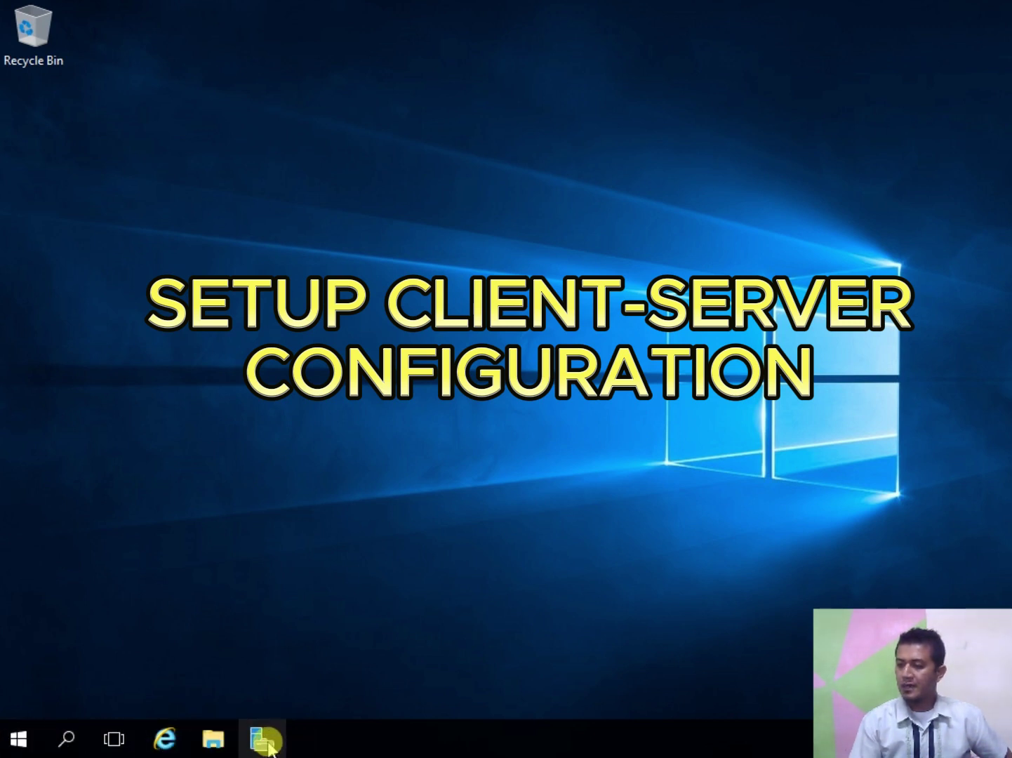
Step: Unpin Server Manager from the taskbar, then pin it back from the Start menu
left_click(24, 743)
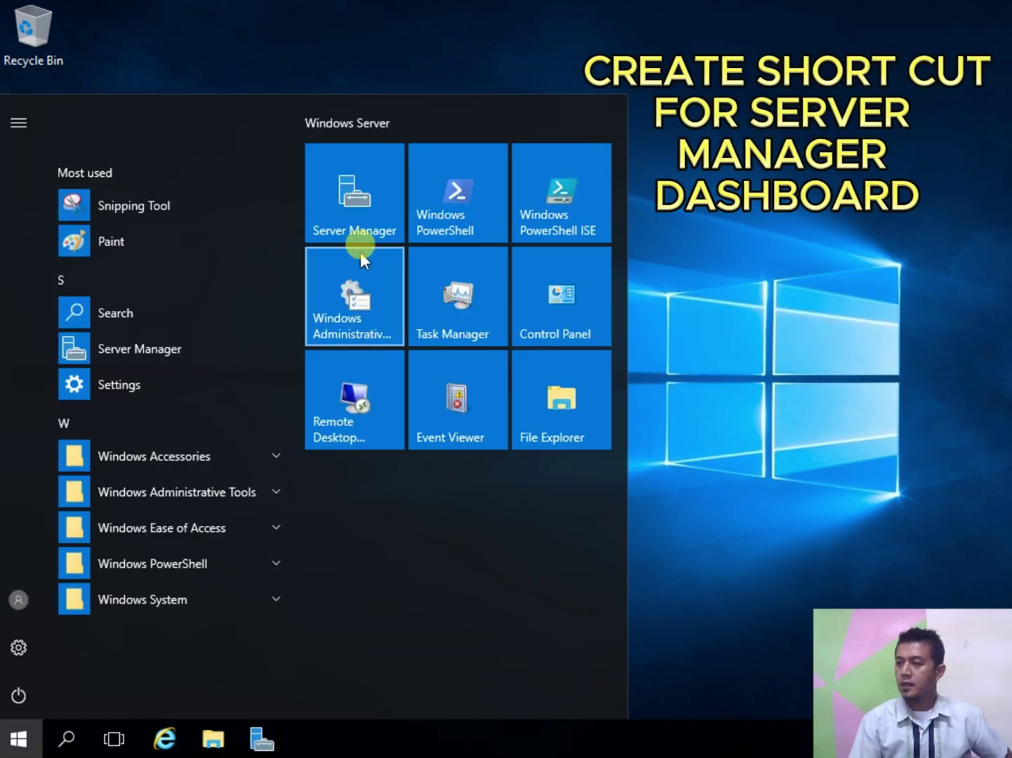
right_click(359, 192)
mouse_move(455, 275)
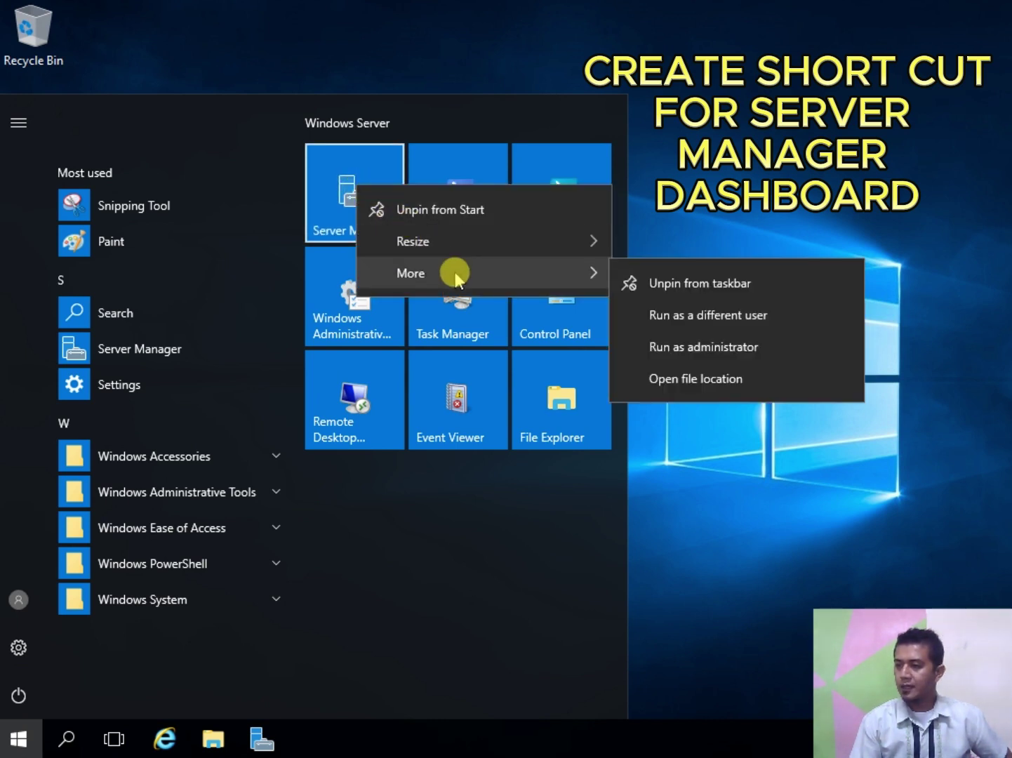
left_click(733, 289)
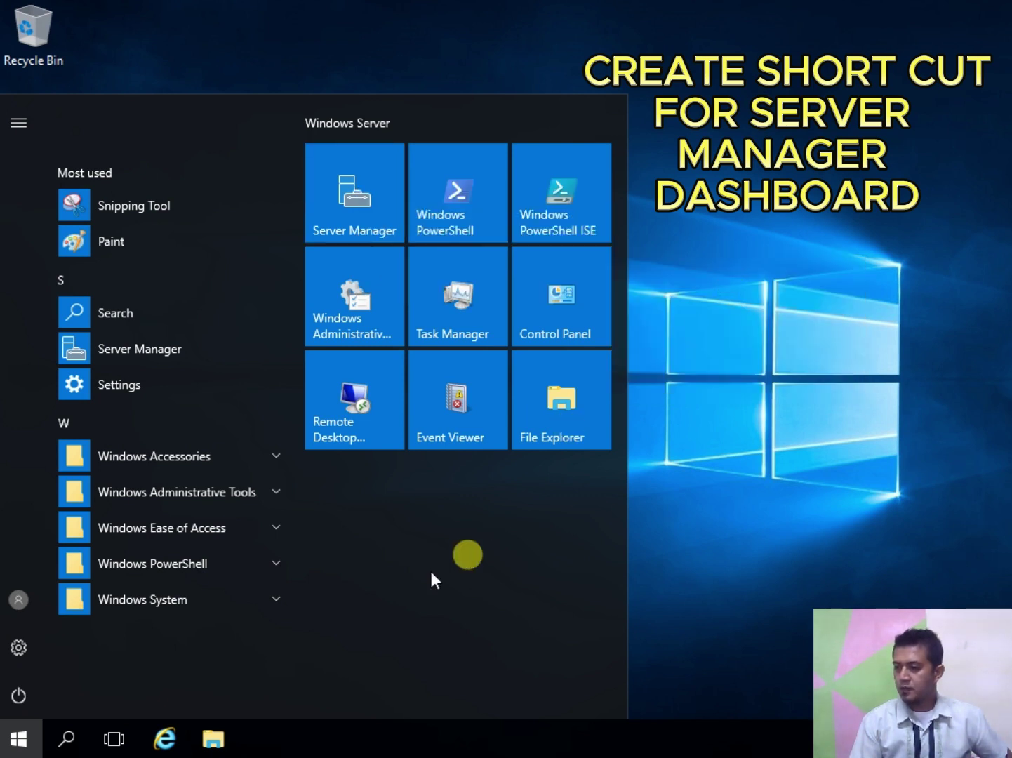
right_click(348, 164)
mouse_move(541, 251)
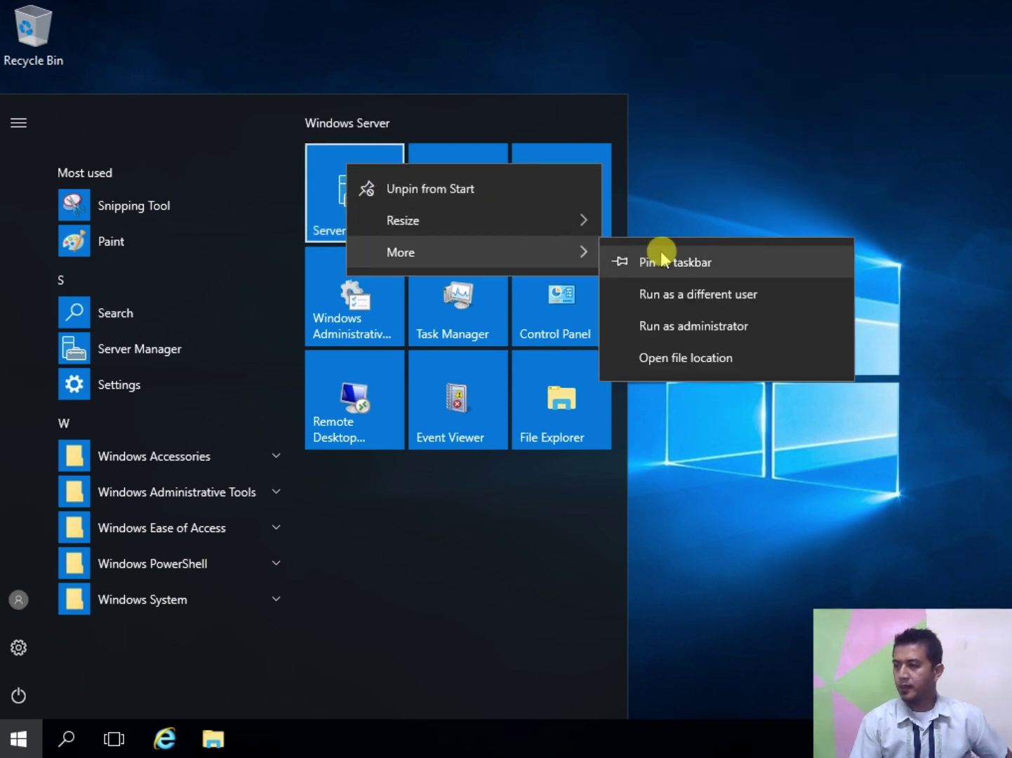
left_click(663, 260)
left_click(677, 259)
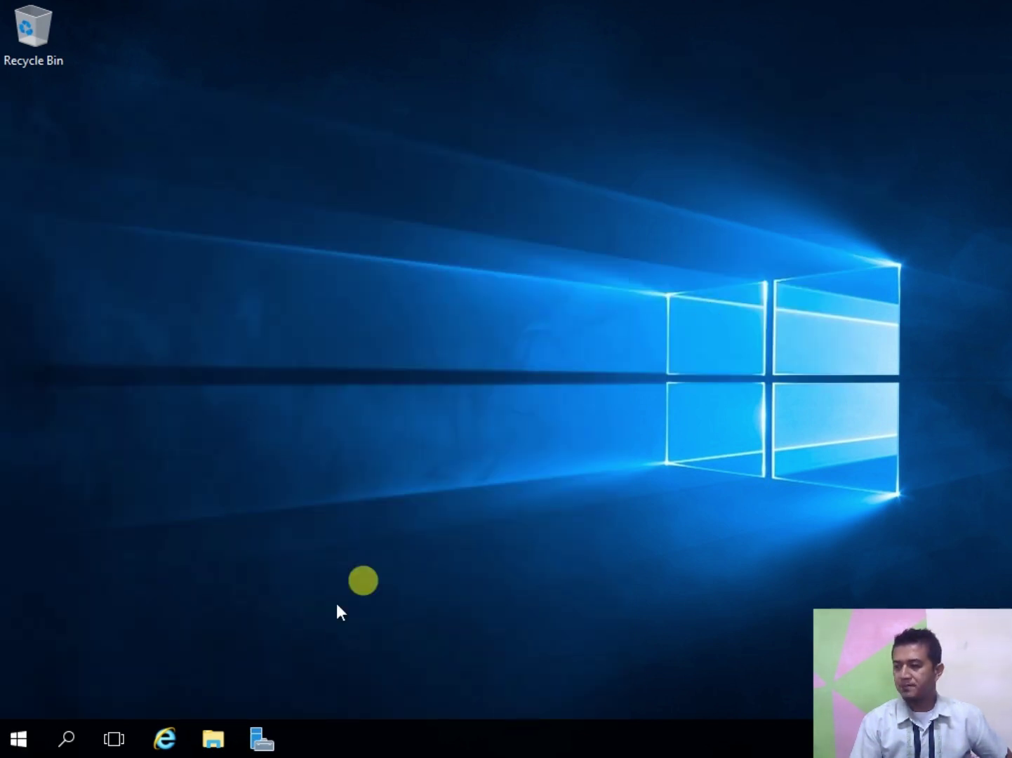
Step: On Server Manager's Local Server page, retype the computer name SERVER, then cancel and close System Properties
left_click(281, 745)
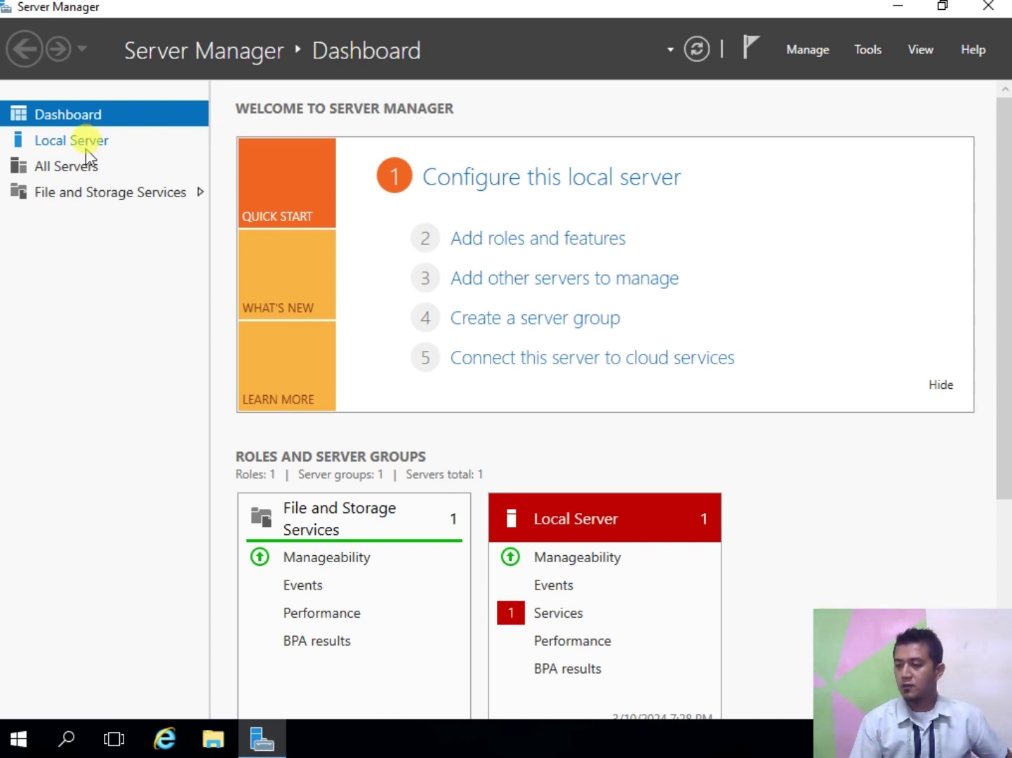
left_click(77, 143)
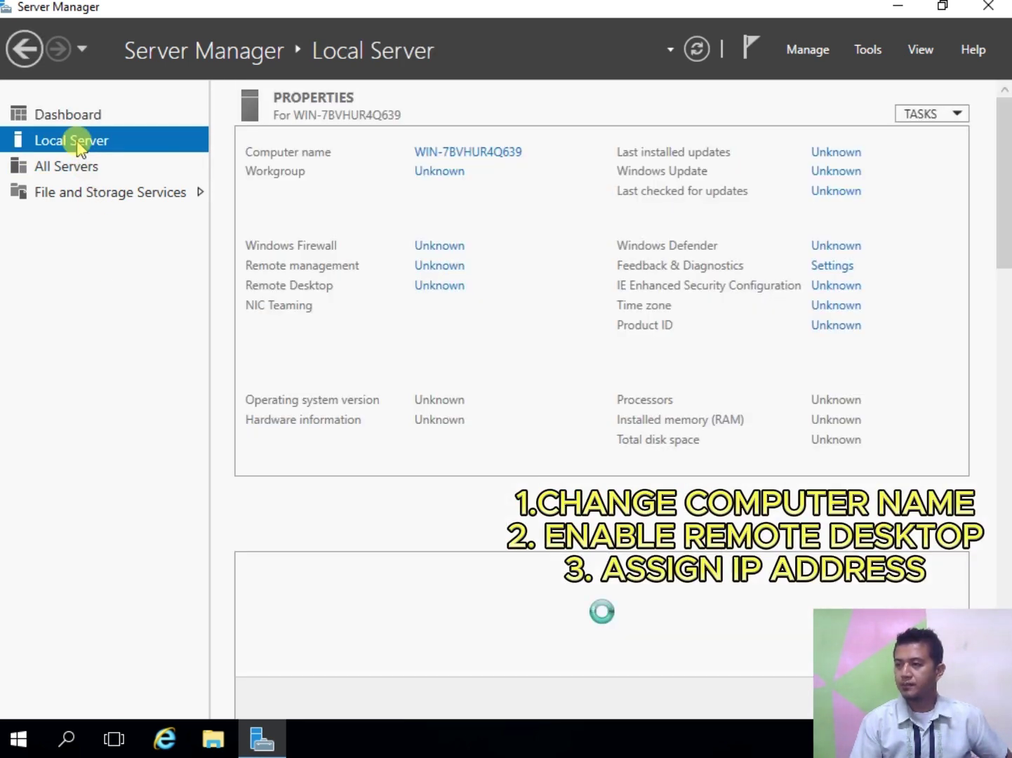
left_click(468, 153)
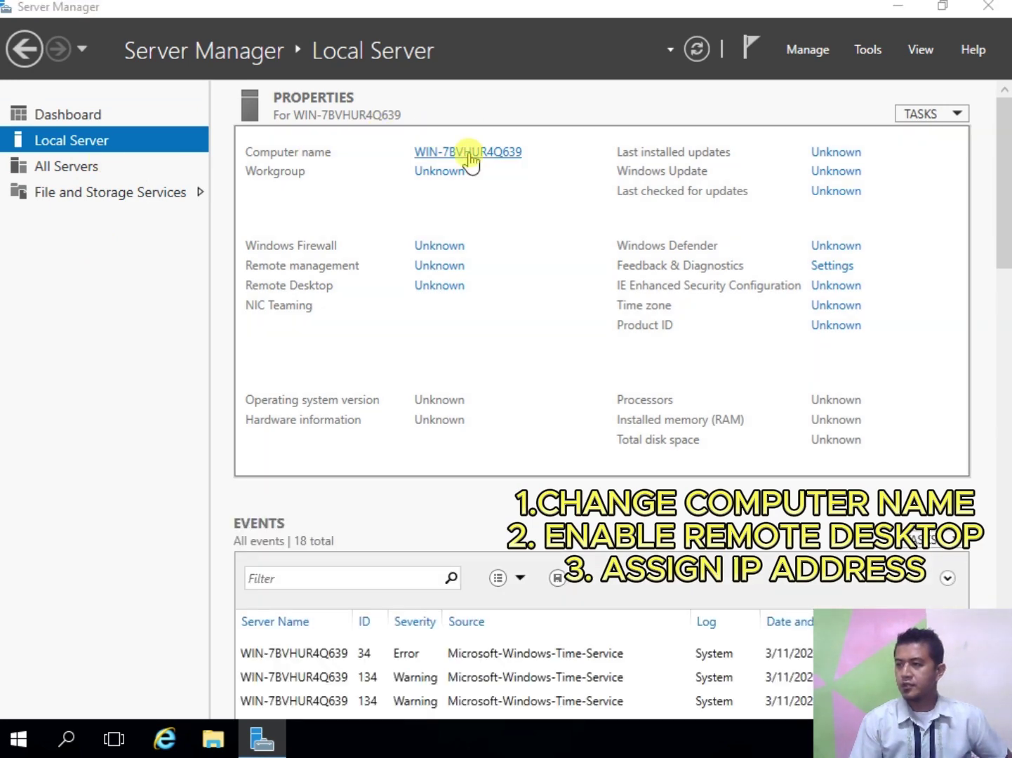
left_click(400, 288)
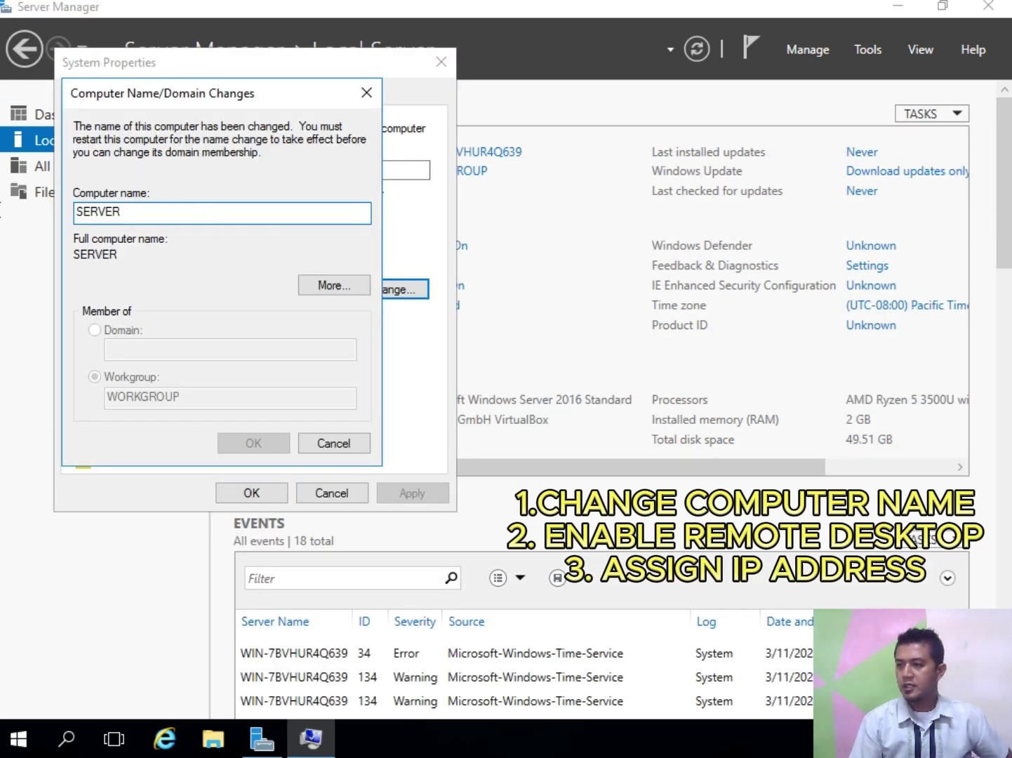
type("SE")
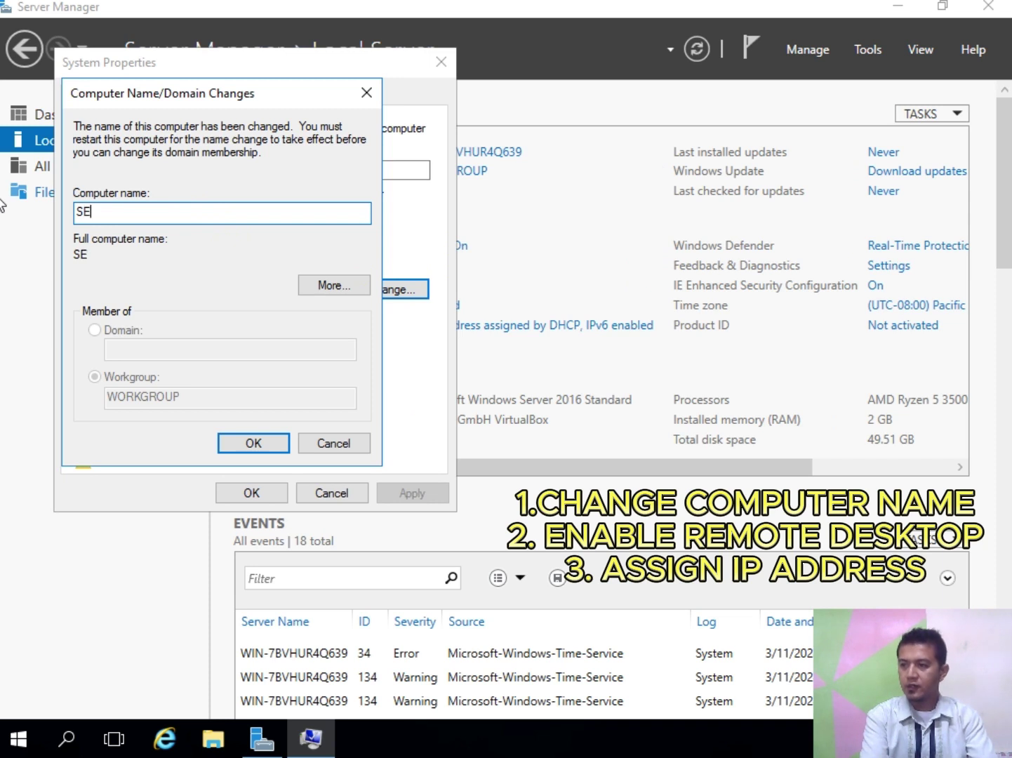
type("RVER")
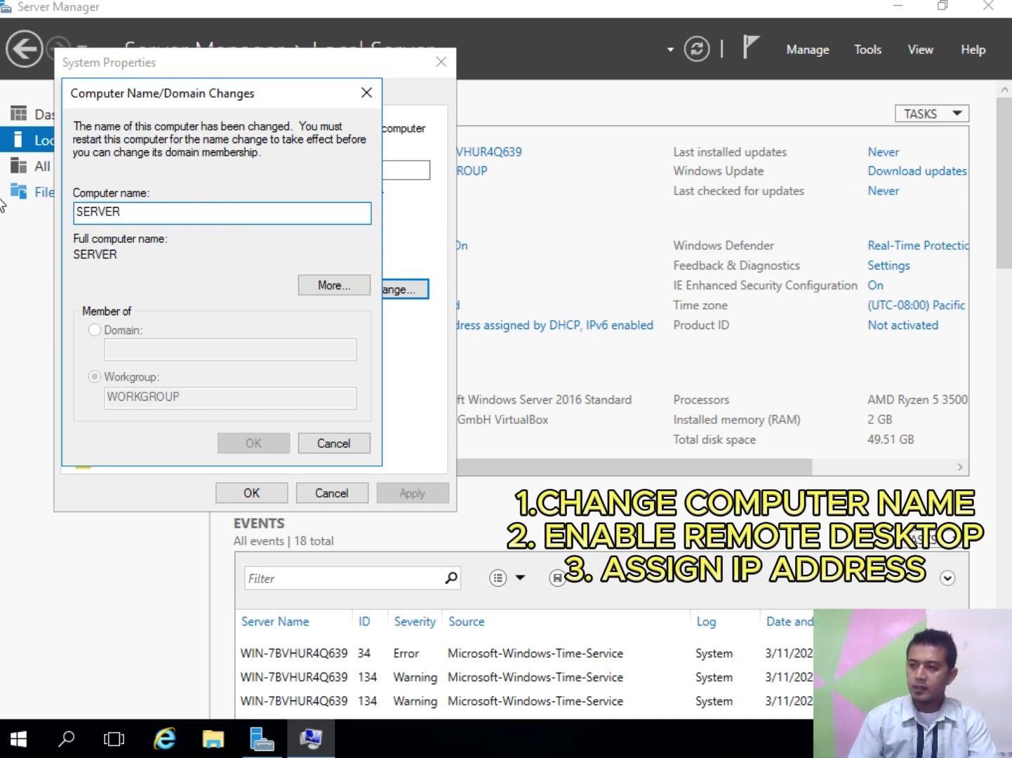
left_click(312, 445)
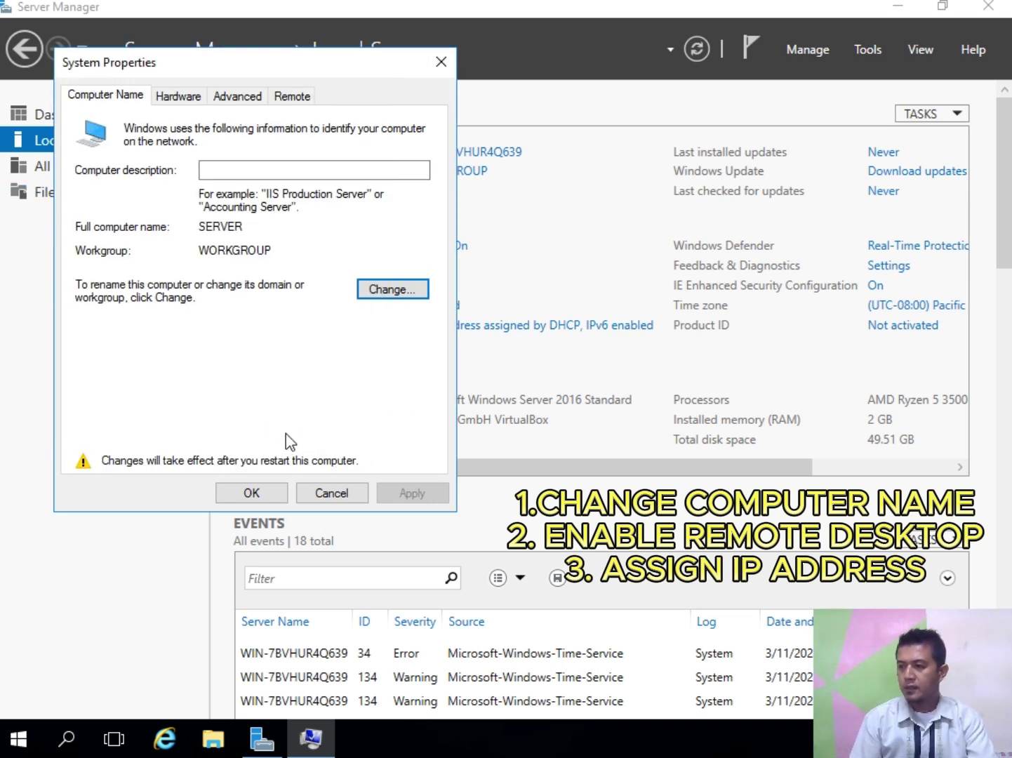
left_click(235, 497)
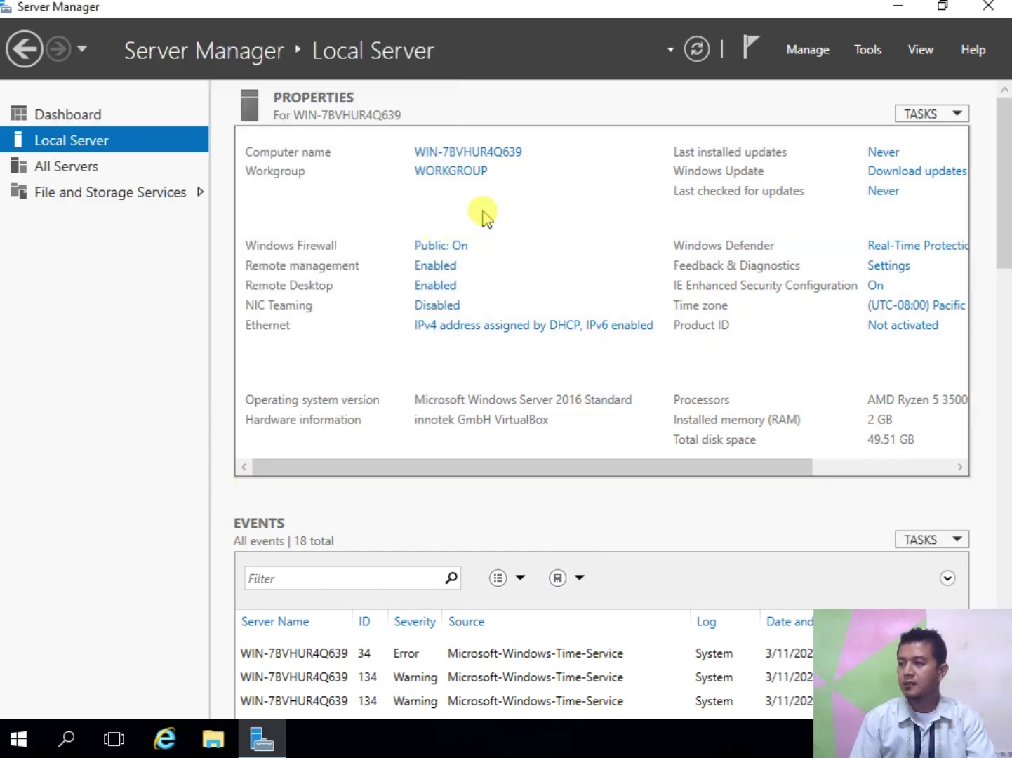
Step: Open the Ethernet adapter's IPv4 properties and switch to a manually assigned address
left_click(448, 329)
right_click(246, 216)
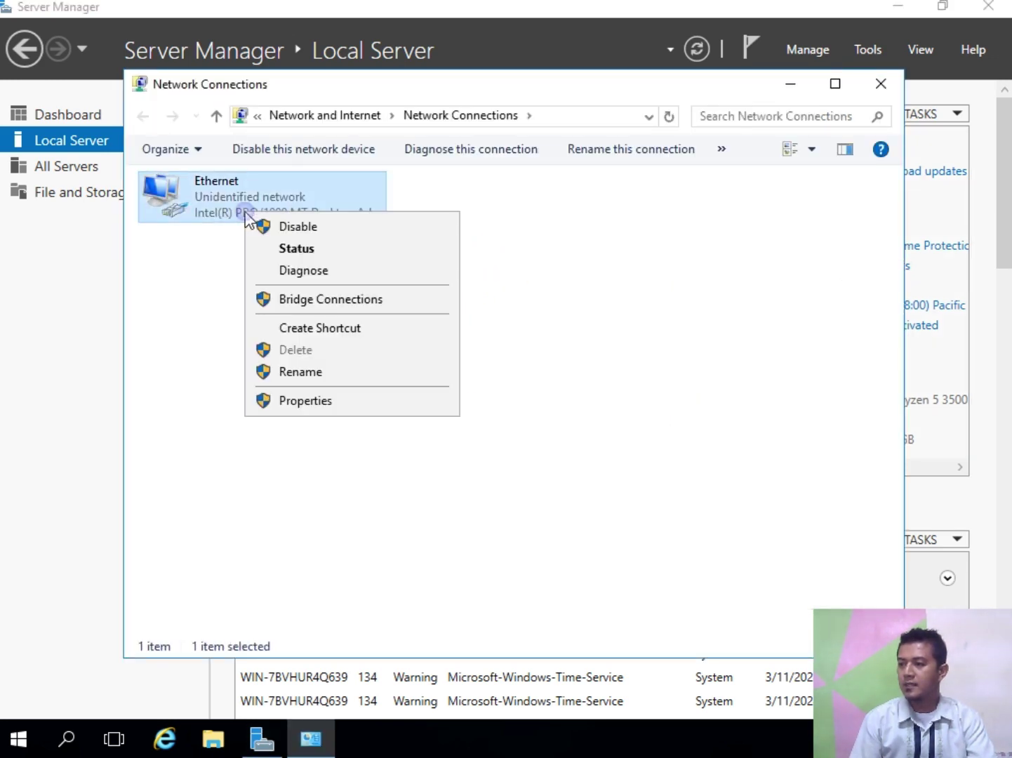
left_click(321, 401)
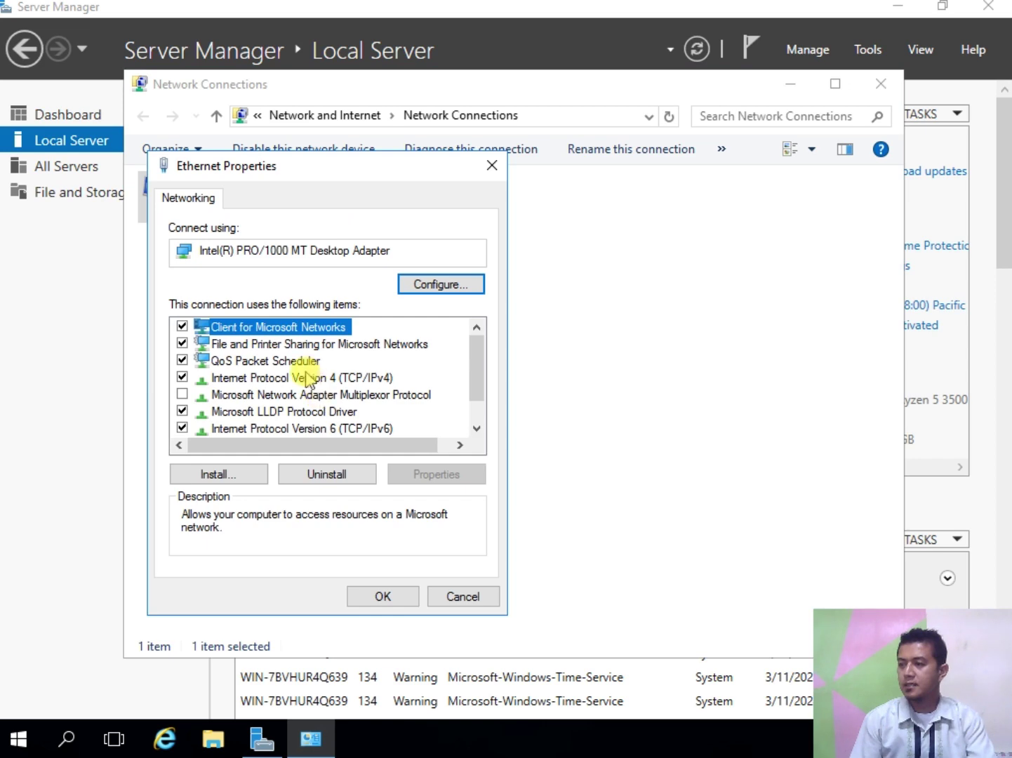
double_click(331, 379)
left_click(289, 385)
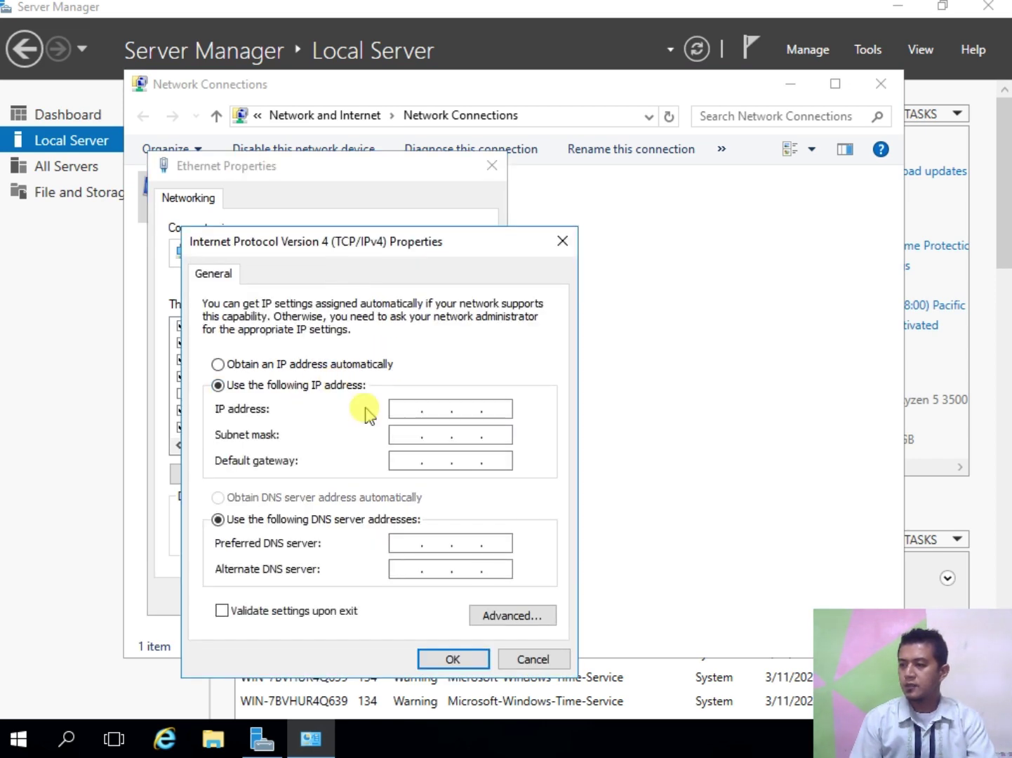
Step: Enter IP 192.168.1.1, mask 255.255.255.0, gateway 192.168.1.3, DNS 192.168.1.1, then apply and close
left_click(397, 408)
type("1")
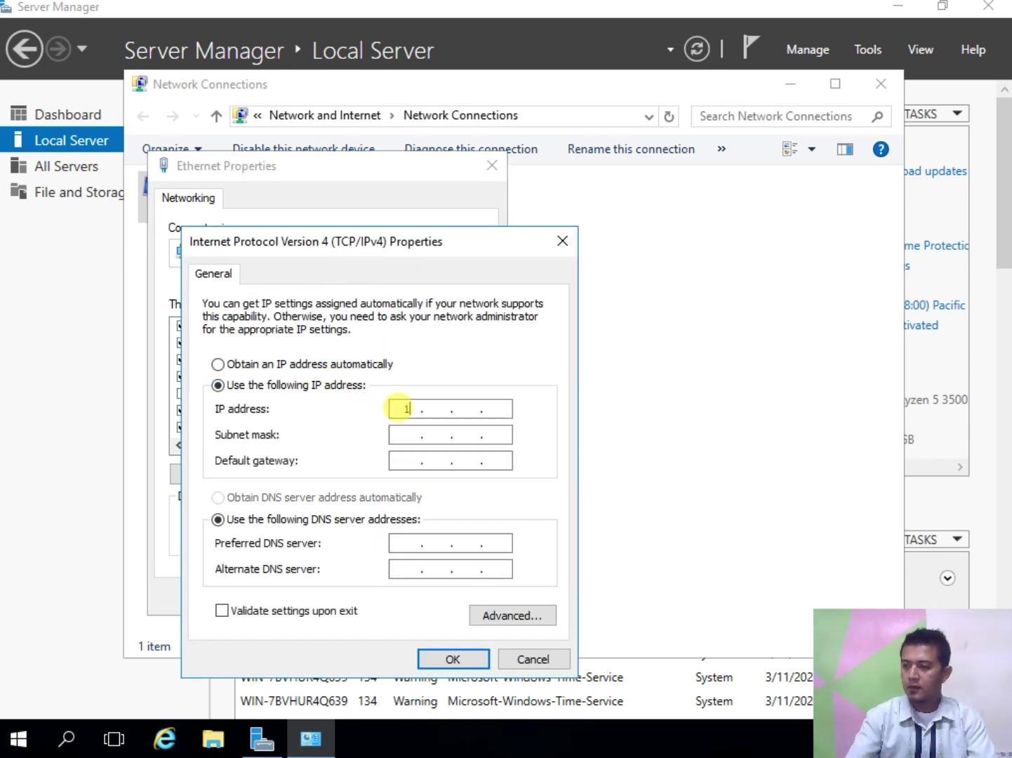
type("92 . 168 . 1 .")
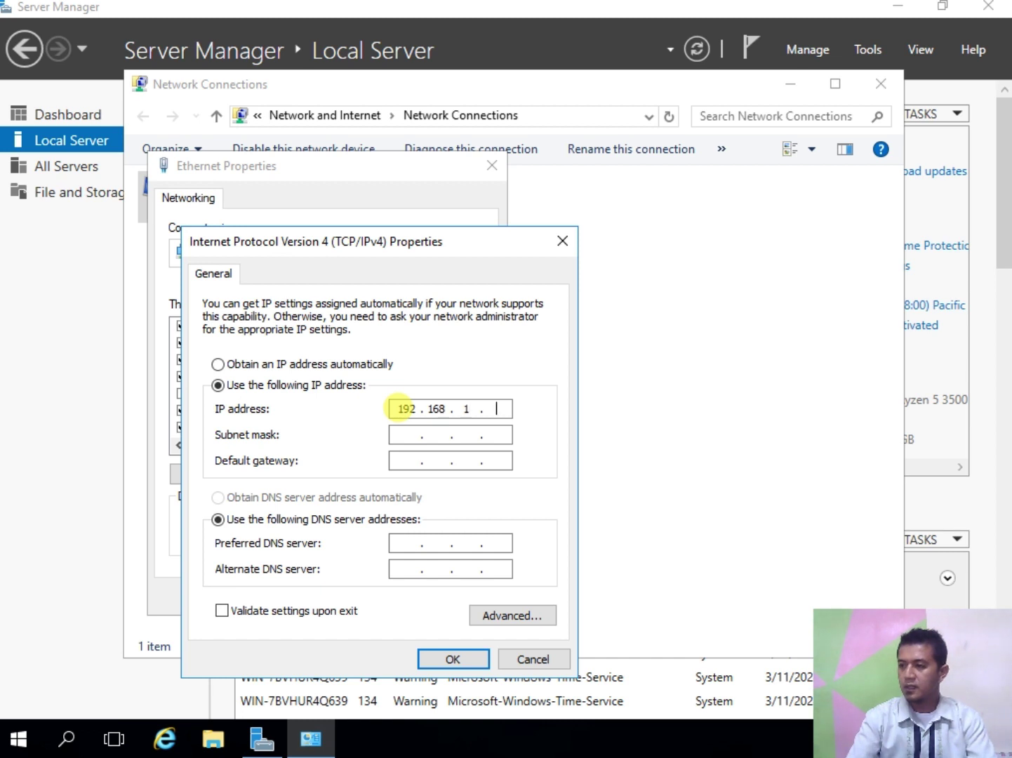
type(" 1")
key("Tab")
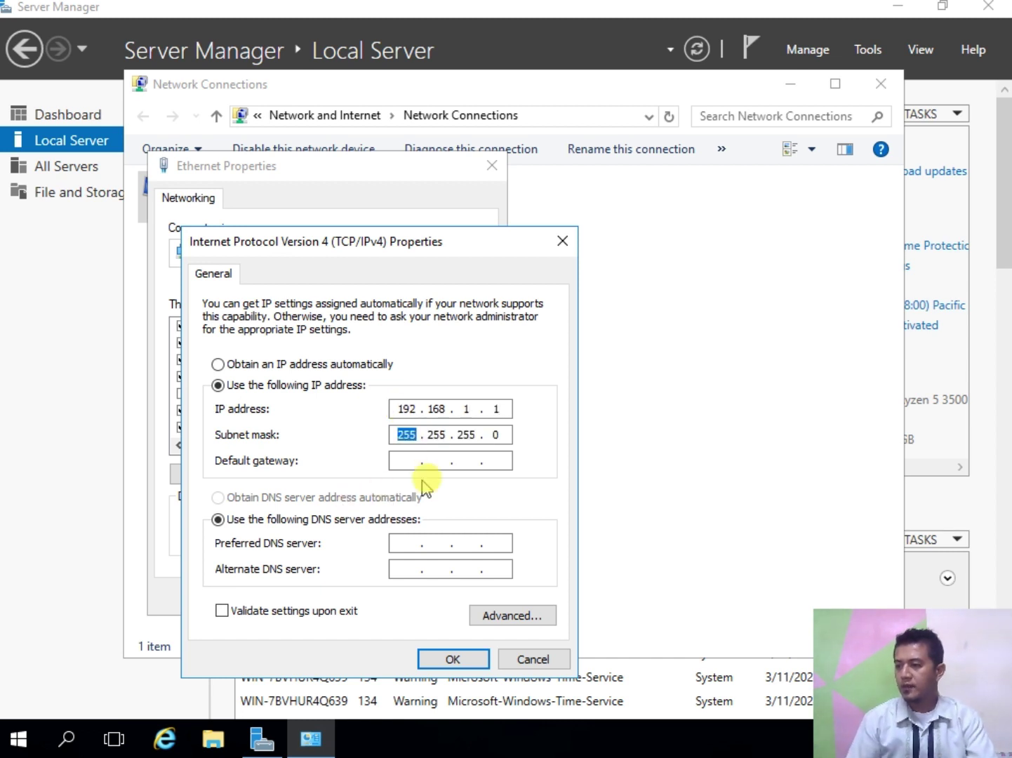
left_click(407, 435)
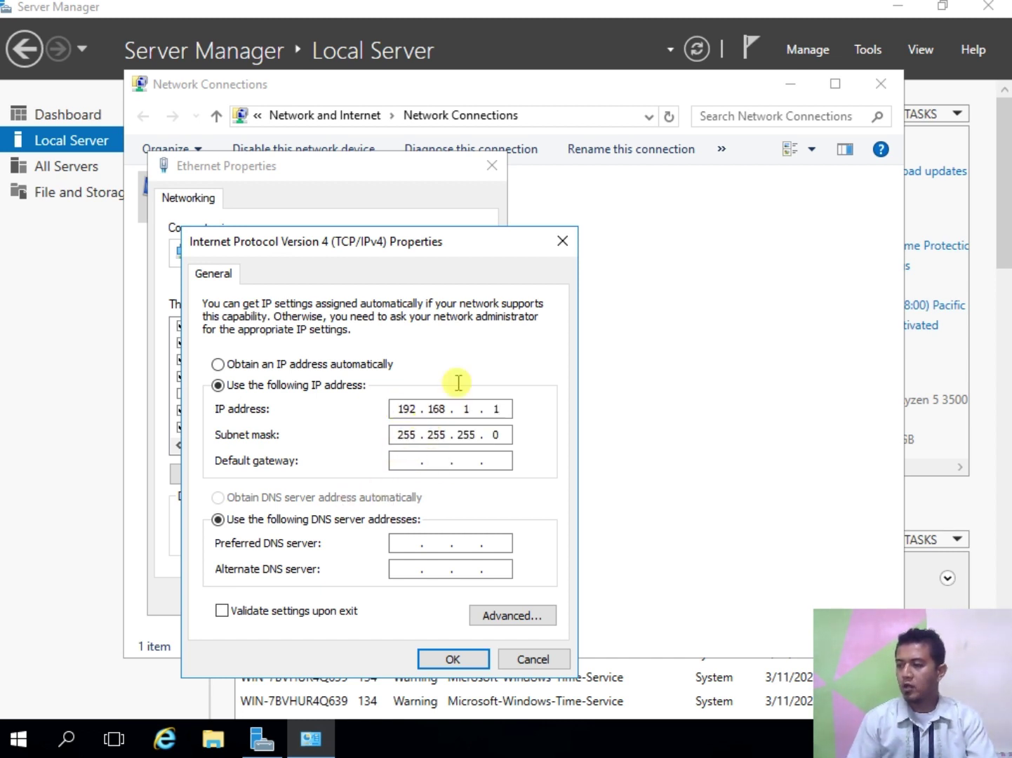
left_click(397, 459)
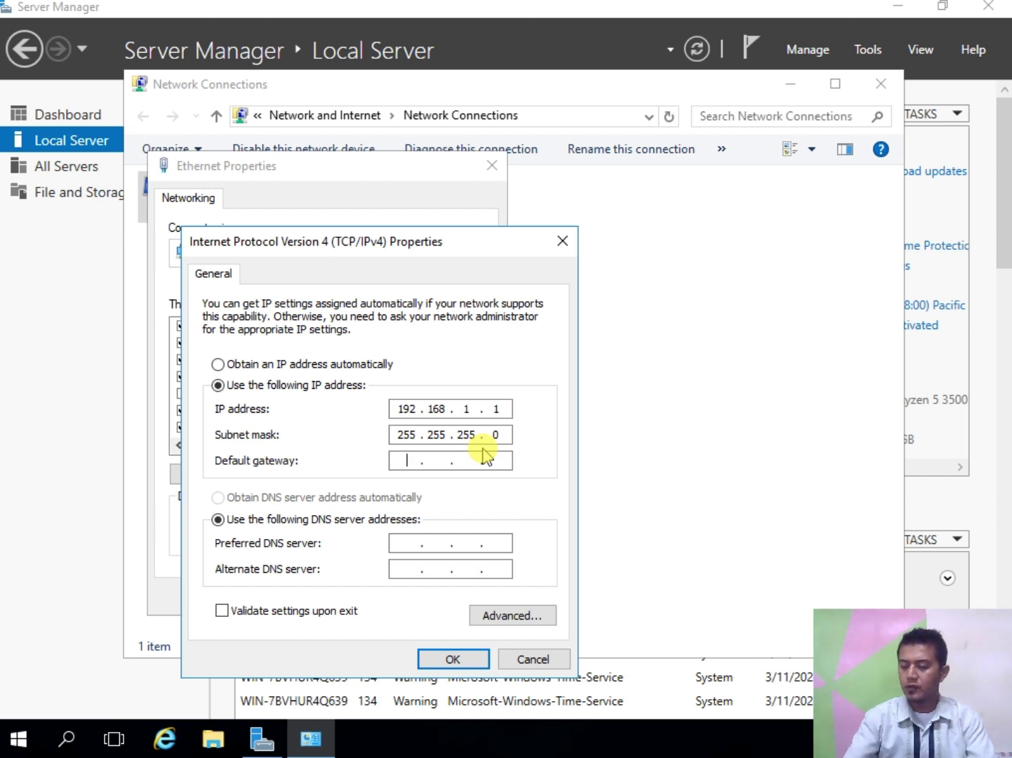
type("192 . 168 . 1 . 3")
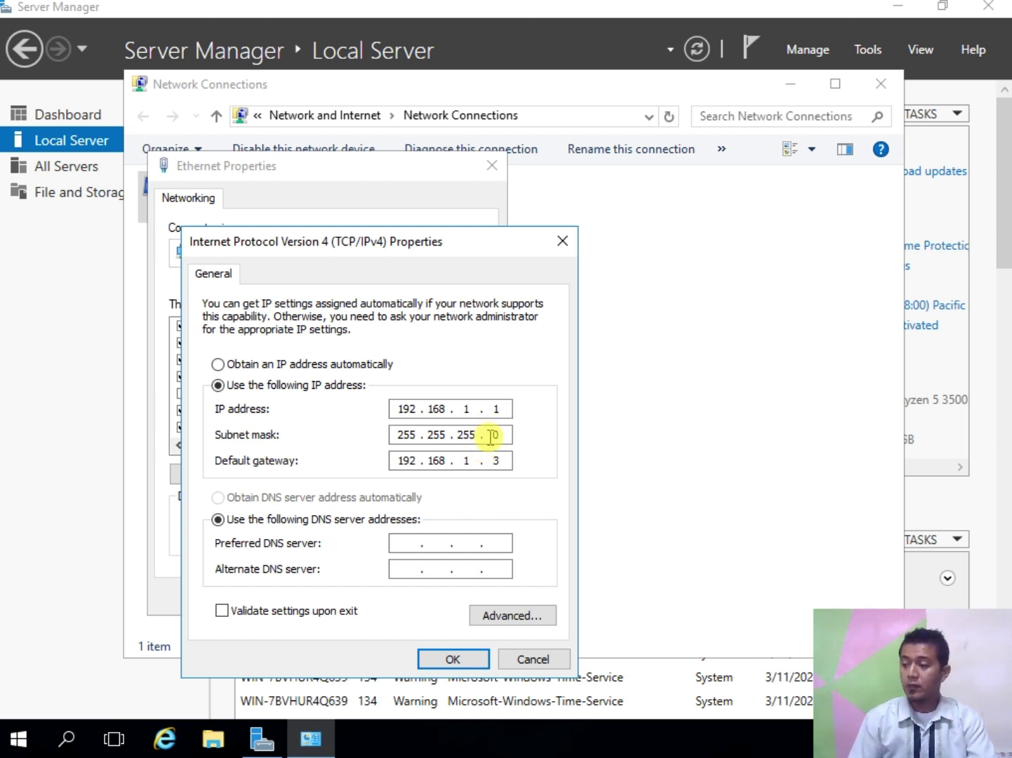
left_click(414, 546)
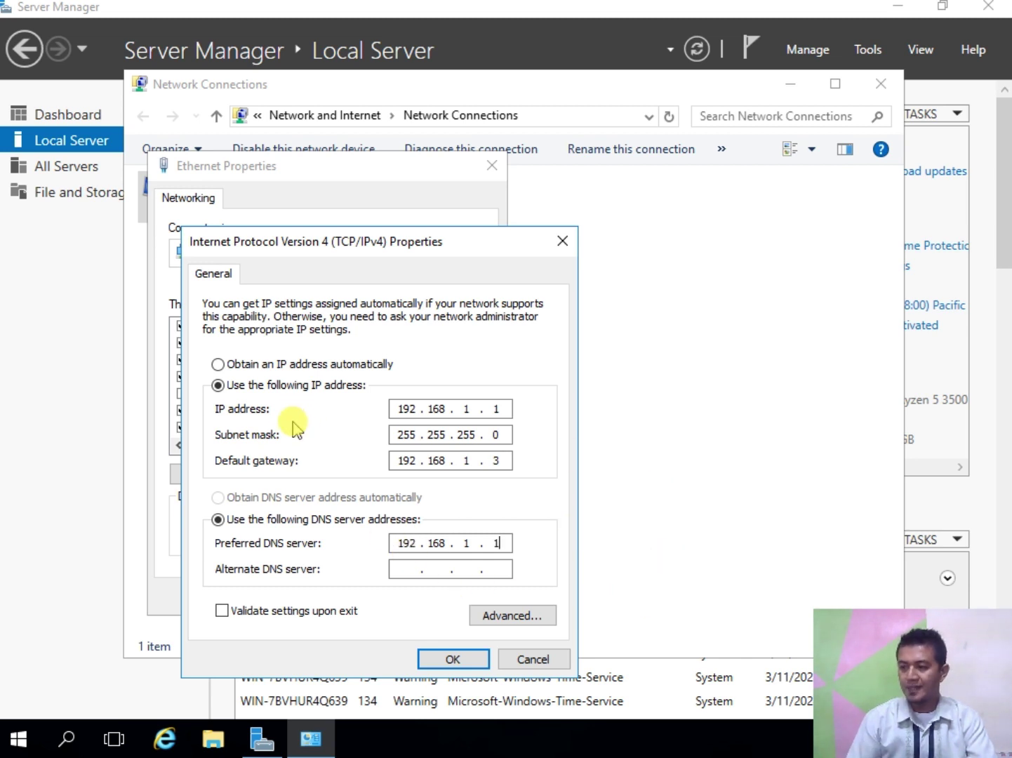
left_click(446, 659)
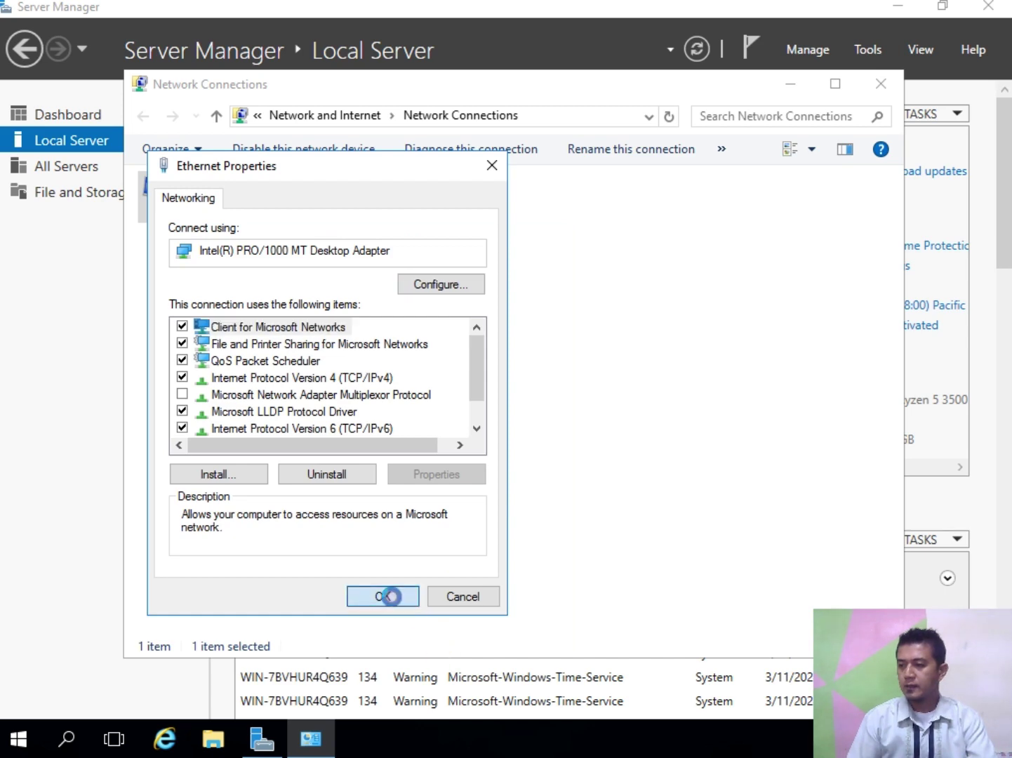
left_click(389, 595)
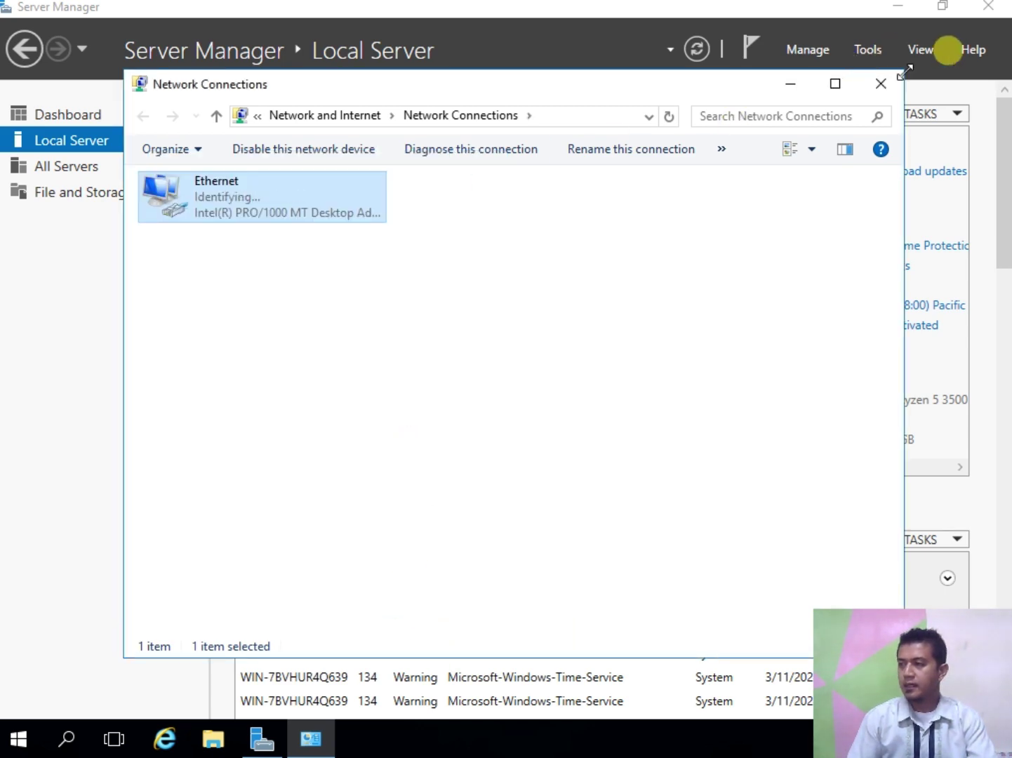
left_click(881, 85)
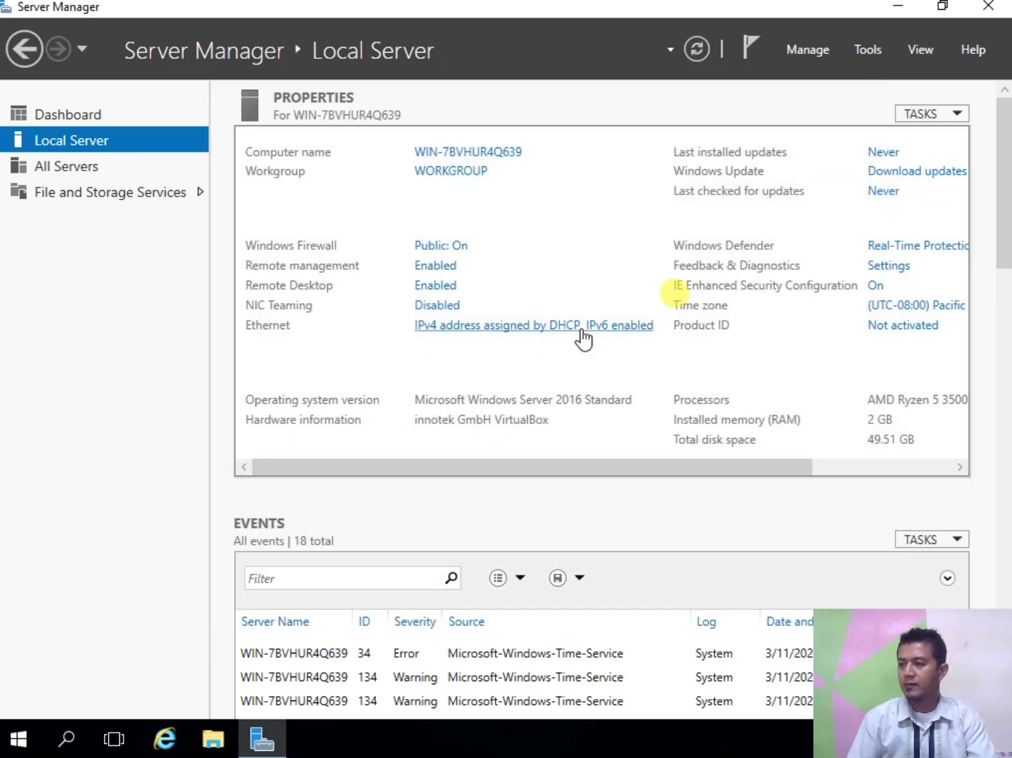
Step: Close Server Manager and restart the server from the Start menu
left_click(1005, 6)
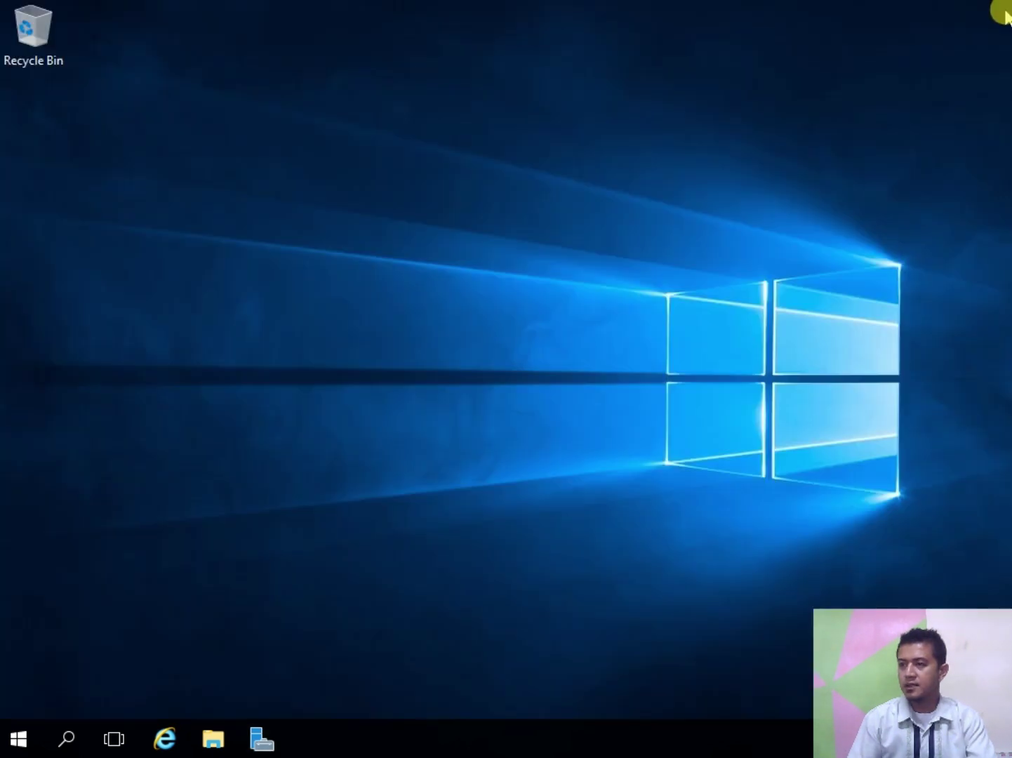
left_click(14, 743)
left_click(19, 694)
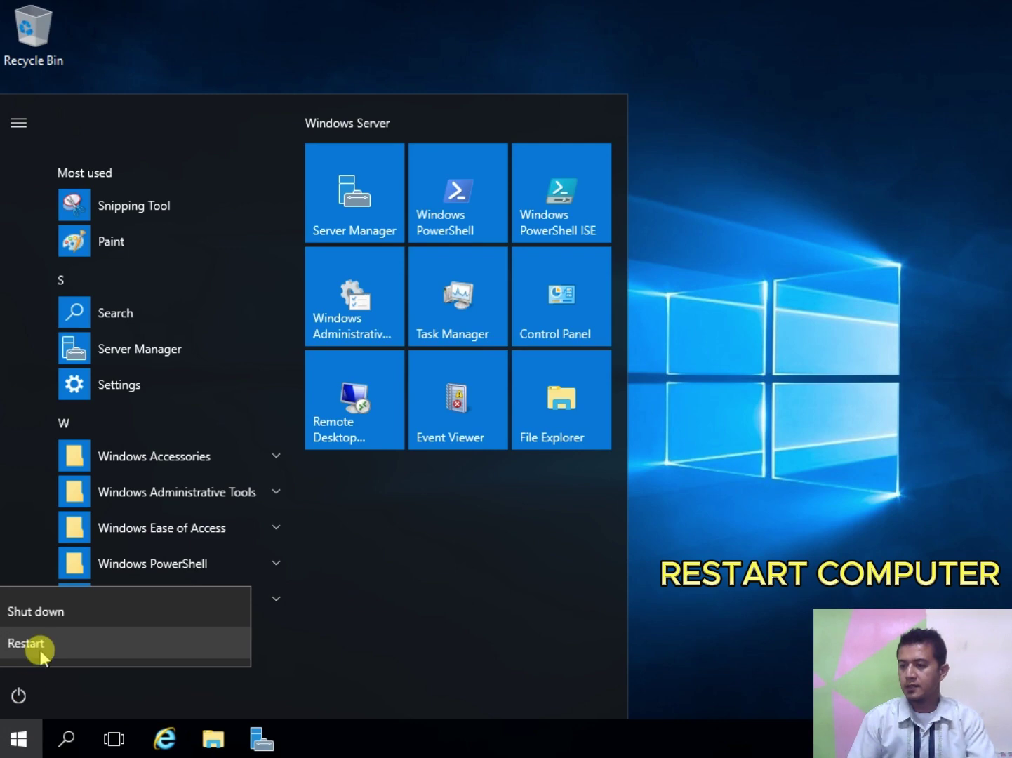
left_click(39, 648)
left_click(262, 641)
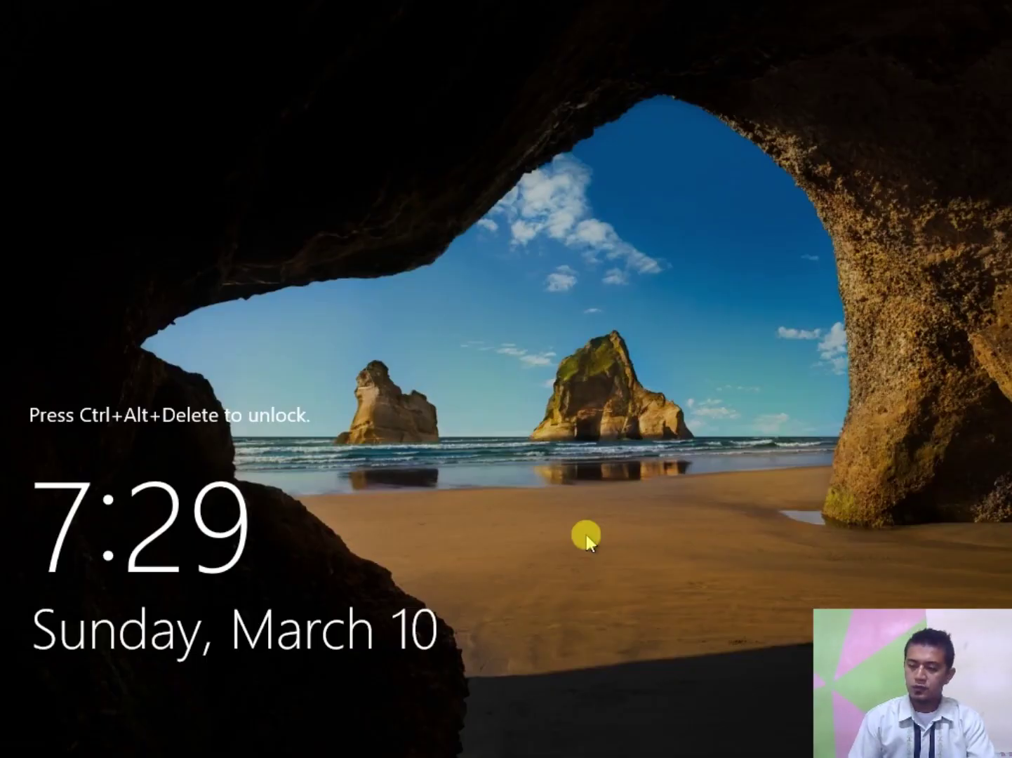
Step: After the restart, sign in to the Administrator account with its password
key("ctrl+alt+Delete")
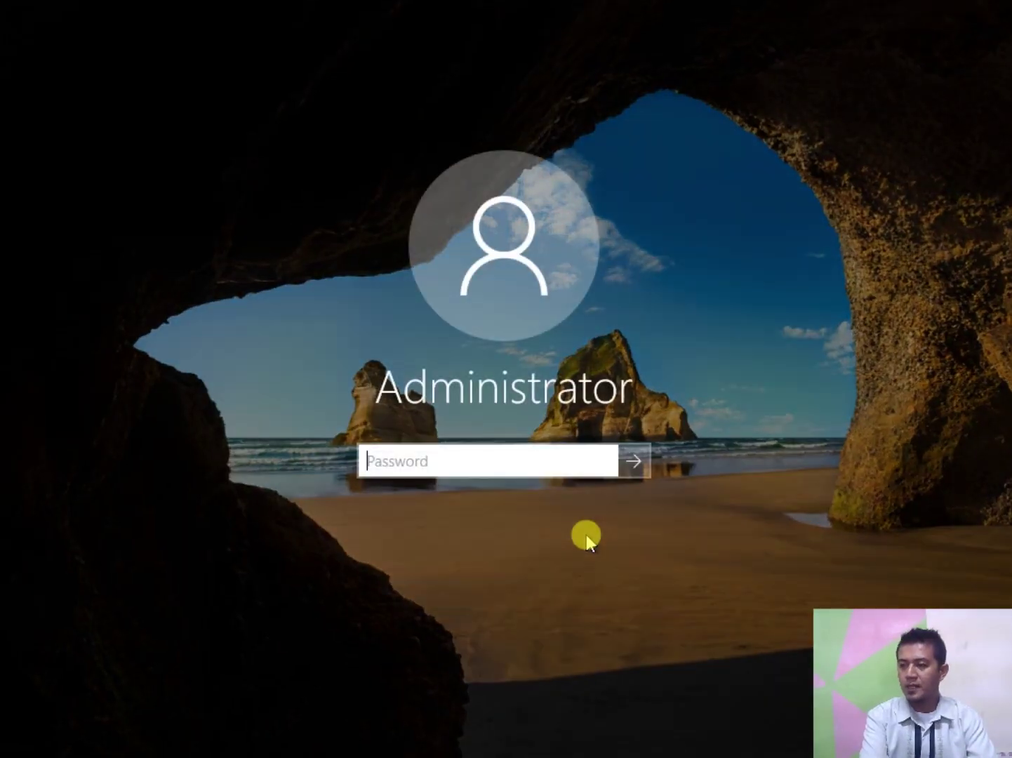
left_click(525, 453)
type("•")
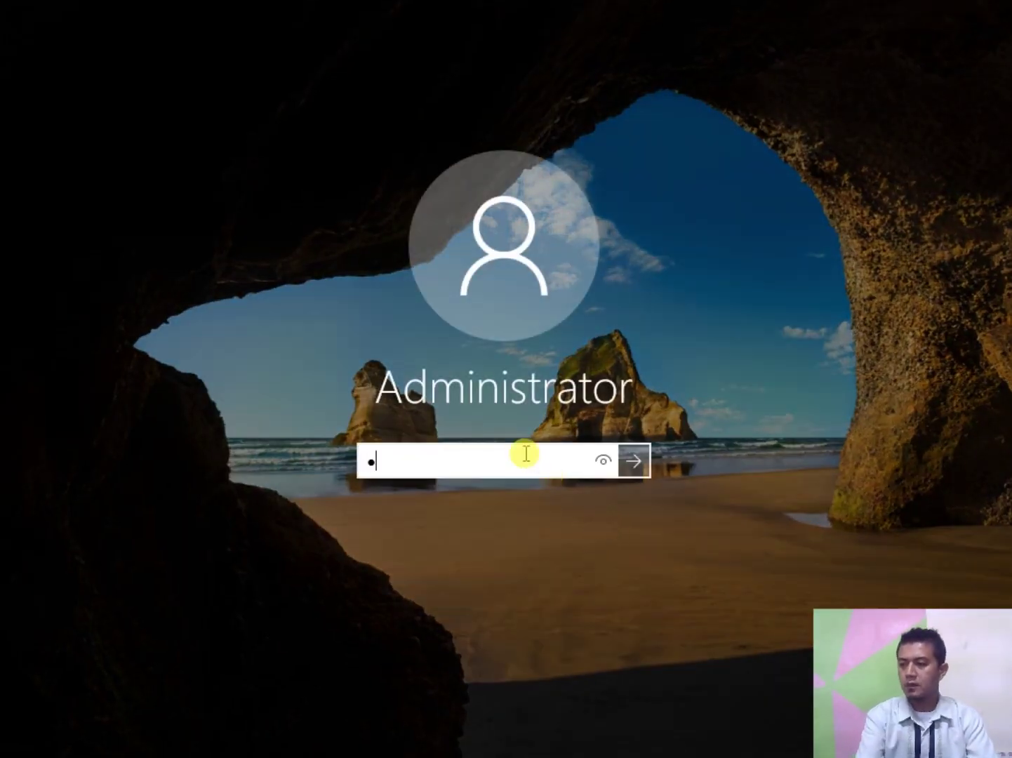
type("•••••••")
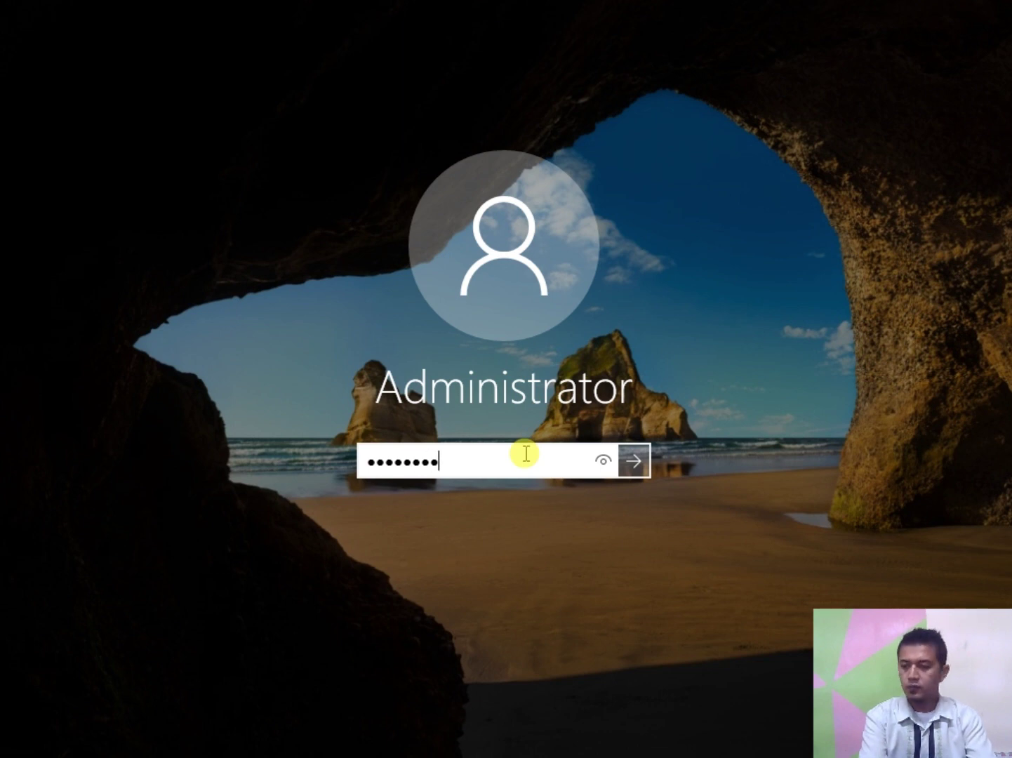
key("Return")
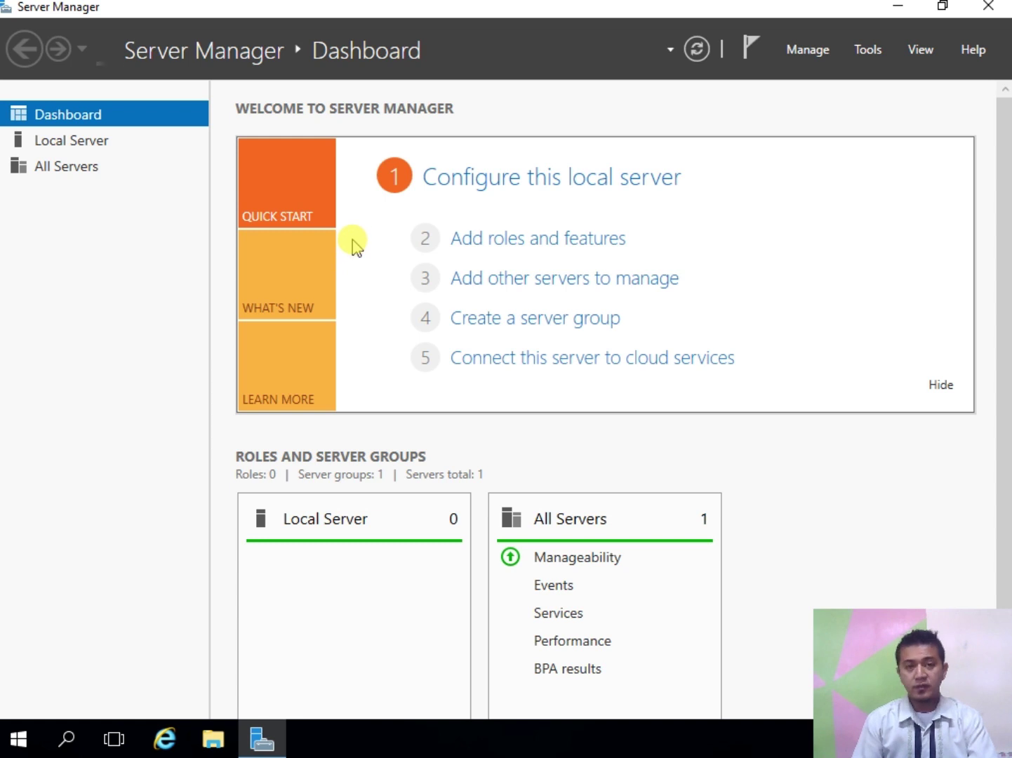
left_click(59, 144)
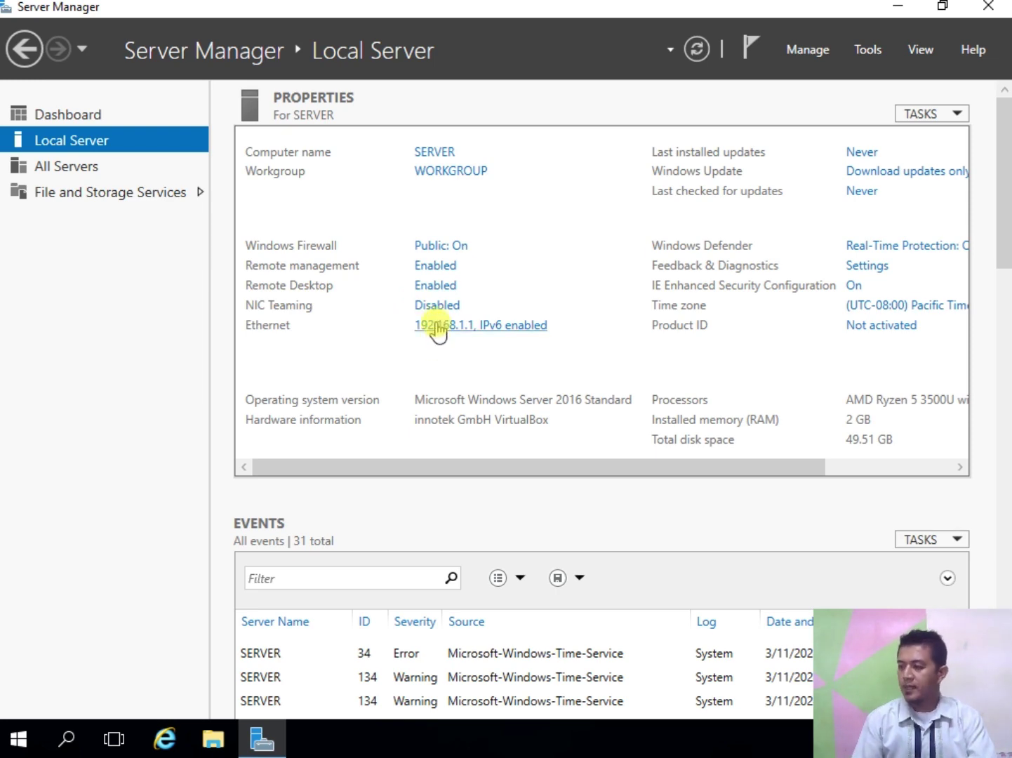
left_click(79, 119)
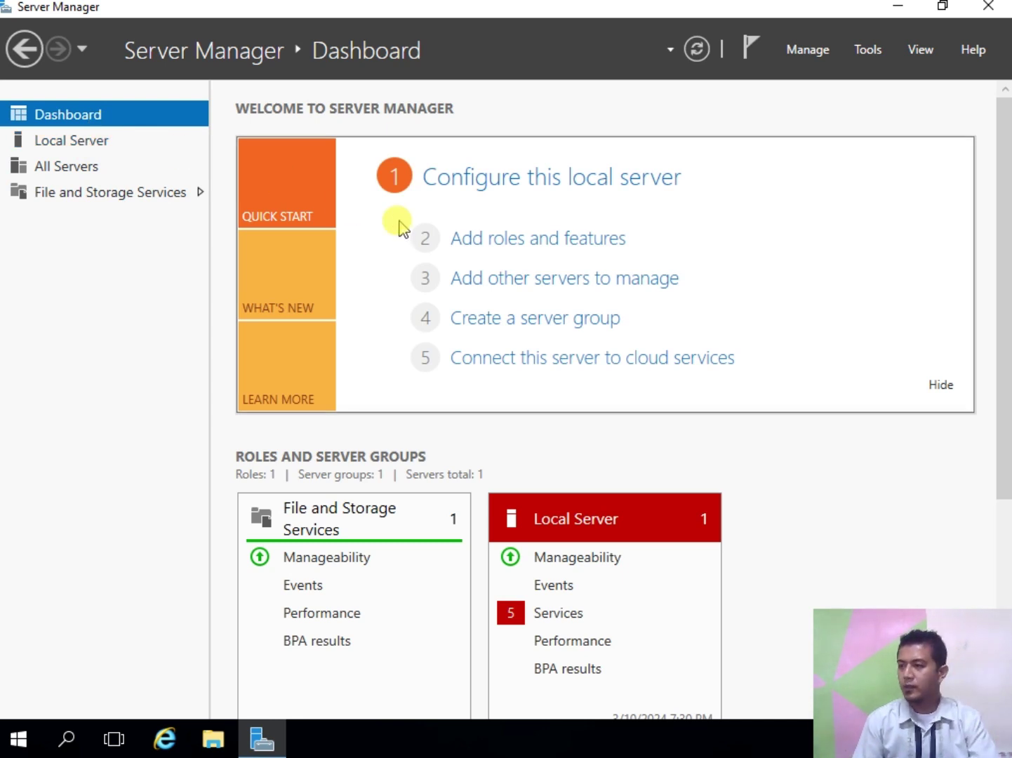
Step: Start the Add Roles wizard and select AD DS, DHCP Server and DNS Server with their required tools
left_click(496, 242)
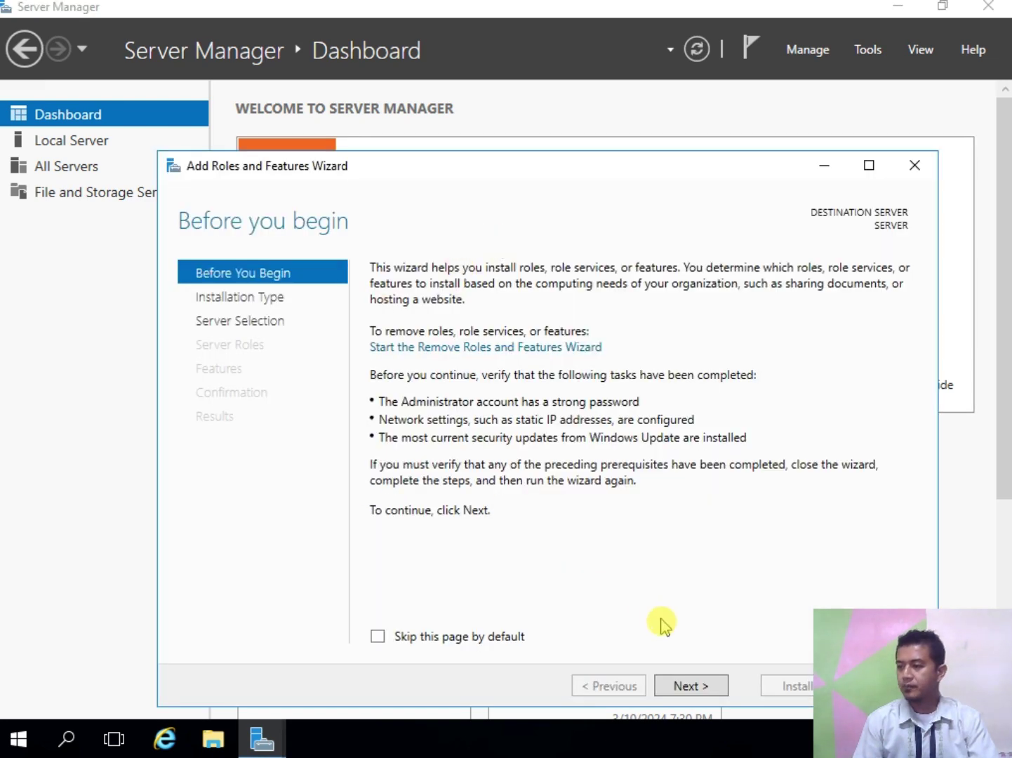
left_click(689, 684)
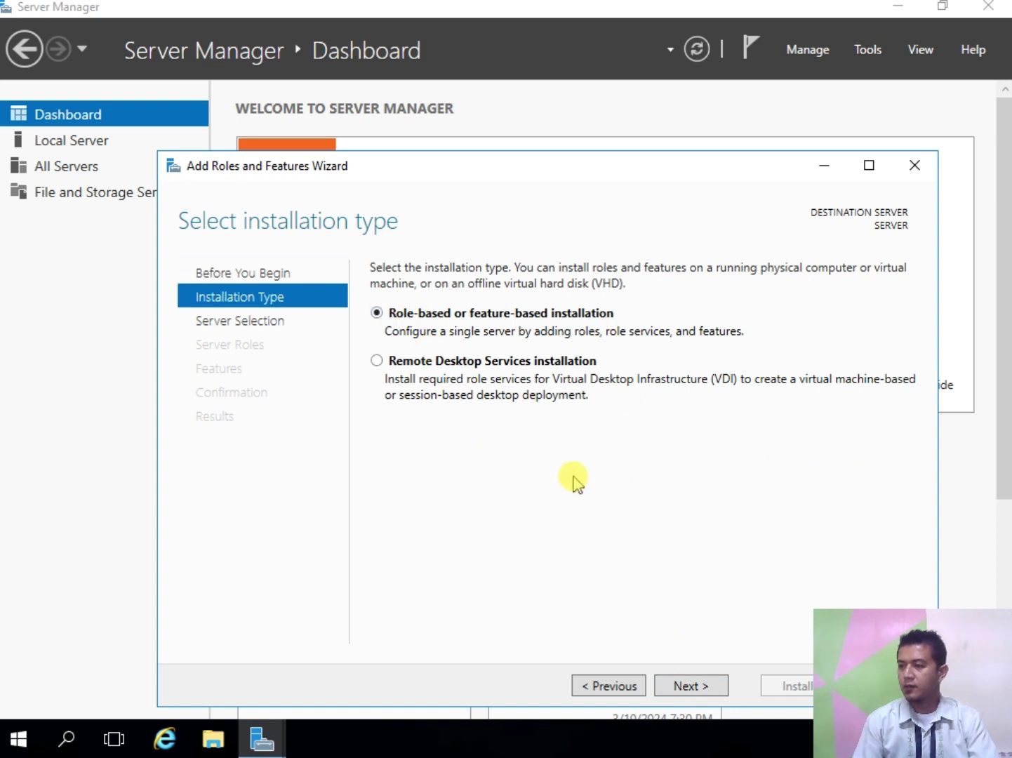
double_click(685, 686)
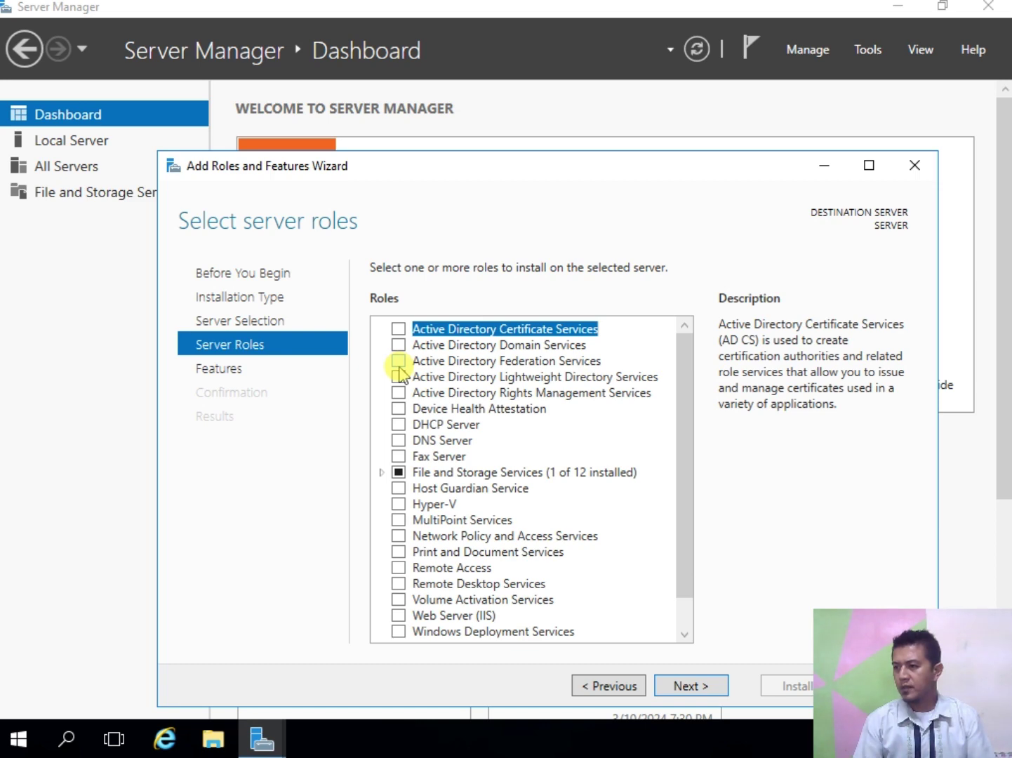
left_click(400, 348)
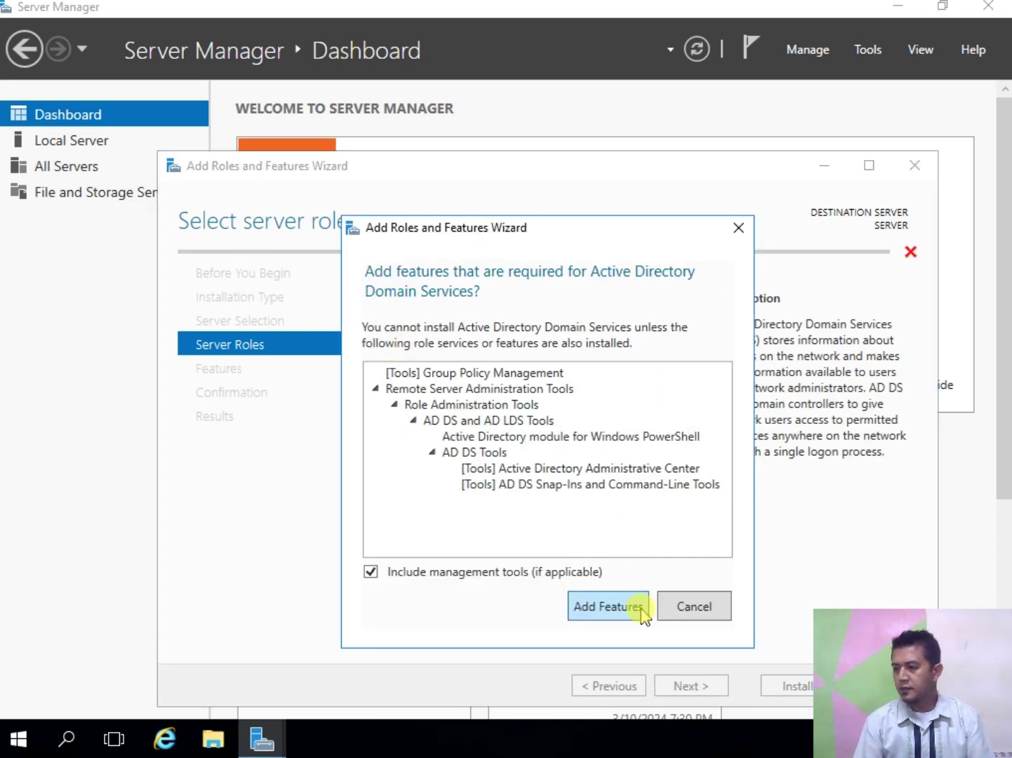
left_click(622, 610)
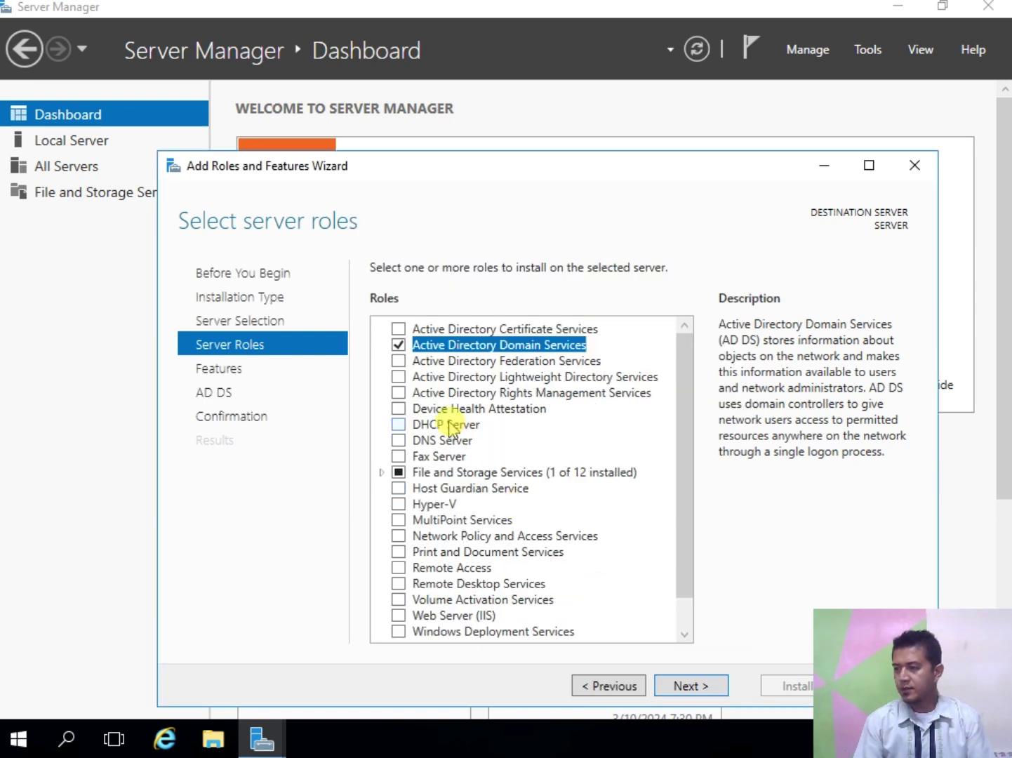
left_click(397, 428)
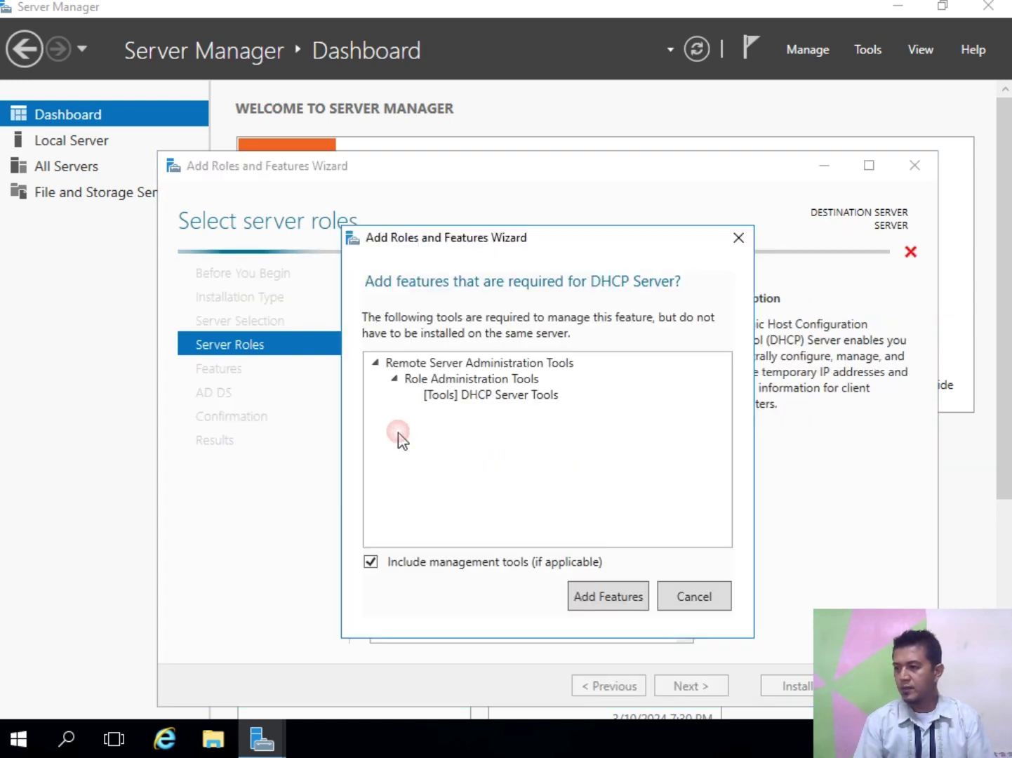
left_click(616, 602)
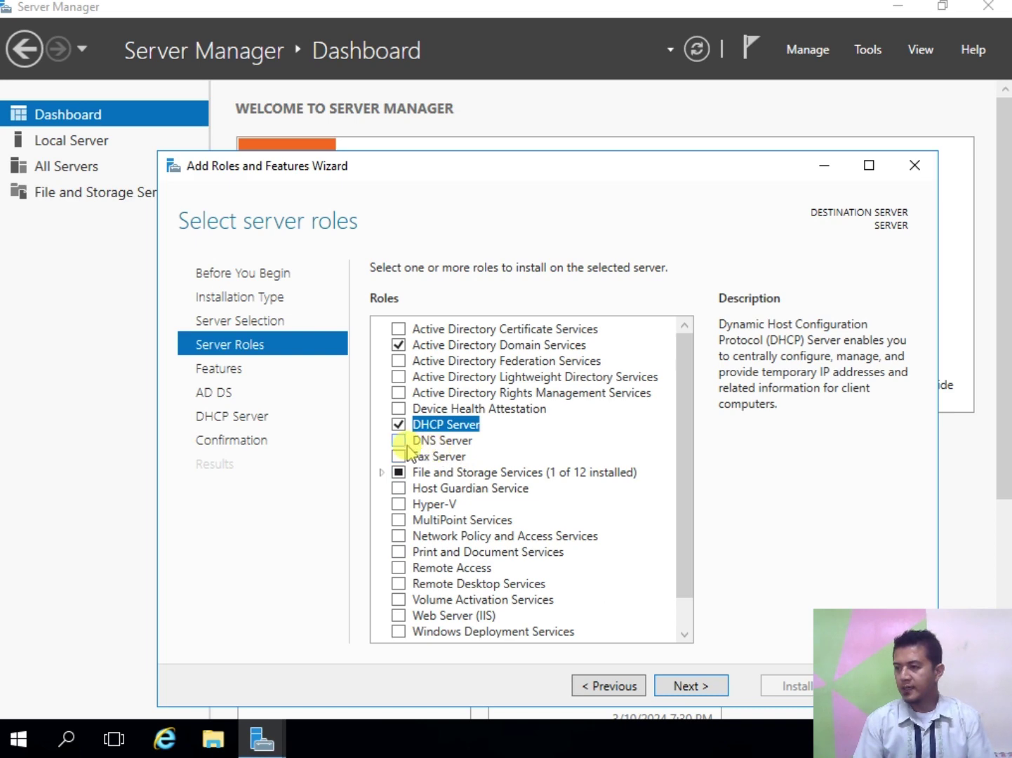
left_click(398, 440)
left_click(612, 593)
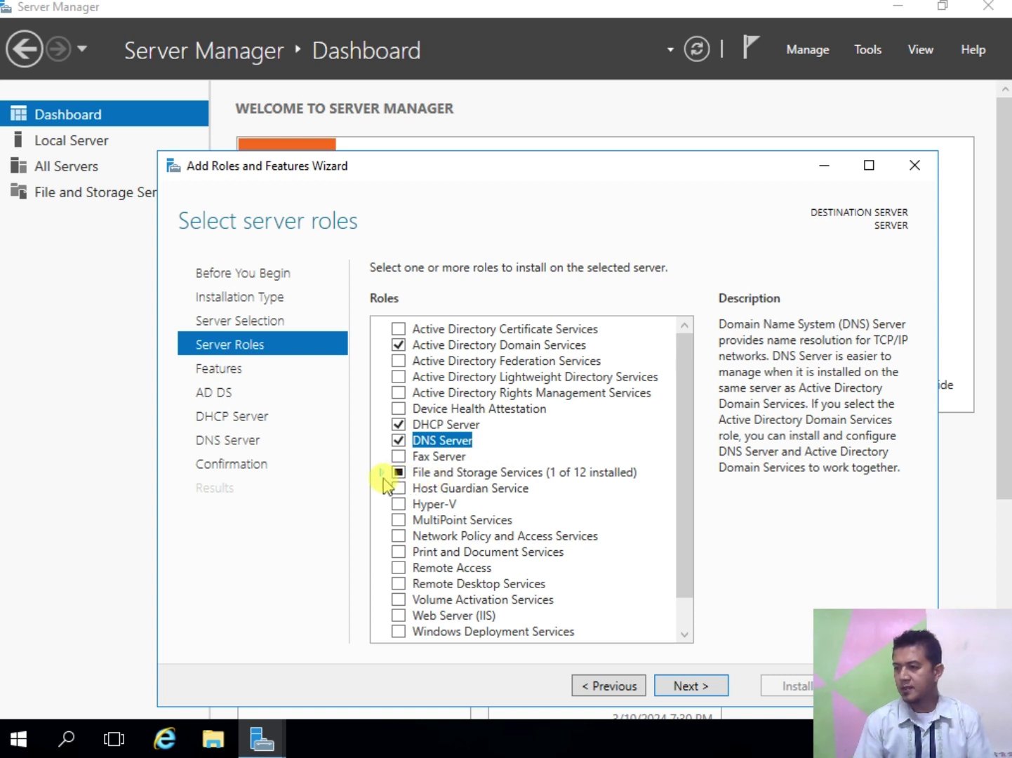
Step: Select File Server Resource Manager, Print and Document Services and Web Server (IIS) with their tools
left_click(382, 474)
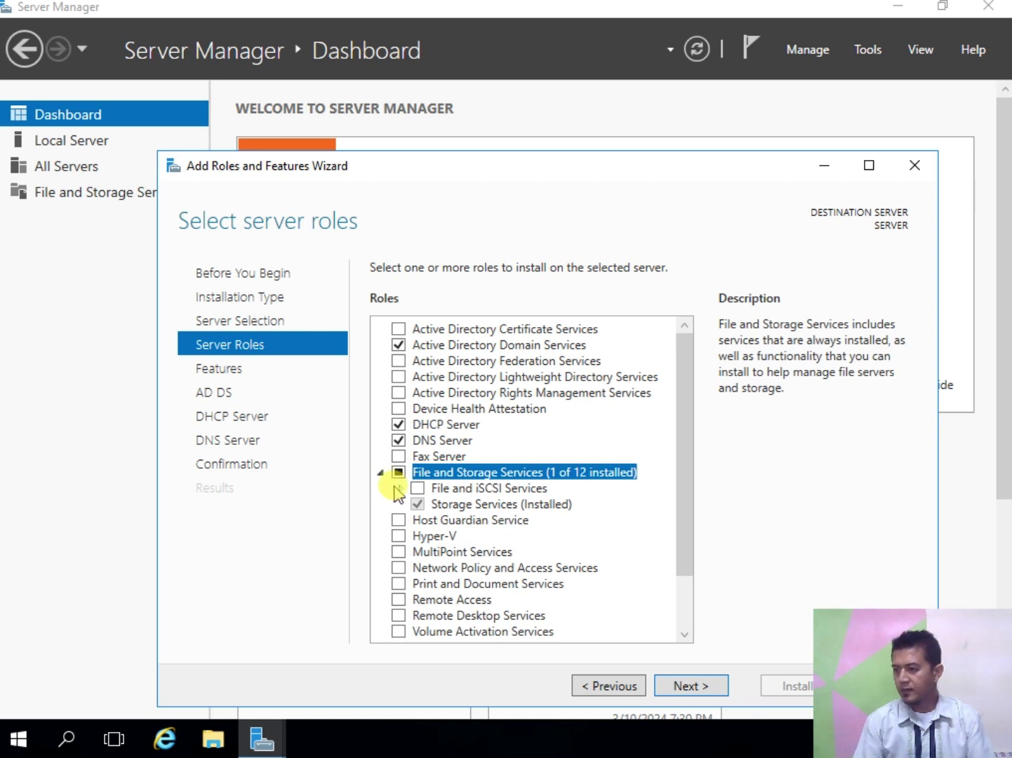
left_click(400, 489)
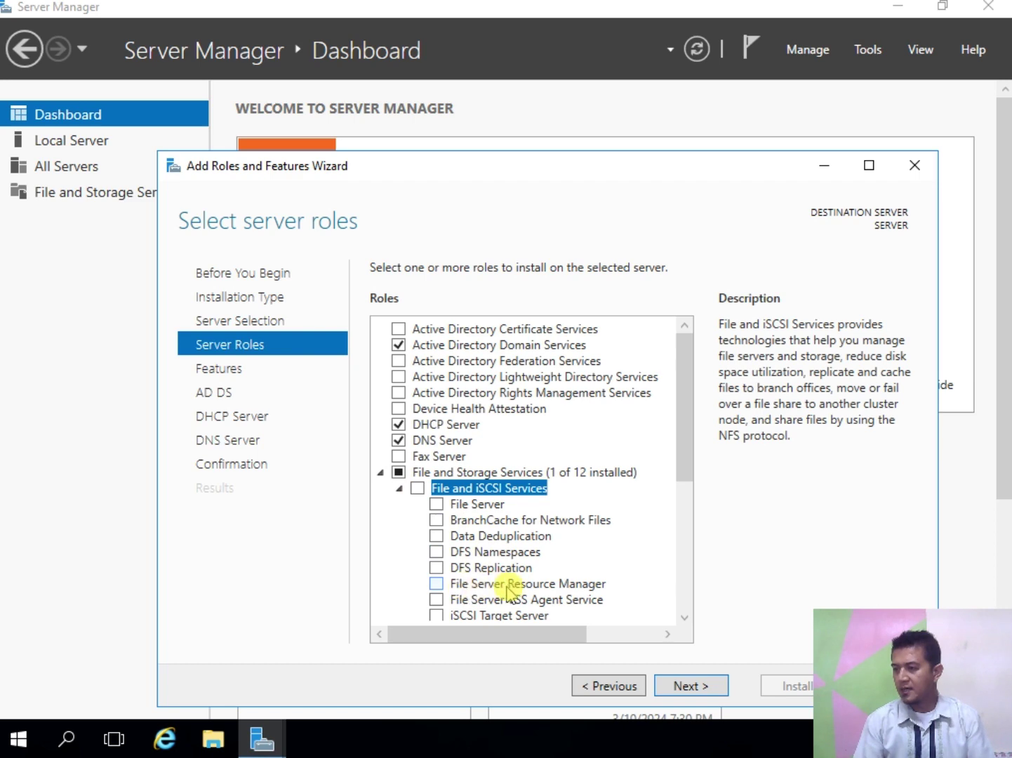
left_click(437, 583)
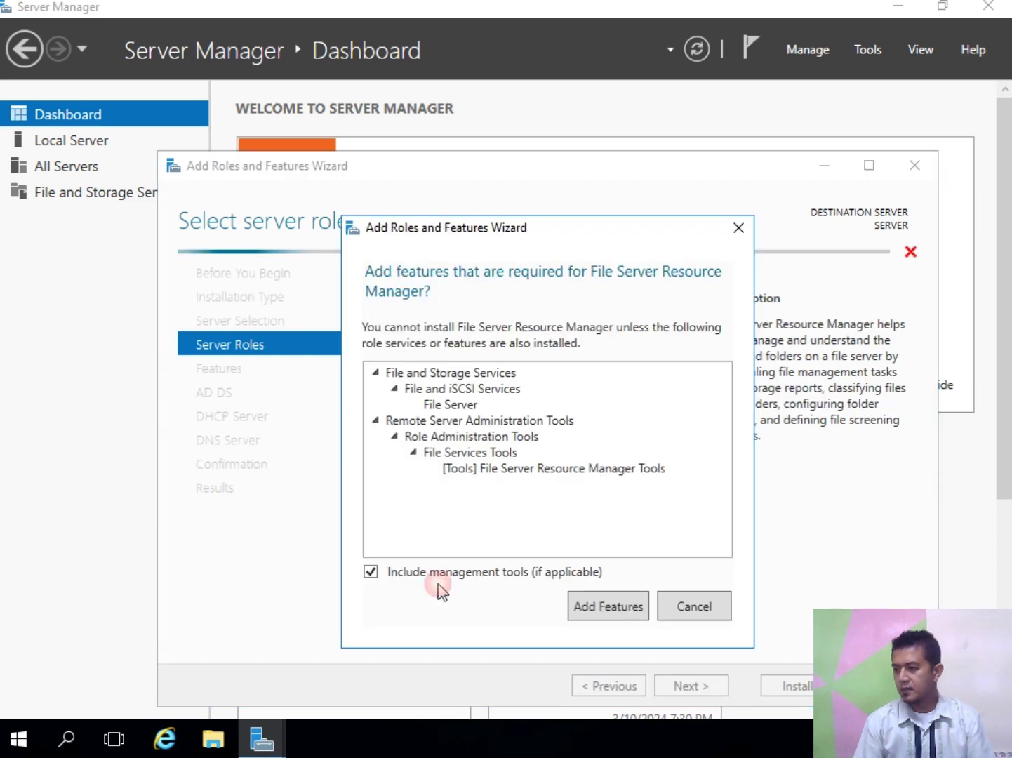
left_click(577, 609)
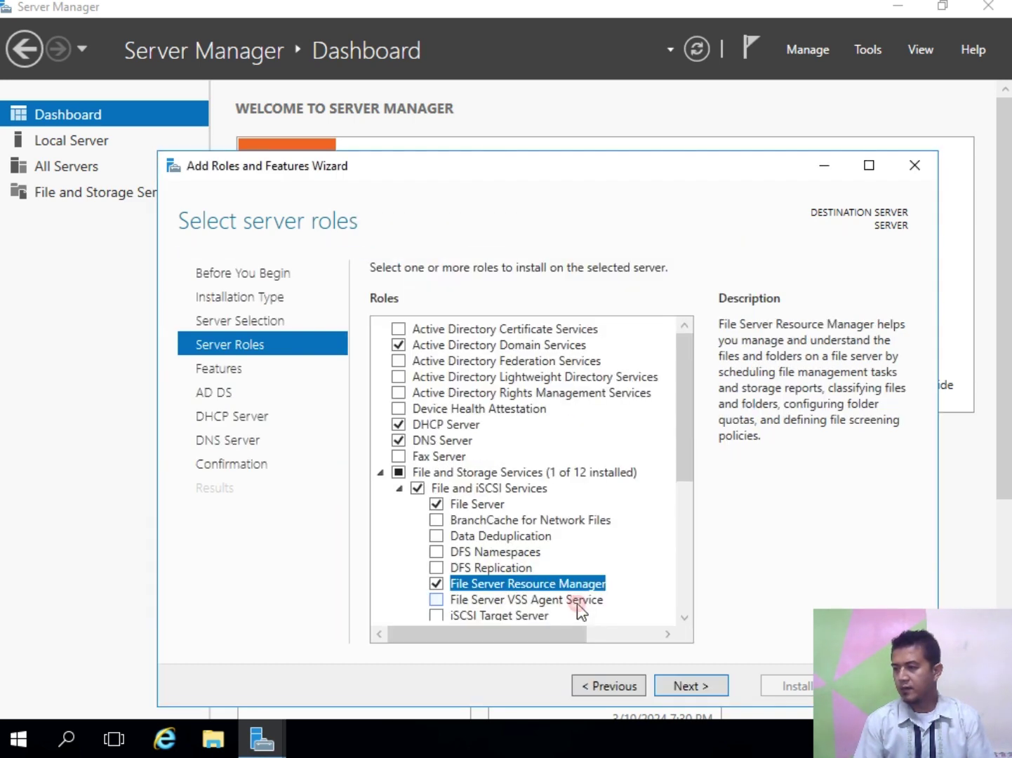
left_click(381, 472)
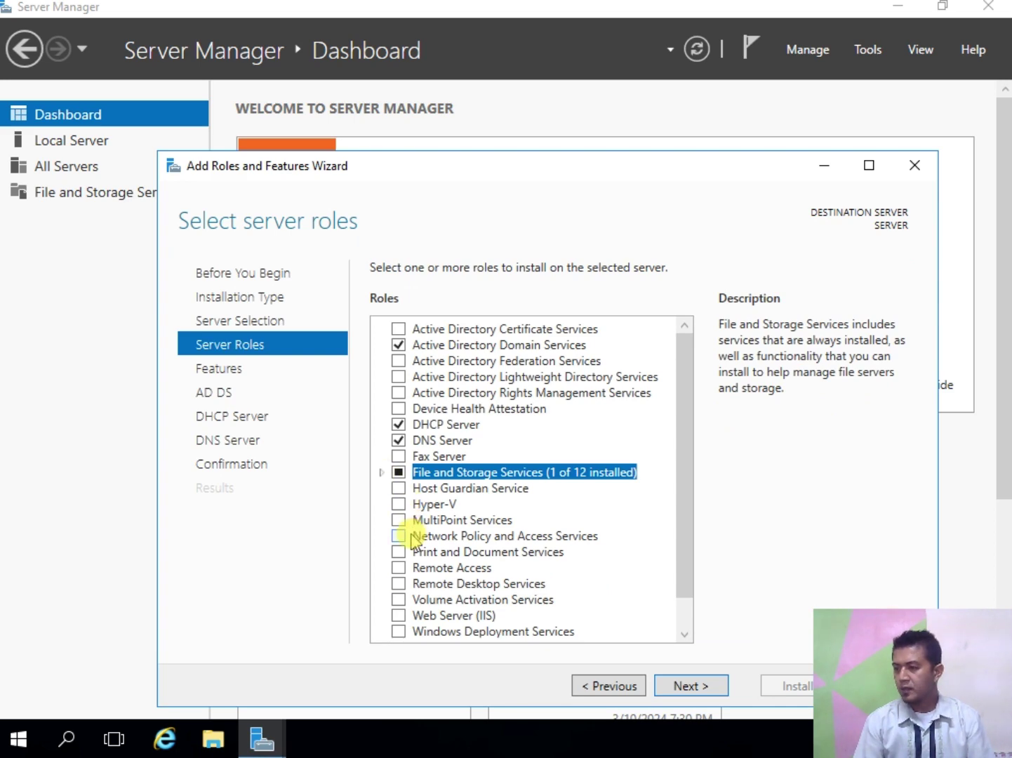
left_click(398, 551)
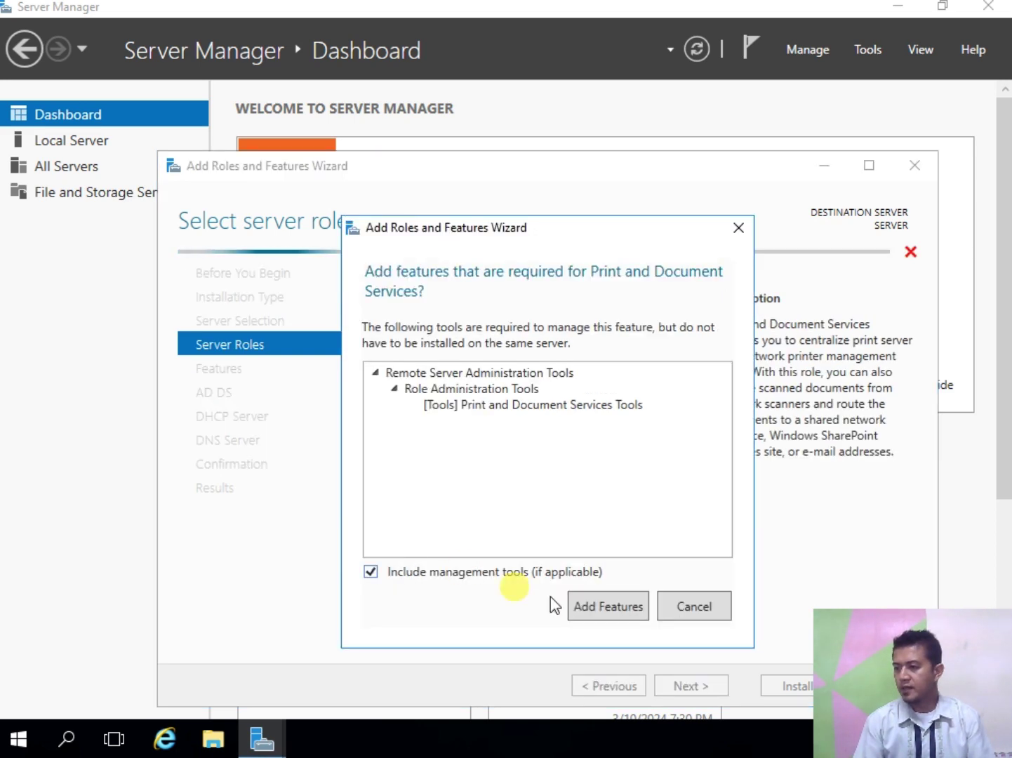
left_click(607, 607)
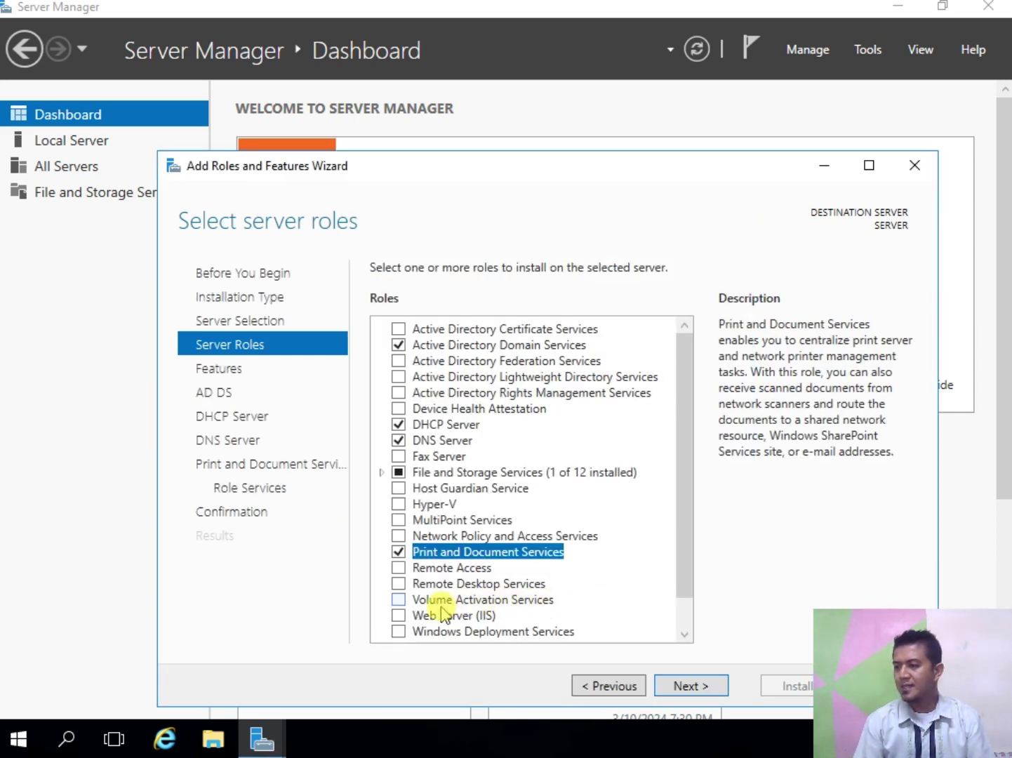
left_click(400, 615)
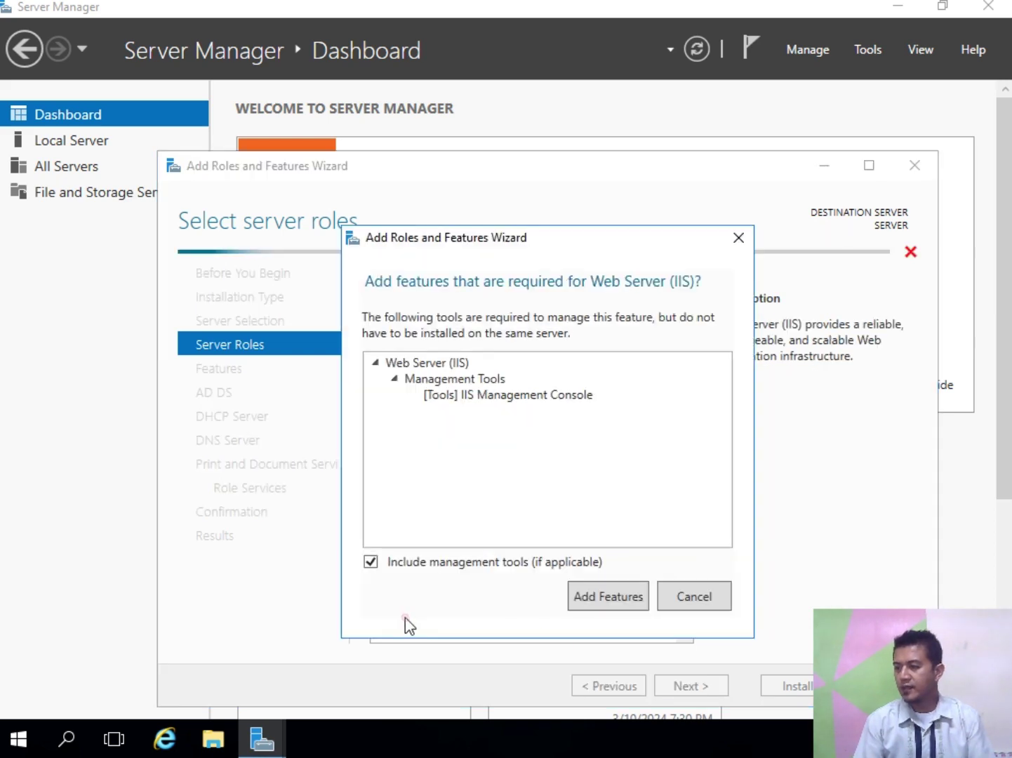
left_click(601, 586)
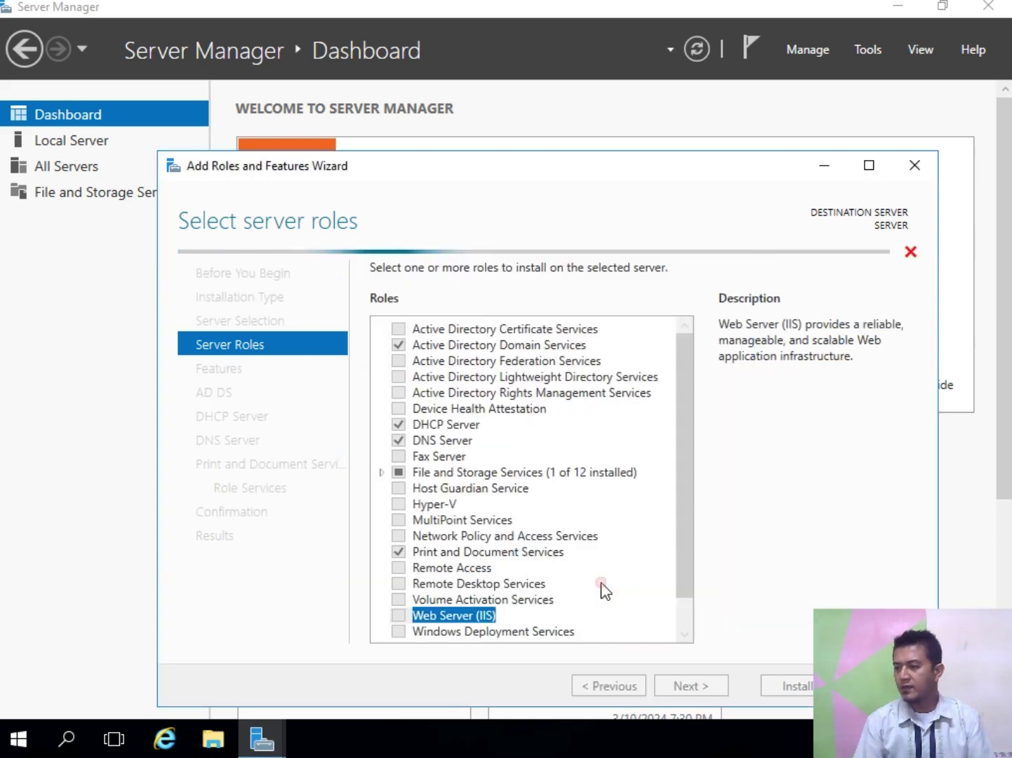
left_click(682, 685)
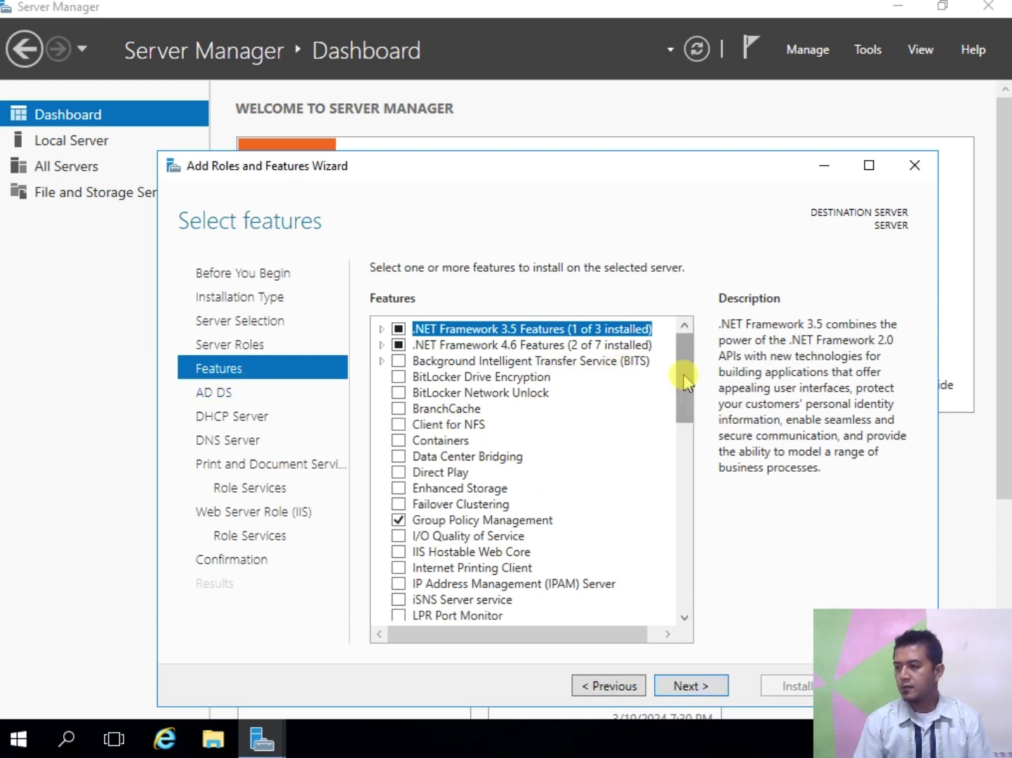
Step: Select the Windows Server Backup feature on the features page
left_click_drag(684, 381, 636, 614)
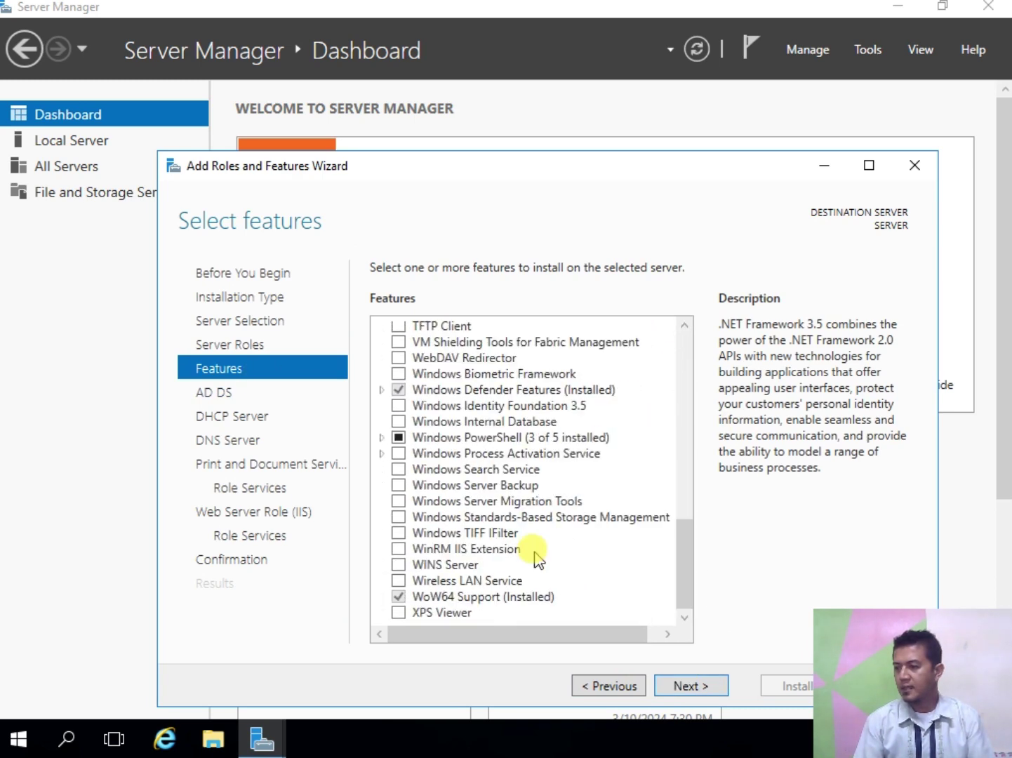
left_click(398, 485)
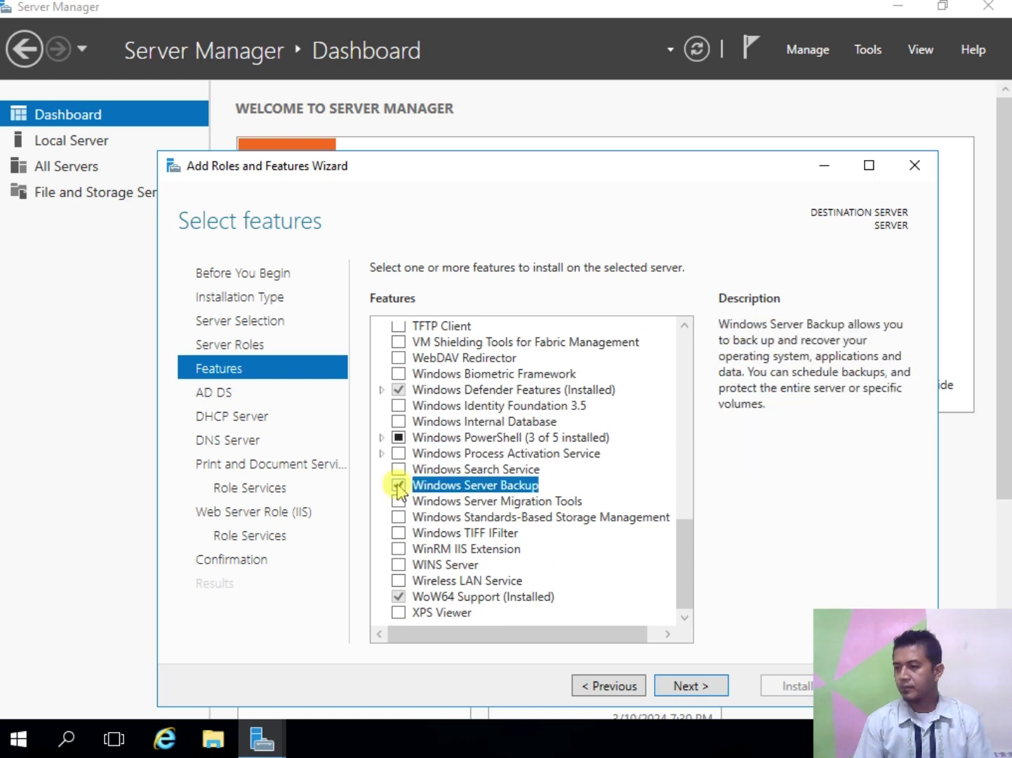
left_click(712, 690)
Step: Accept the defaults on the AD DS, DHCP, DNS, Print and Web Server pages to reach Confirmation
left_click(712, 689)
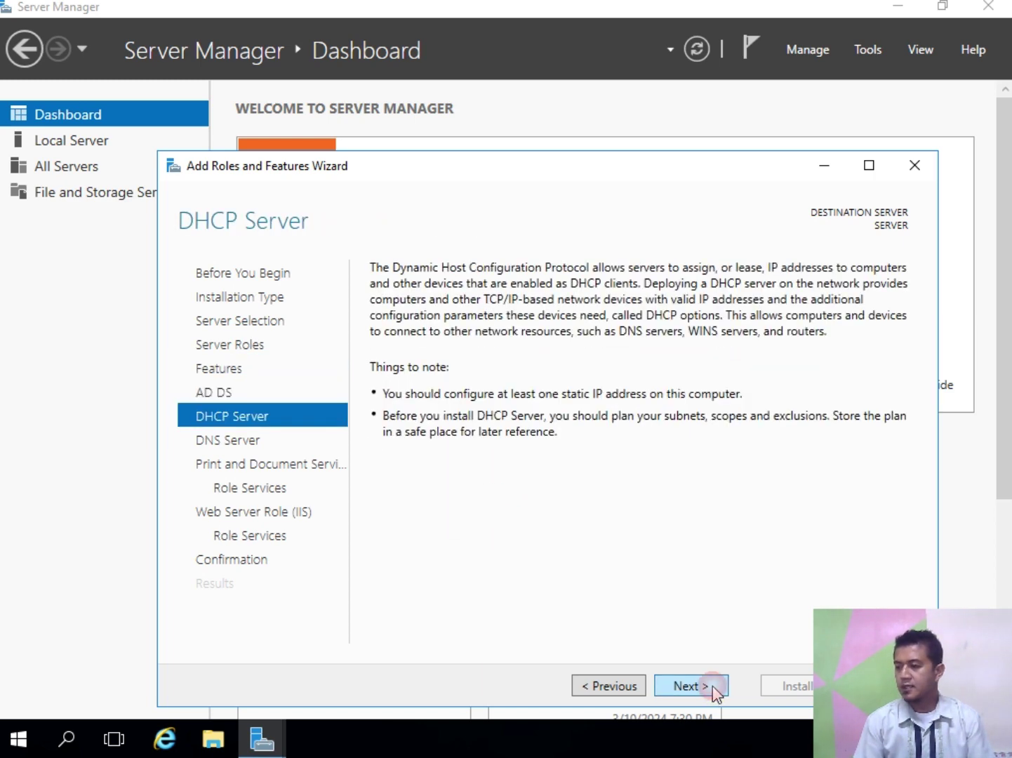
left_click(713, 689)
left_click(712, 686)
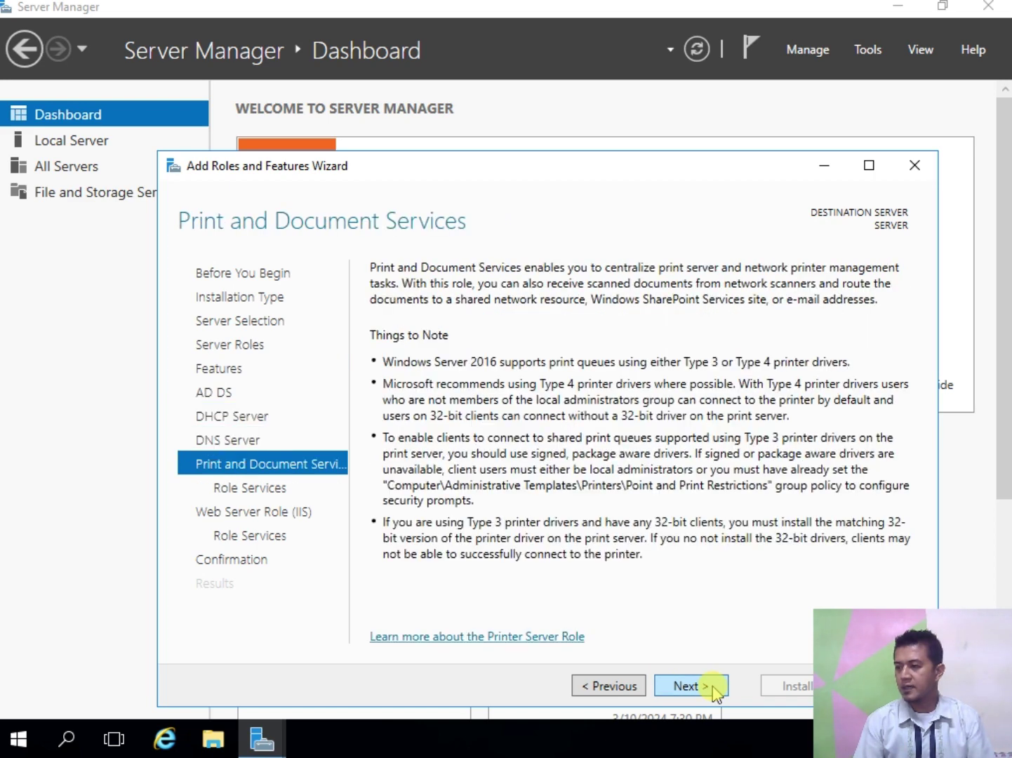
left_click(713, 687)
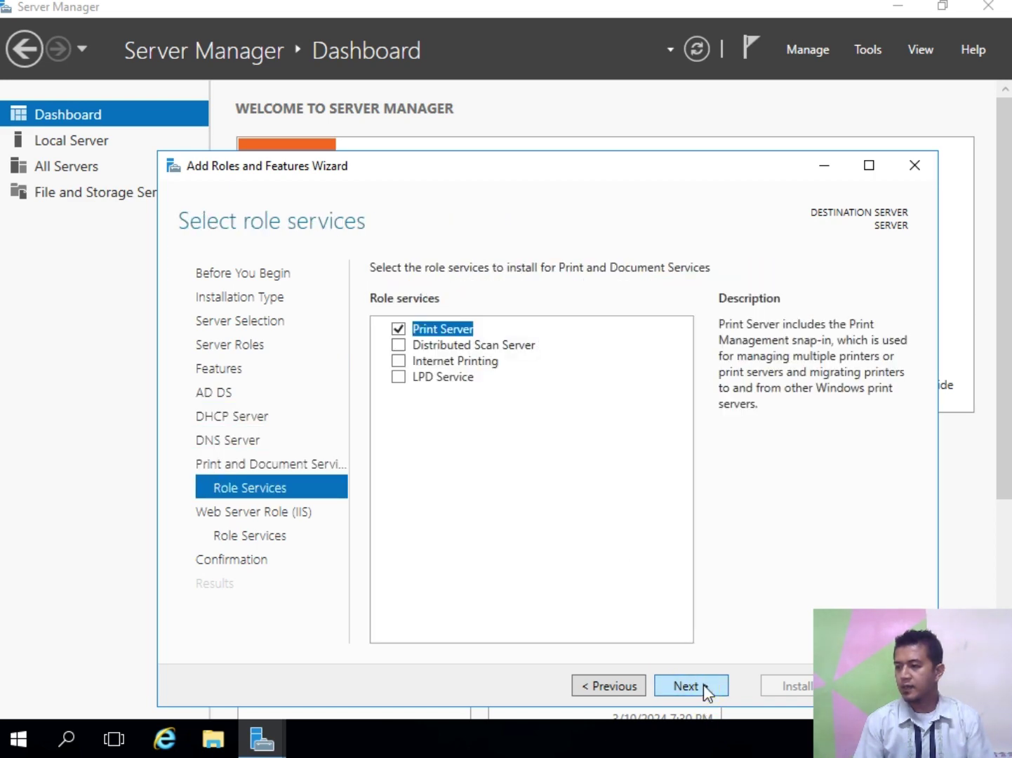
left_click(704, 687)
left_click(705, 689)
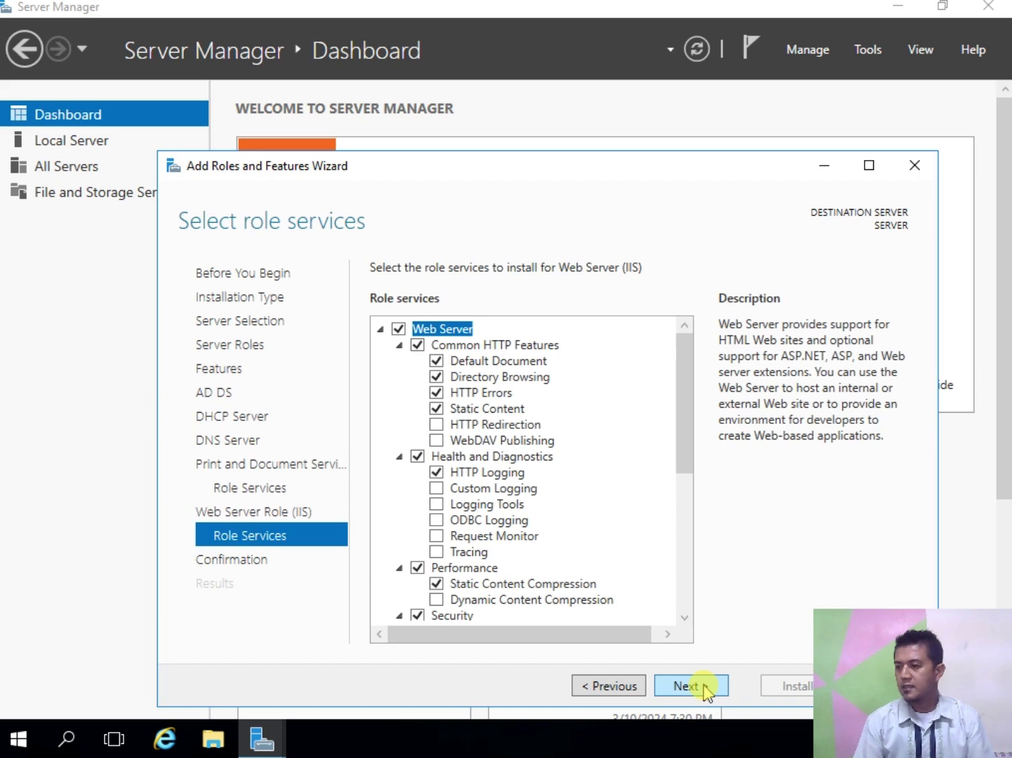
left_click(706, 689)
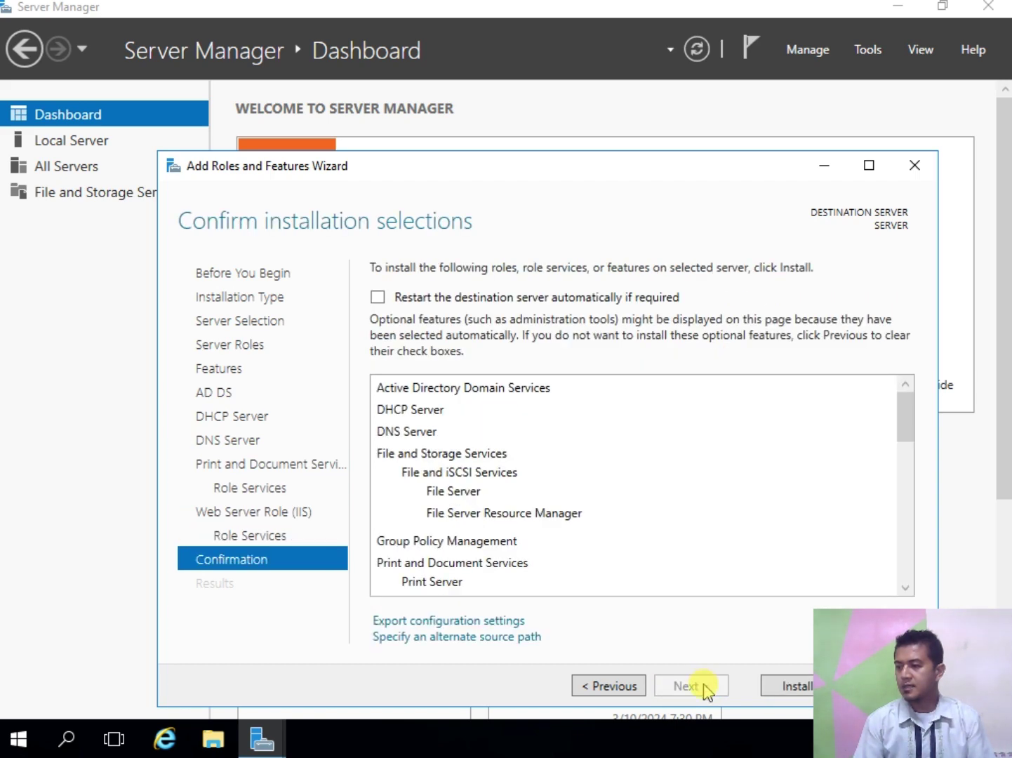
Step: Install the selected roles and features, then close the wizard once installation succeeds
left_click(779, 689)
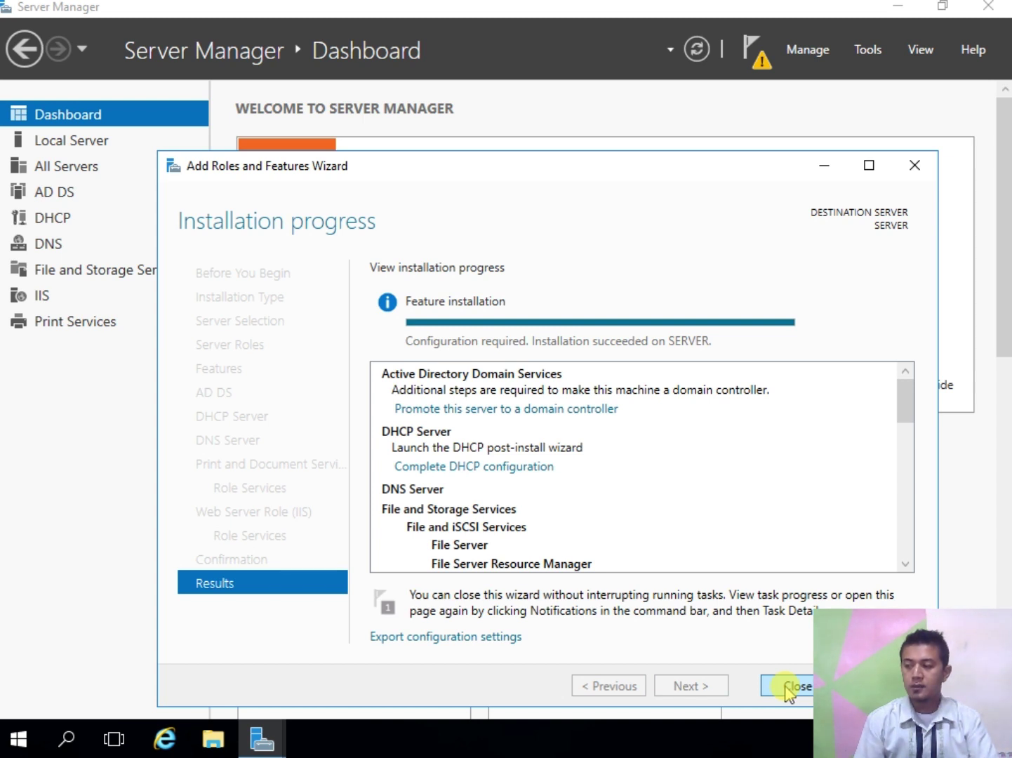
left_click(785, 687)
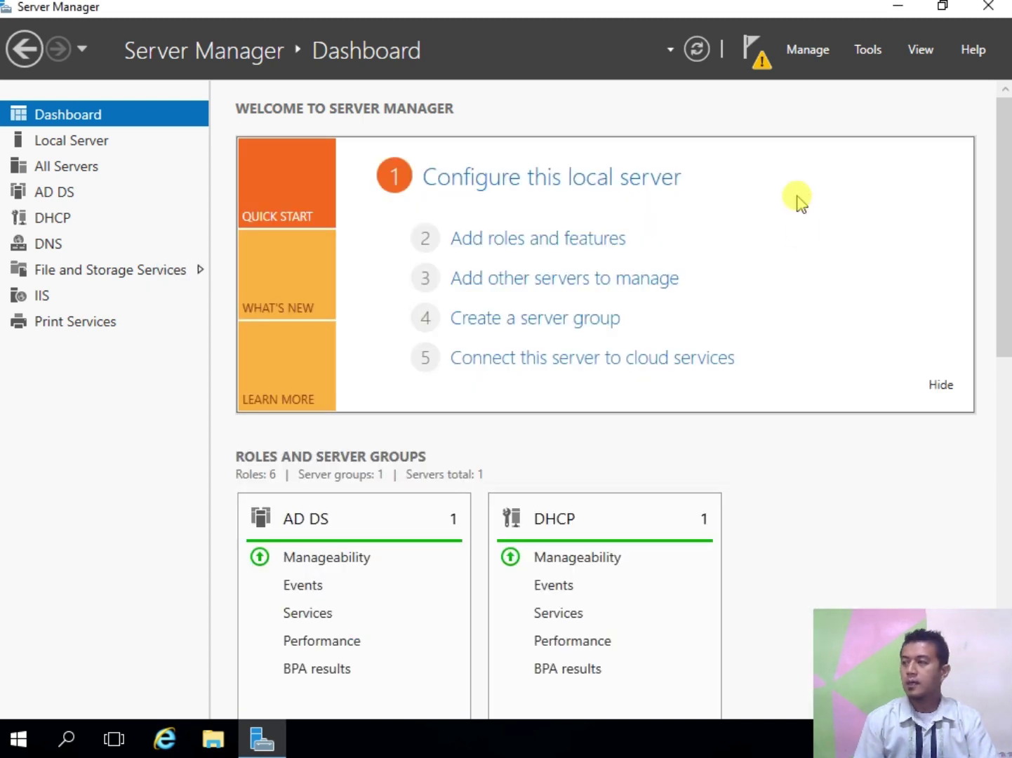
Step: Close Server Manager and refresh the desktop
left_click(996, 7)
right_click(313, 152)
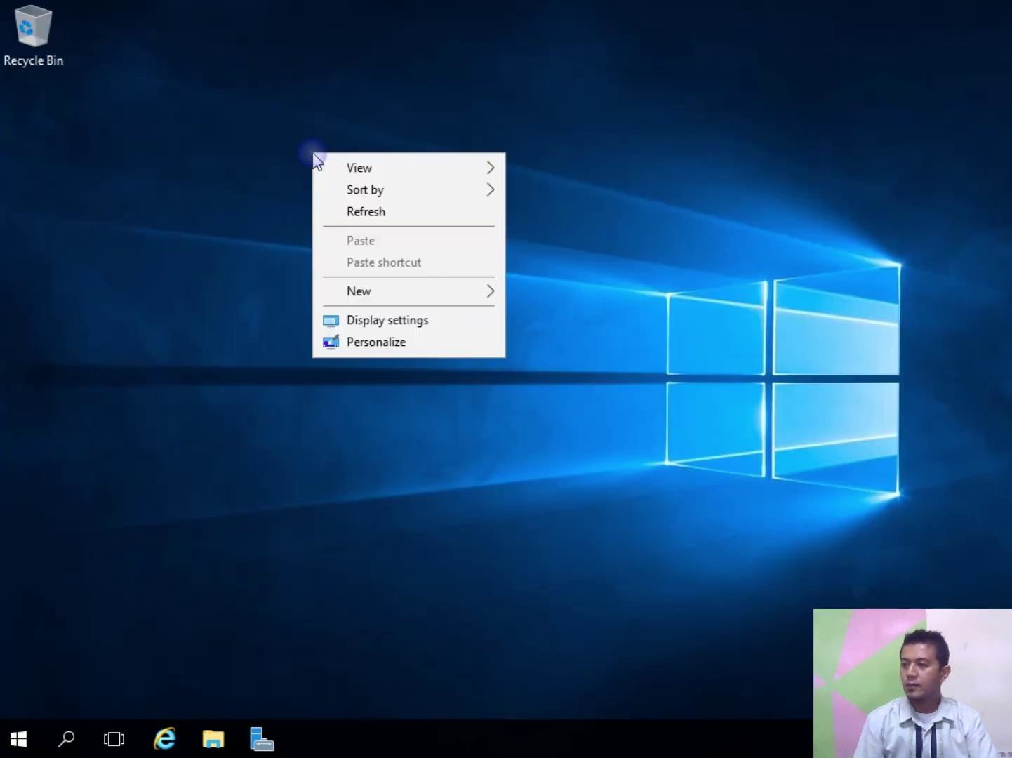
left_click(361, 212)
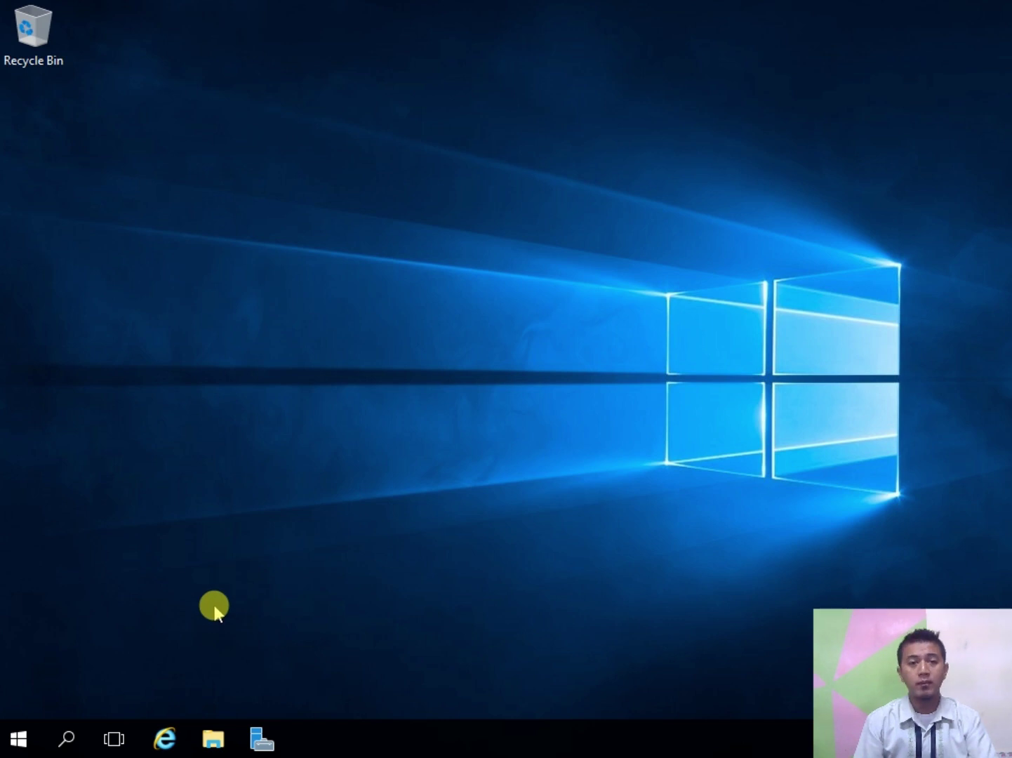
Step: Restart the server, confirming with the default reason
left_click(13, 738)
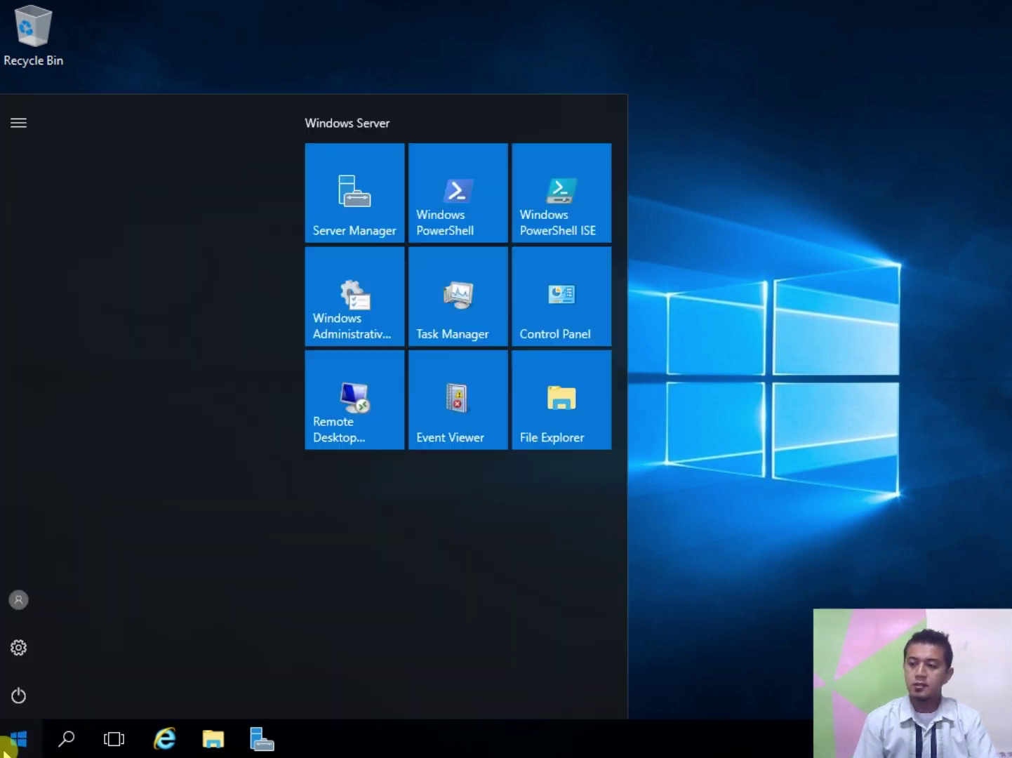
left_click(38, 691)
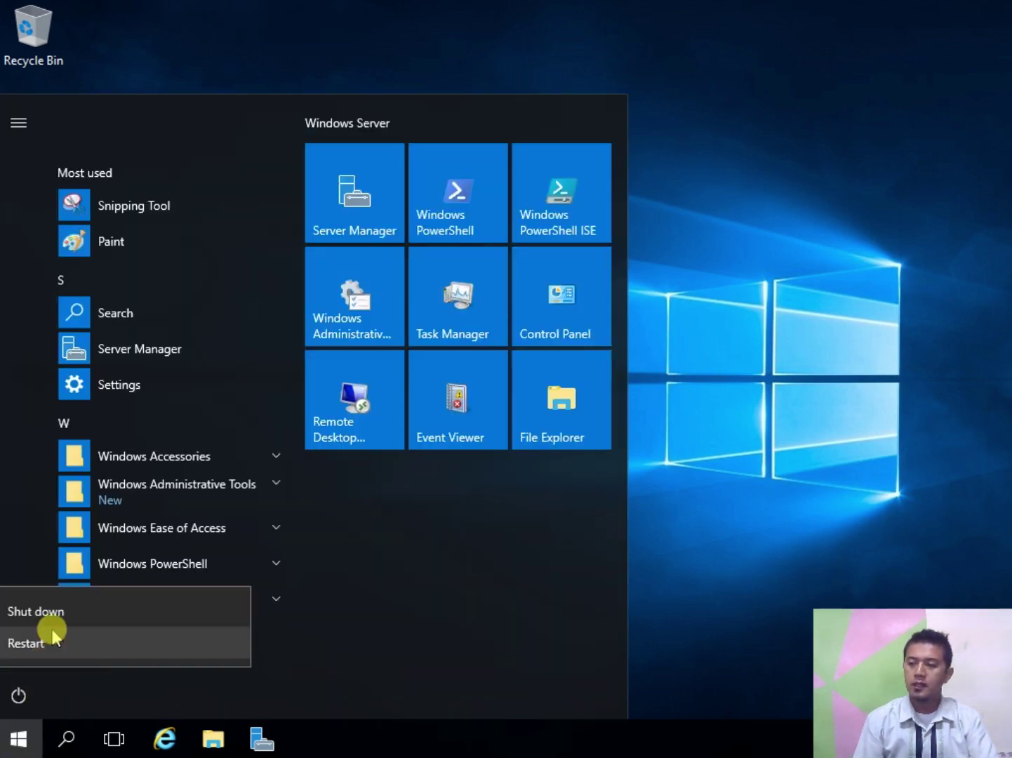
left_click(52, 636)
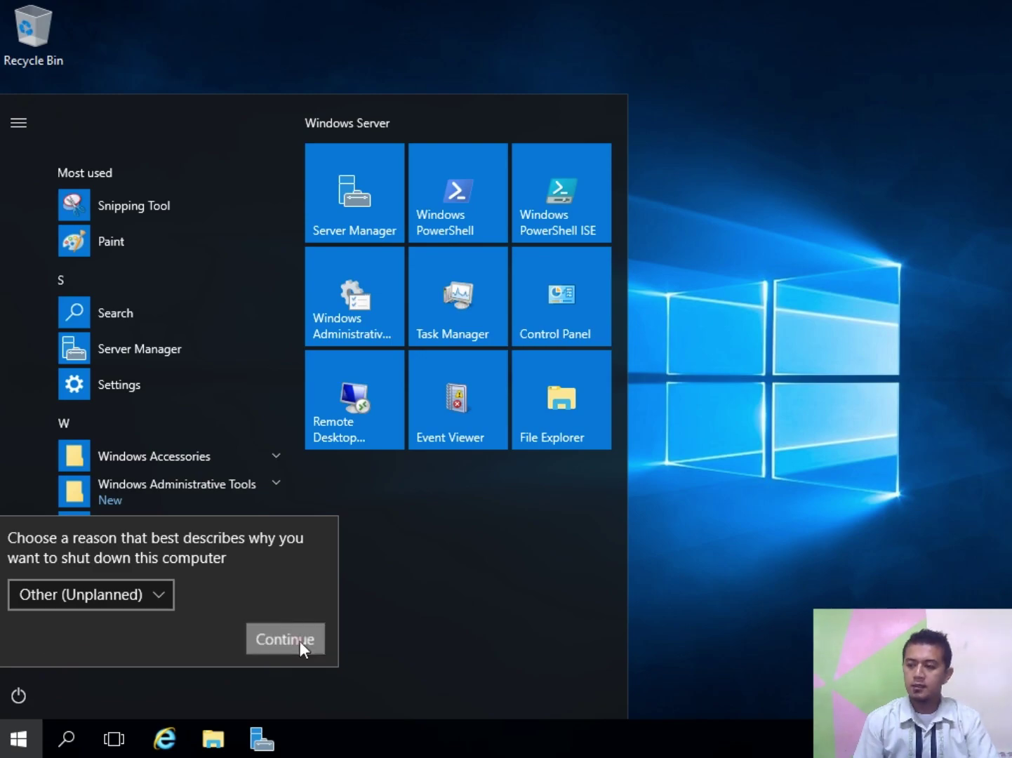
left_click(300, 640)
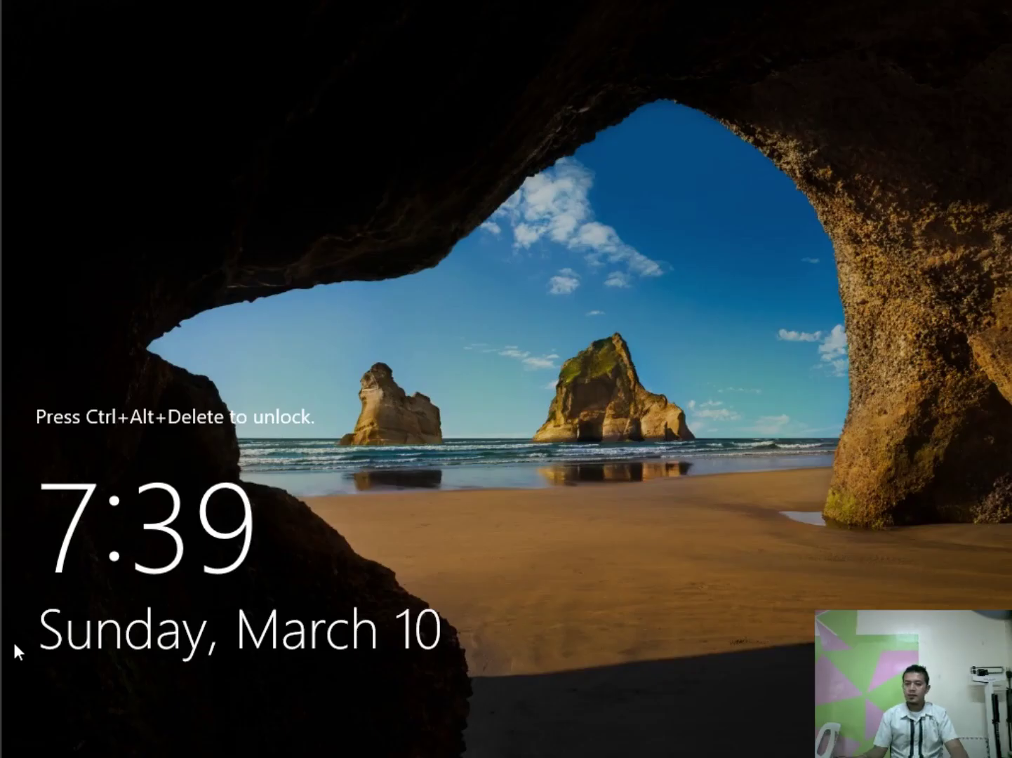
Step: Sign back in as Administrator with the account password after the restart
left_click(29, 477)
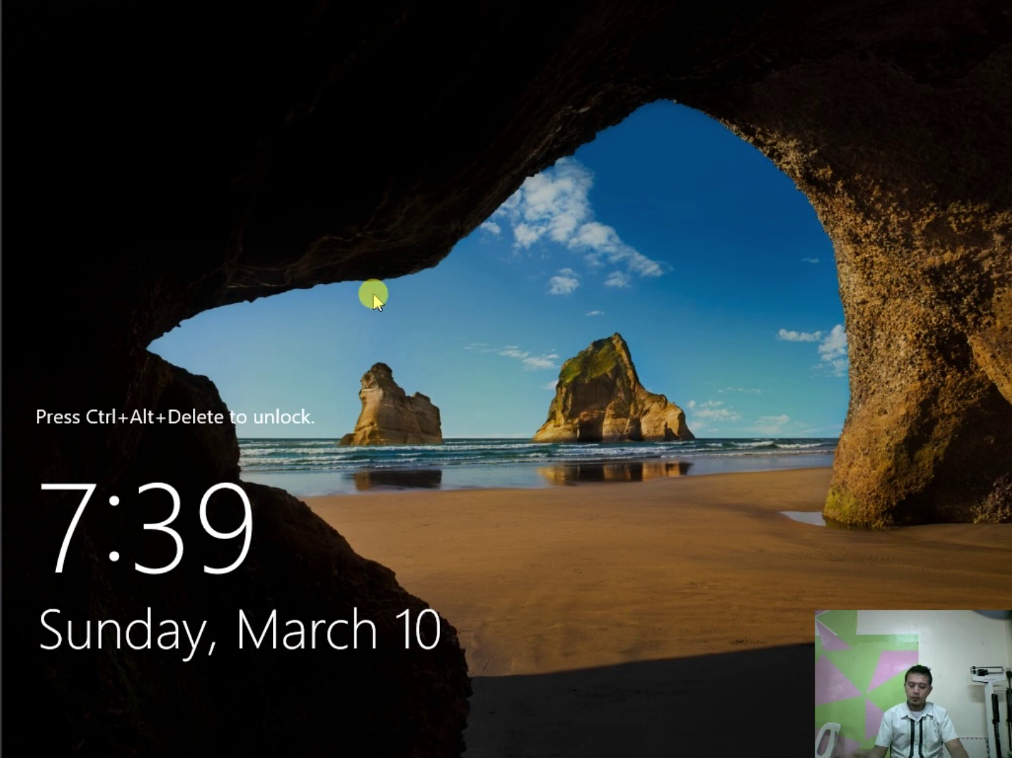
key("ctrl+alt+Delete")
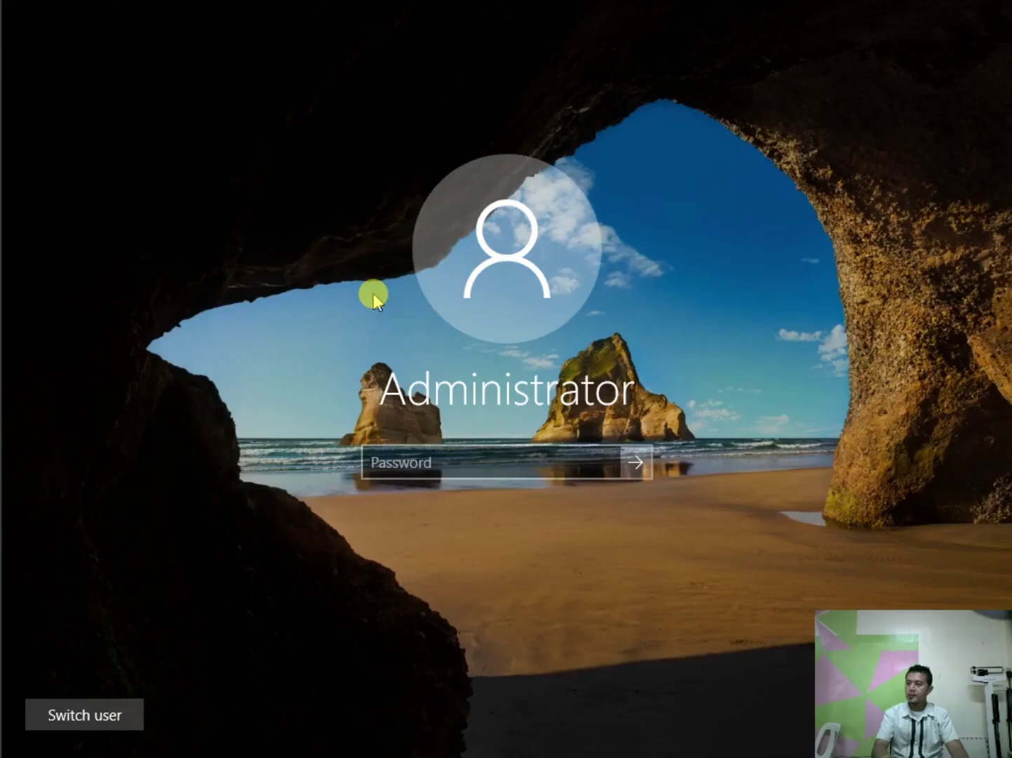
type("P@ssw0rd")
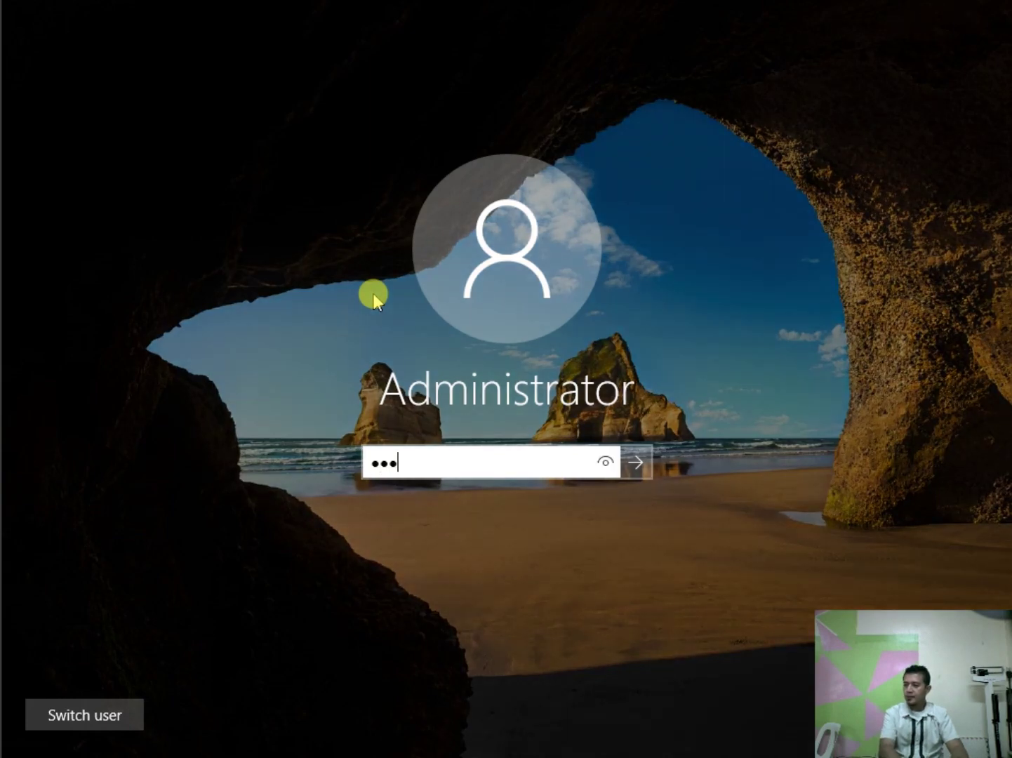
key("Return")
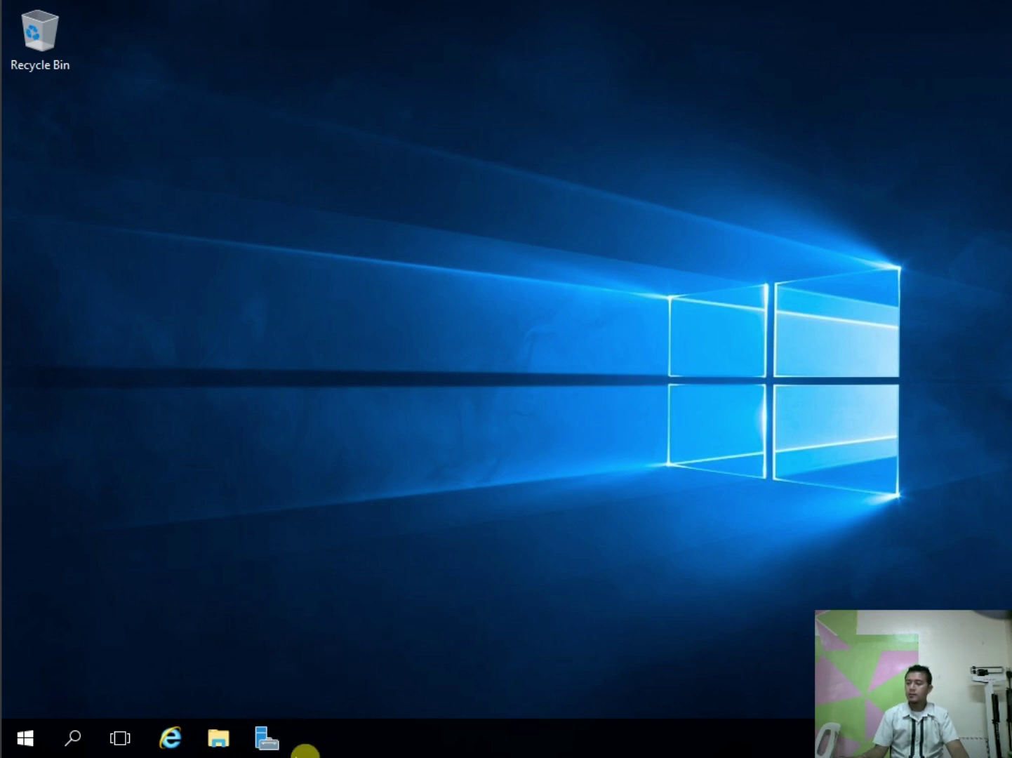
Step: Relaunch Server Manager and open the Notifications flag to see post-deployment tasks
left_click(270, 745)
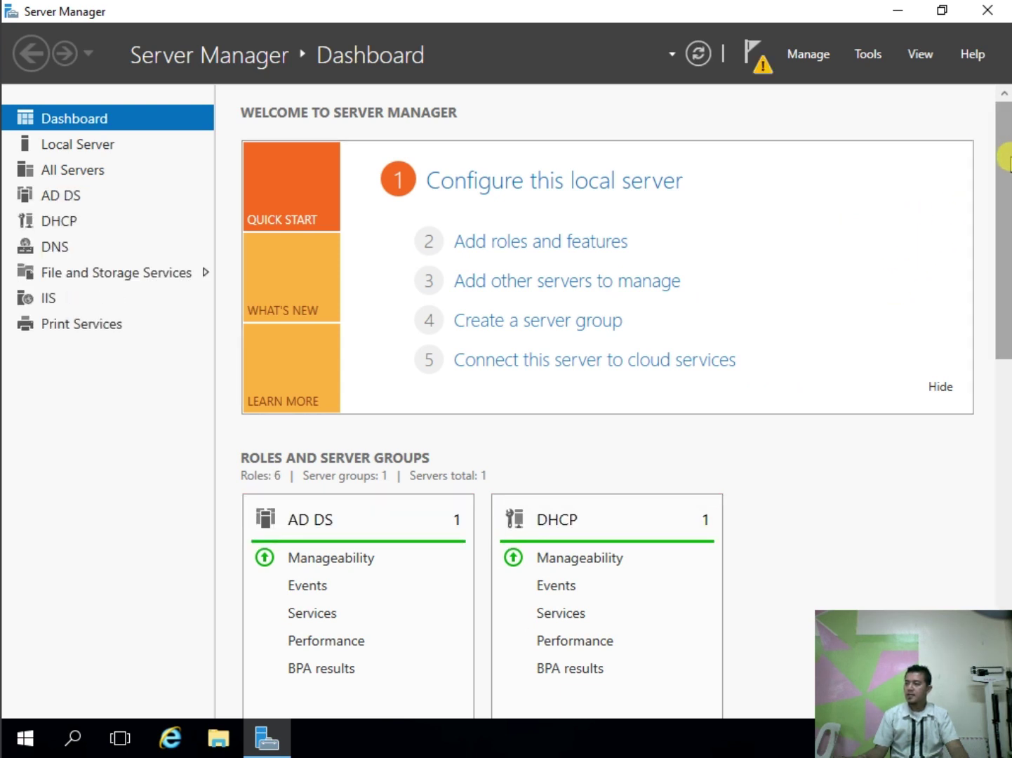
left_click_drag(1009, 165, 1000, 80)
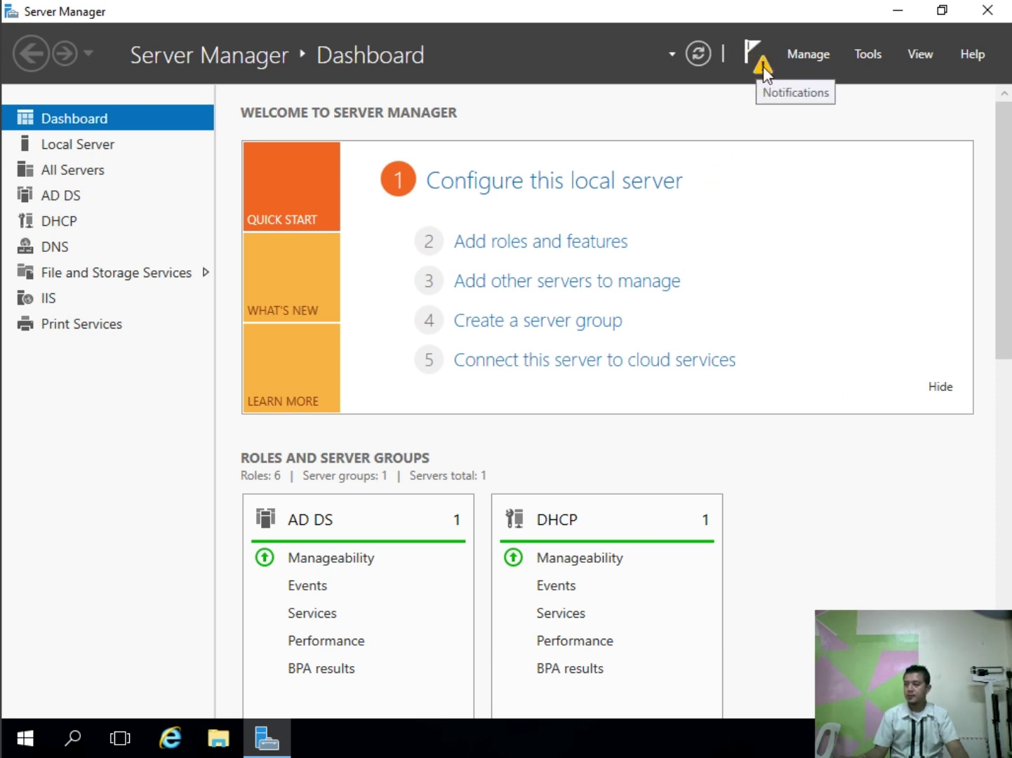
left_click(763, 66)
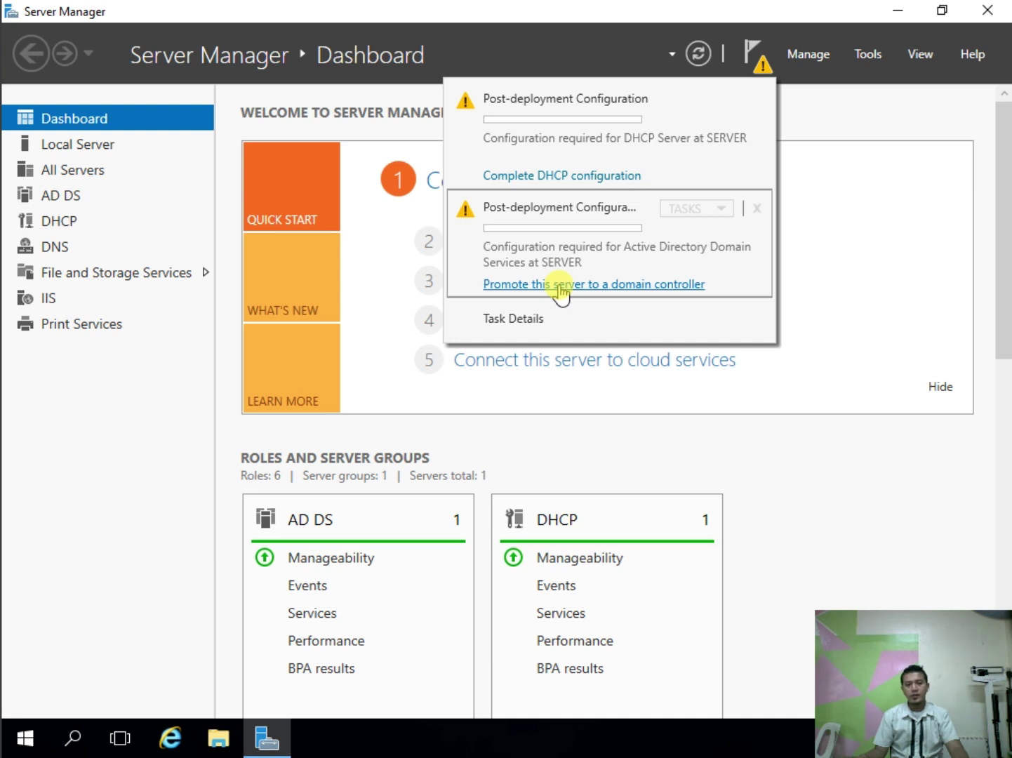
Step: Begin domain controller promotion, choose Add a new forest and start entering root domain computersystem.com
left_click(561, 284)
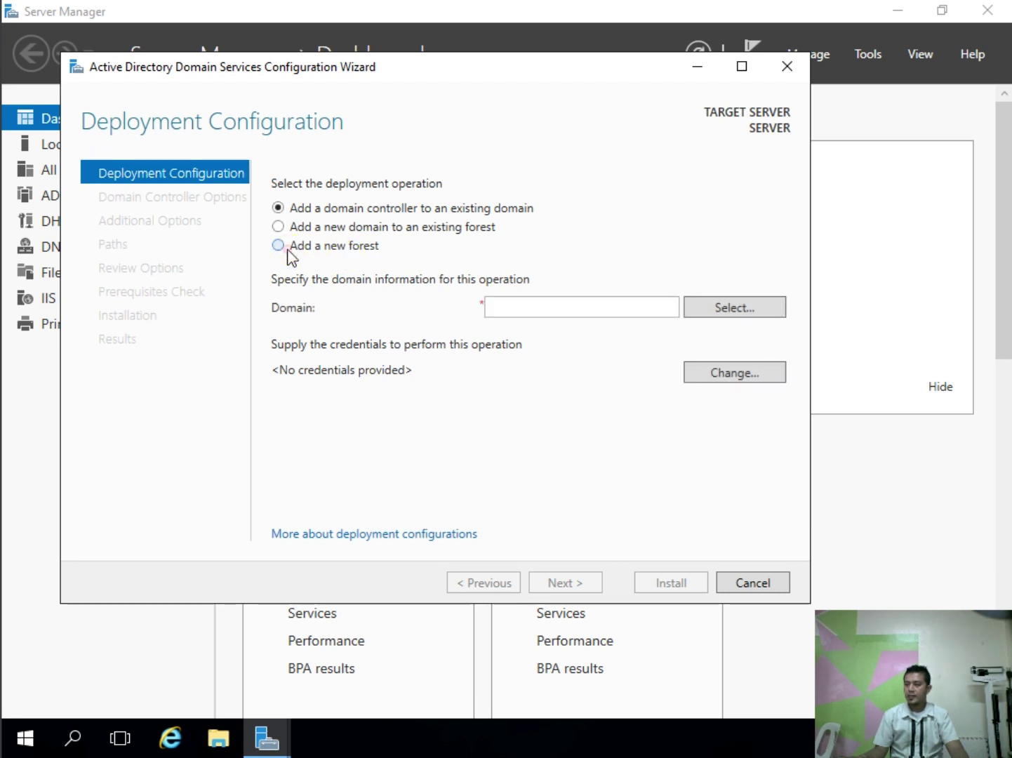
left_click(354, 247)
left_click(562, 310)
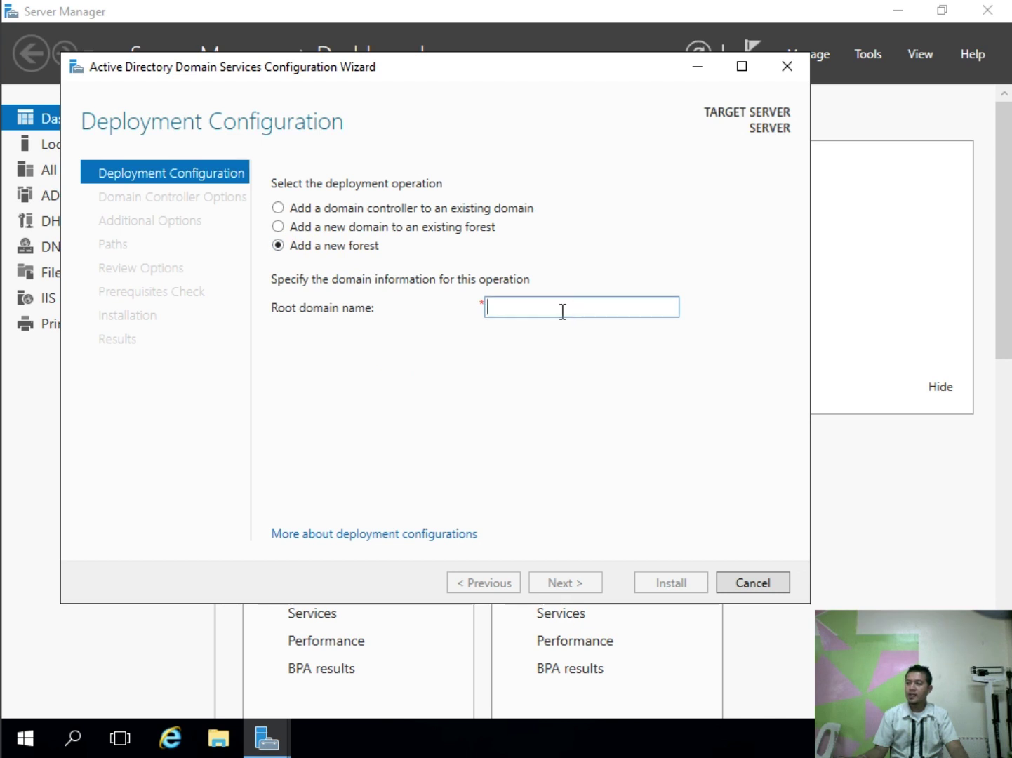
left_click(562, 310)
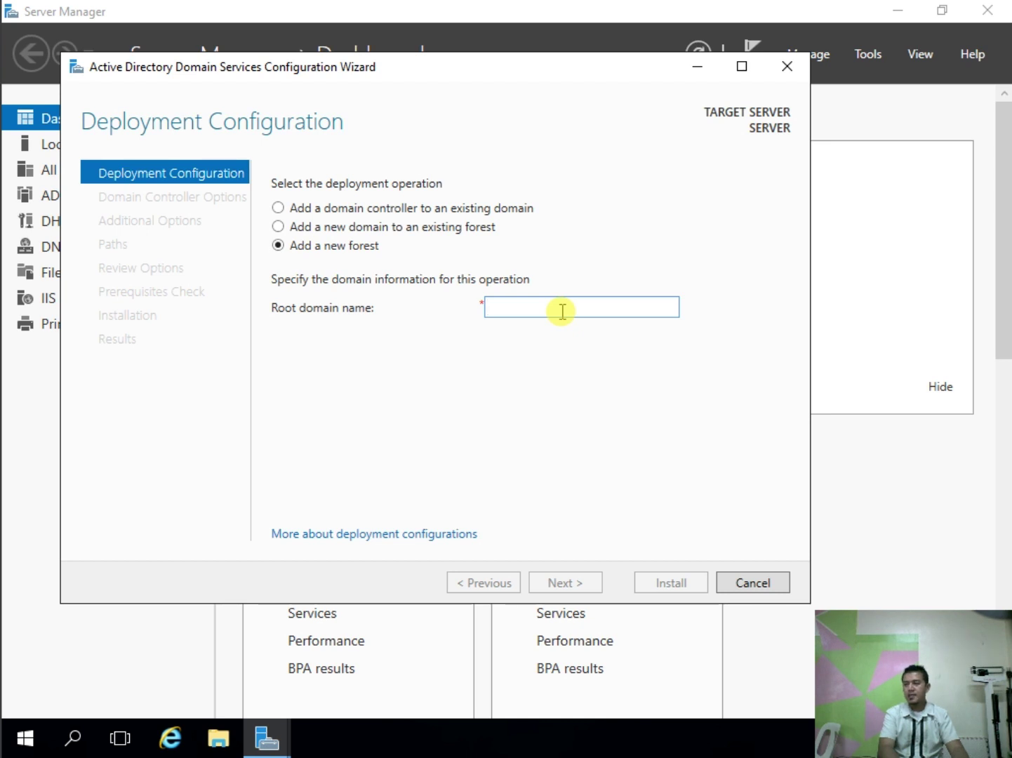
type("com")
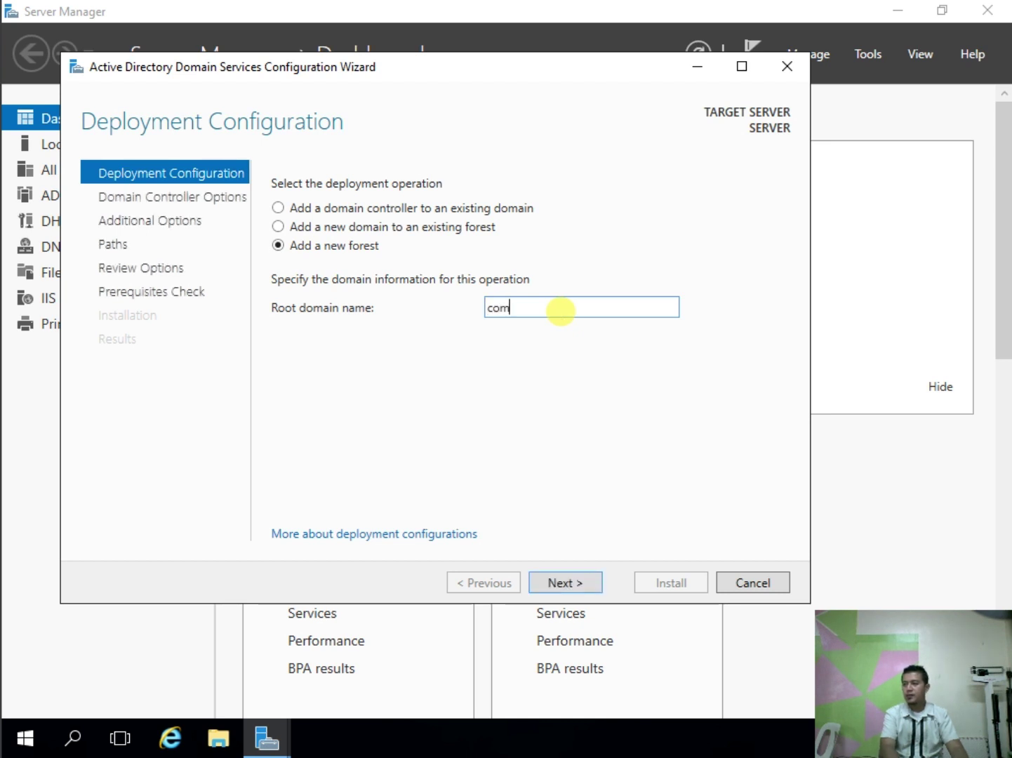
type("puters")
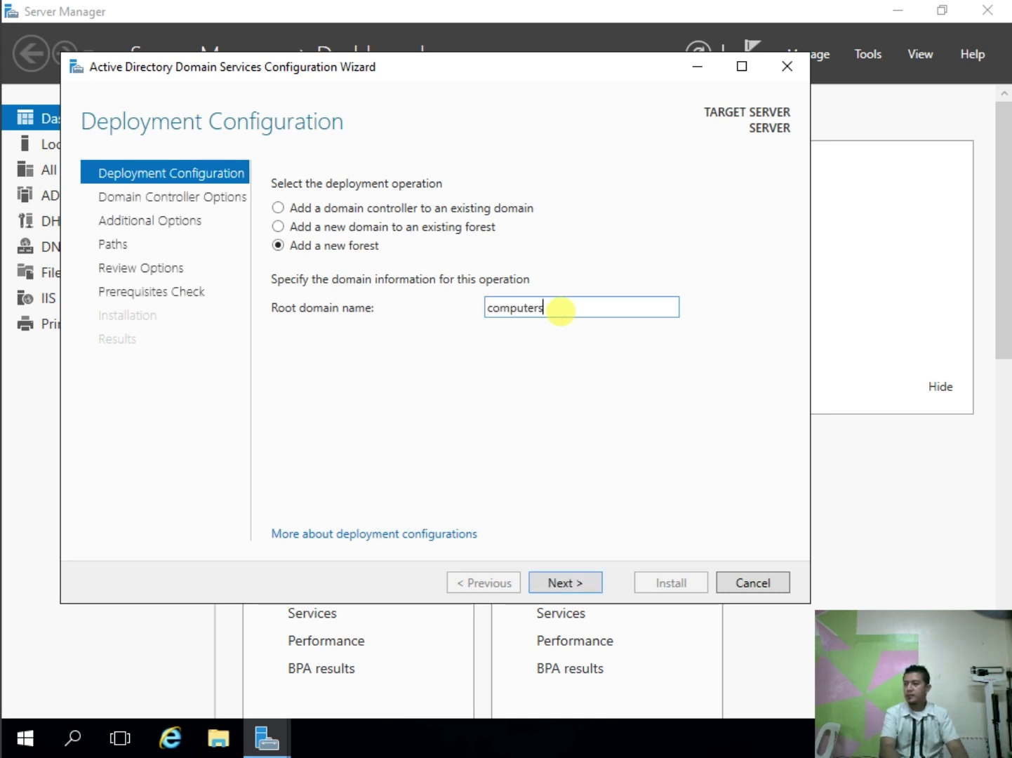
type("yse")
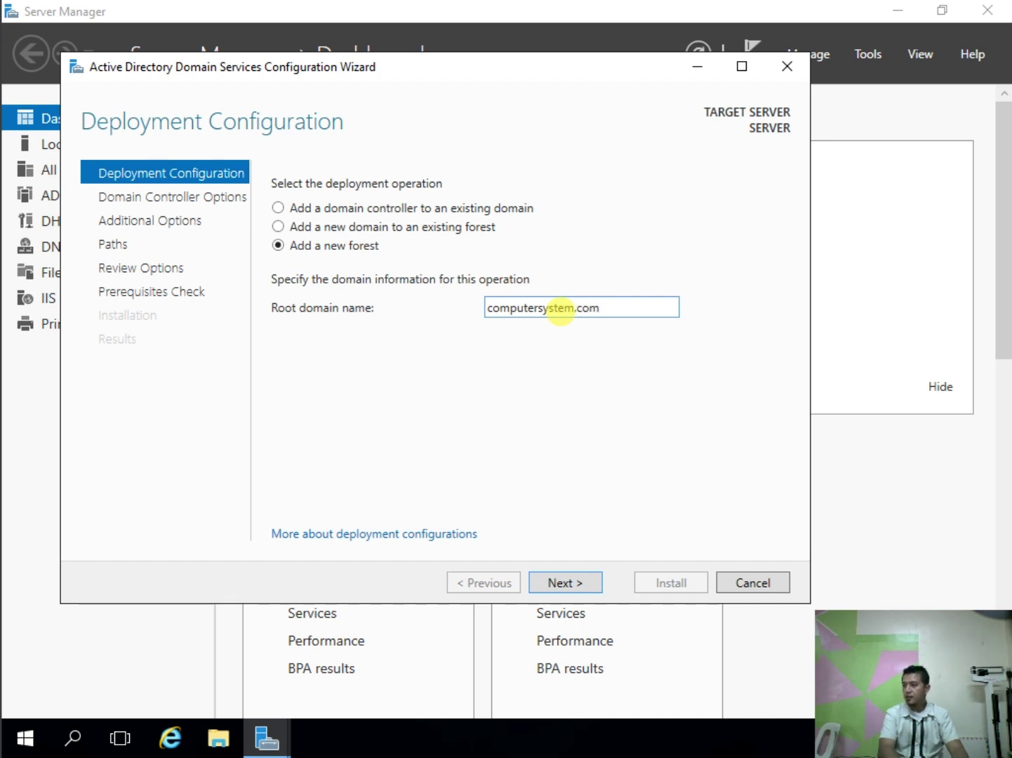
Step: Keep DNS server and Global Catalog checked, enter and confirm the DSRM password, and advance
left_click(553, 584)
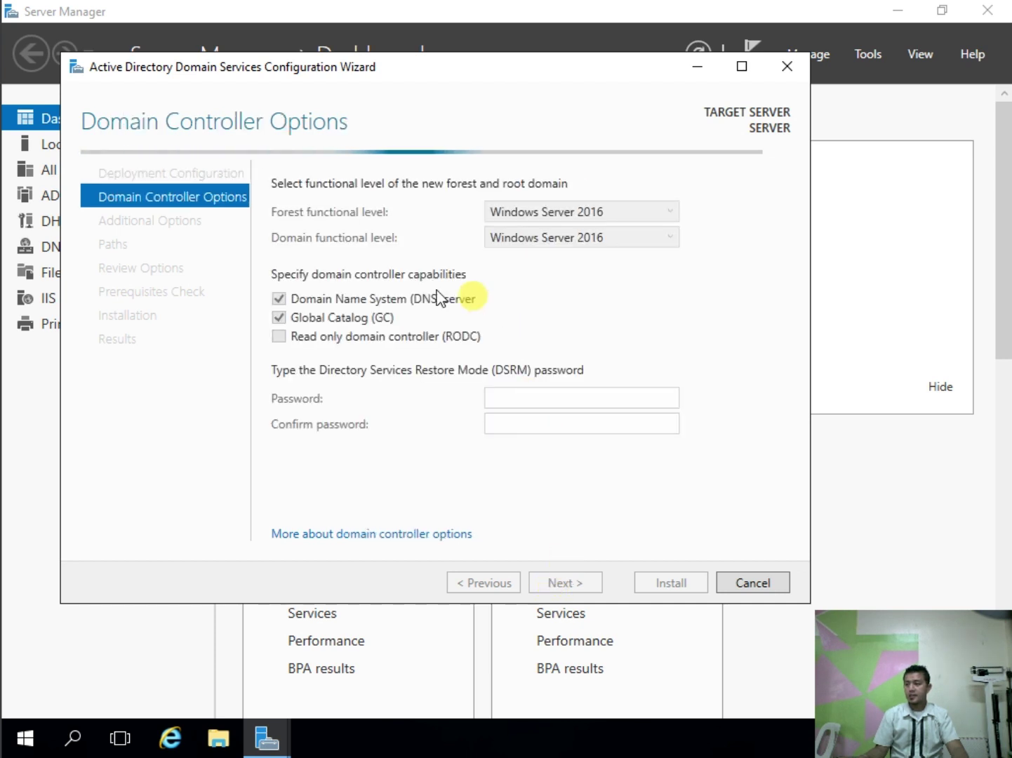
left_click(535, 402)
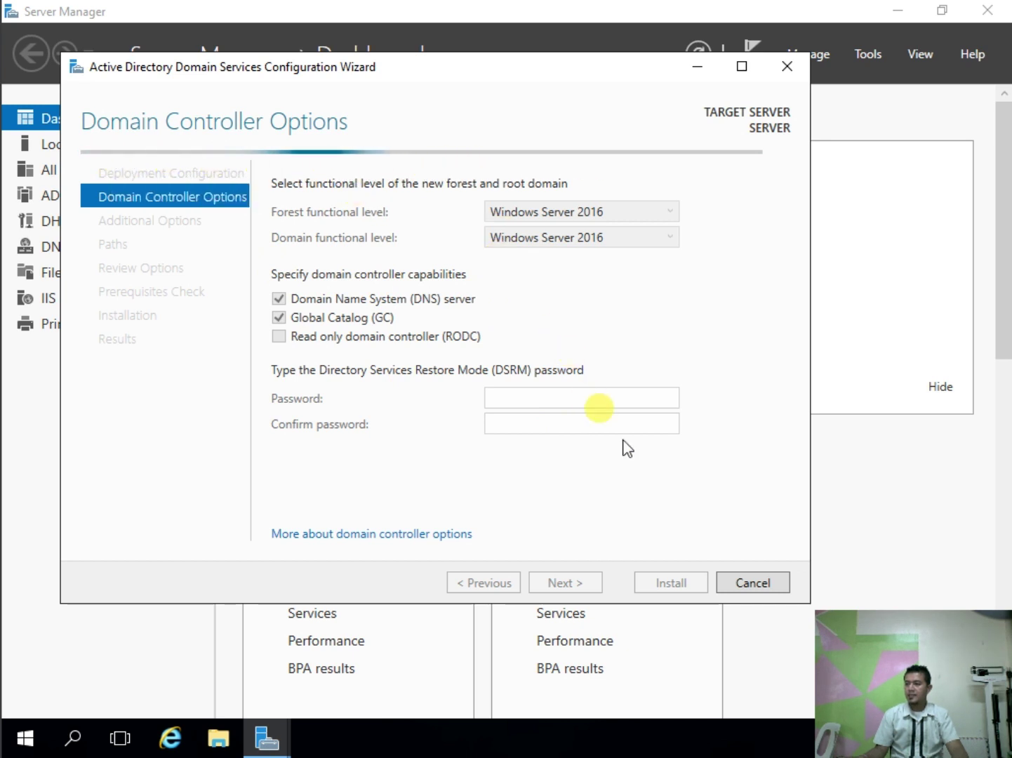
left_click(547, 403)
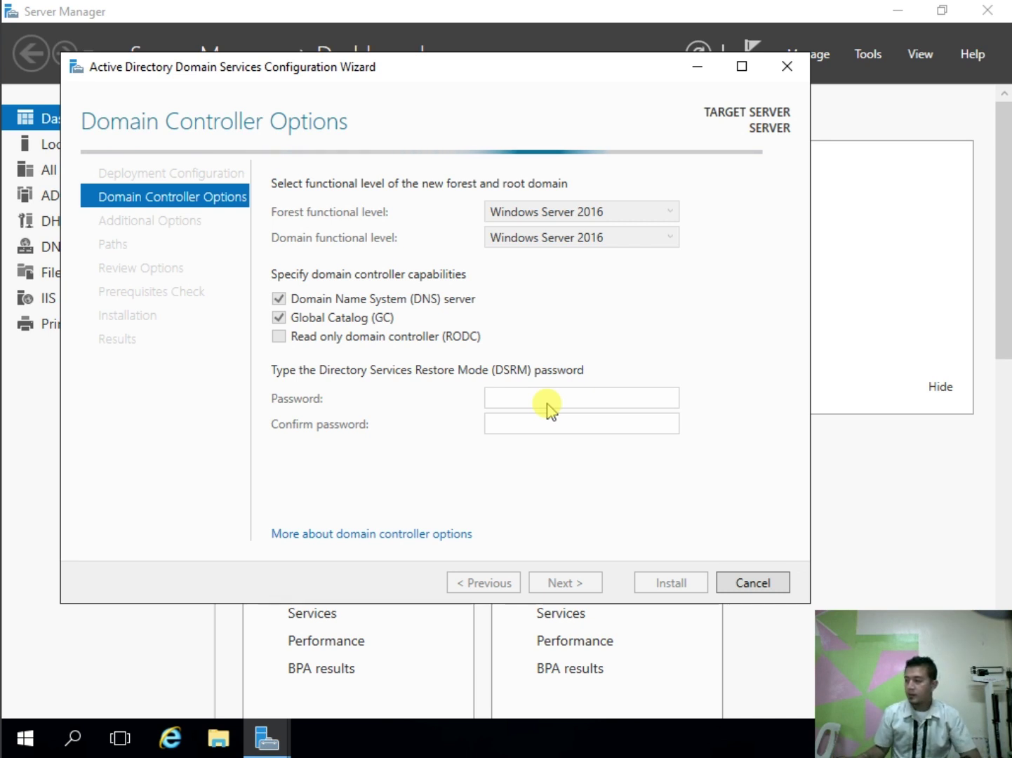
left_click(548, 406)
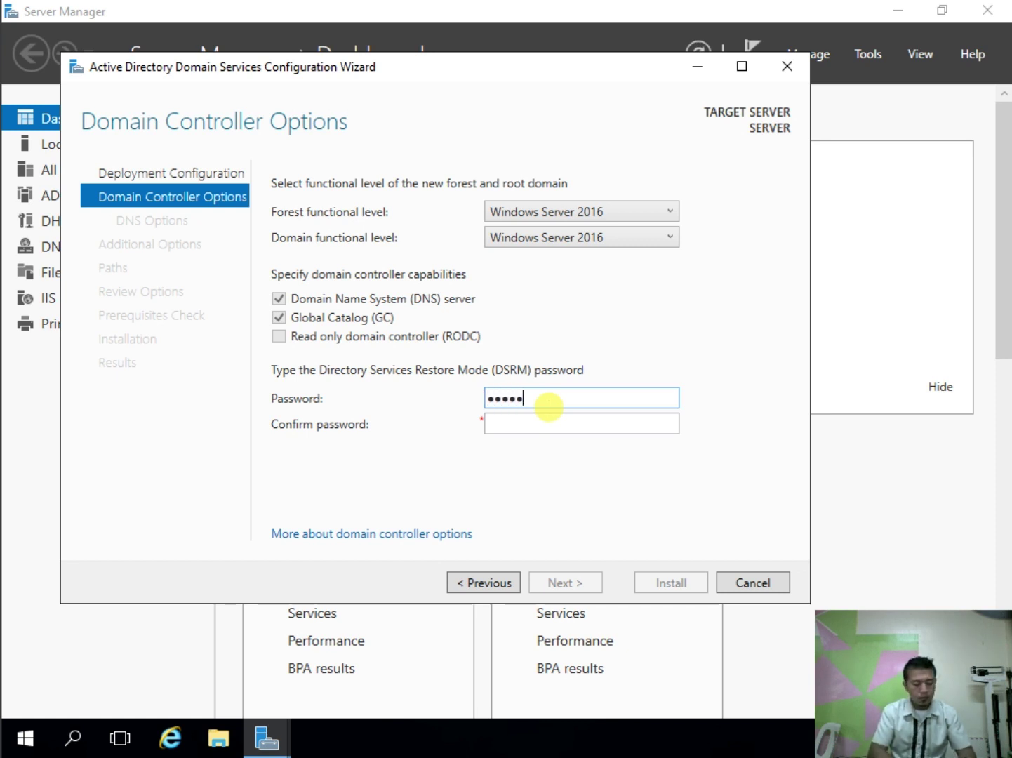
key("Tab")
type("P@ssw")
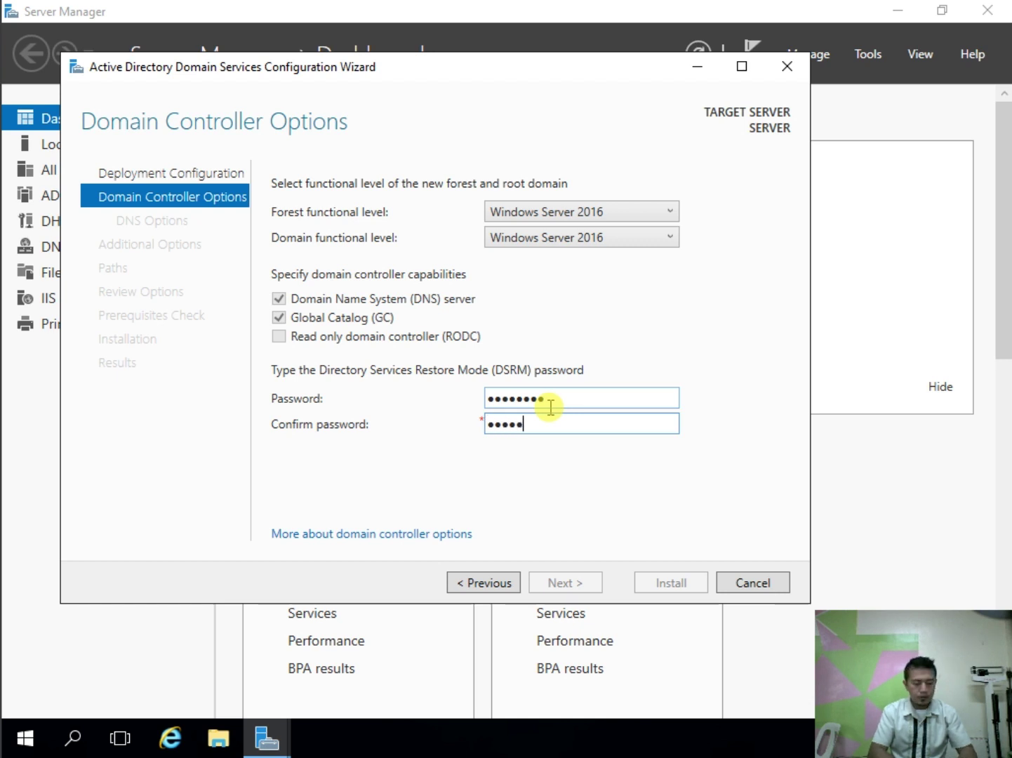
type("0rd")
key("Return")
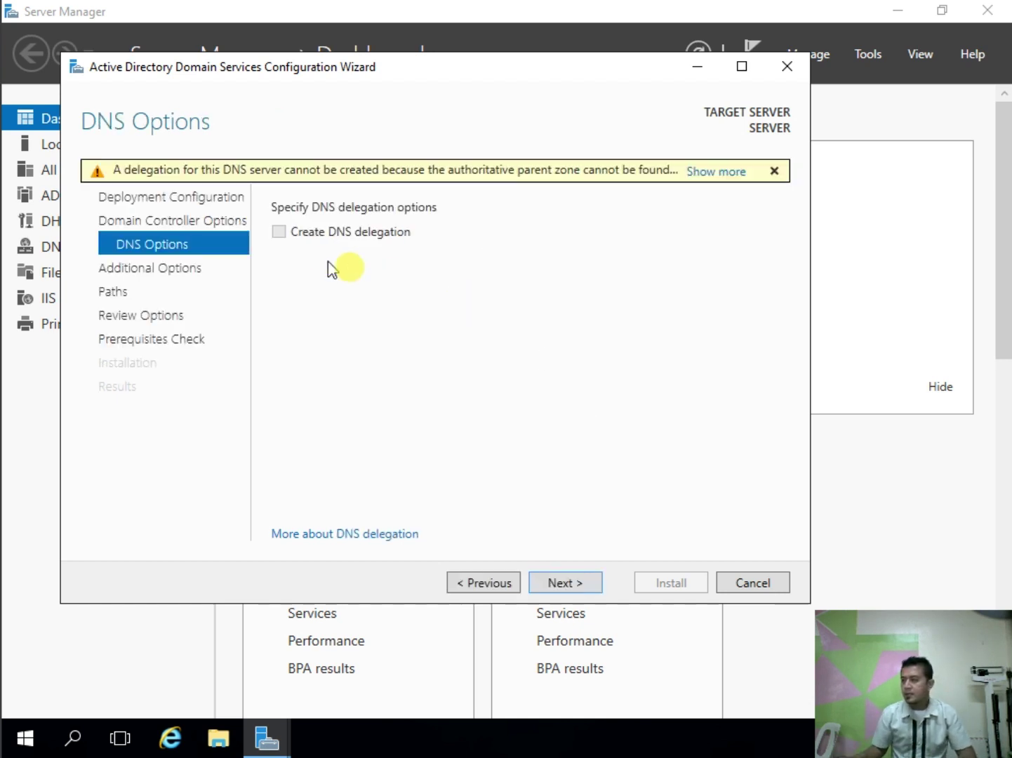
Step: Keep default DNS, NetBIOS and folder settings, review the summary, then run the prerequisites check
left_click(565, 582)
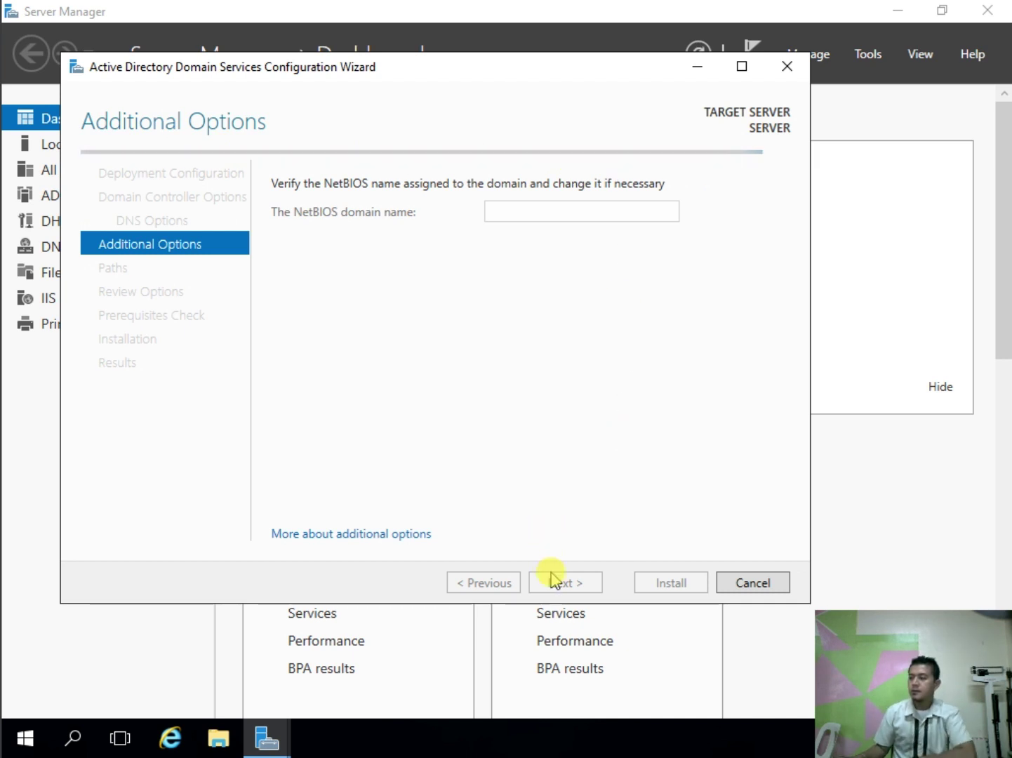
left_click(561, 590)
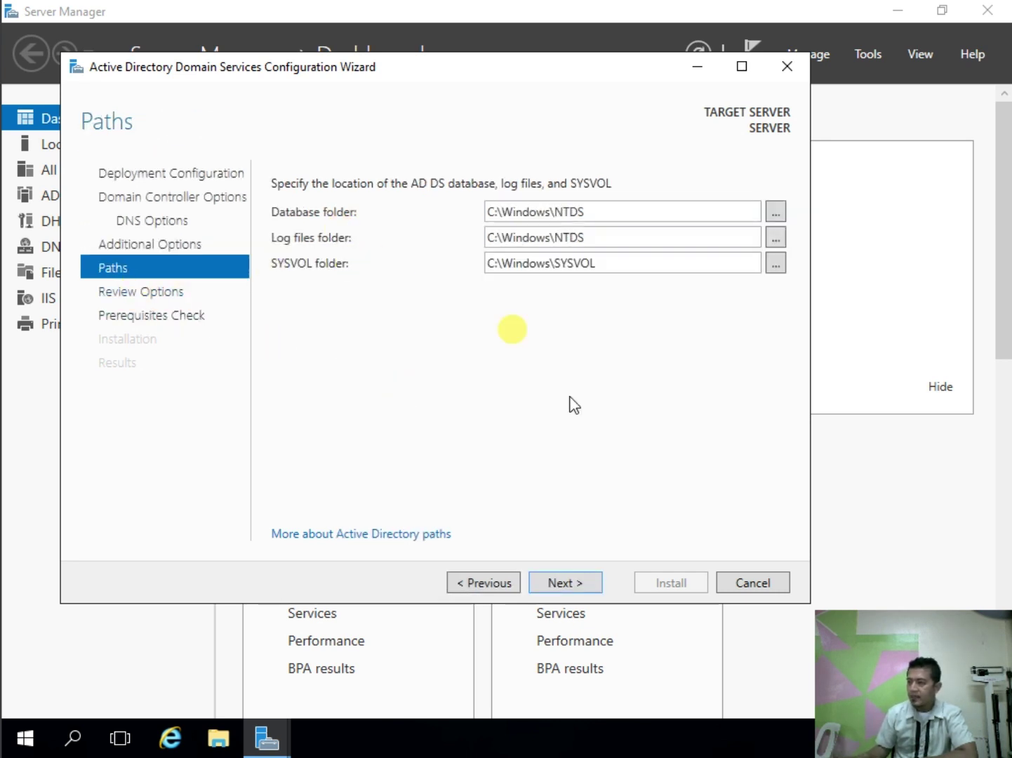
left_click(572, 582)
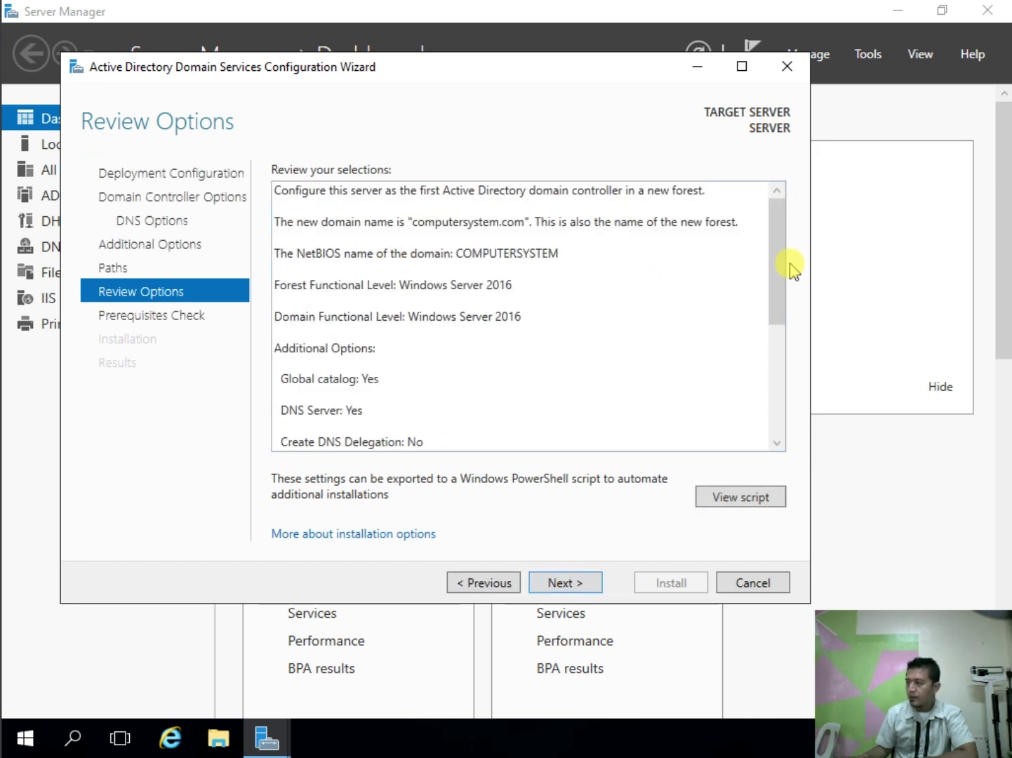
left_click_drag(789, 265, 791, 217)
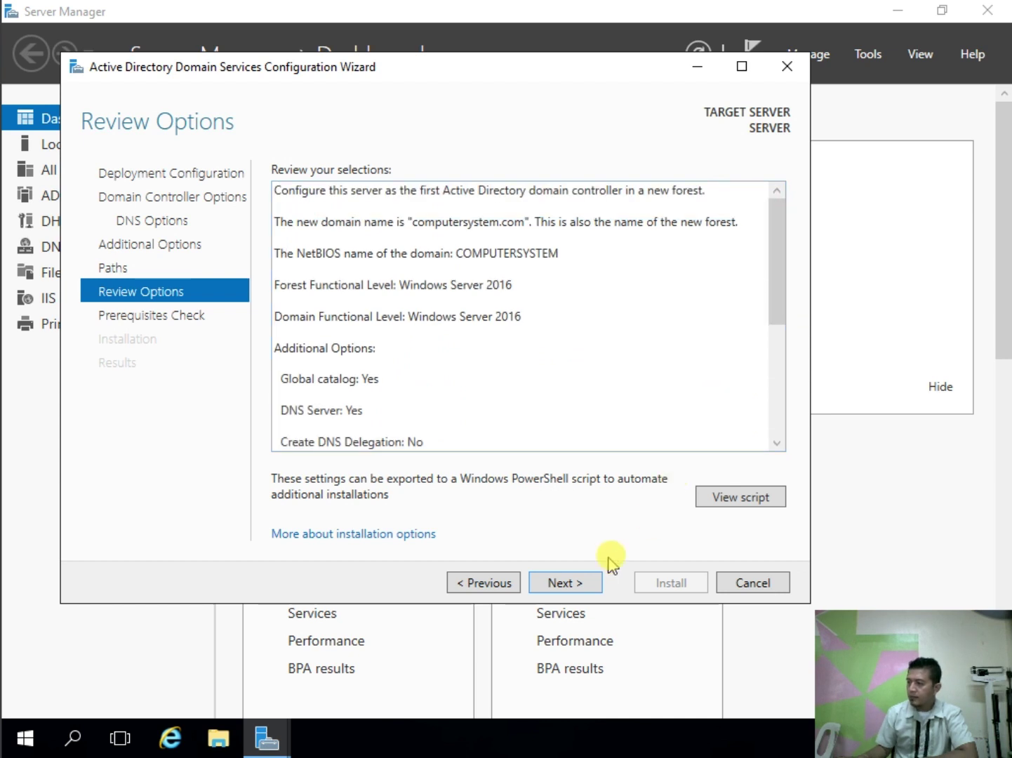
left_click(566, 582)
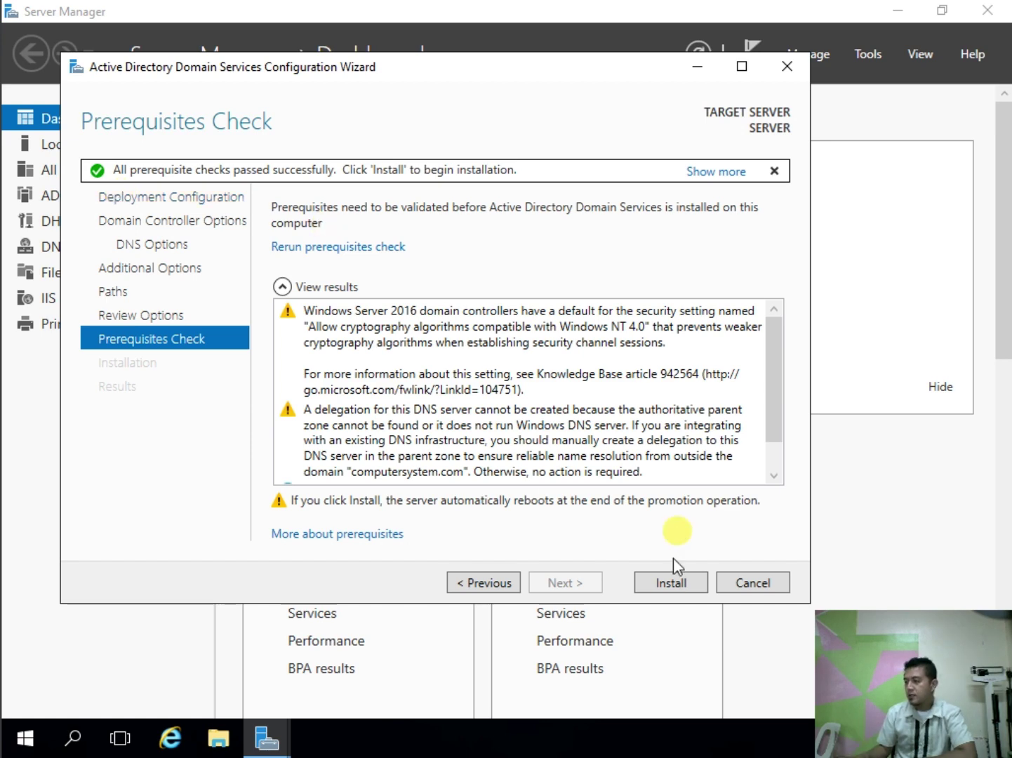
Step: Install the domain controller for computersystem.com after prerequisites pass
left_click(670, 584)
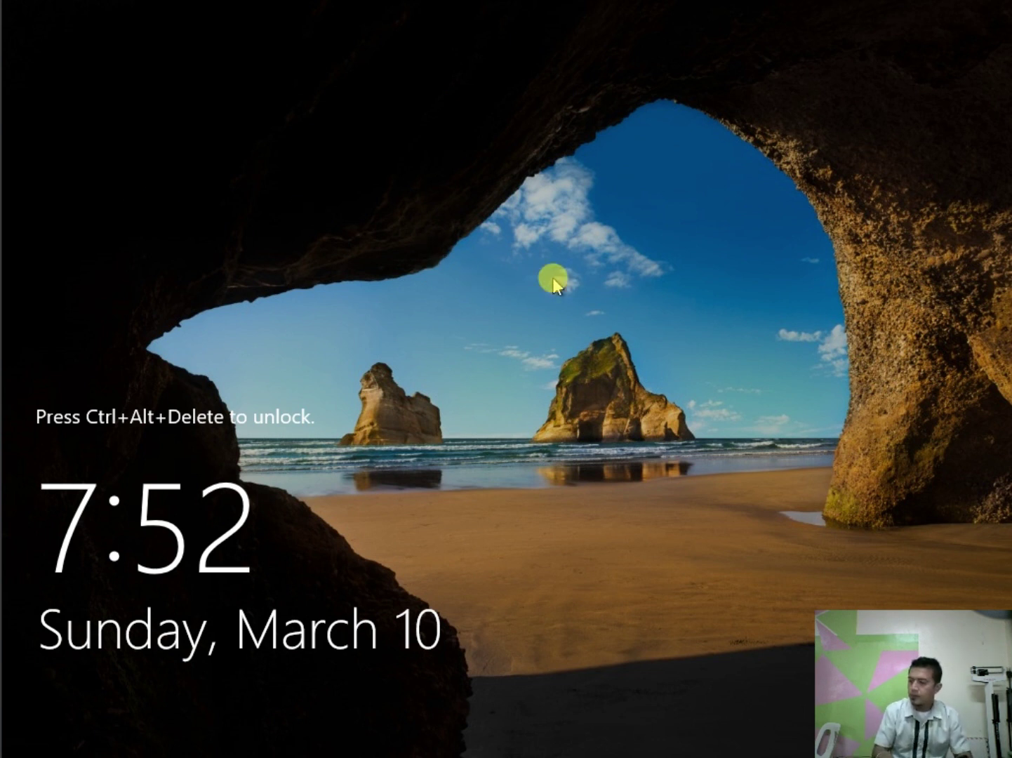
Step: Unlock the sign-in screen and sign in with the account password
key("ctrl+alt+Delete")
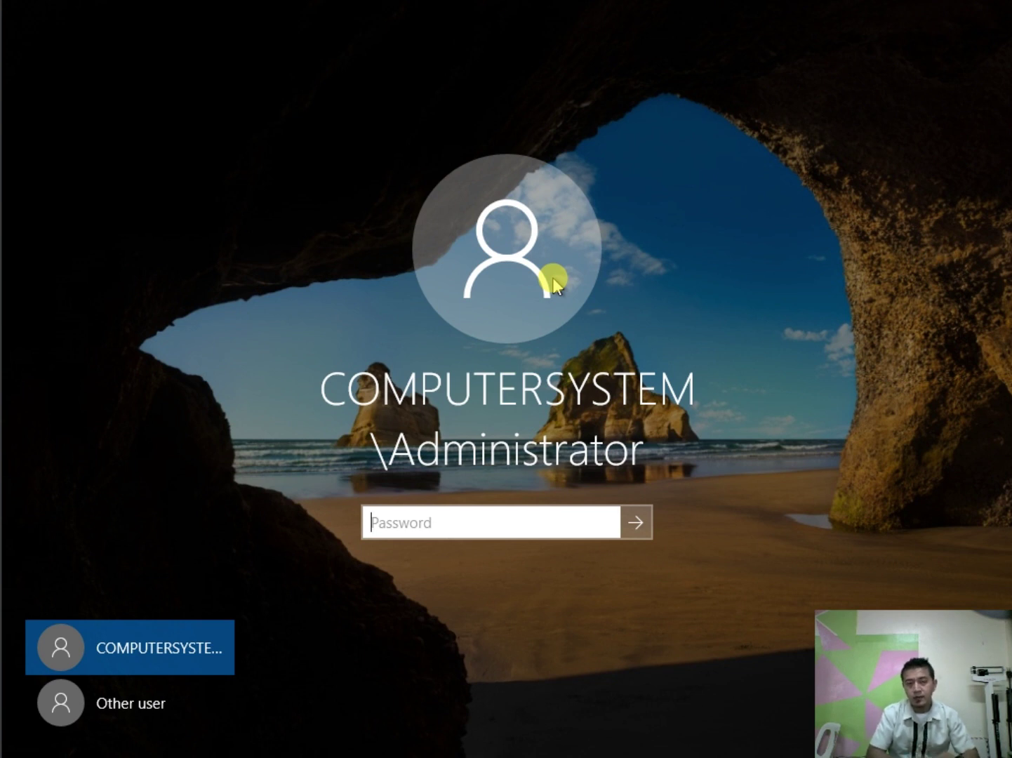
type("********")
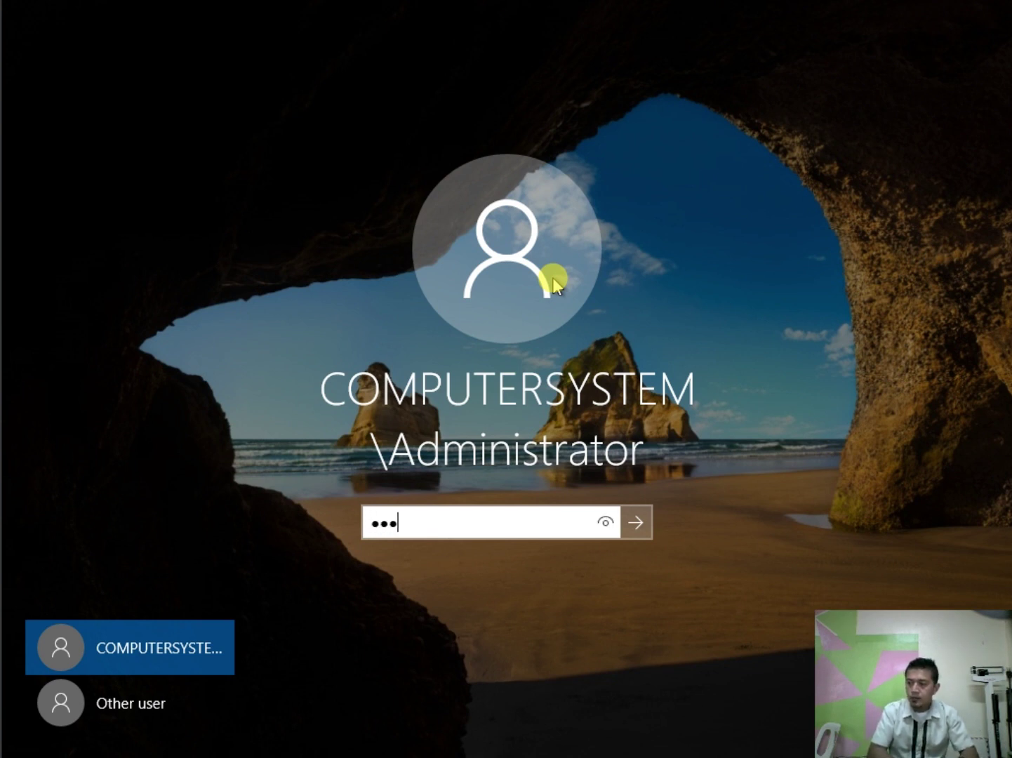
key("Return")
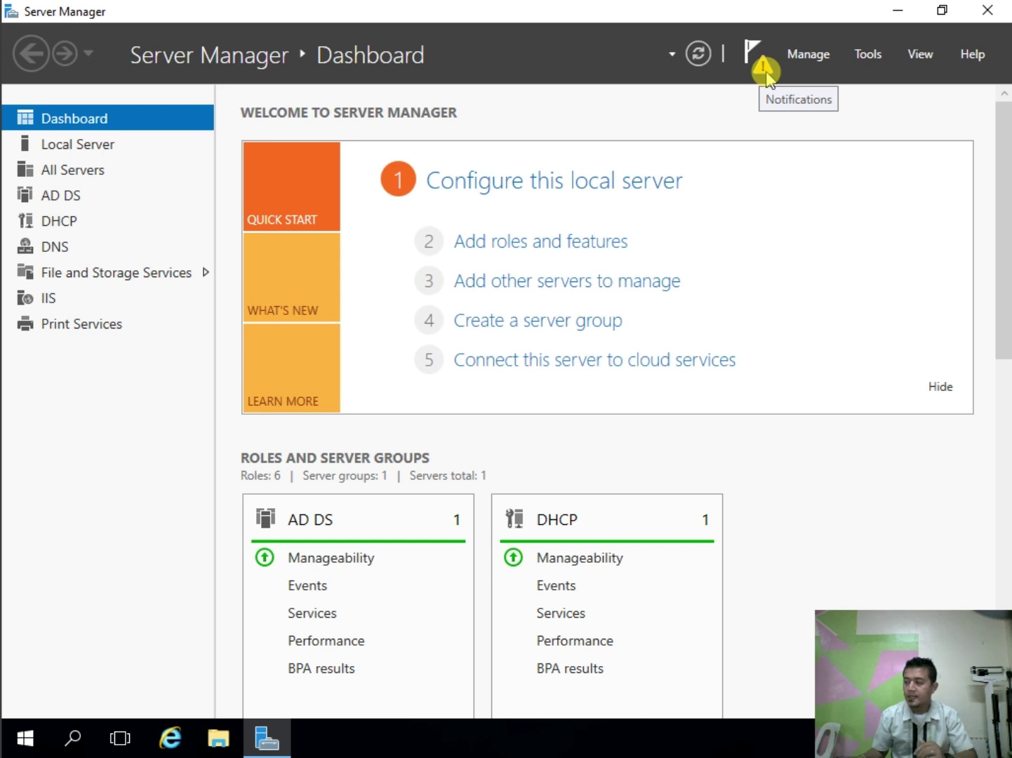
Step: Complete the DHCP post-install configuration, committing security groups and authorization
left_click(764, 70)
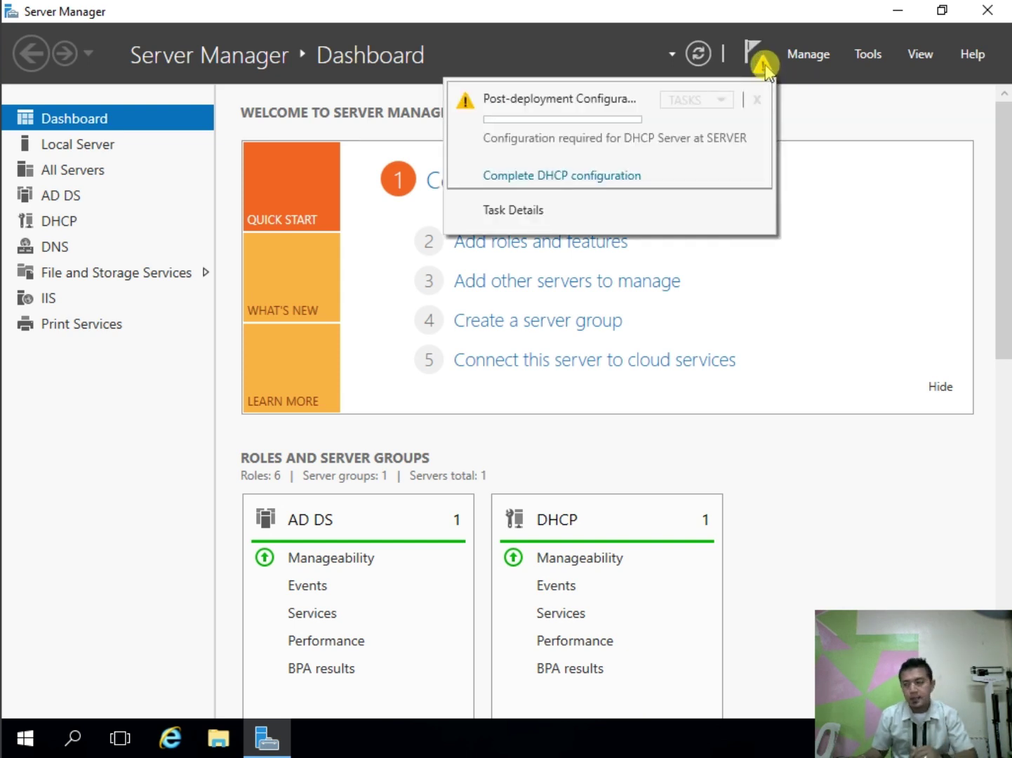
left_click(563, 177)
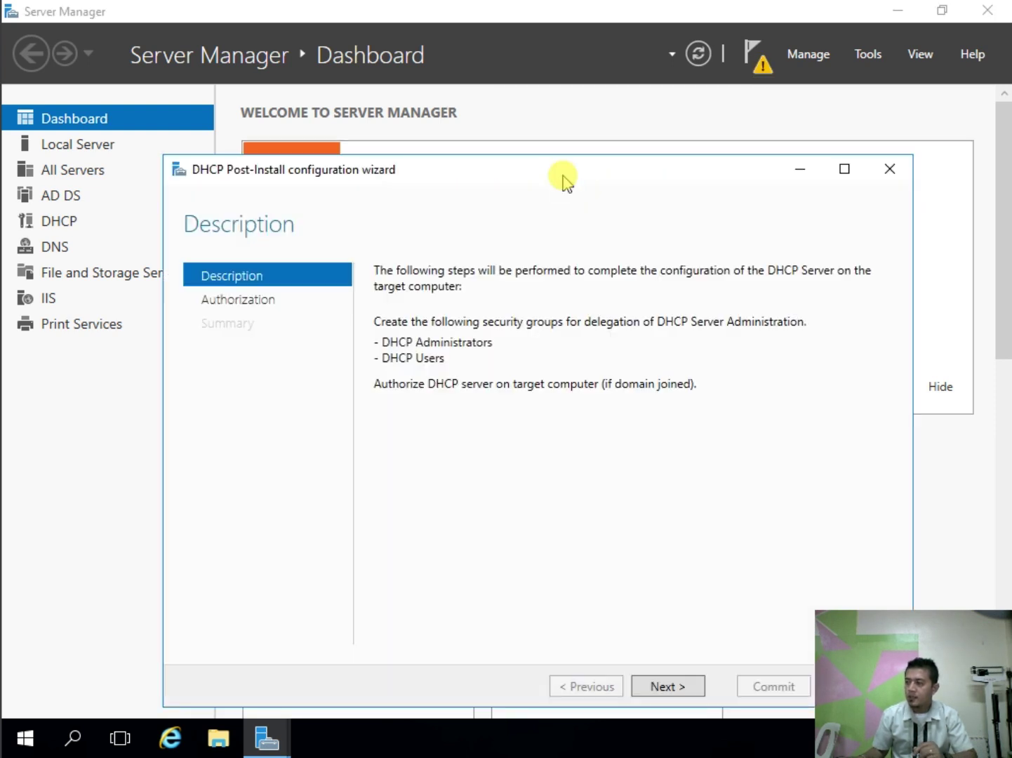
left_click(680, 684)
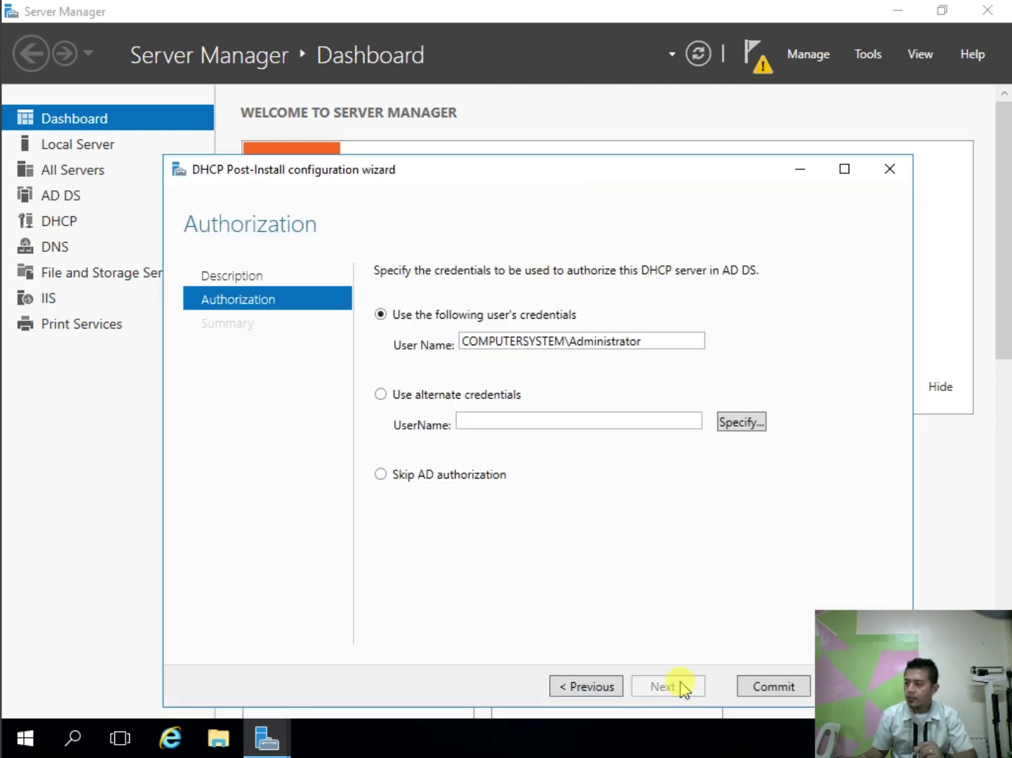
left_click(750, 689)
left_click(772, 689)
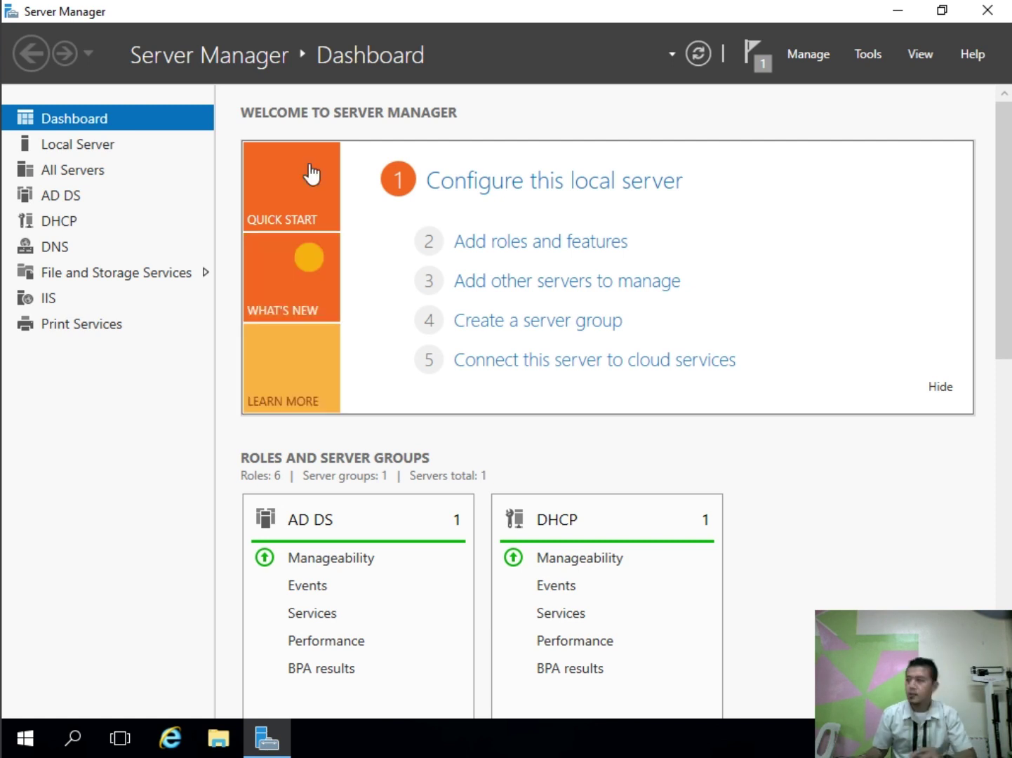
Step: Dismiss the finished DHCP notification, refresh the dashboard, and close Server Manager
left_click(762, 70)
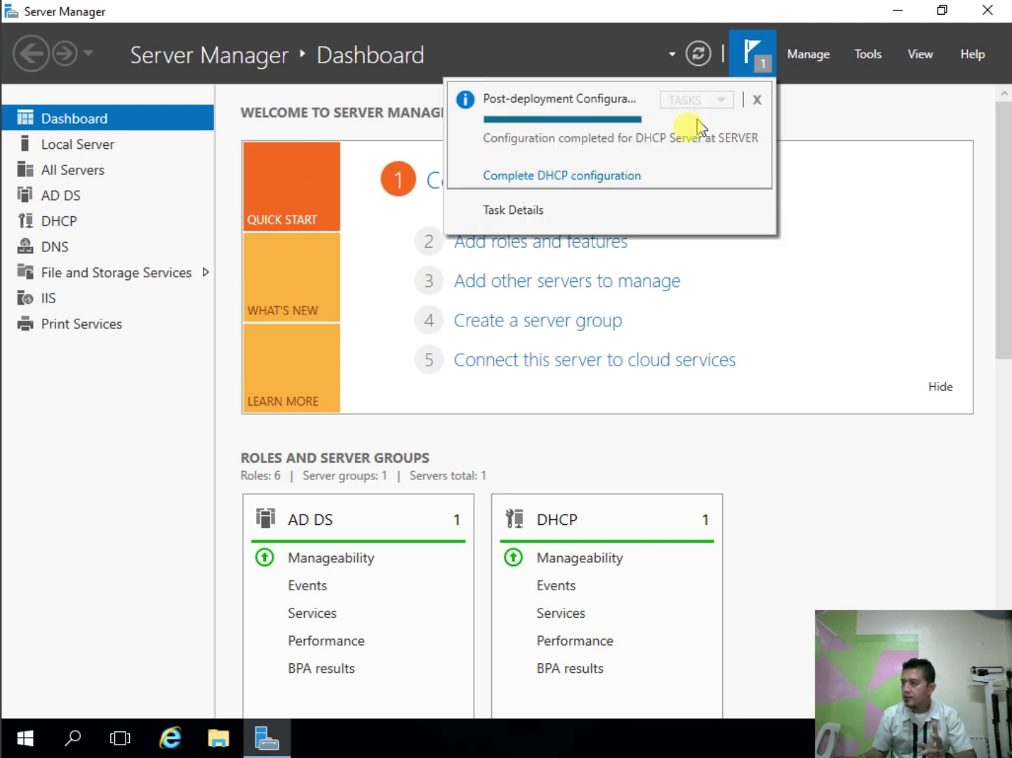
left_click(756, 103)
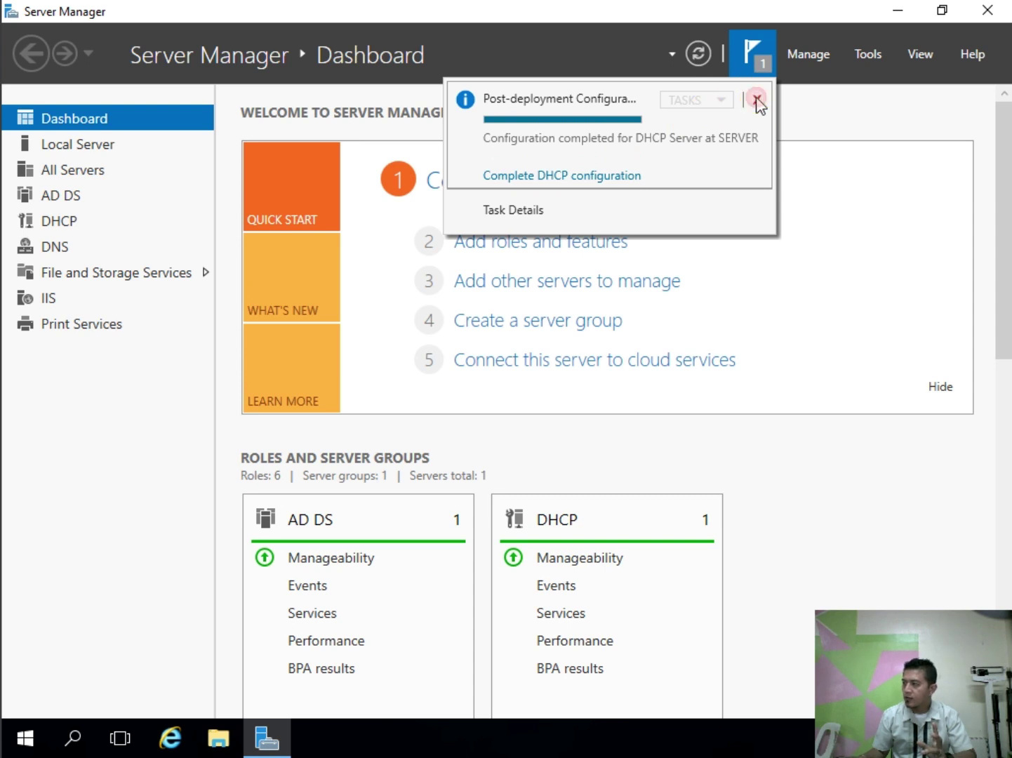
left_click(877, 122)
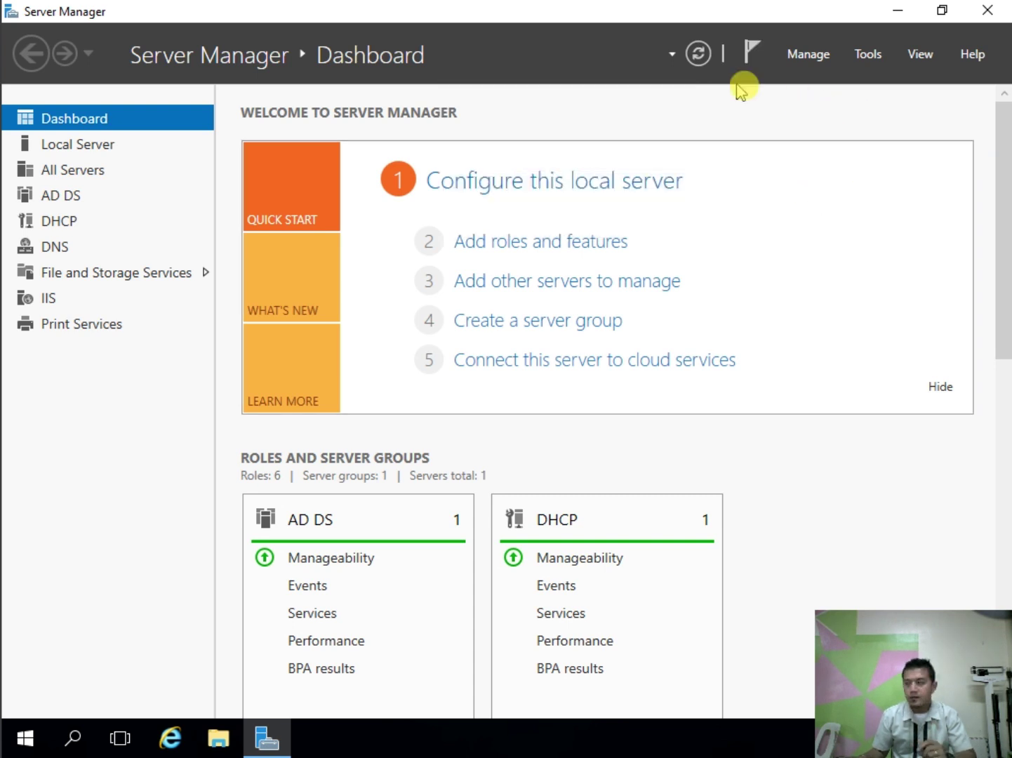
left_click(698, 56)
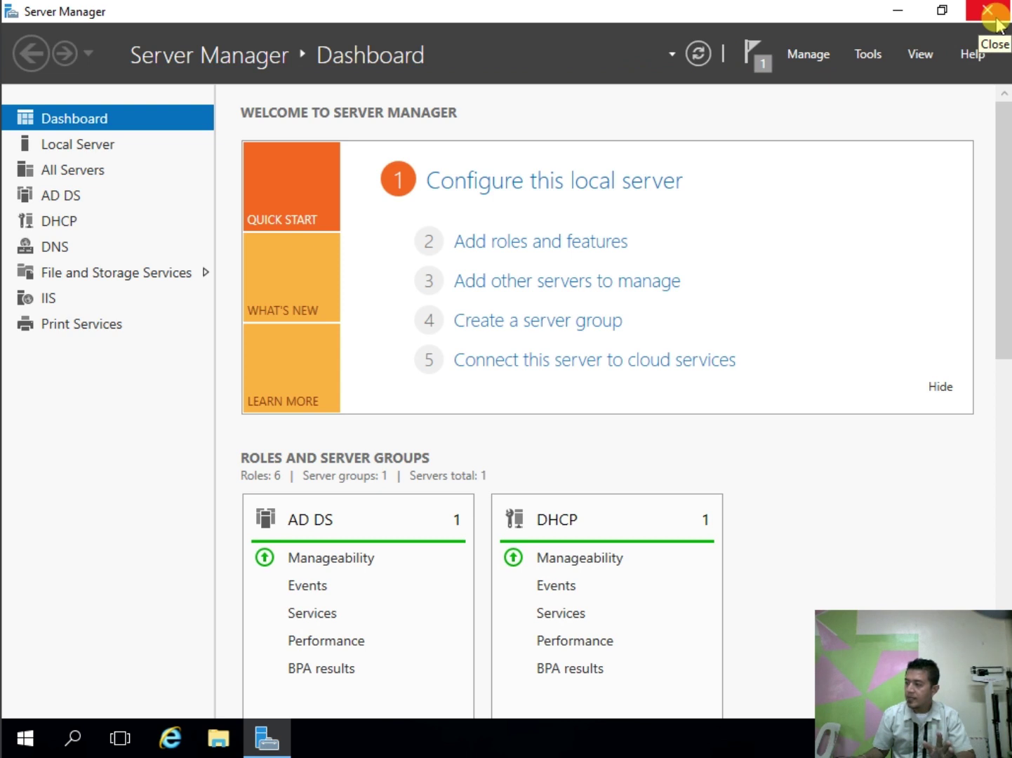
left_click(996, 21)
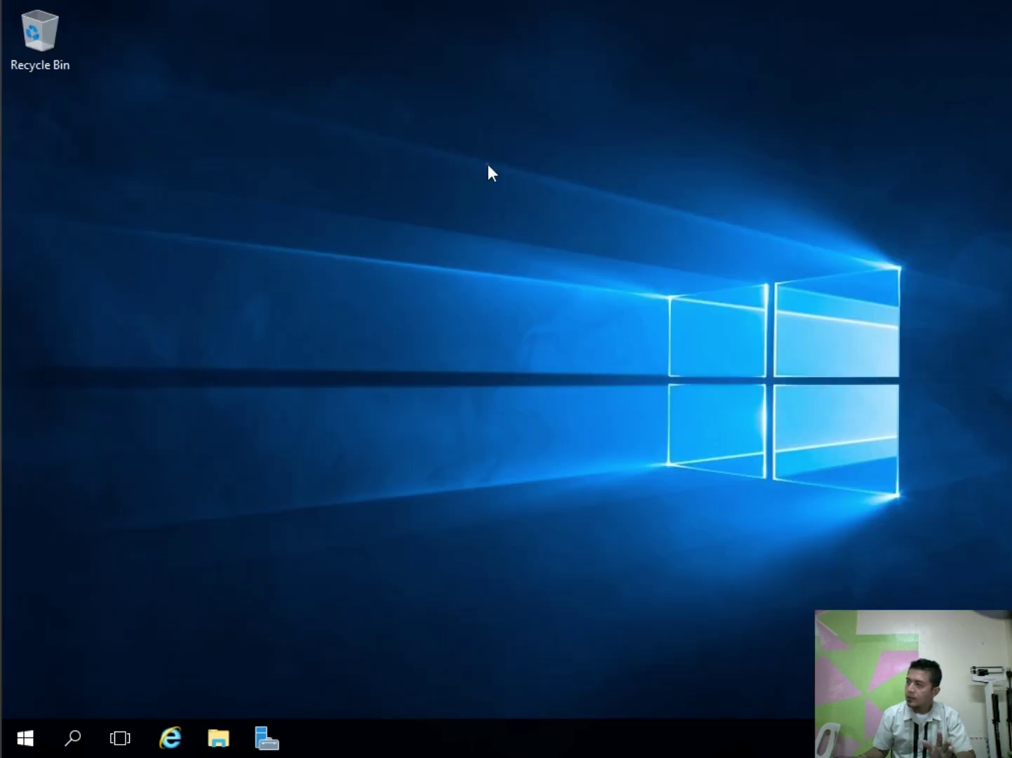
Step: Refresh the desktop, reopen Server Manager, and show the DHCP page listing SERVER at 192.168.1.1
right_click(487, 165)
left_click(541, 221)
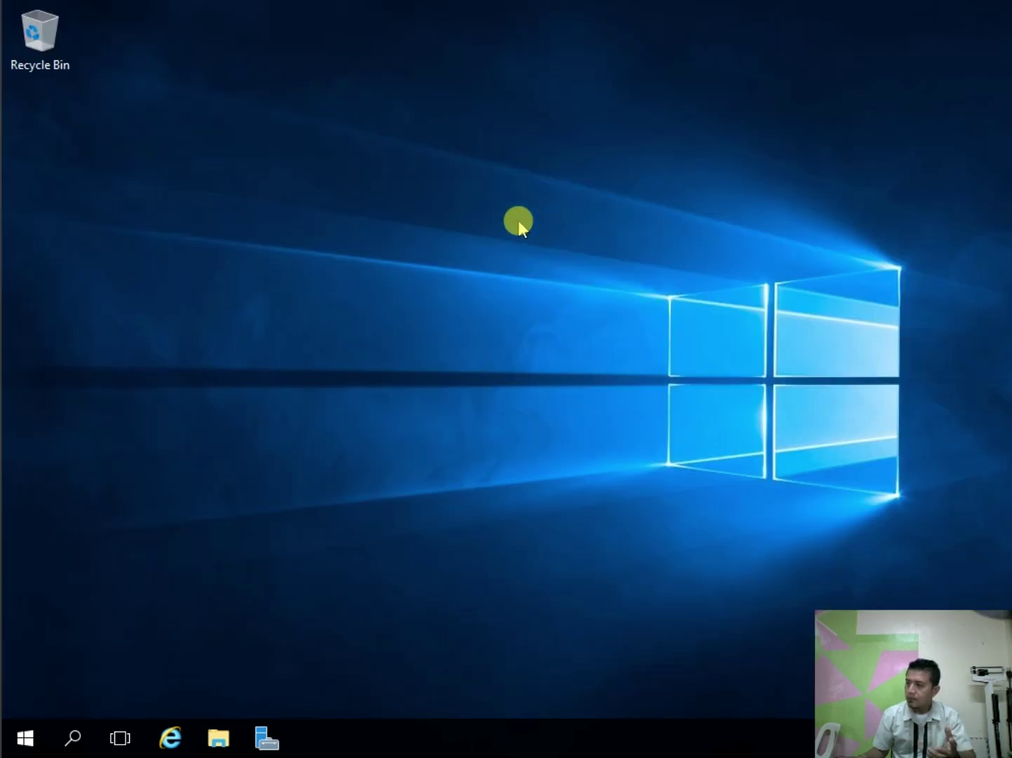
left_click(271, 740)
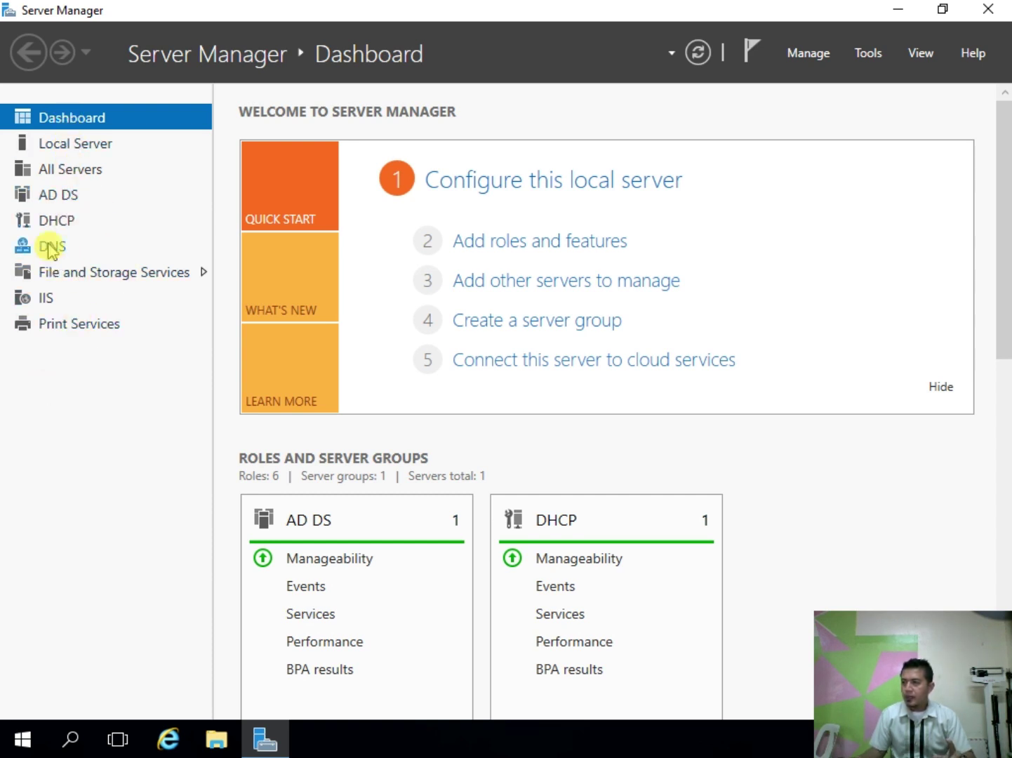
left_click(54, 221)
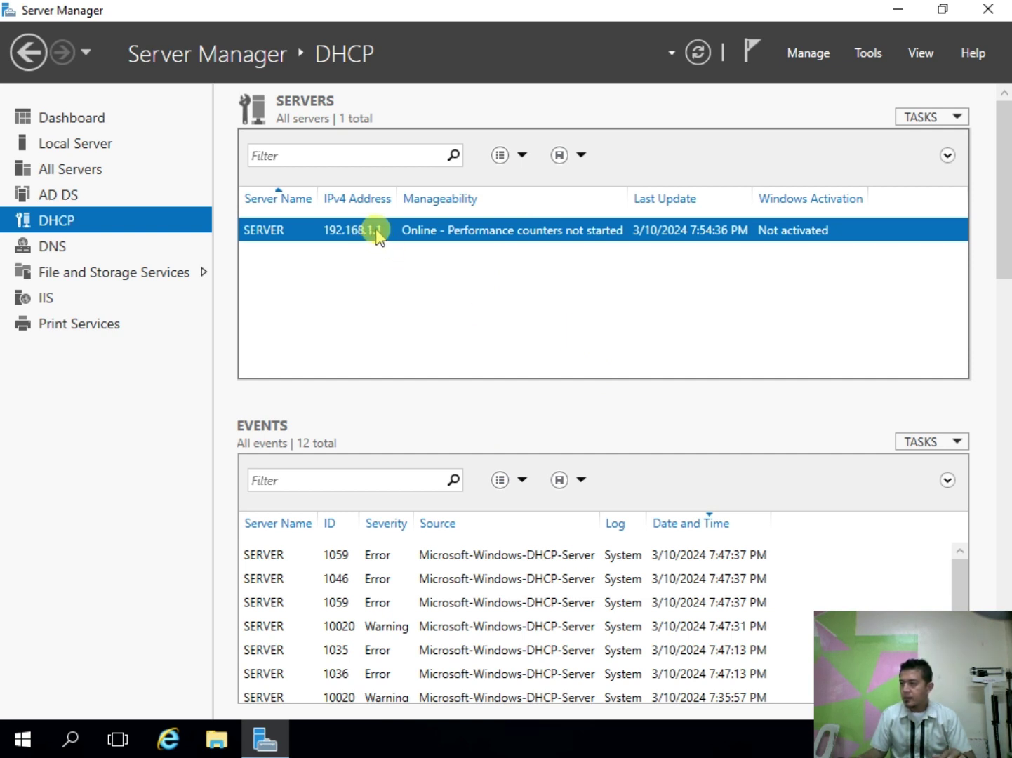
Step: Open DHCP Manager from the SERVER row's context menu
right_click(377, 232)
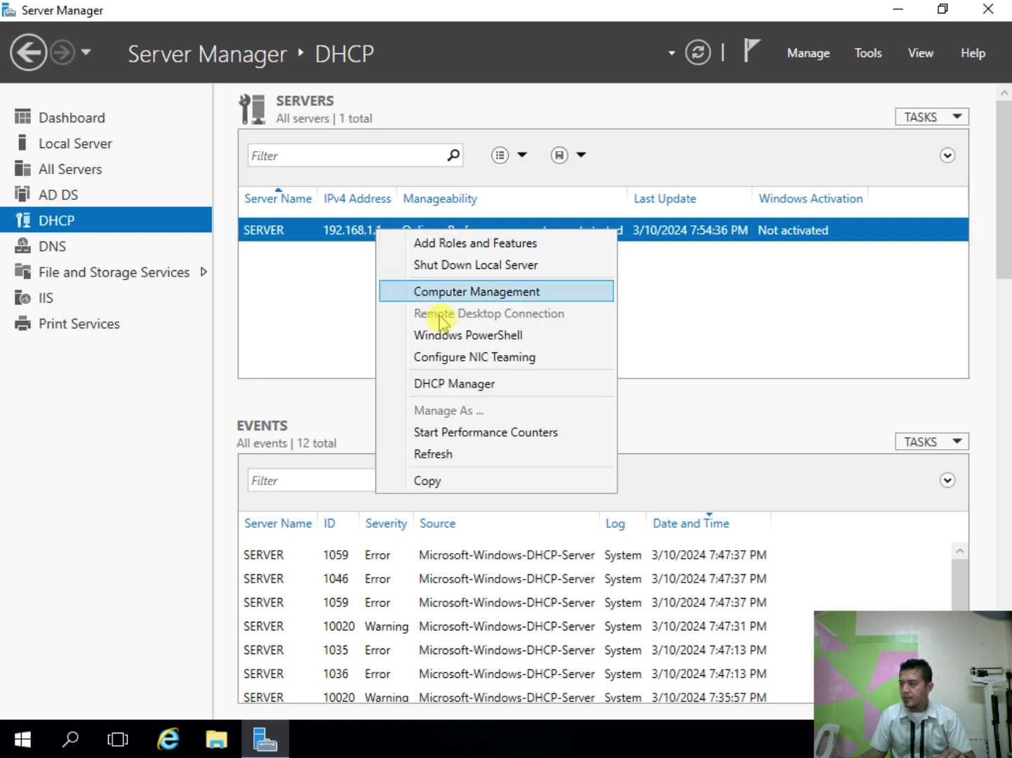
left_click(472, 385)
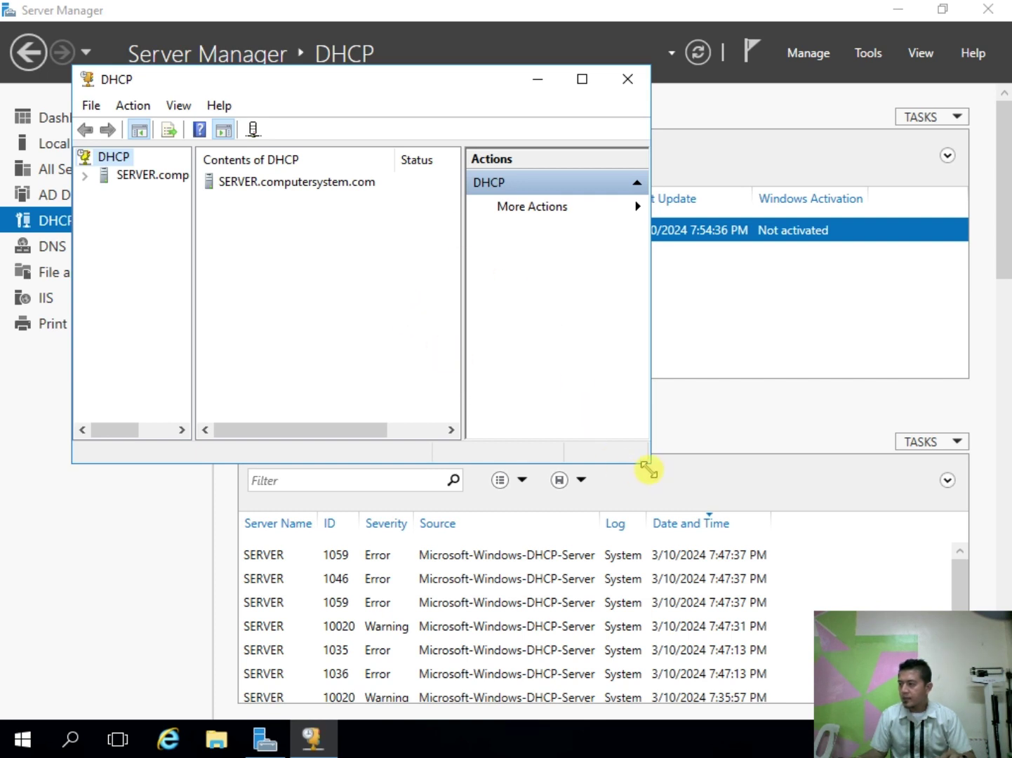
Step: Enlarge the DHCP console, widen its tree, and expand SERVER.computersystem.com to select IPv4
left_click_drag(649, 463, 836, 630)
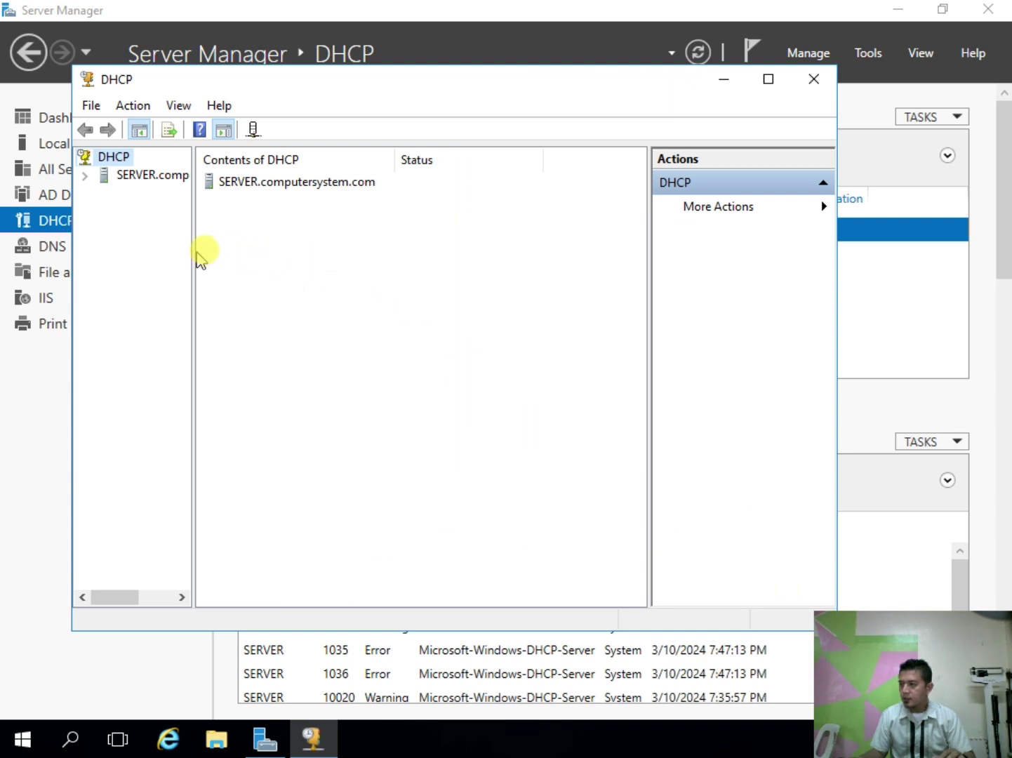
left_click_drag(193, 259, 276, 271)
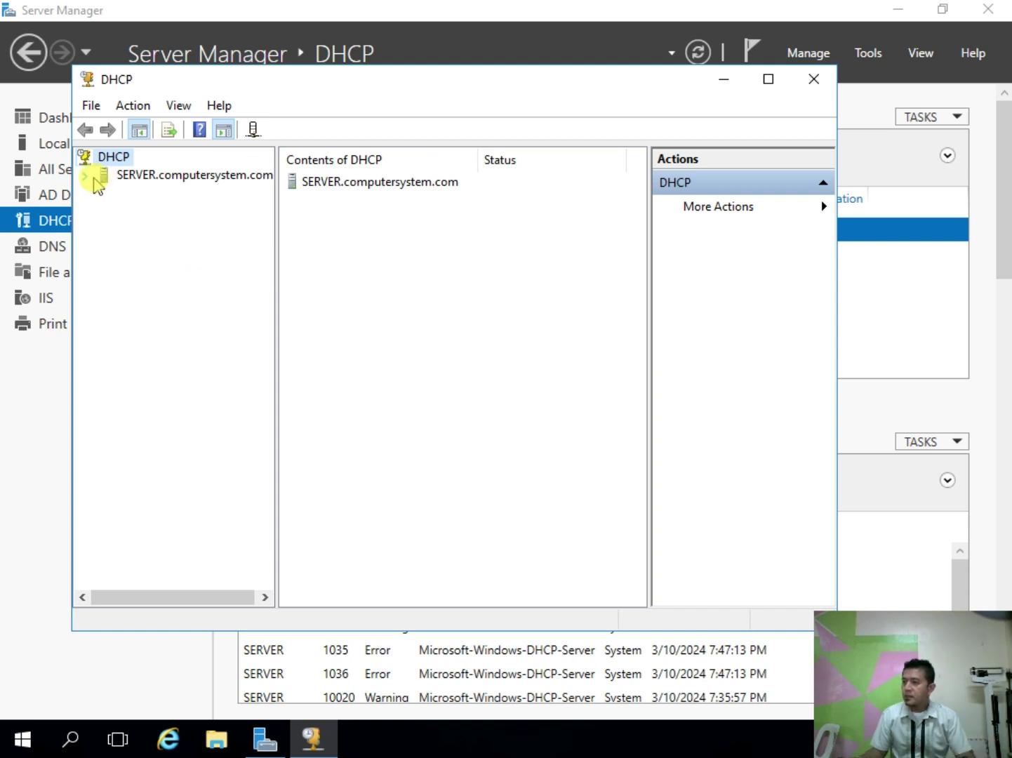
left_click(123, 177)
left_click(85, 176)
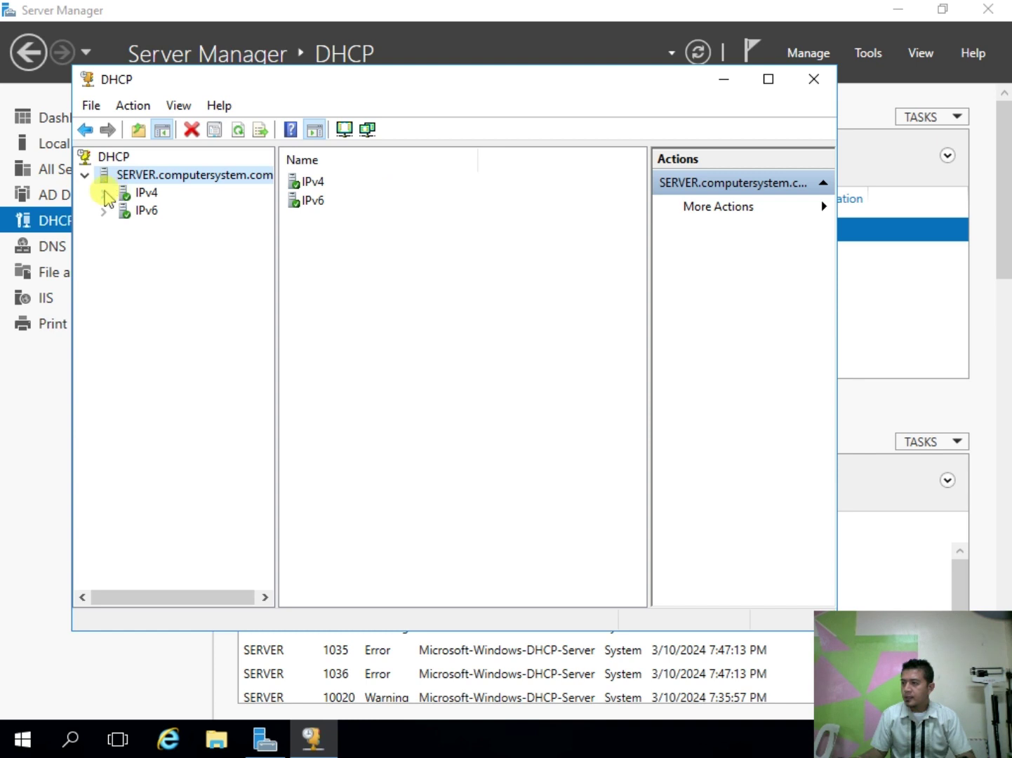
left_click(103, 193)
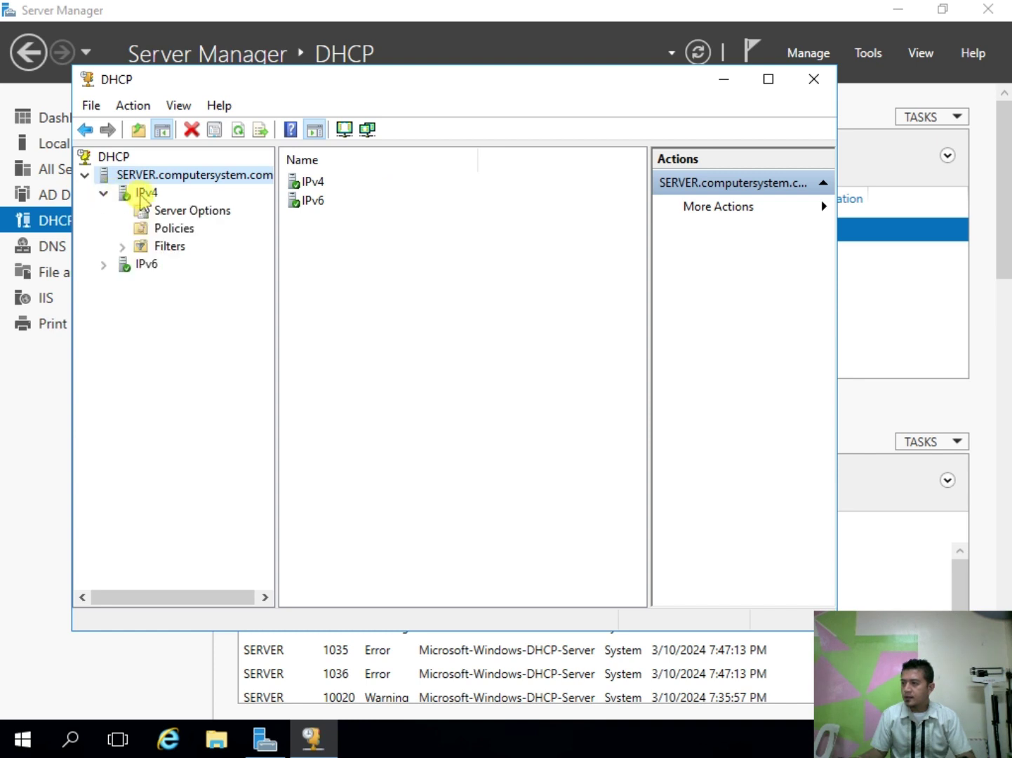
left_click(143, 192)
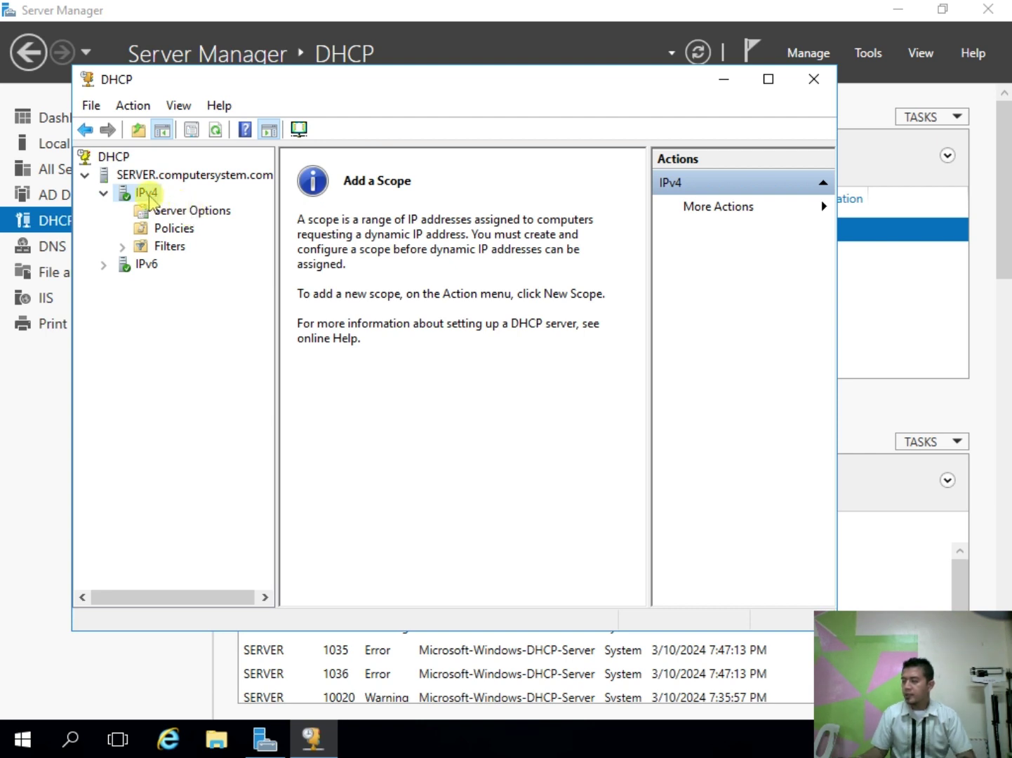
Step: Launch the New Scope wizard on IPv4 and move past its welcome page
right_click(147, 196)
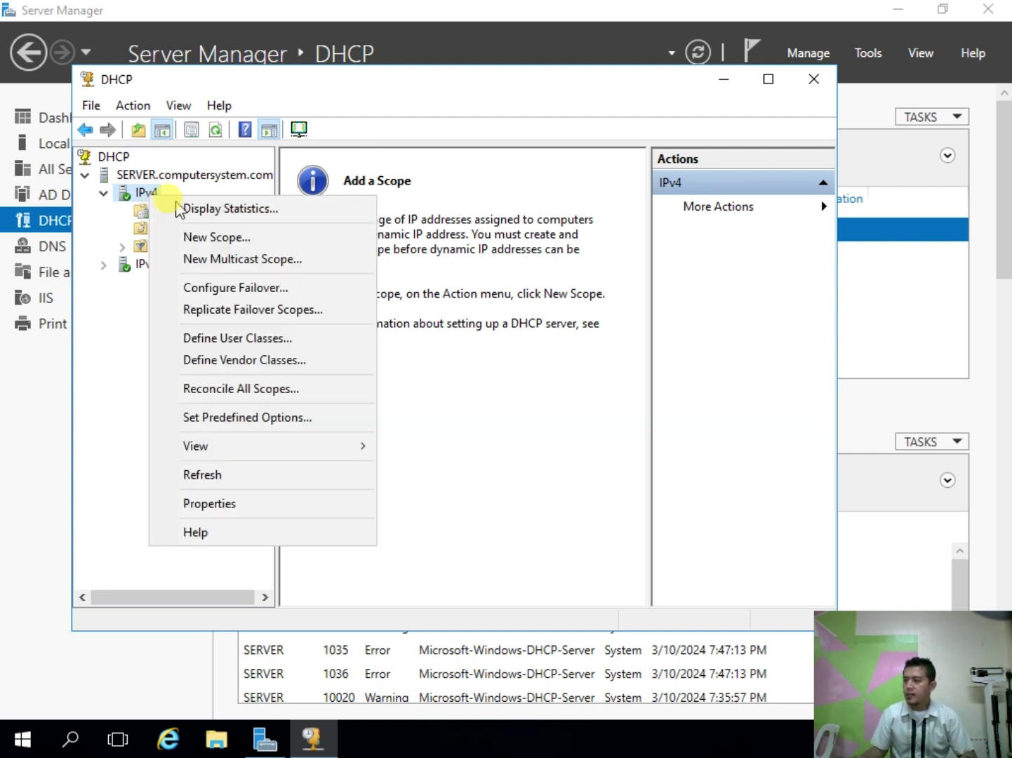
left_click(226, 239)
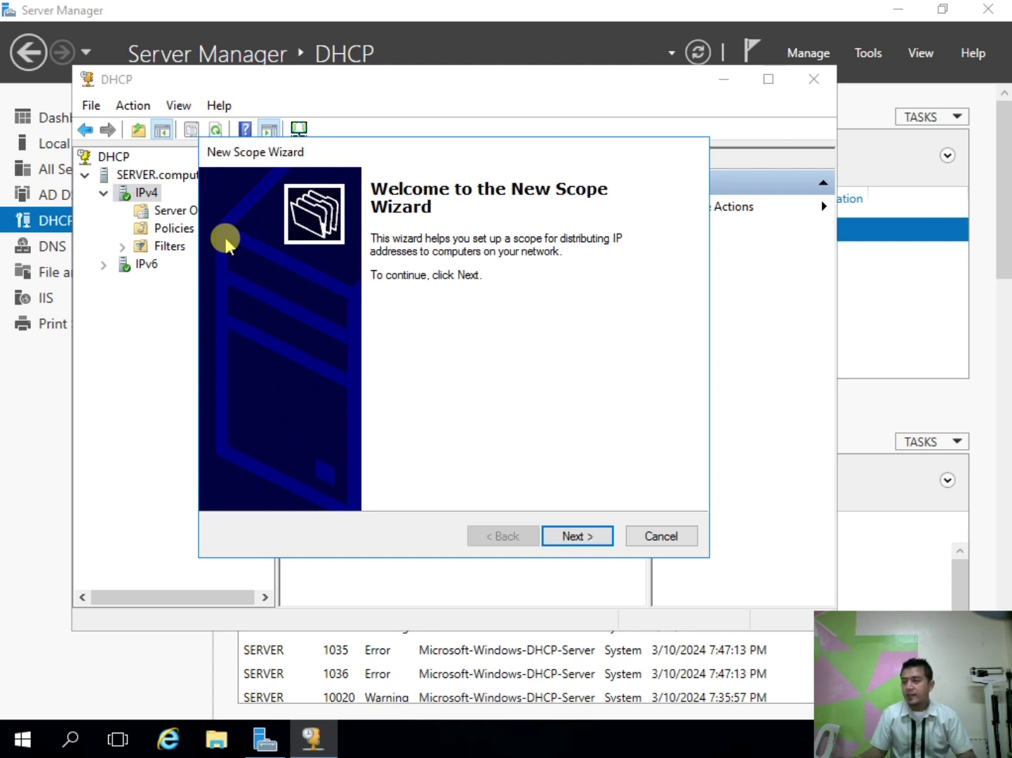
left_click(559, 537)
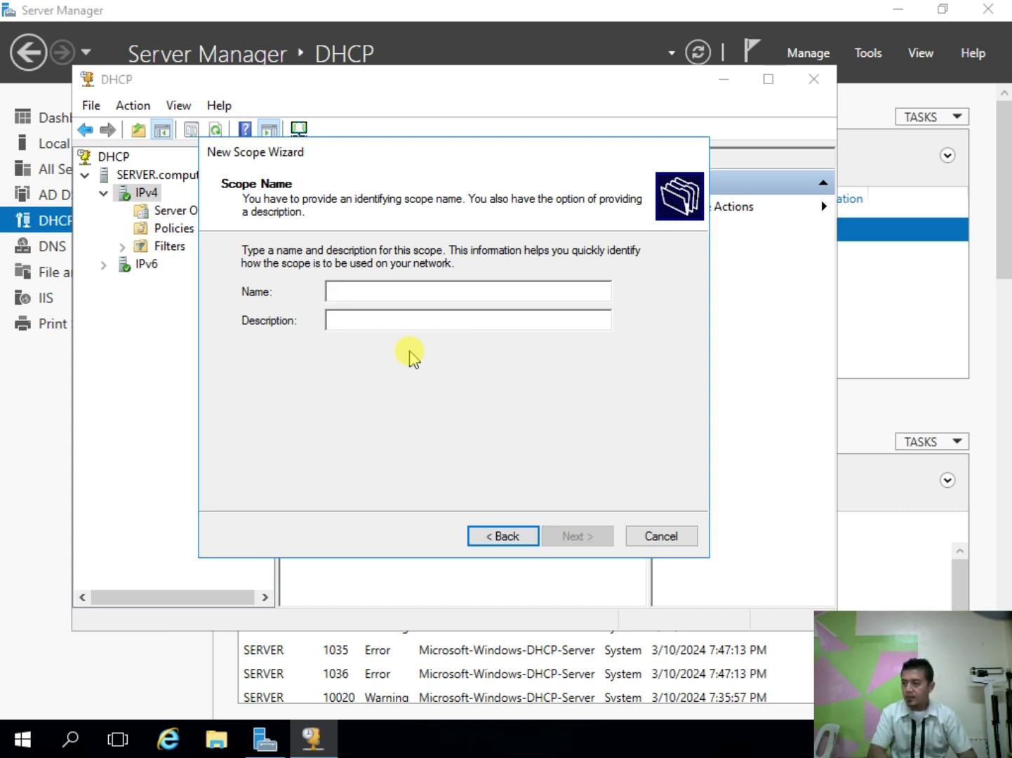
Step: Name the scope ComputerSytem_Scope and continue to the IP address range
type("Computer")
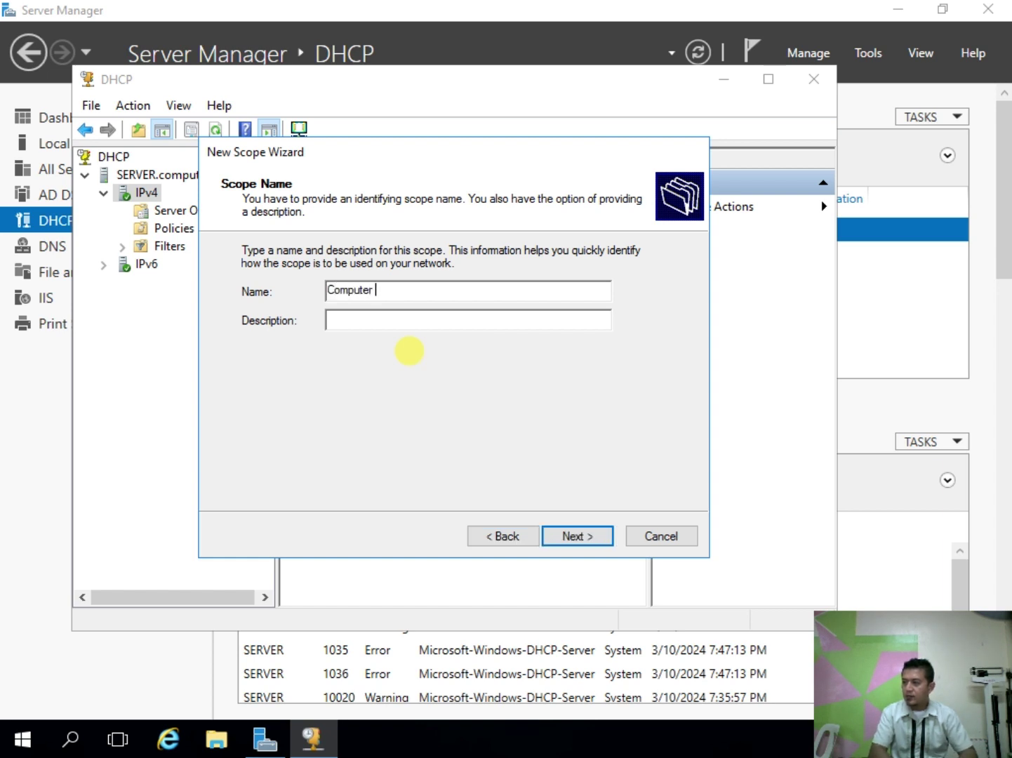
key("BackSpace")
type("Sy")
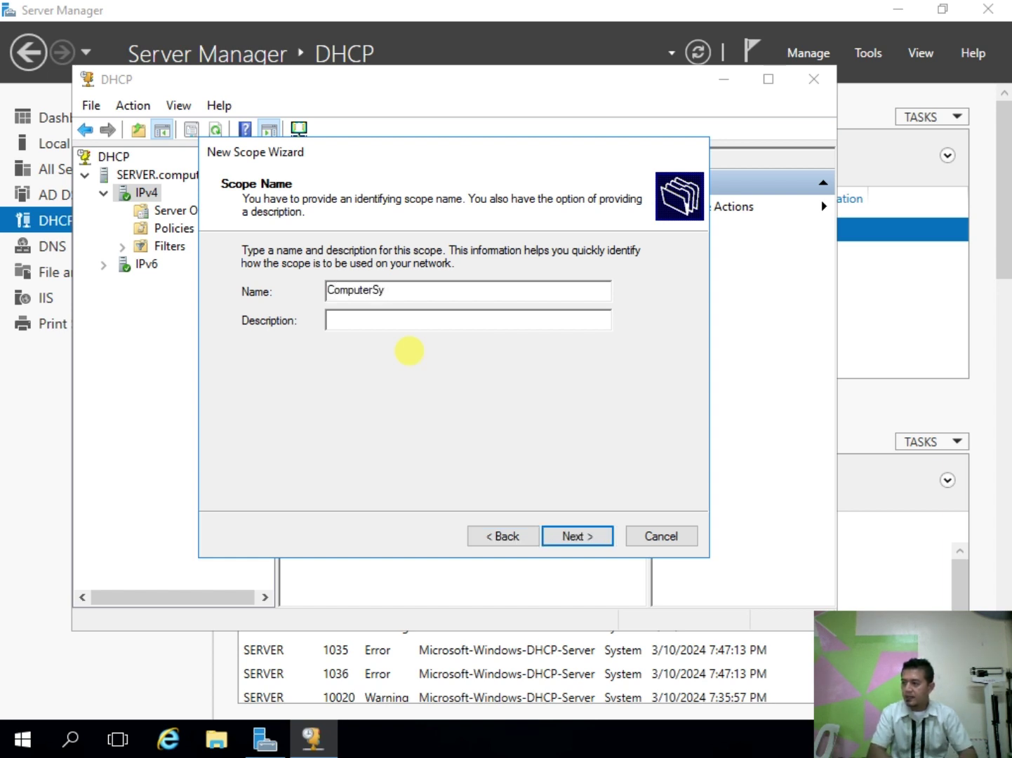
type("tem")
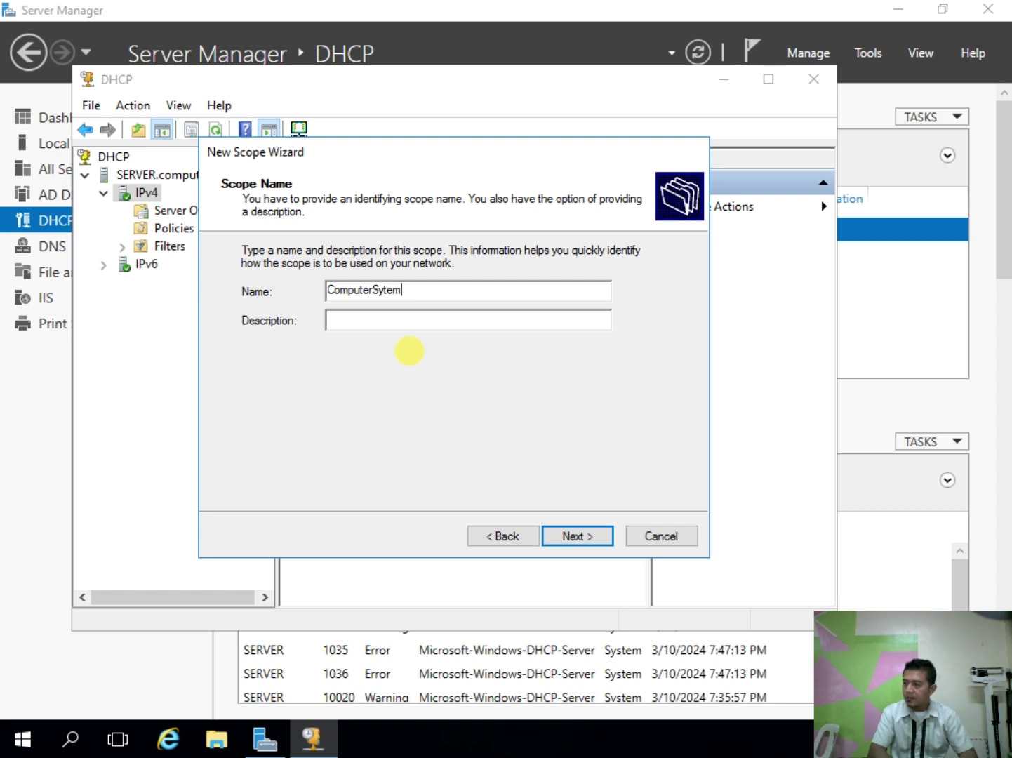
type("_C")
key("BackSpace")
type("Scope")
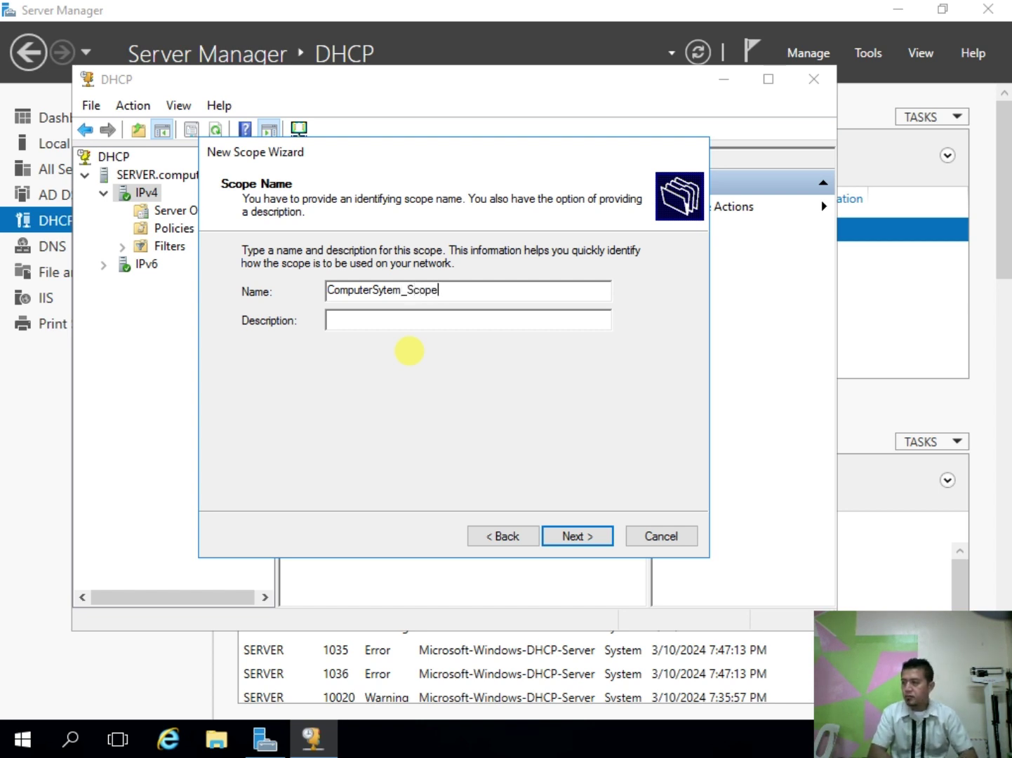
key("Return")
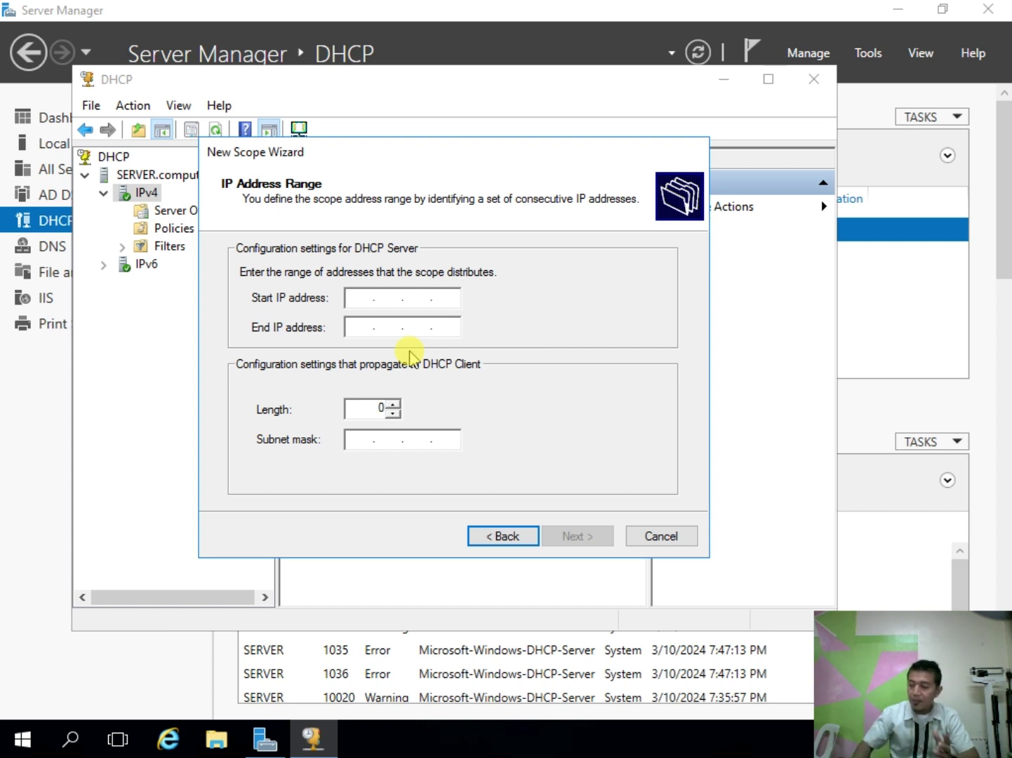
Step: Set the scope range 192.168.1.101 to 192.168.1.110 with mask 255.255.255.0
type("192 . 168 . 1 ")
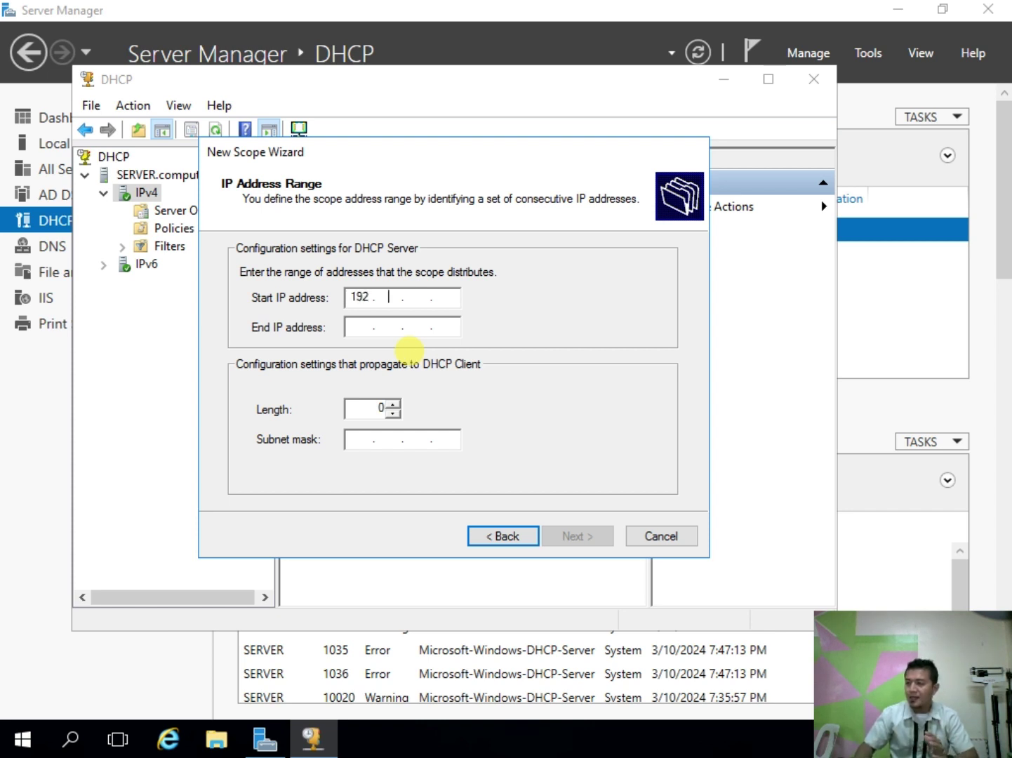
type(". 10")
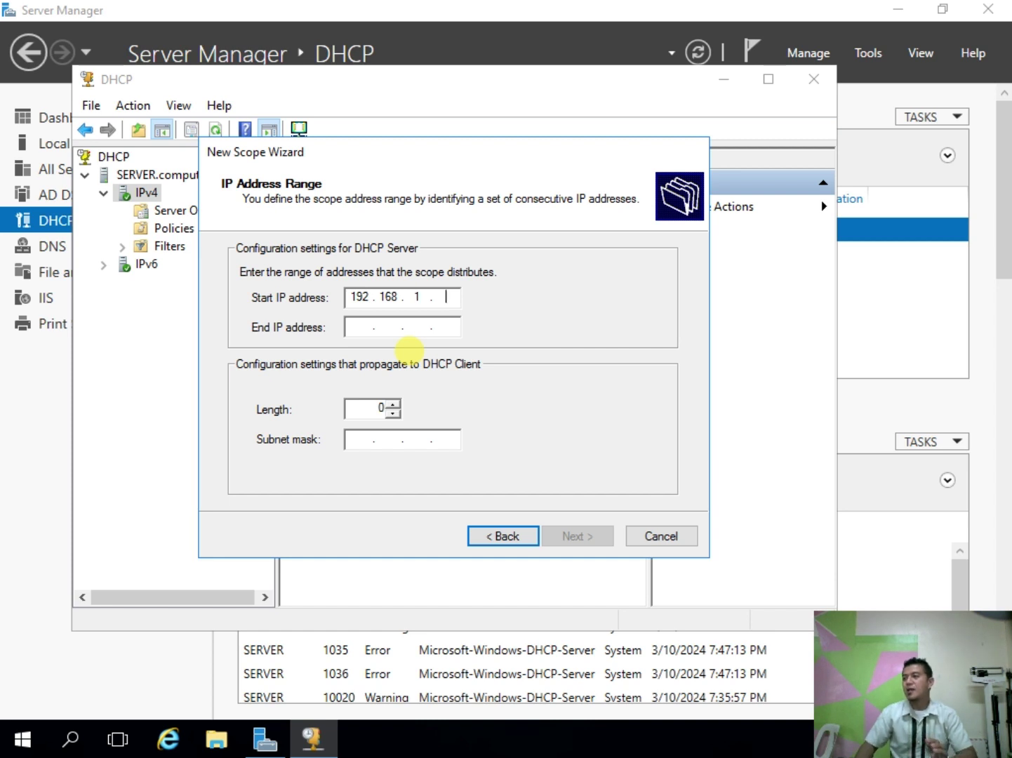
type("1")
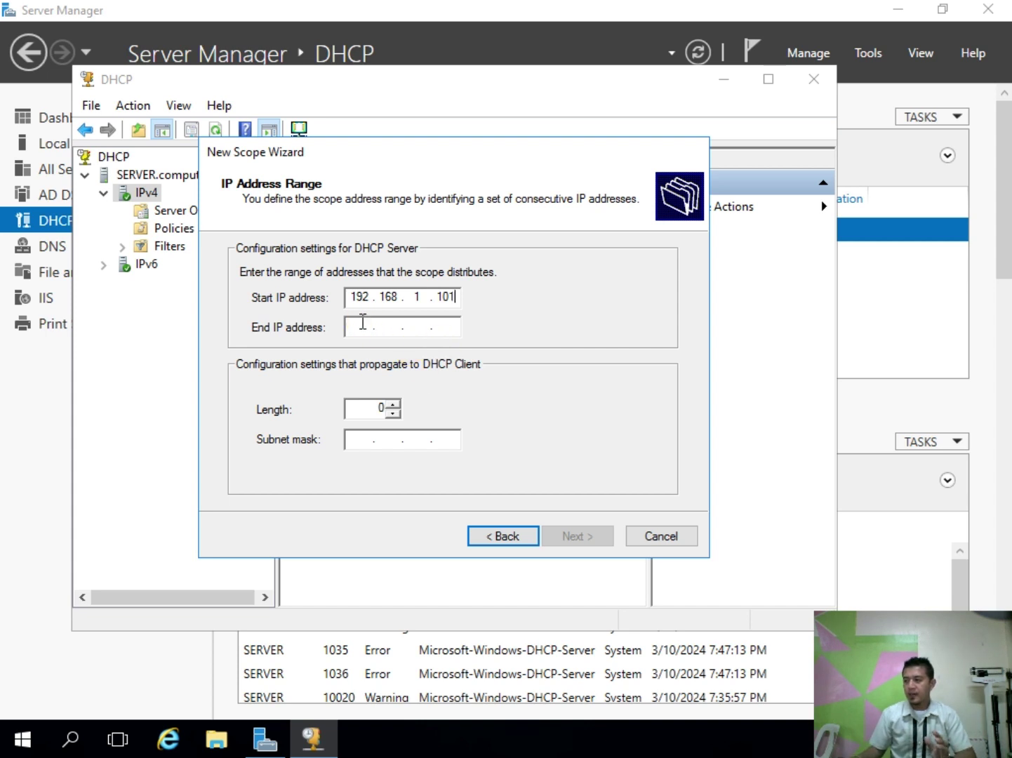
left_click(362, 321)
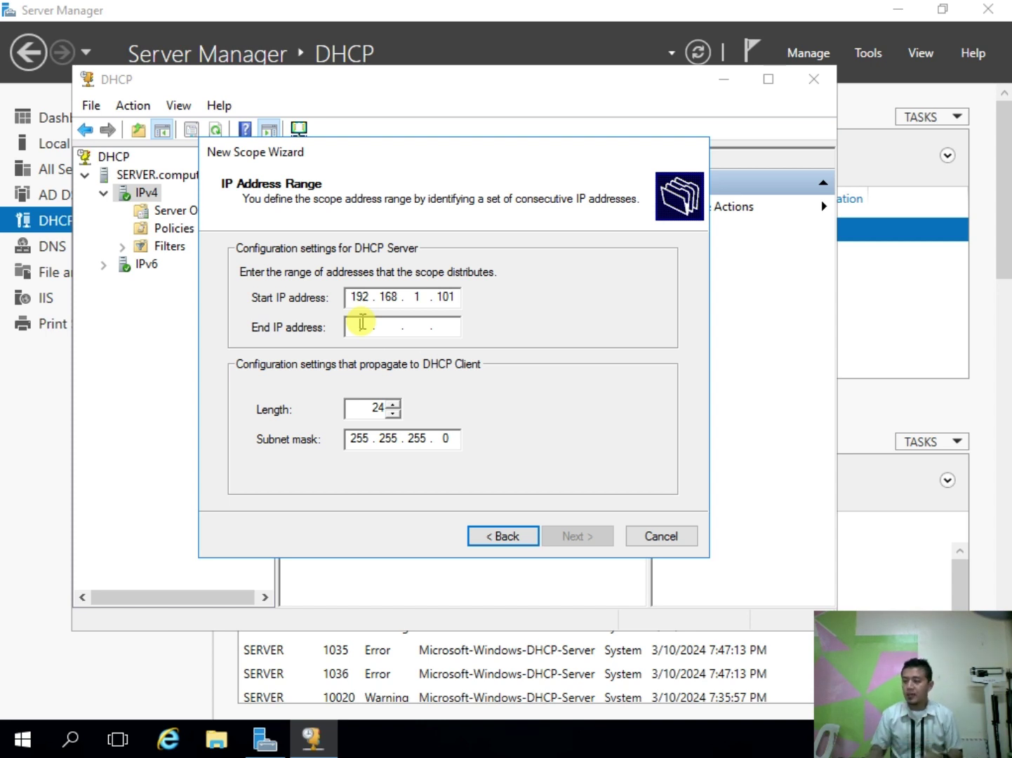
type("192168")
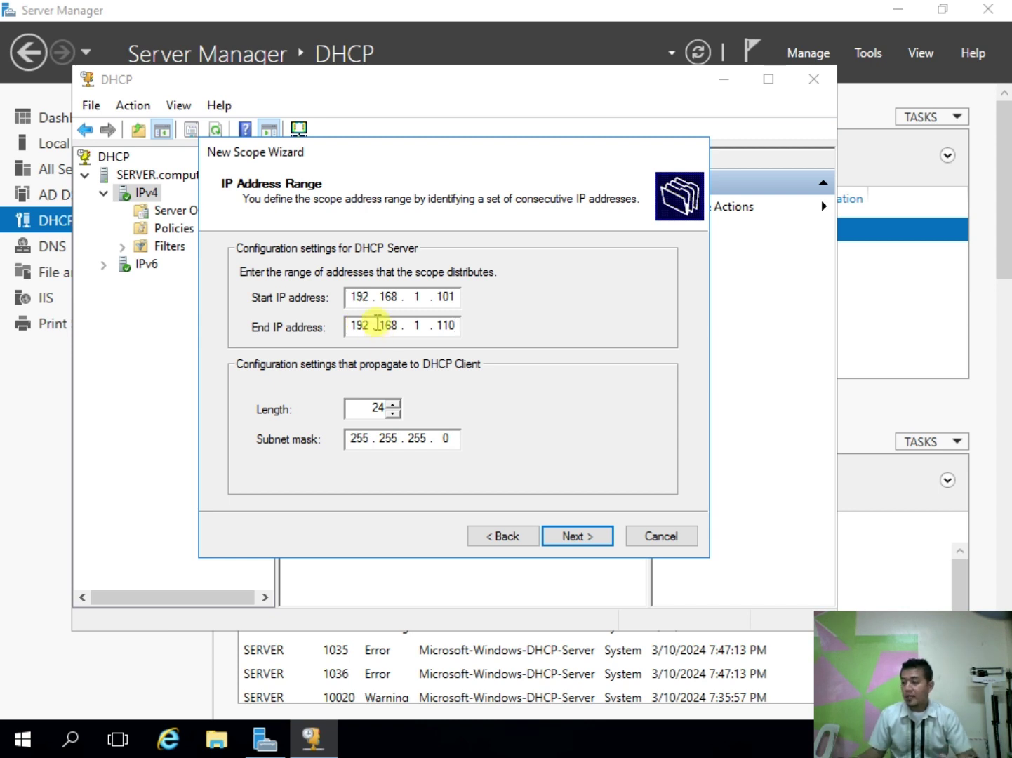
left_click(584, 533)
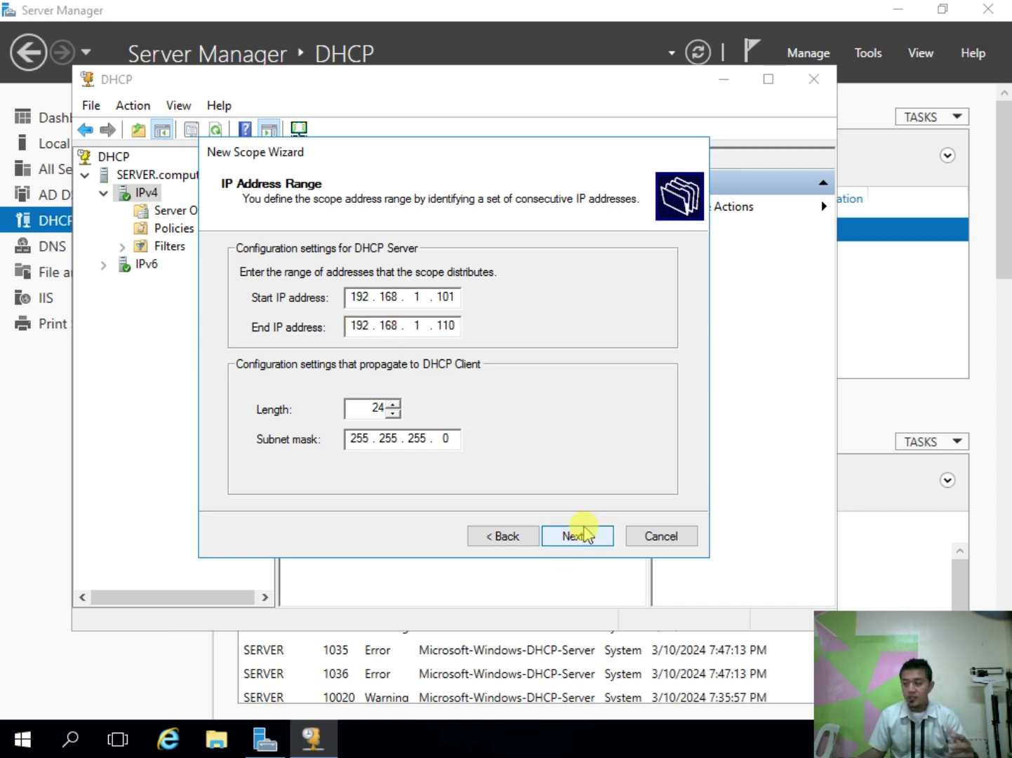
left_click(585, 536)
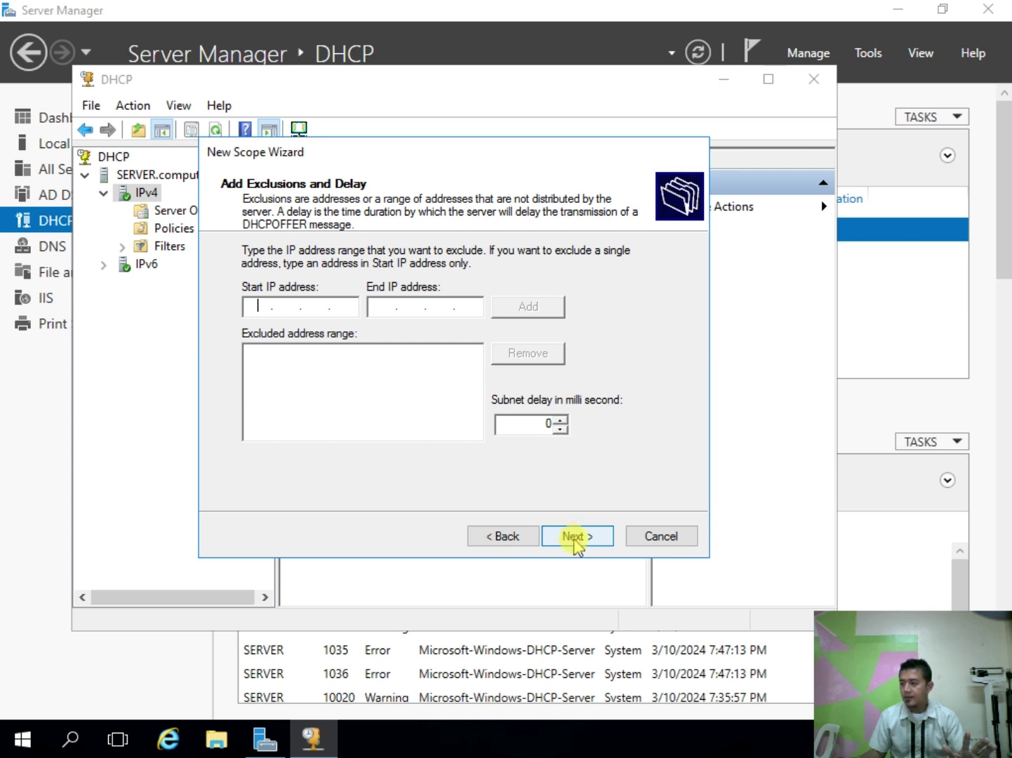
Step: Skip exclusions, keep the default lease duration, and choose to configure DHCP options now
left_click(572, 537)
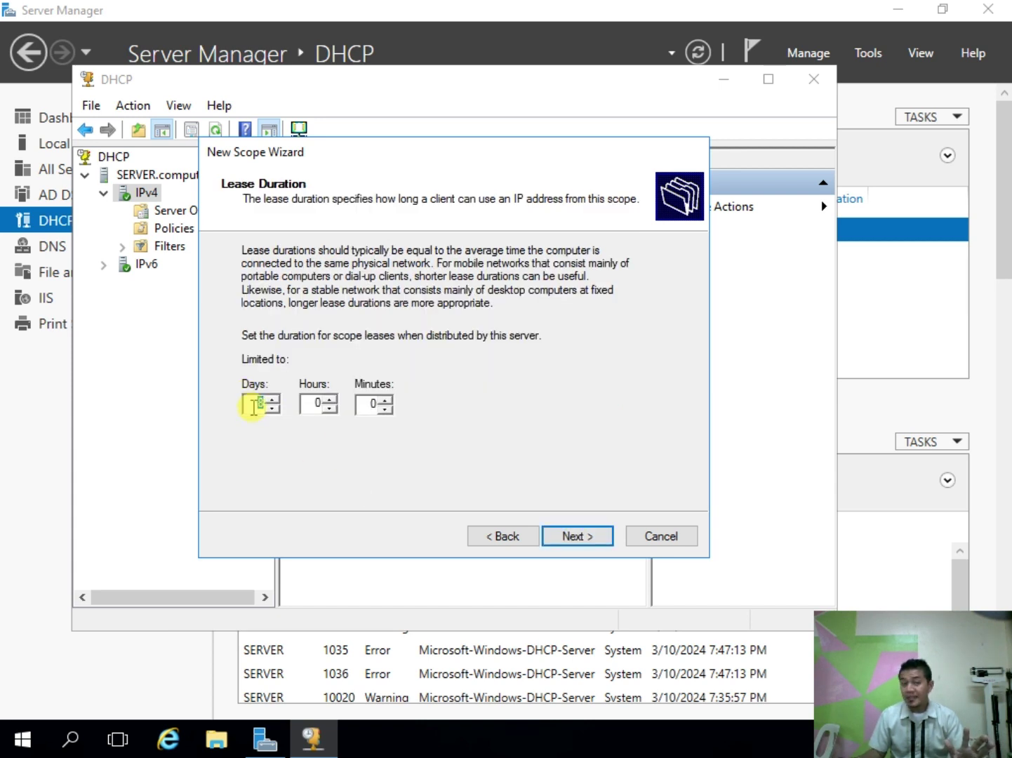
left_click(560, 534)
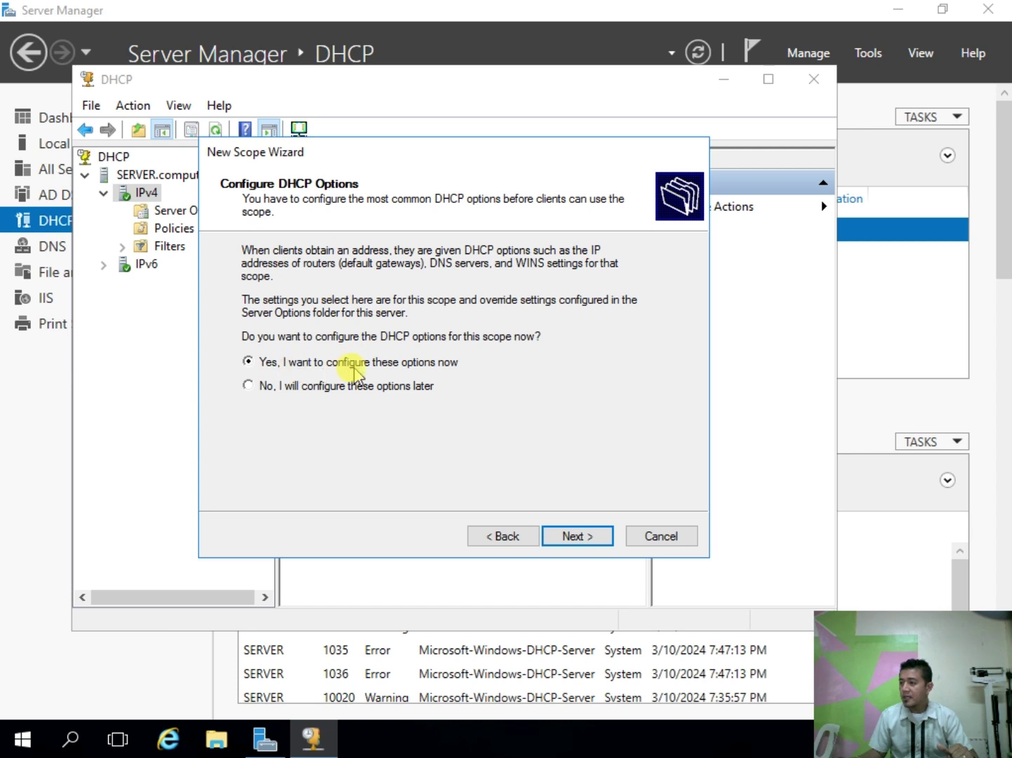
left_click(561, 536)
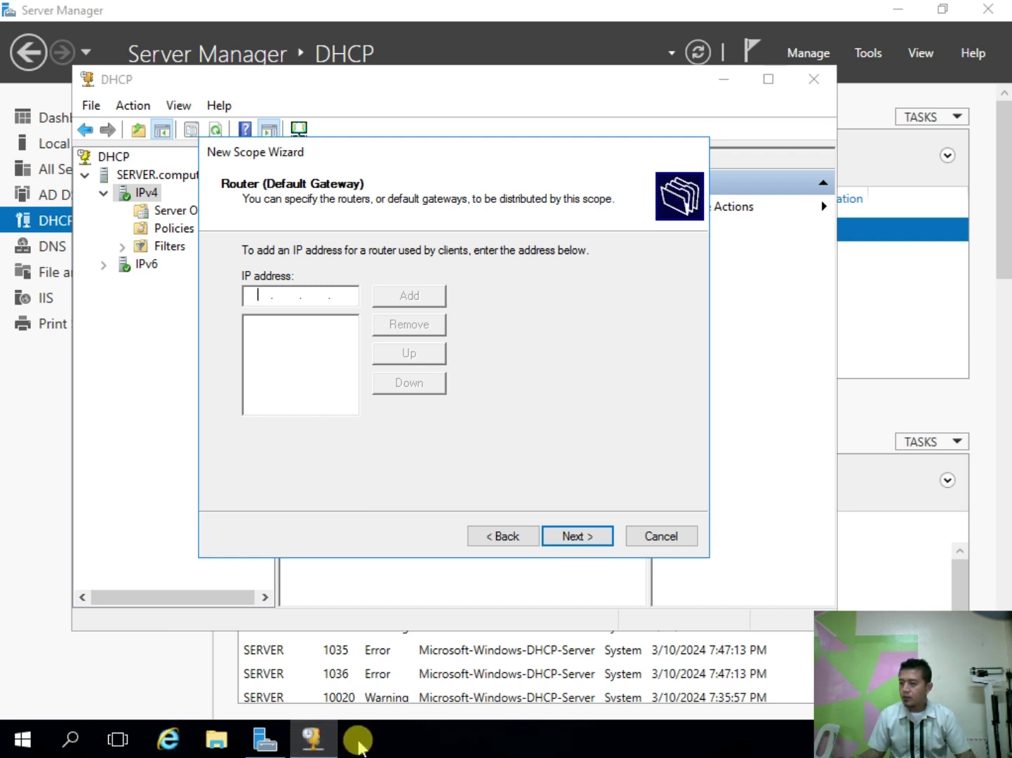
Step: Open Command Prompt and run ipconfig: 192.168.1.1, mask 255.255.255.0, gateway 192.168.1.3
left_click(365, 741)
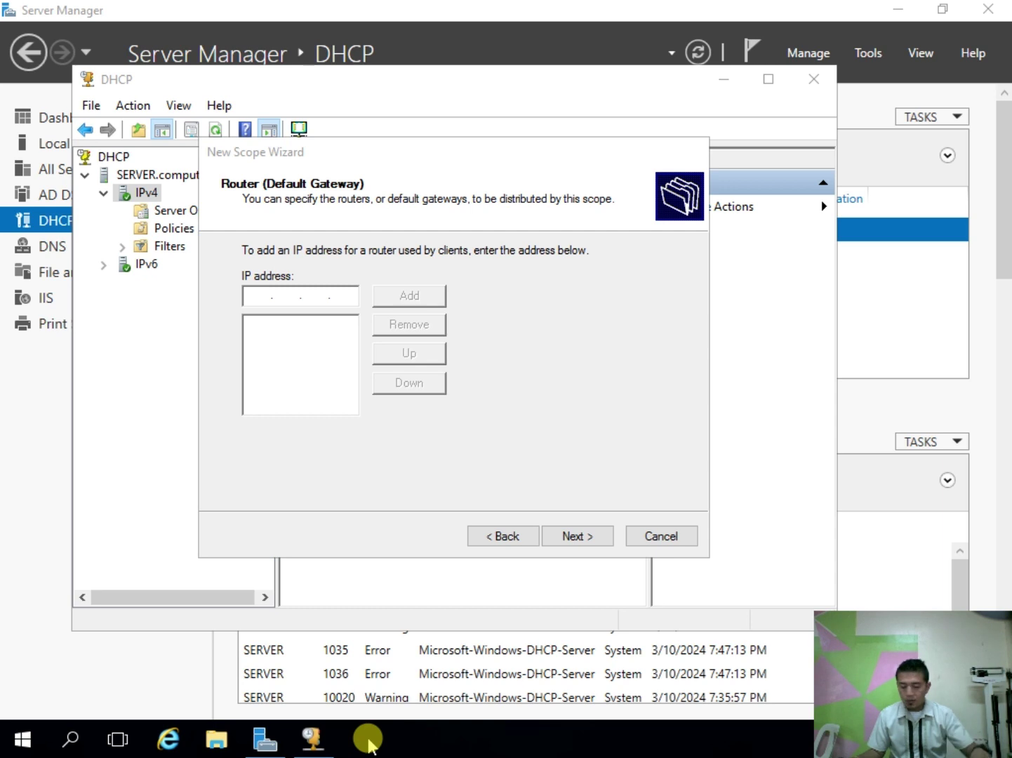
key("super+r")
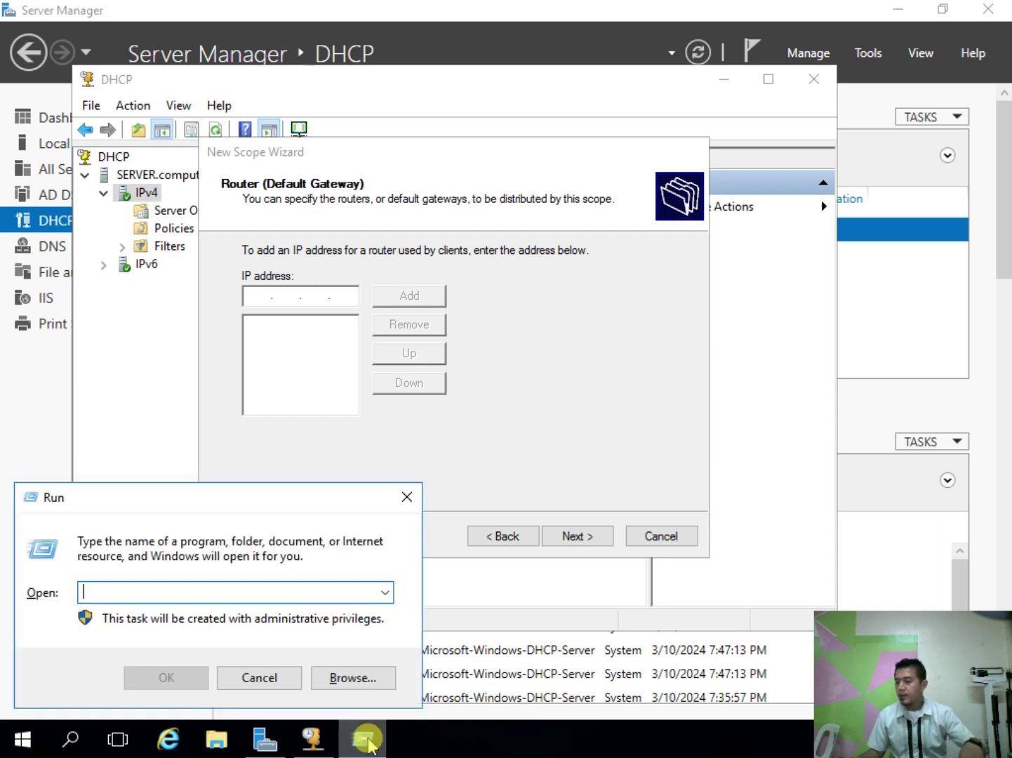
mouse_move(370, 745)
type("cmd")
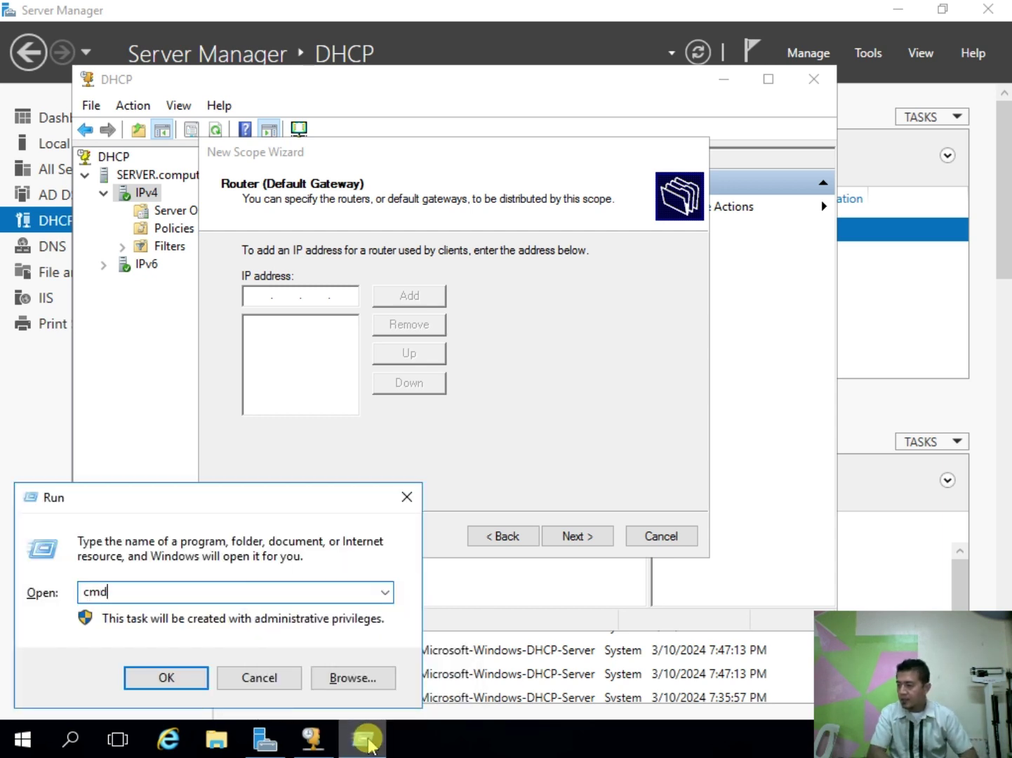
key("Return")
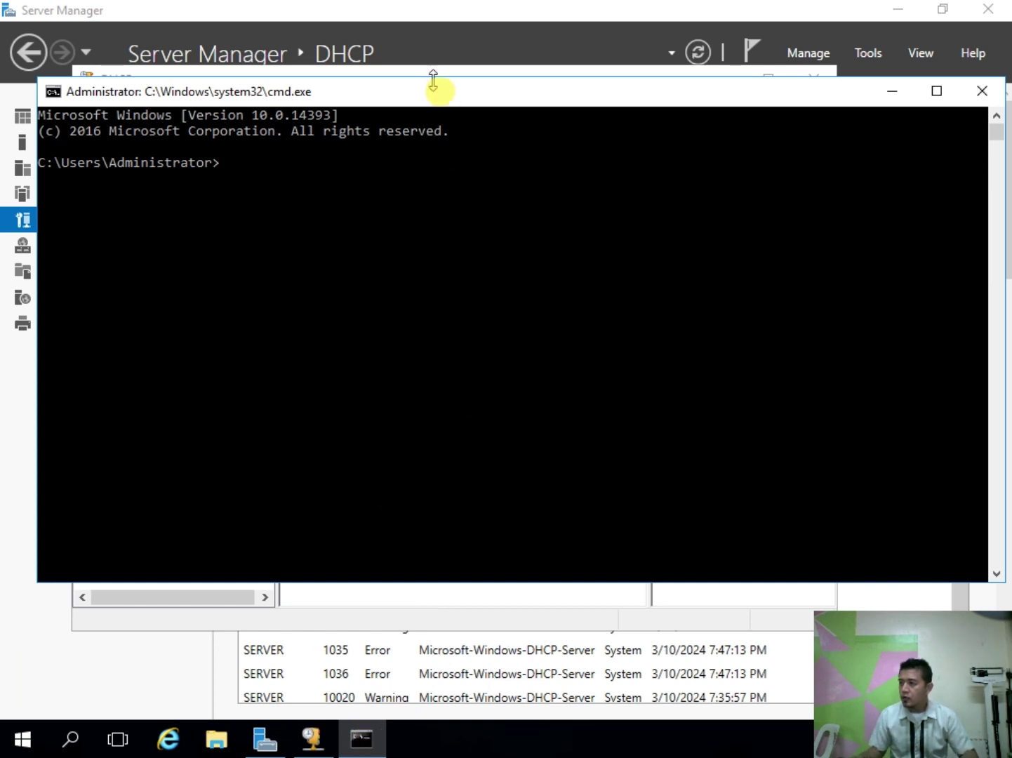
left_click_drag(423, 95, 428, 134)
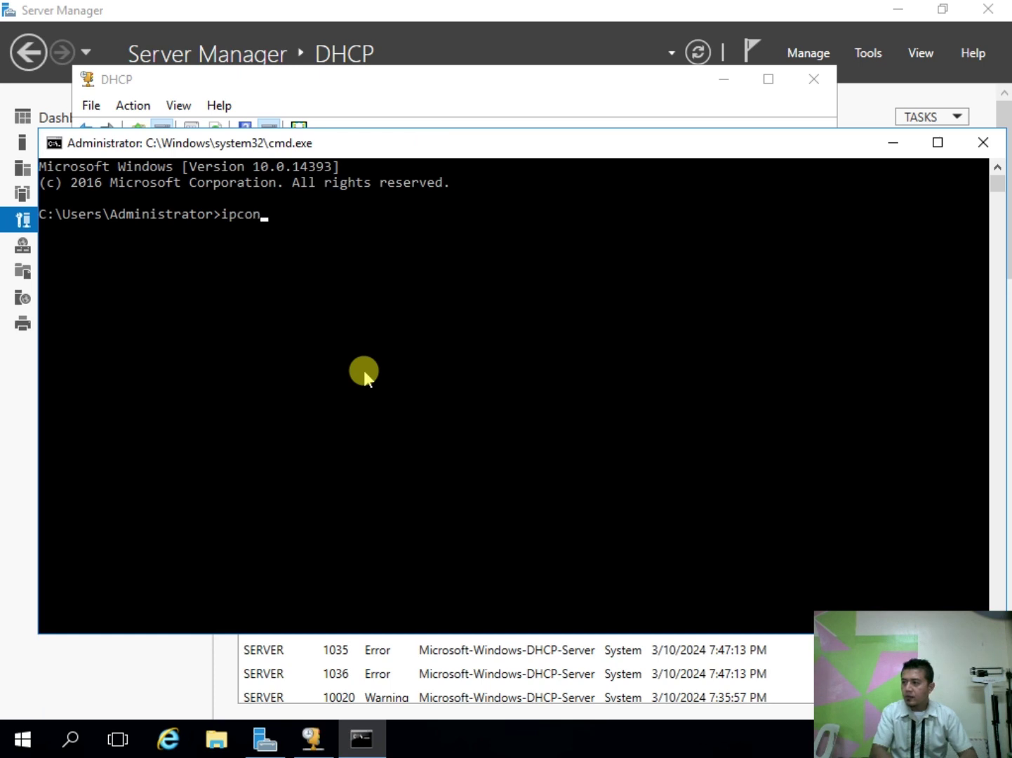
key("Return")
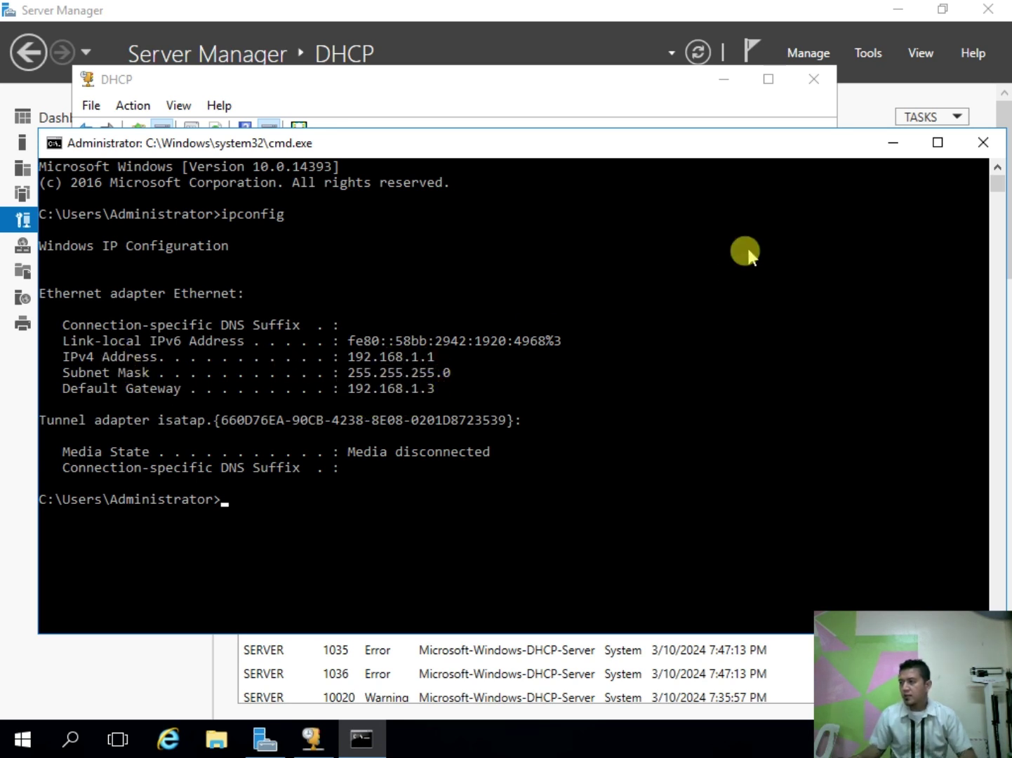
Step: Add 192.168.1.3 as the scope's default gateway router
left_click(982, 142)
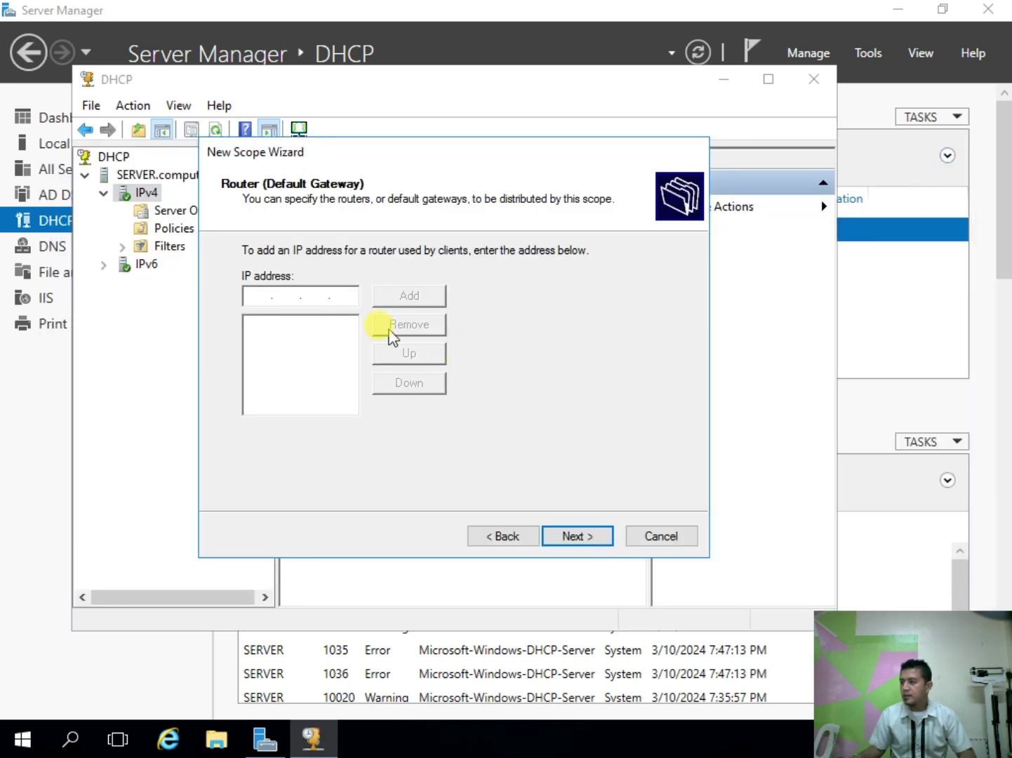
type("19")
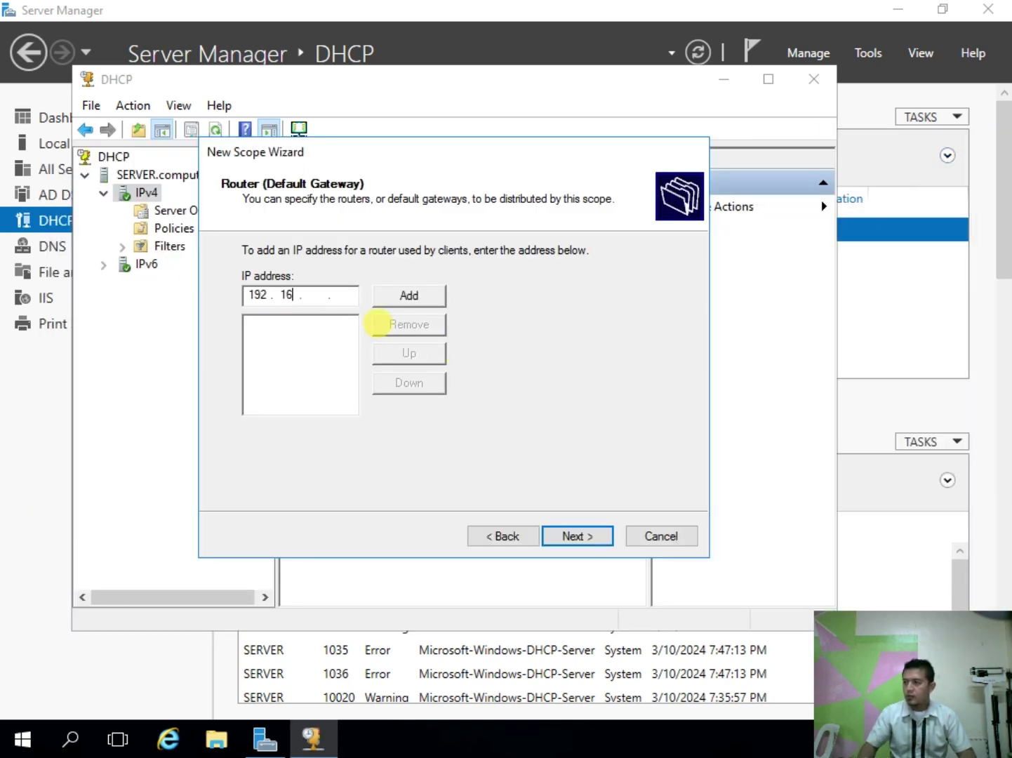
type("2 . 168 . 1 . 3")
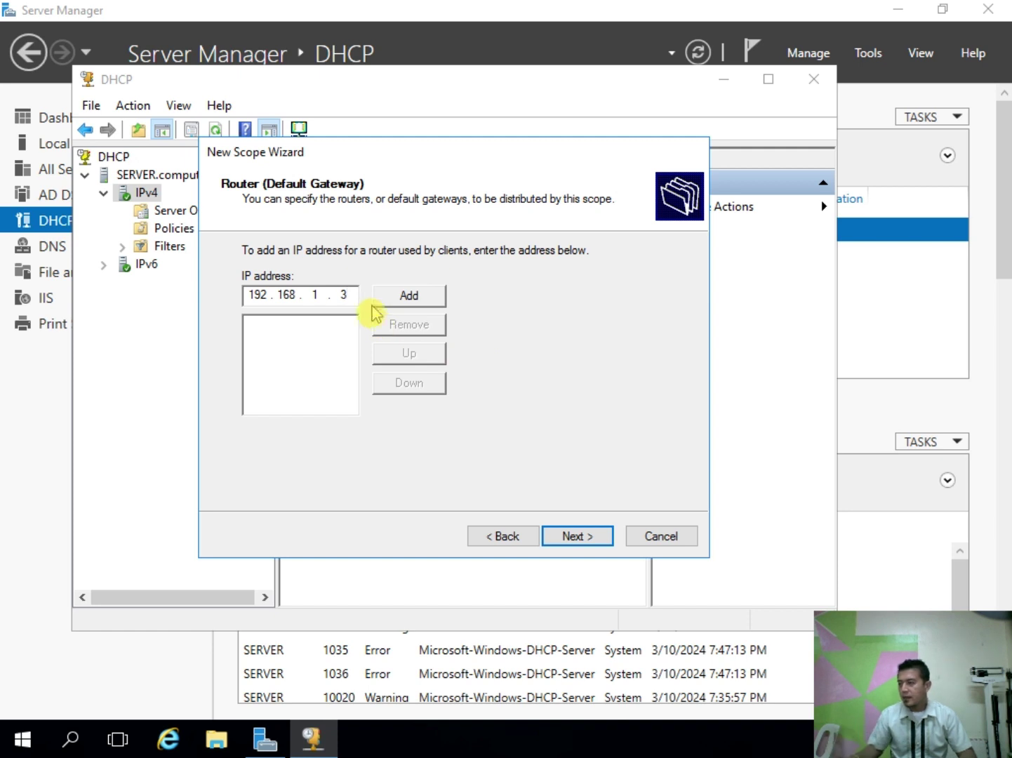
left_click(405, 306)
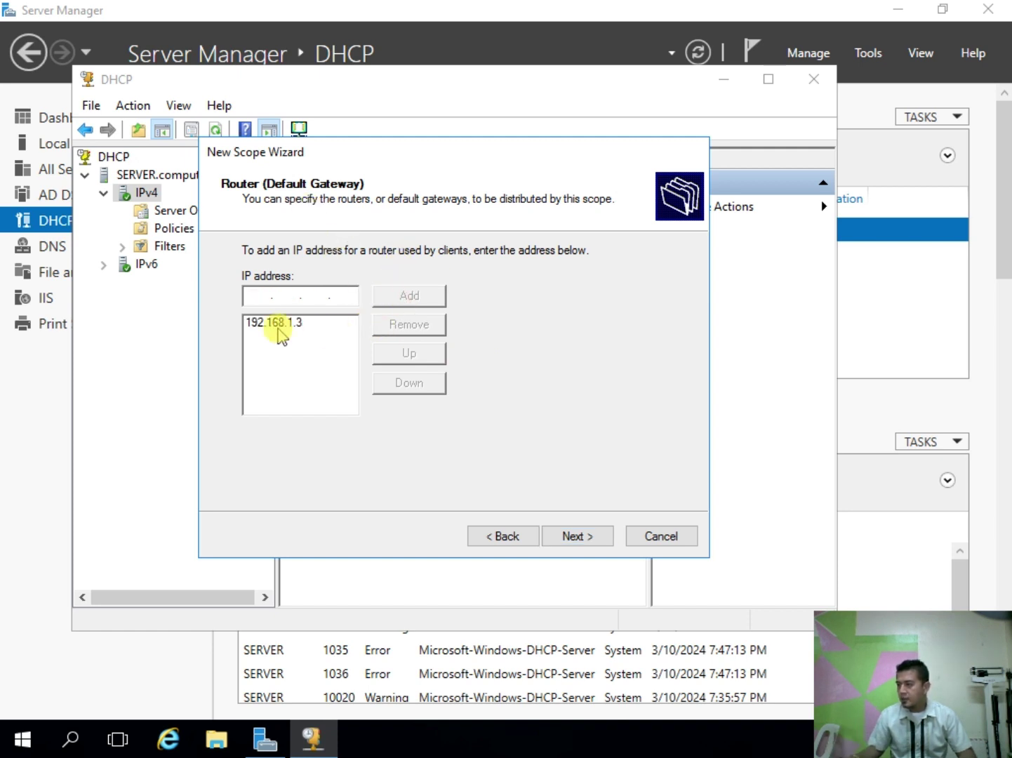
left_click(276, 323)
Step: Accept domain computersystem.com and DNS 192.168.1.1, skip WINS, activate the scope and finish
left_click(577, 537)
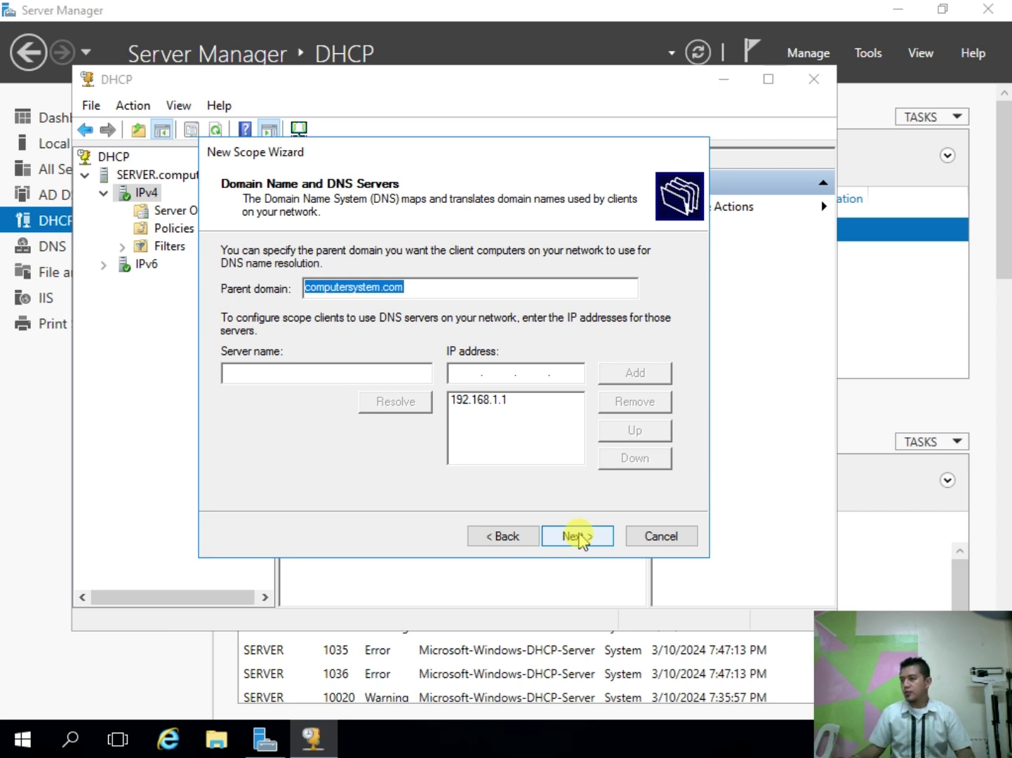
left_click(581, 537)
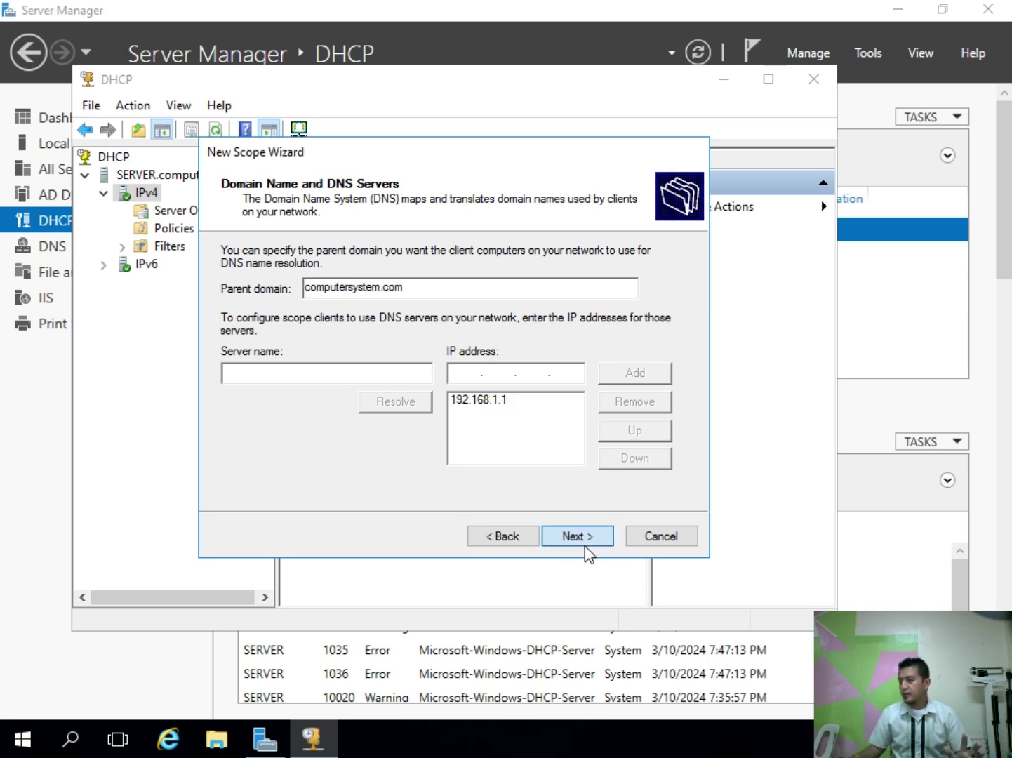
left_click(585, 538)
left_click(585, 540)
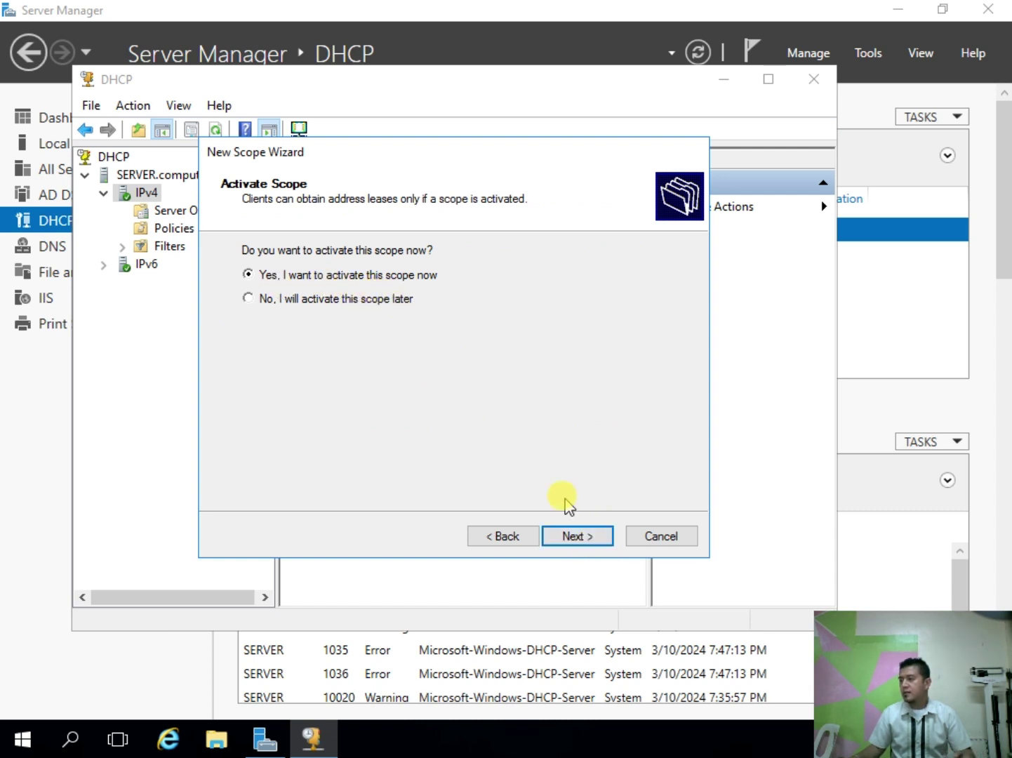
left_click(607, 541)
left_click(605, 542)
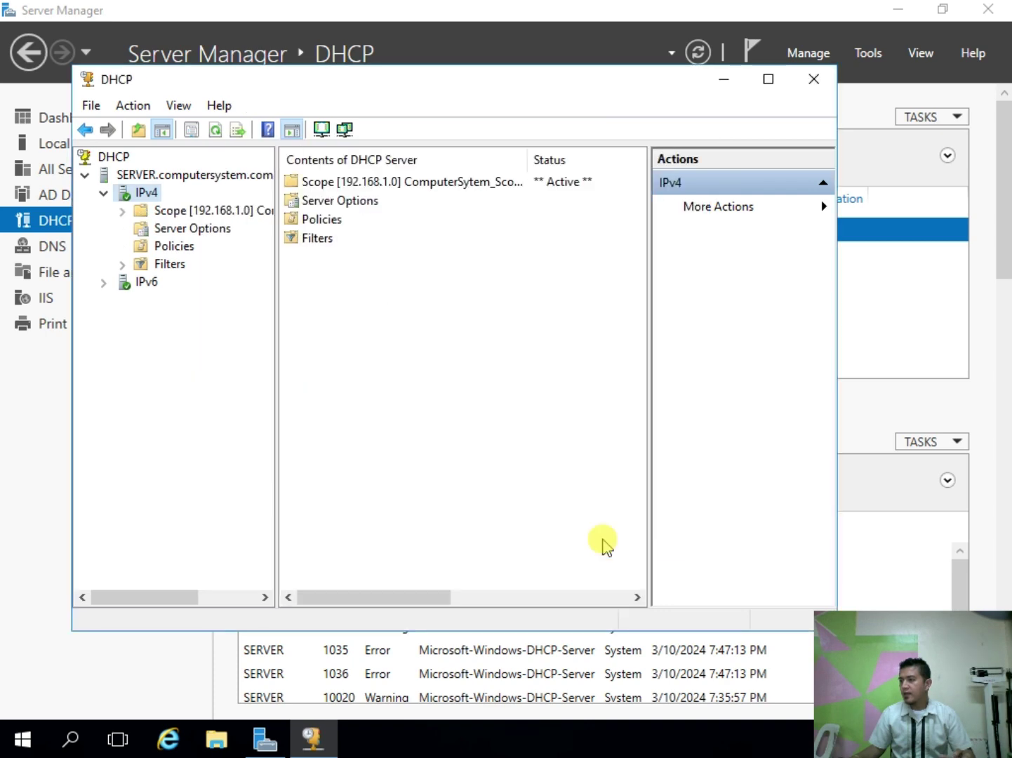
Step: Inspect Scope [192.168.1.0]'s empty leases and 192.168.1.101–192.168.1.110 pool, then close DHCP
double_click(219, 210)
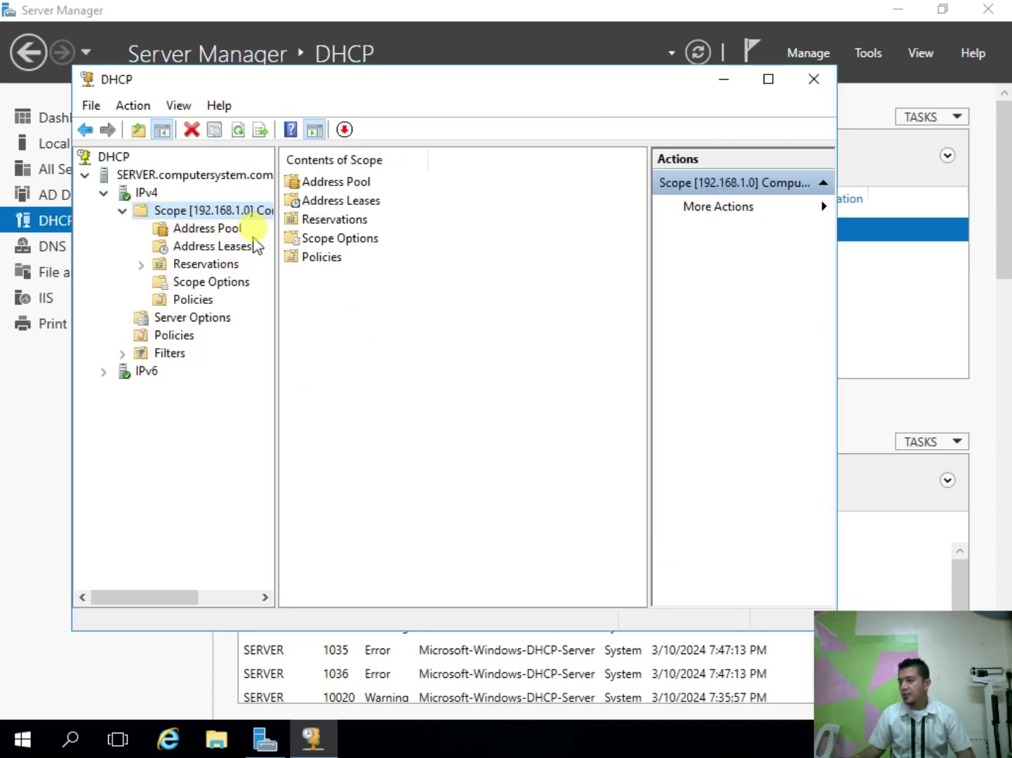
left_click(223, 247)
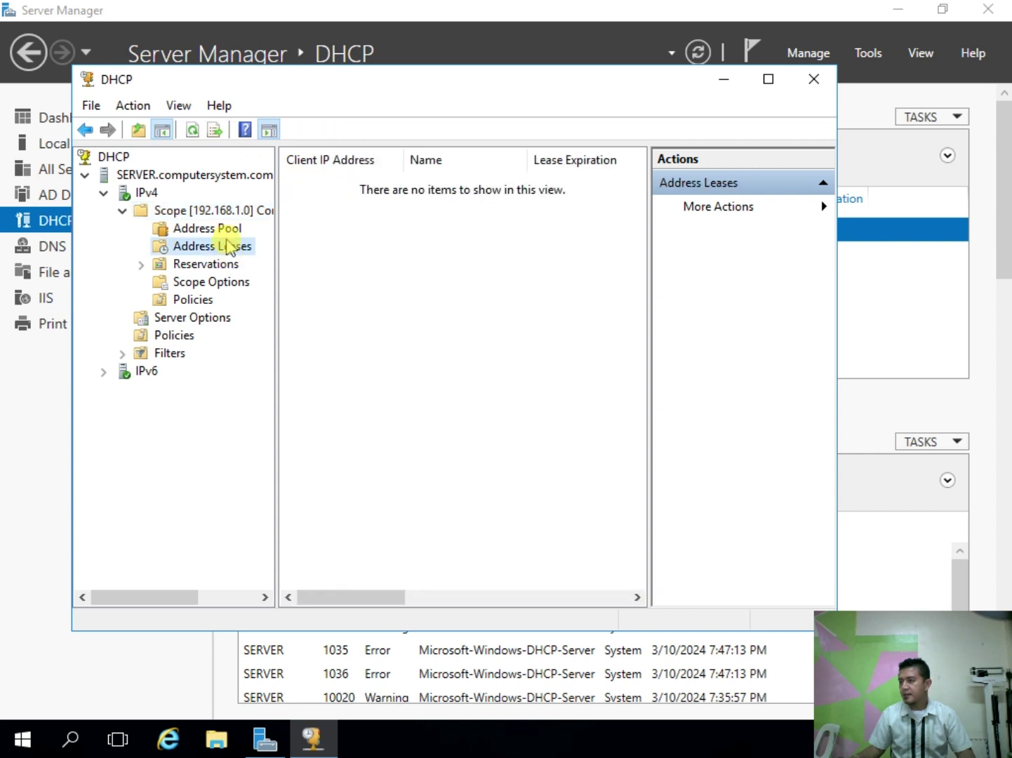
left_click(228, 231)
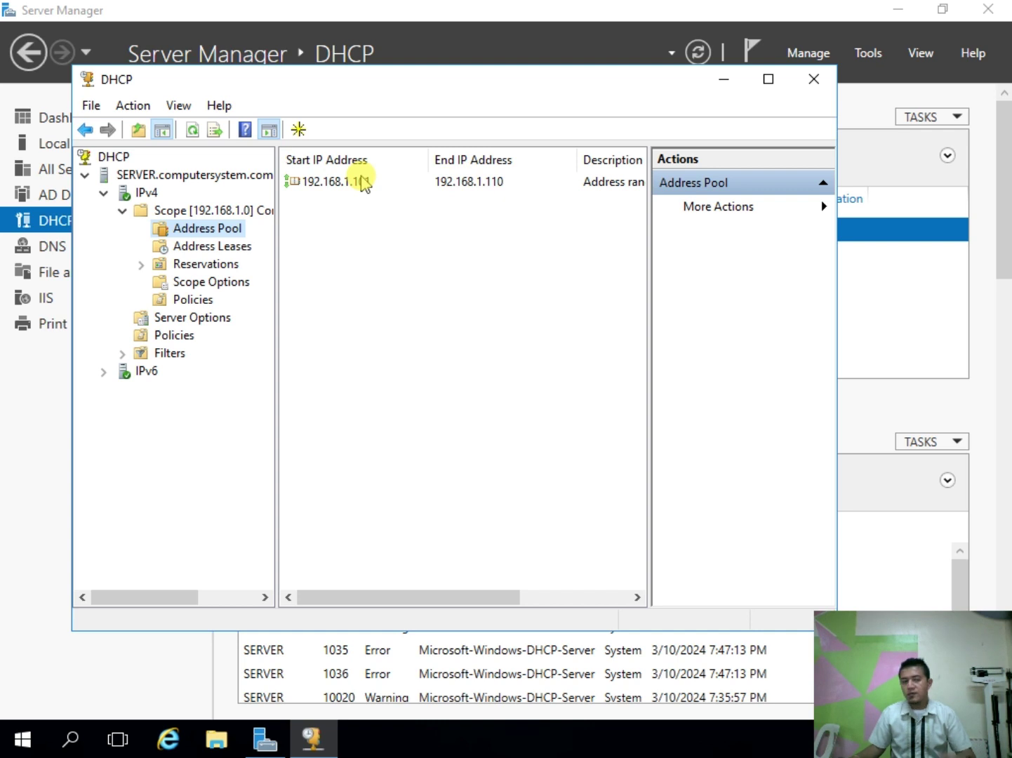
left_click(122, 212)
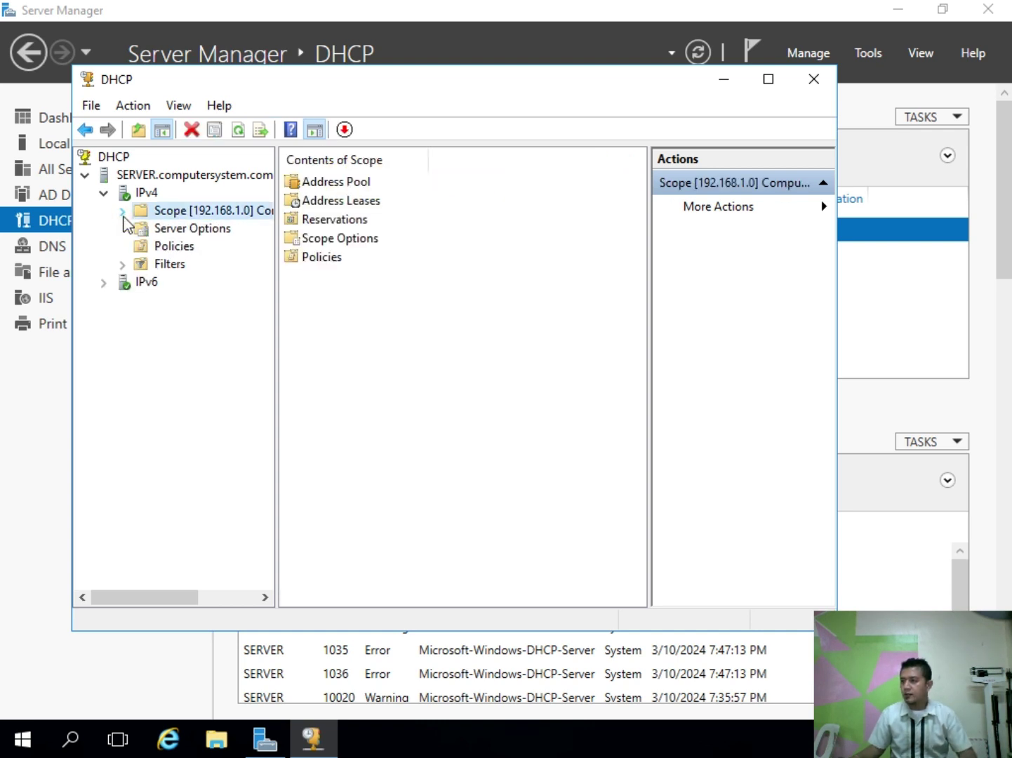
left_click(813, 79)
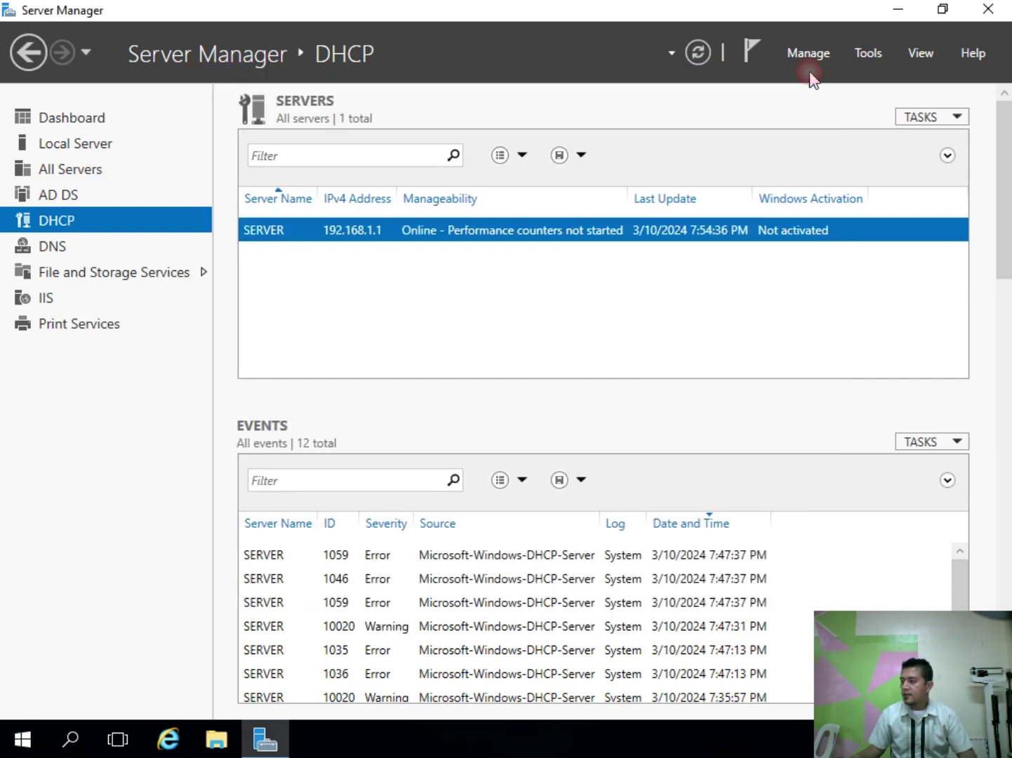
Step: Refresh, view Local Server properties, and open the Ethernet '192.168.1.1, IPv6 enabled' connections
left_click(696, 53)
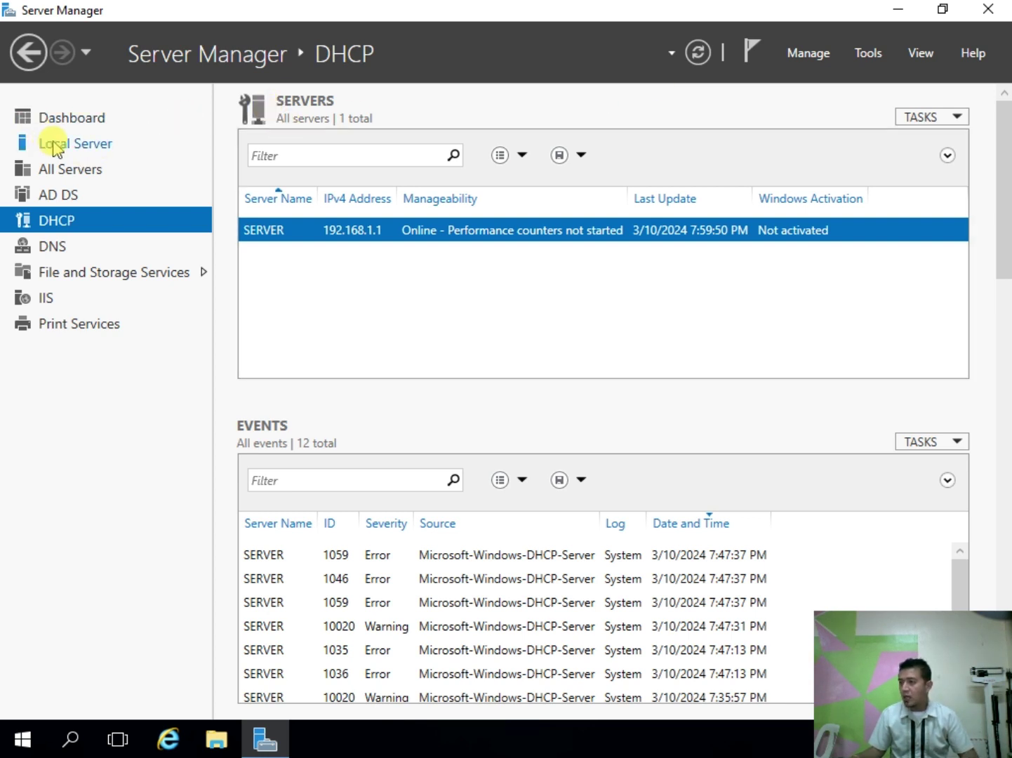
left_click(56, 147)
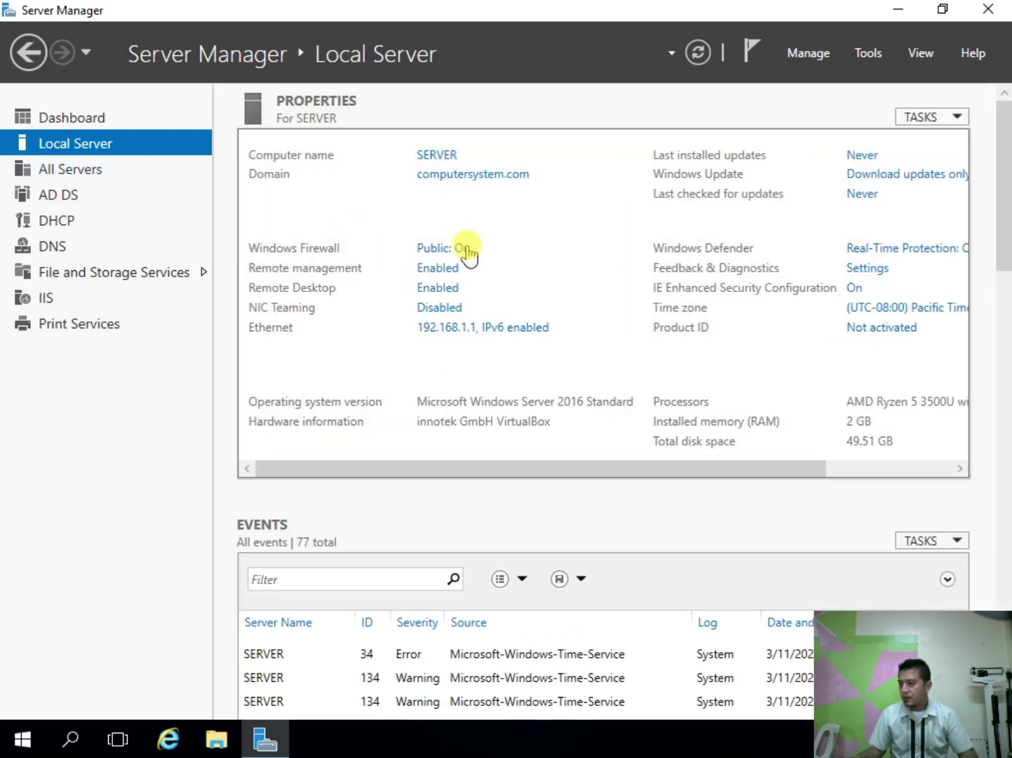
left_click(454, 327)
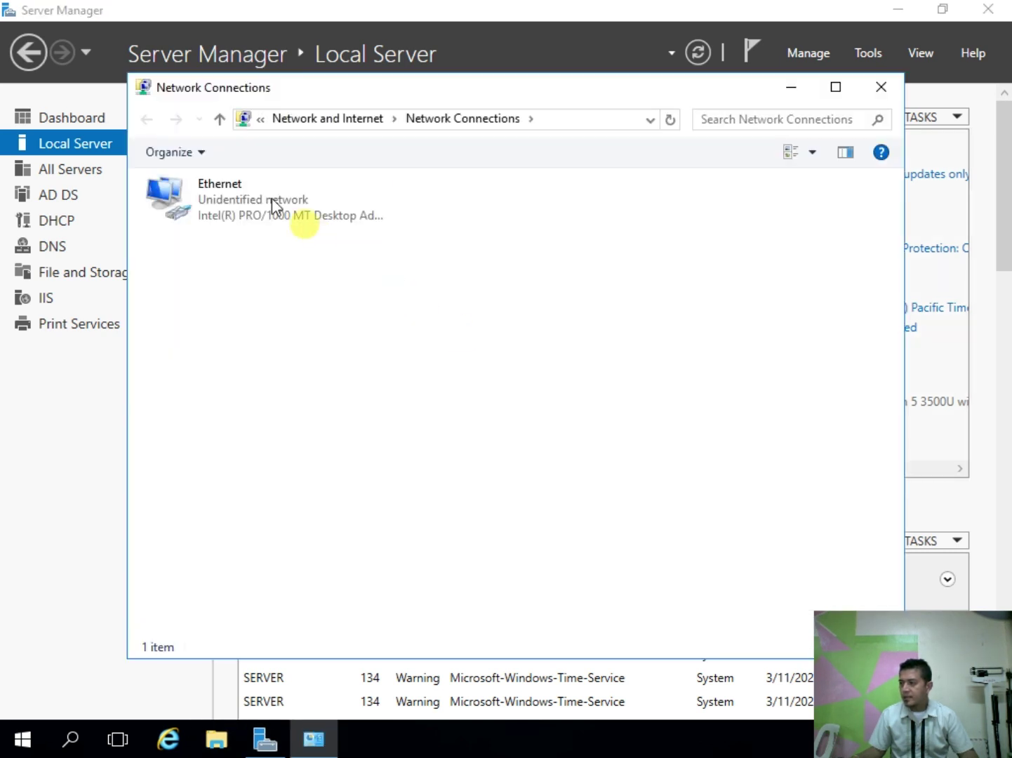
Step: Change the Ethernet IPv4 preferred DNS server from 127.0.0.1 to 192.168.1.1 and confirm
right_click(267, 198)
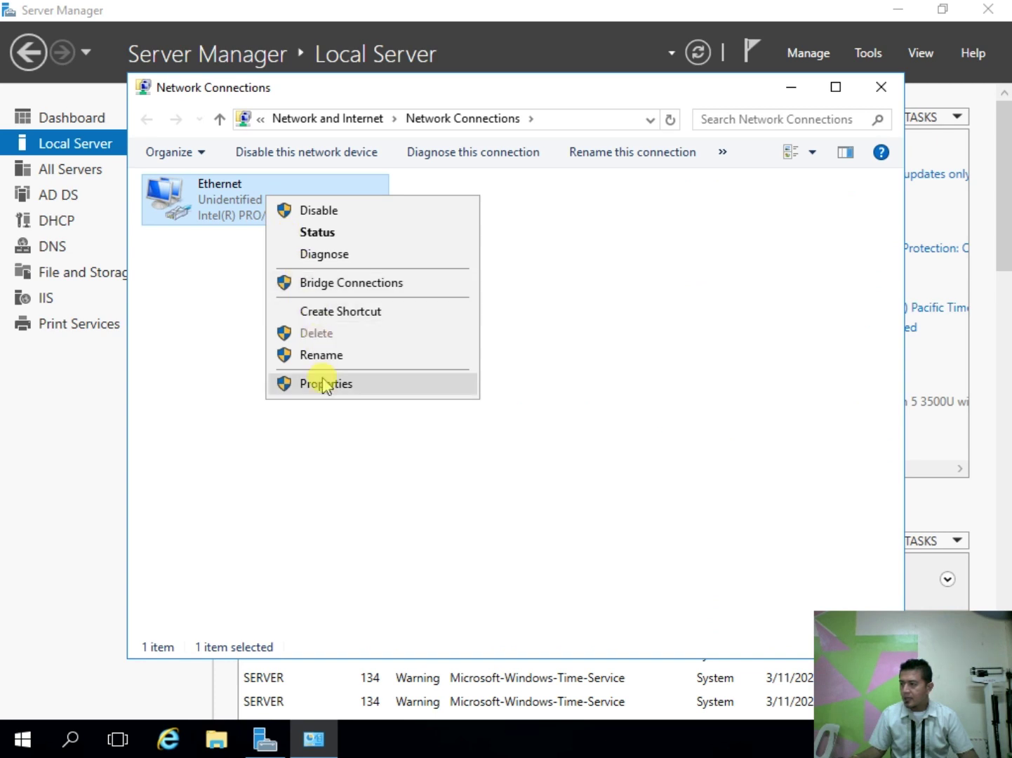
left_click(324, 385)
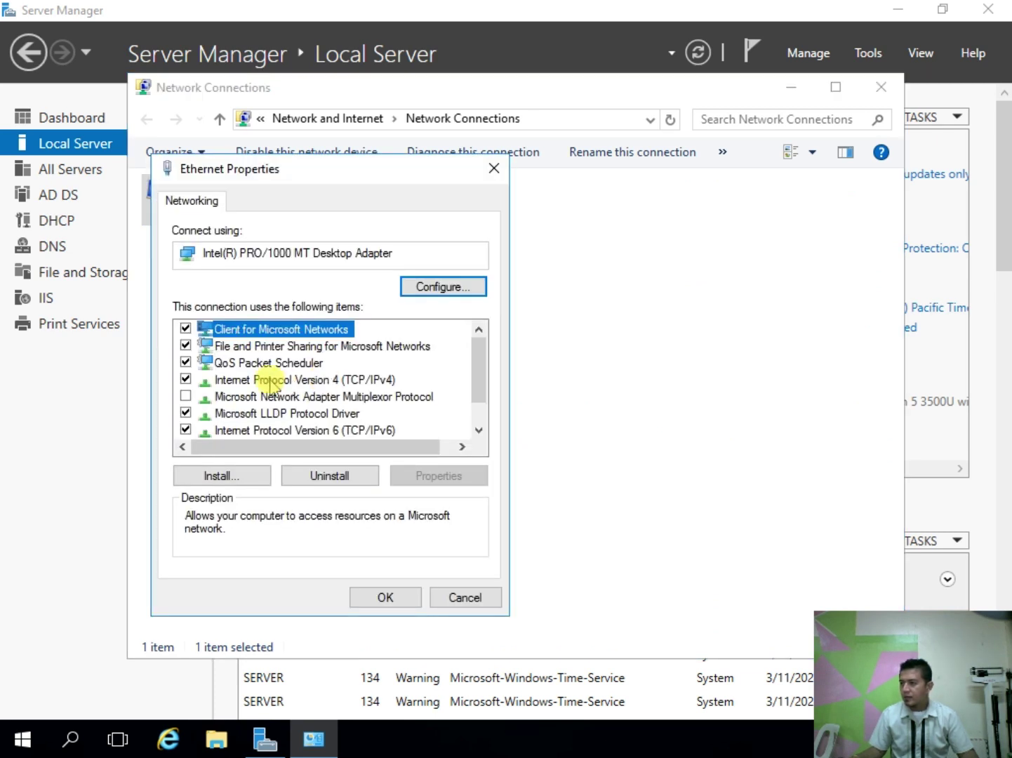
double_click(270, 379)
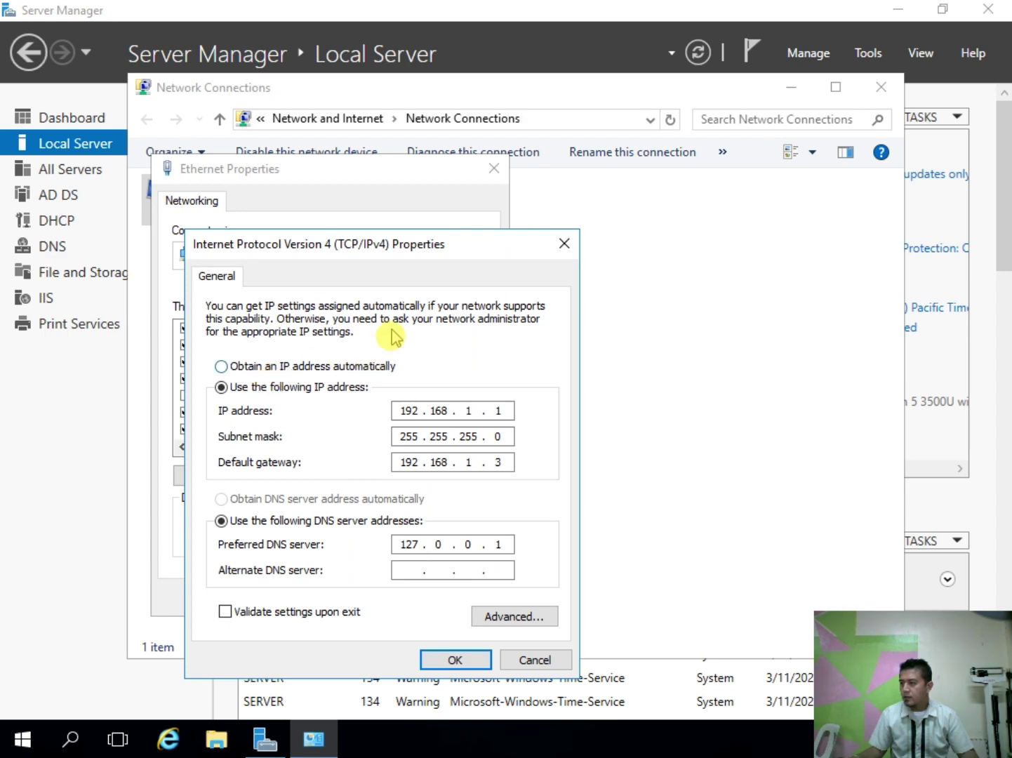
left_click_drag(393, 240, 453, 165)
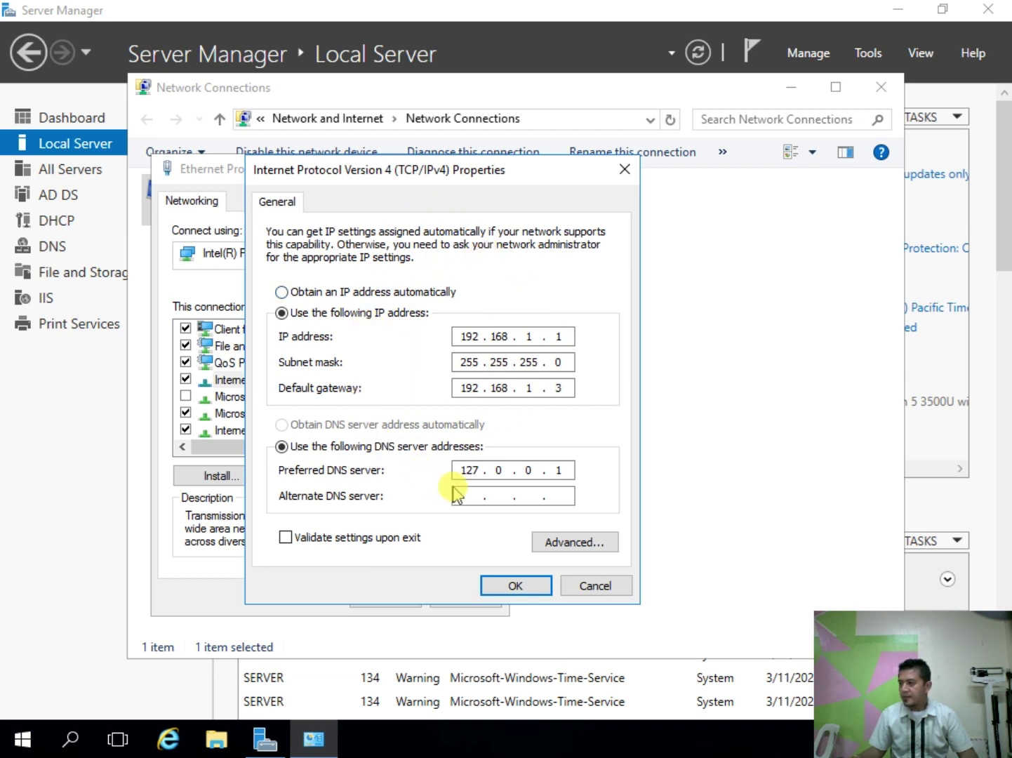
left_click(497, 331)
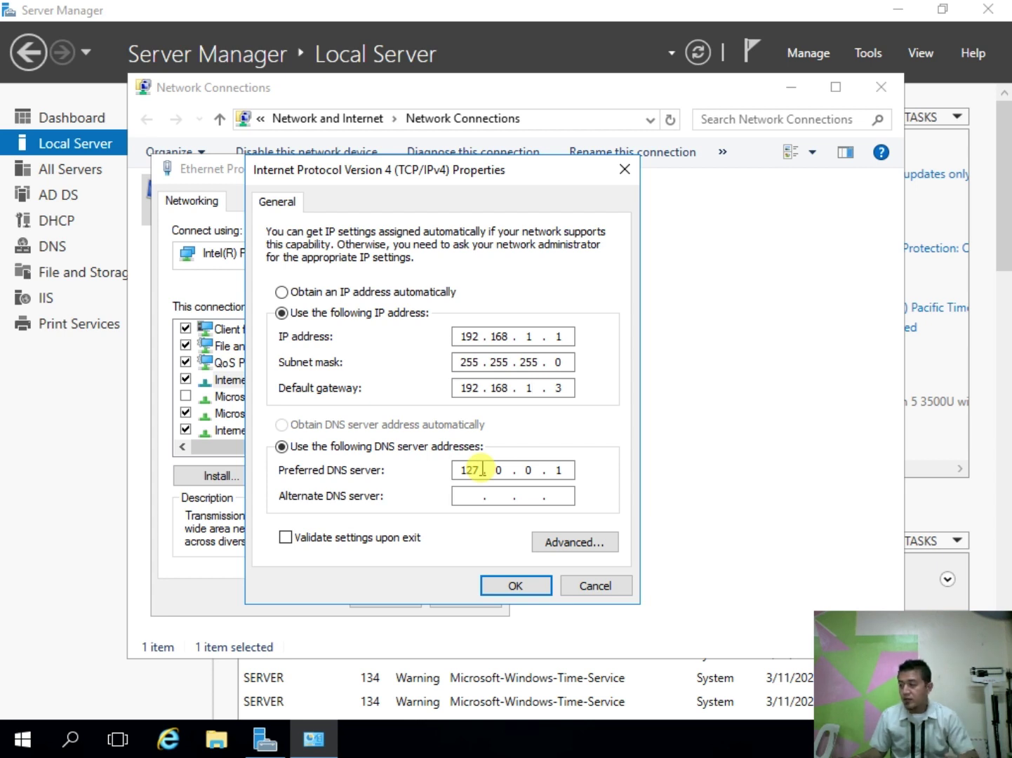
double_click(470, 469)
type("192 . 168 . 1")
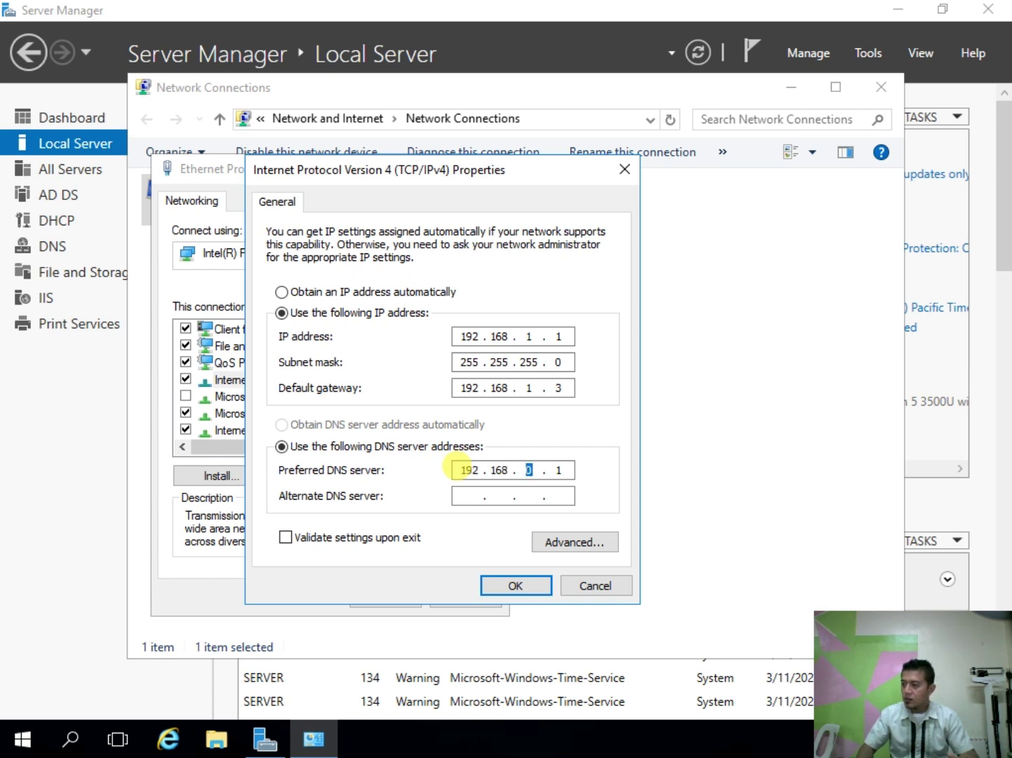
left_click(537, 585)
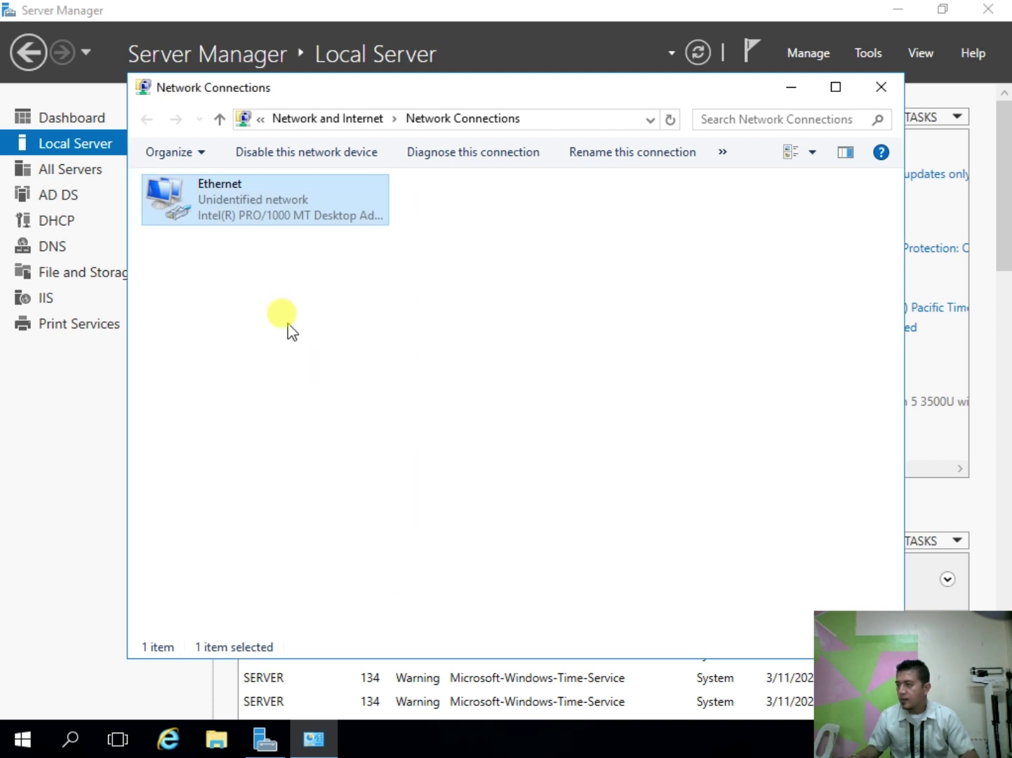
Step: Disable the Ethernet adapter and then enable it again
right_click(239, 207)
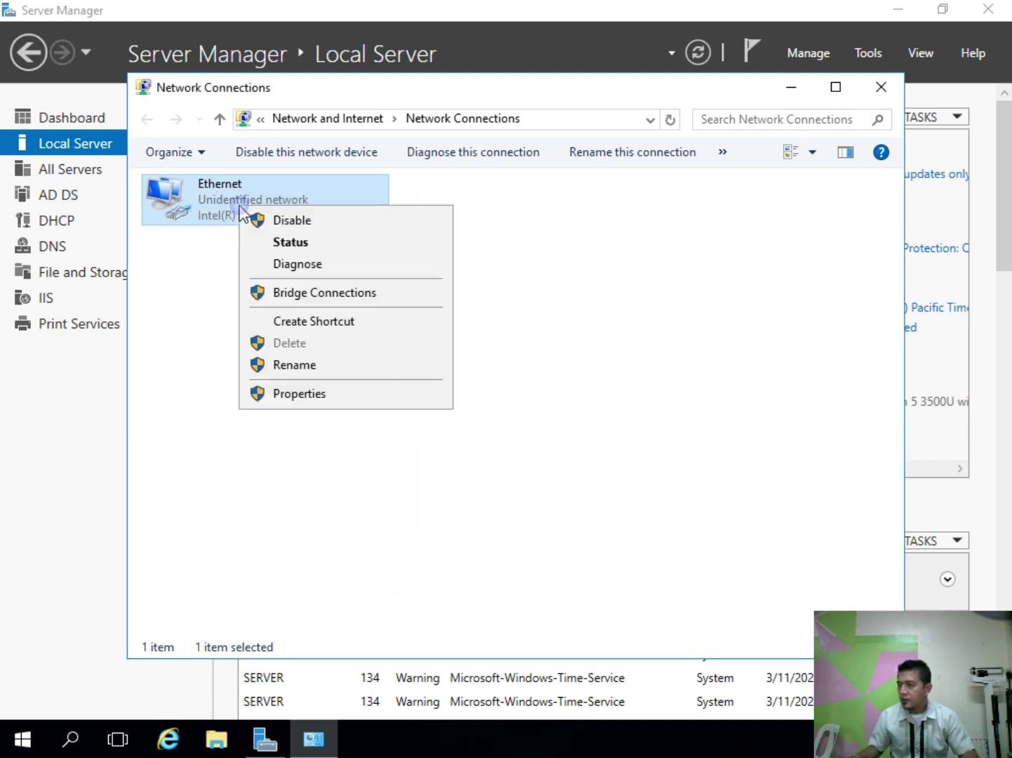
left_click(269, 226)
right_click(239, 202)
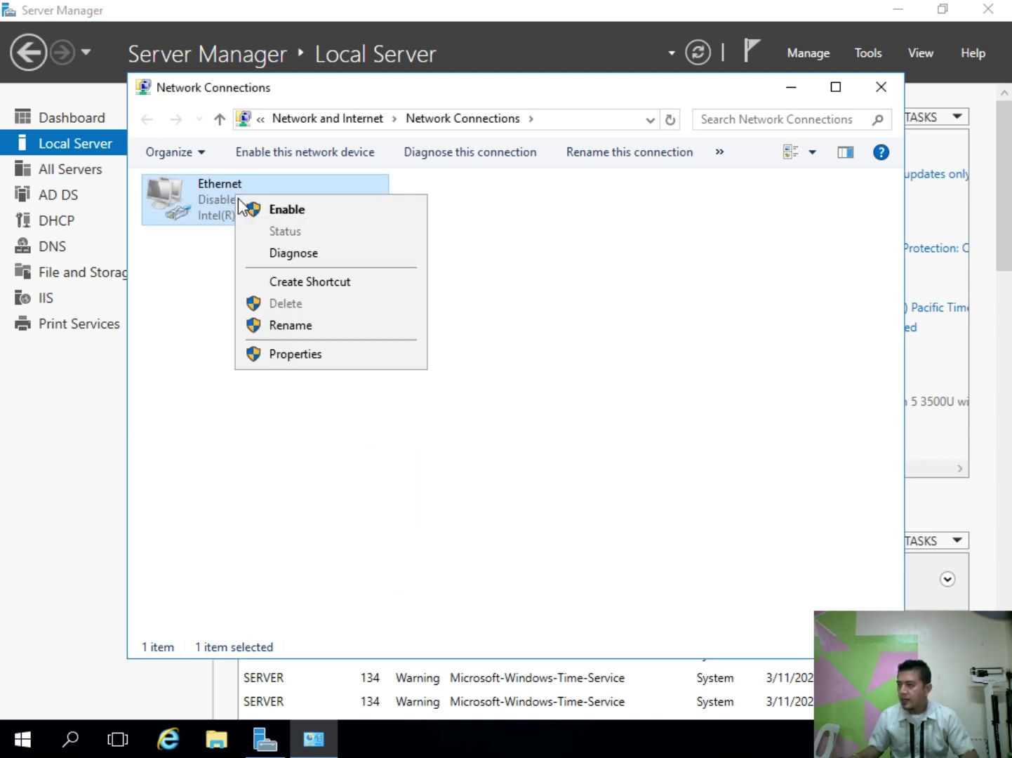
left_click(258, 209)
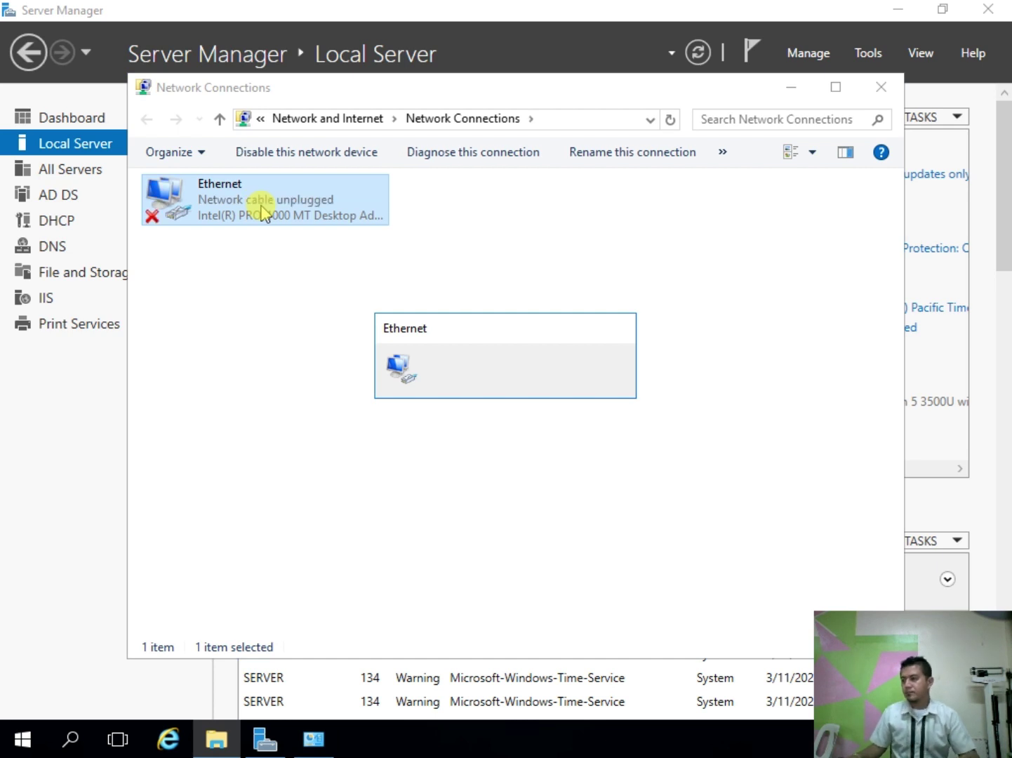
Step: Close Network Connections and return to Server Manager's DHCP page
left_click(621, 250)
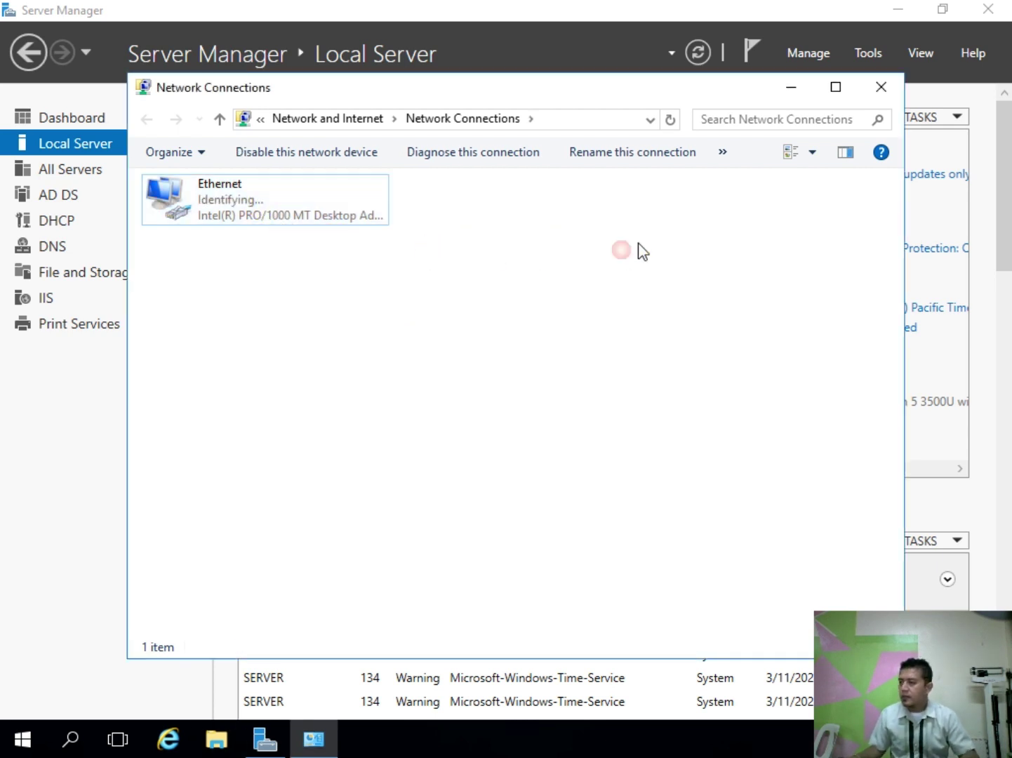
left_click(886, 90)
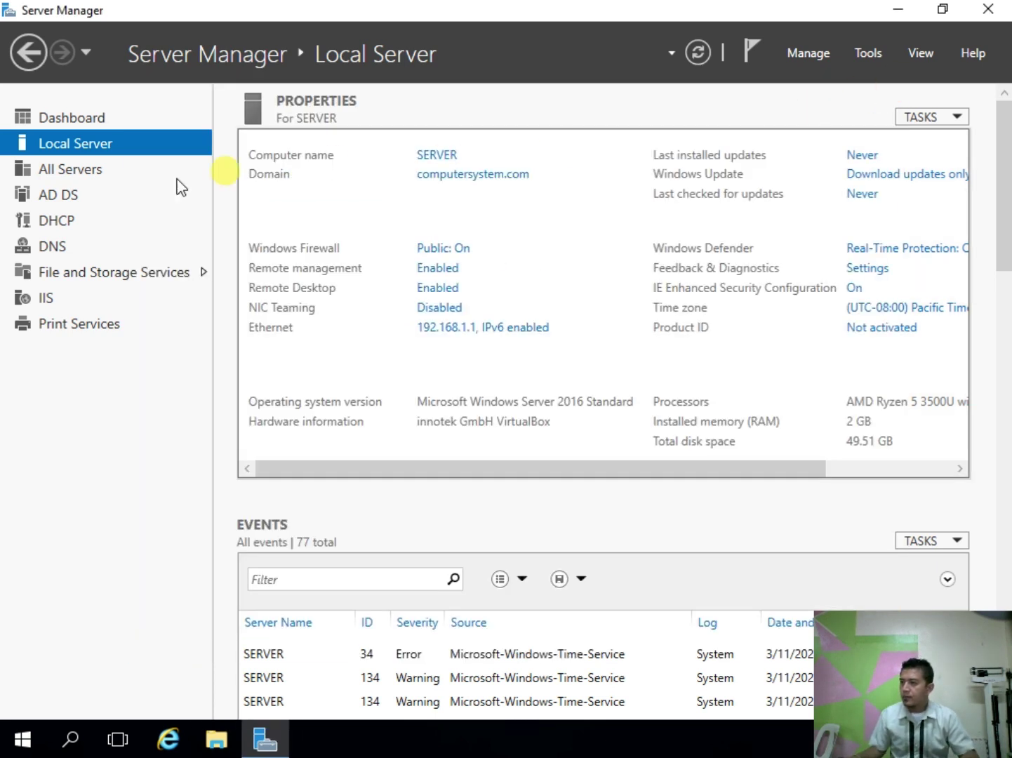
left_click(61, 221)
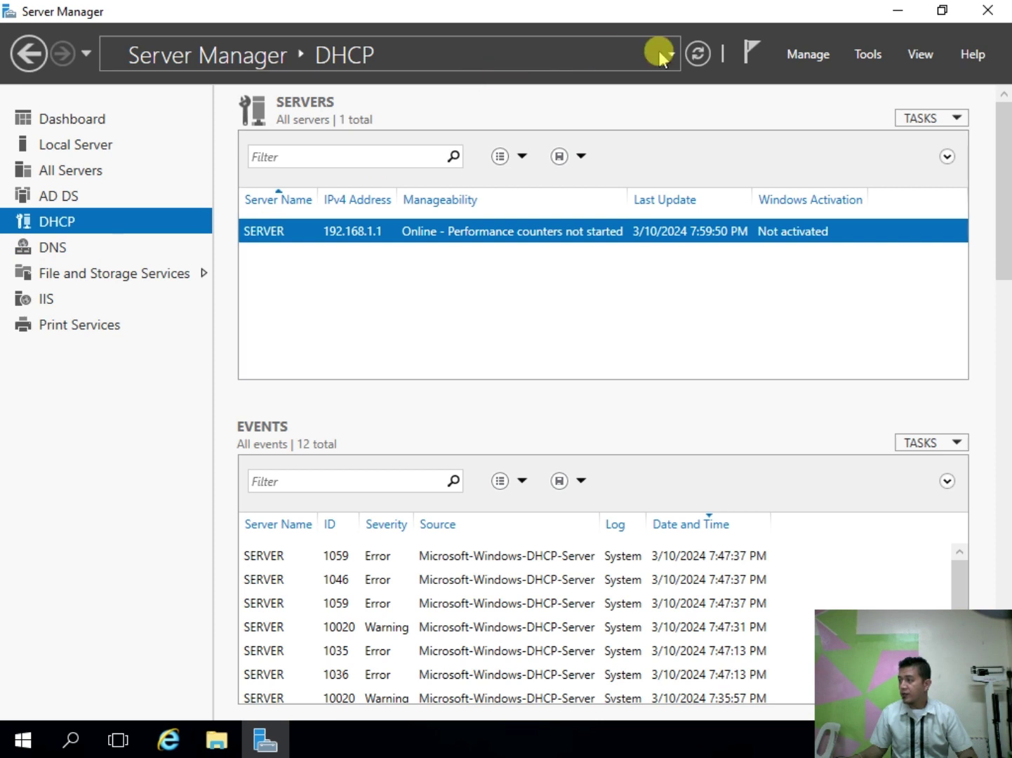
Step: Refresh servers, go to the DNS page, and launch DNS Manager from the SERVER row
left_click(696, 54)
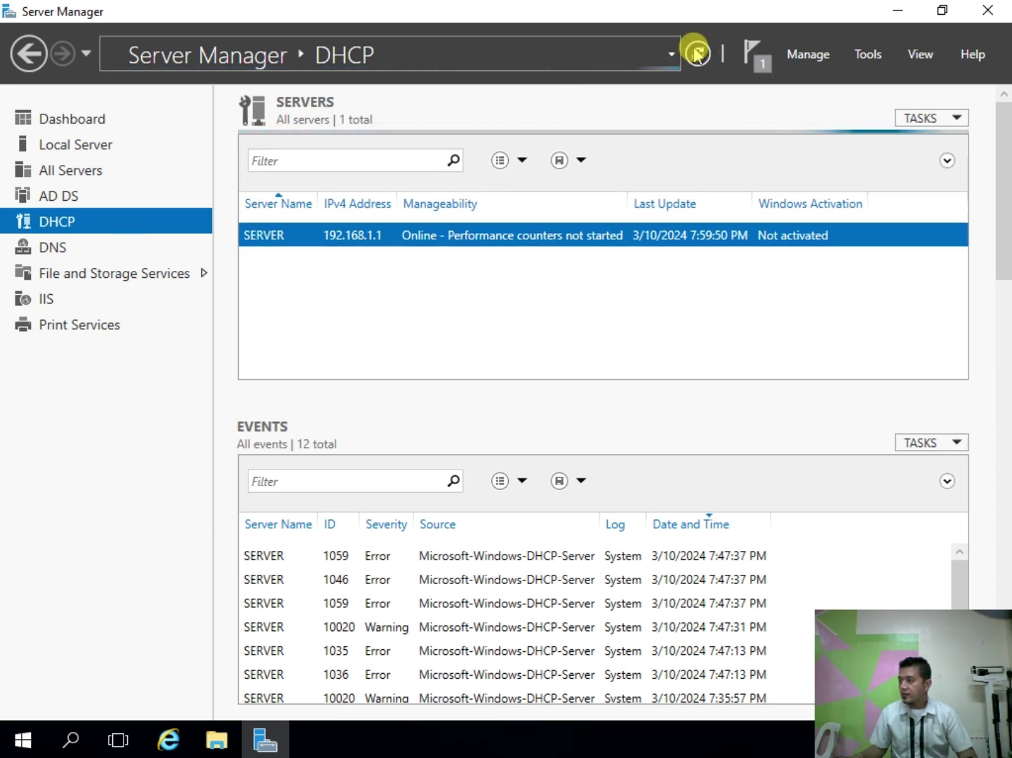
left_click(55, 250)
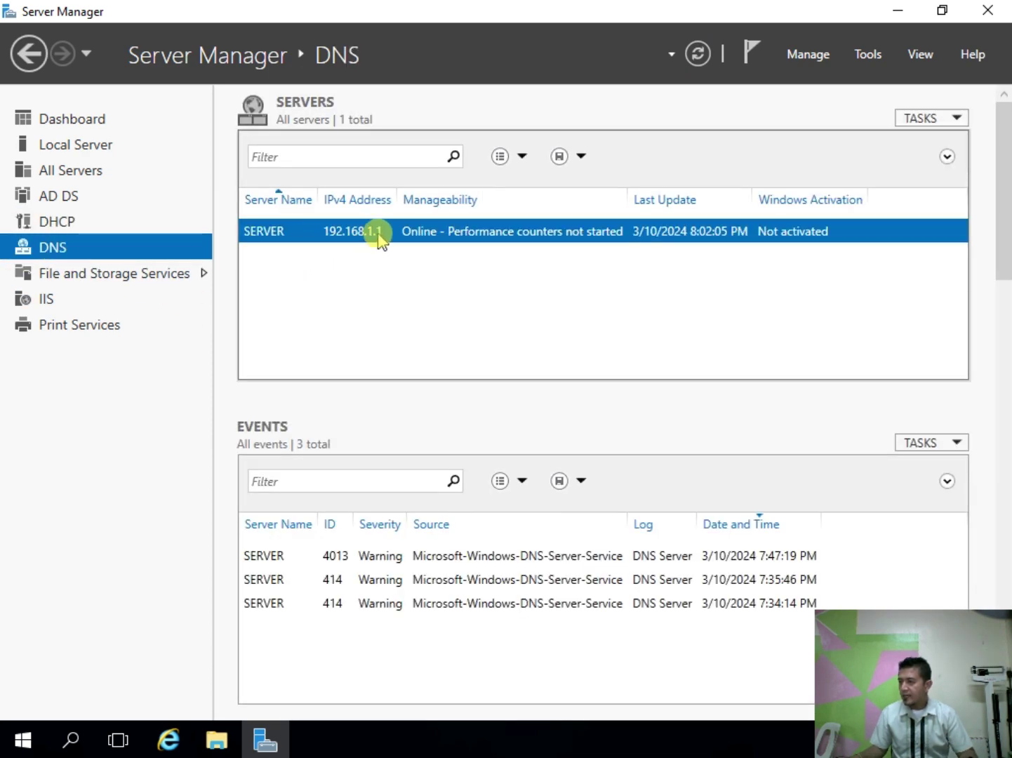
right_click(369, 231)
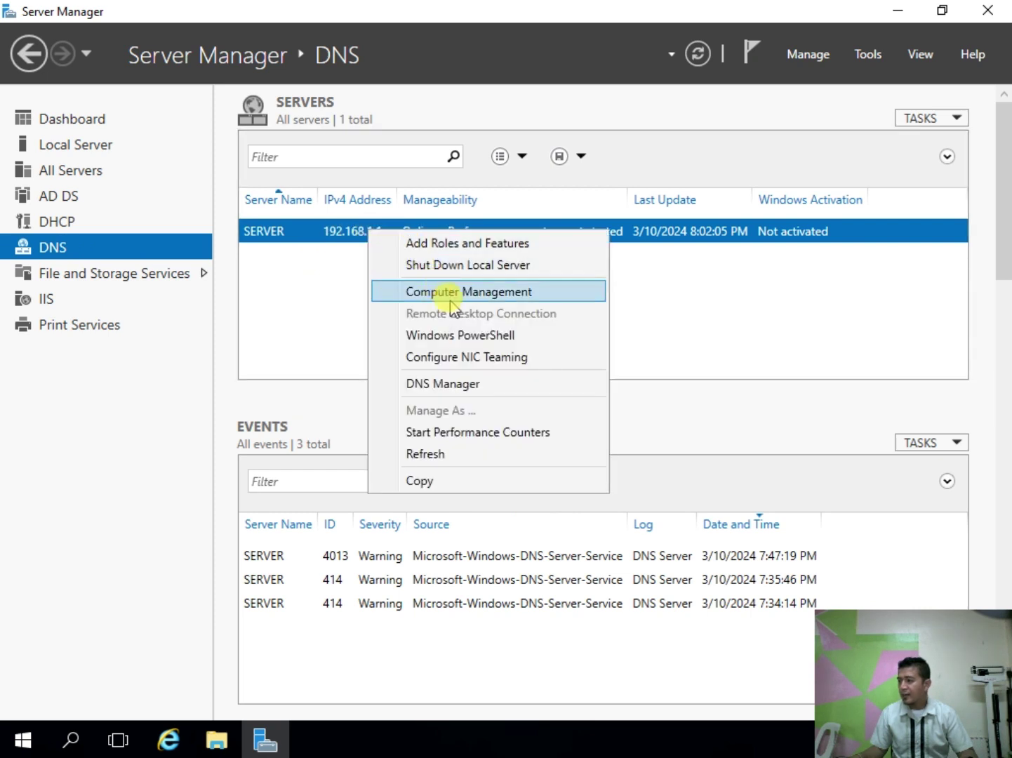
left_click(461, 390)
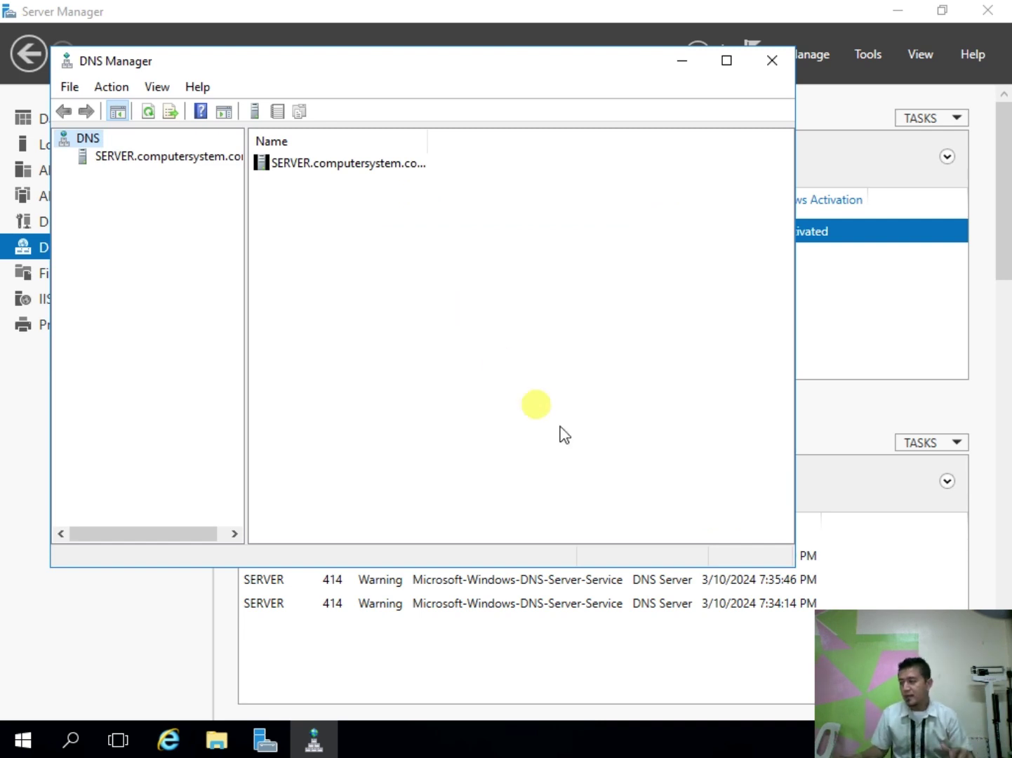
Step: Resize DNS Manager and expand SERVER.computersystem.com's Forward Lookup Zones
left_click_drag(795, 567, 915, 691)
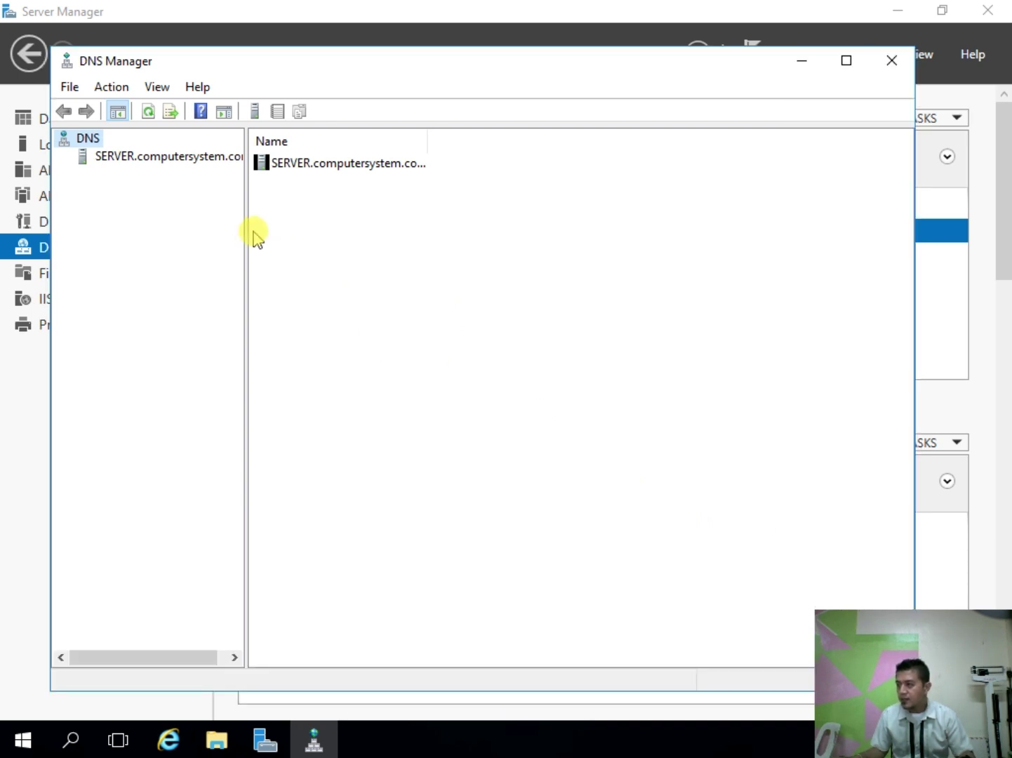
left_click_drag(247, 231, 335, 246)
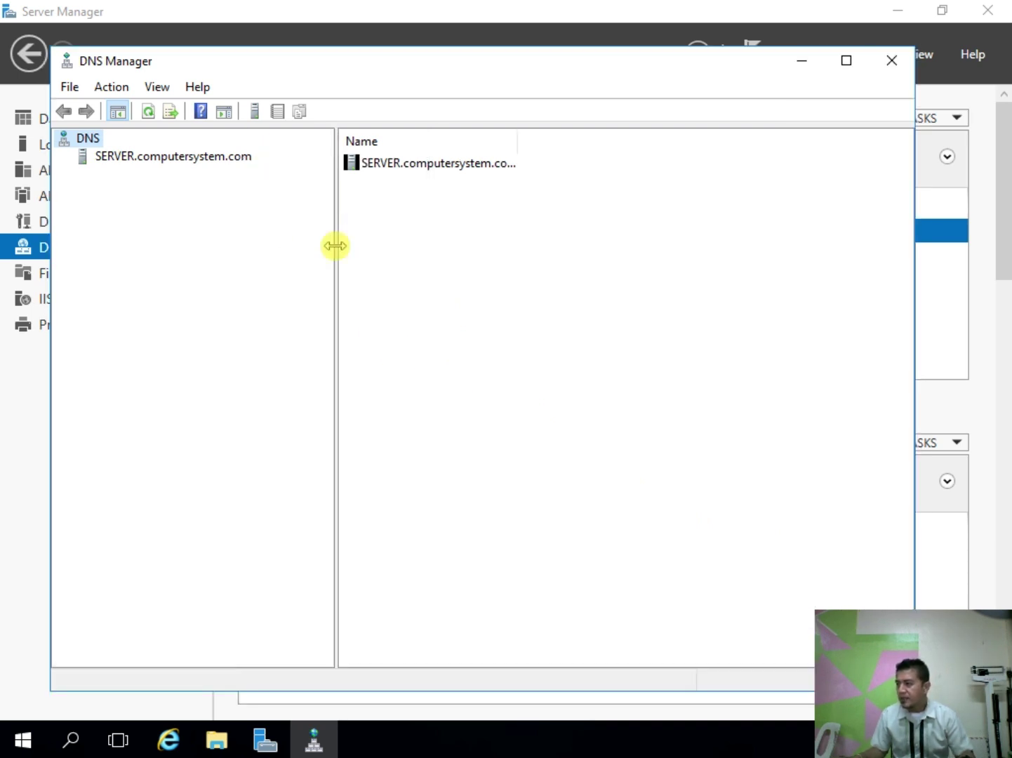
left_click(169, 156)
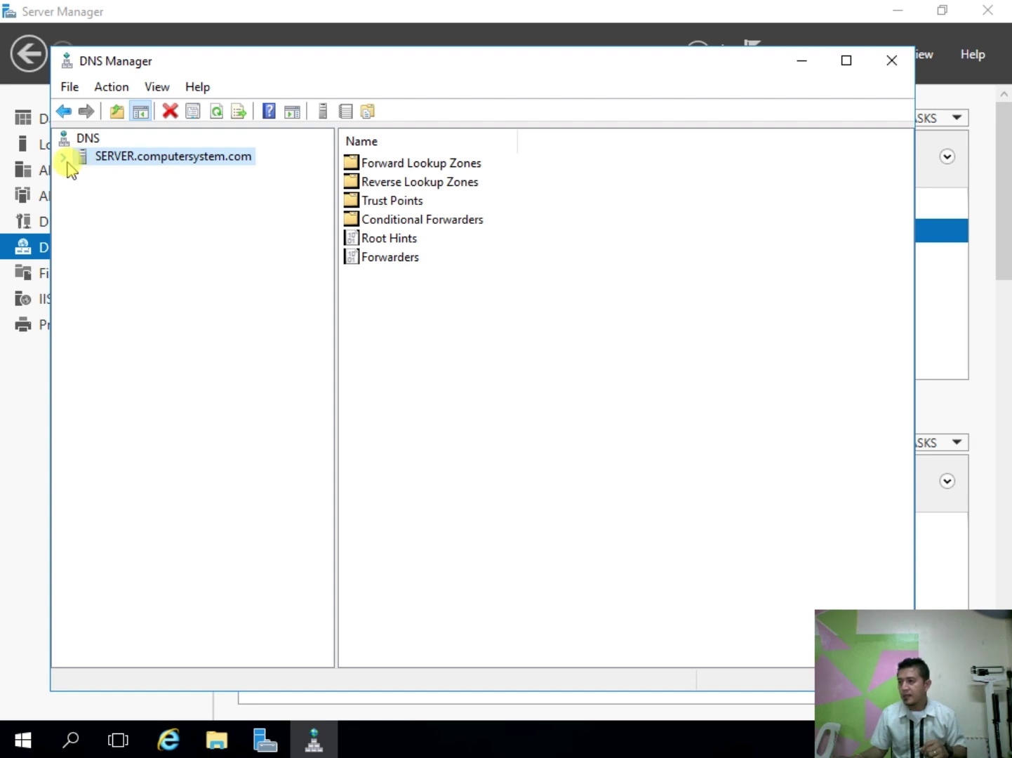
left_click(65, 158)
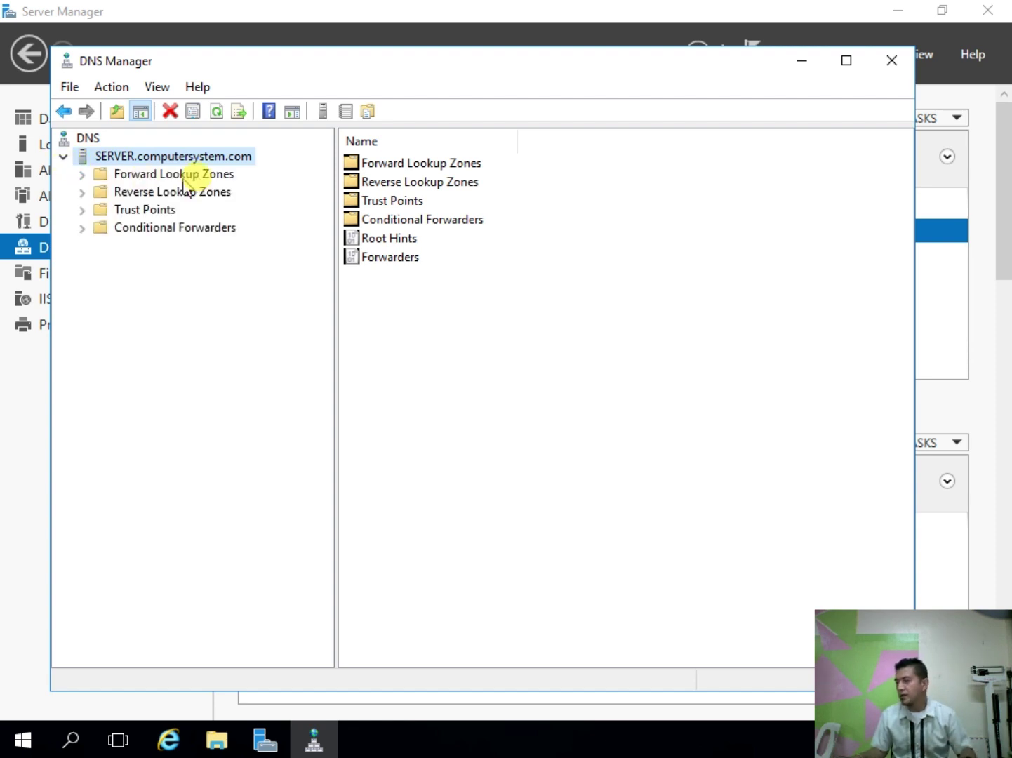
left_click(82, 175)
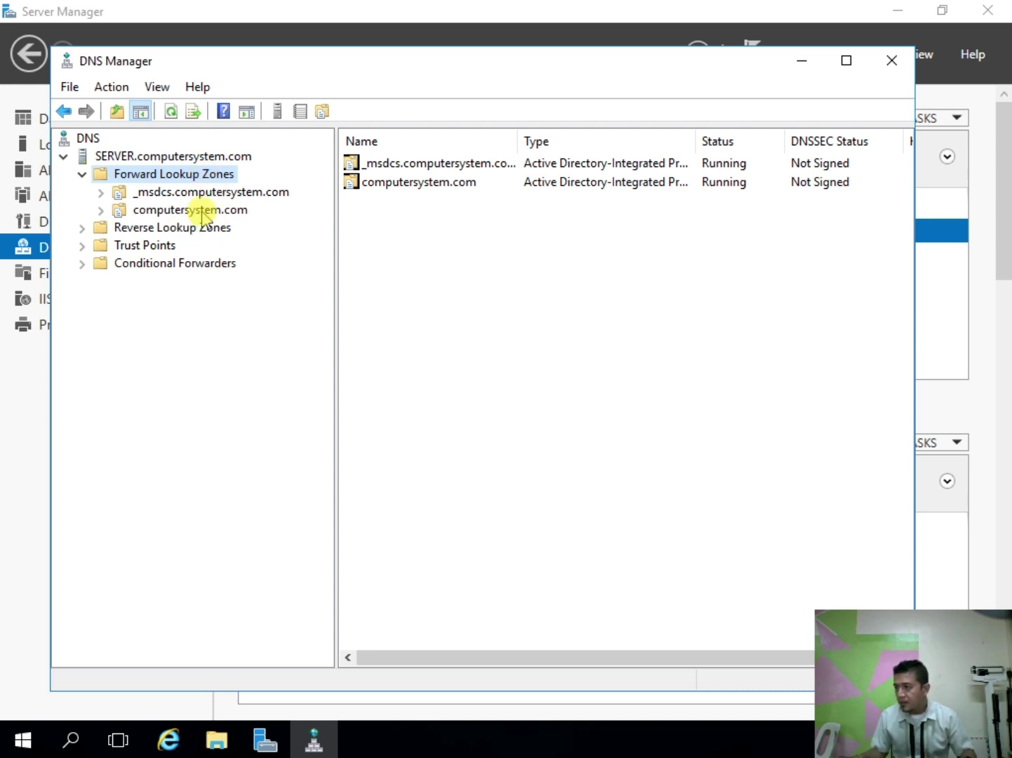
Step: List the computersystem.com records and open the server Host (A) record at 192.168.1.1
left_click(203, 212)
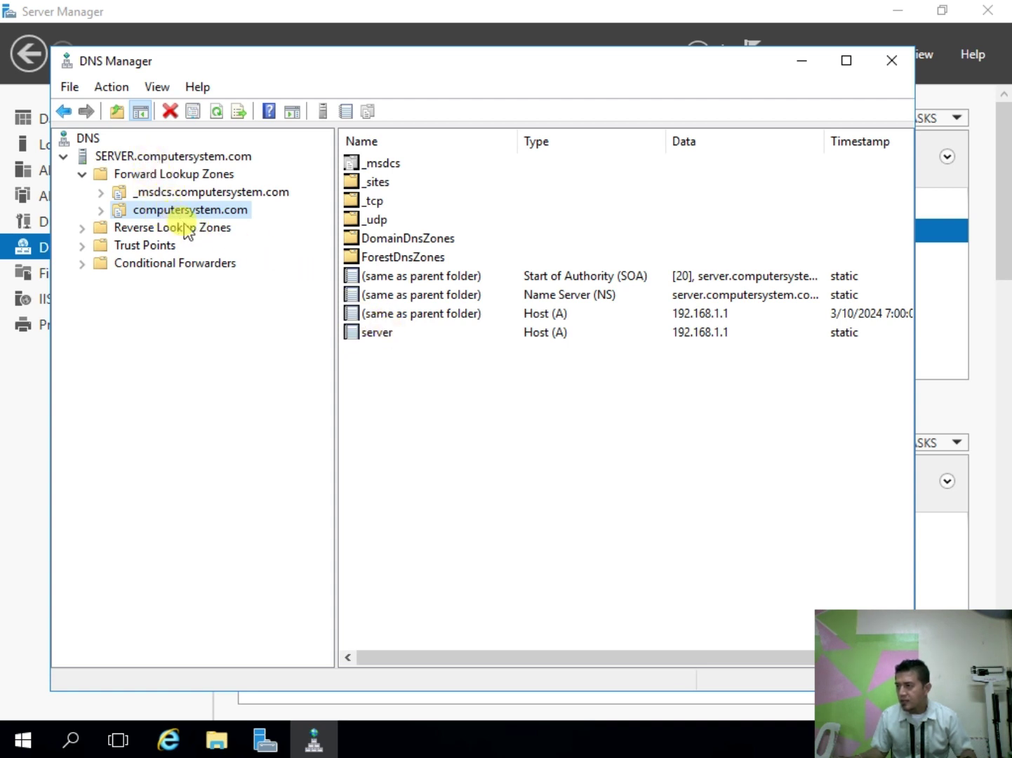
left_click_drag(514, 423, 471, 149)
left_click(586, 370)
left_click_drag(605, 434, 547, 144)
left_click(536, 379)
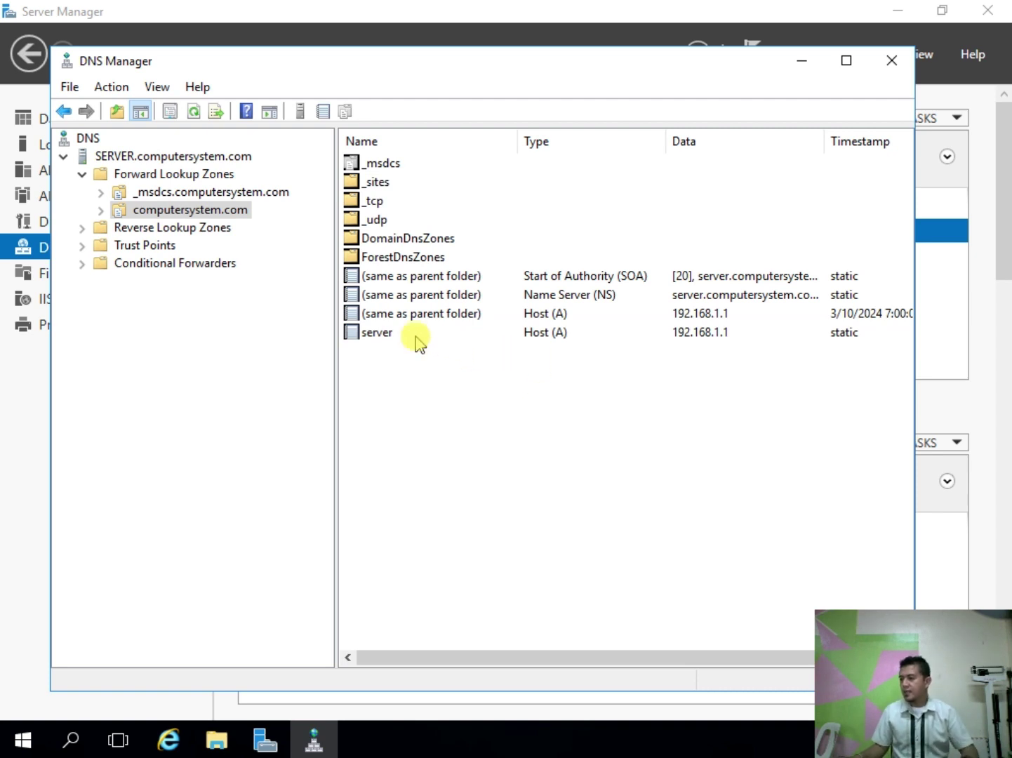
left_click(393, 337)
left_click(385, 339)
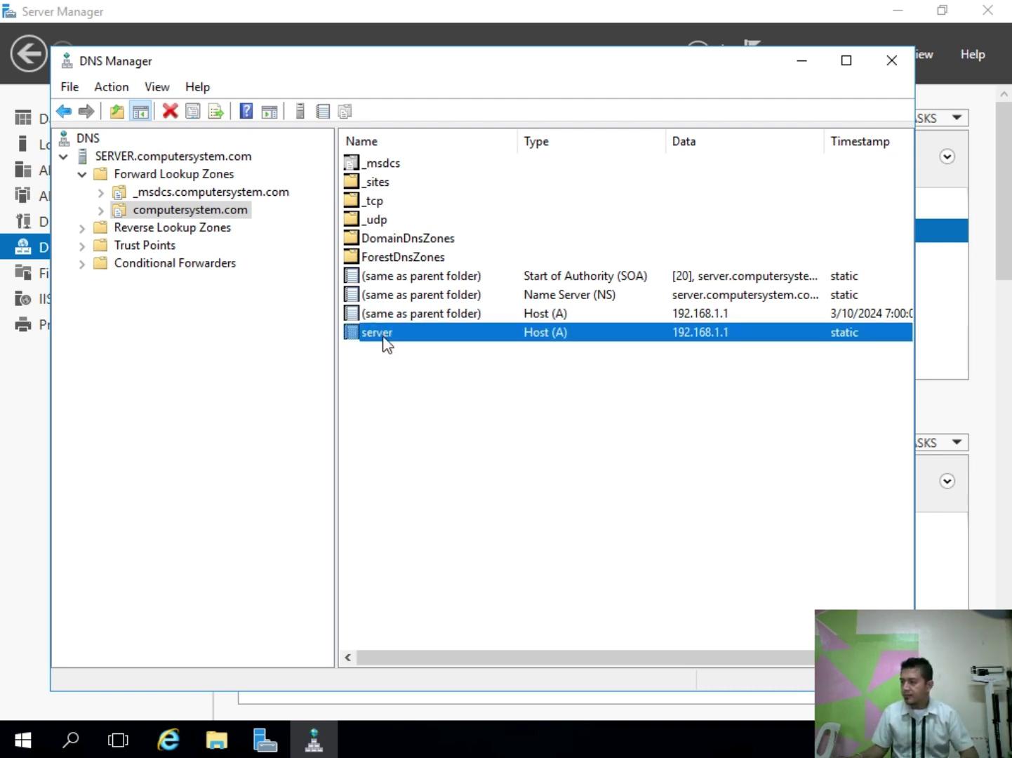
double_click(384, 339)
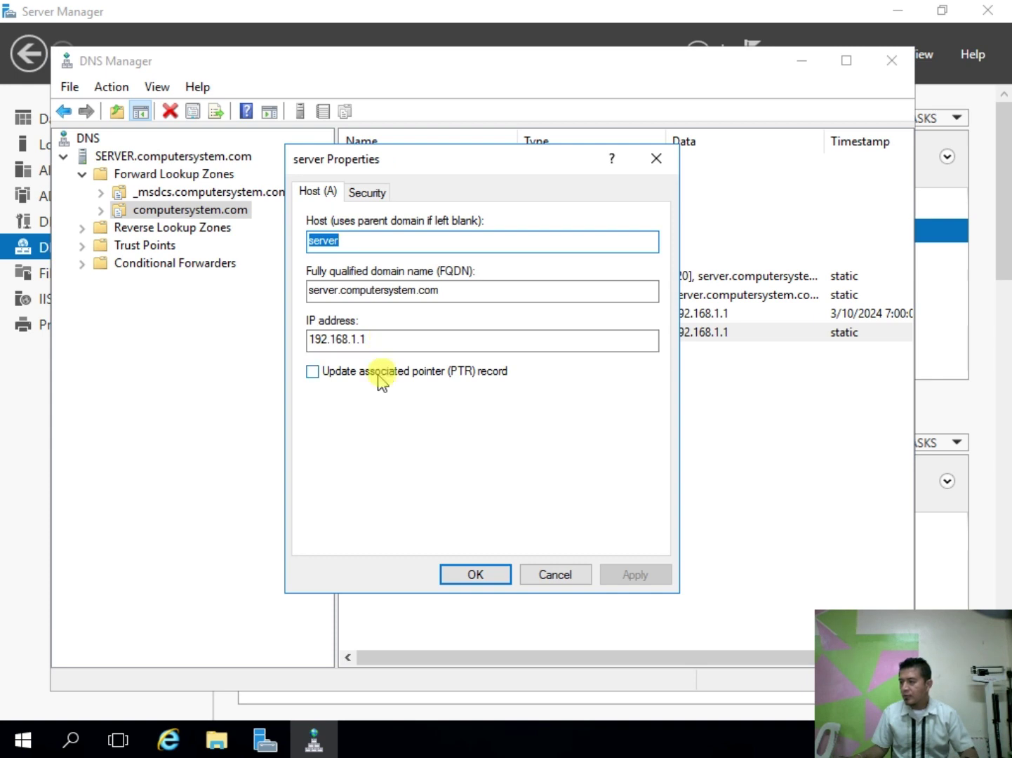
Step: Tick Update associated pointer (PTR) record, apply, and dismiss the missing reverse zone warning
left_click(311, 371)
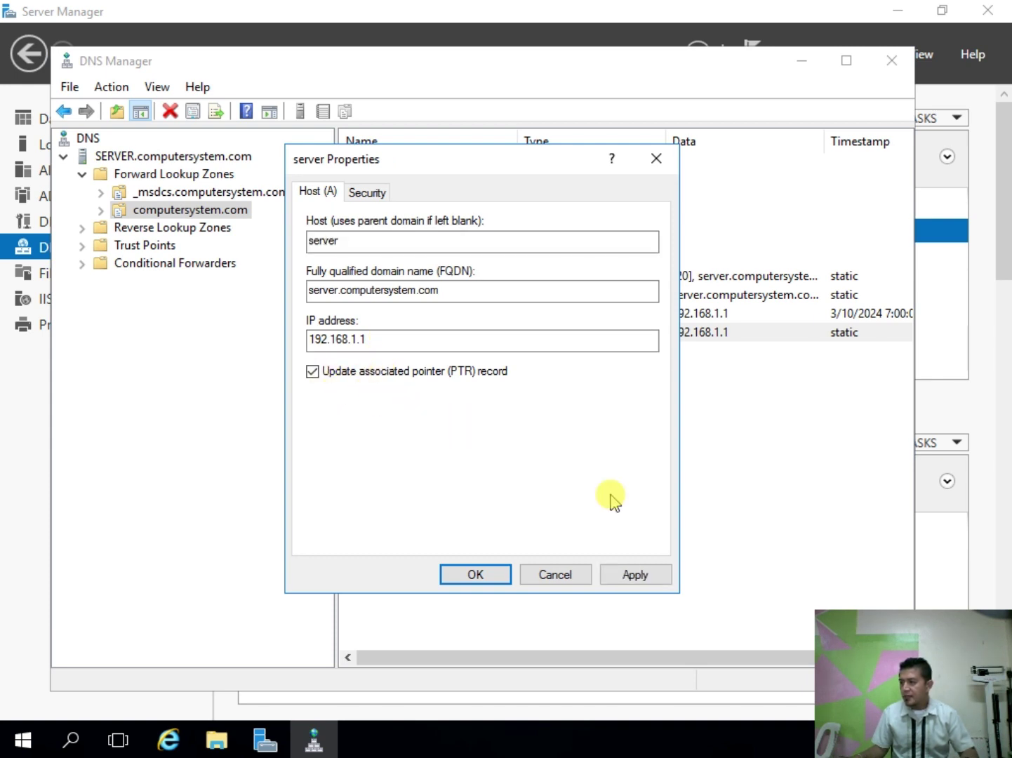
left_click(639, 577)
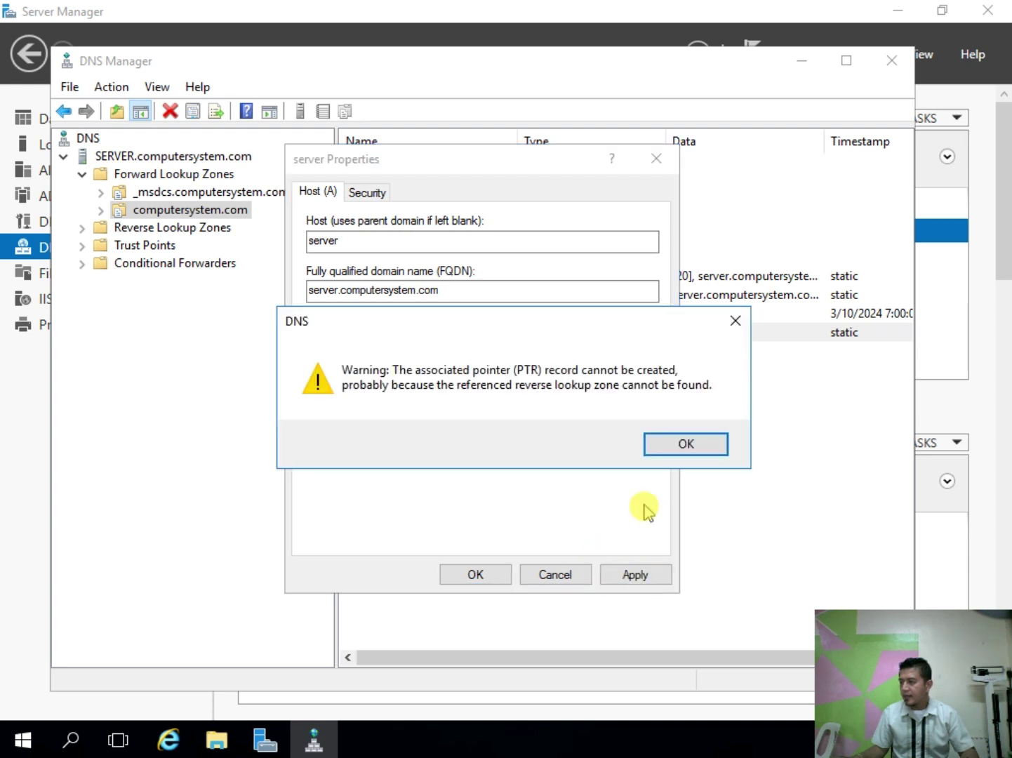
left_click(670, 449)
left_click(489, 577)
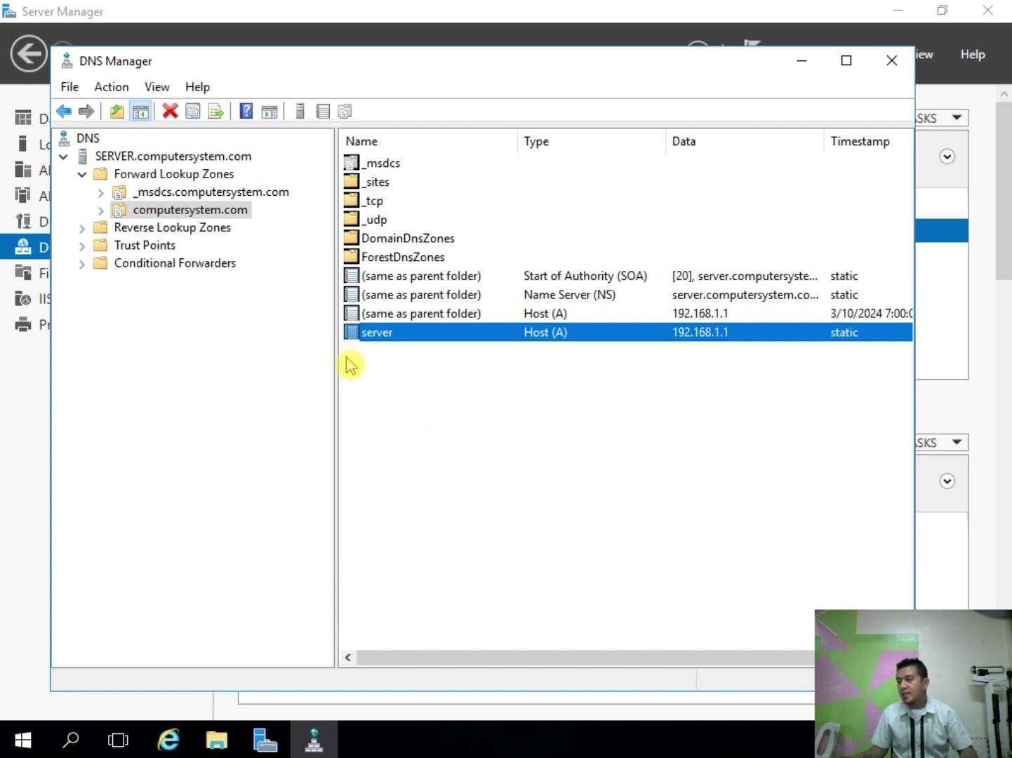
Step: Inspect the Forward and Reverse Lookup Zones in the DNS Manager tree
left_click(82, 174)
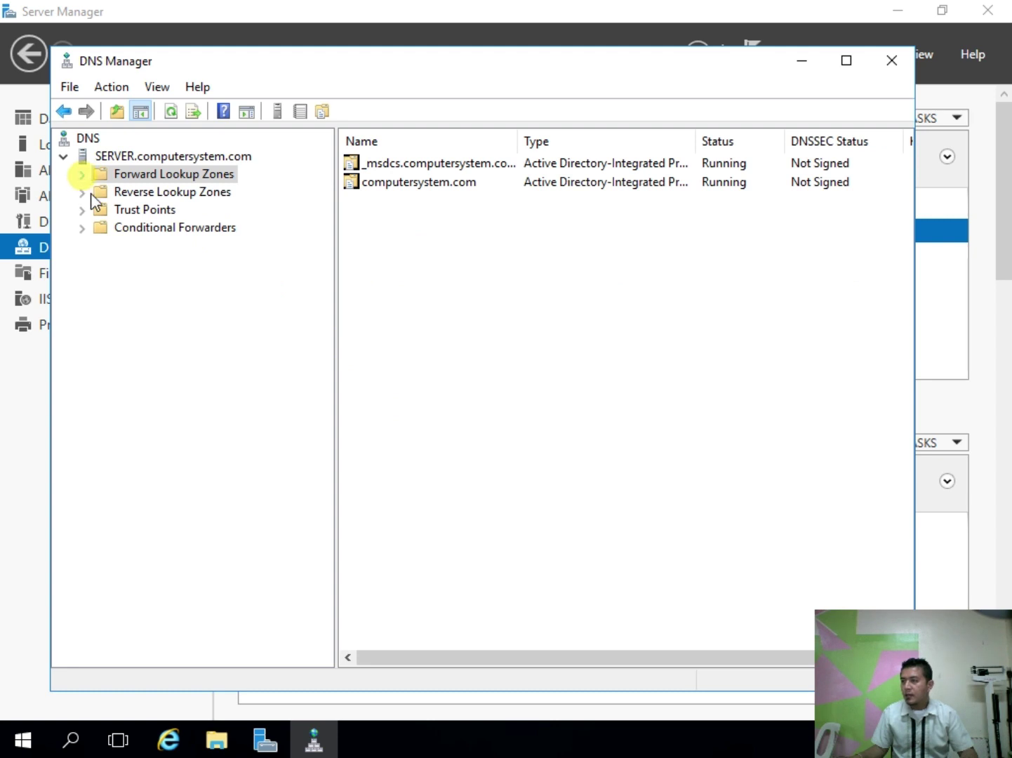
left_click(82, 193)
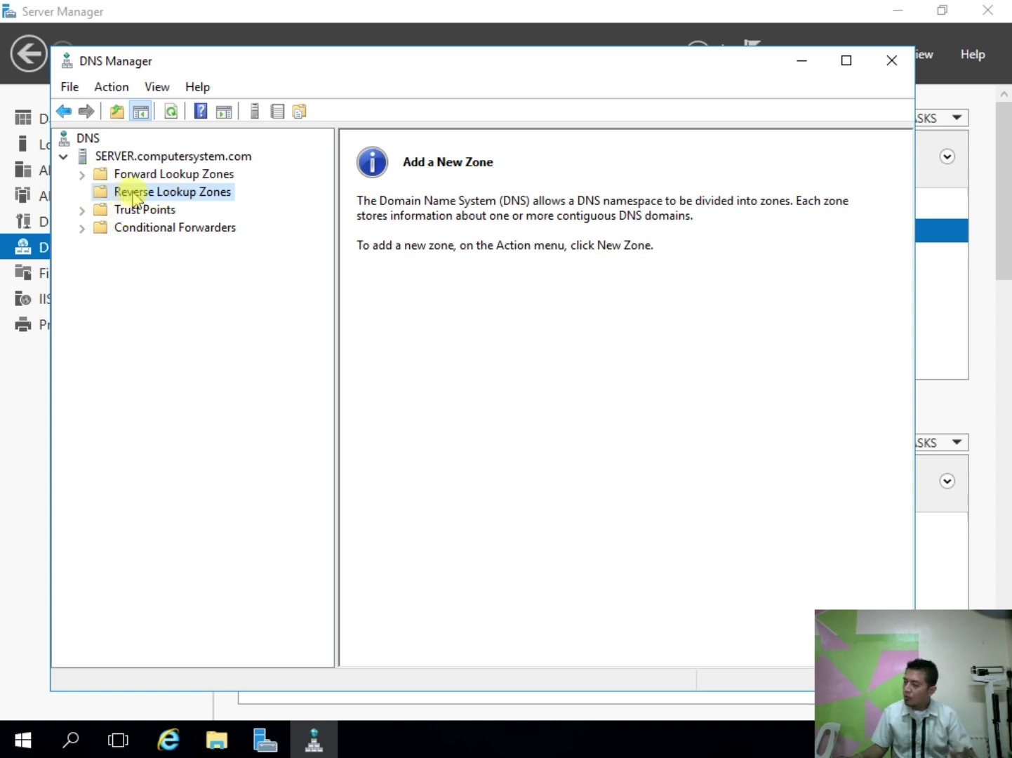
left_click(83, 174)
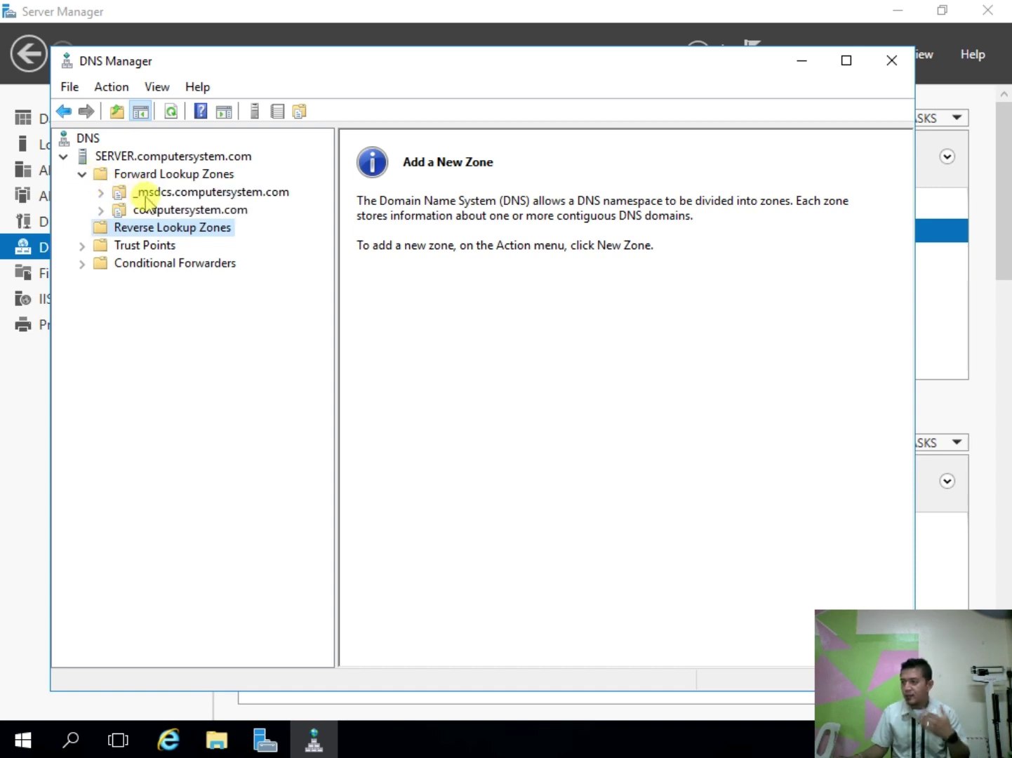
left_click(82, 174)
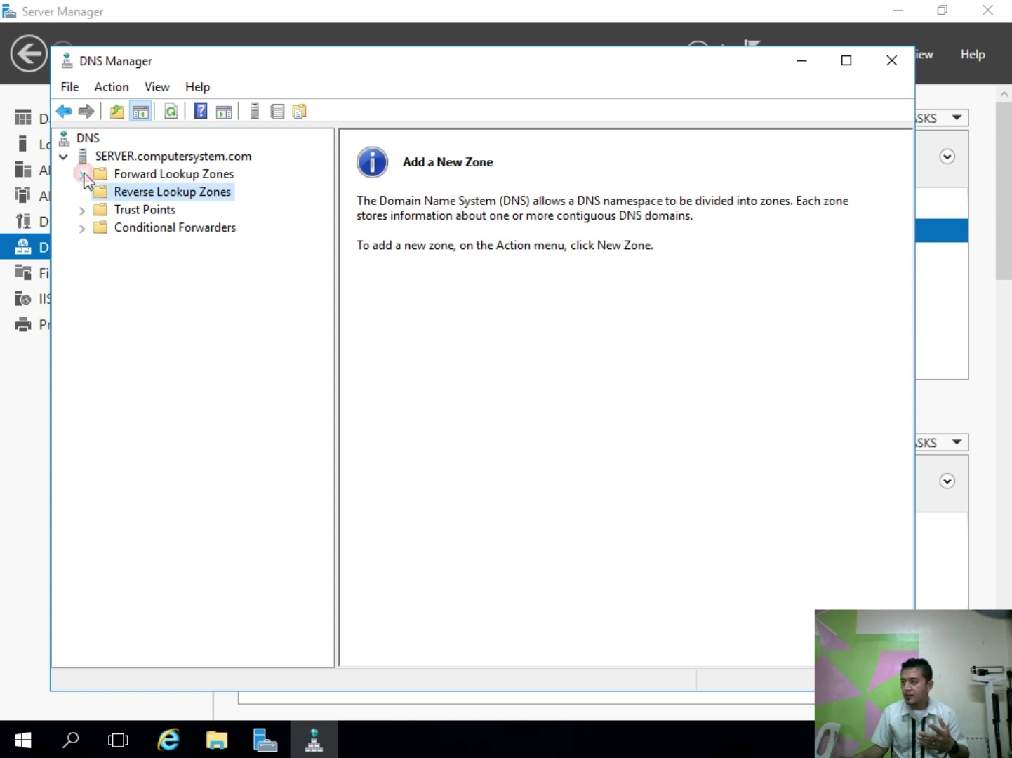
Step: Start a new primary, AD-stored IPv4 reverse zone replicated to all domain DNS servers
left_click(153, 199)
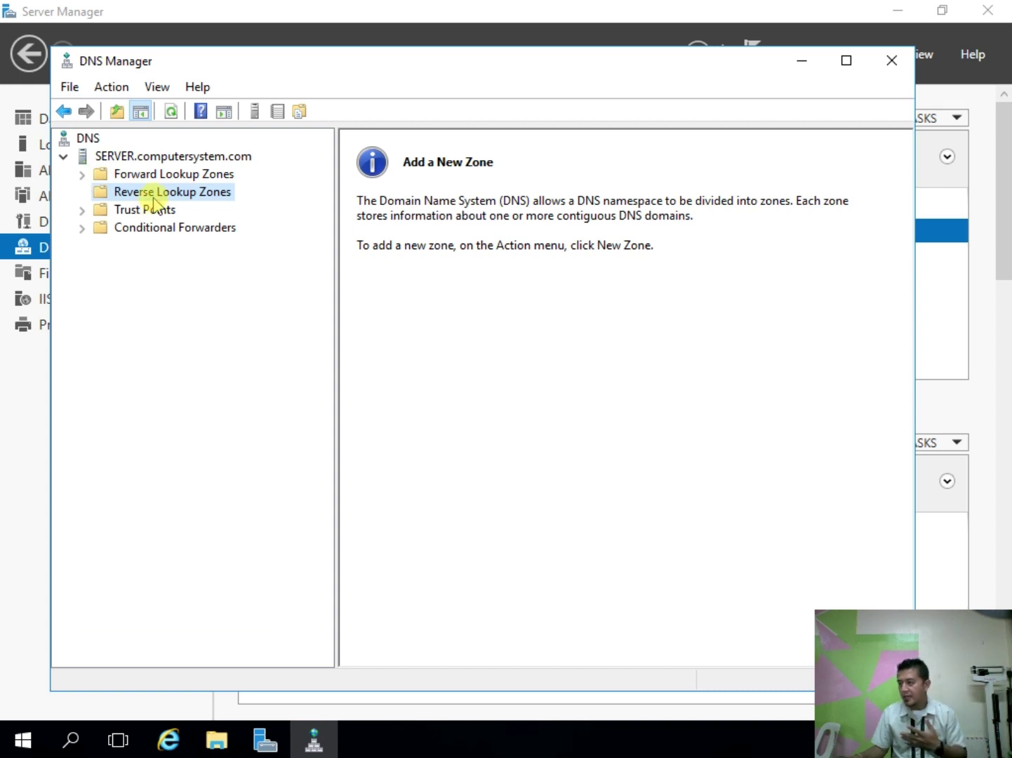
right_click(153, 199)
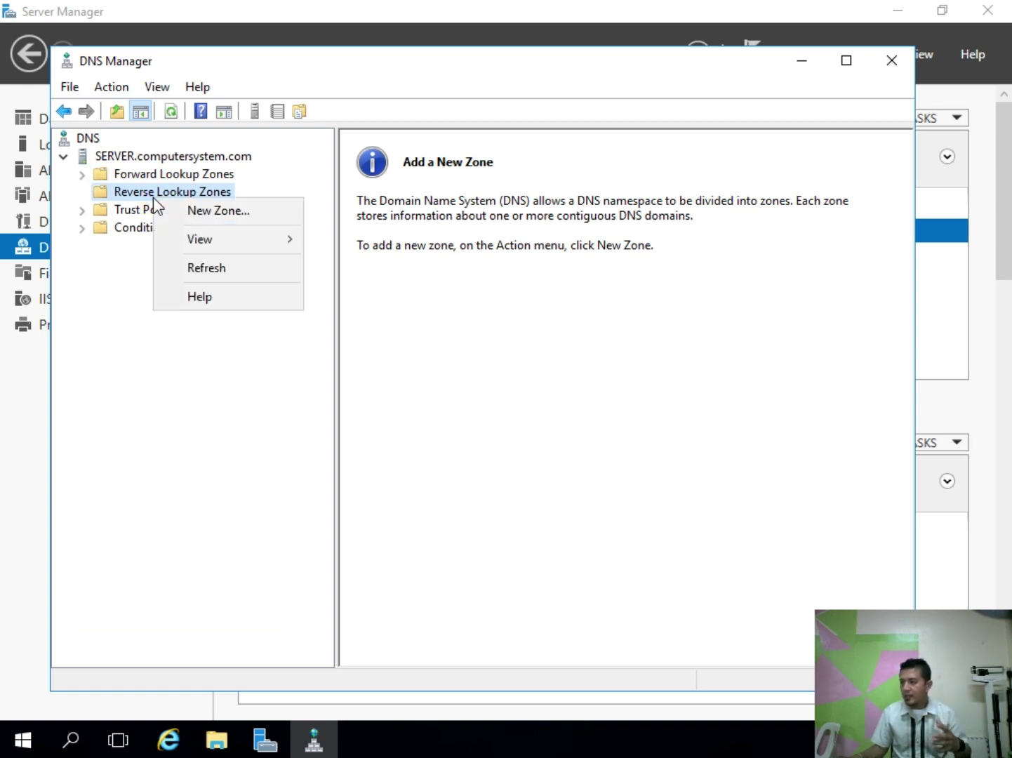
left_click(219, 212)
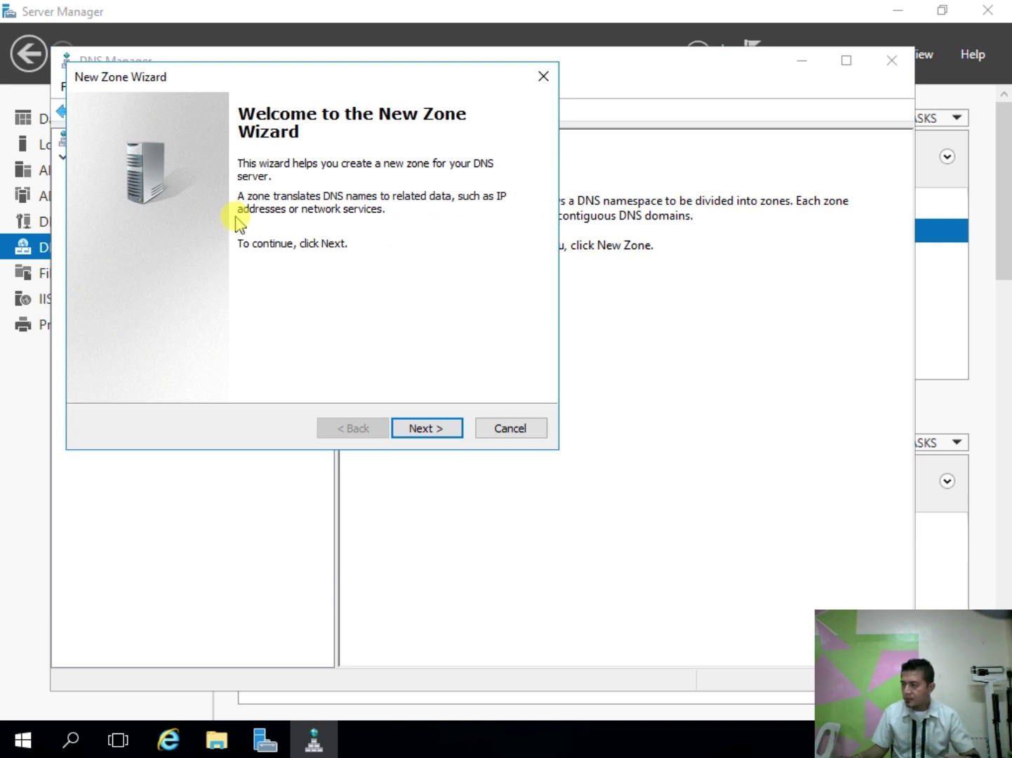
left_click(431, 436)
left_click(430, 435)
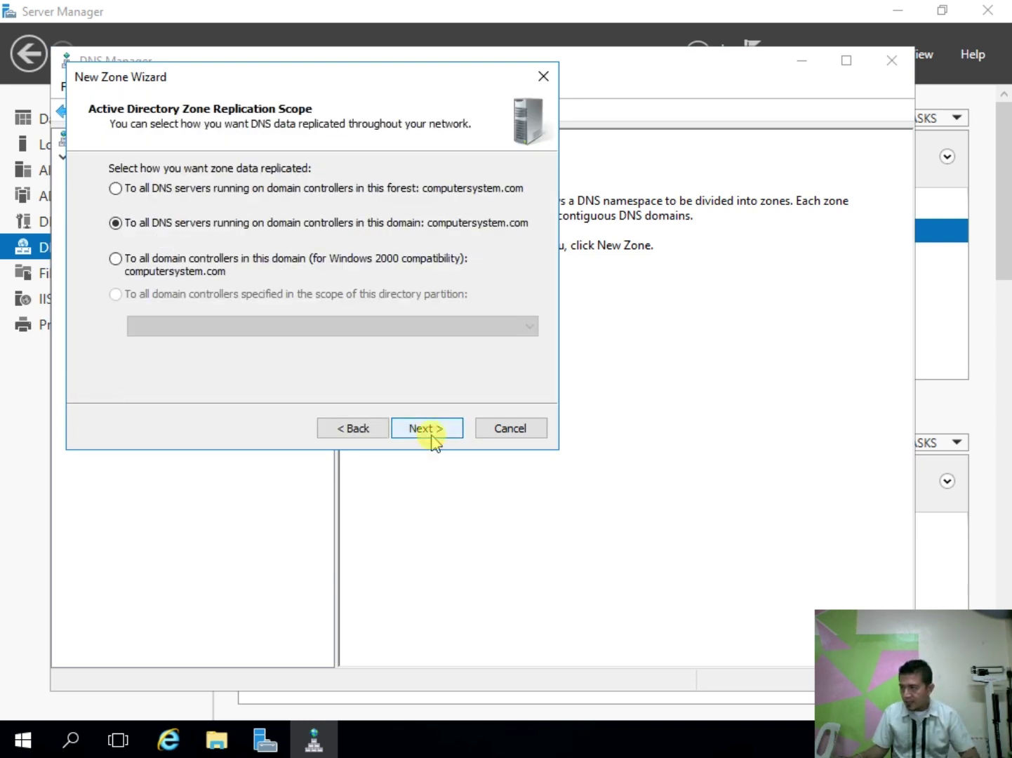
left_click(431, 435)
left_click(431, 435)
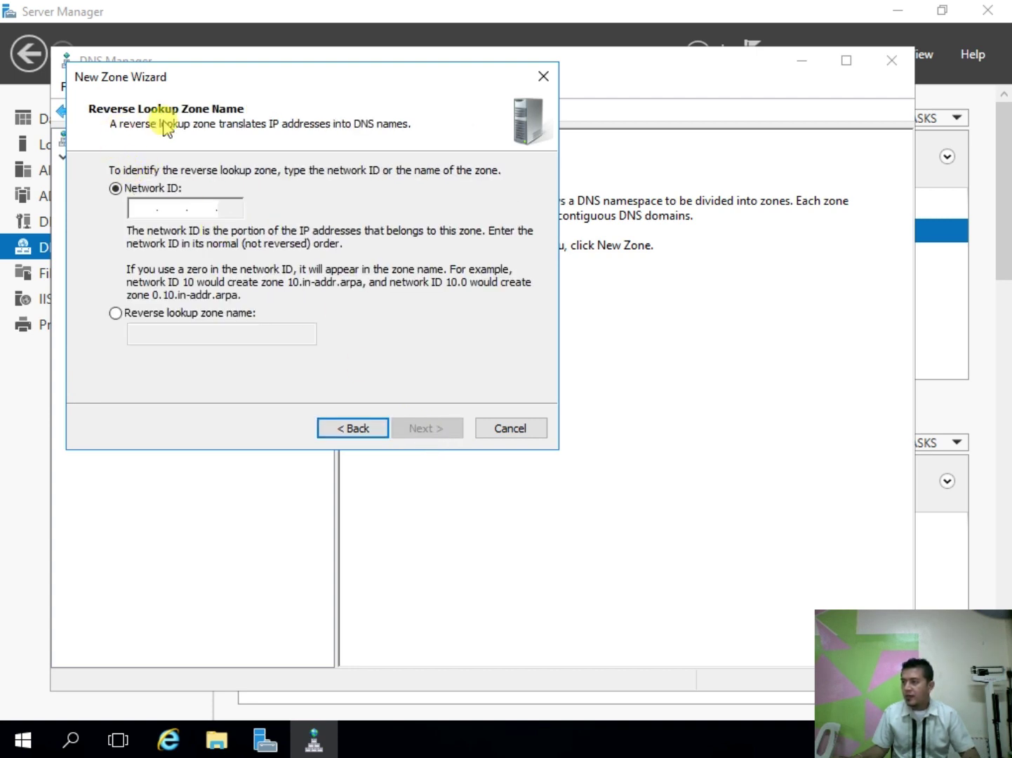
Step: Enter network ID 192.168.1 and finish the zone with default dynamic updates
left_click(152, 203)
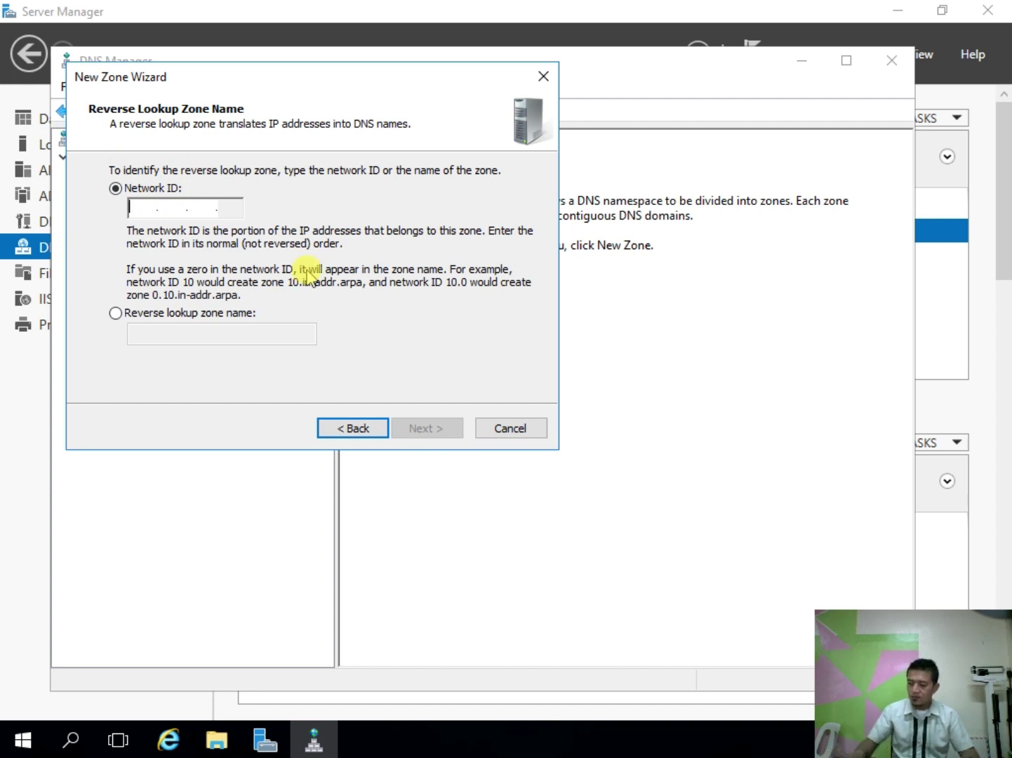
type("192 .168 .")
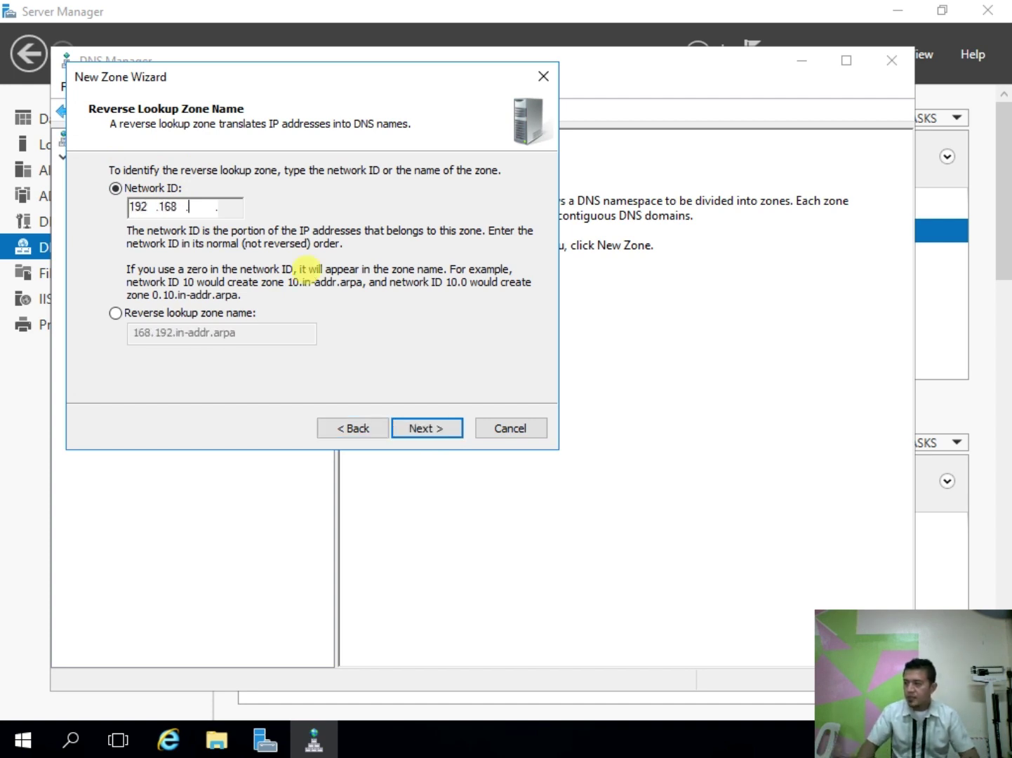
type("11")
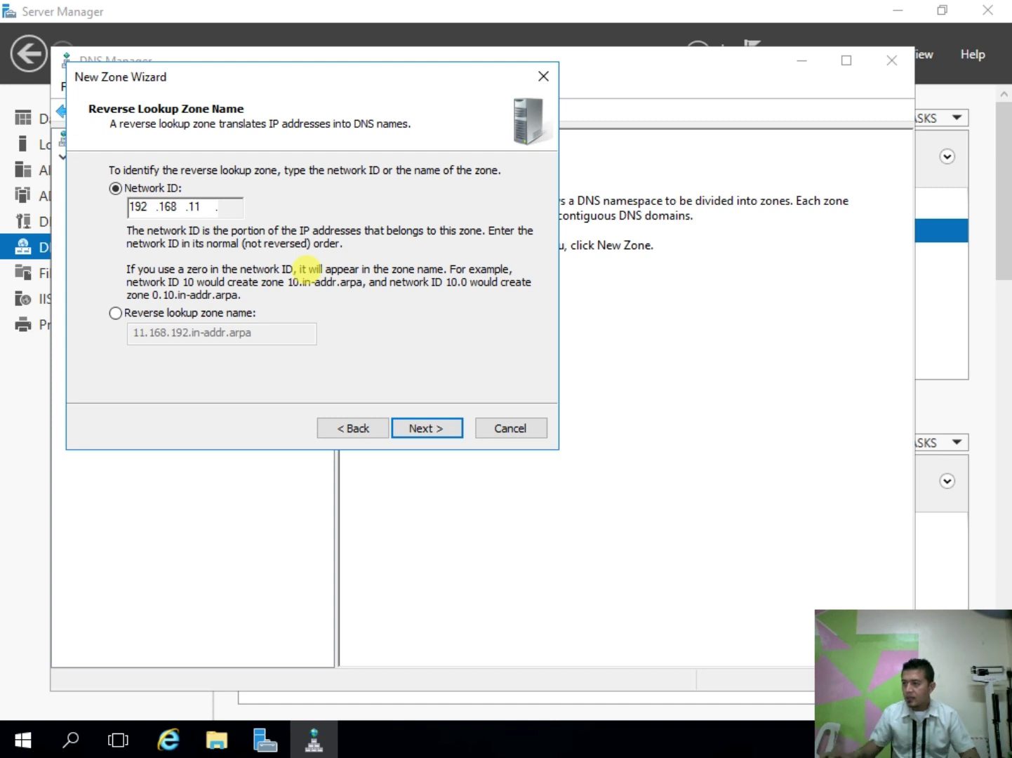
key("BackSpace")
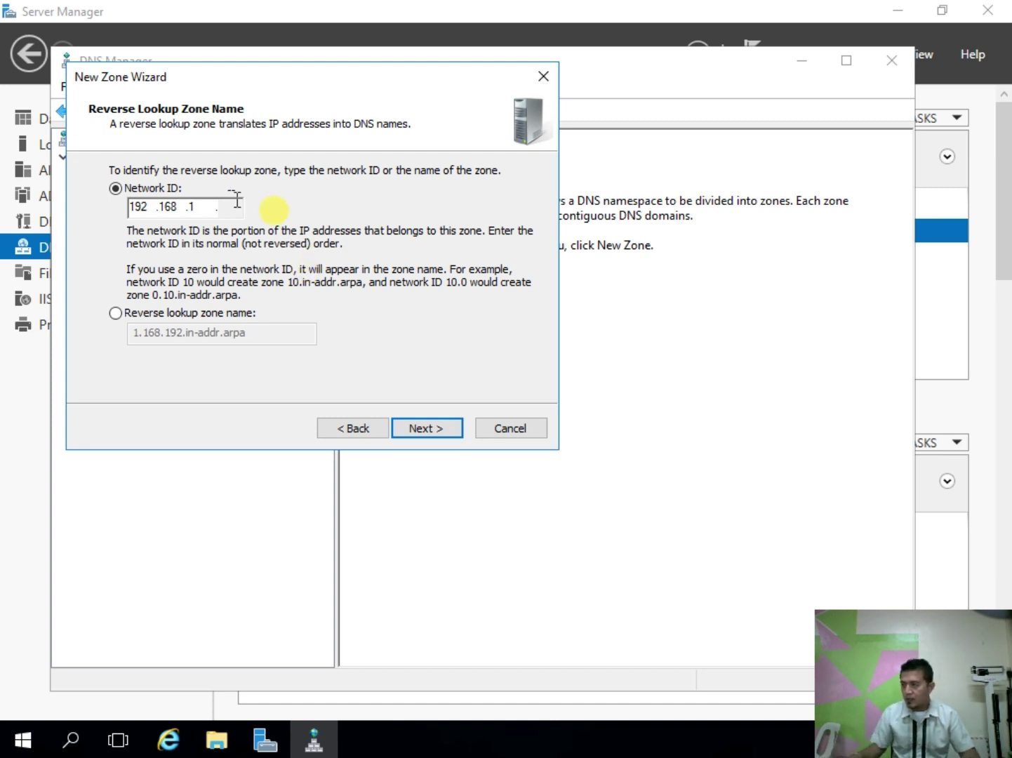
left_click(228, 210)
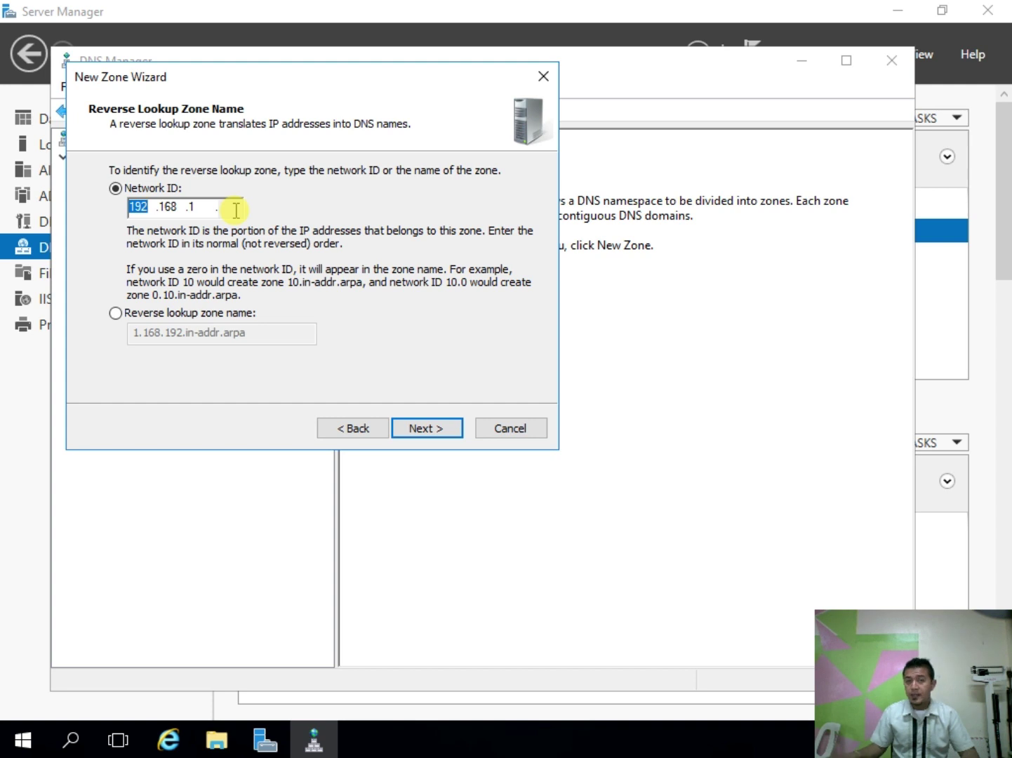
left_click(444, 429)
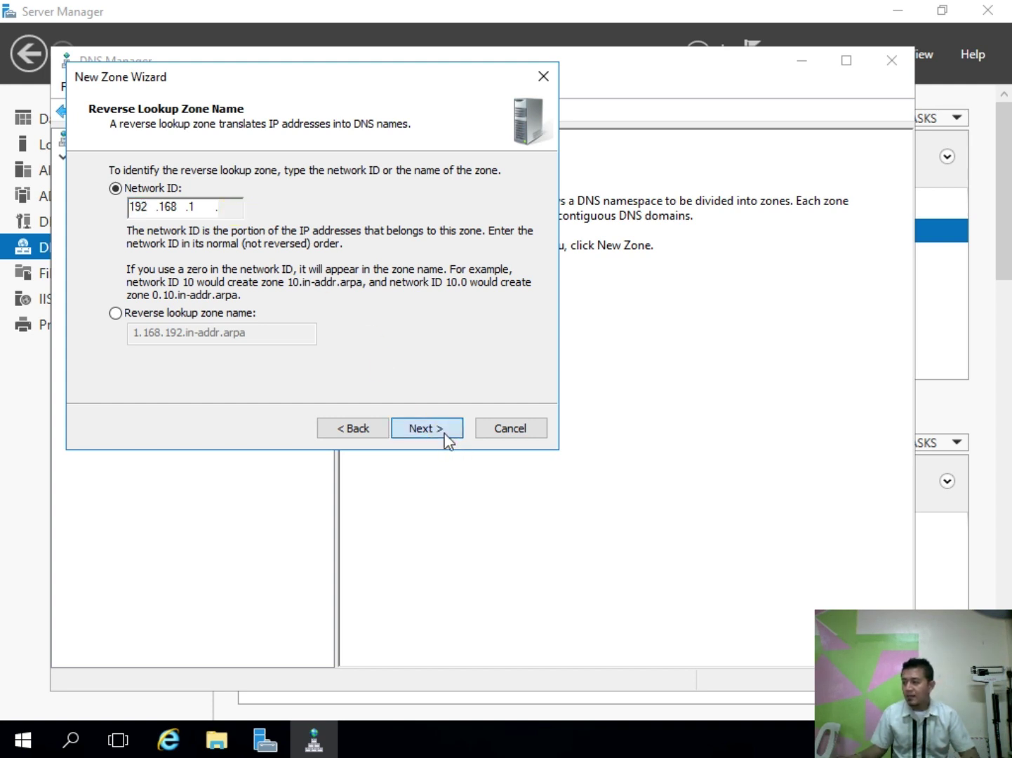
left_click(445, 433)
left_click(444, 433)
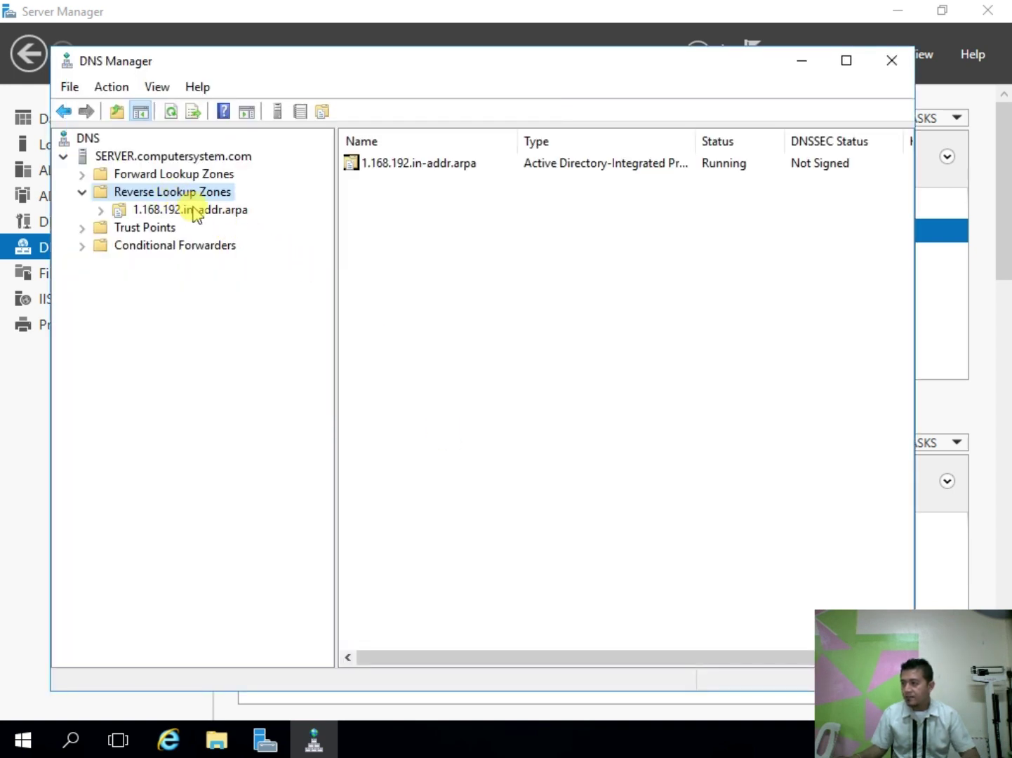
Step: Start a new PTR record in 1.168.192.in-addr.arpa with host IP 192.168.1.1
left_click(193, 211)
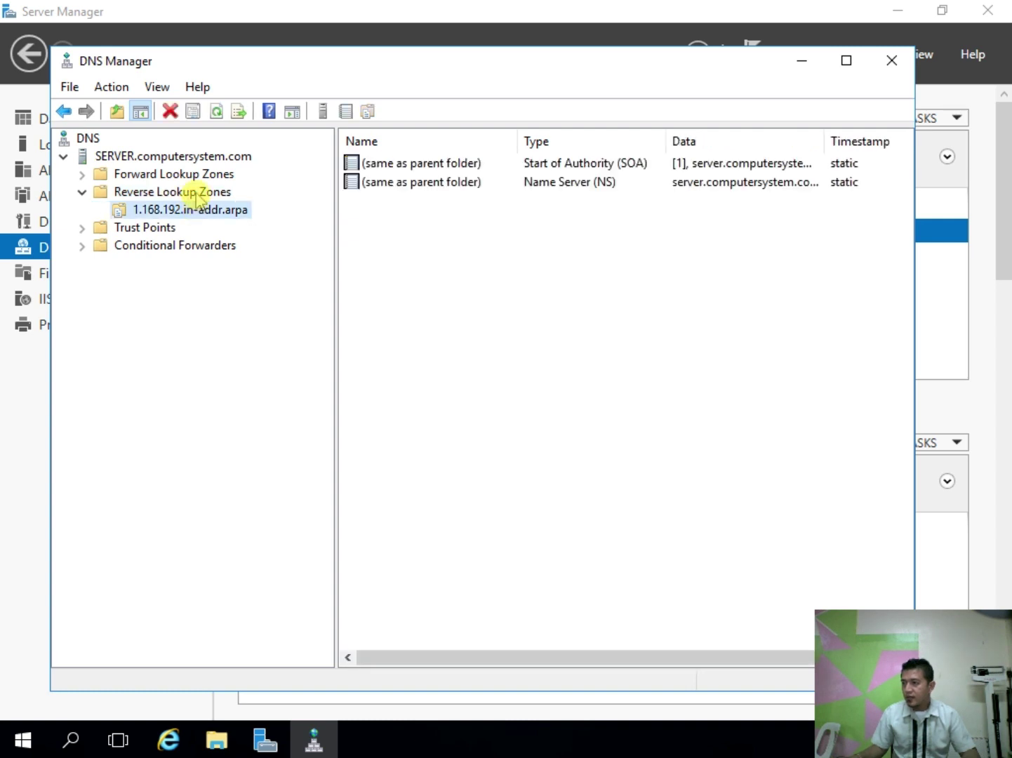
left_click(196, 193)
left_click(214, 209)
right_click(214, 208)
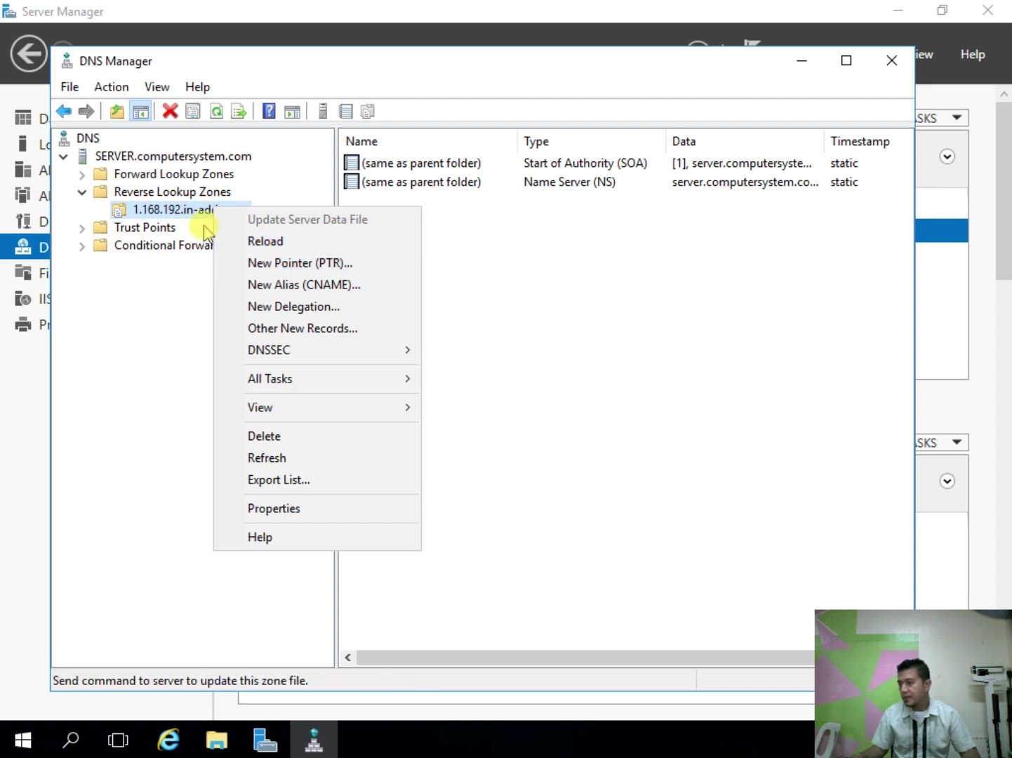
right_click(185, 210)
right_click(185, 210)
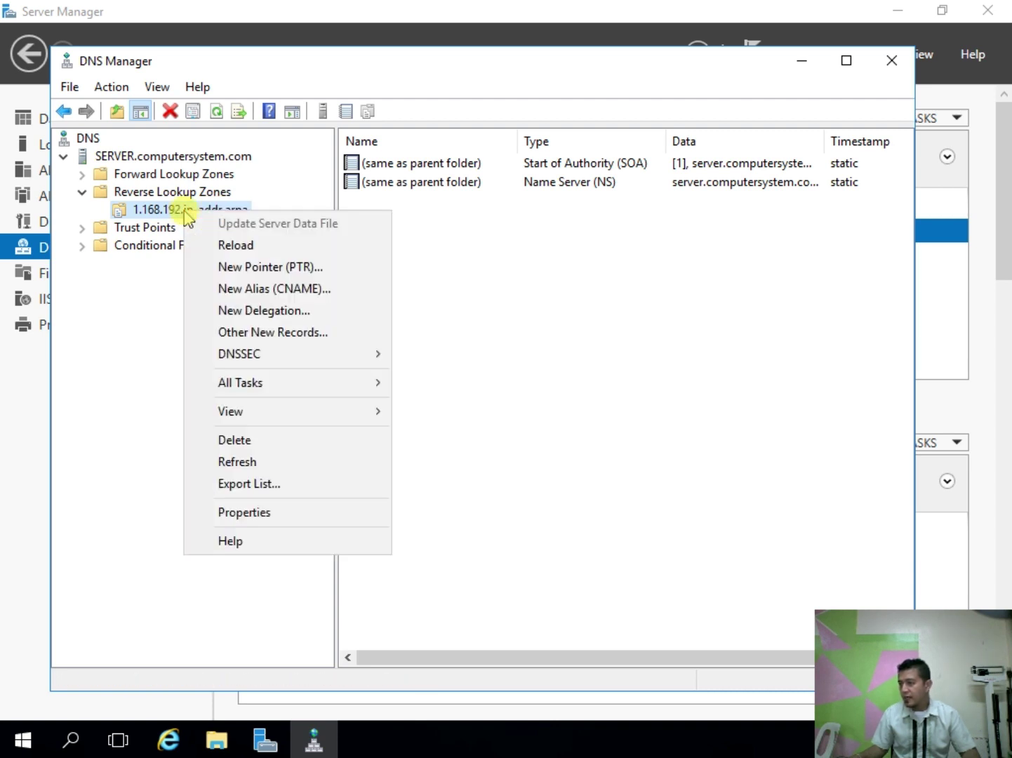
left_click(264, 270)
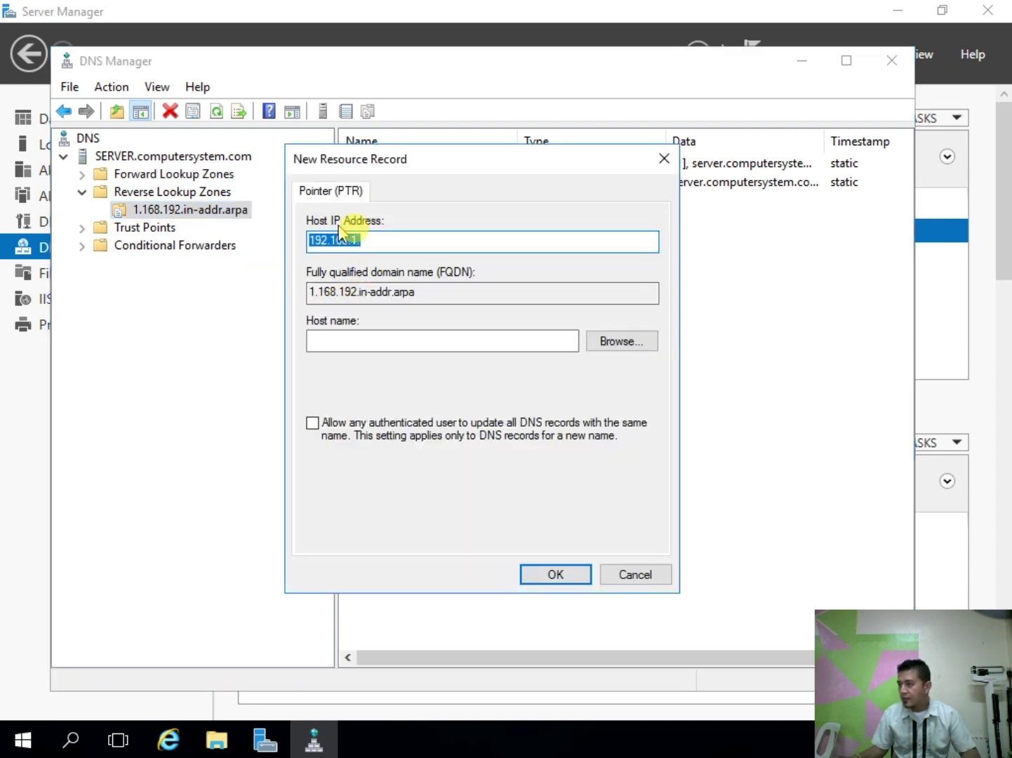
left_click(394, 238)
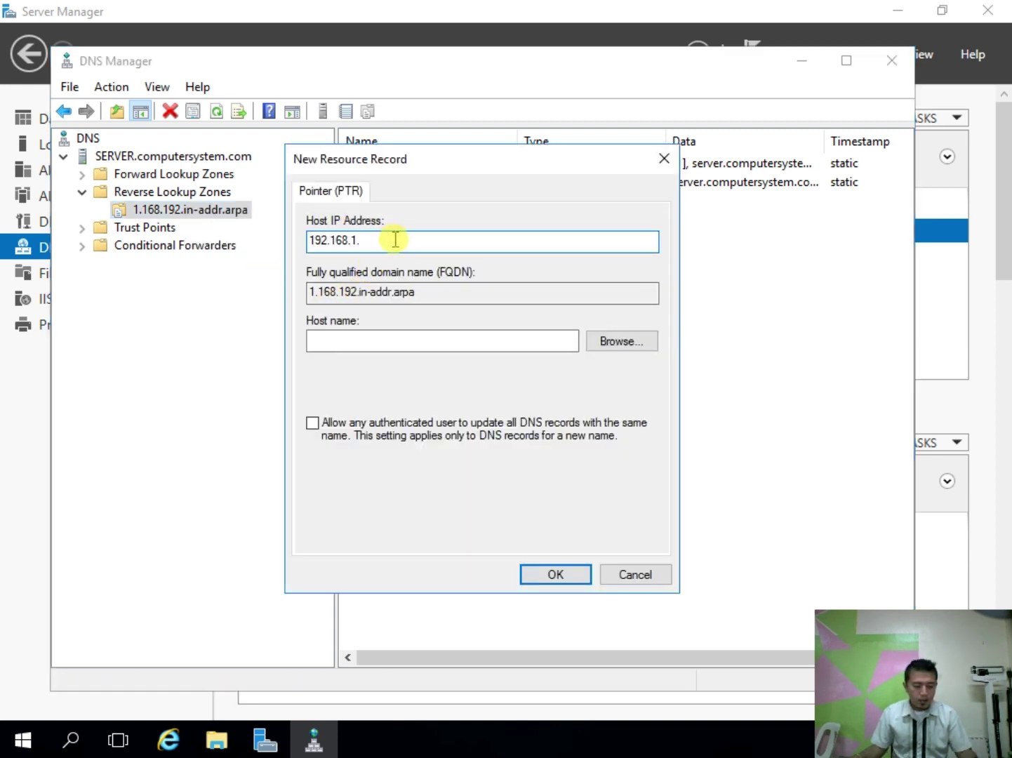
type("1")
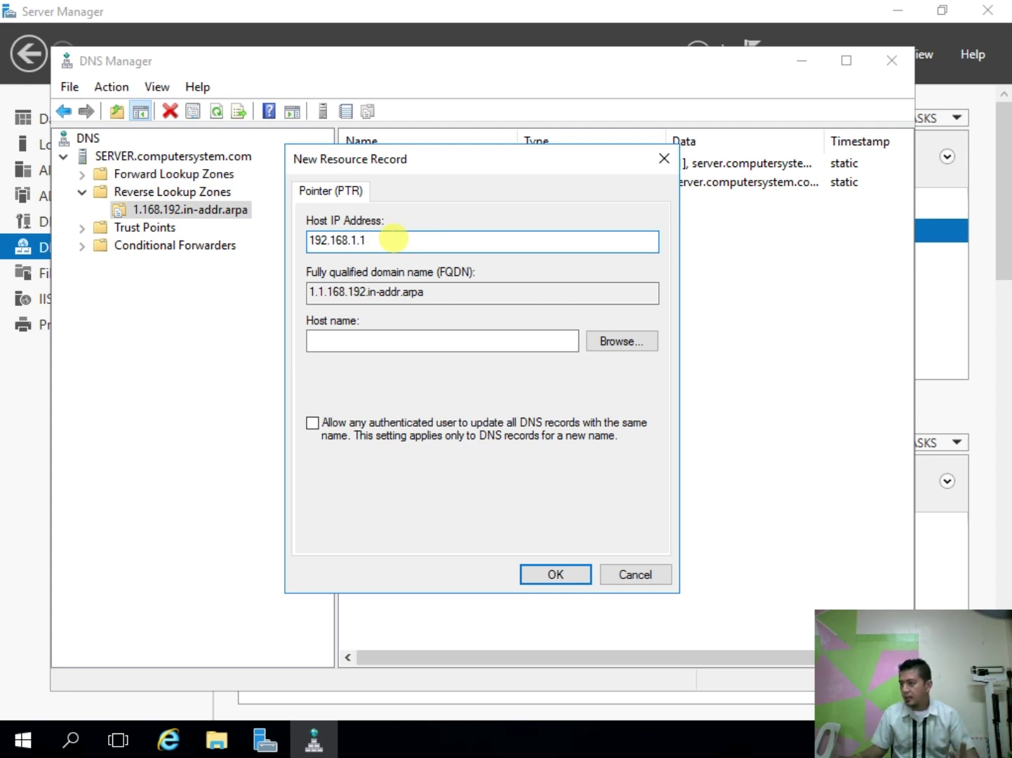
Step: Browse for the host name, listing all record types, into the computersystem.com forward zone
left_click(629, 341)
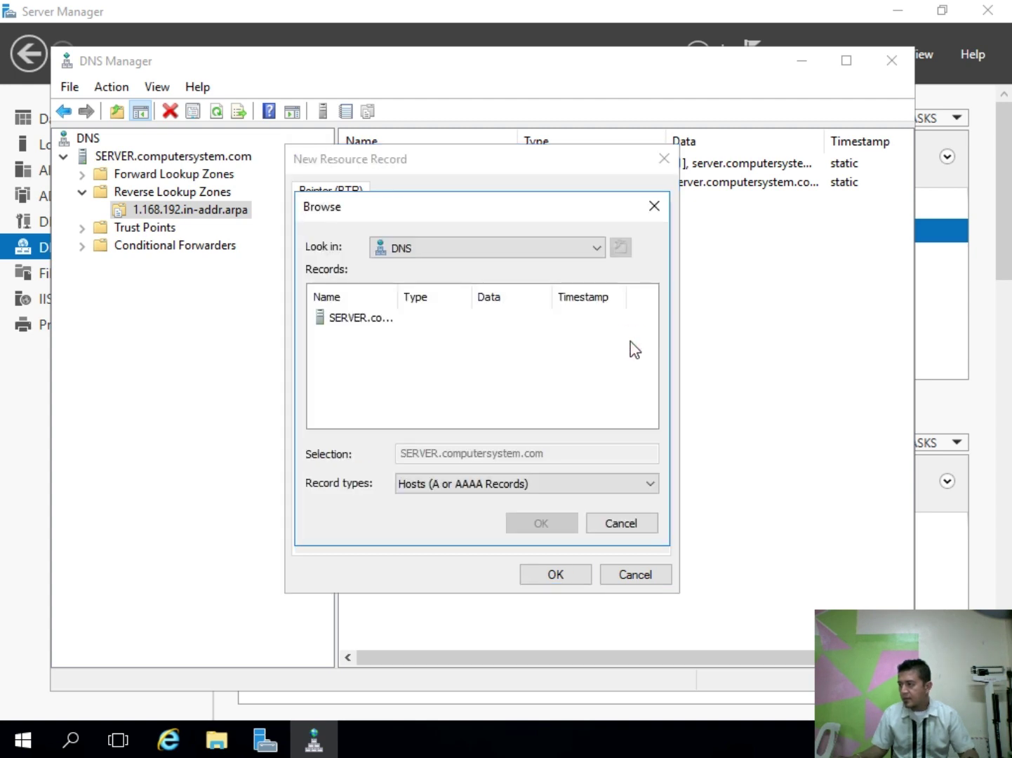
left_click(360, 318)
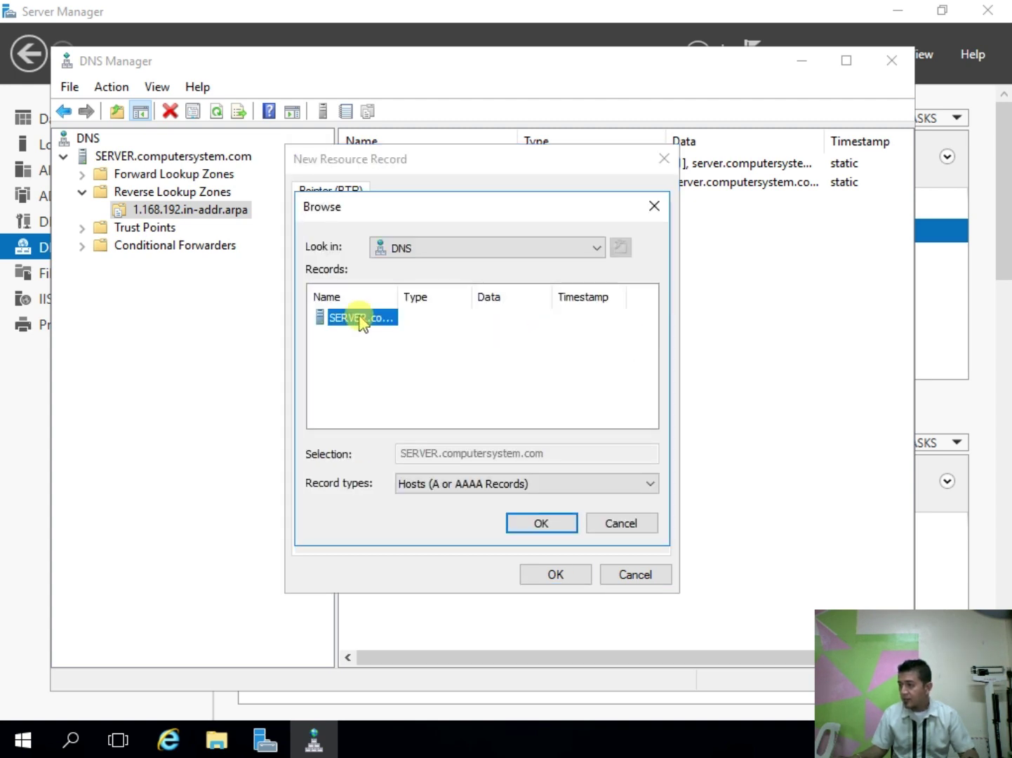
left_click(449, 484)
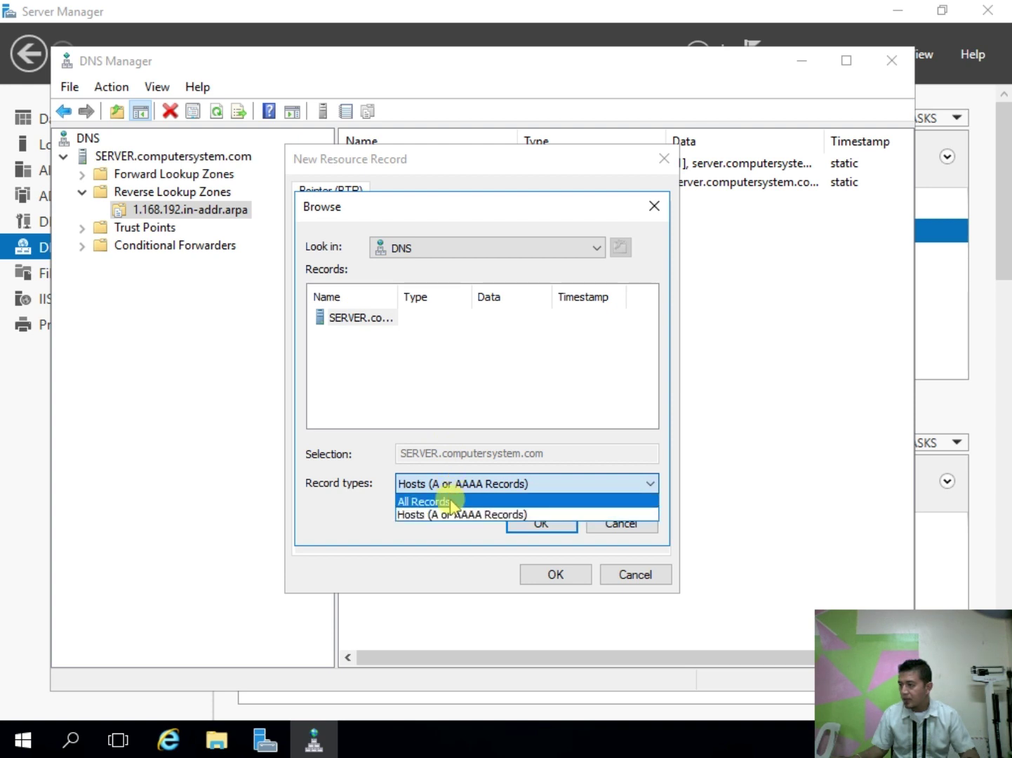
left_click(450, 499)
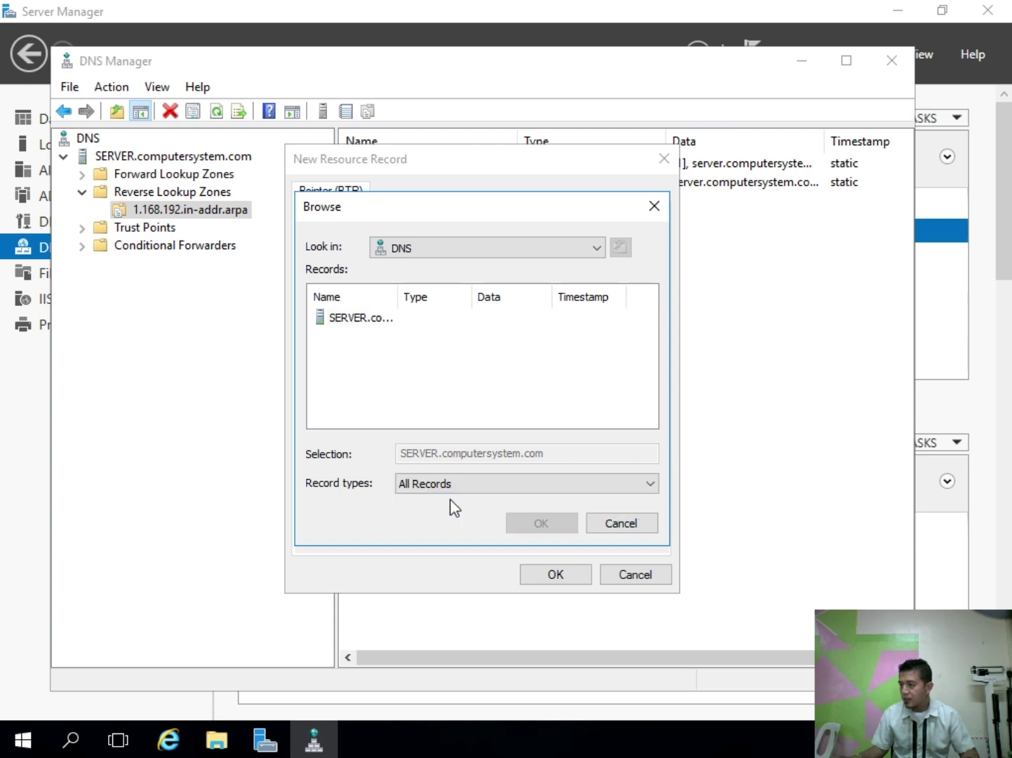
double_click(340, 319)
double_click(340, 319)
double_click(340, 321)
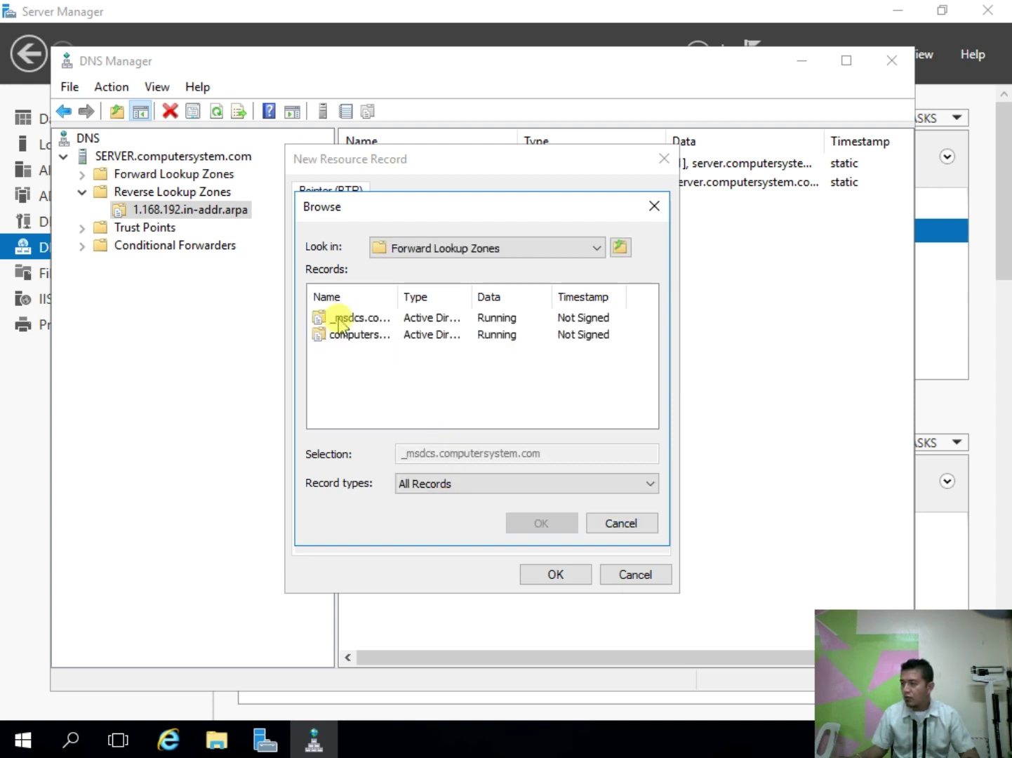
double_click(363, 340)
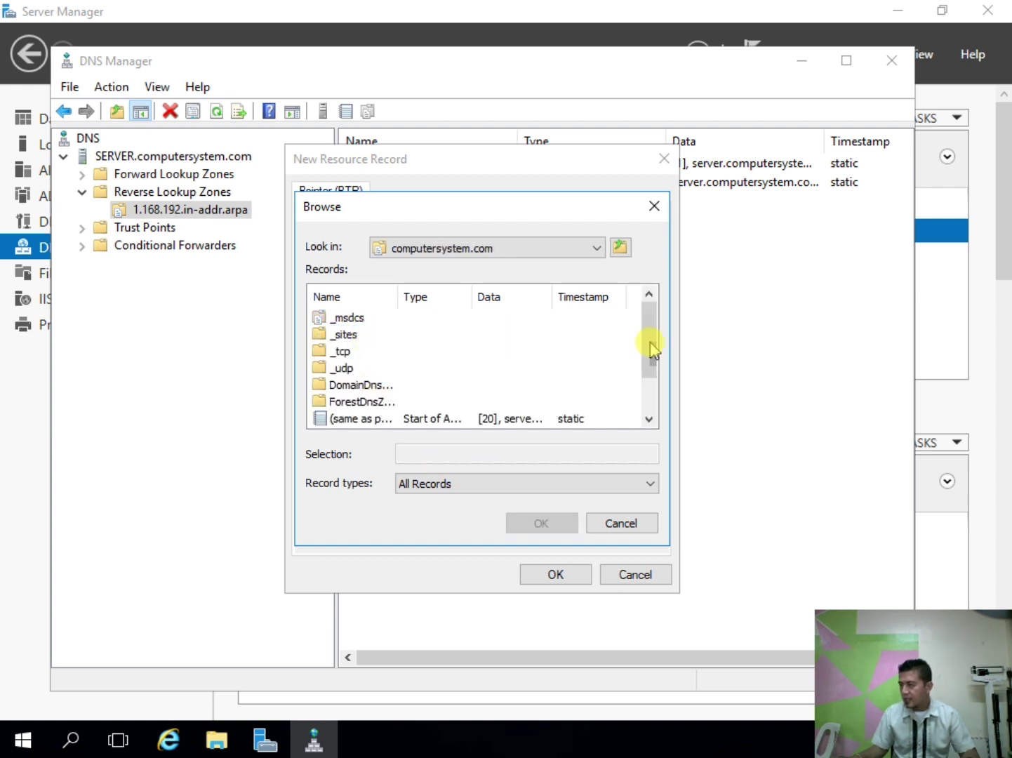
Step: Pick the computersystem.com record as target and save the 192.168.1.1 pointer
left_click_drag(651, 348, 652, 381)
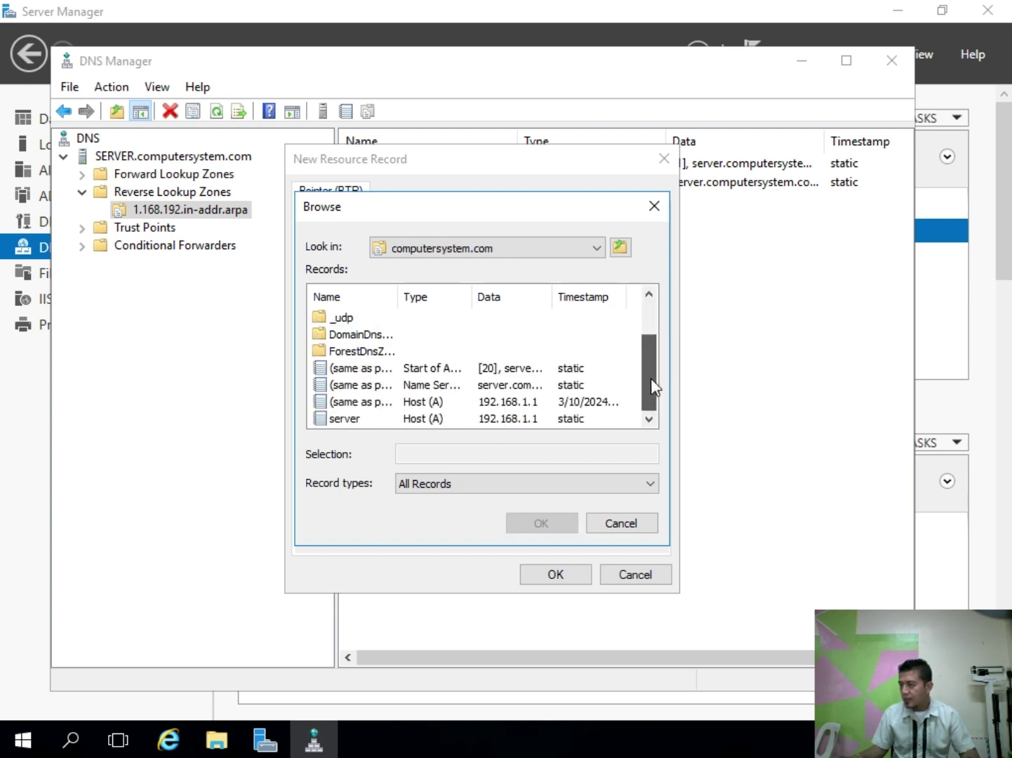
left_click(365, 369)
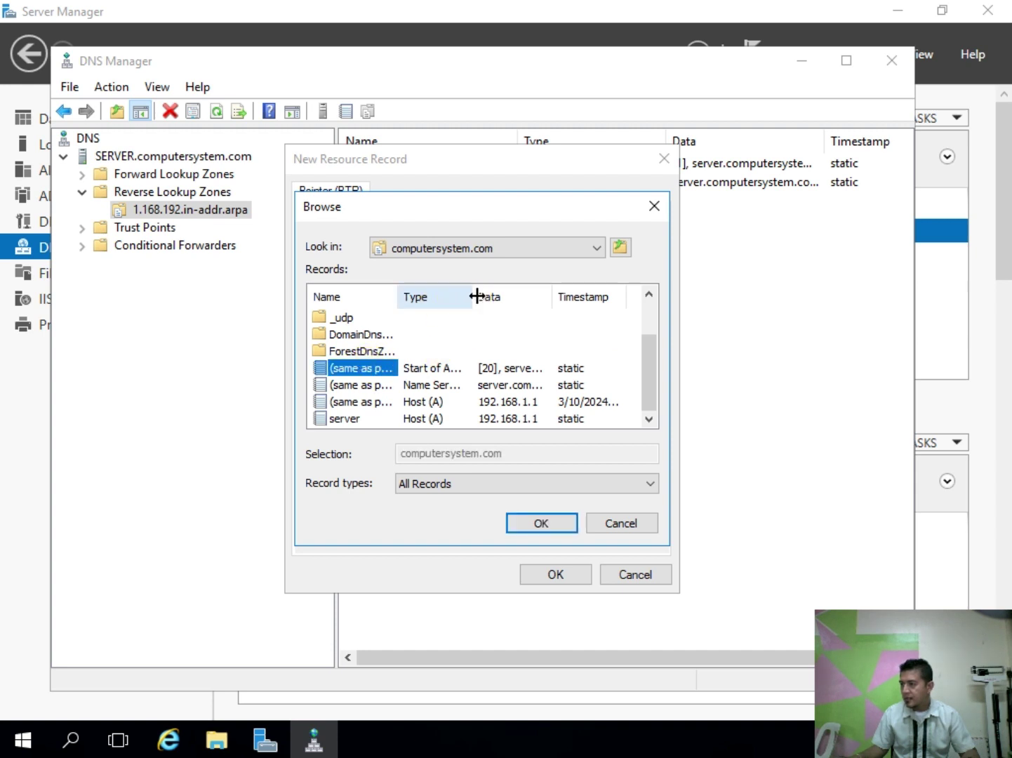
left_click_drag(476, 296, 527, 296)
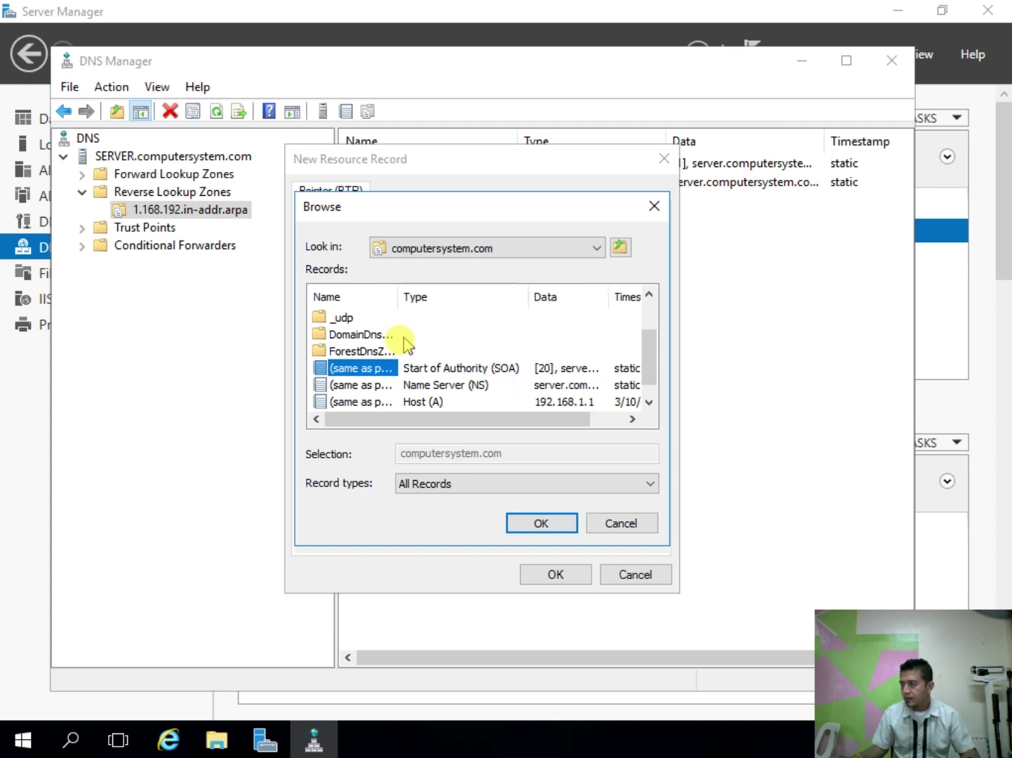
left_click(540, 522)
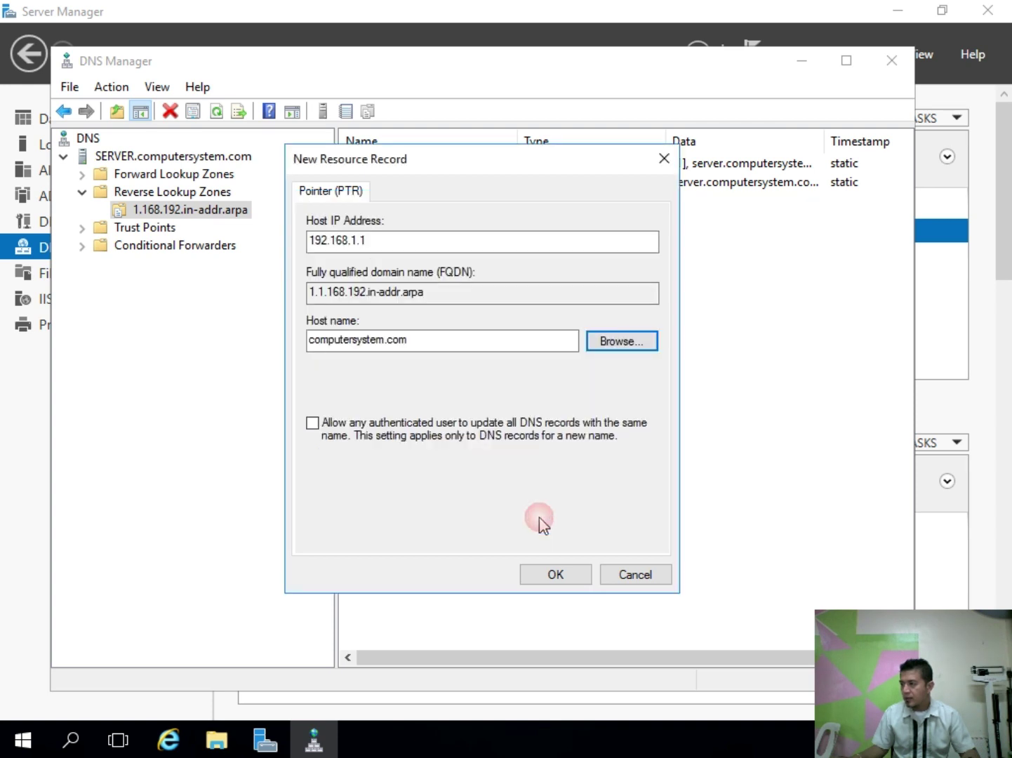
left_click(556, 575)
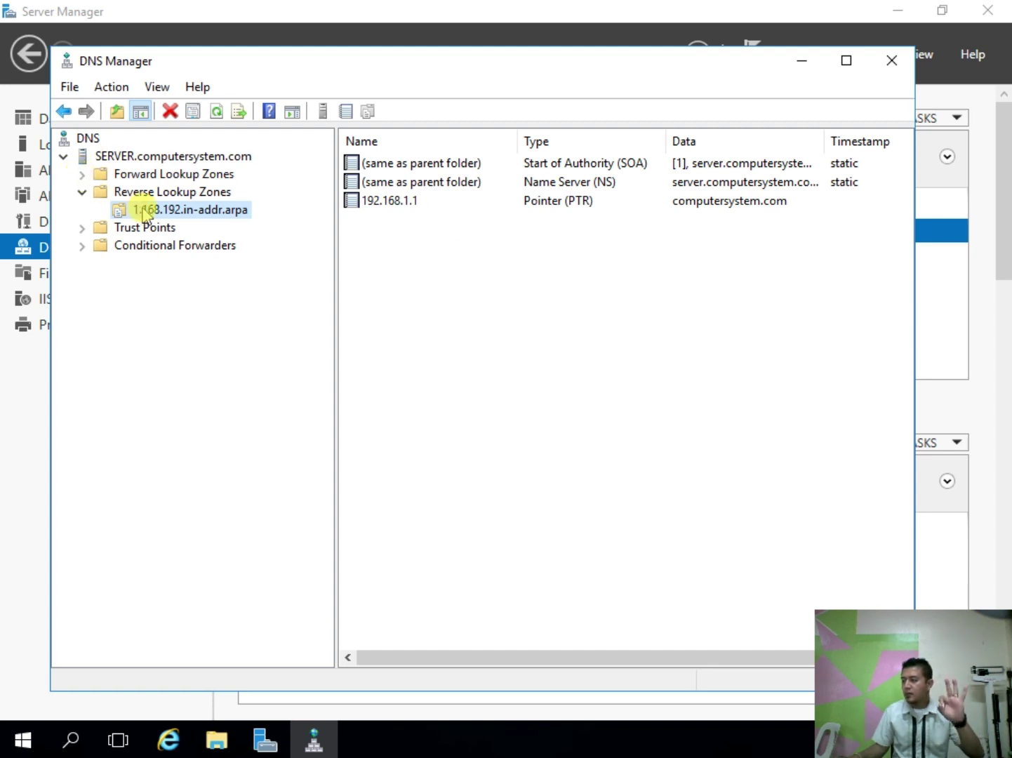
Step: Start another primary, AD-stored IPv4 reverse zone with domain-wide replication
left_click(159, 191)
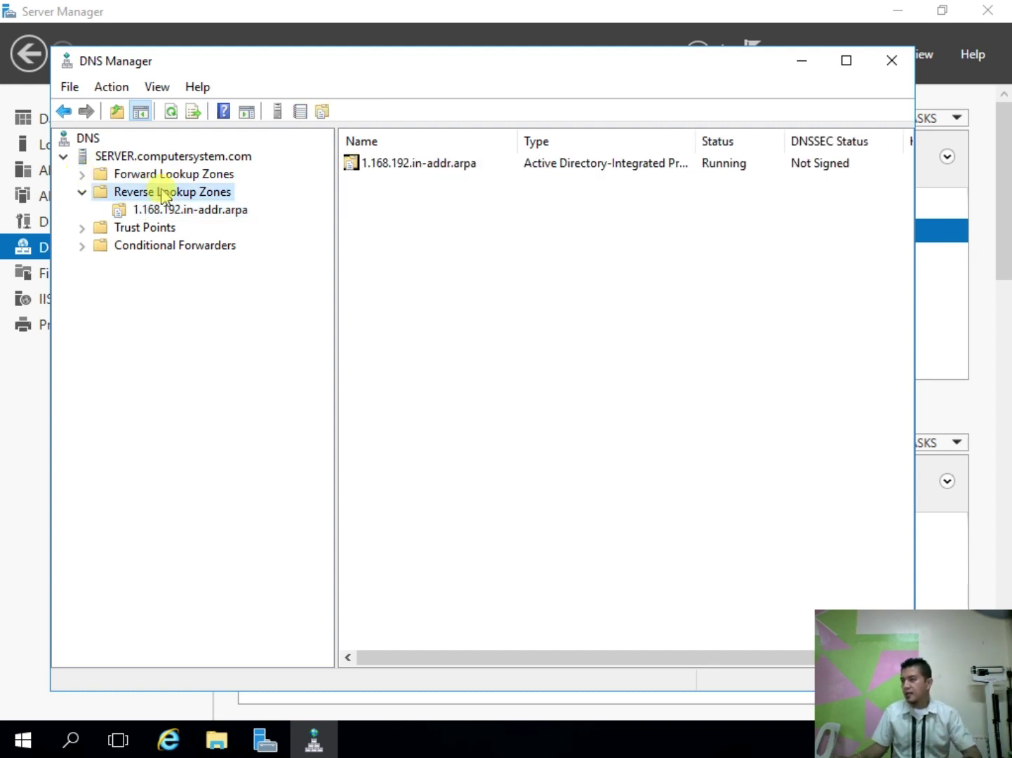
right_click(205, 195)
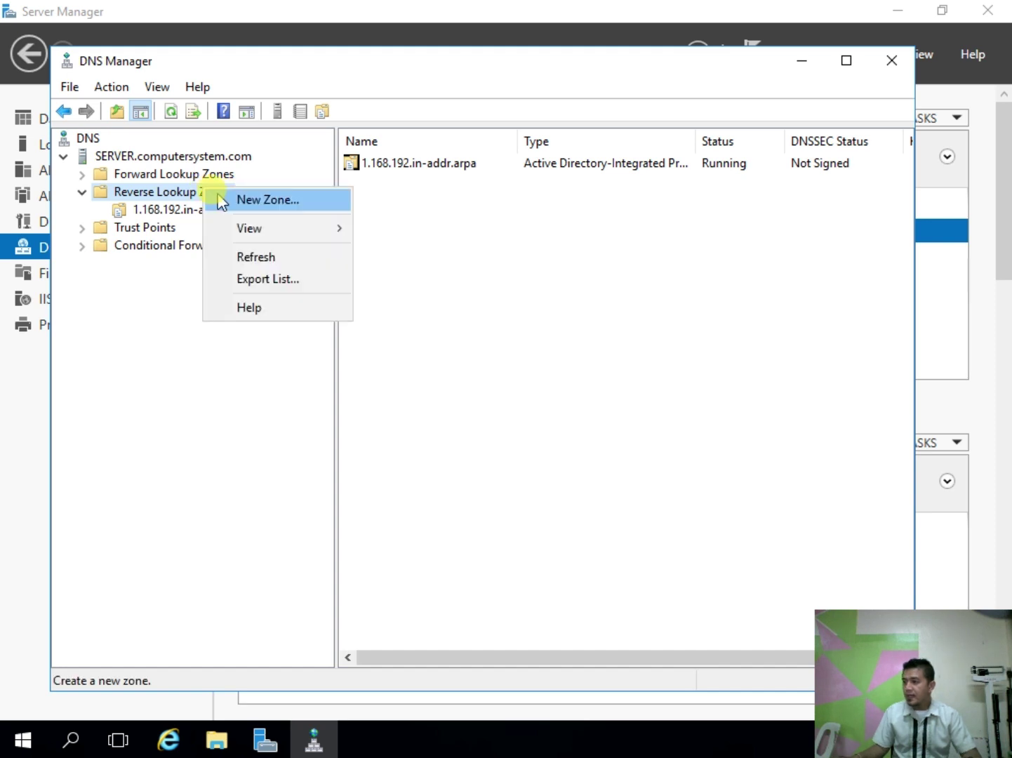
left_click(220, 198)
left_click(419, 429)
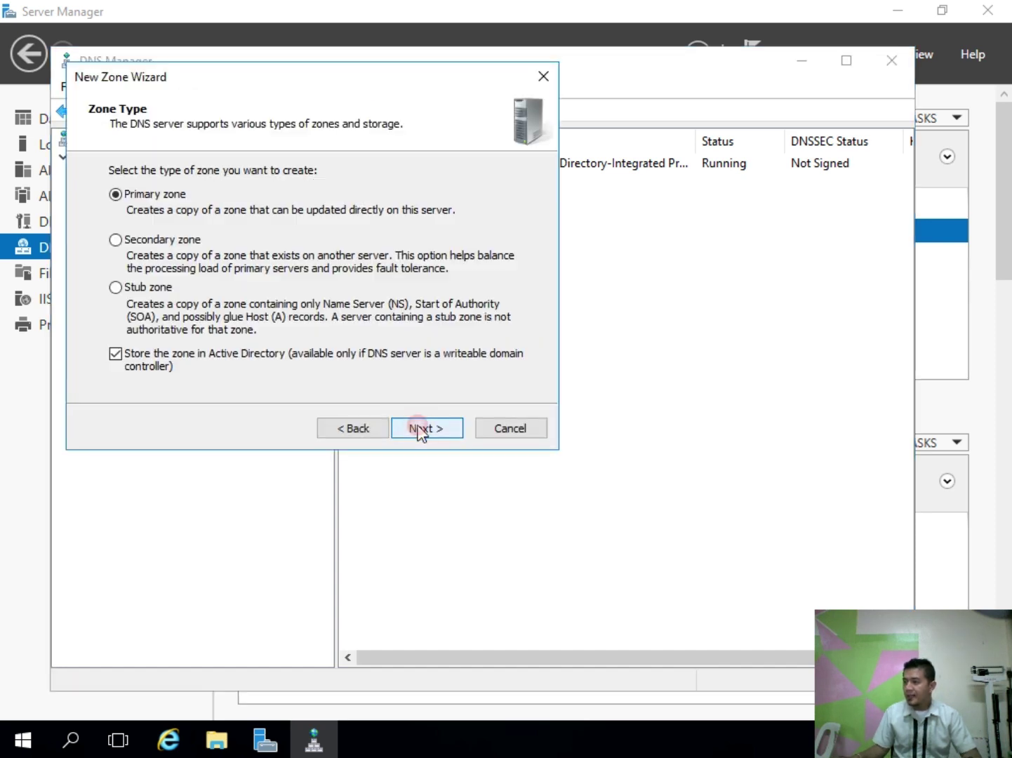
left_click(419, 429)
left_click(420, 430)
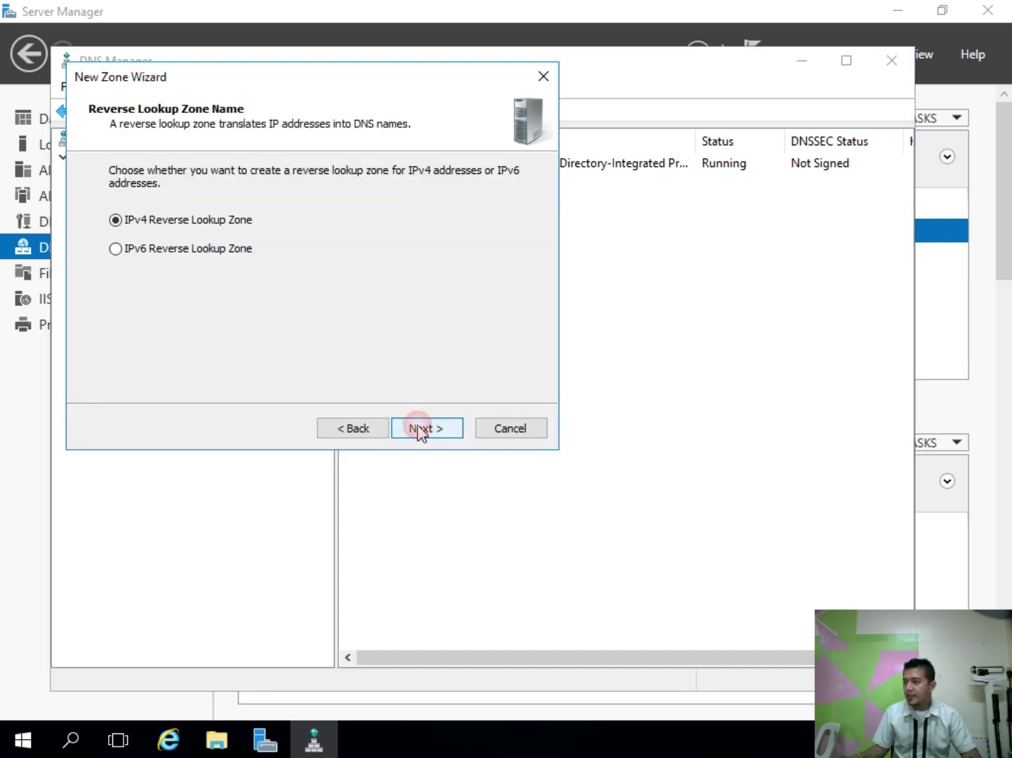
left_click(420, 429)
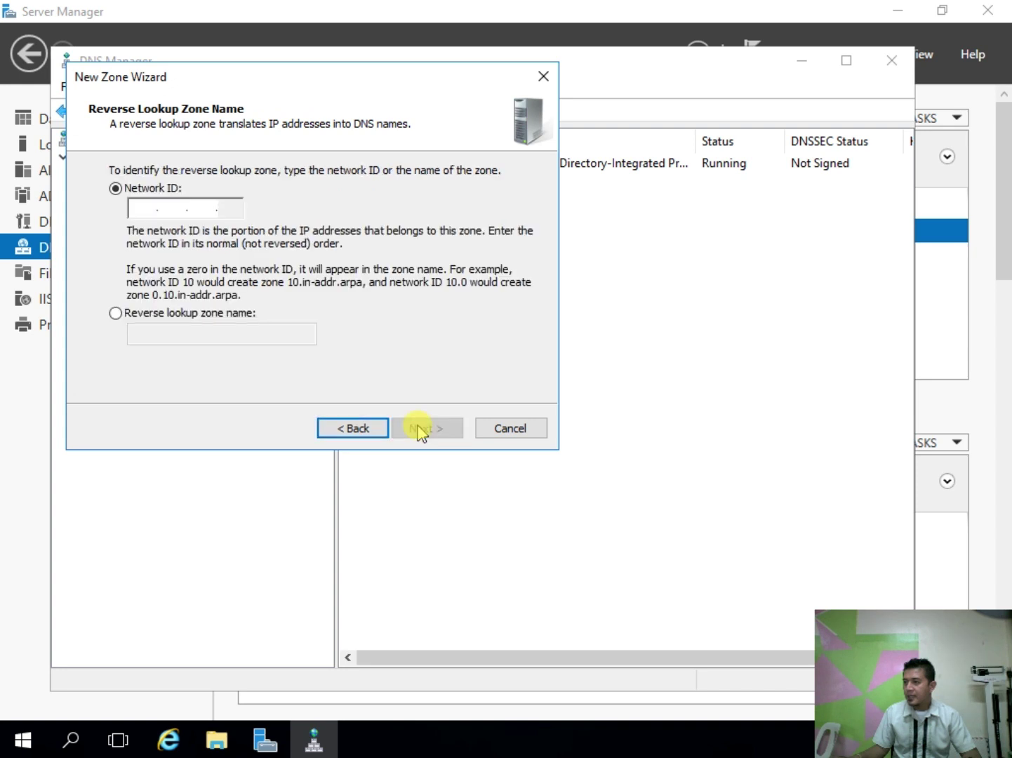
Step: Enter network ID 127.0.0 and finish the zone keeping secure-only dynamic updates
left_click(154, 206)
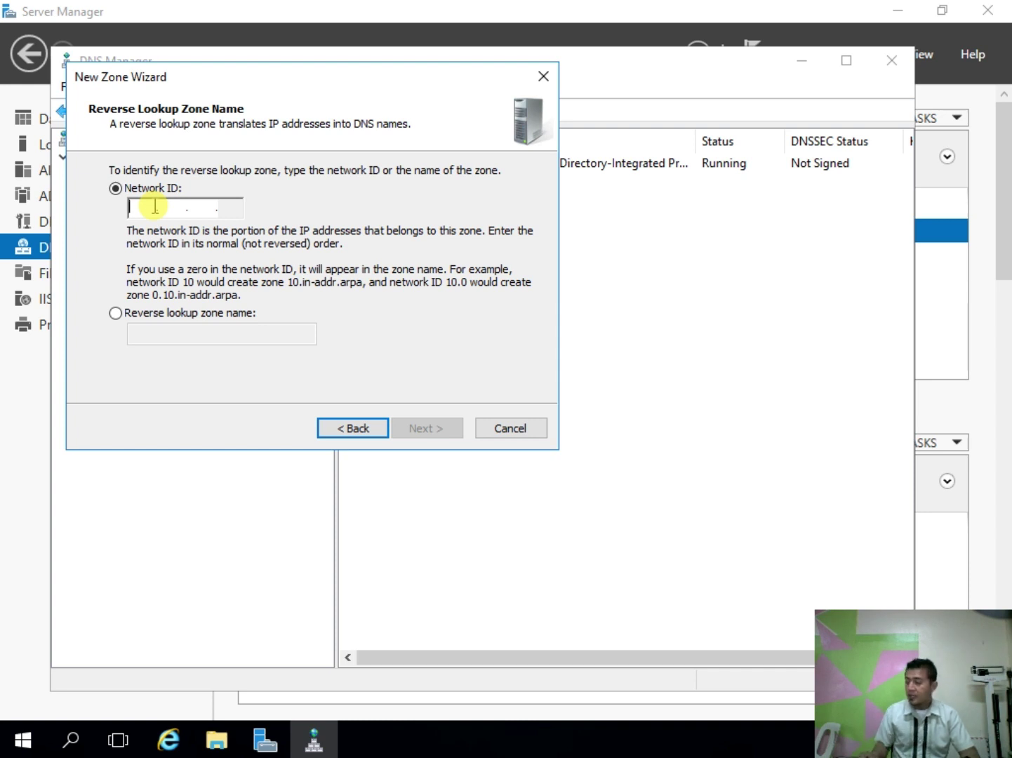
type("127.")
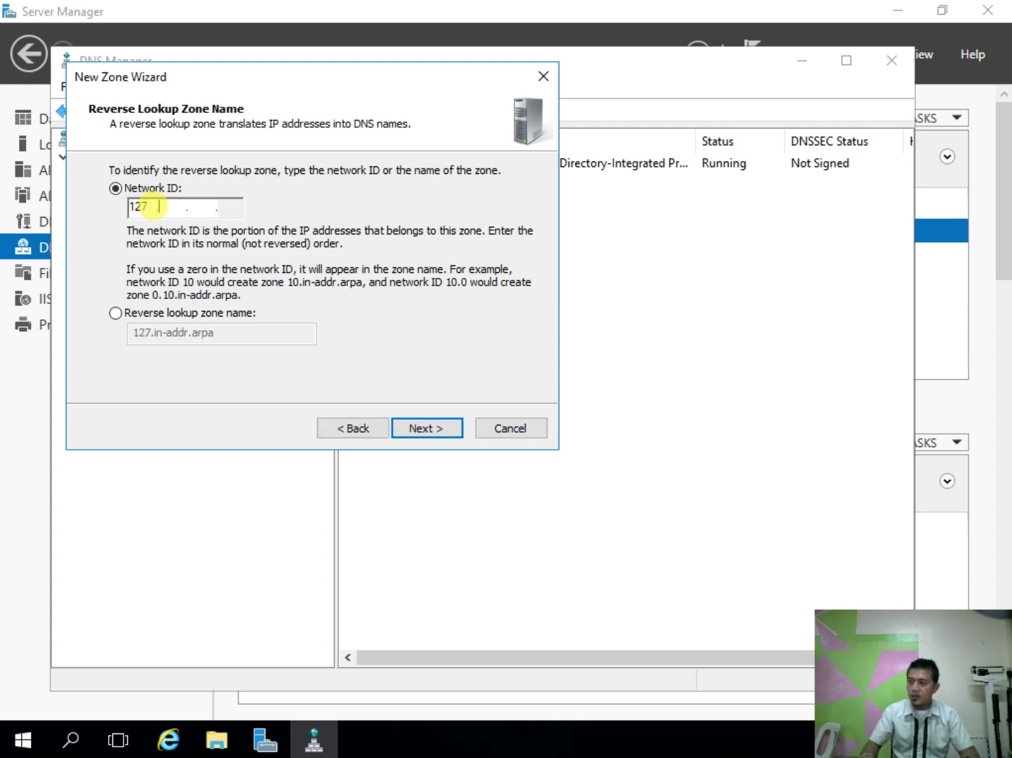
type("0.0")
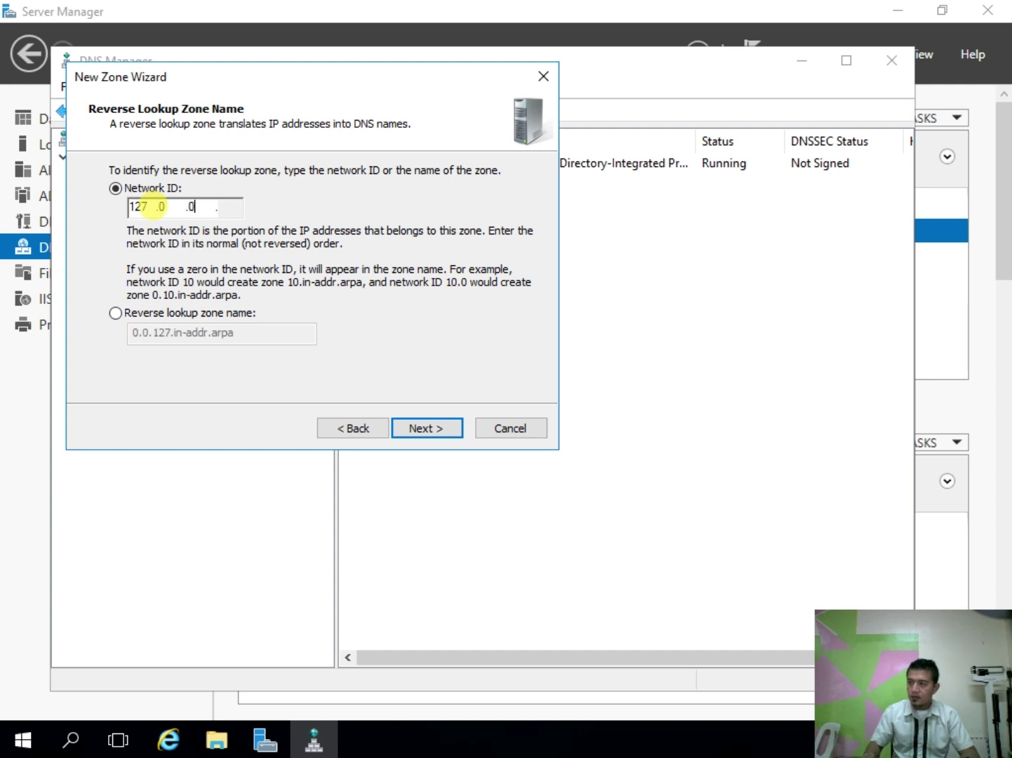
left_click(236, 204)
left_click(240, 203)
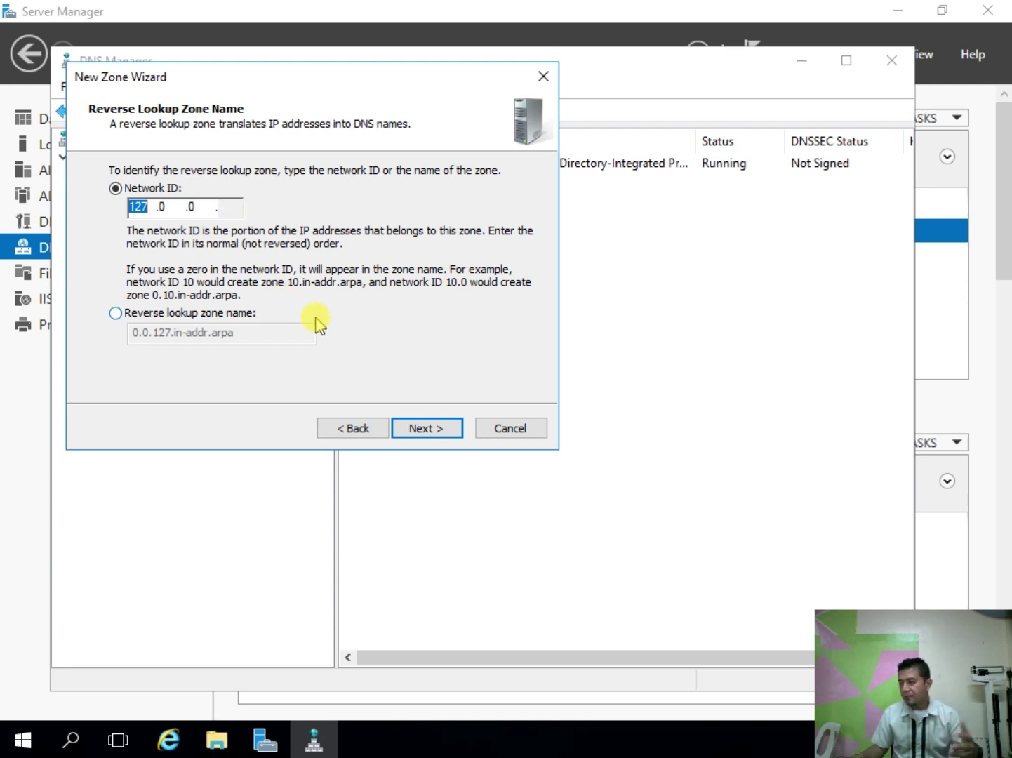
left_click(410, 436)
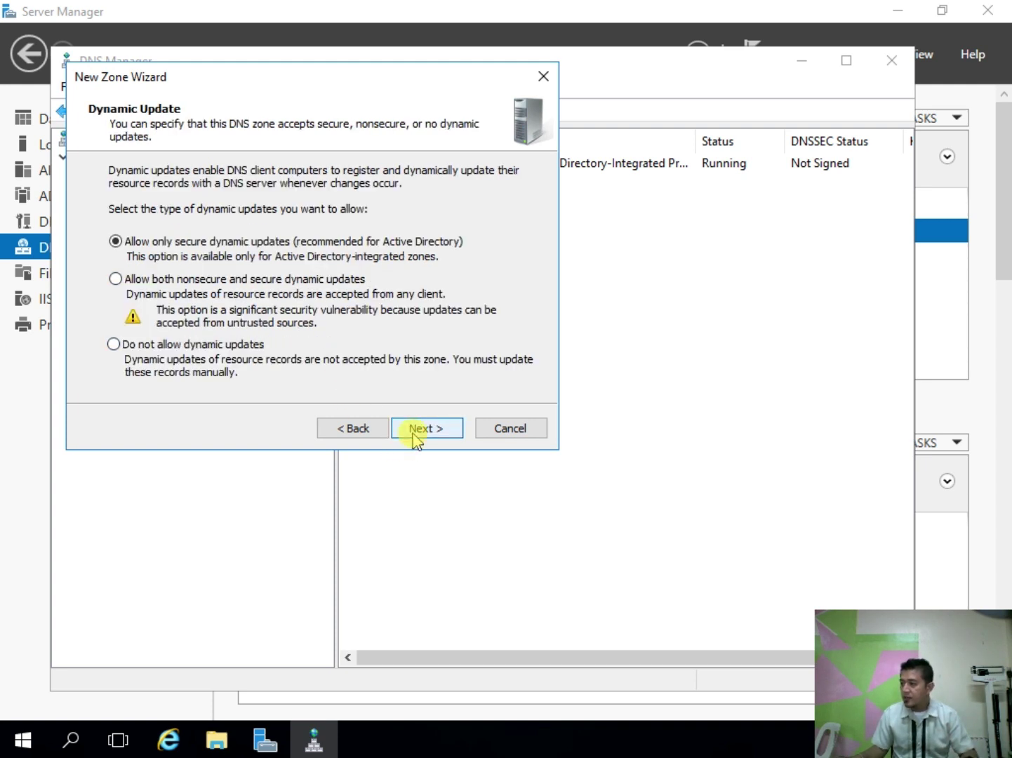
left_click(413, 437)
left_click(414, 437)
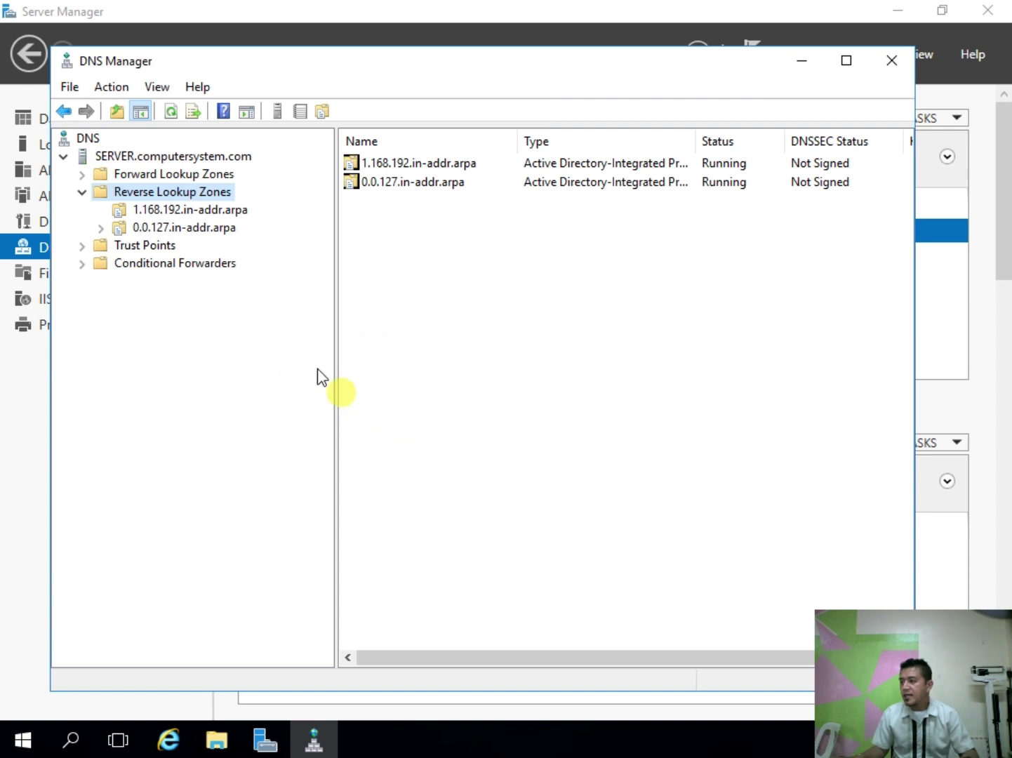
Step: Start a new PTR record in 0.0.127.in-addr.arpa with host IP 127.0.0.1
left_click(184, 227)
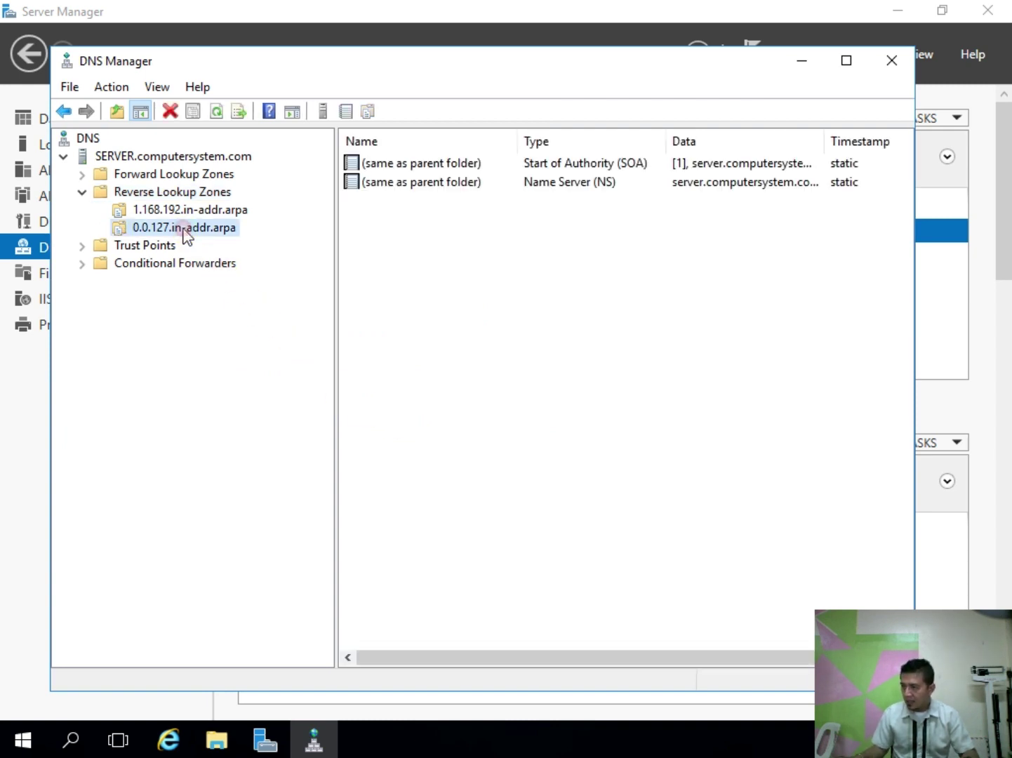
right_click(186, 234)
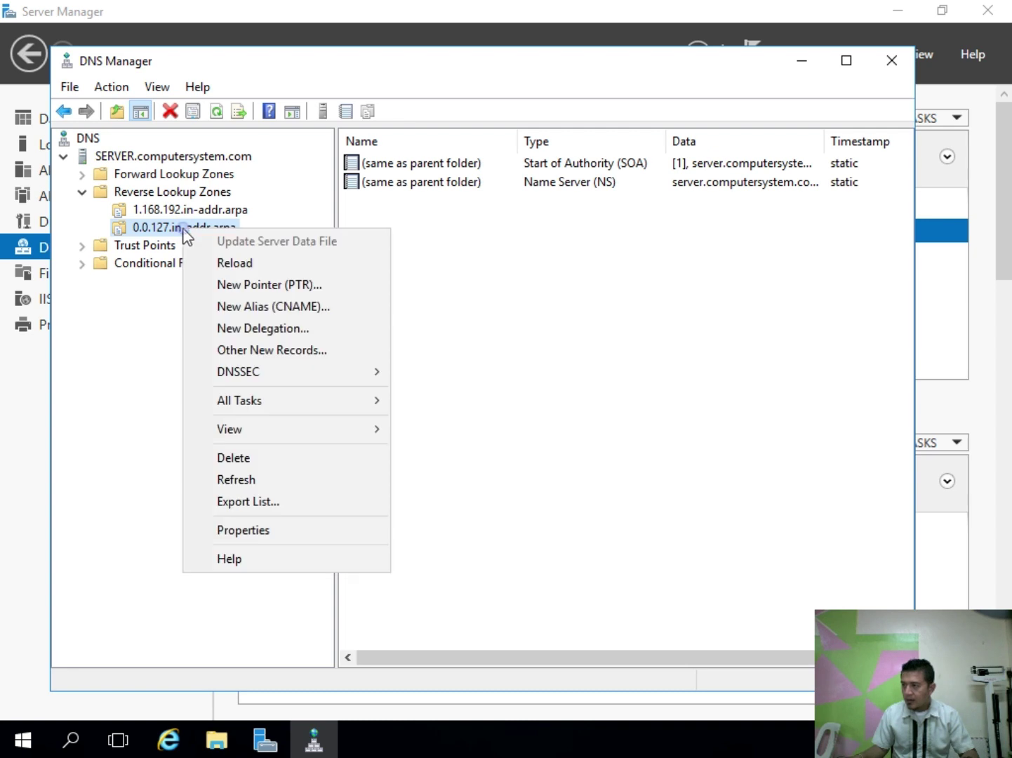
left_click(267, 285)
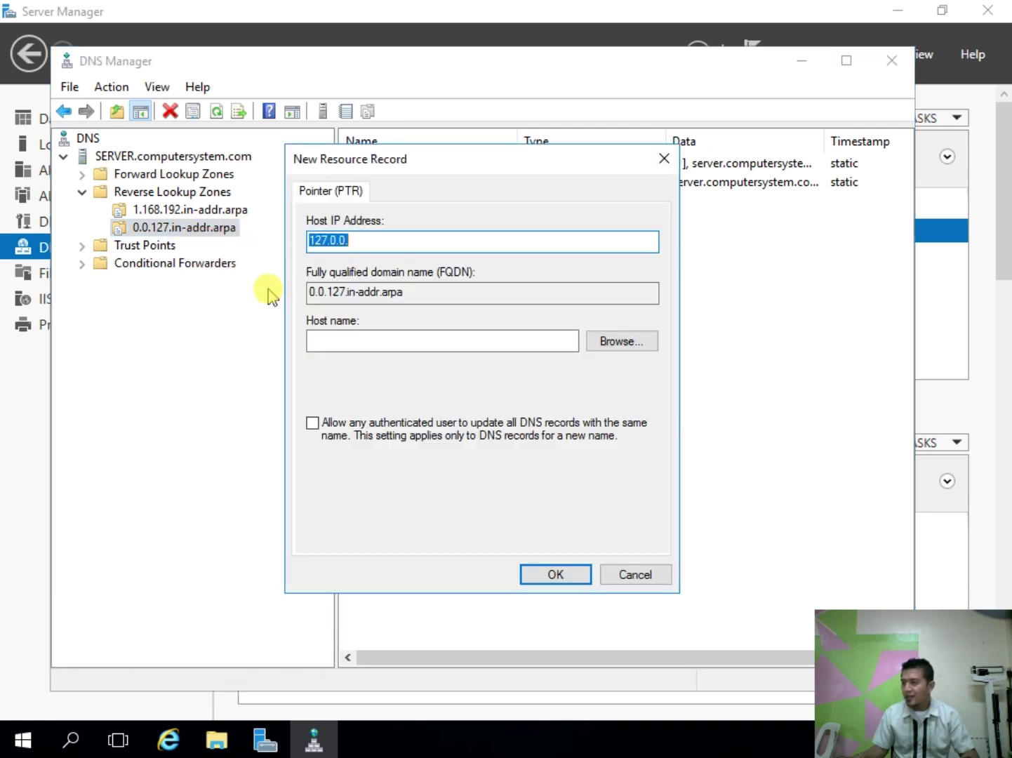
left_click(377, 242)
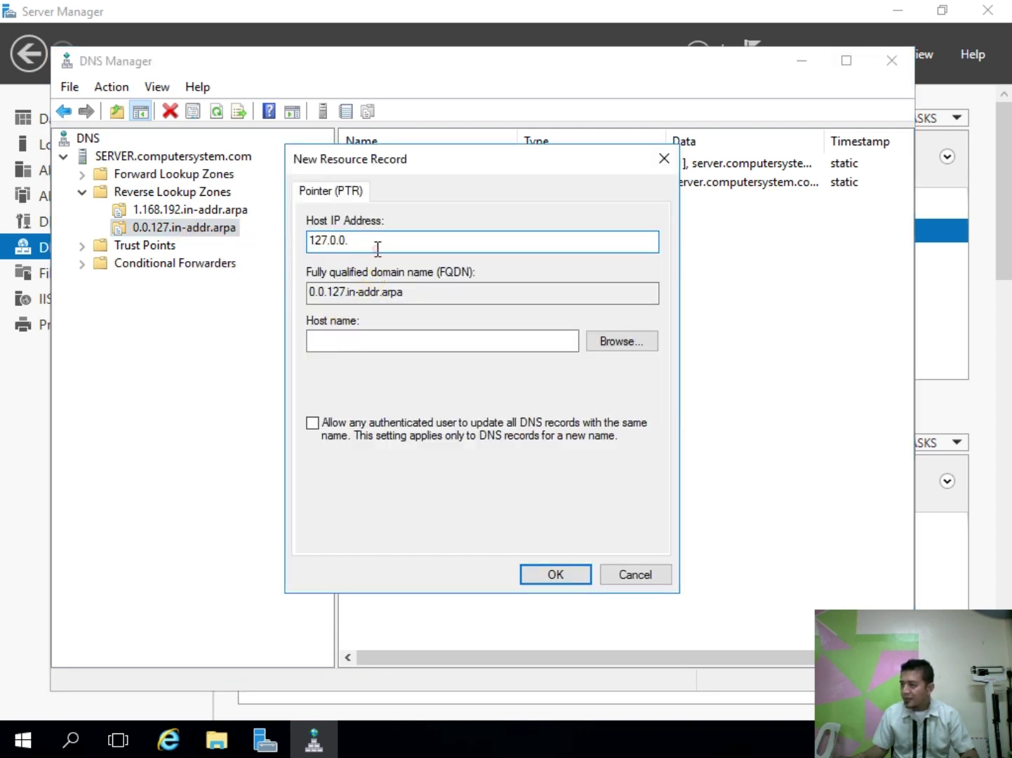
type("1")
Step: Browse for the host name, listing all record types, into the computersystem.com forward zone
left_click(601, 339)
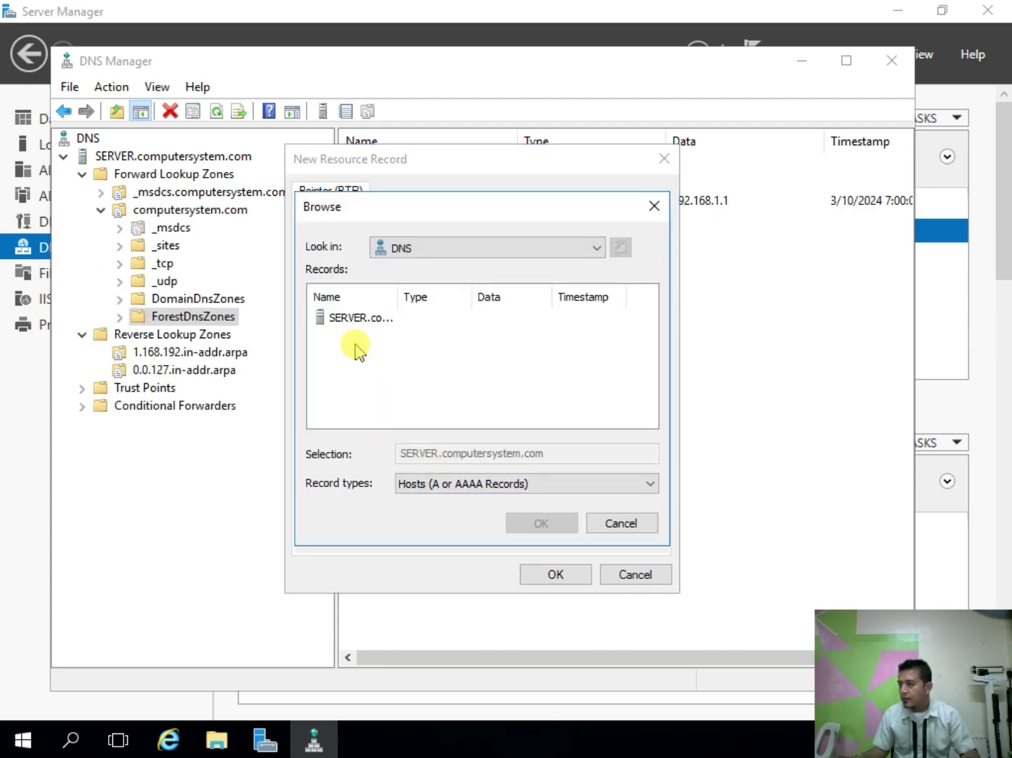
left_click(351, 319)
left_click(435, 483)
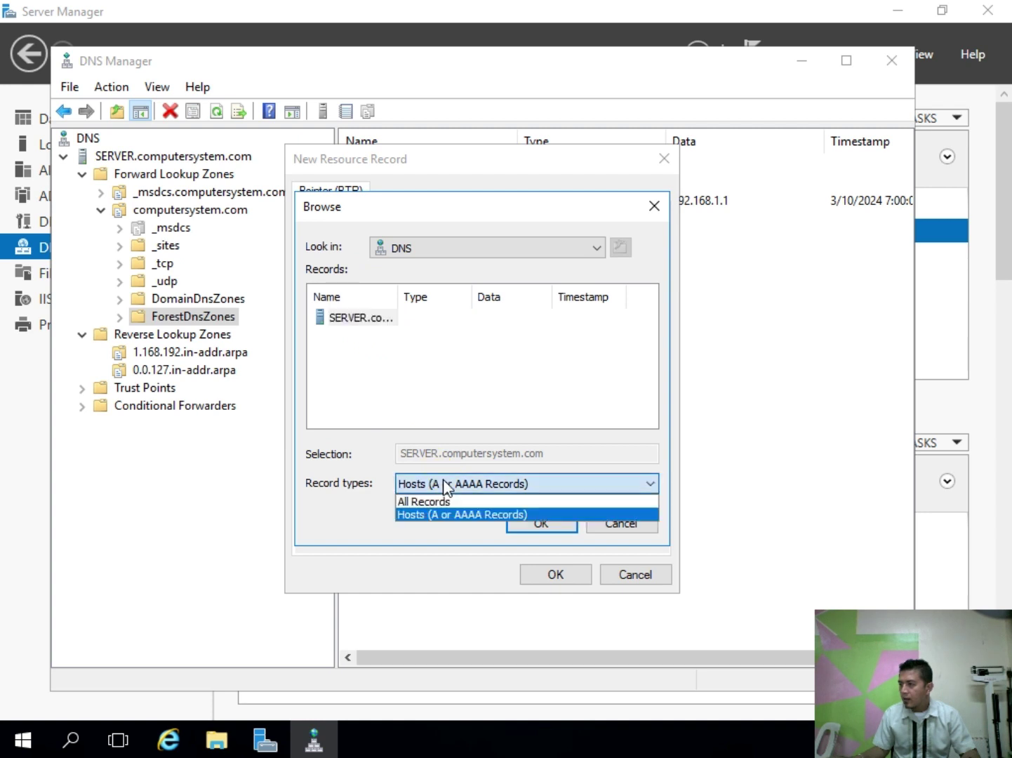
left_click(443, 501)
double_click(354, 320)
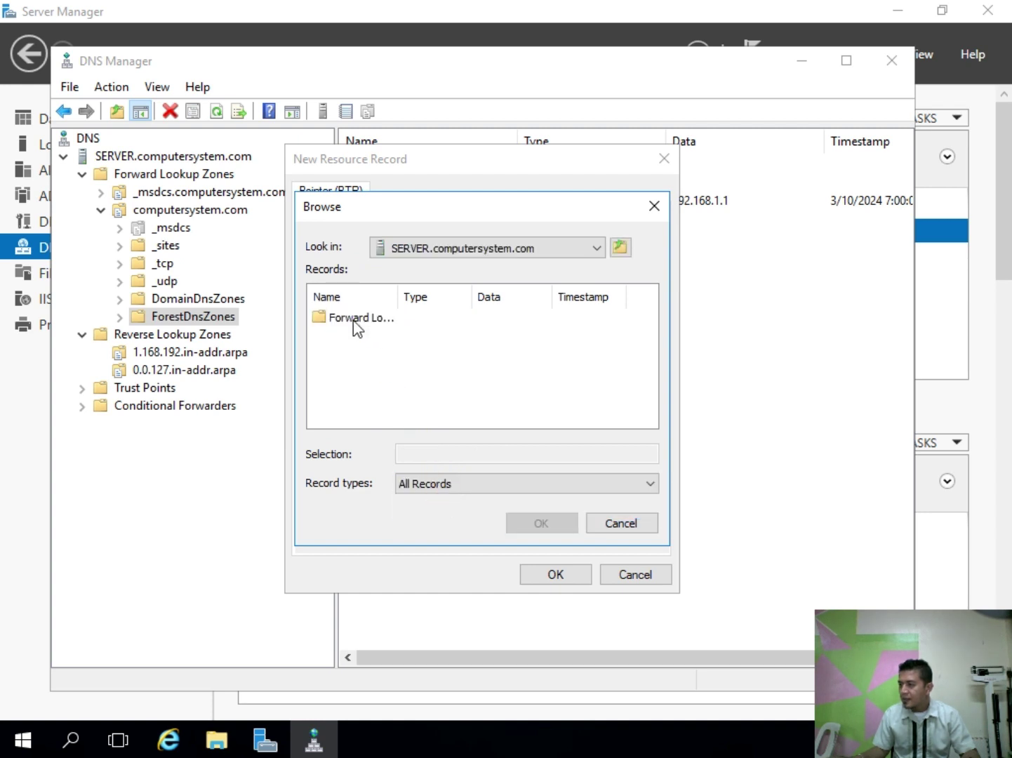
double_click(358, 319)
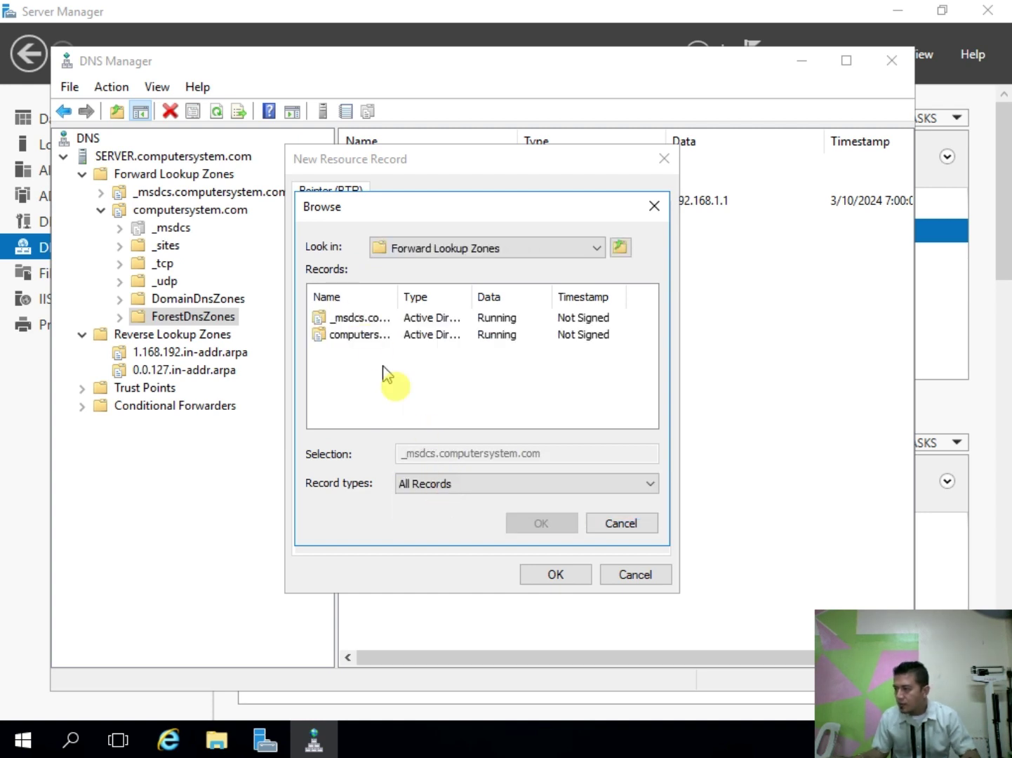
left_click_drag(397, 290, 492, 302)
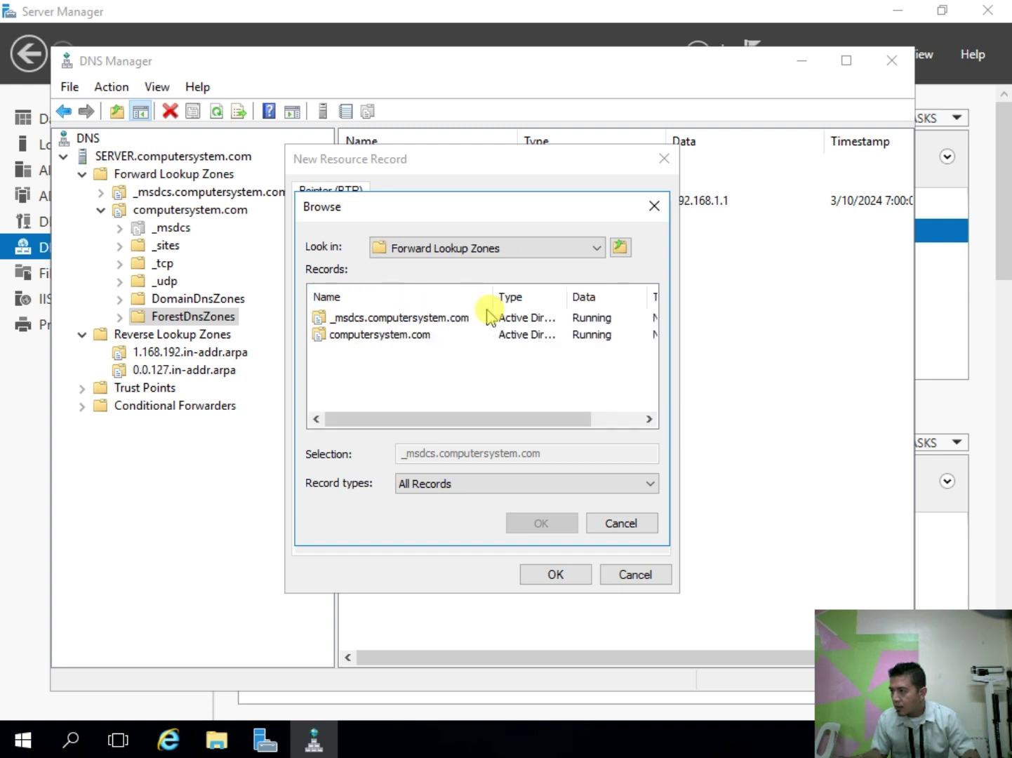
double_click(379, 337)
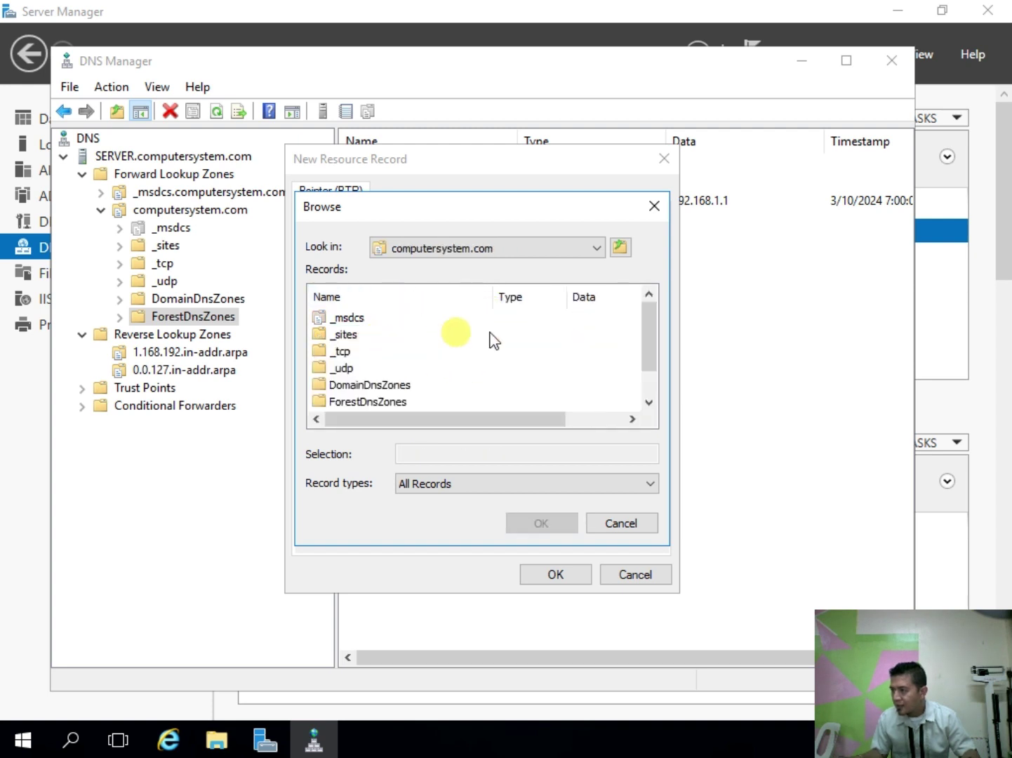
Step: Select the computersystem.com record as target host and save the 127.0.0.1 pointer
left_click_drag(643, 345, 648, 366)
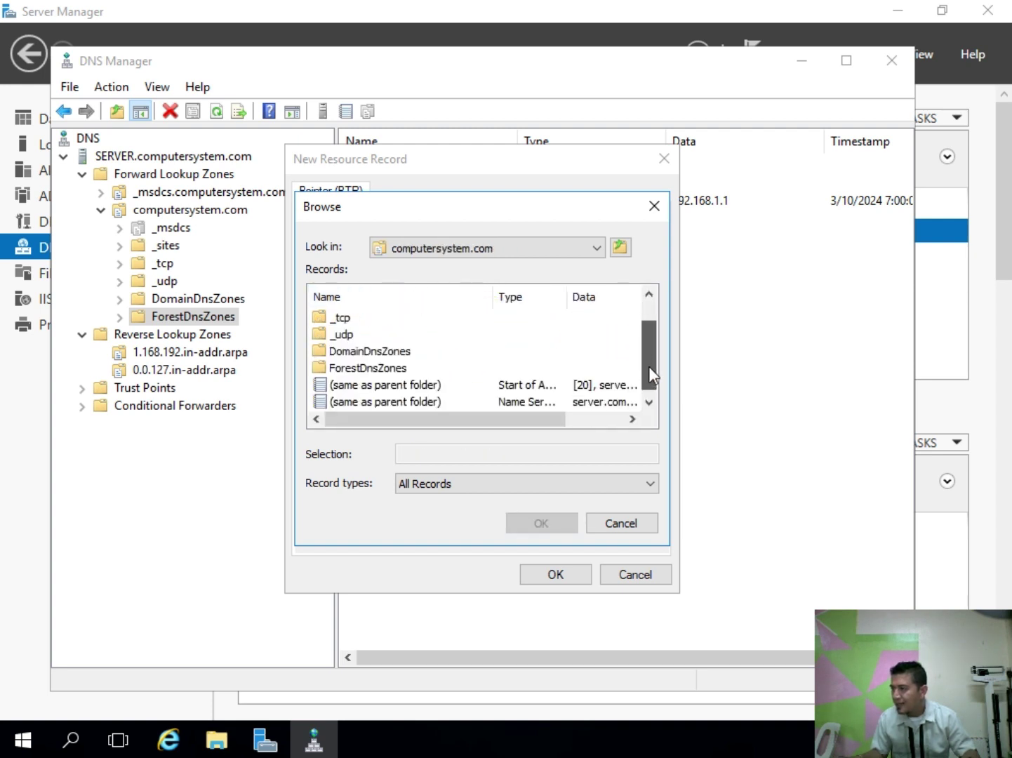
left_click(416, 385)
left_click_drag(566, 300, 608, 314)
left_click_drag(491, 294, 451, 296)
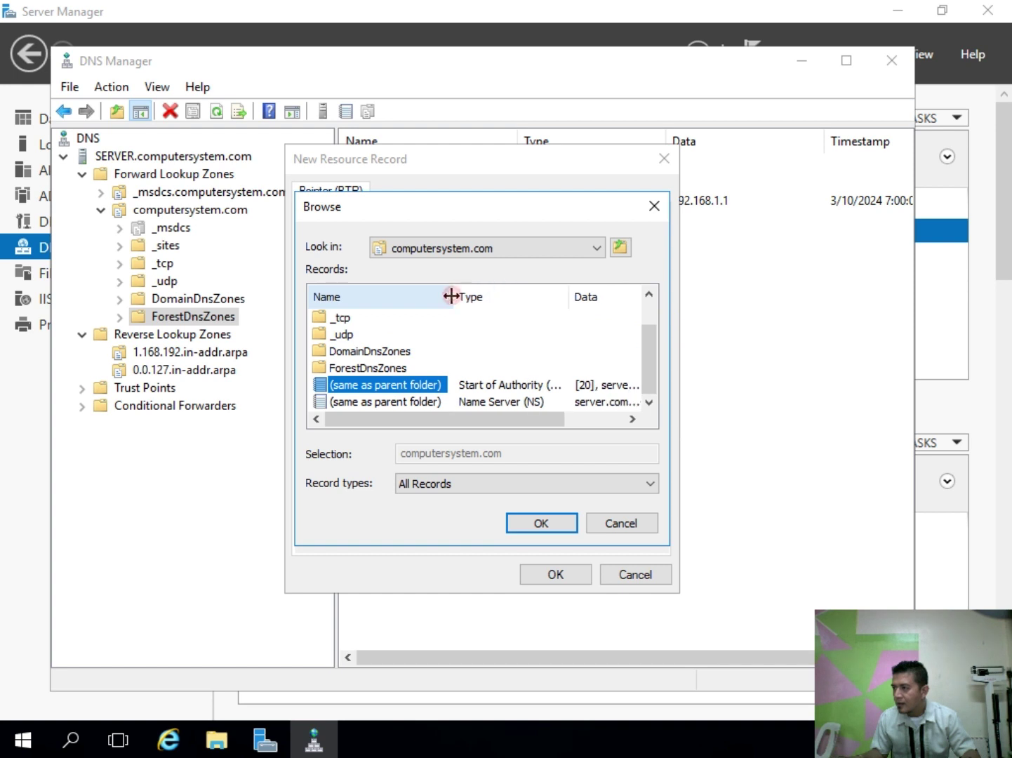
left_click(557, 529)
left_click(557, 574)
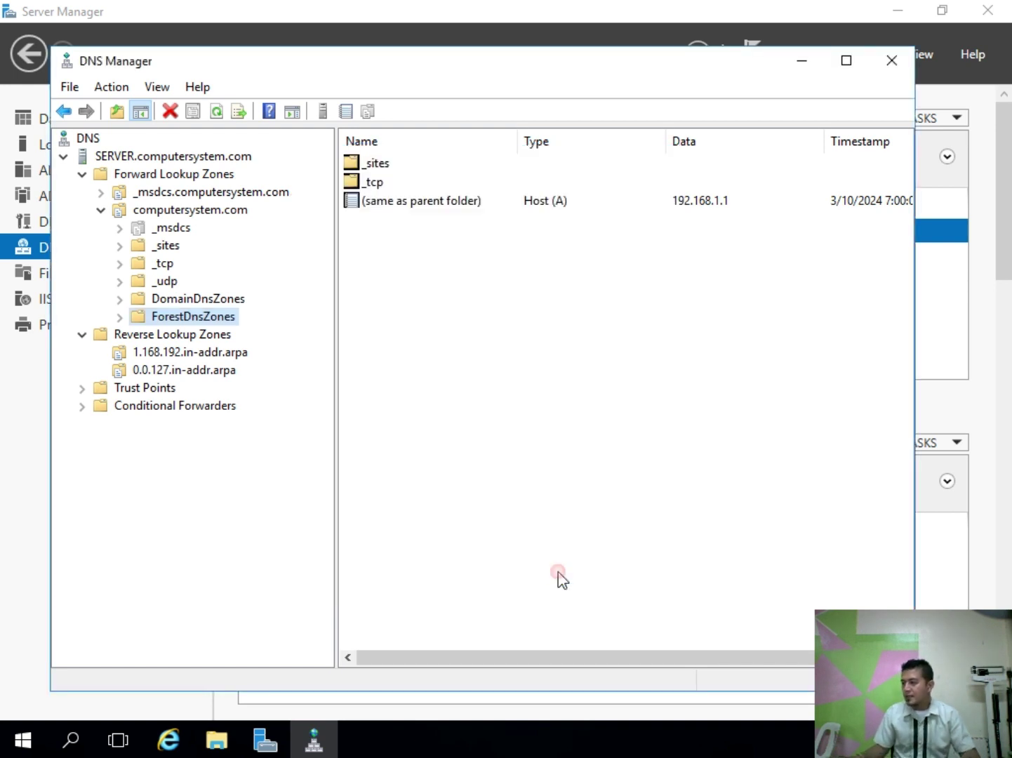
Step: Verify 0.0.127.in-addr.arpa holds the 127.0.0.1 PTR record, then list both reverse zones
left_click(160, 298)
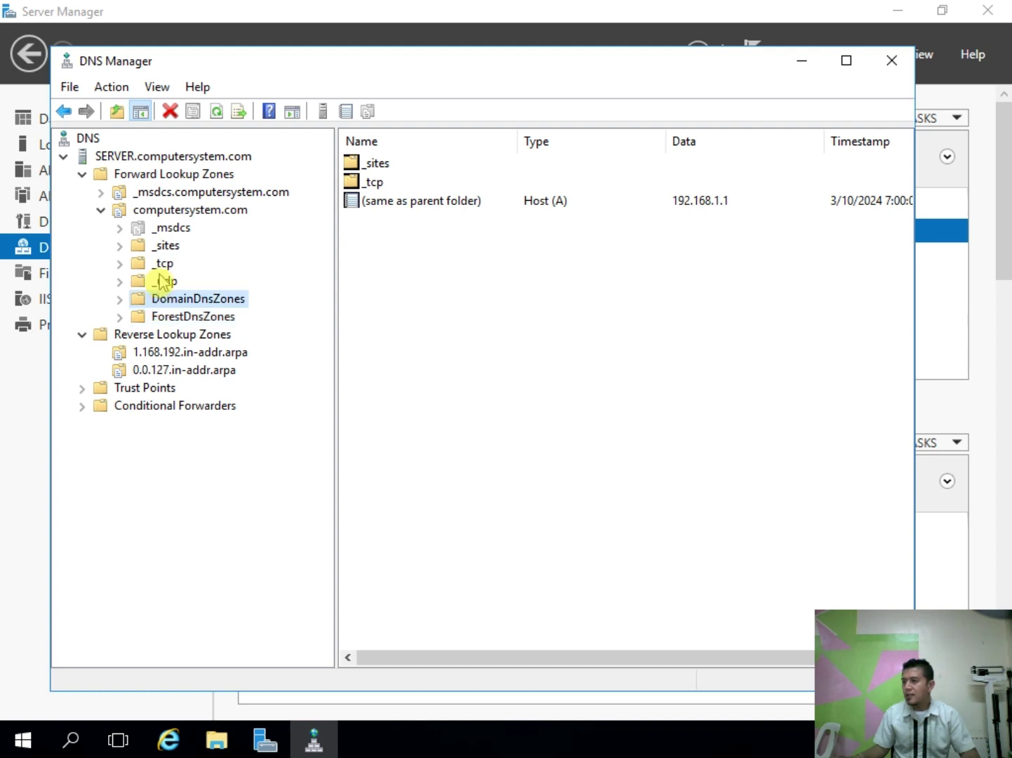
left_click(101, 210)
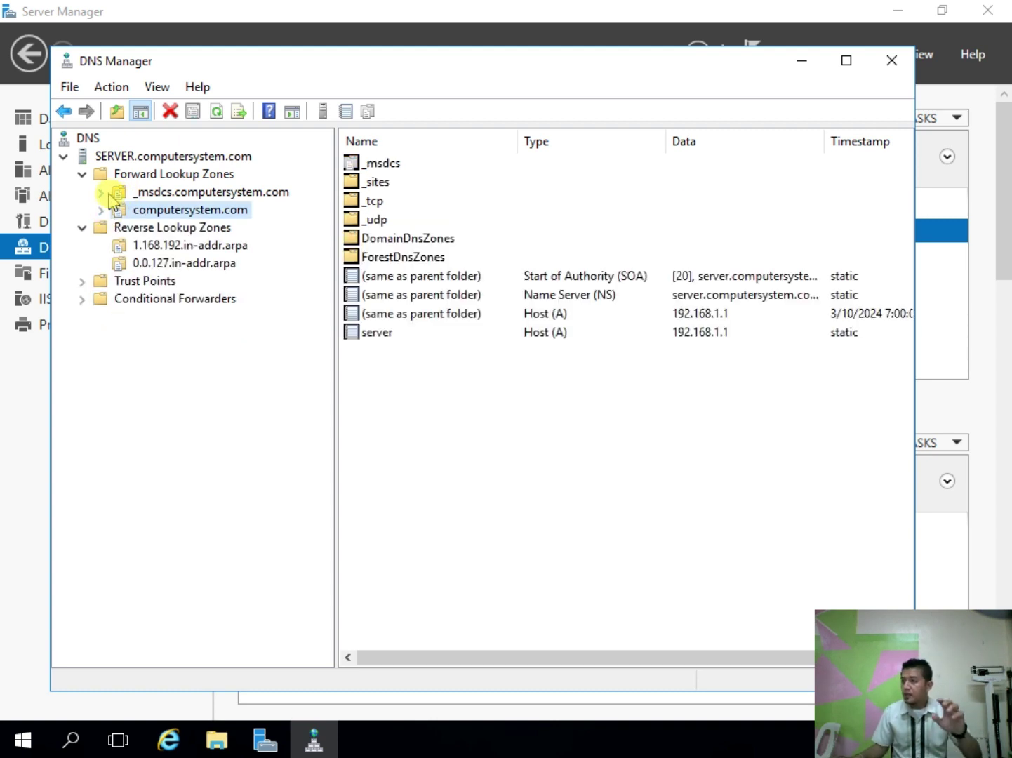
left_click(81, 174)
left_click(124, 175)
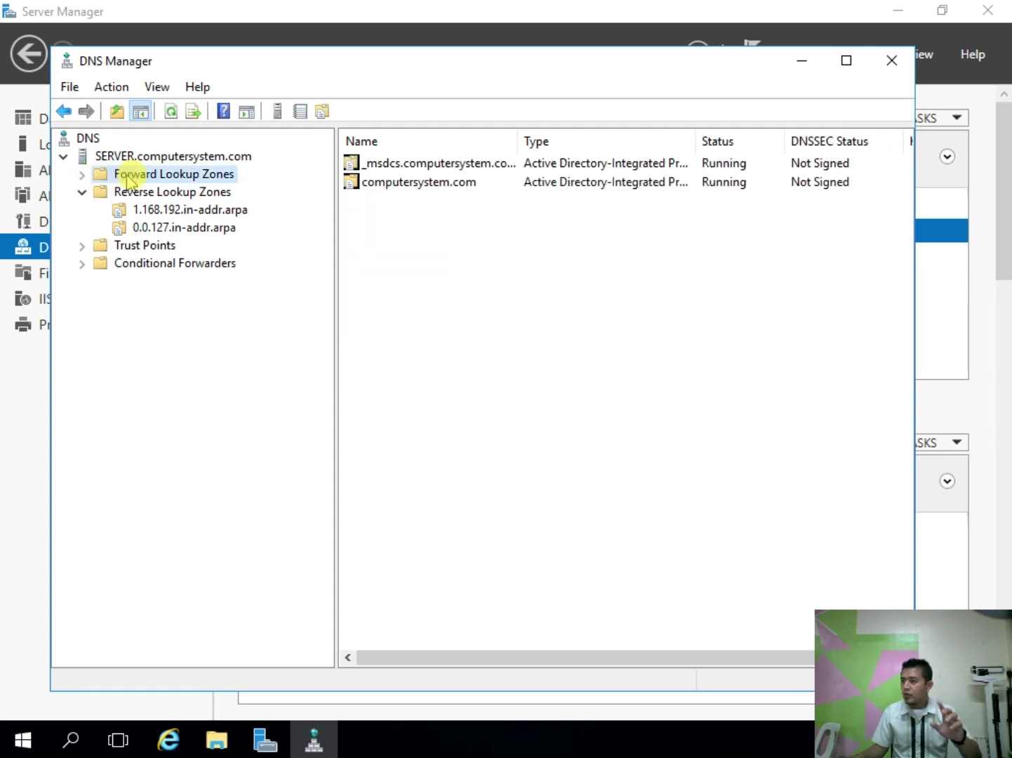
left_click(83, 192)
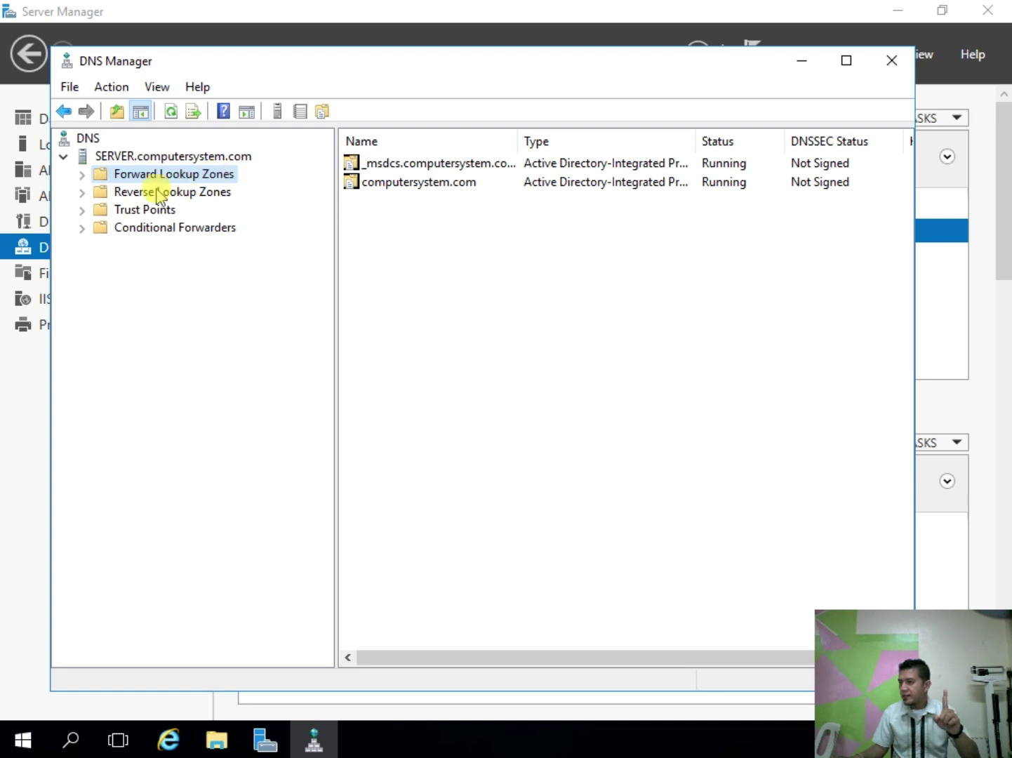
left_click(82, 191)
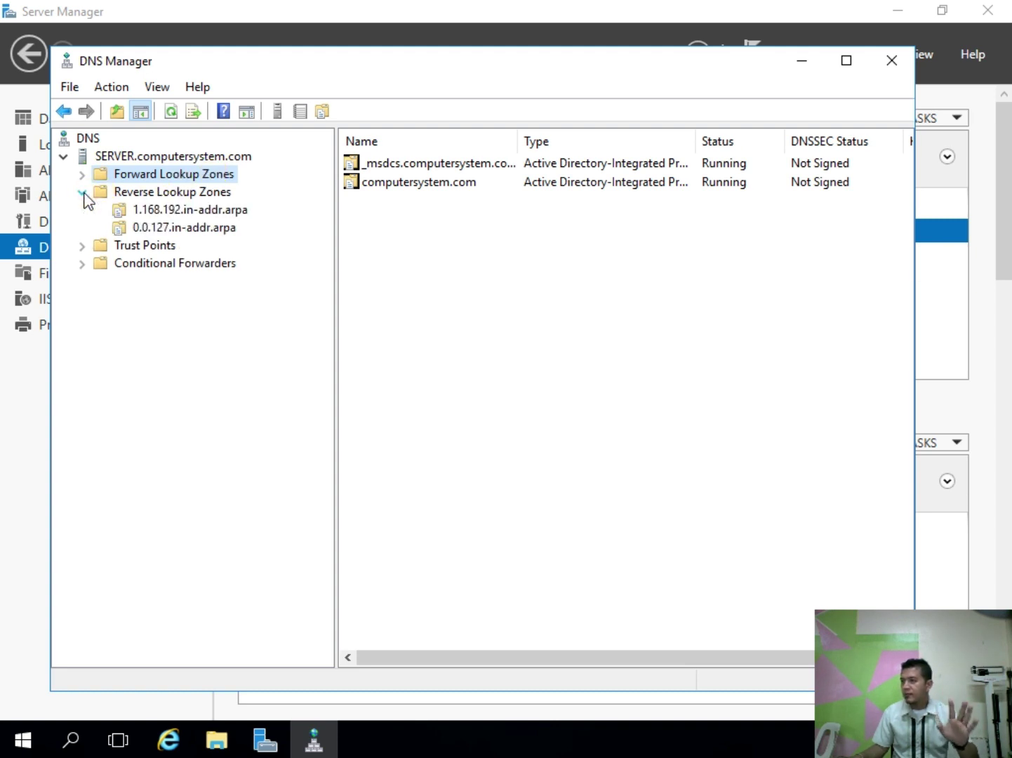
left_click(162, 210)
left_click(175, 228)
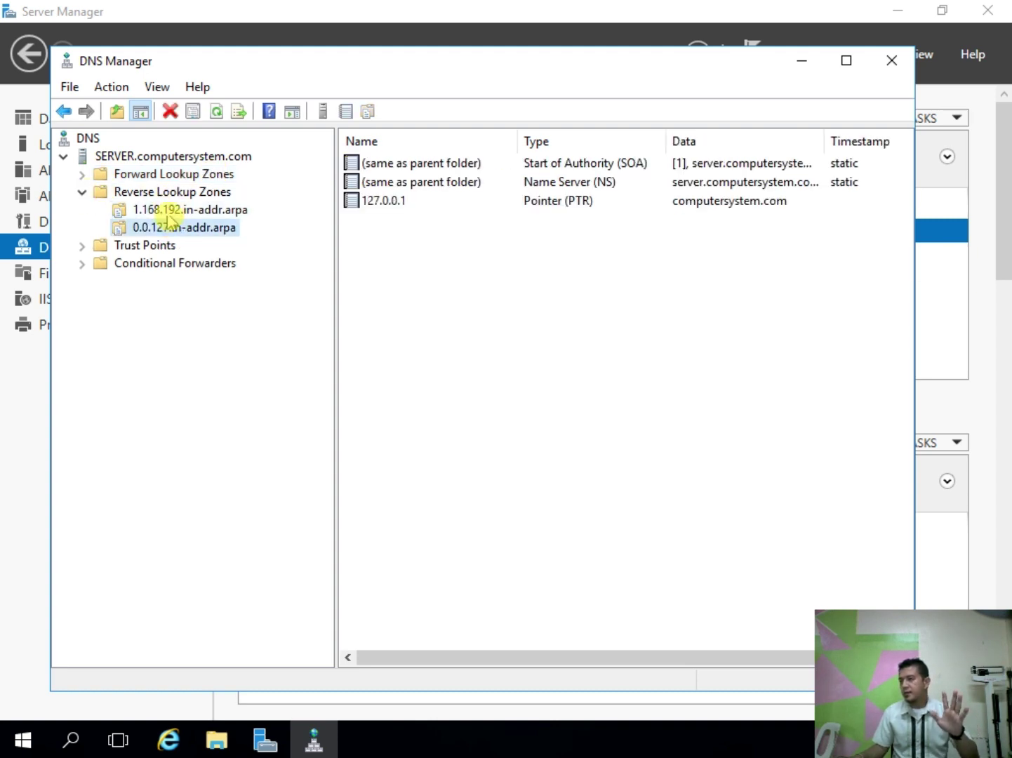
left_click(82, 192)
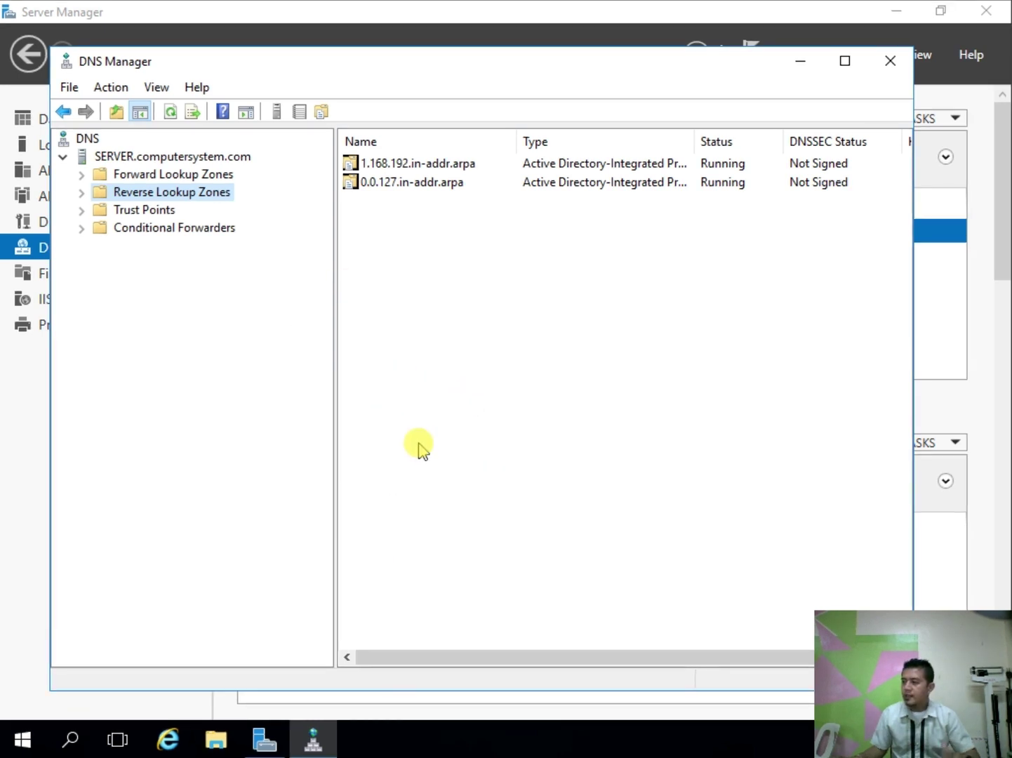
Step: Close DNS Manager, then return to the Server Manager Dashboard and refresh it
left_click(890, 61)
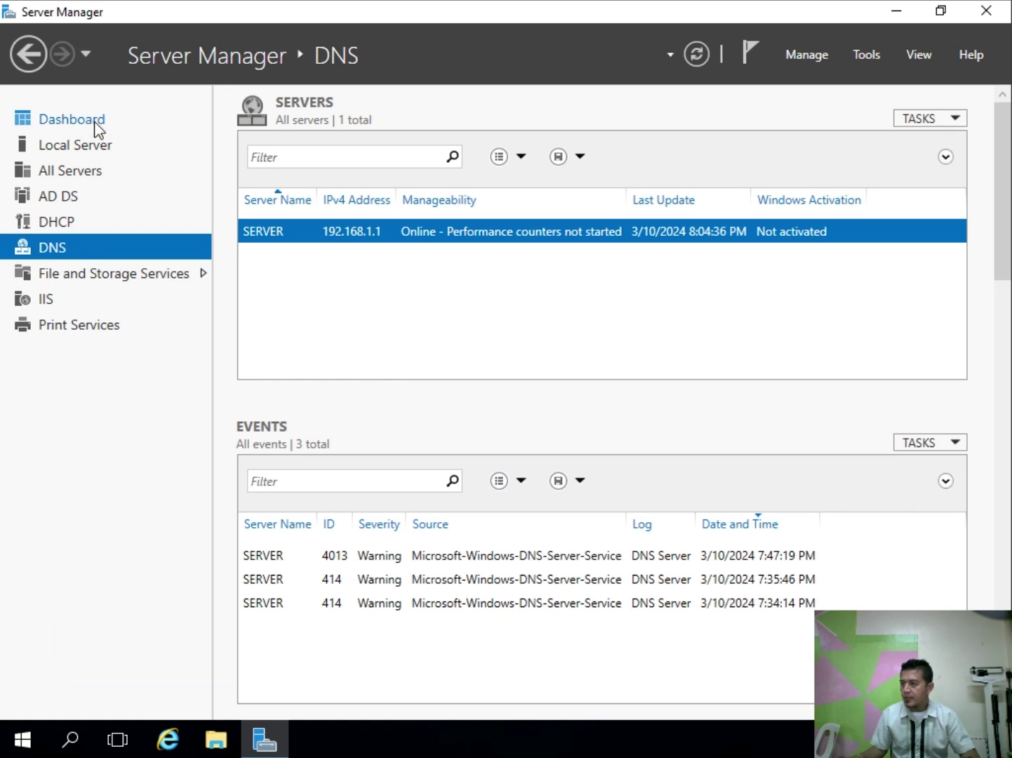
left_click(96, 122)
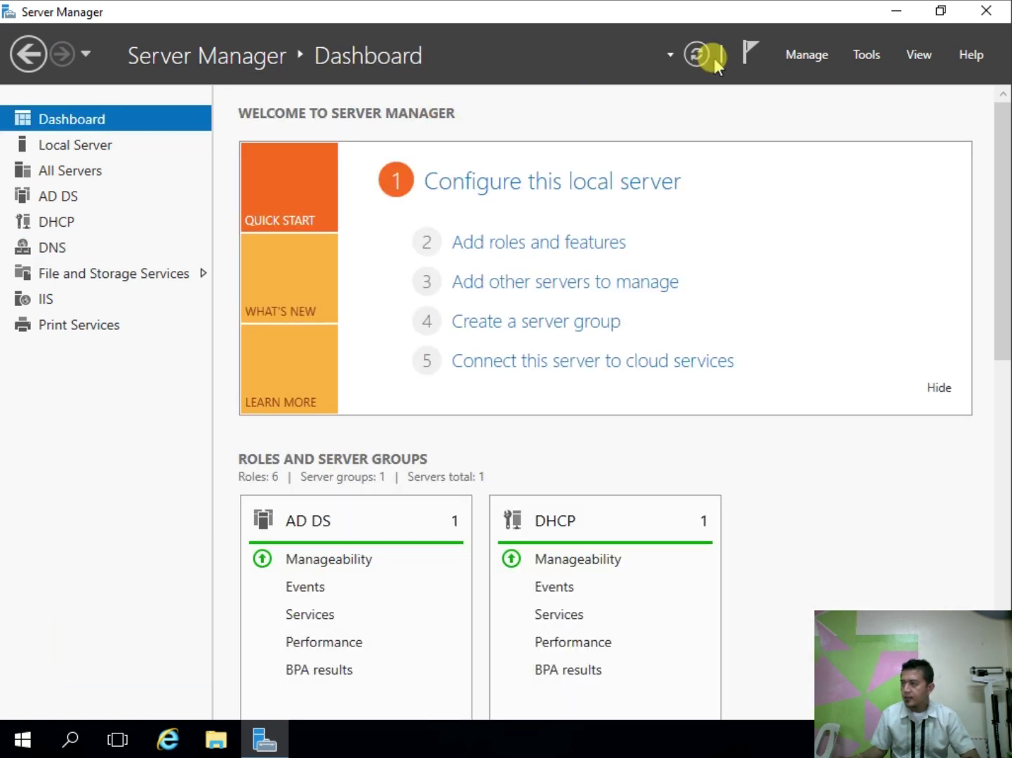
left_click(696, 54)
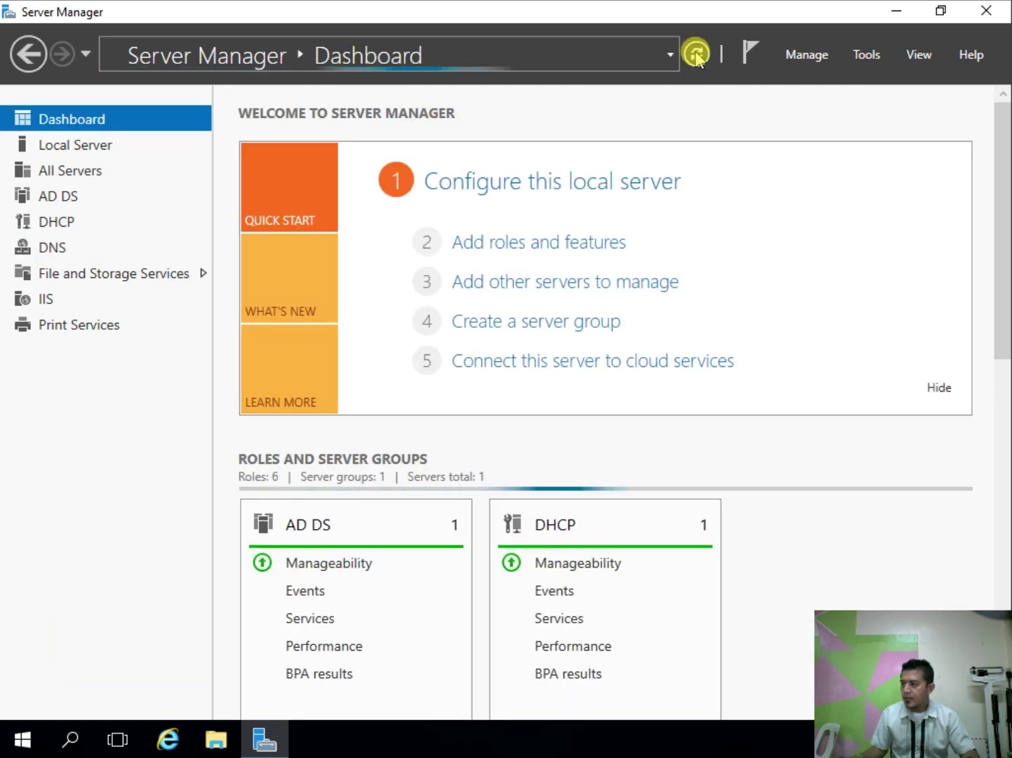
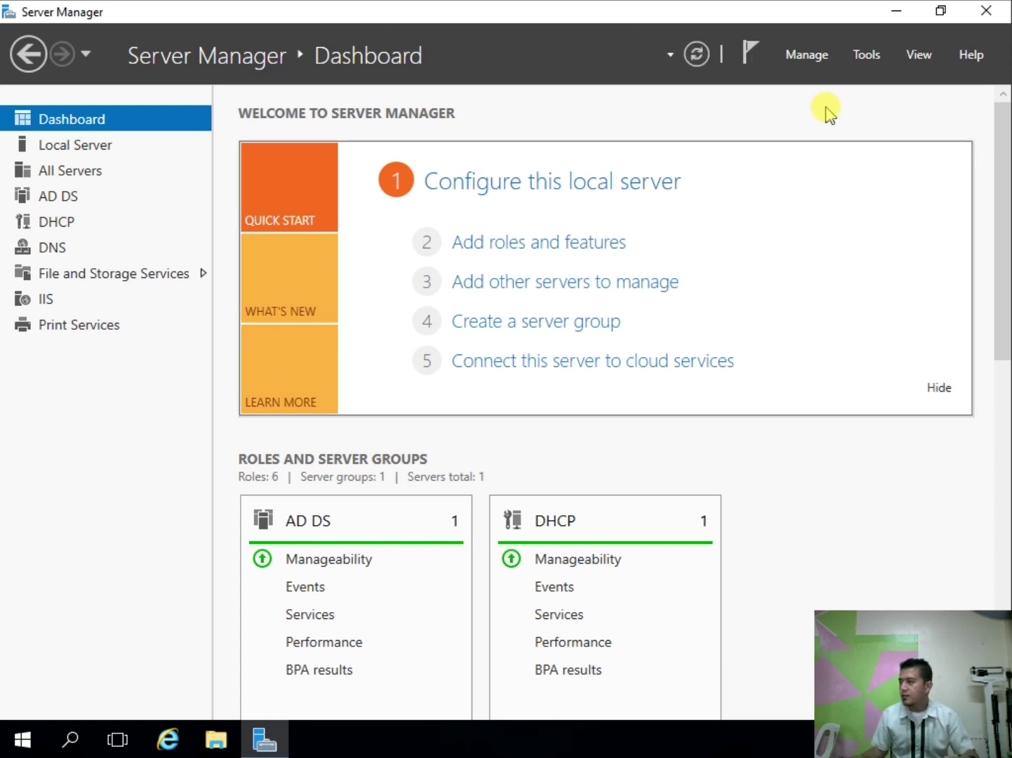
Step: Launch Active Directory Users and Computers from Tools and expand computersystem.com to list its containers
left_click(874, 67)
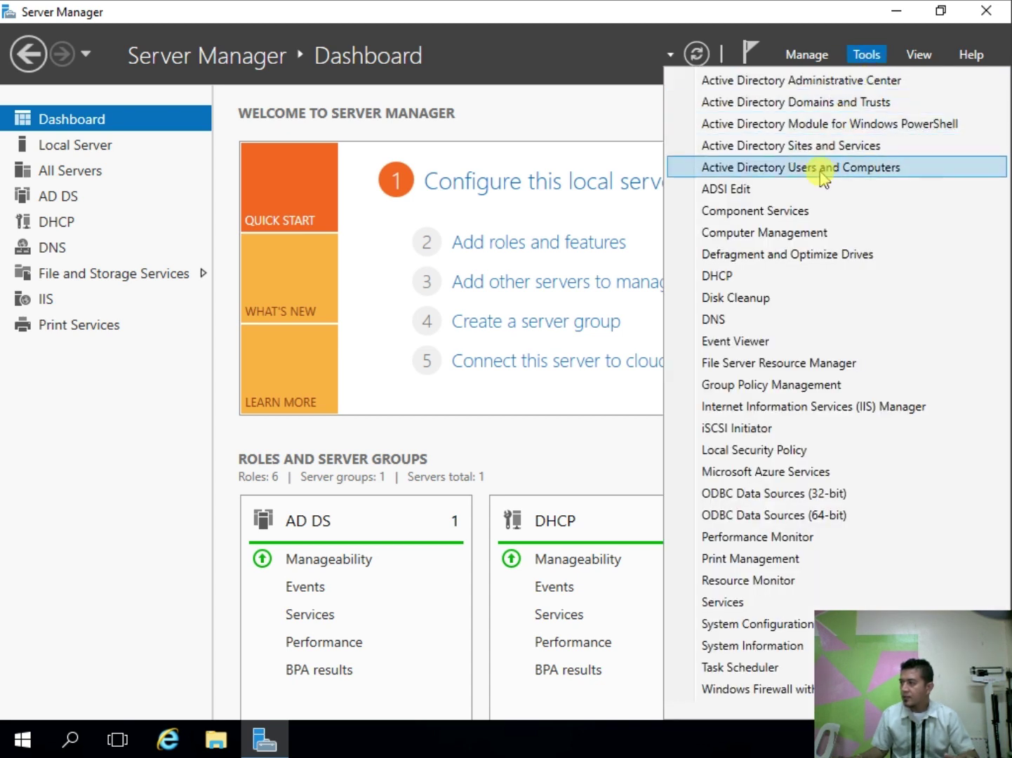
left_click(892, 179)
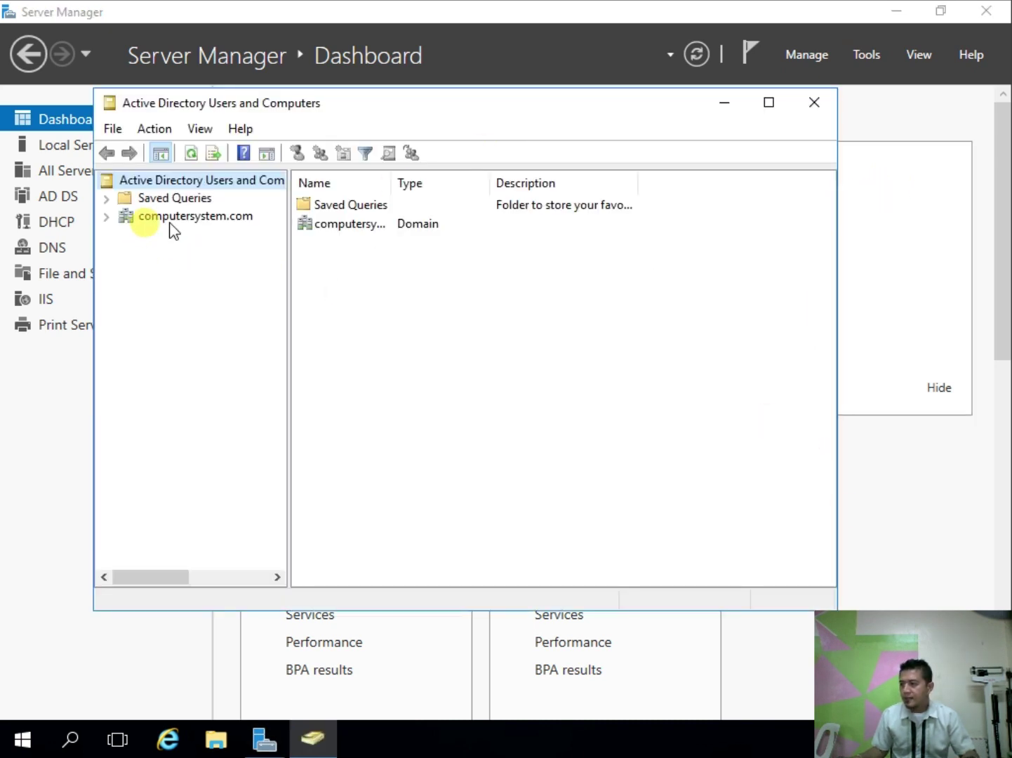
left_click(106, 217)
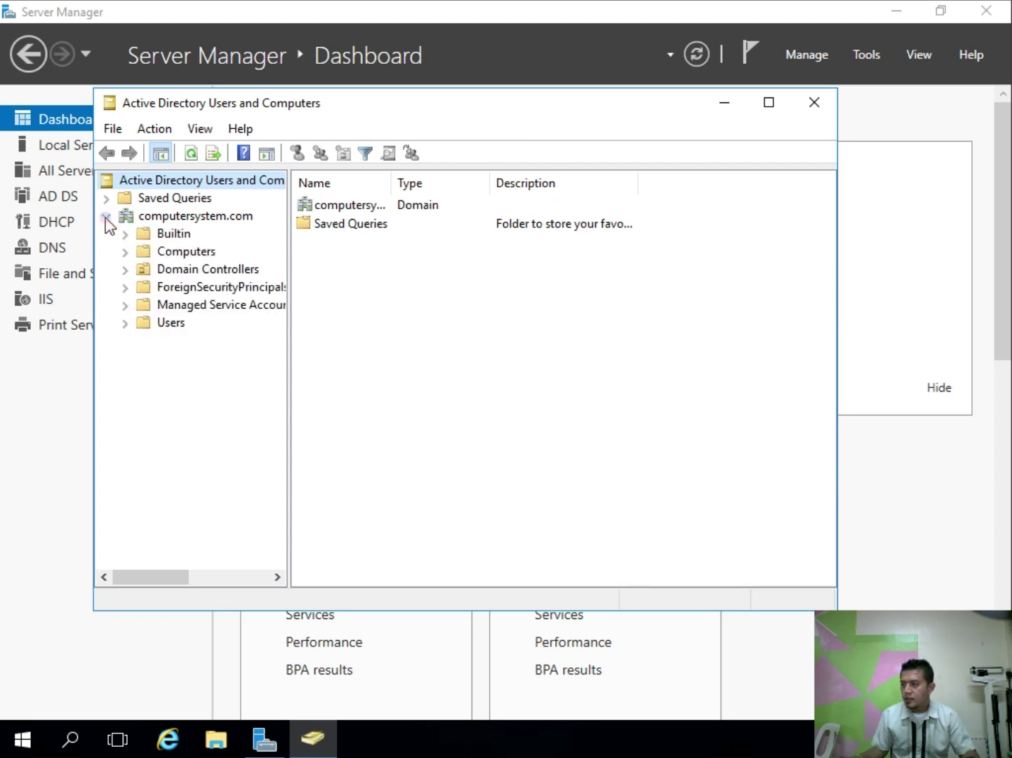
left_click(168, 218)
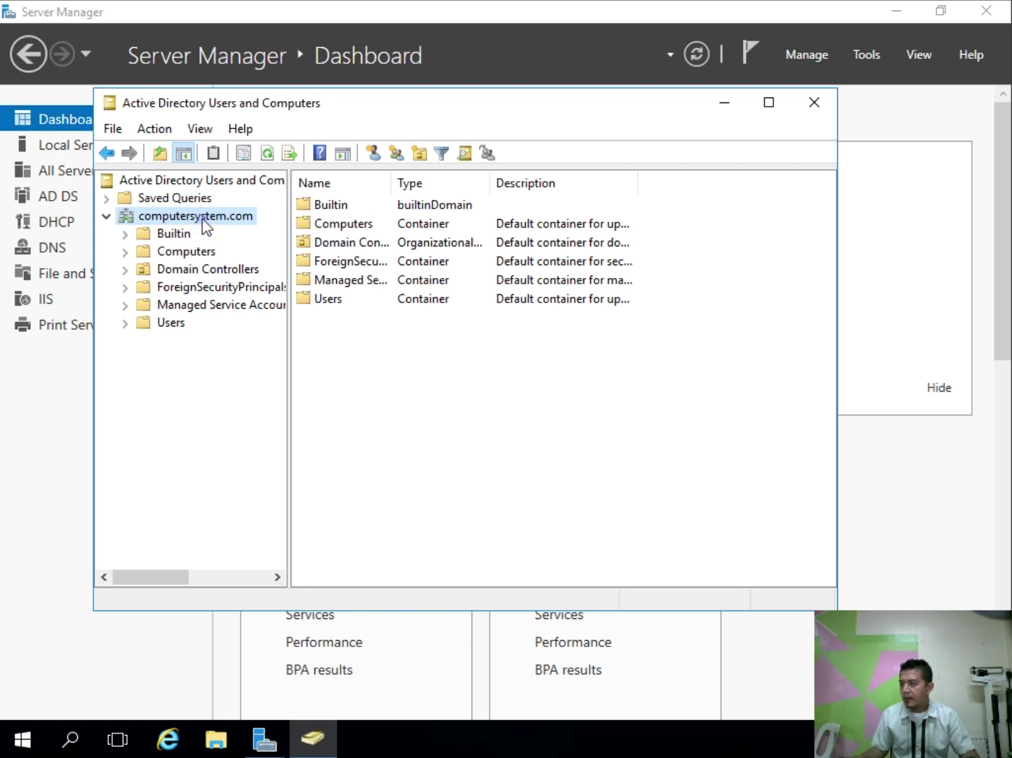
Step: Create the 'ICT Deparment' organizational unit under computersystem.com with accidental-deletion protection turned off
right_click(203, 223)
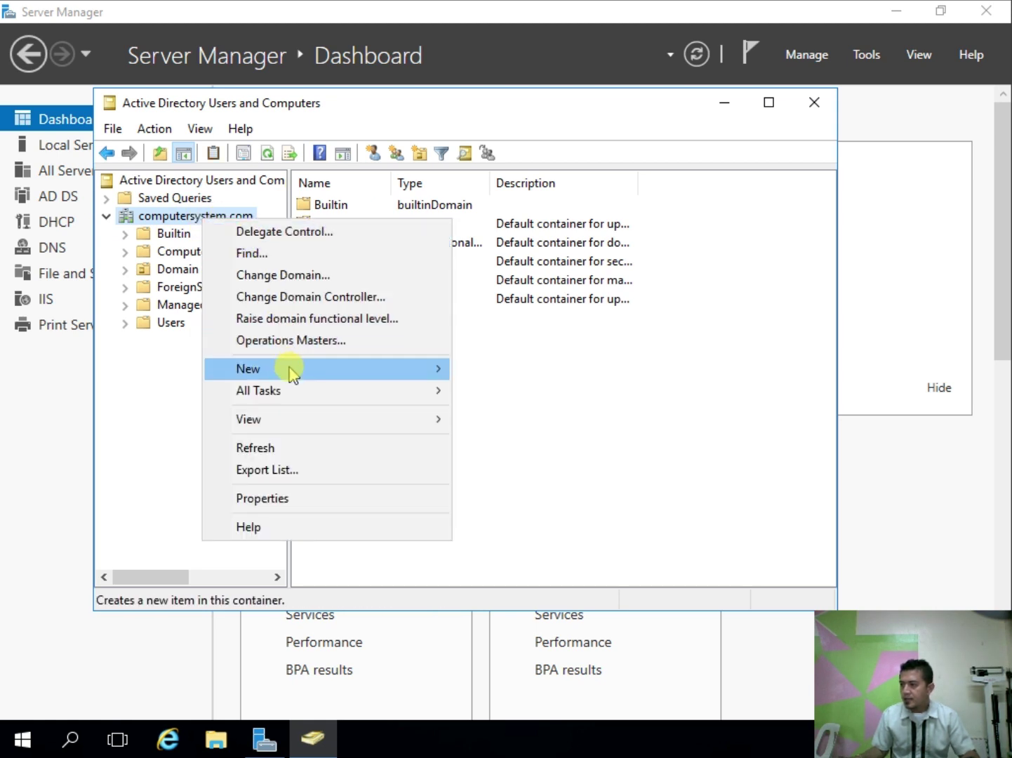
mouse_move(334, 376)
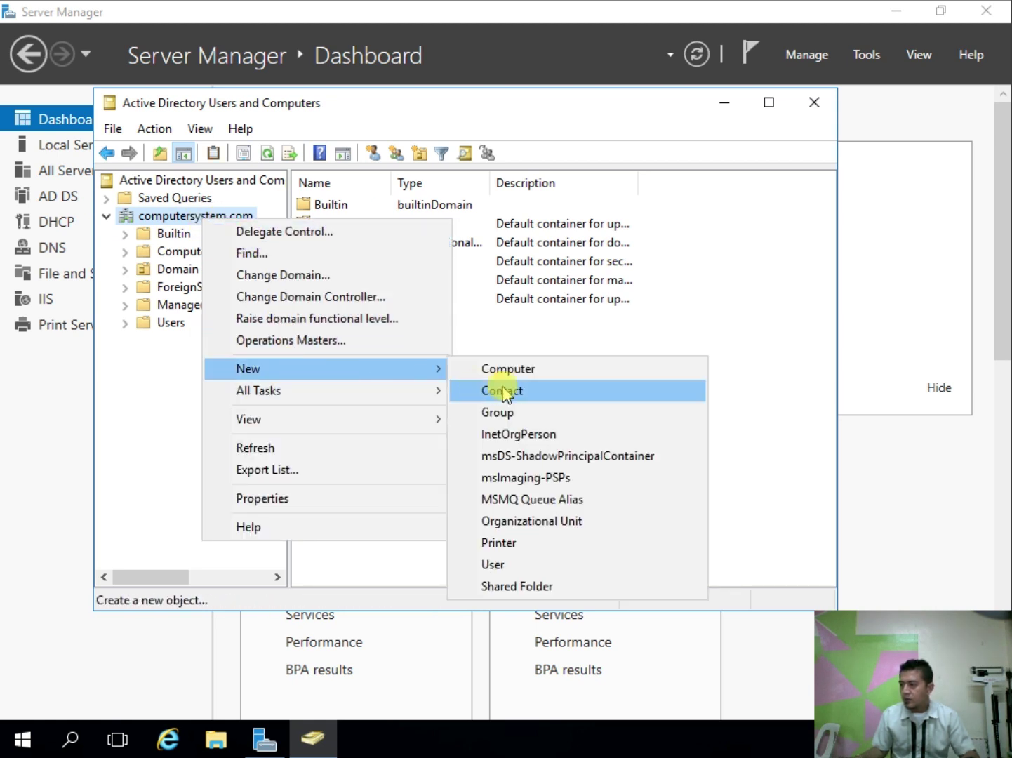
left_click(572, 520)
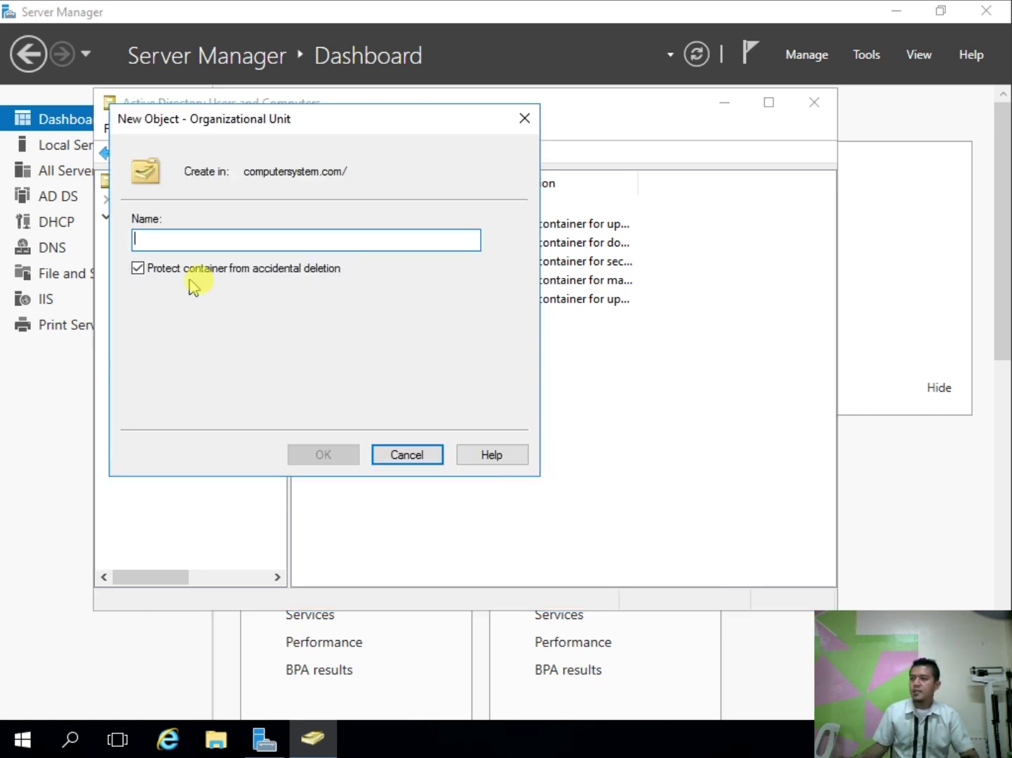
type("ICT Depament")
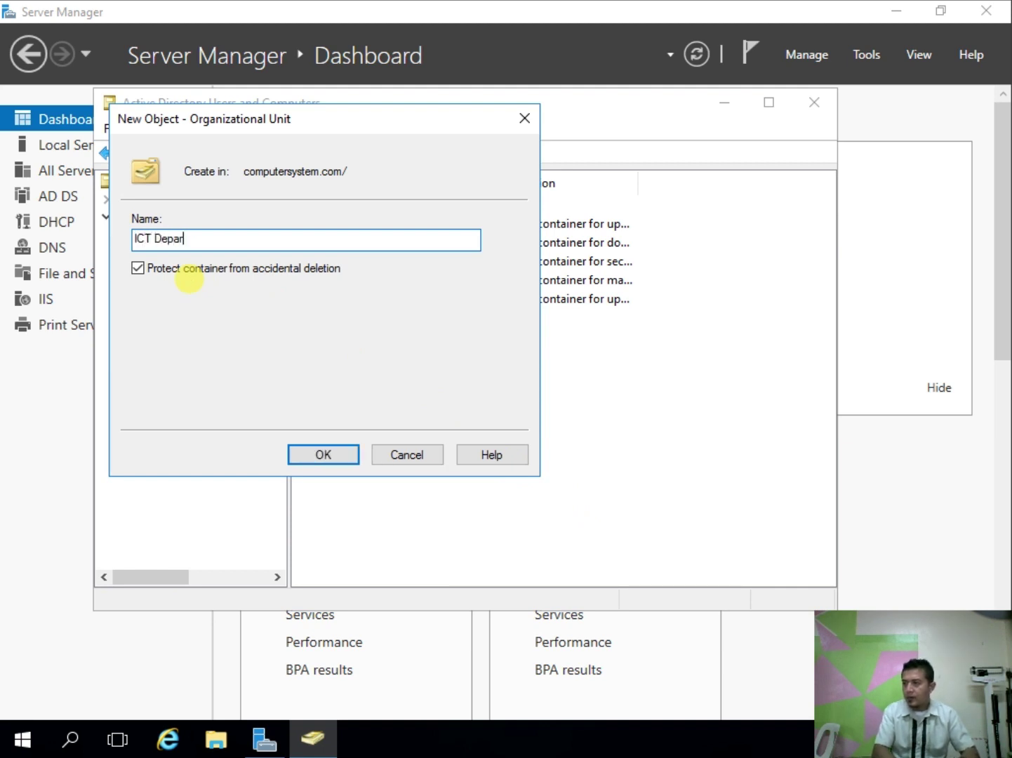
left_click(138, 267)
left_click(335, 455)
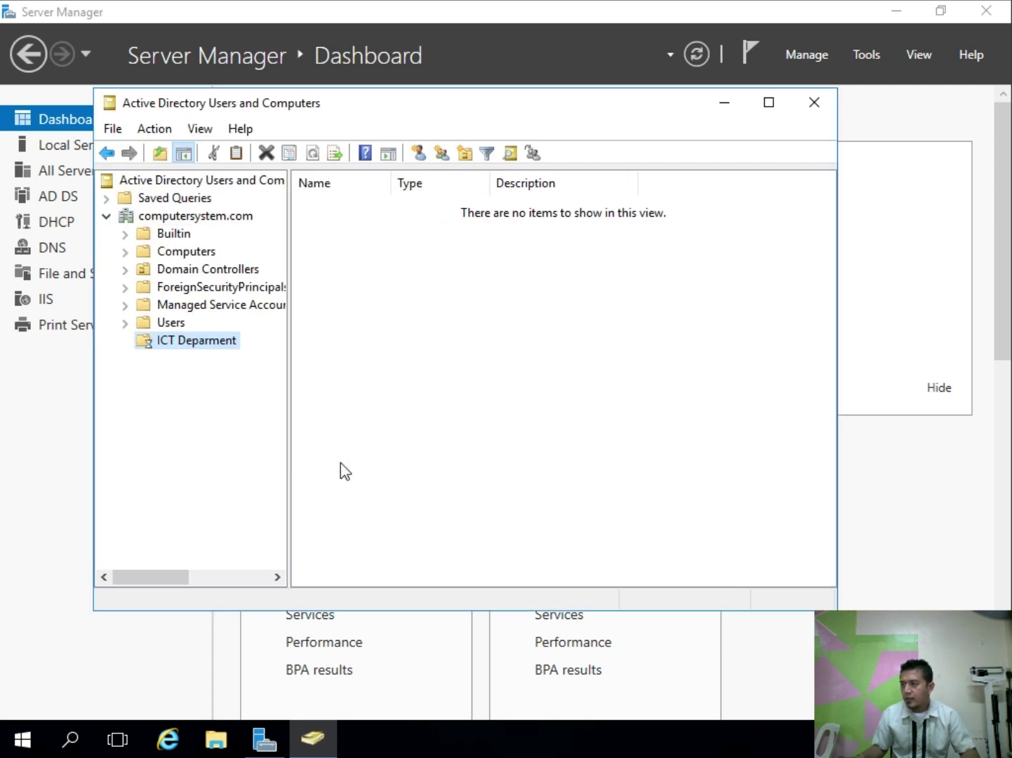
left_click(215, 392)
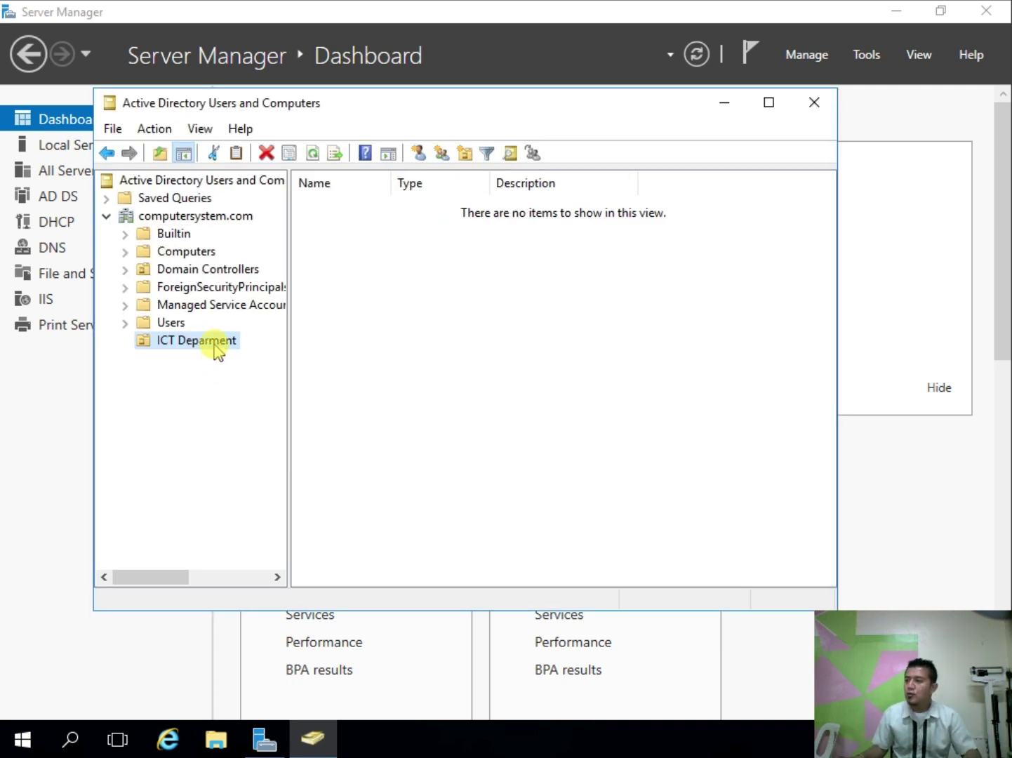
left_click(212, 397)
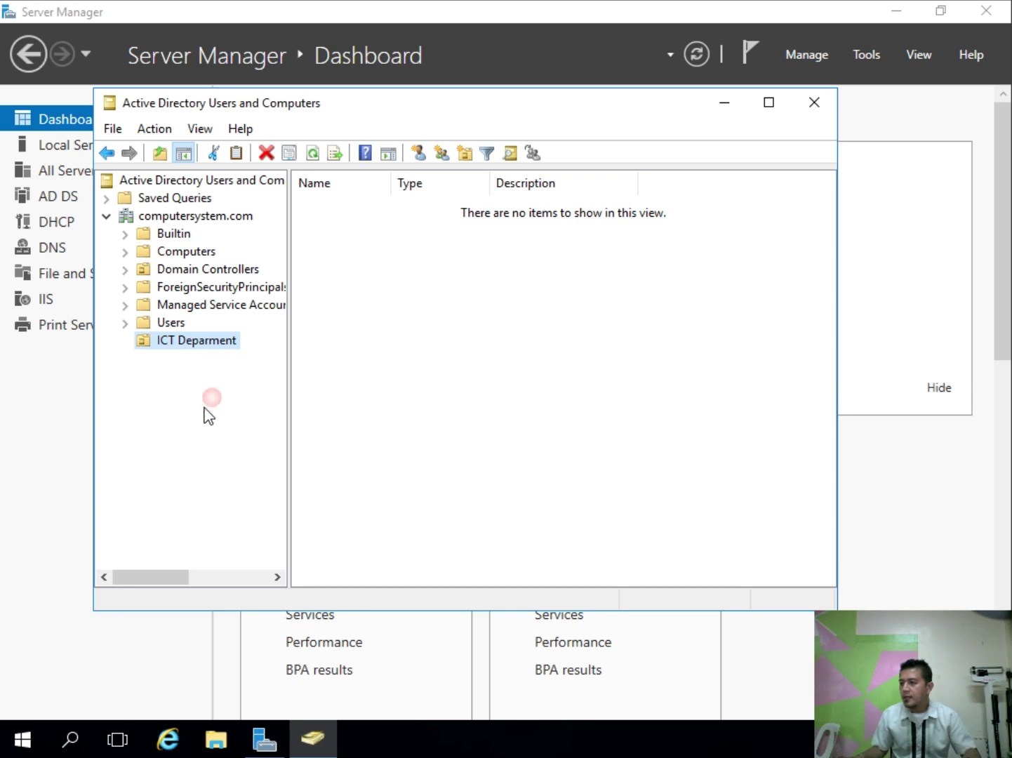
left_click(186, 219)
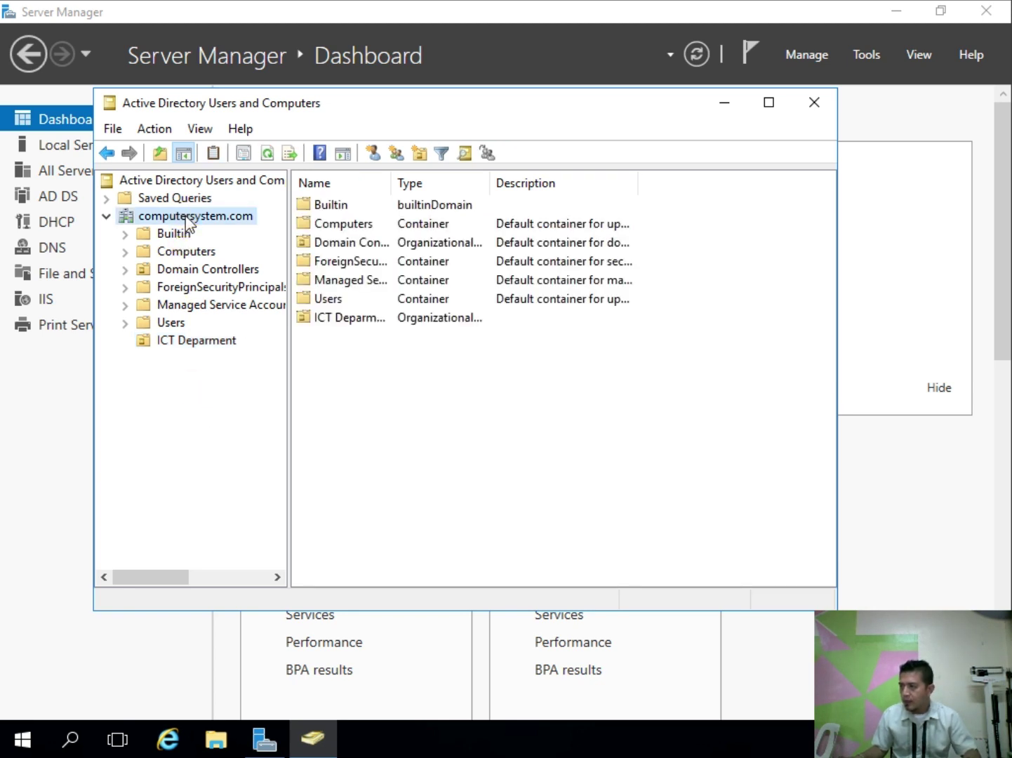
Step: Create an organizational unit named 'Admin Department' under computersystem.com
right_click(188, 223)
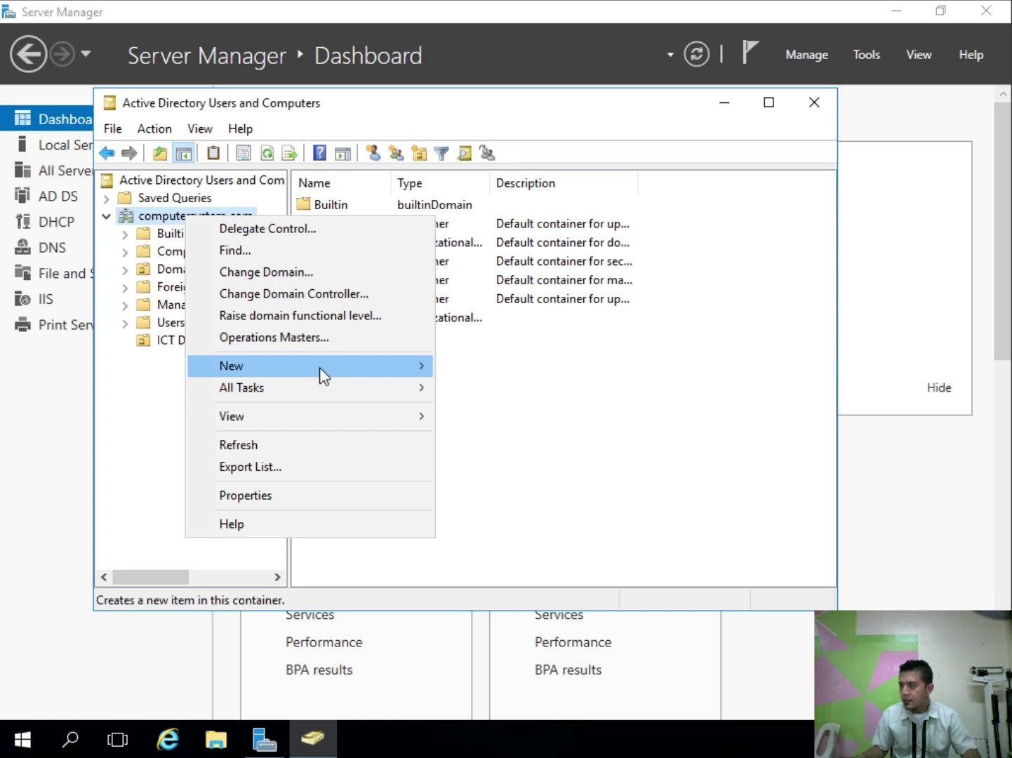
mouse_move(319, 367)
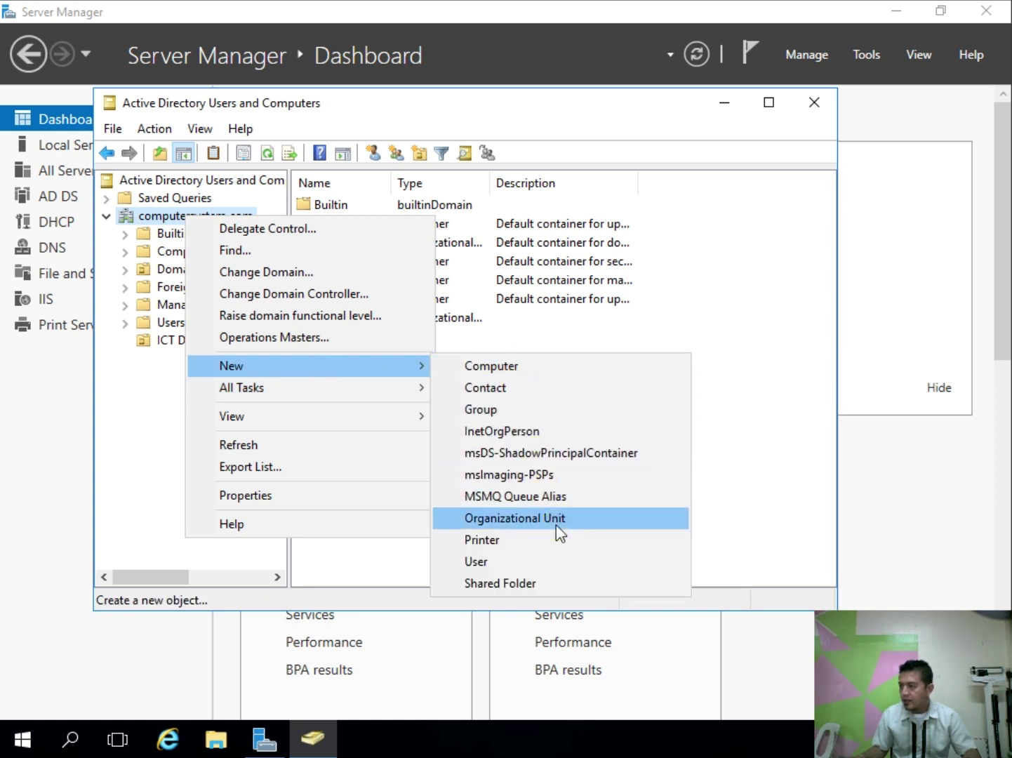
left_click(555, 525)
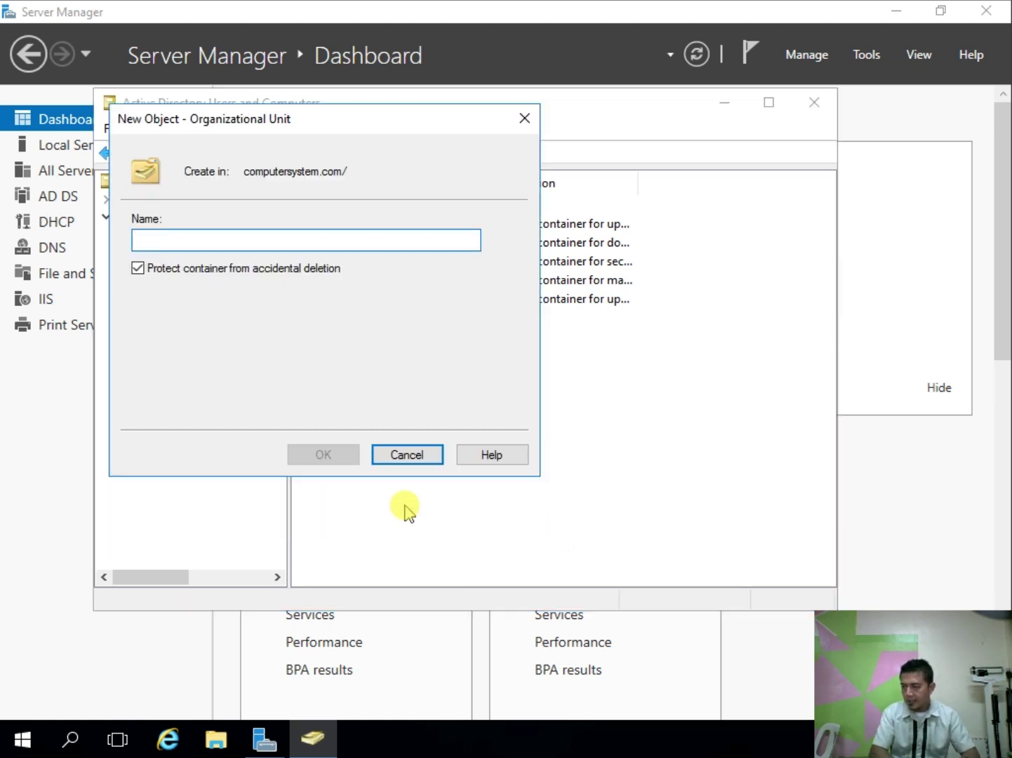
type("Admin Dep")
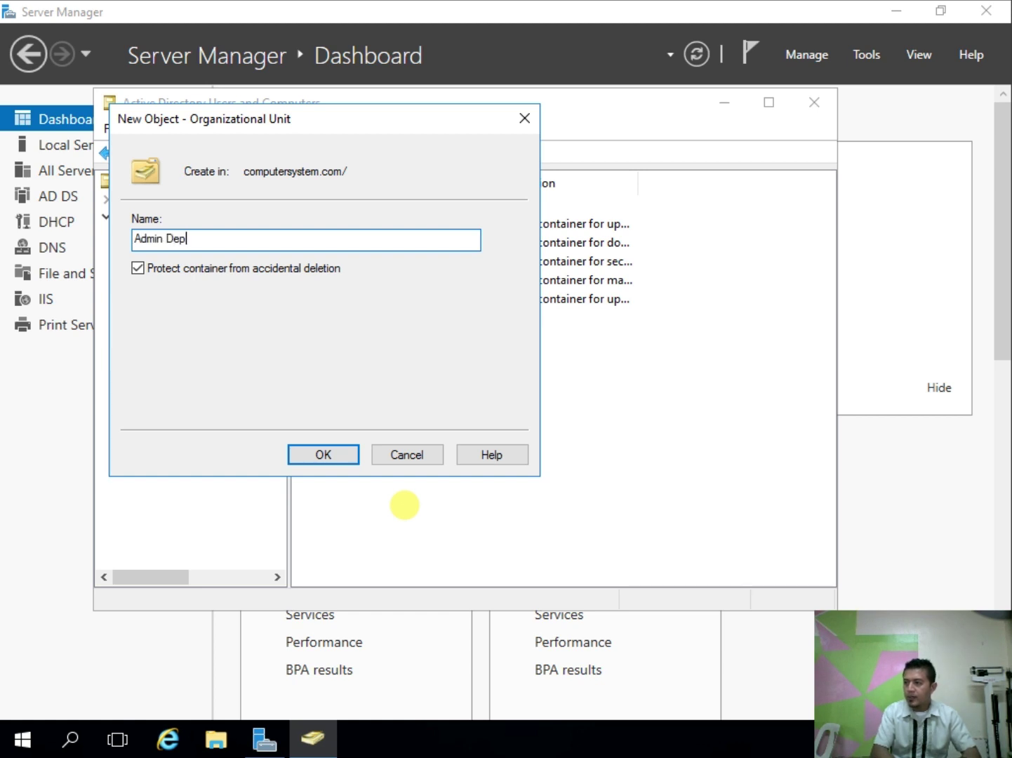
type("art")
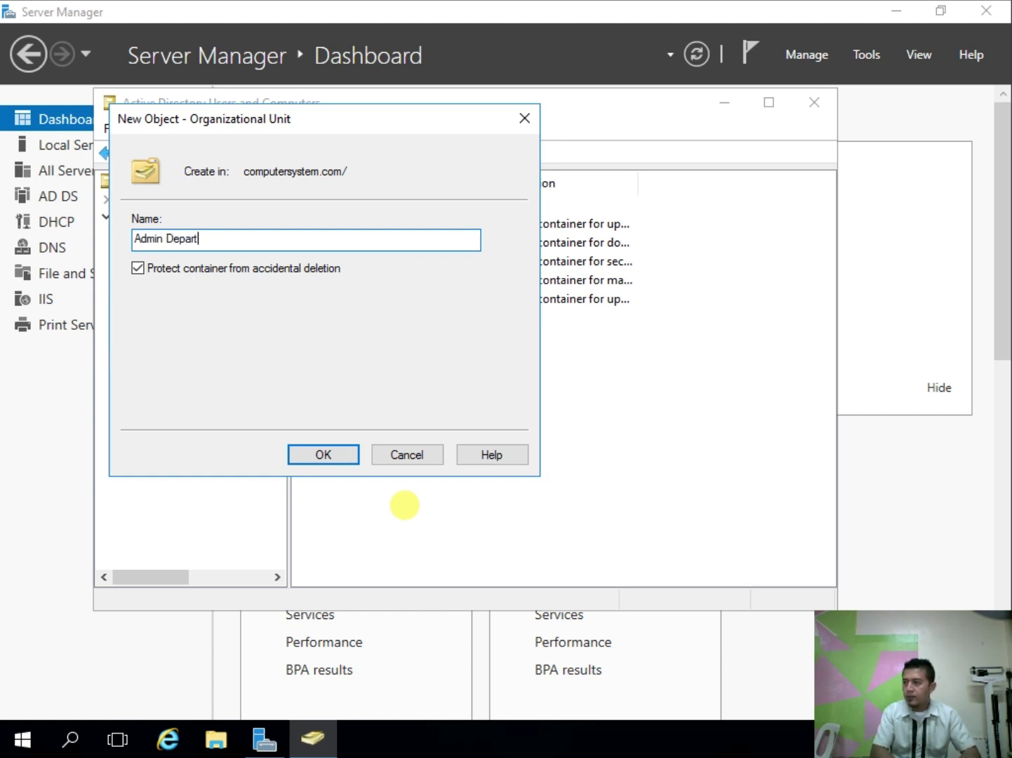
type("ment")
key("Return")
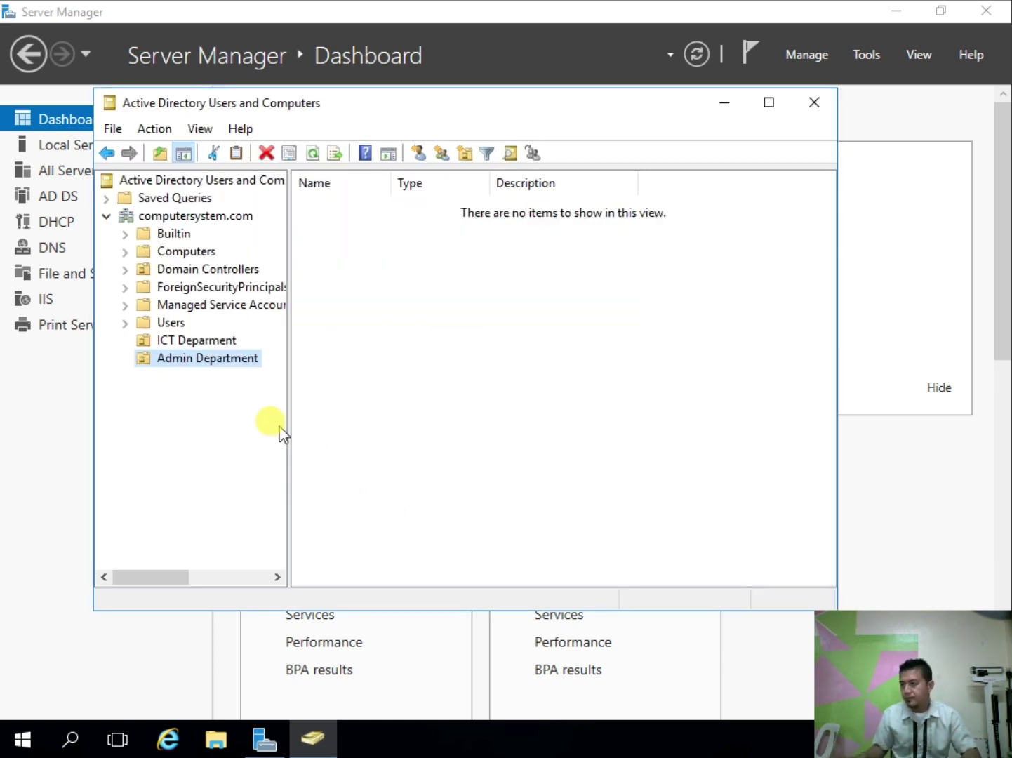
Step: Switch between the ICT Deparment and Admin Department units, ending in ICT Deparment
left_click(203, 342)
left_click(210, 353)
left_click(216, 342)
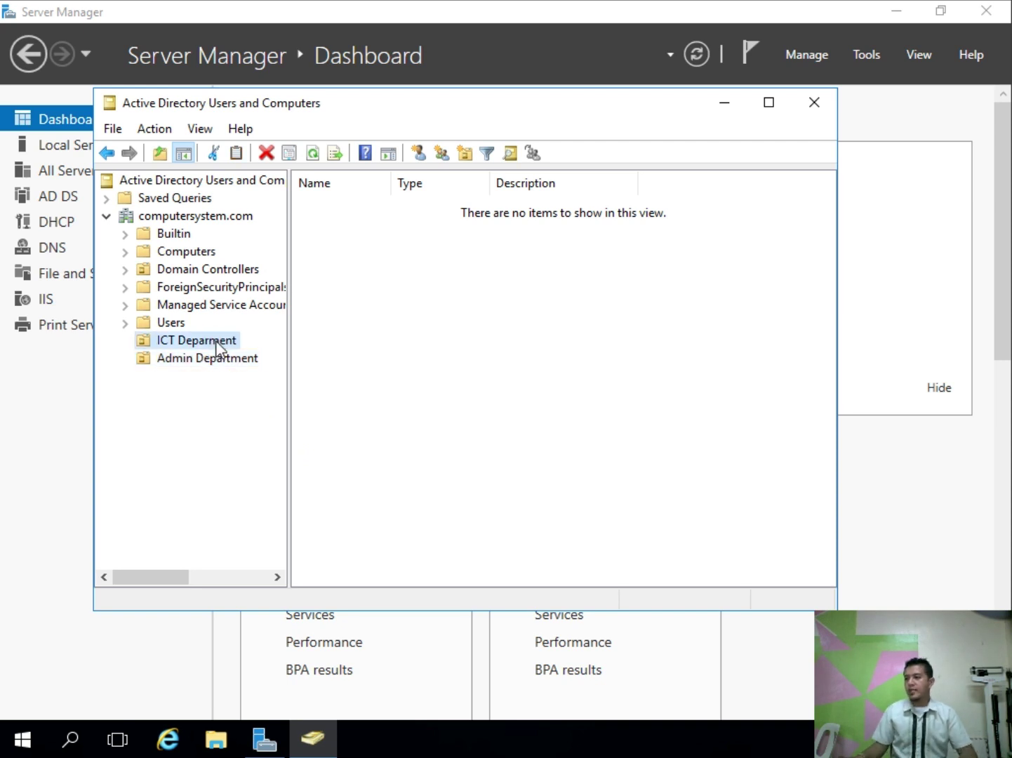
left_click(223, 360)
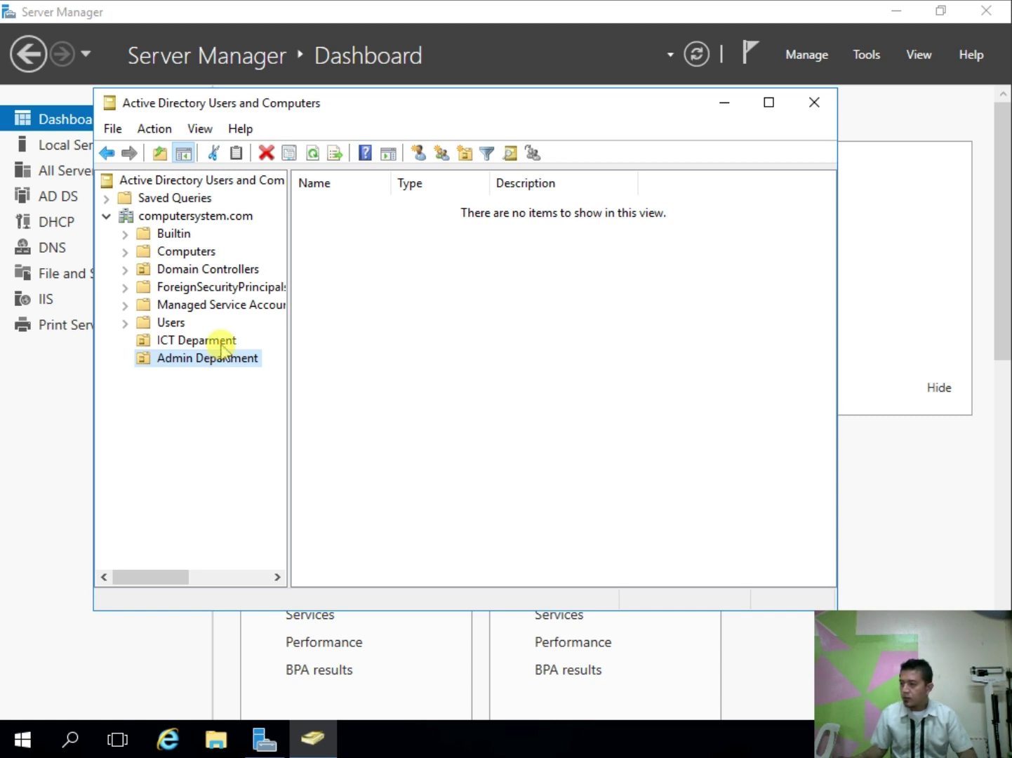
left_click(223, 344)
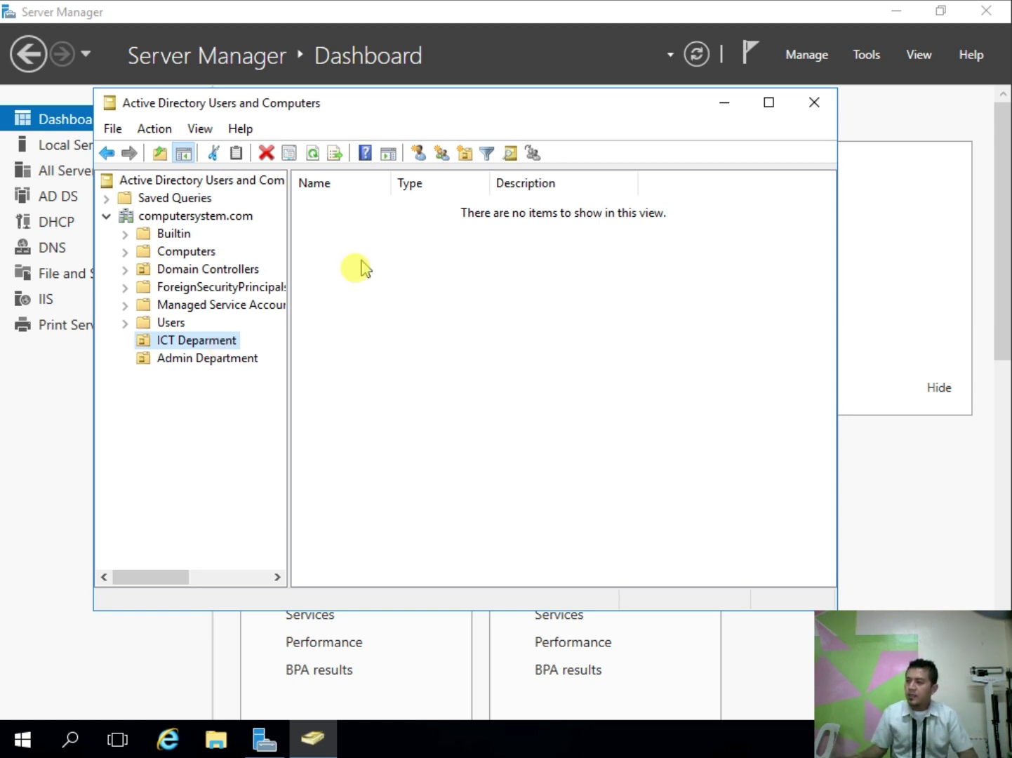
left_click(421, 150)
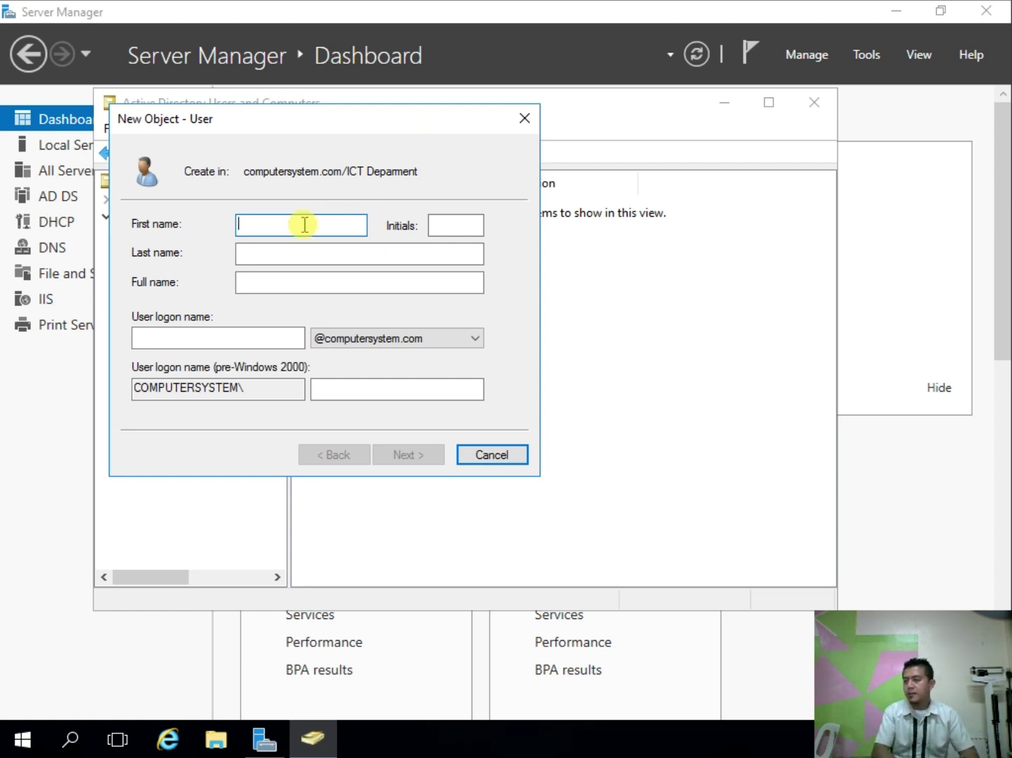
type("Juan")
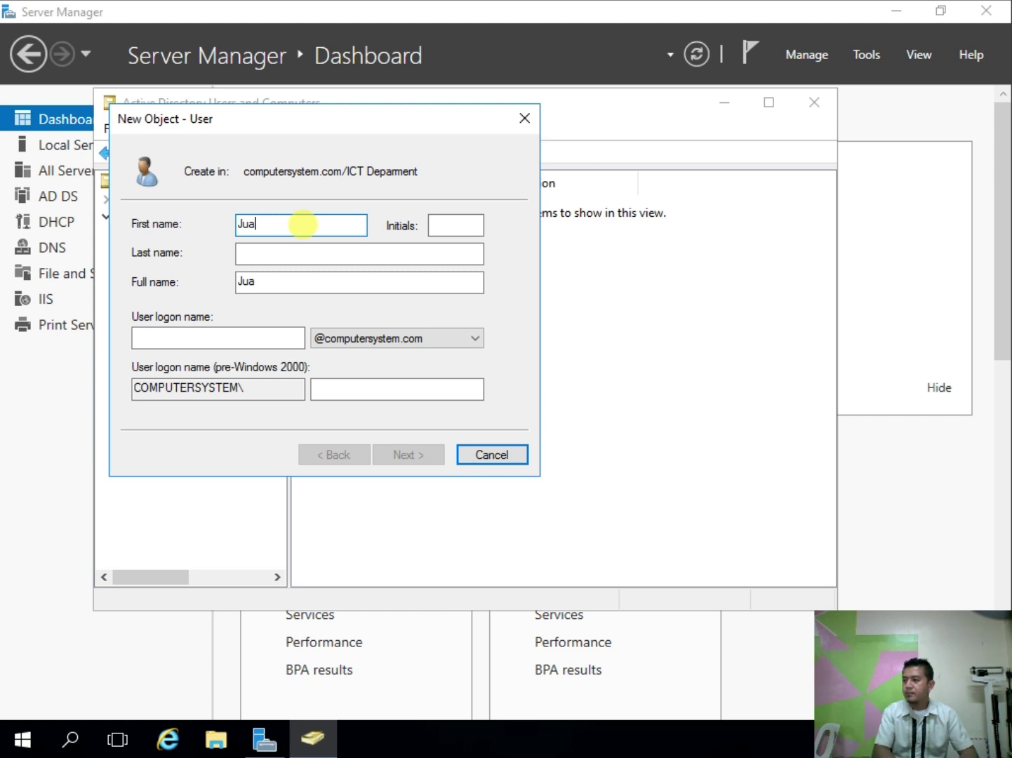
key("Tab")
key("Tab")
type("Cur")
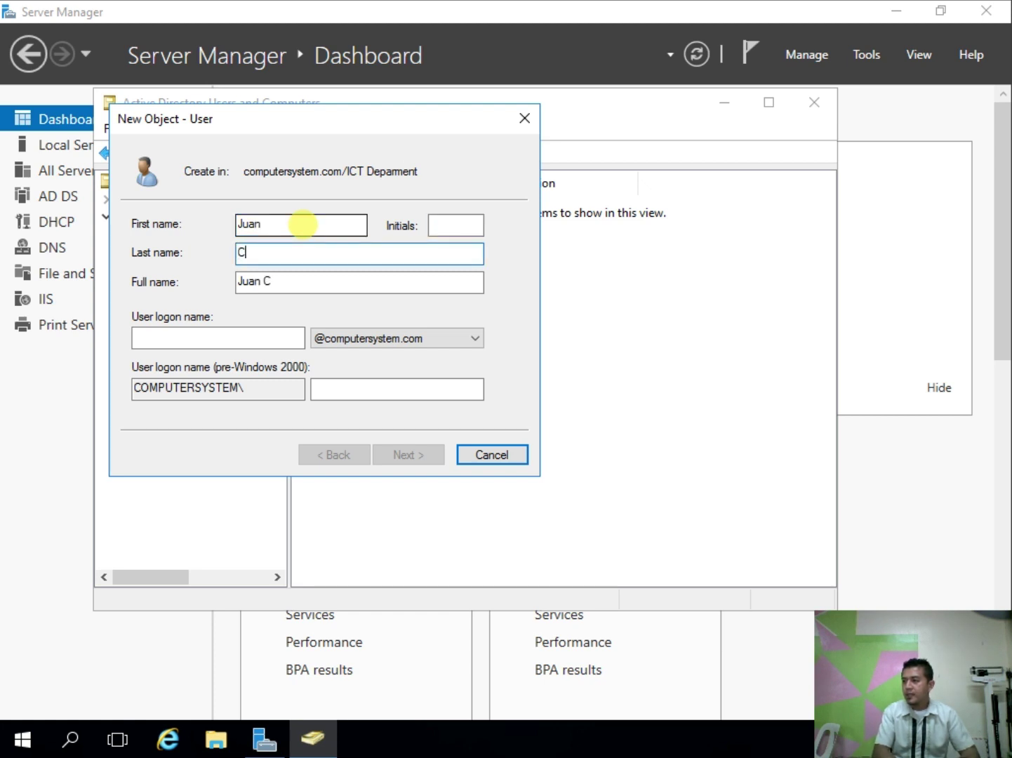
key("BackSpace")
type("ruz")
key("Tab")
key("Tab")
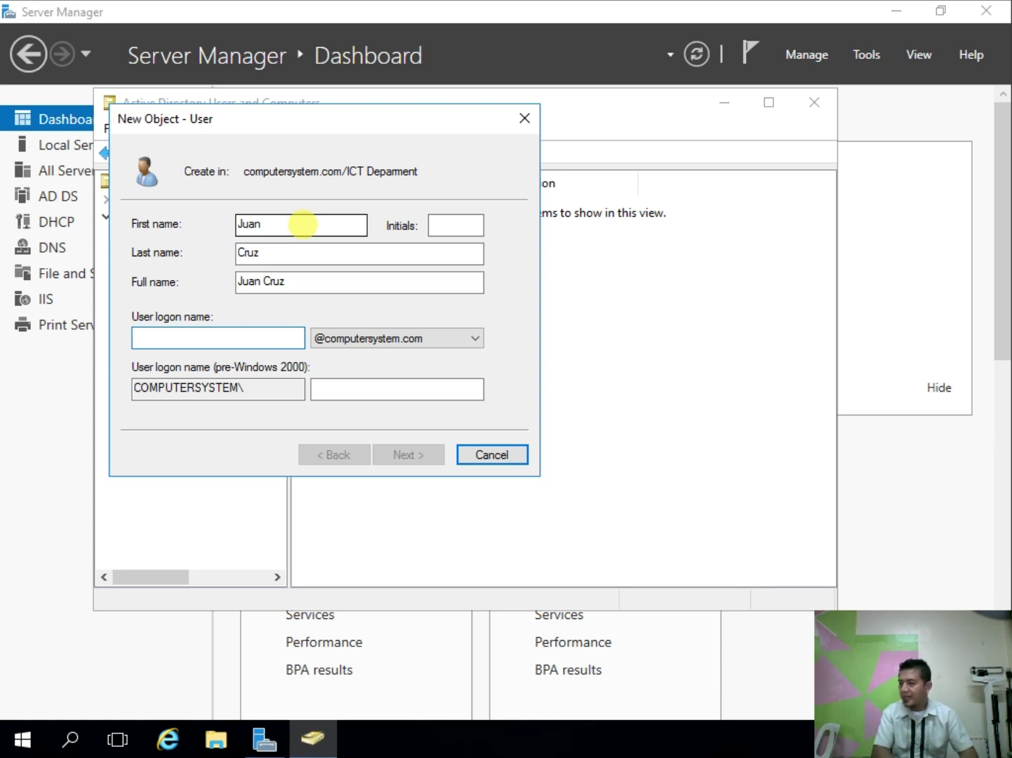
type("jua")
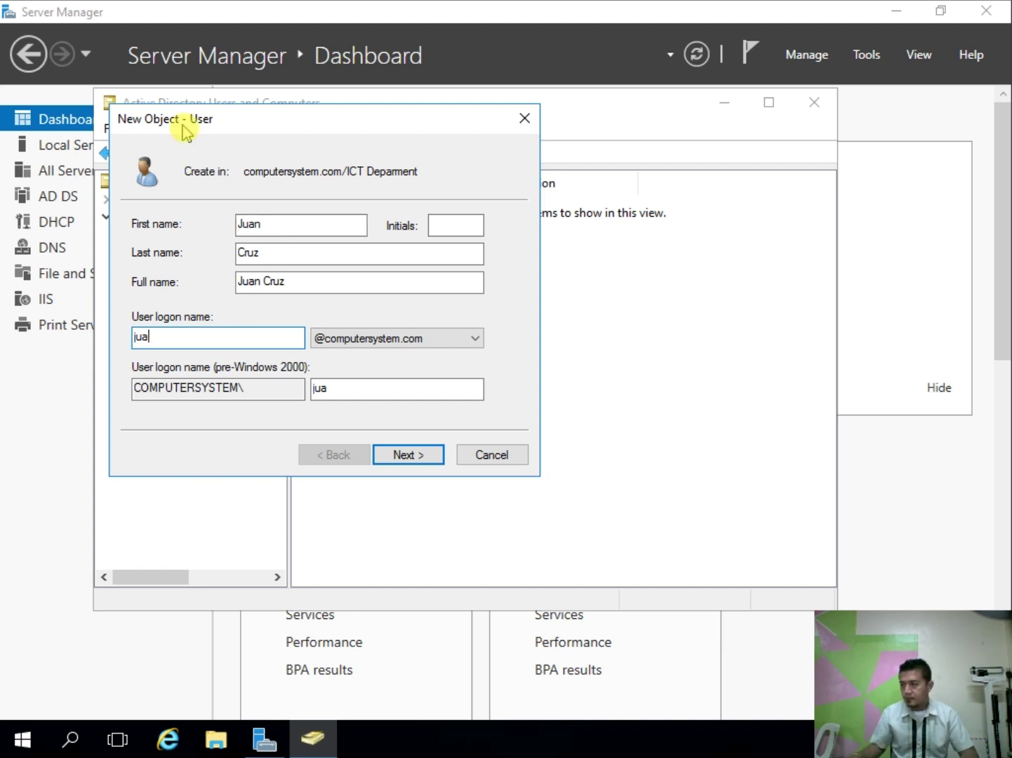
type("n")
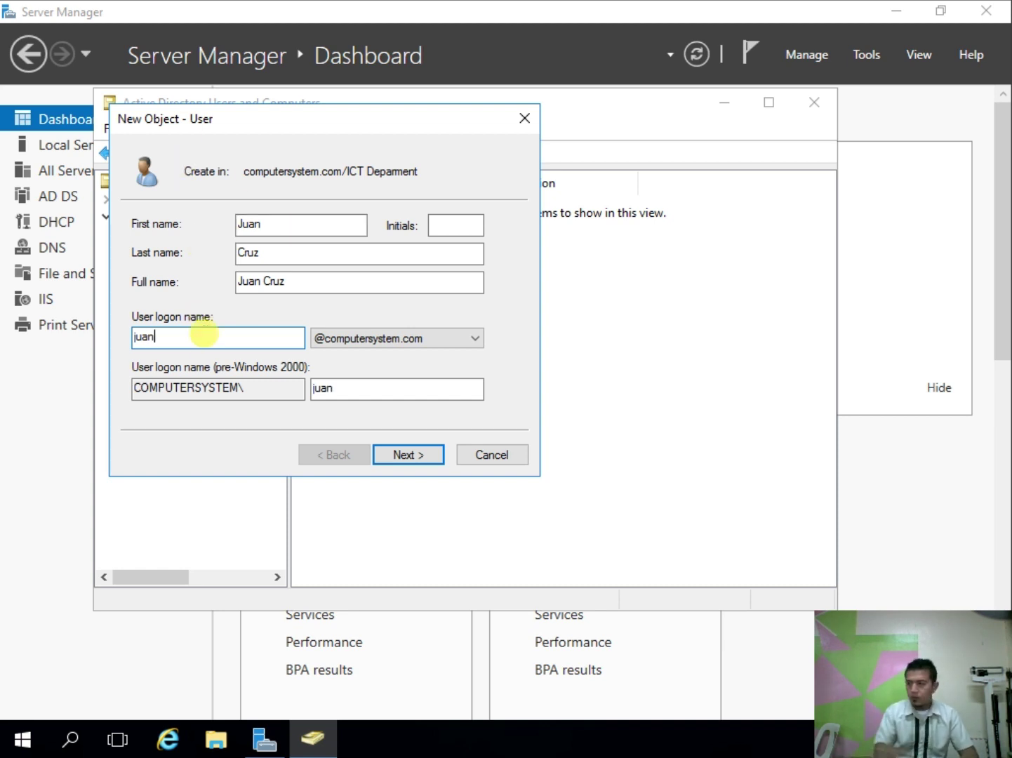
left_click(413, 459)
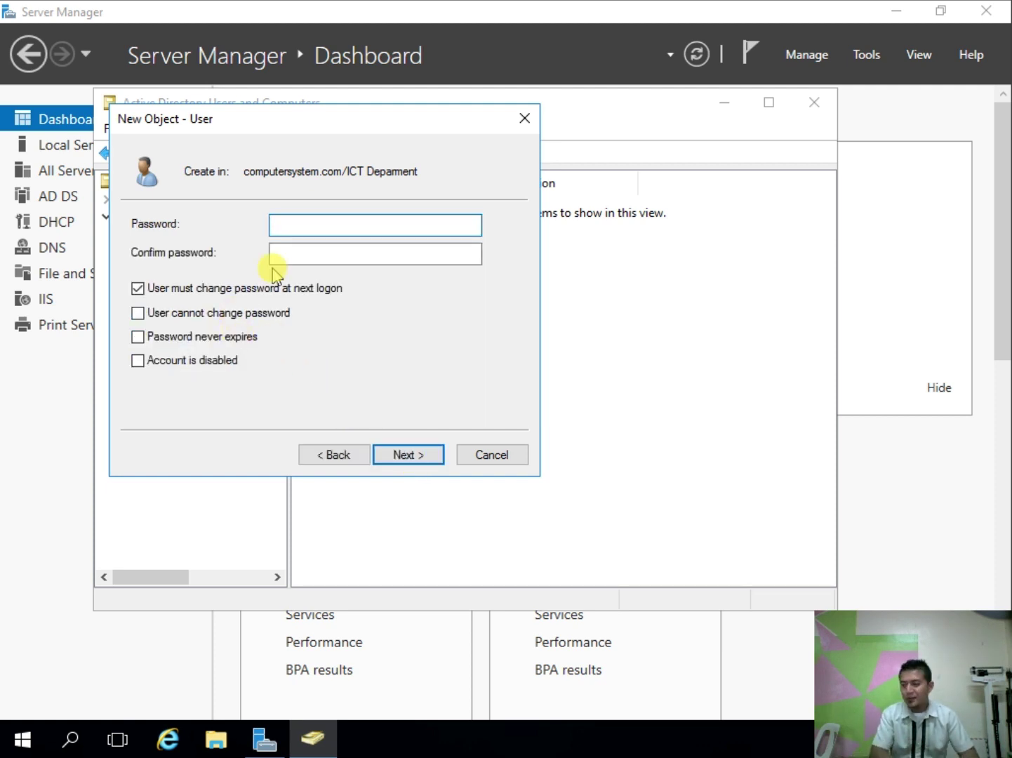
type("********")
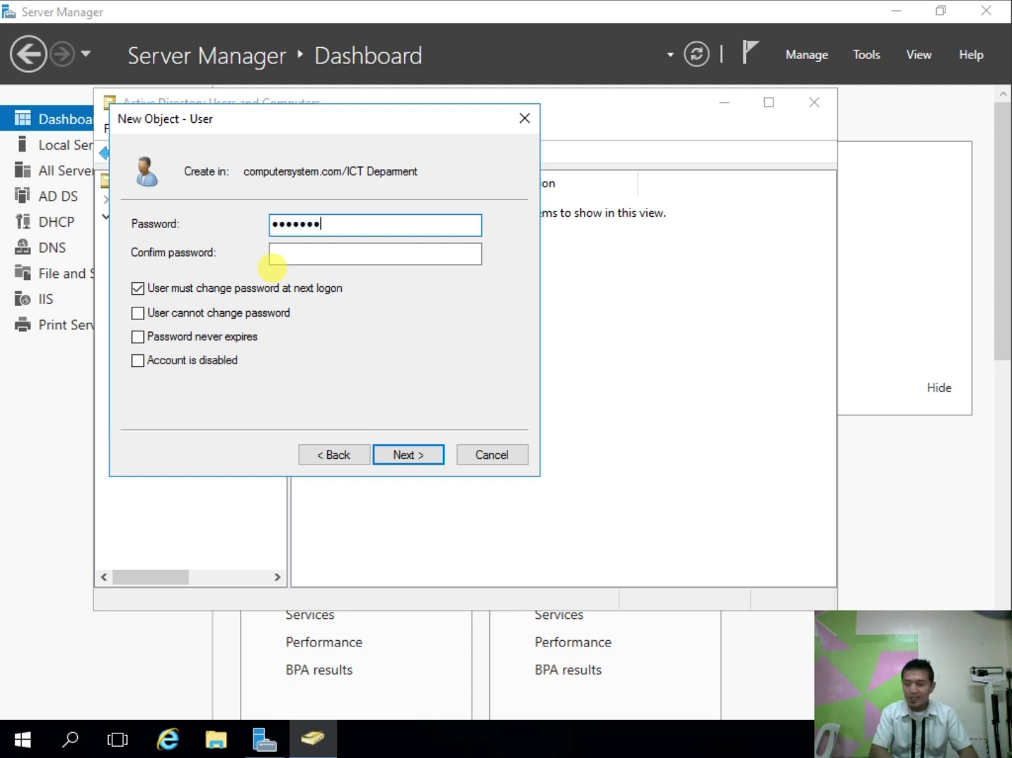
key("Tab")
type("*****")
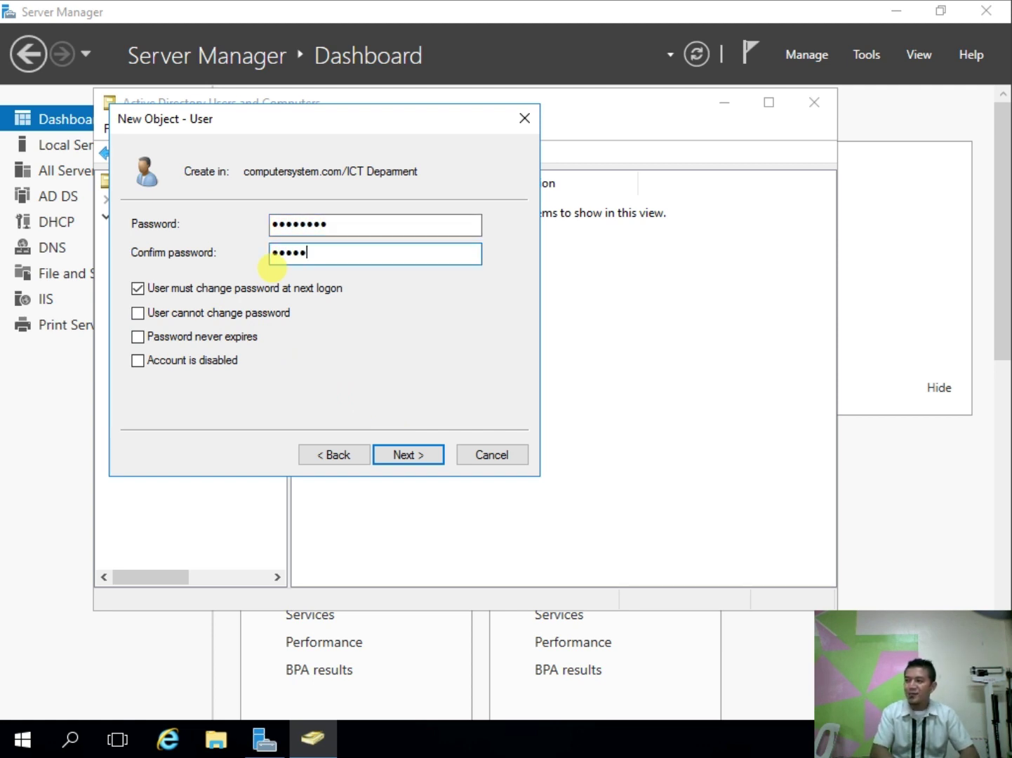
type("***")
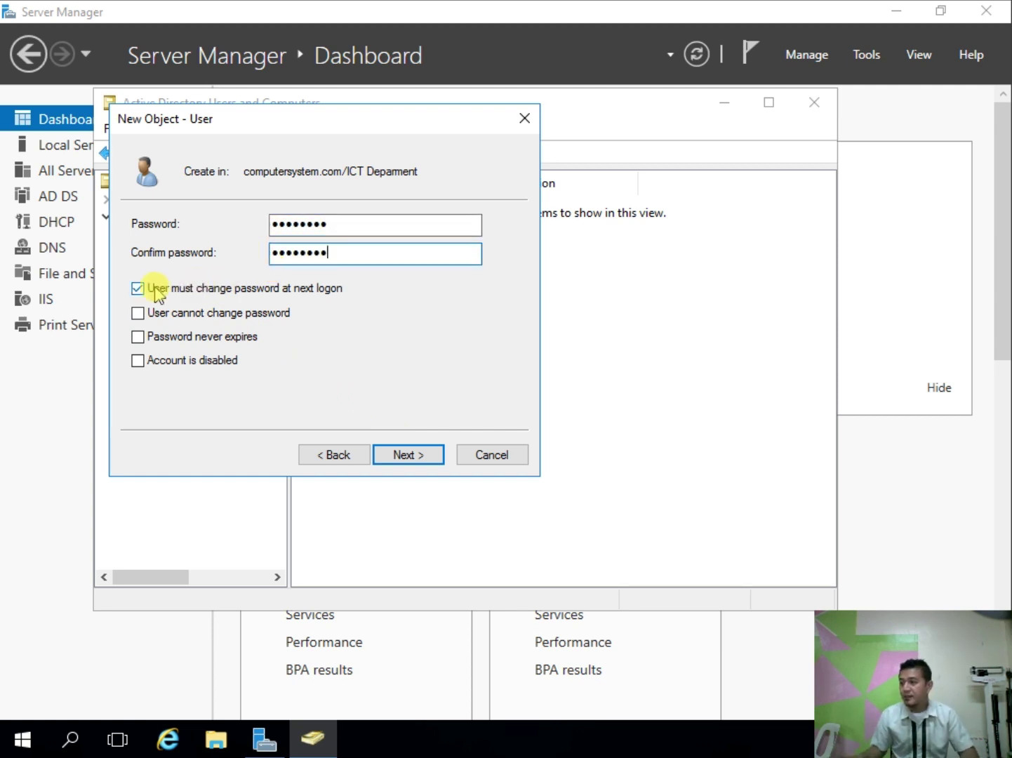
left_click(138, 287)
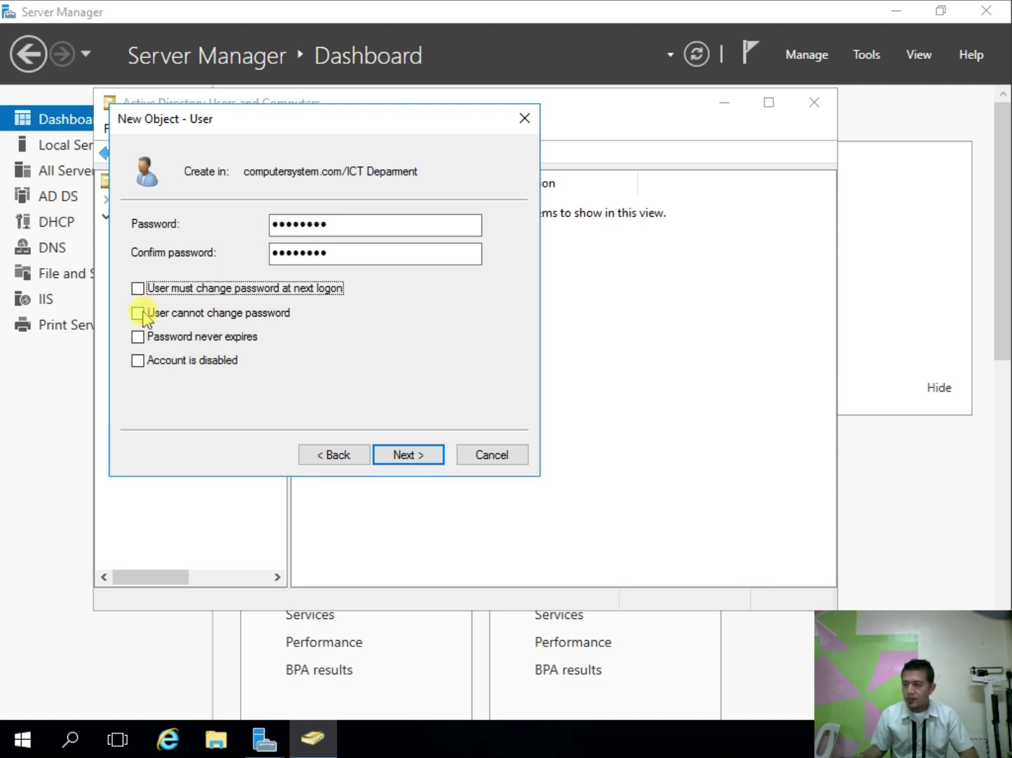
left_click(167, 341)
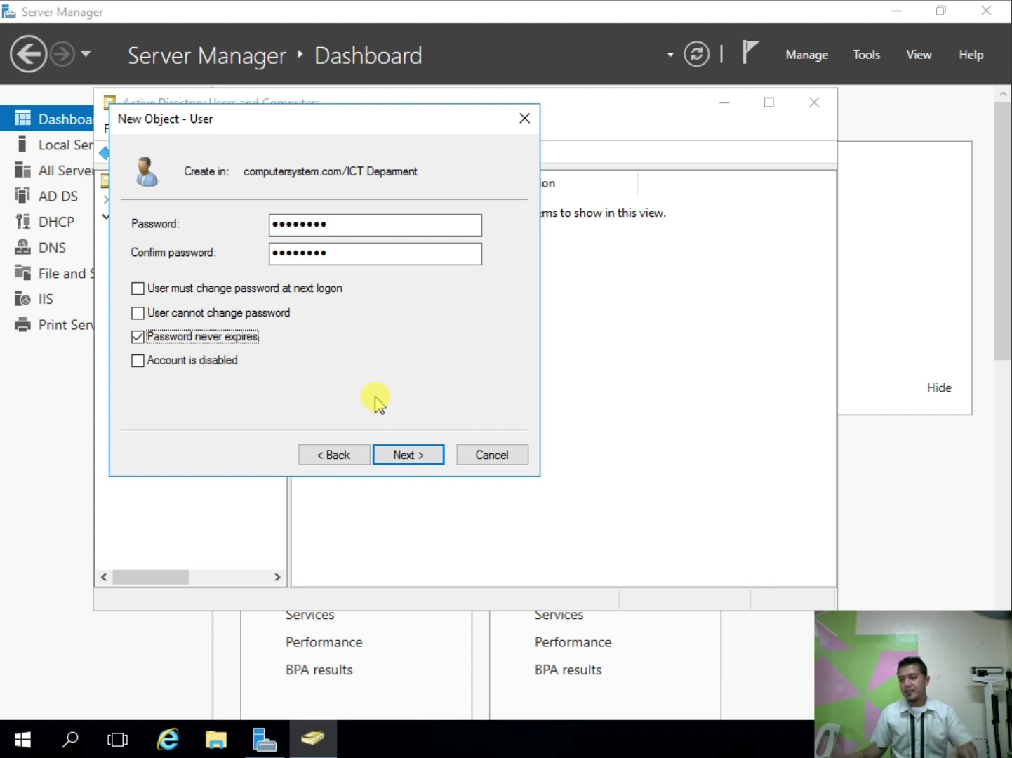
left_click(404, 455)
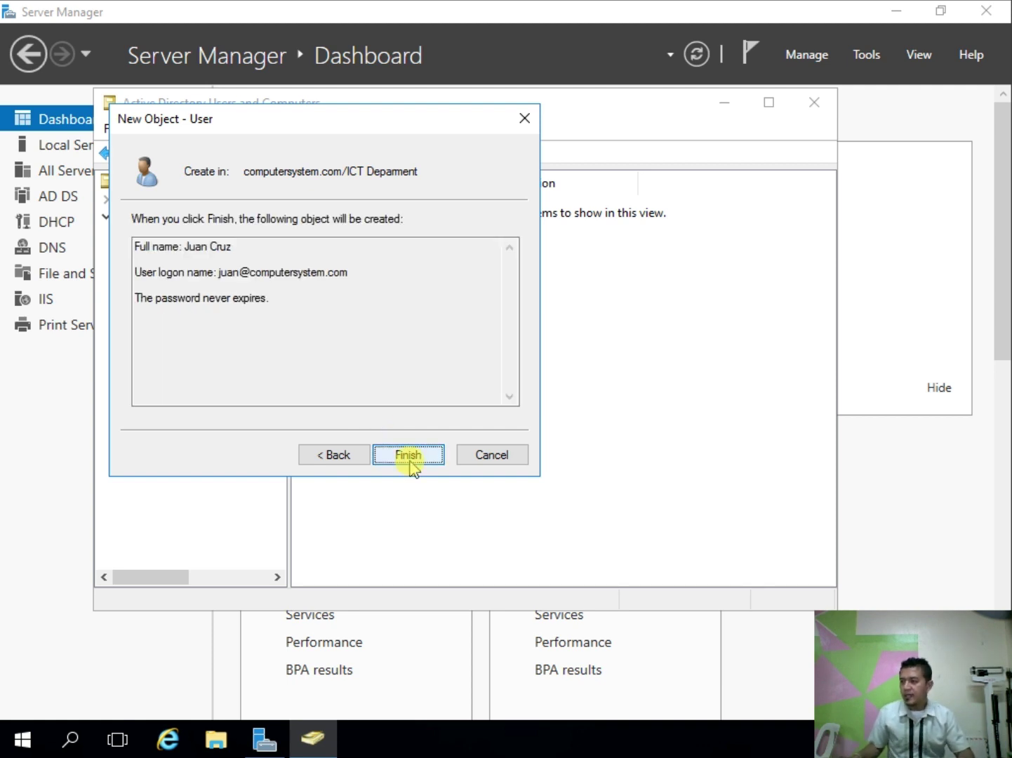
left_click(410, 460)
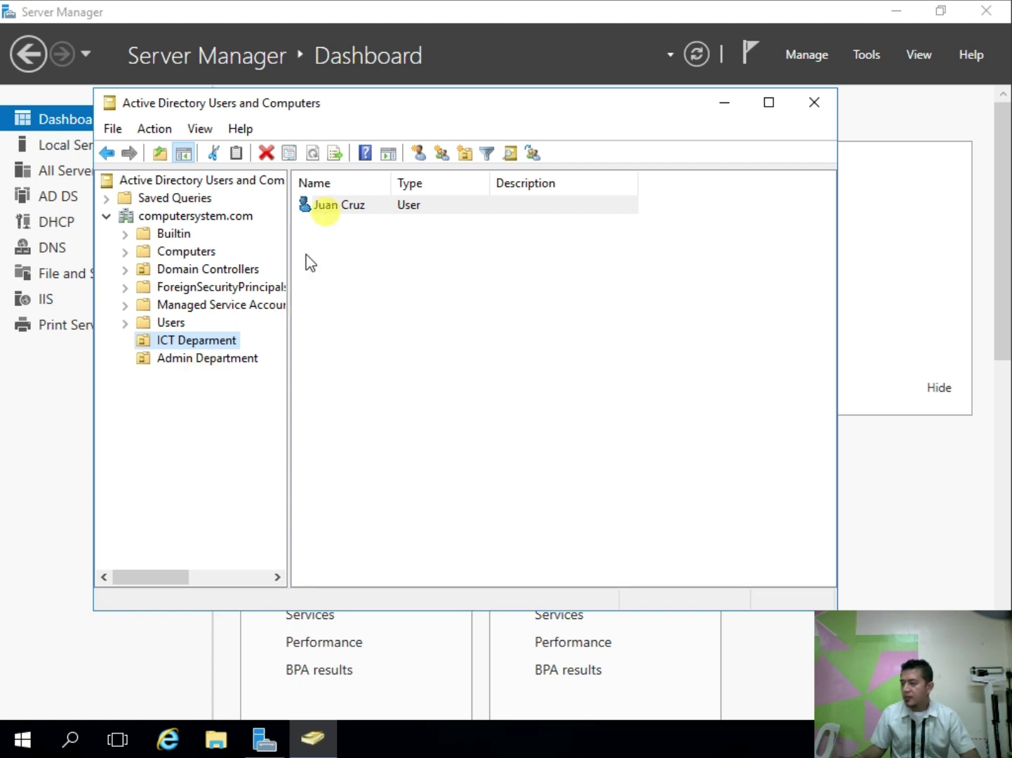
left_click(186, 363)
left_click(186, 364)
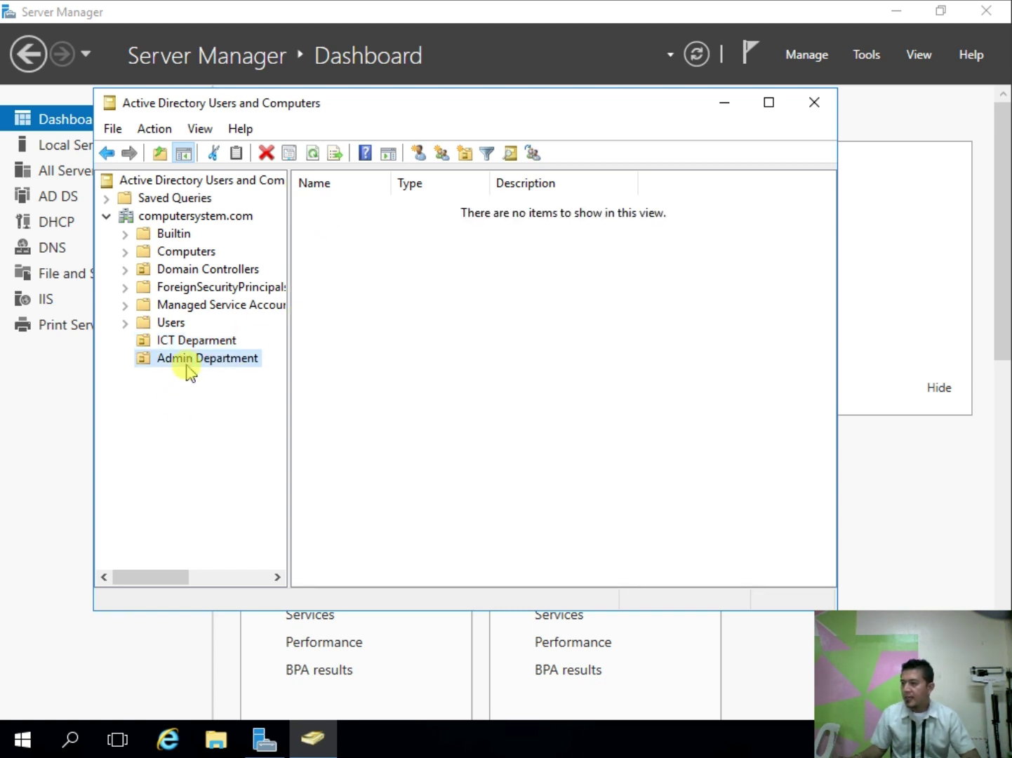
left_click(418, 153)
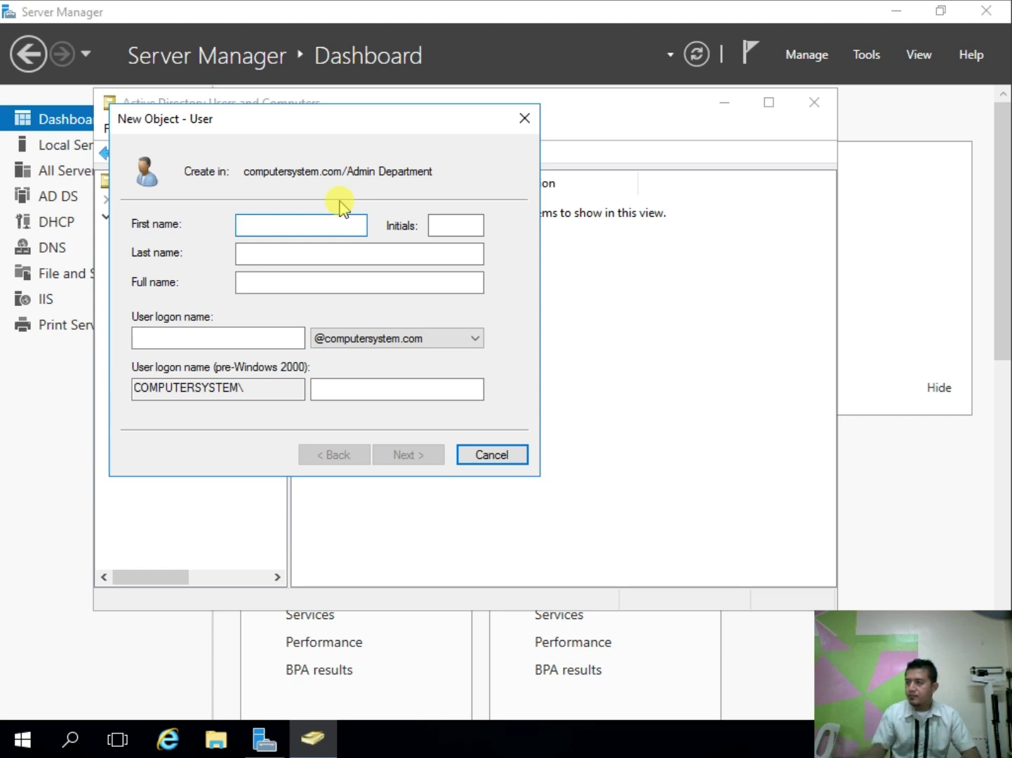
left_click(522, 119)
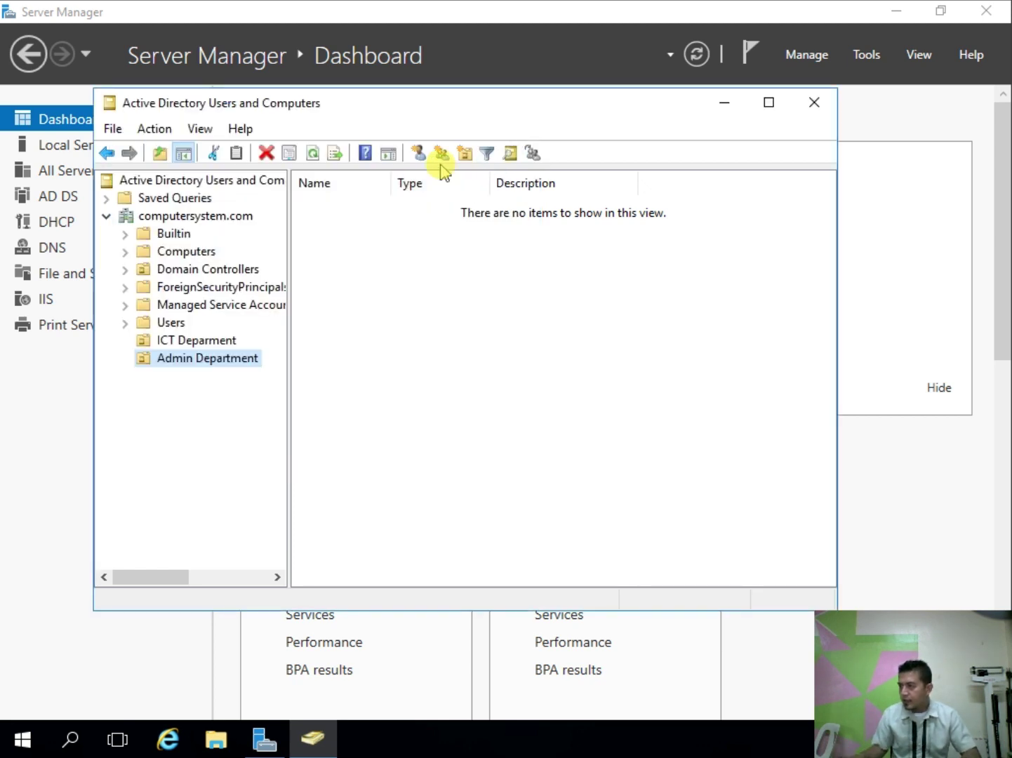
left_click(420, 154)
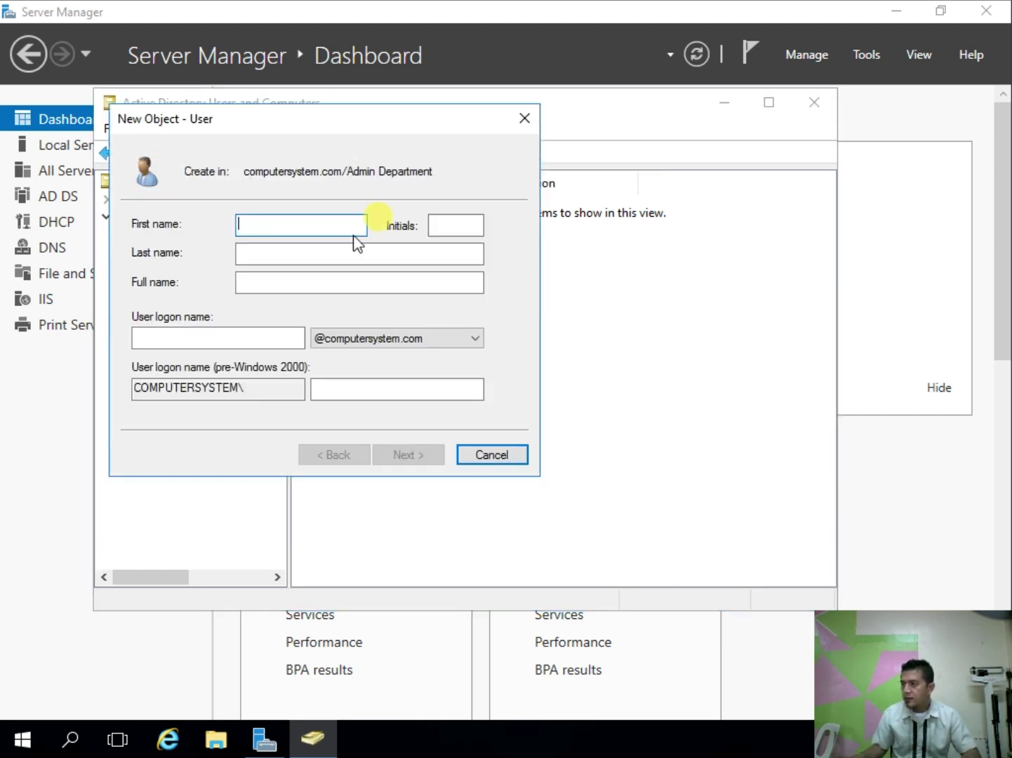
type("Maria")
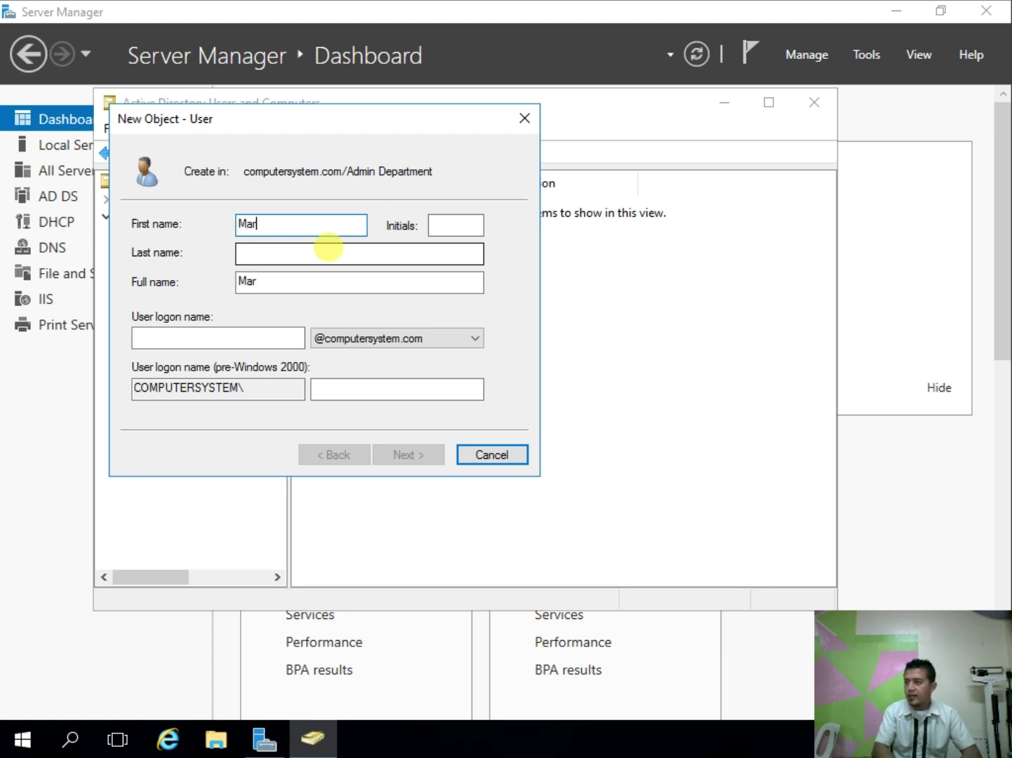
key("Tab")
key("Tab")
type("Cruz")
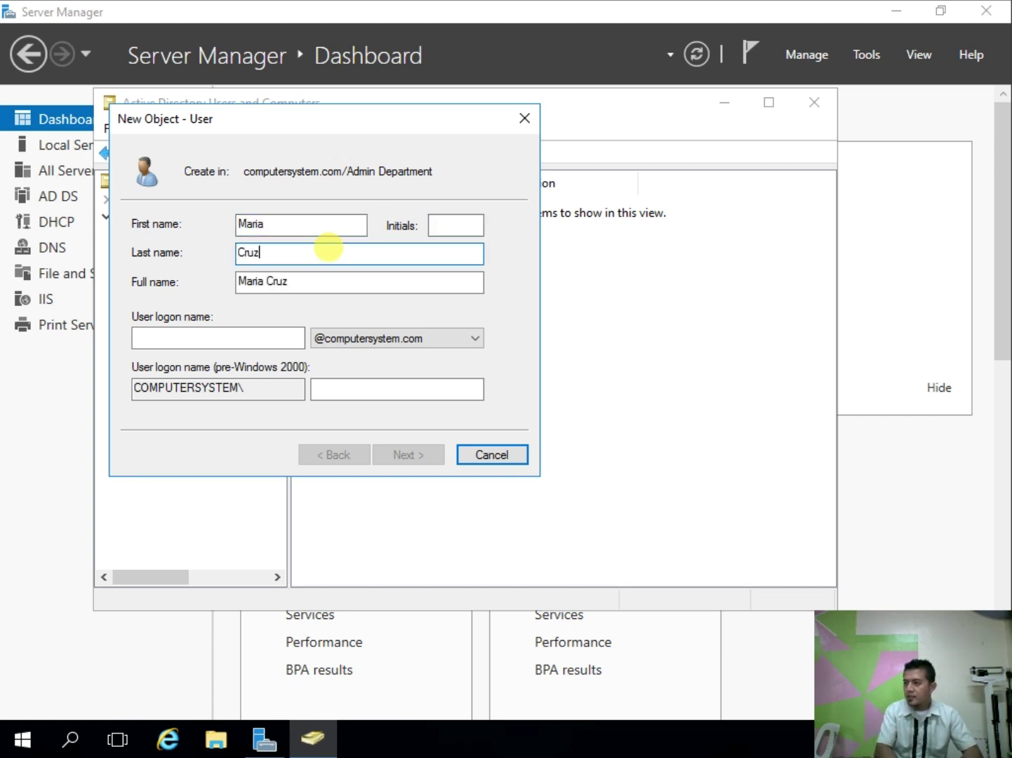
key("Tab")
key("Tab")
type("maria")
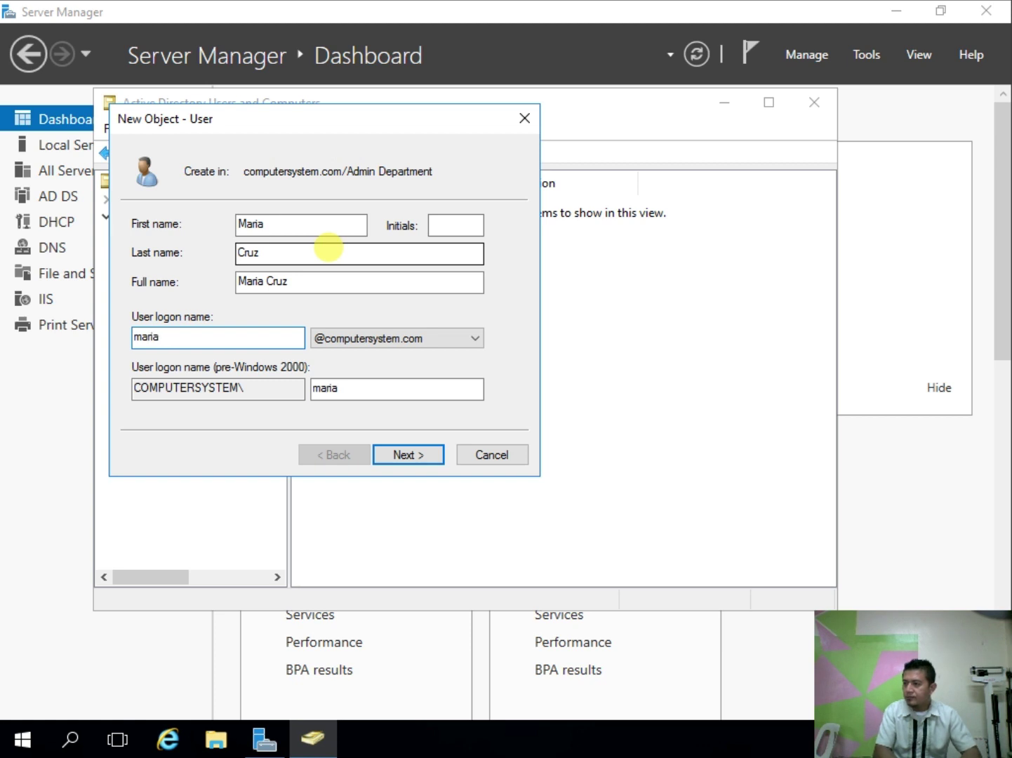
key("Return")
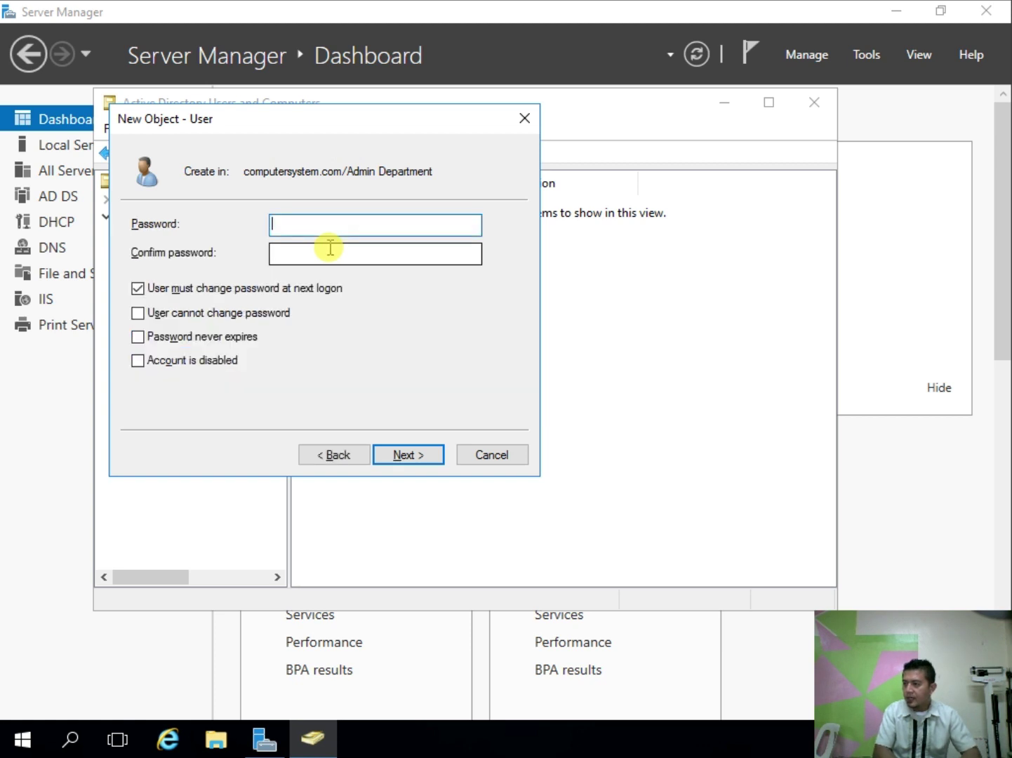
type("P@ssw0rd")
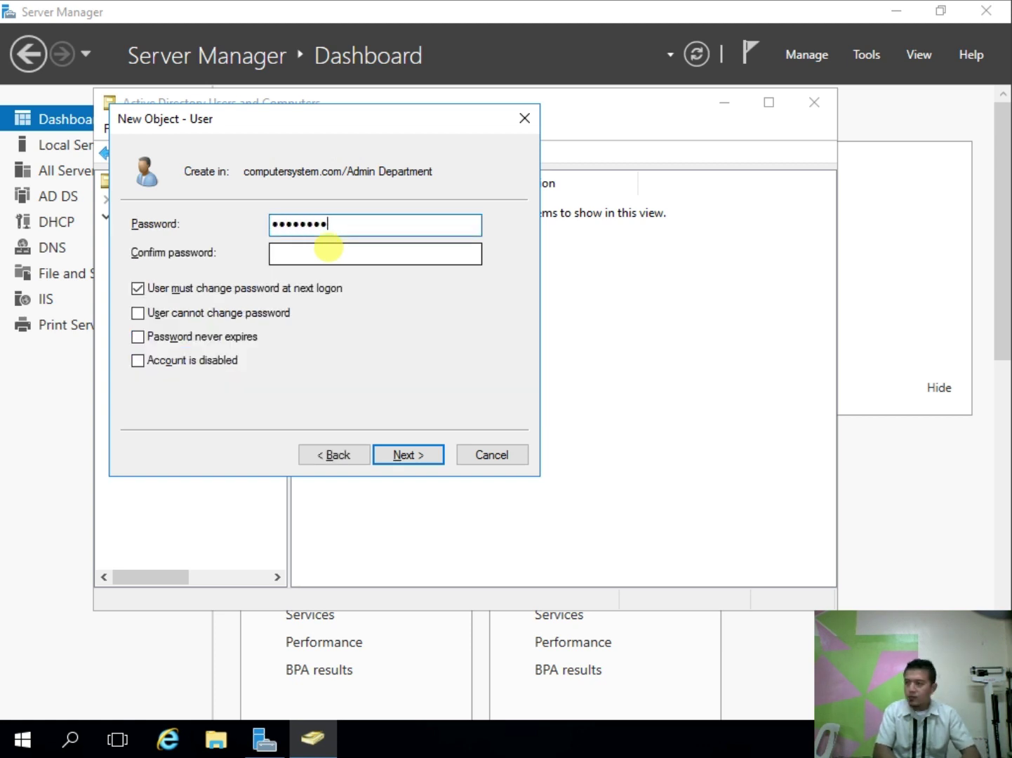
key("Tab")
type("P@ssw0")
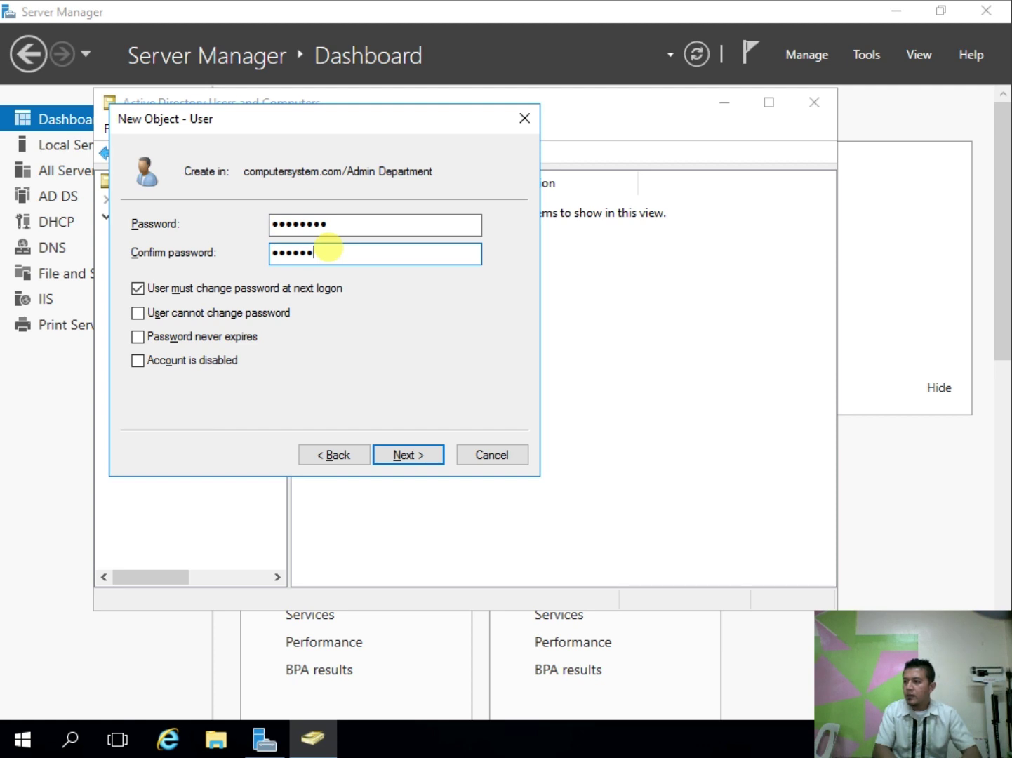
type("rd")
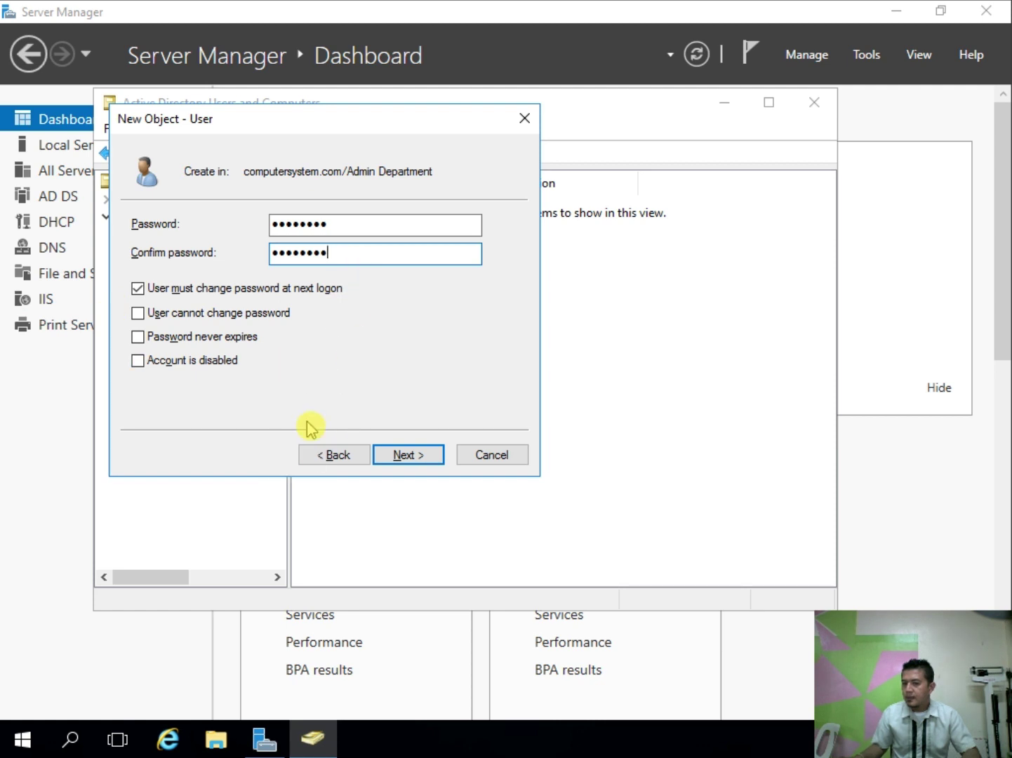
left_click(138, 288)
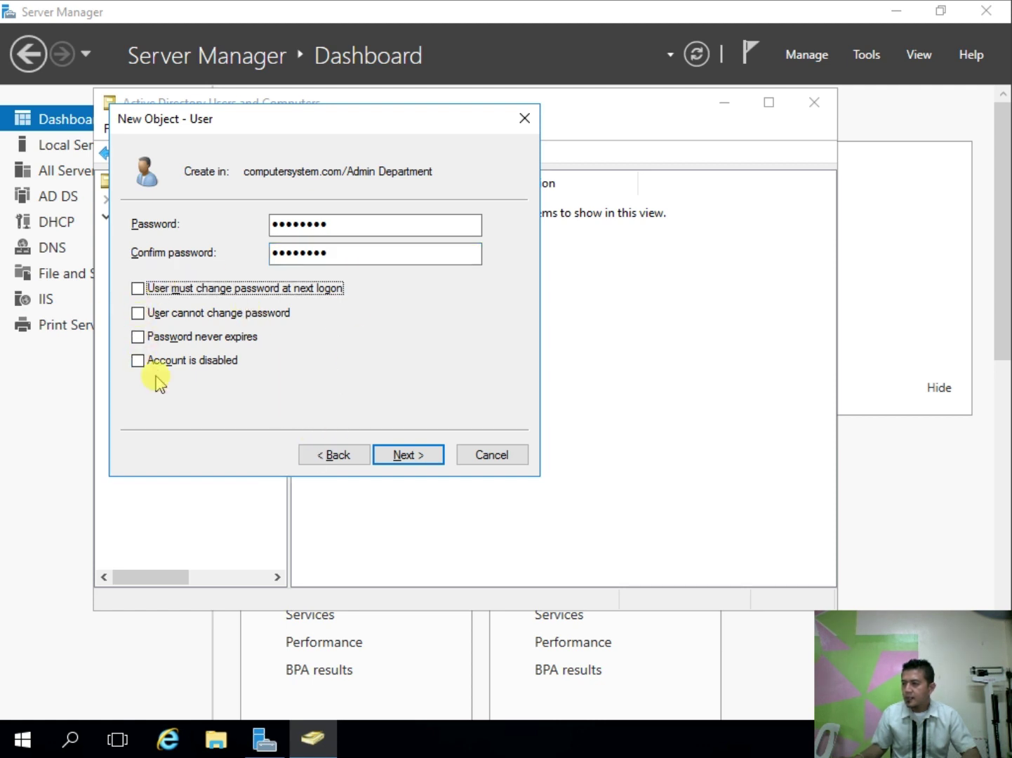
left_click(138, 338)
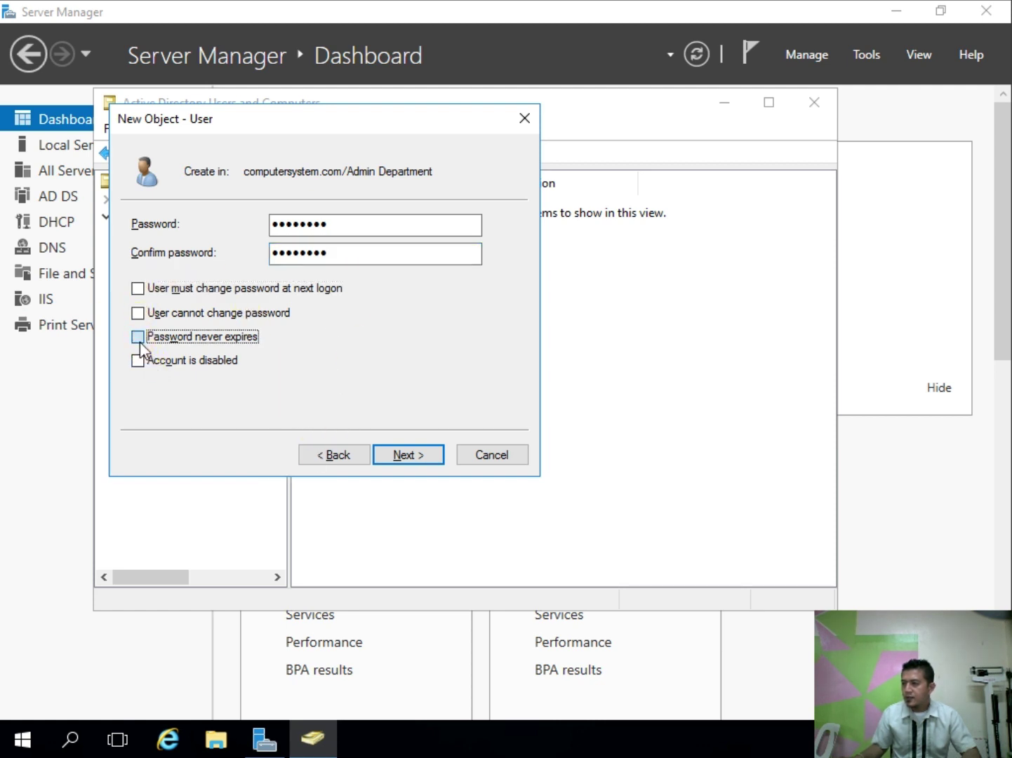
left_click(396, 455)
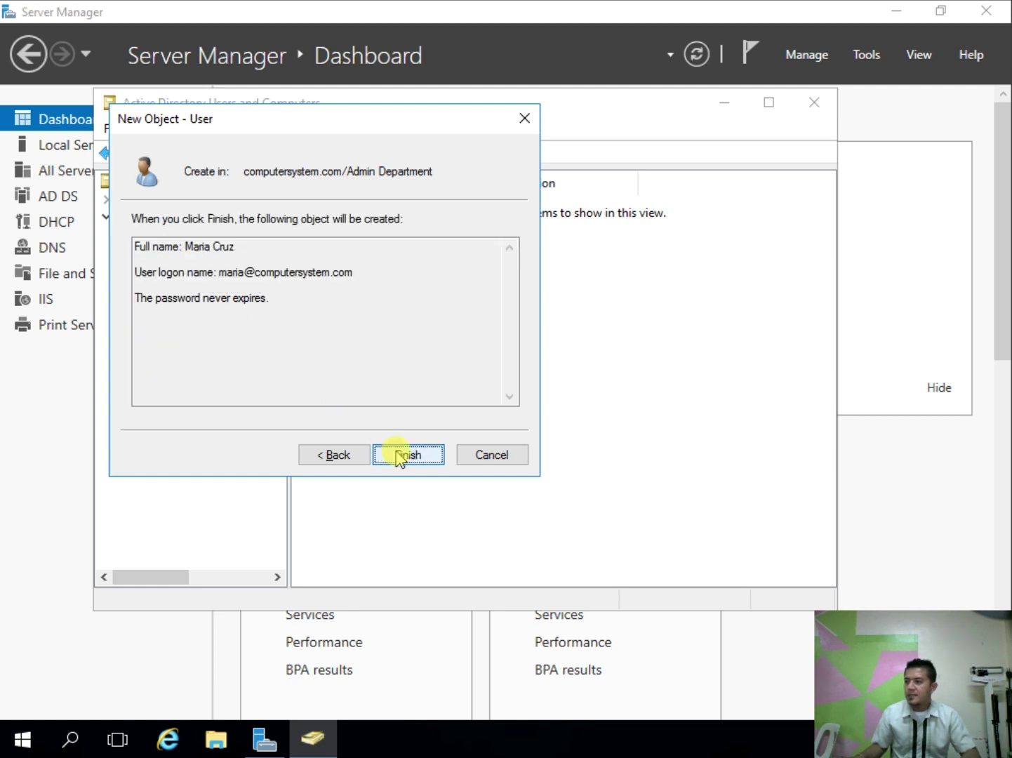
left_click(398, 455)
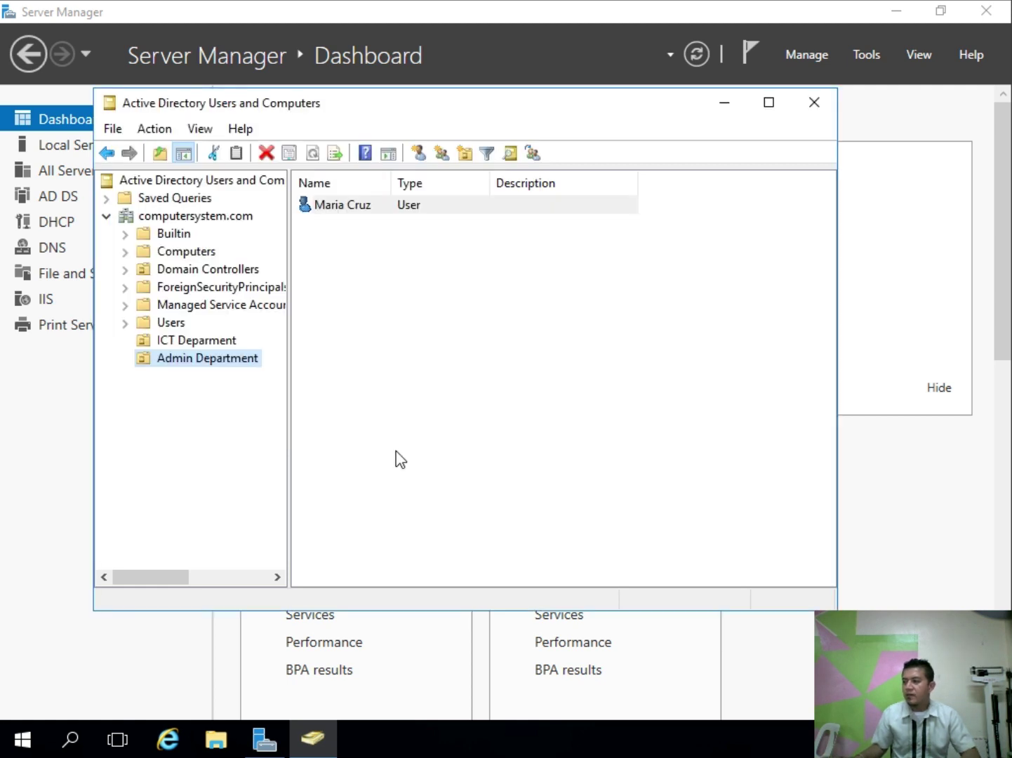
Step: Check the users in ICT Deparment and Admin Department, then close ADUC and Server Manager
left_click(207, 341)
left_click(206, 340)
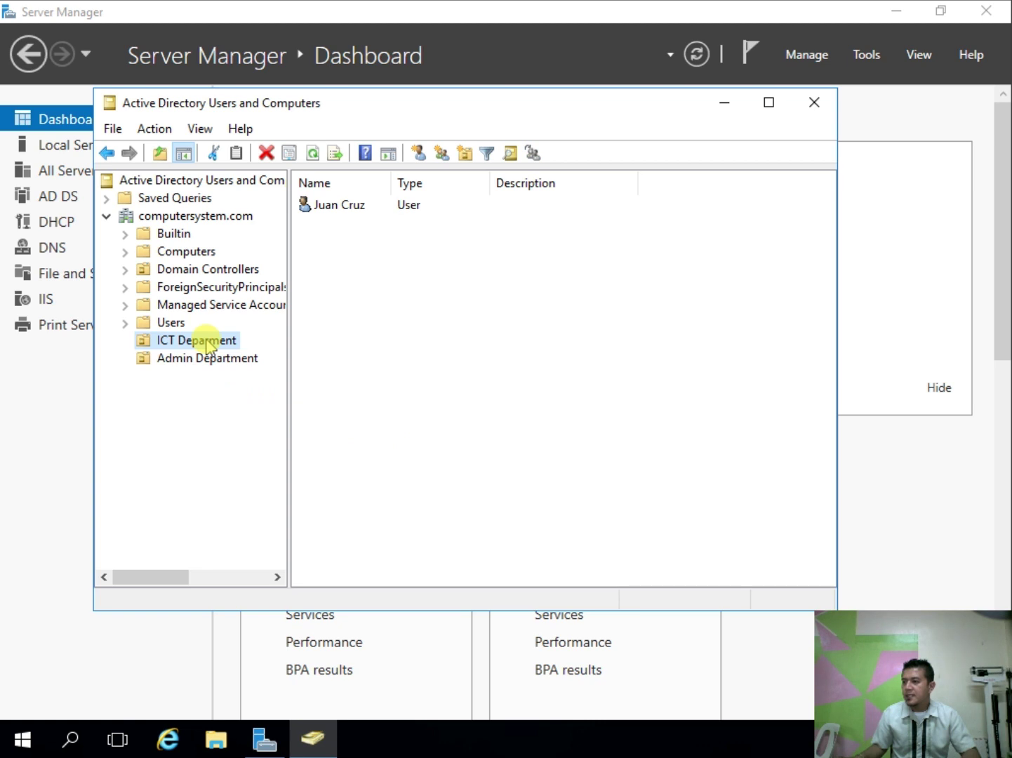
left_click(218, 358)
left_click(226, 344, "ctrl")
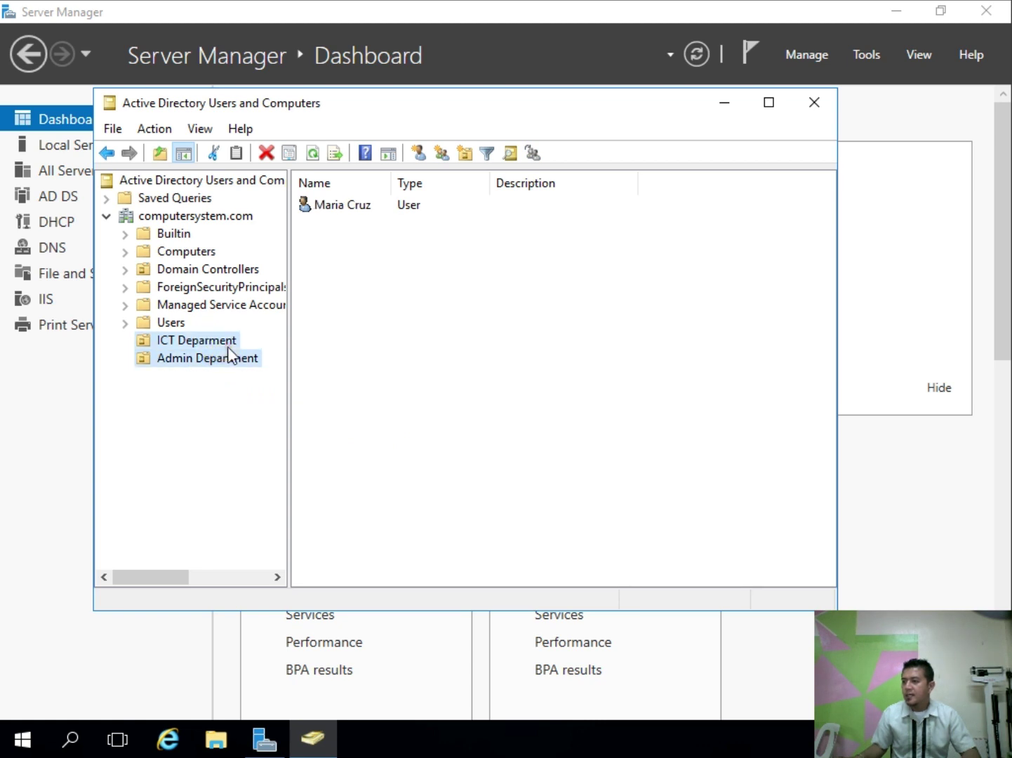
left_click(227, 344)
left_click(234, 357)
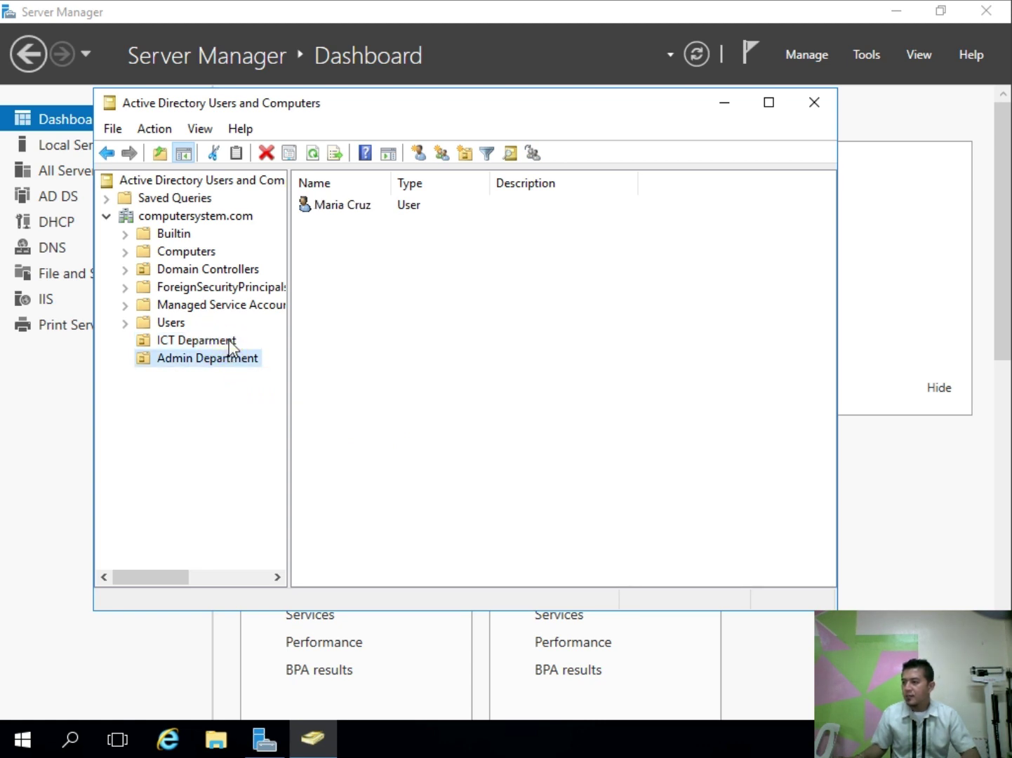
left_click(228, 342)
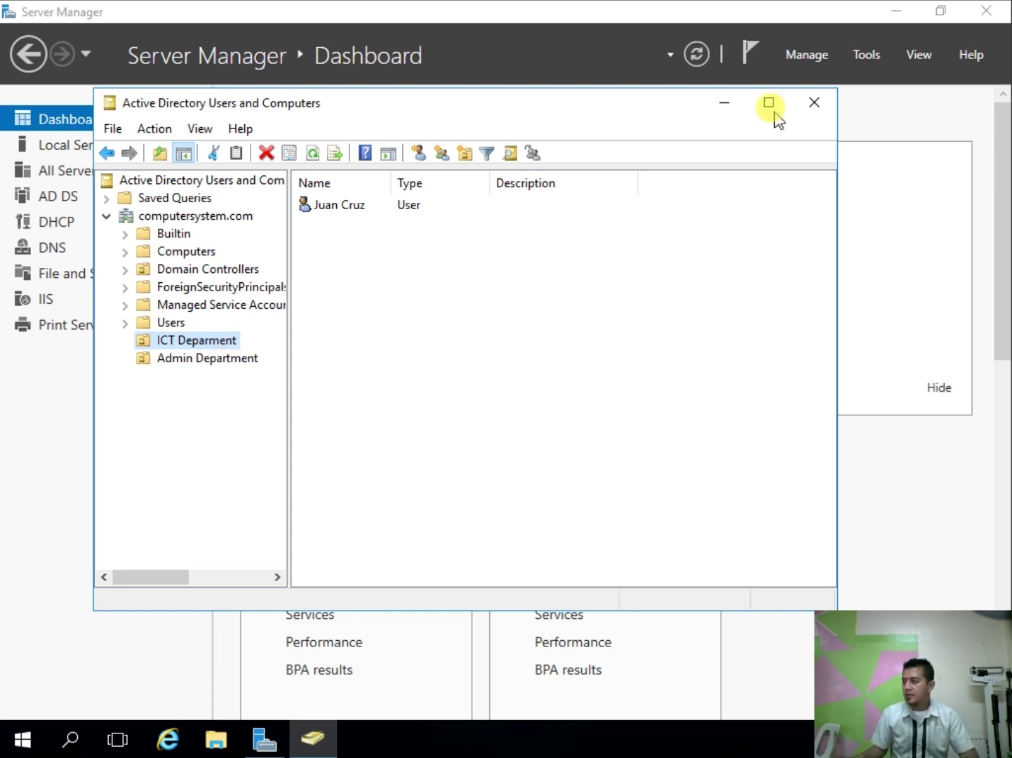
left_click(825, 116)
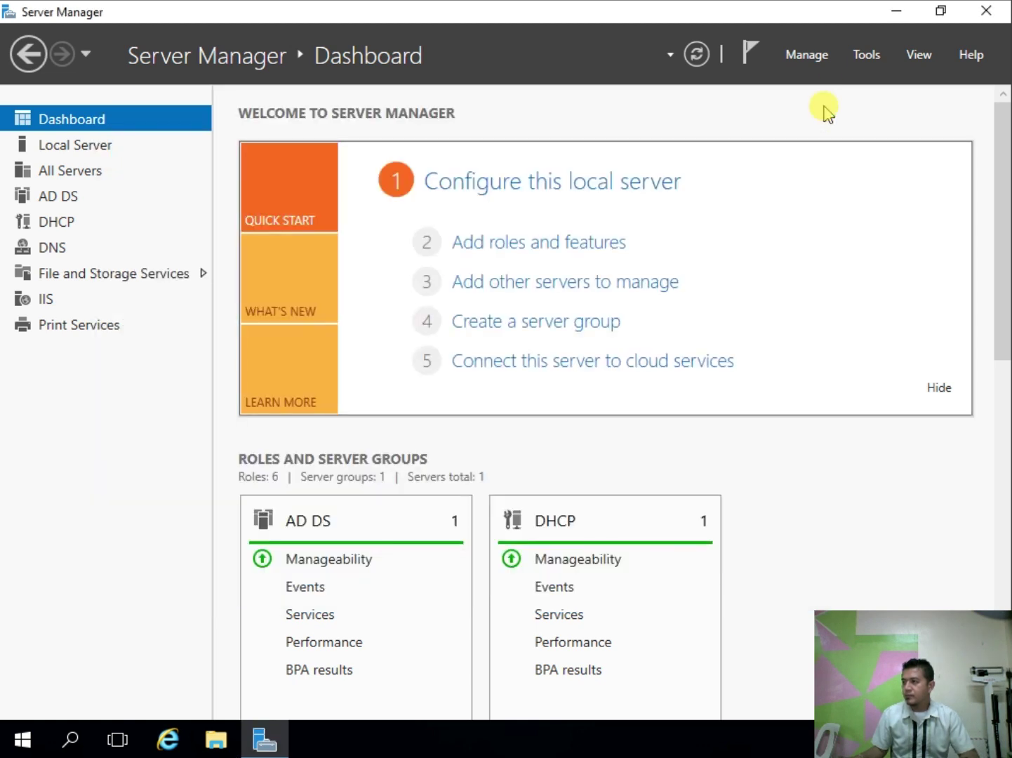
left_click(996, 17)
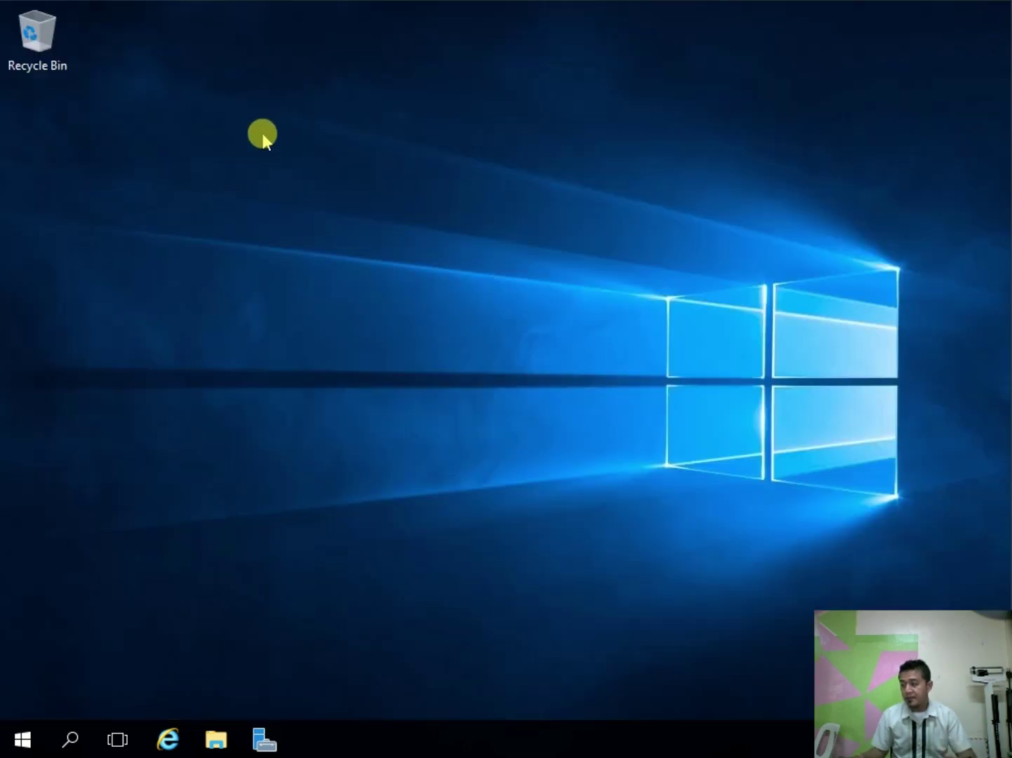
Step: Create a desktop folder named 'USER PROFILE' and move it beside the Recycle Bin
right_click(275, 94)
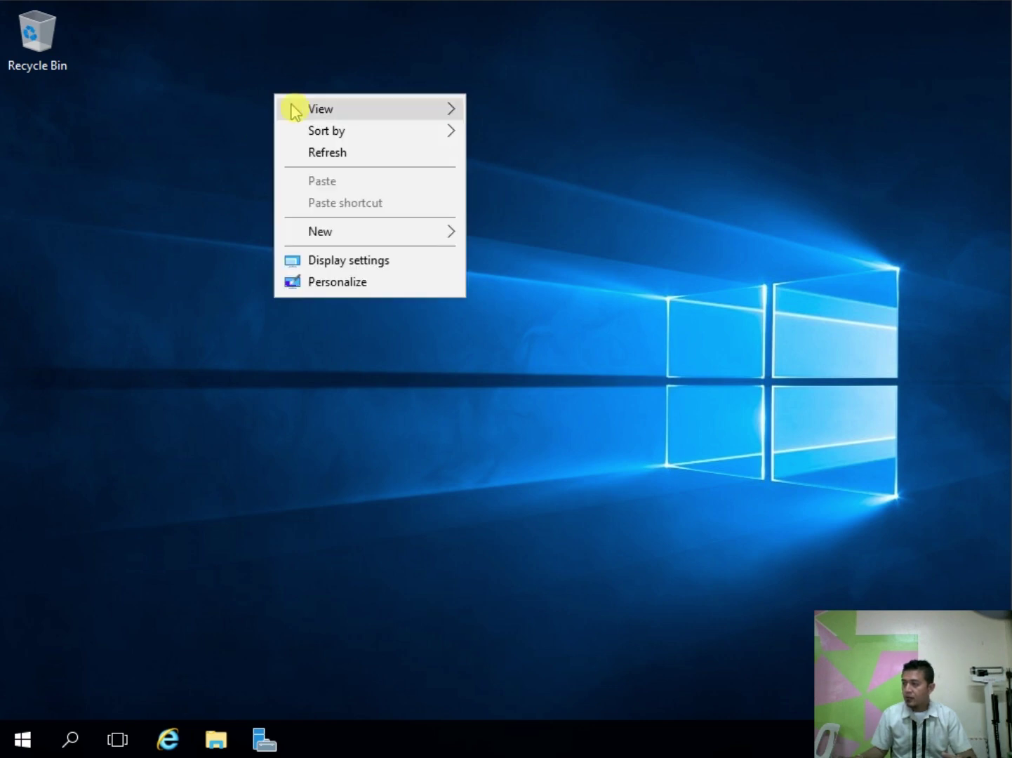
mouse_move(413, 237)
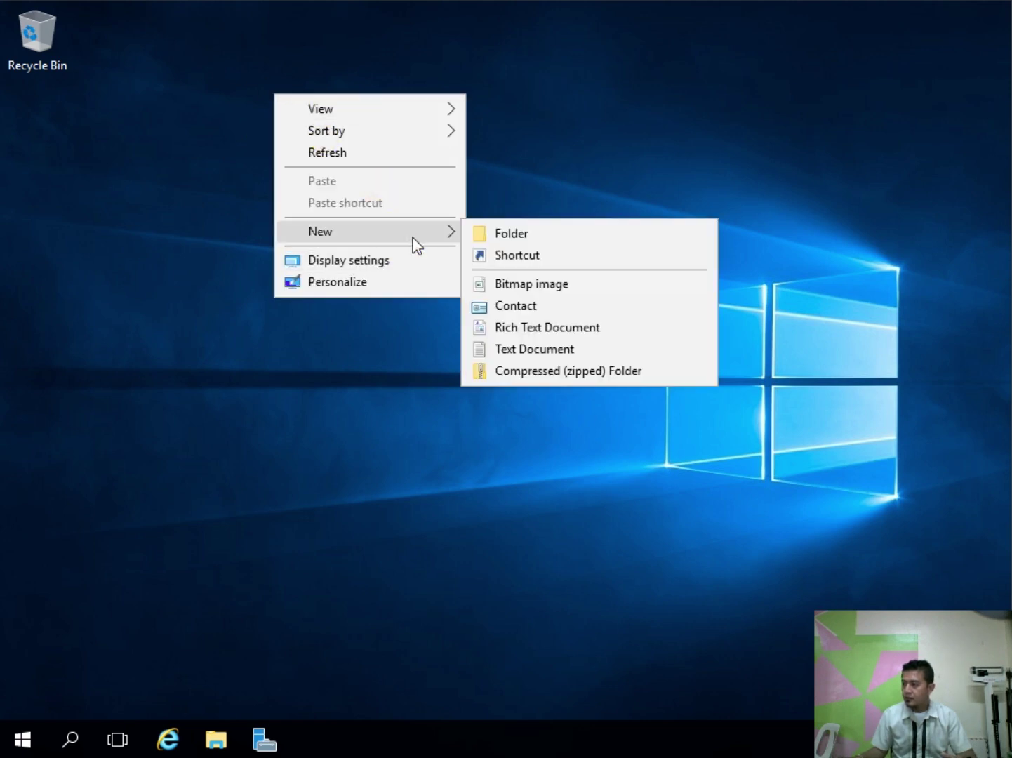
left_click(545, 240)
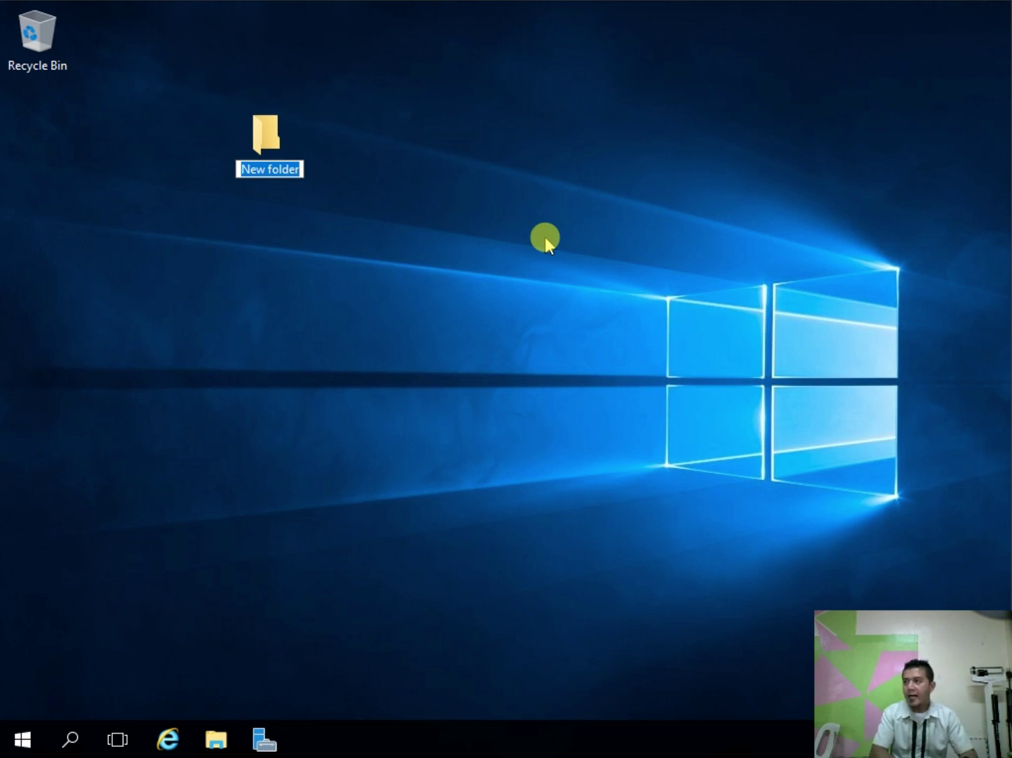
type("DAA")
key("BackSpace")
key("BackSpace")
key("BackSpace")
type("US")
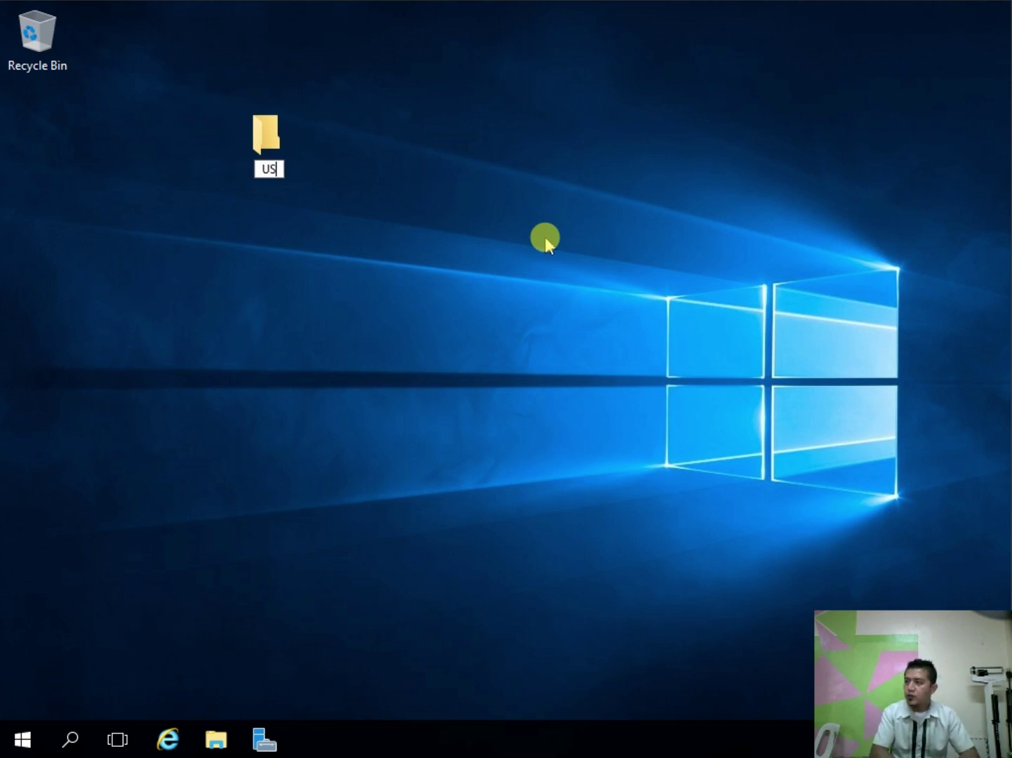
type("ER PROFILE")
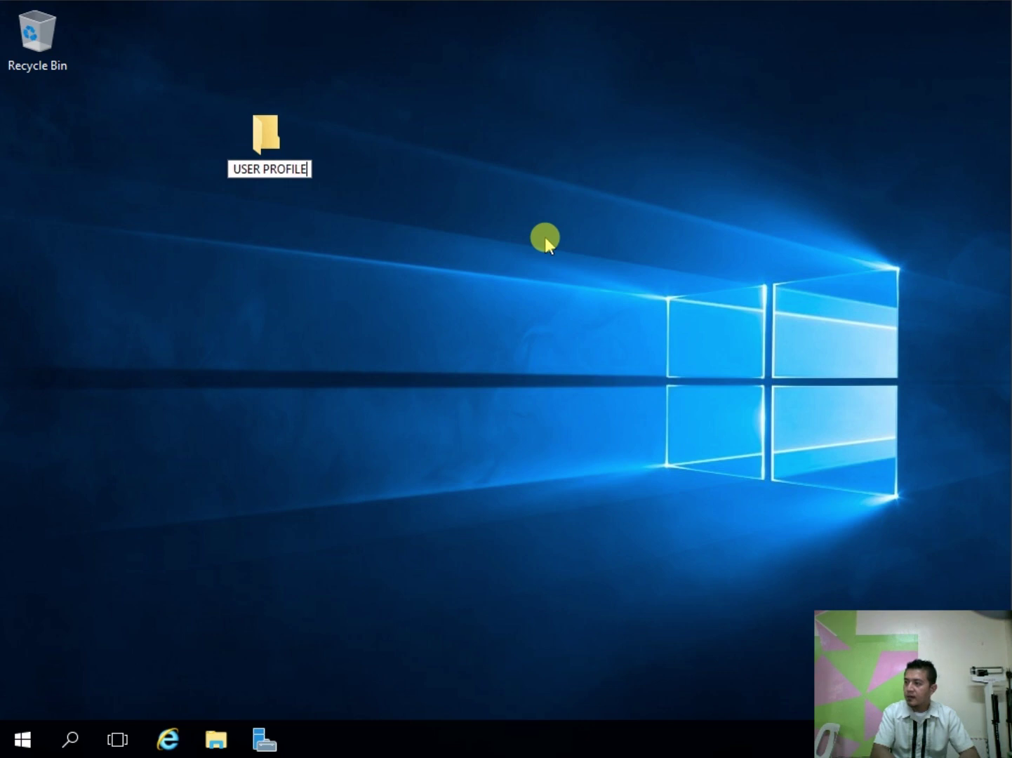
key("Return")
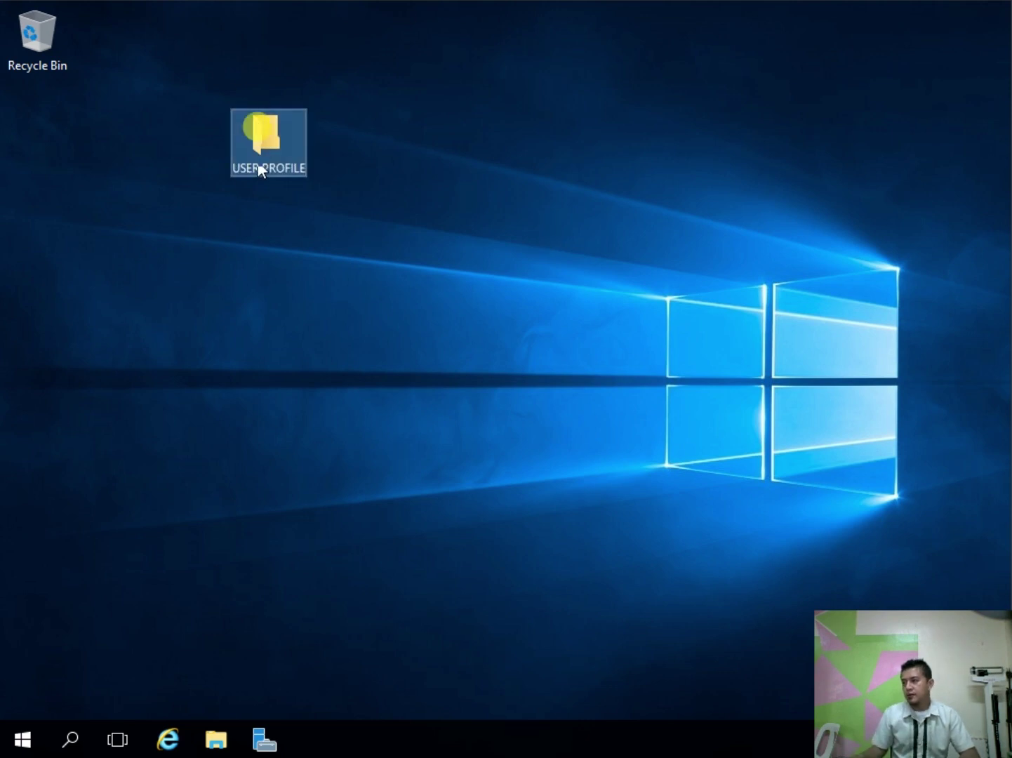
left_click_drag(259, 165, 127, 79)
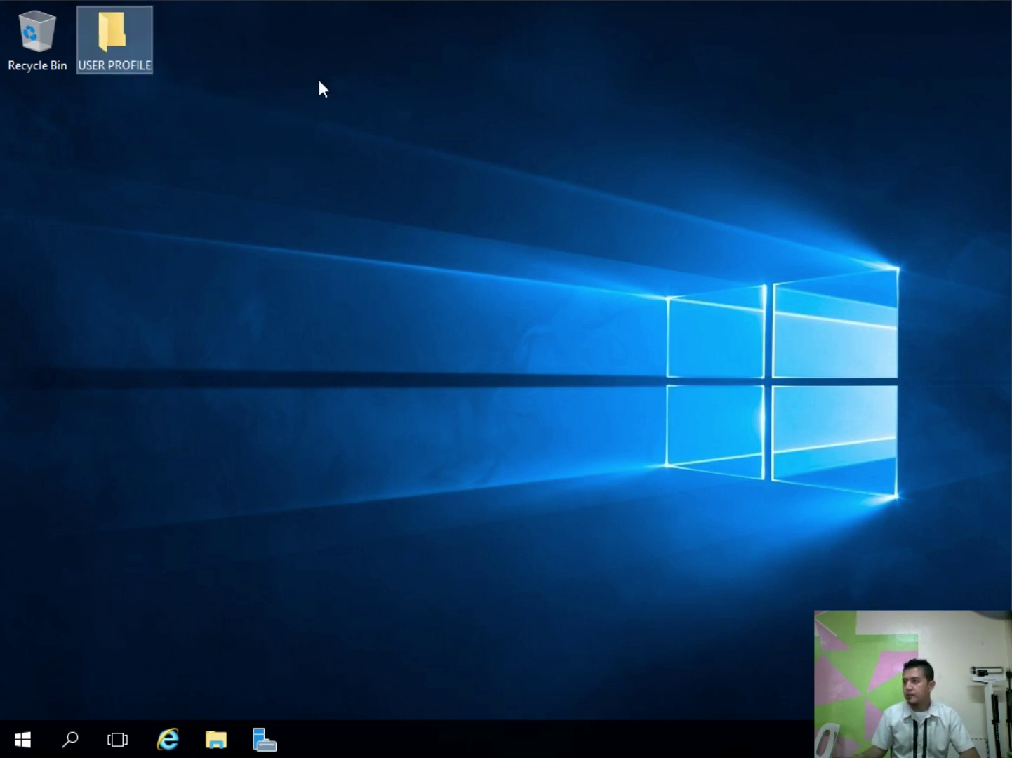
left_click(272, 77)
left_click(102, 41)
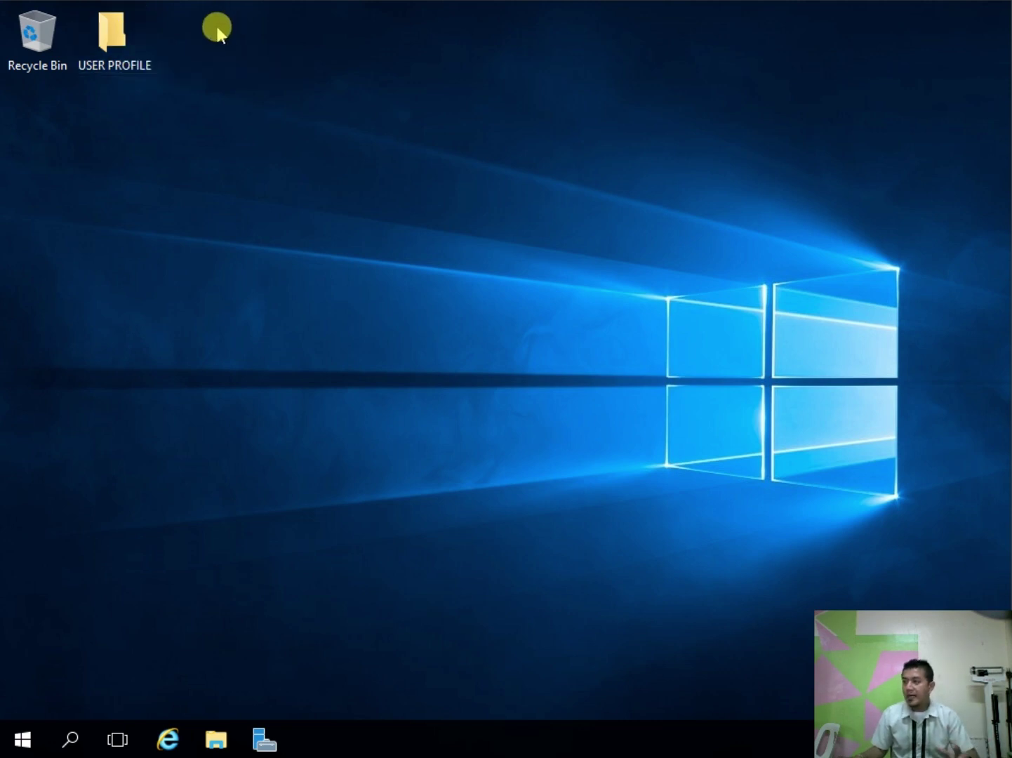
left_click(124, 31)
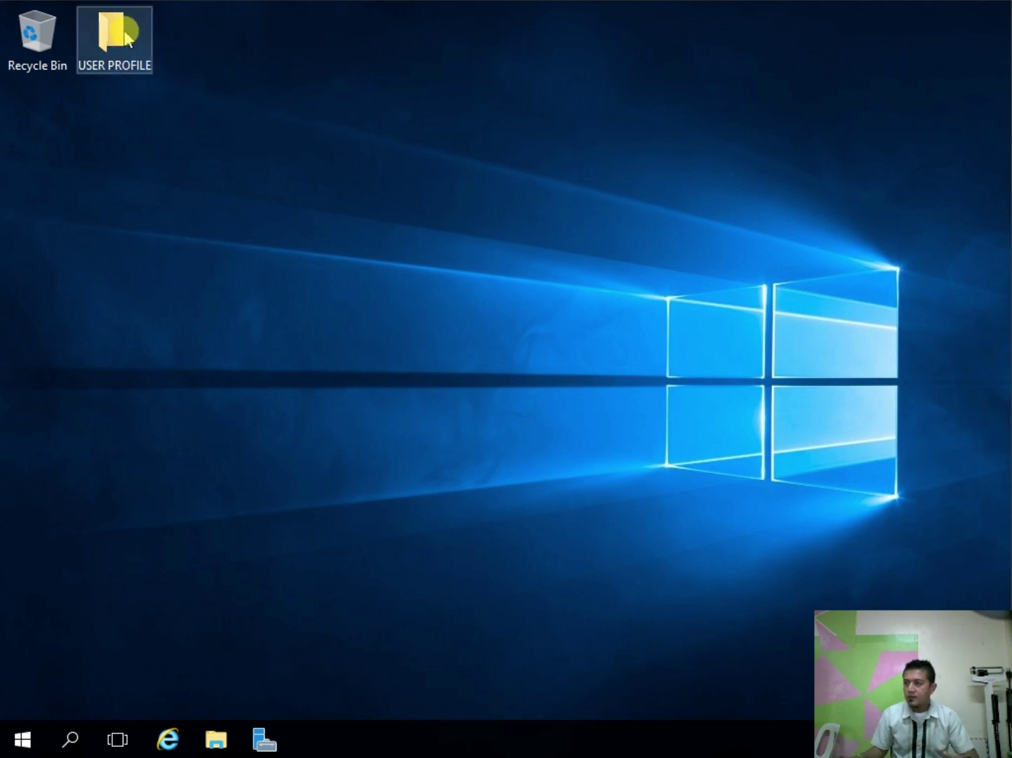
Step: Open USER PROFILE's properties, review the Sharing and Security tabs, and open Advanced Sharing
right_click(123, 30)
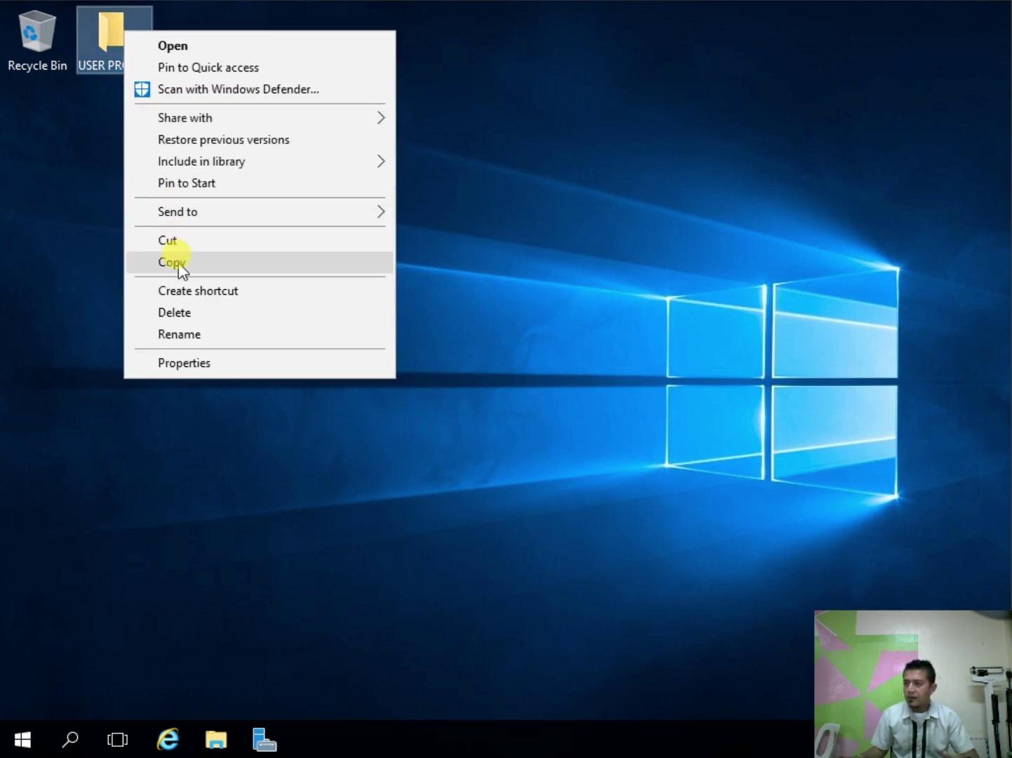
left_click(212, 363)
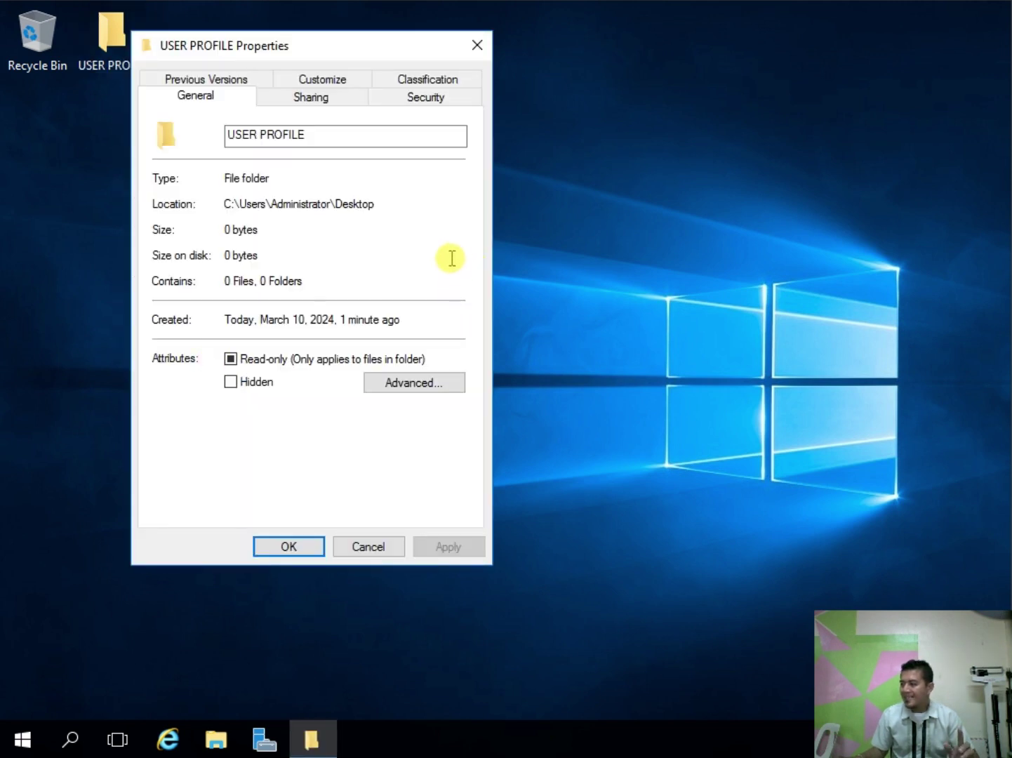
left_click(326, 98)
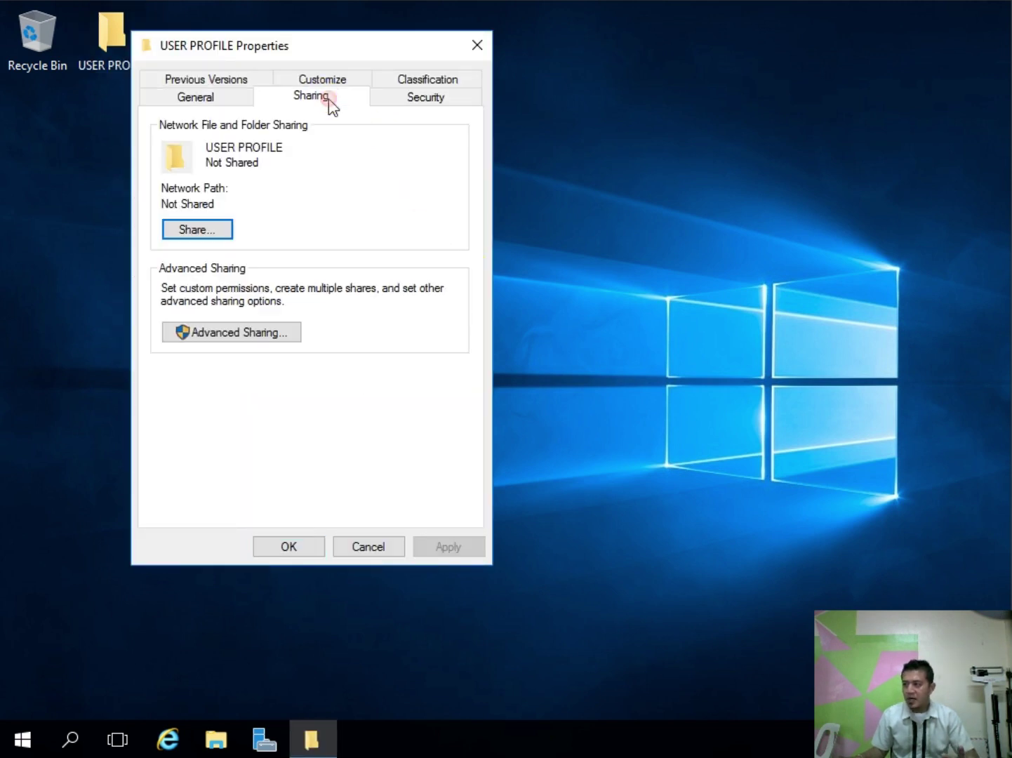
left_click(428, 99)
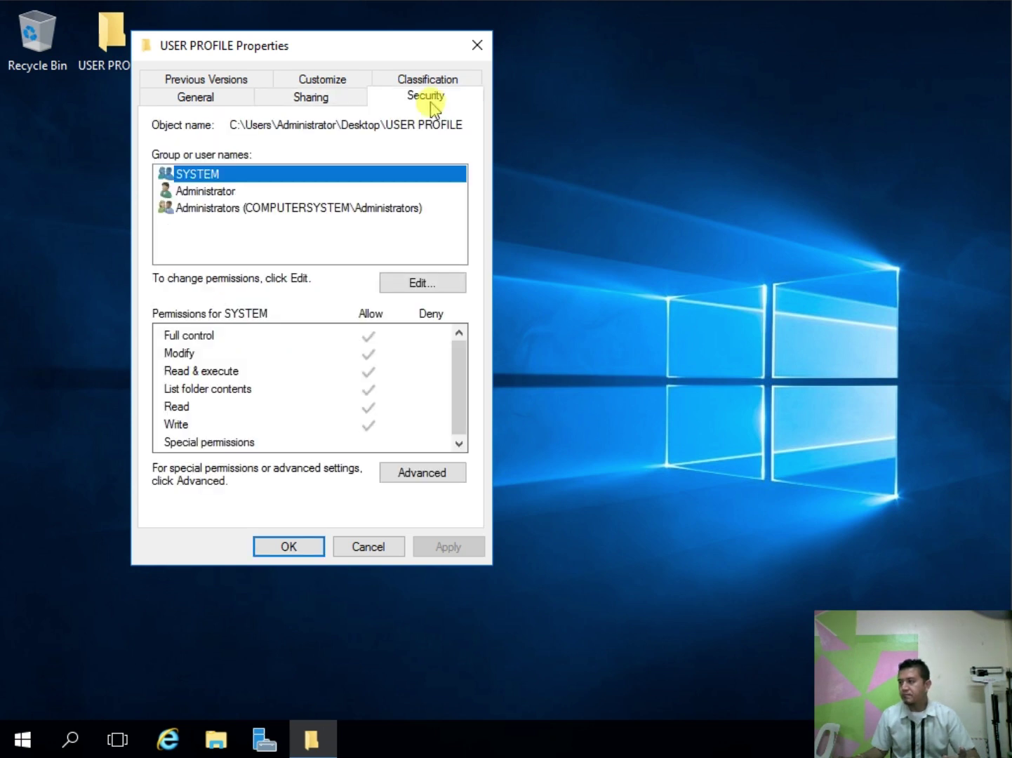
left_click(342, 99)
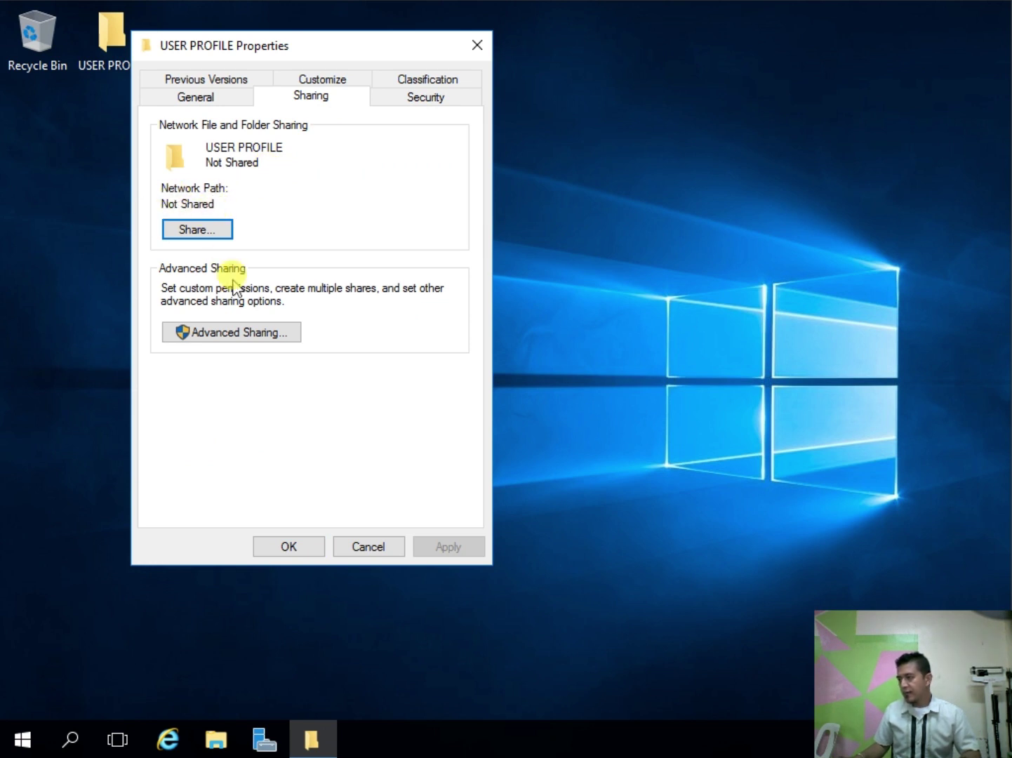
left_click(263, 336)
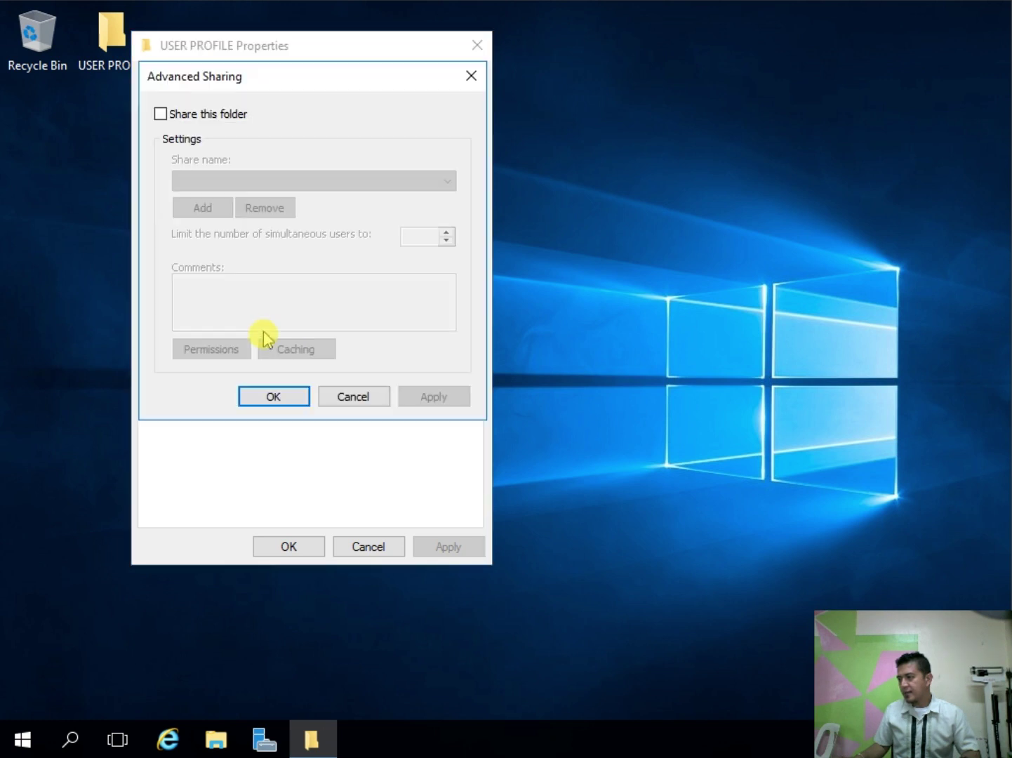
Step: Share USER PROFILE, replacing Everyone with Authenticated Users at Full Control in share permissions
left_click(161, 115)
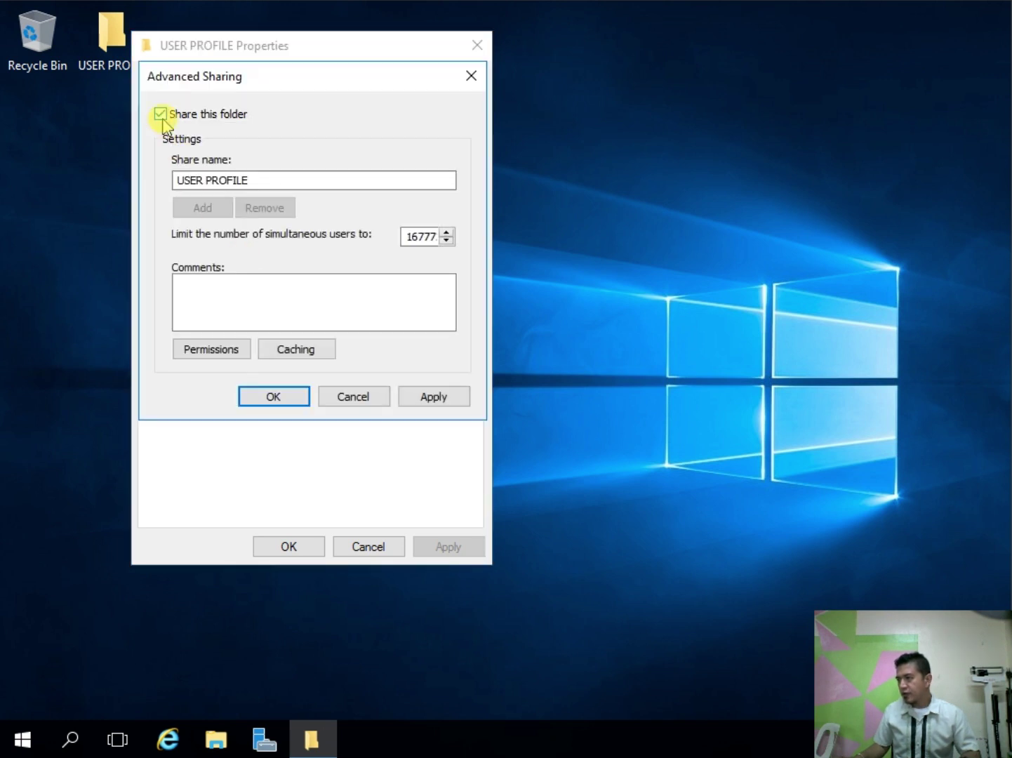
left_click(215, 349)
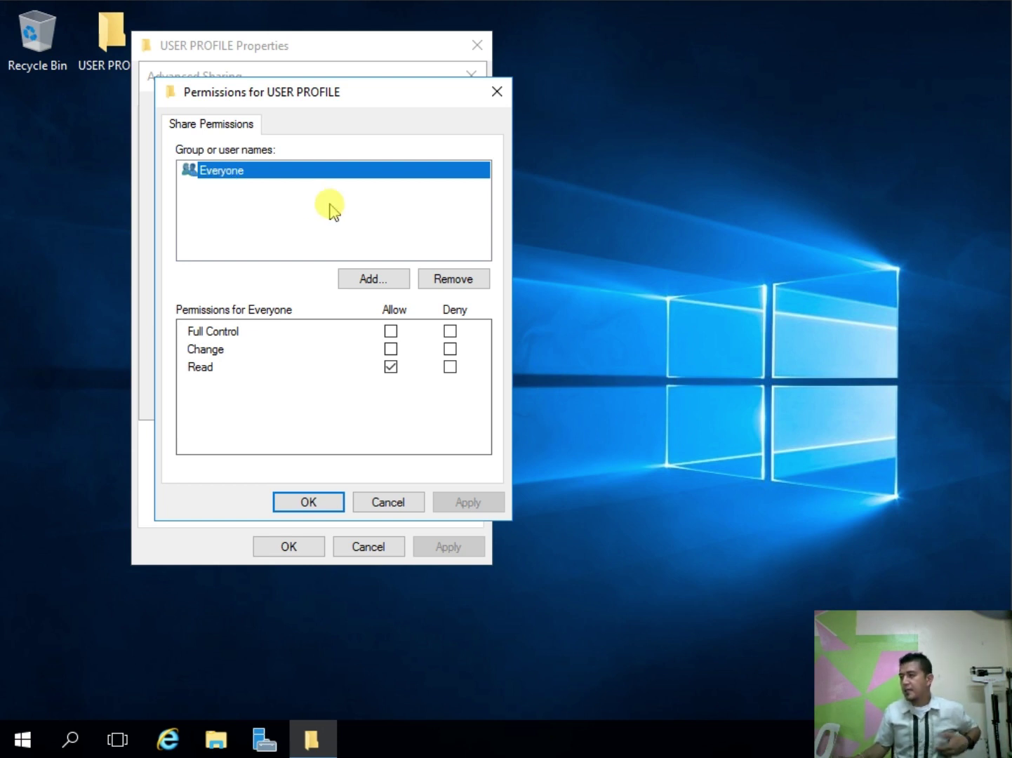
left_click(456, 280)
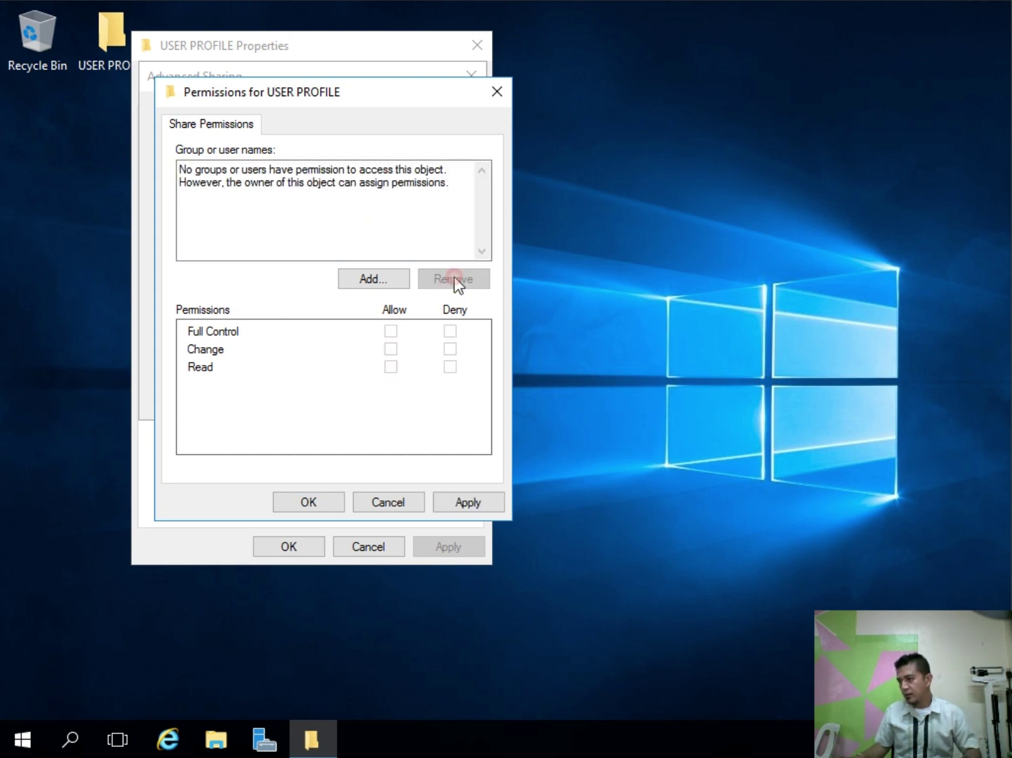
left_click(379, 279)
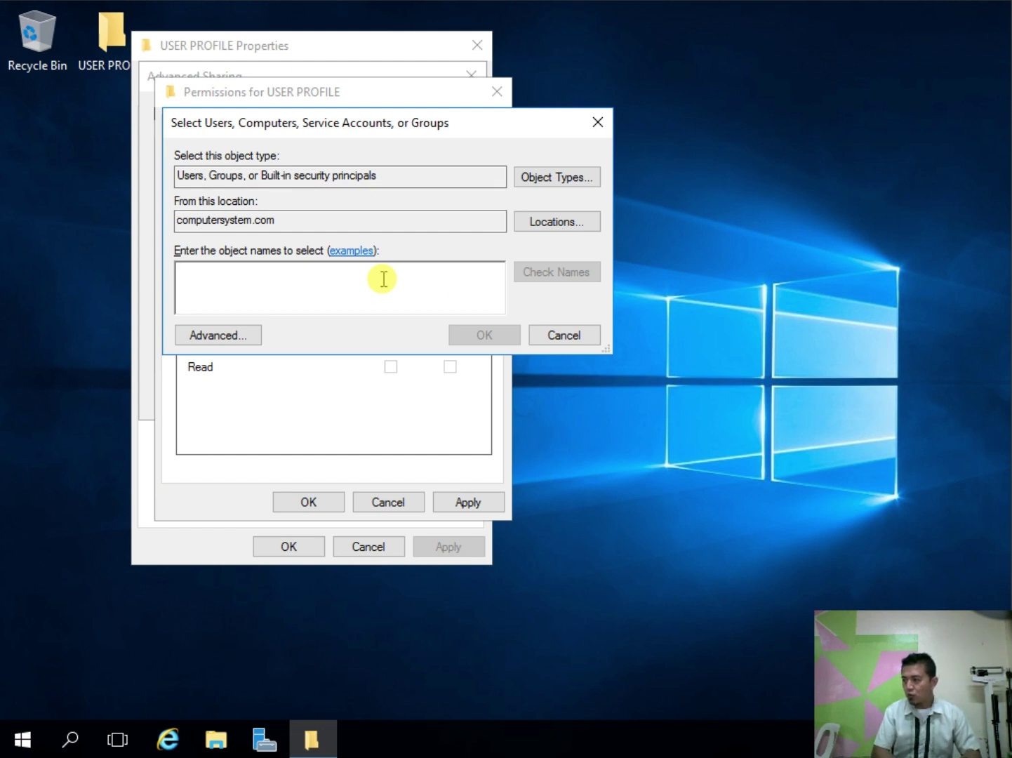
type("AU")
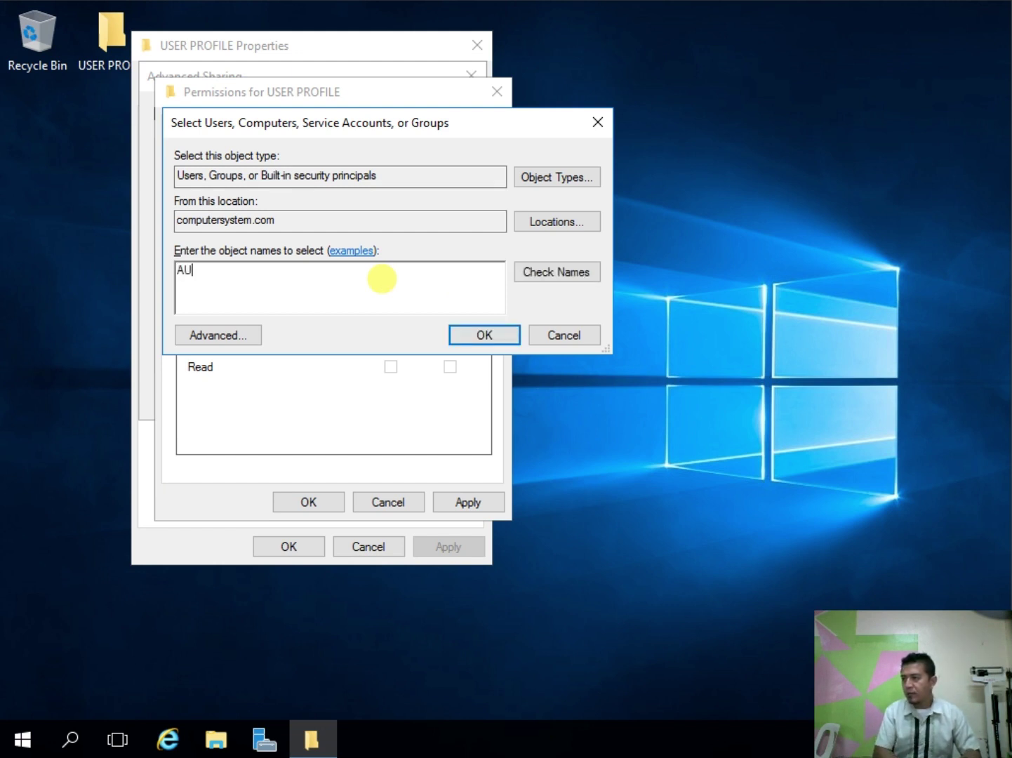
key("Return")
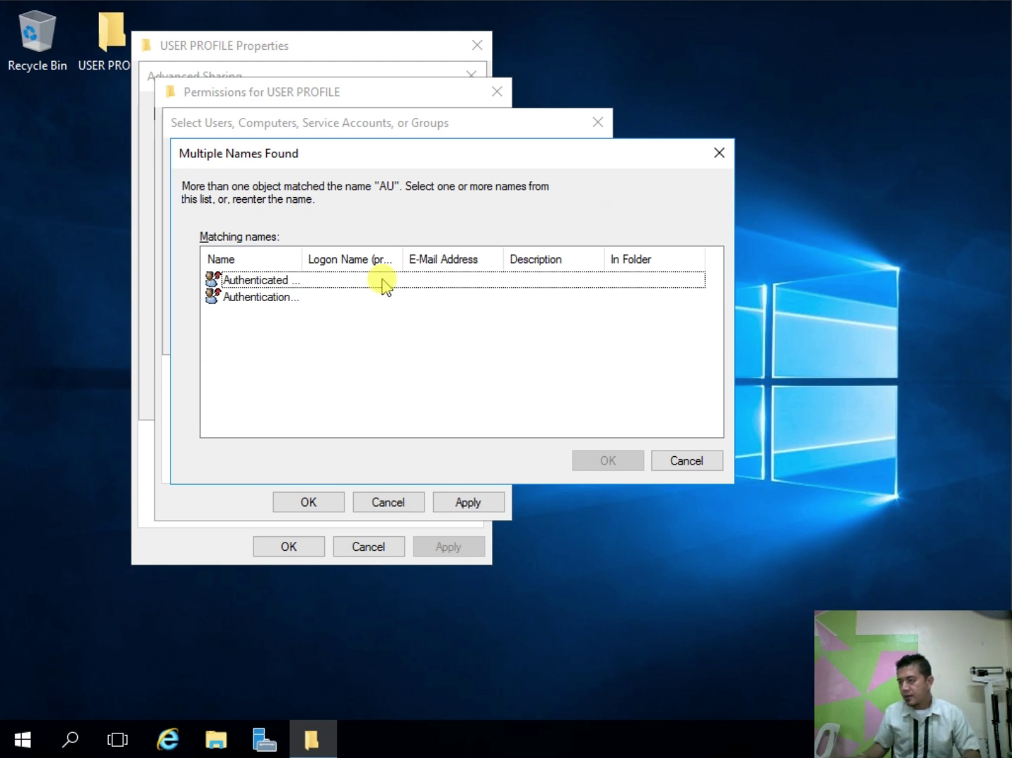
left_click(247, 287)
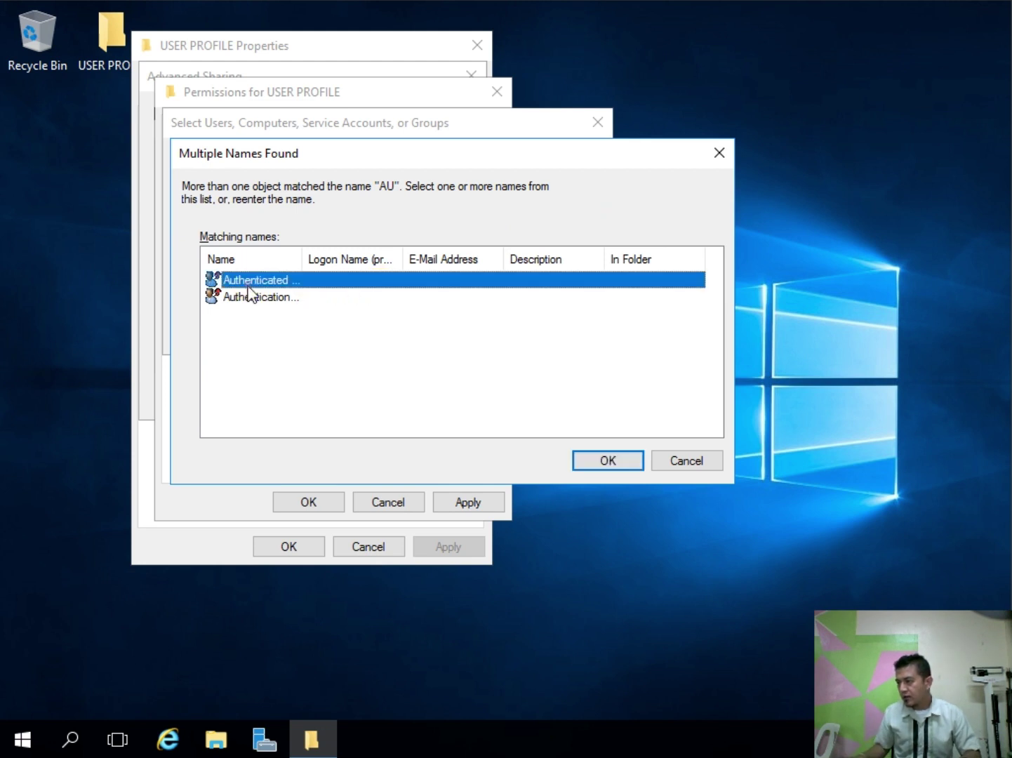
key("Return")
key("Return")
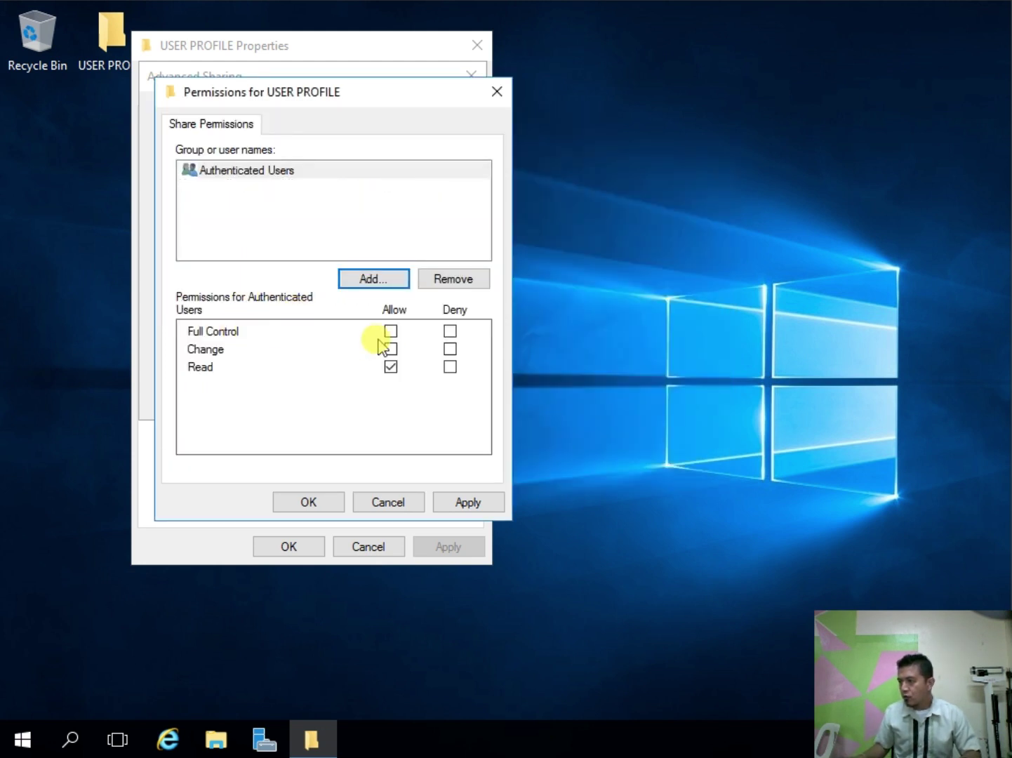
left_click(391, 331)
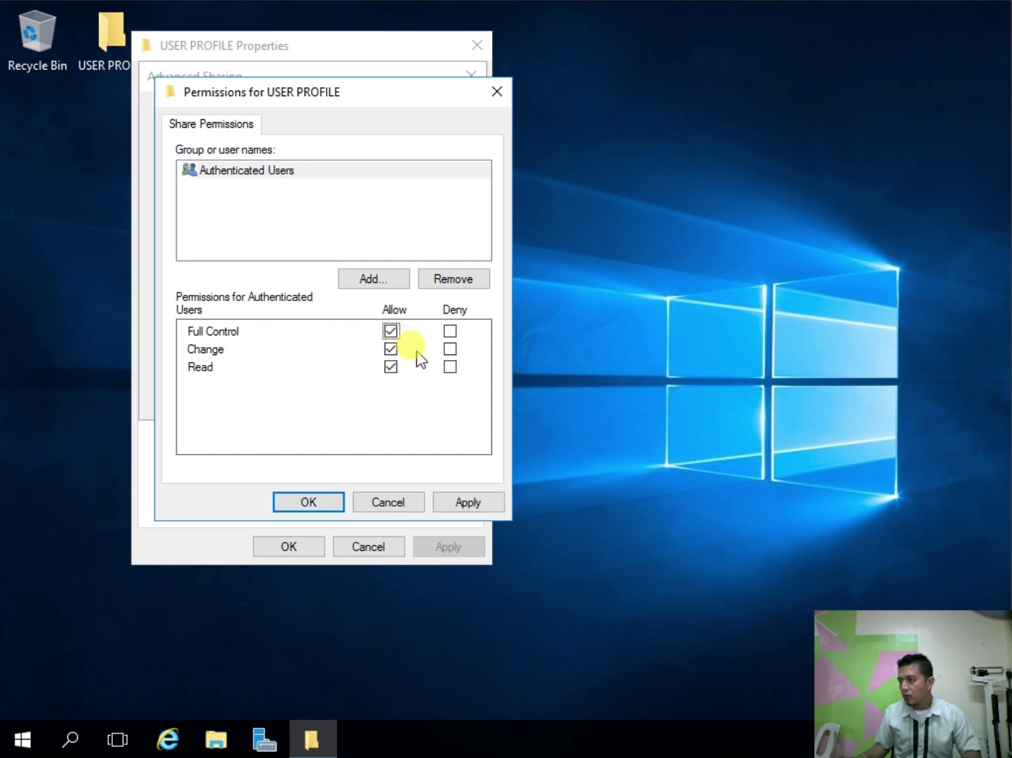
Step: Add Authentication authority asserted identity with Full Control to the share and apply
left_click(374, 276)
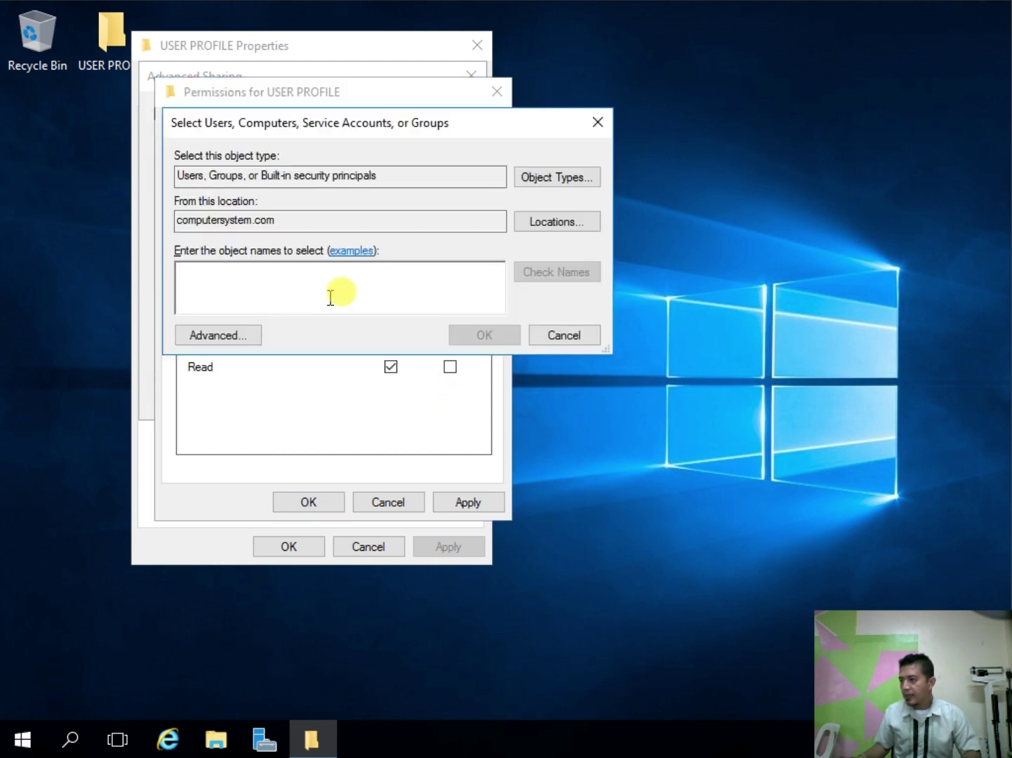
type("AU")
key("Return")
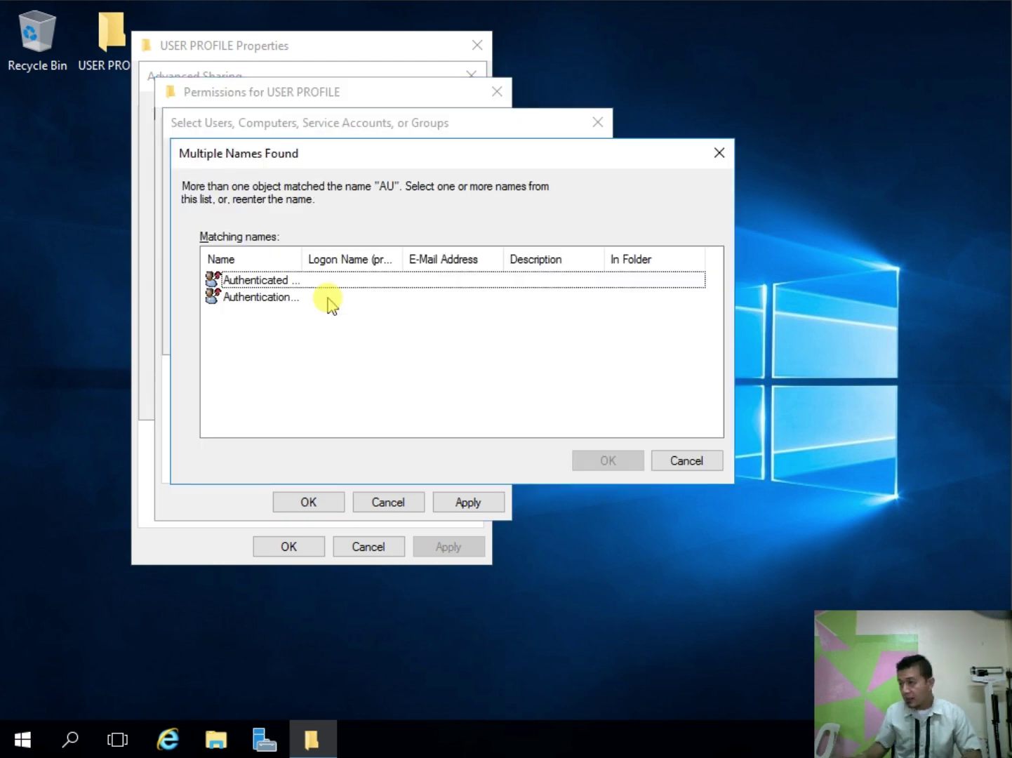
double_click(276, 297)
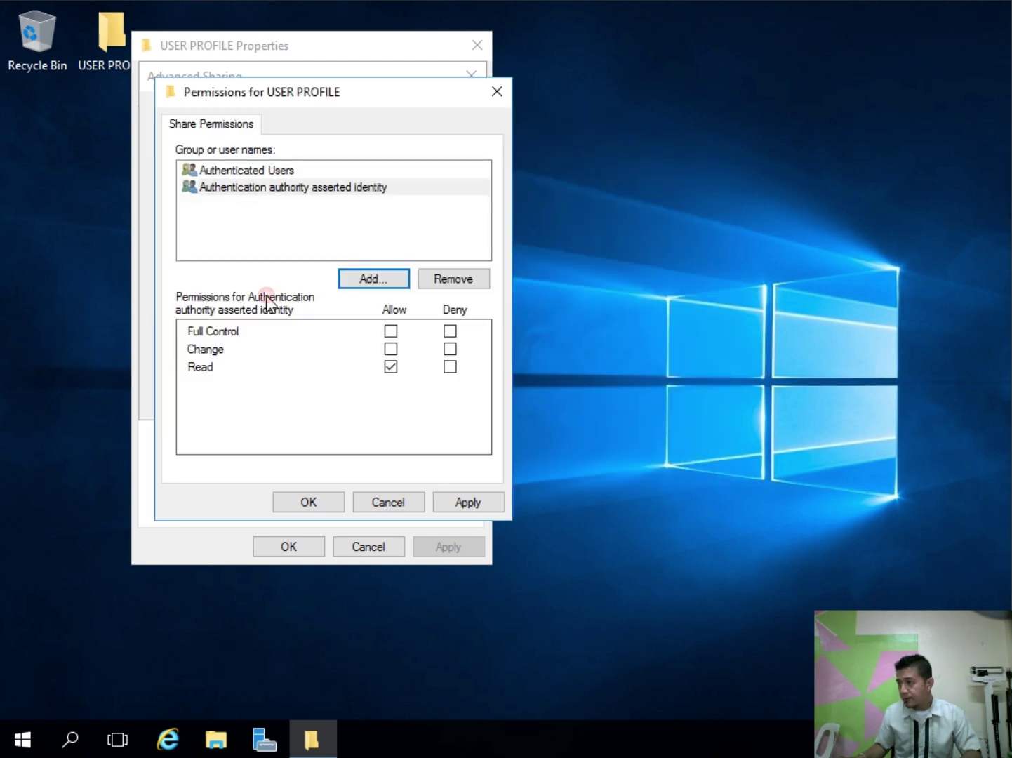
left_click(390, 366)
left_click(390, 331)
left_click(489, 503)
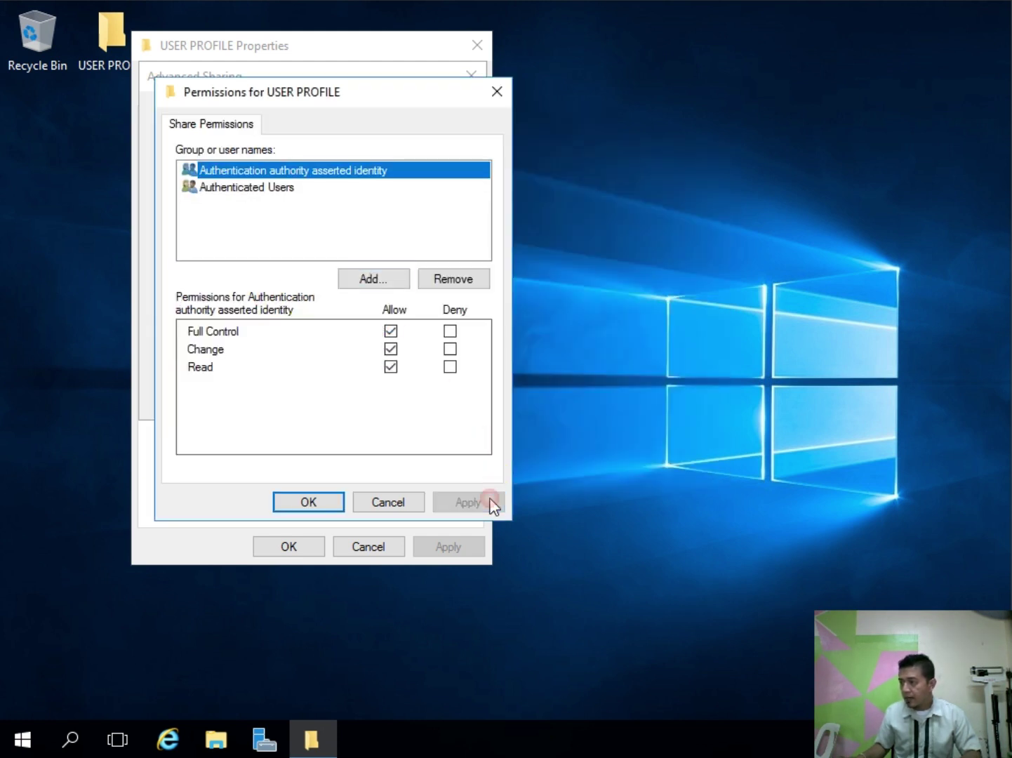
left_click(322, 516)
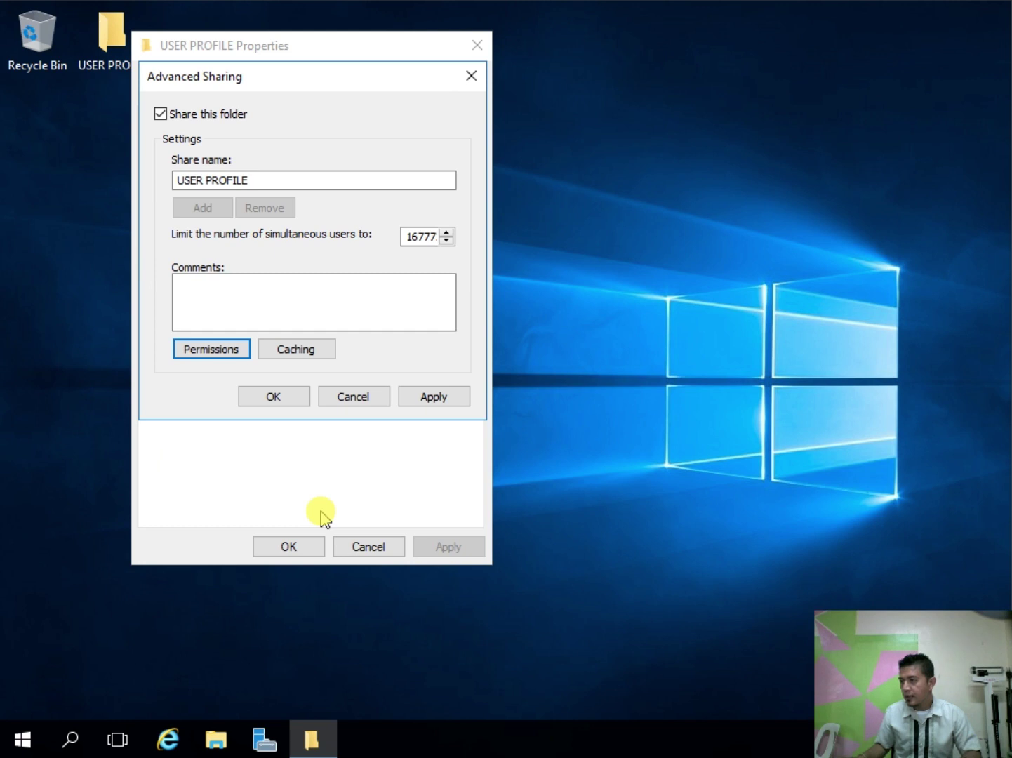
left_click(440, 397)
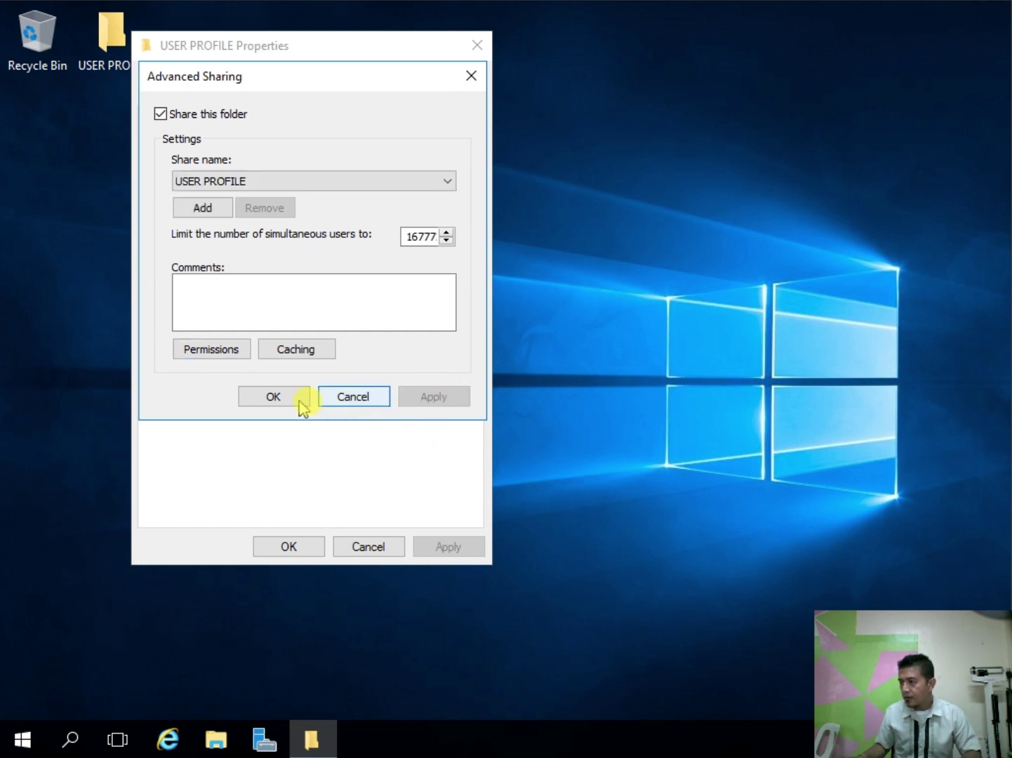
Step: Confirm the advanced sharing settings and select the folder's network path
left_click(294, 397)
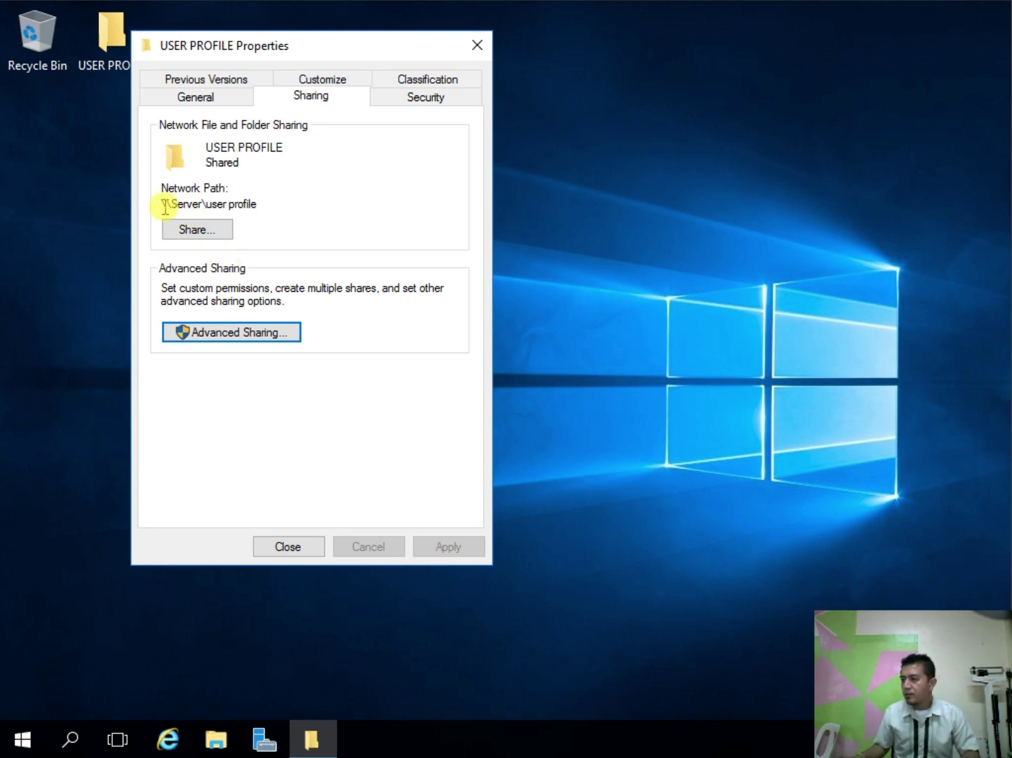
mouse_move(164, 207)
left_mouse_down()
mouse_move(260, 207)
mouse_move(149, 205)
left_mouse_up()
left_click(278, 208)
left_click(318, 208)
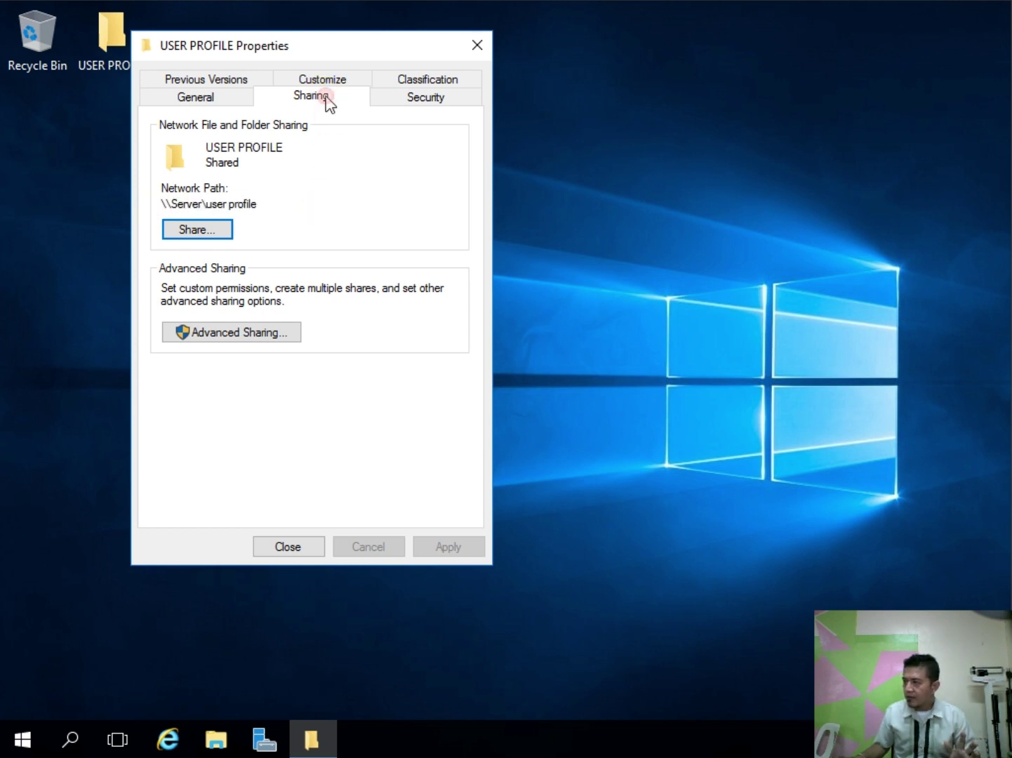
Step: Grant Authenticated Users Full Control in USER PROFILE's security permissions
left_click(397, 104)
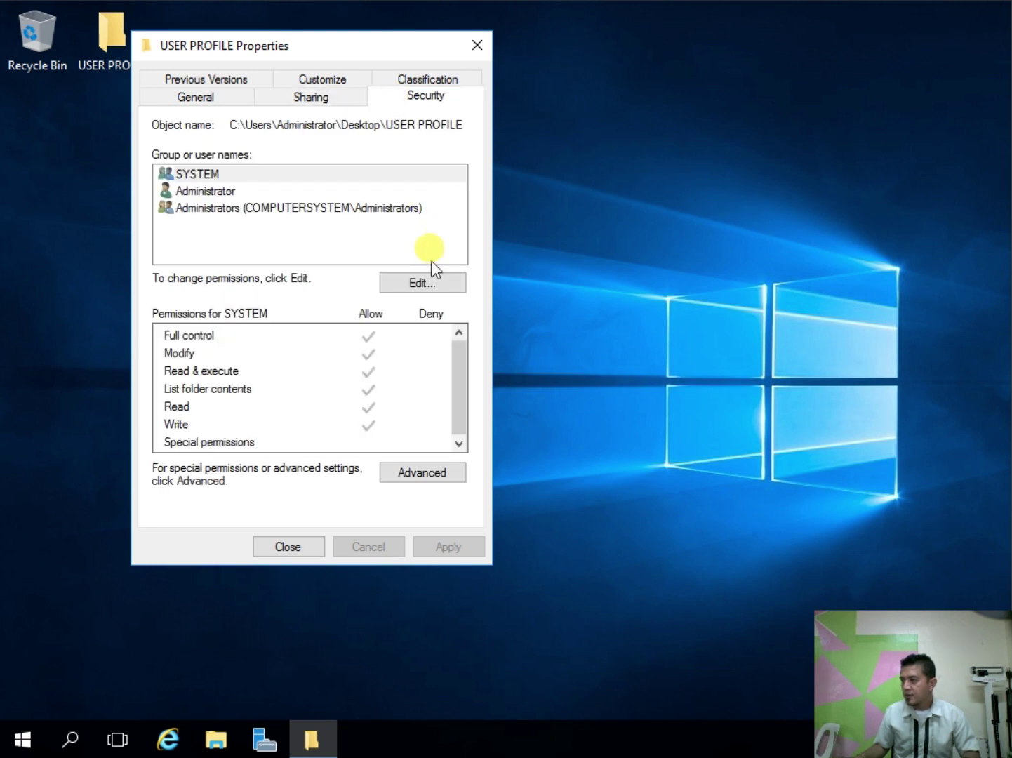
left_click(421, 283)
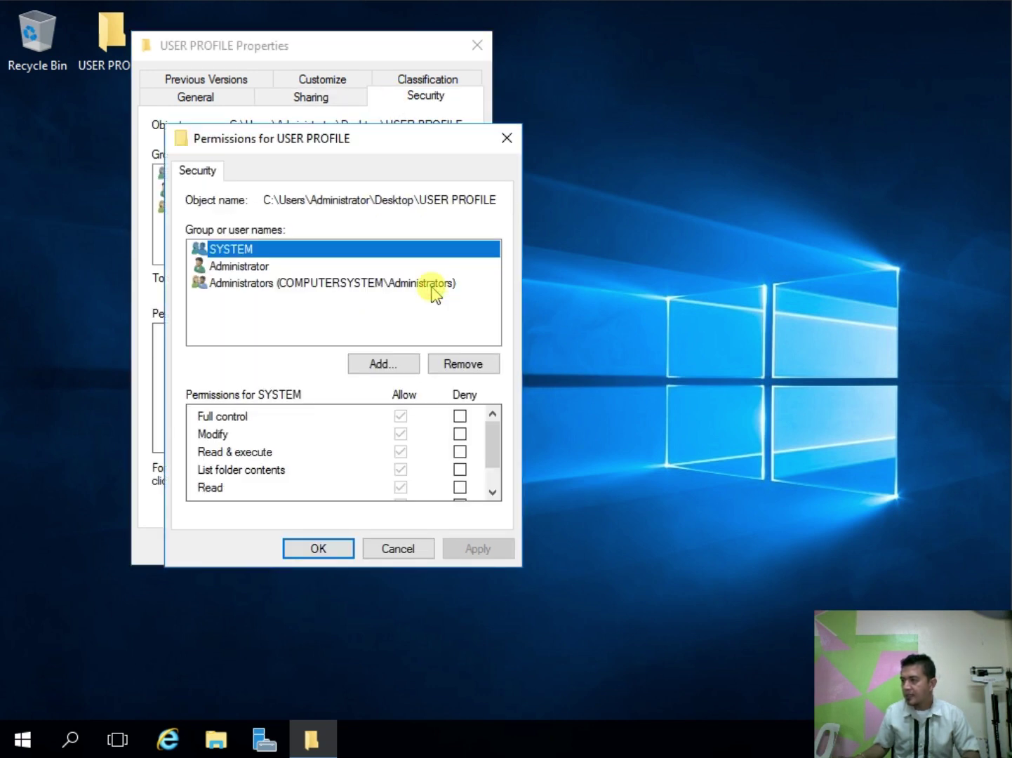
left_click(388, 360)
type("A")
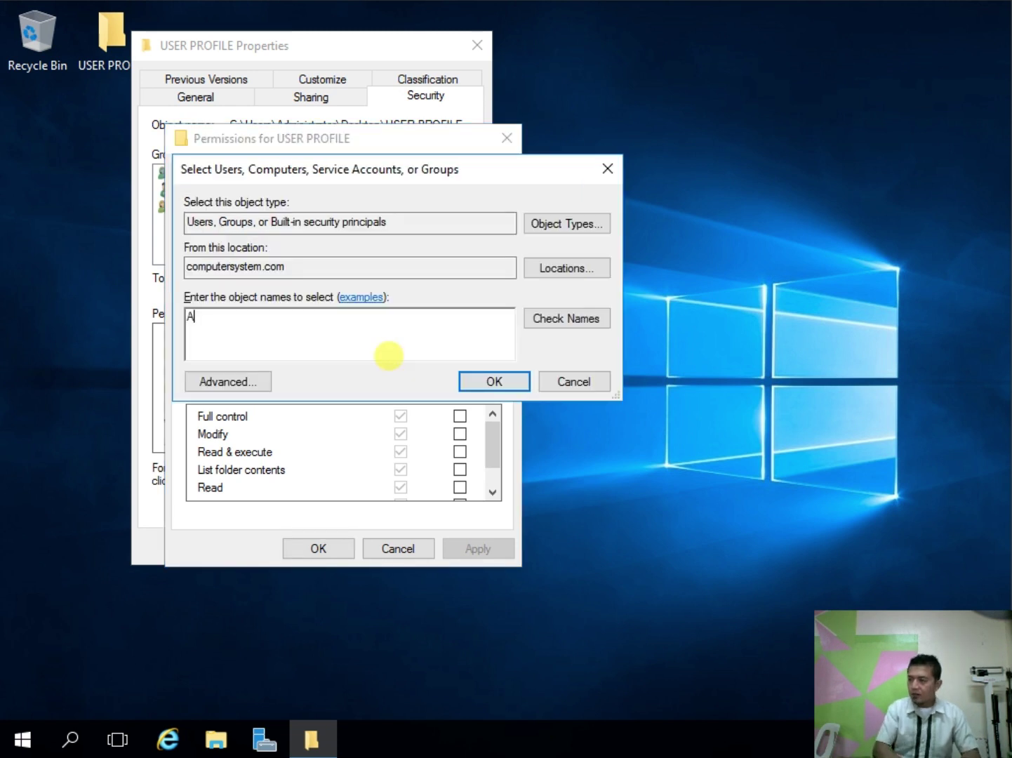
type("U")
key("Return")
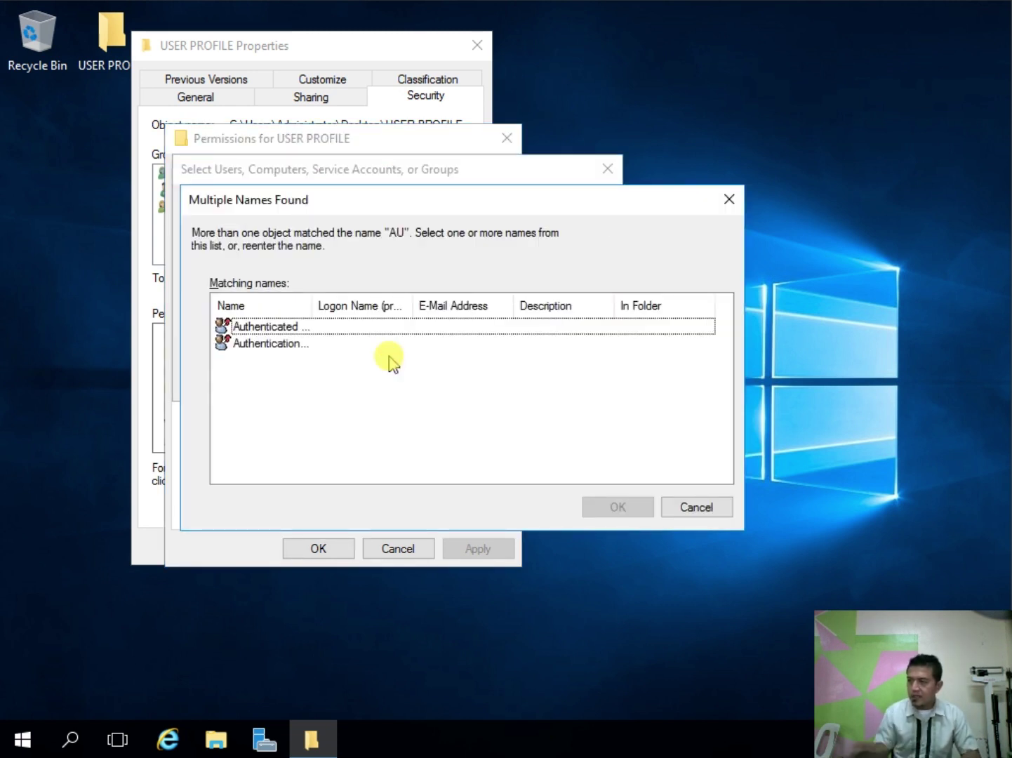
left_click(273, 343)
double_click(269, 326)
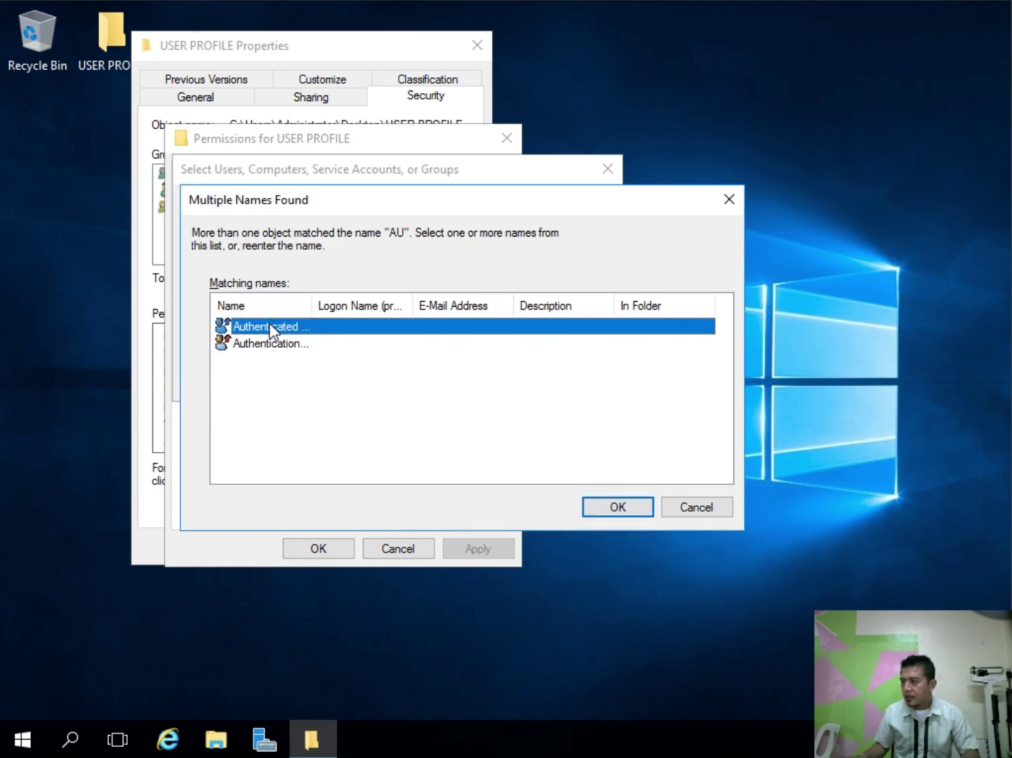
left_click(401, 416)
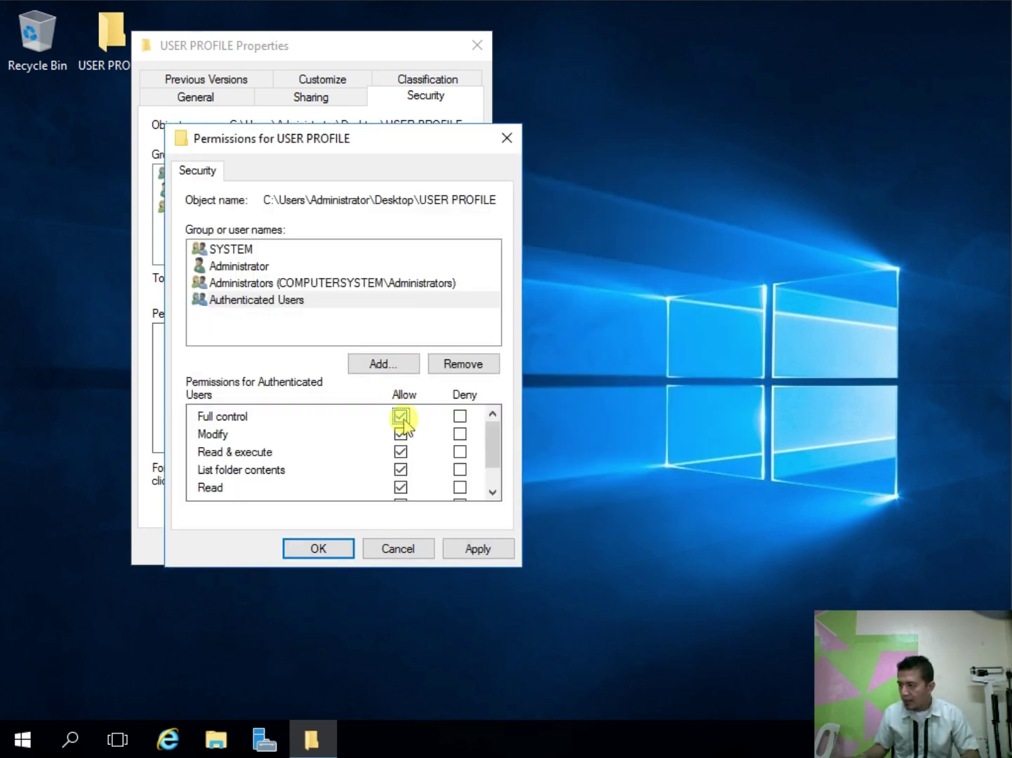
Step: Grant Authentication authority asserted identity Full Control, apply, and close the folder properties
left_click(384, 365)
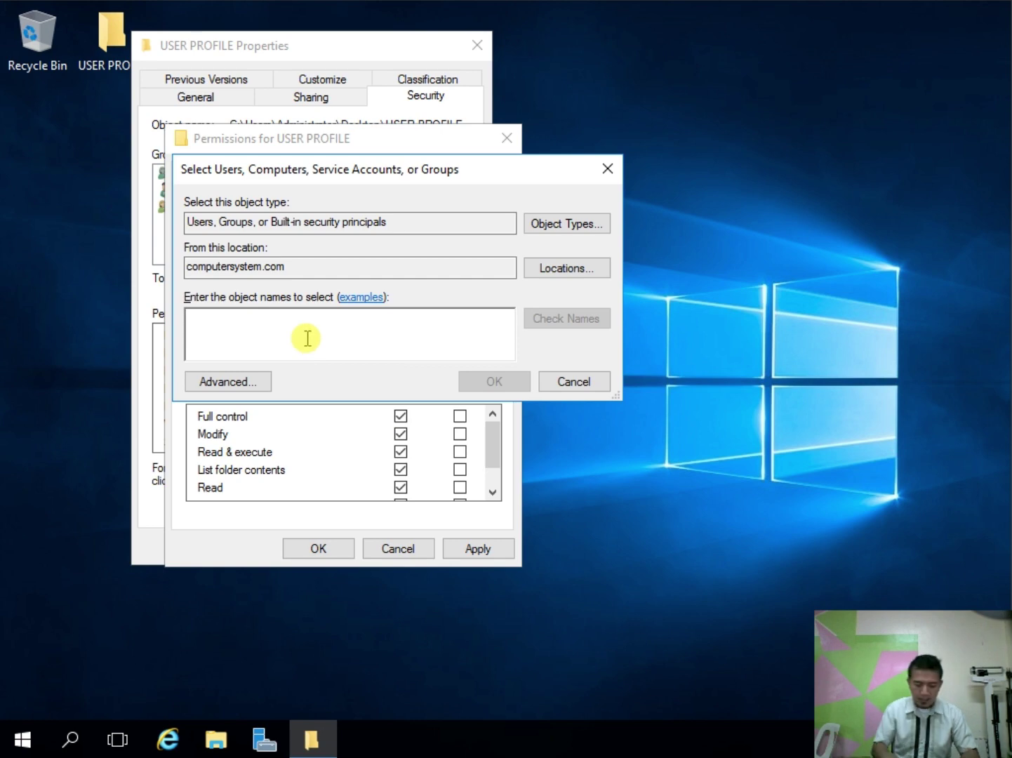
type("AU")
key("Return")
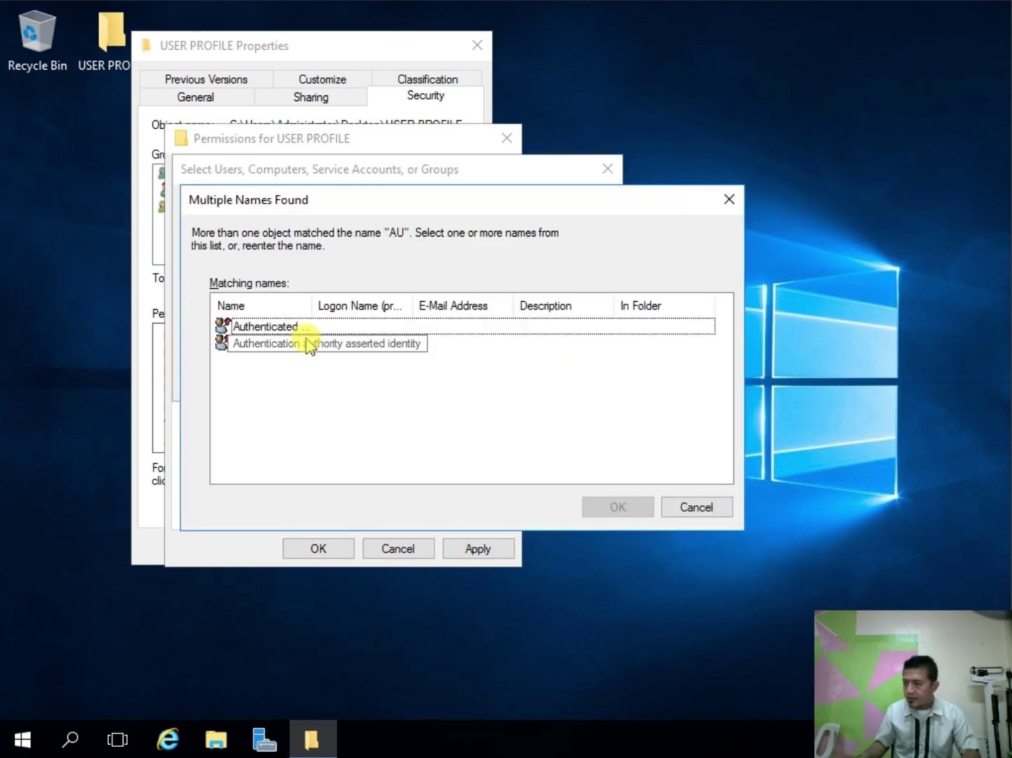
left_click(277, 343)
key("Return")
key("Return")
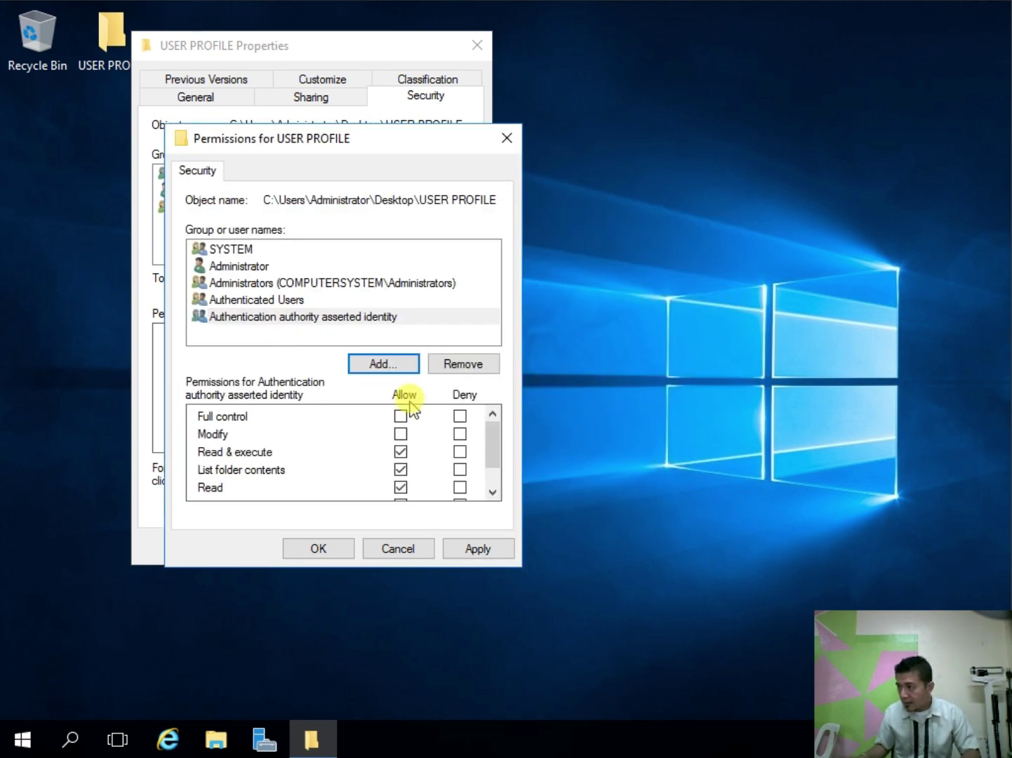
left_click(400, 416)
left_click(484, 548)
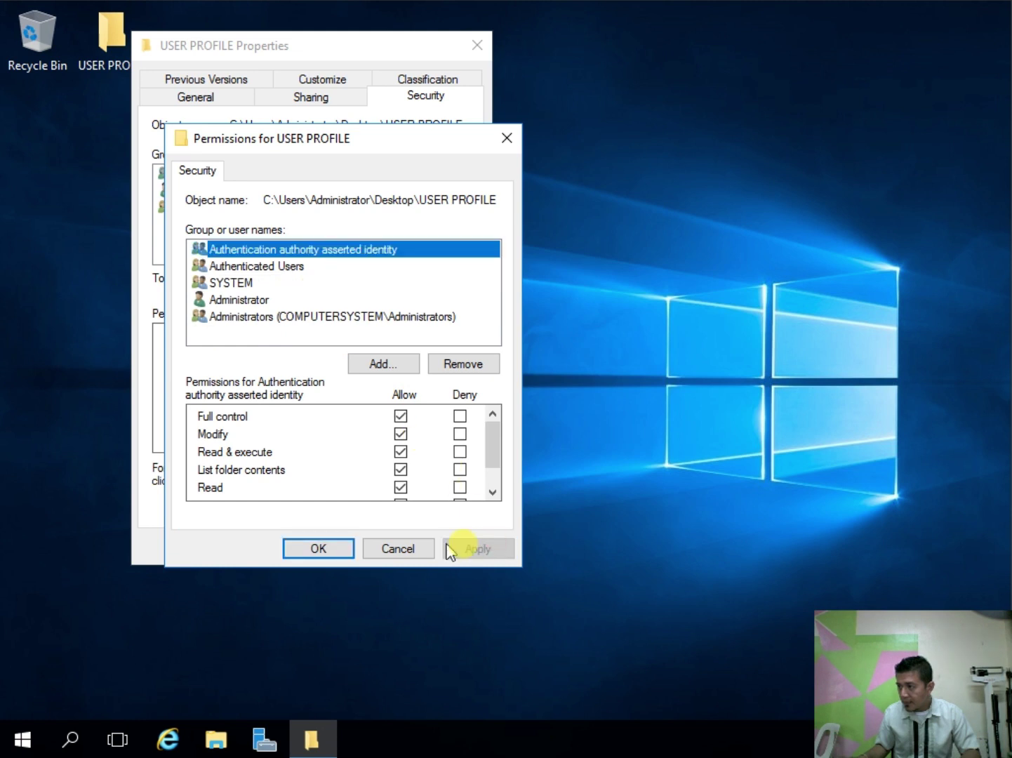
left_click(328, 549)
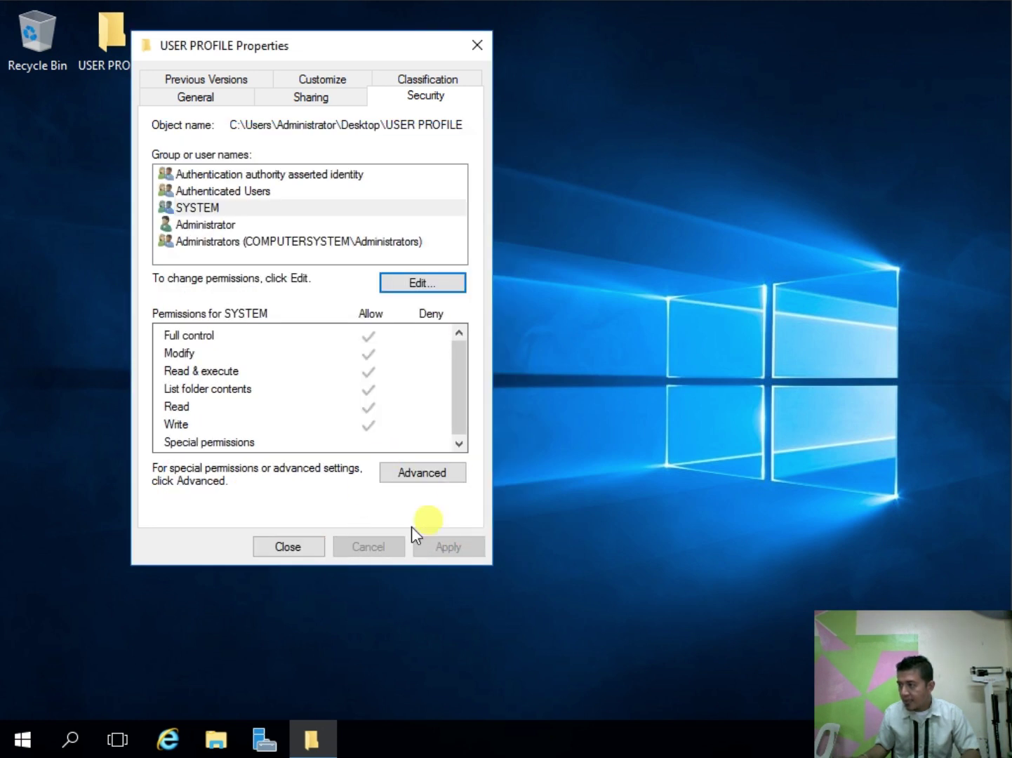
left_click(293, 547)
right_click(305, 273)
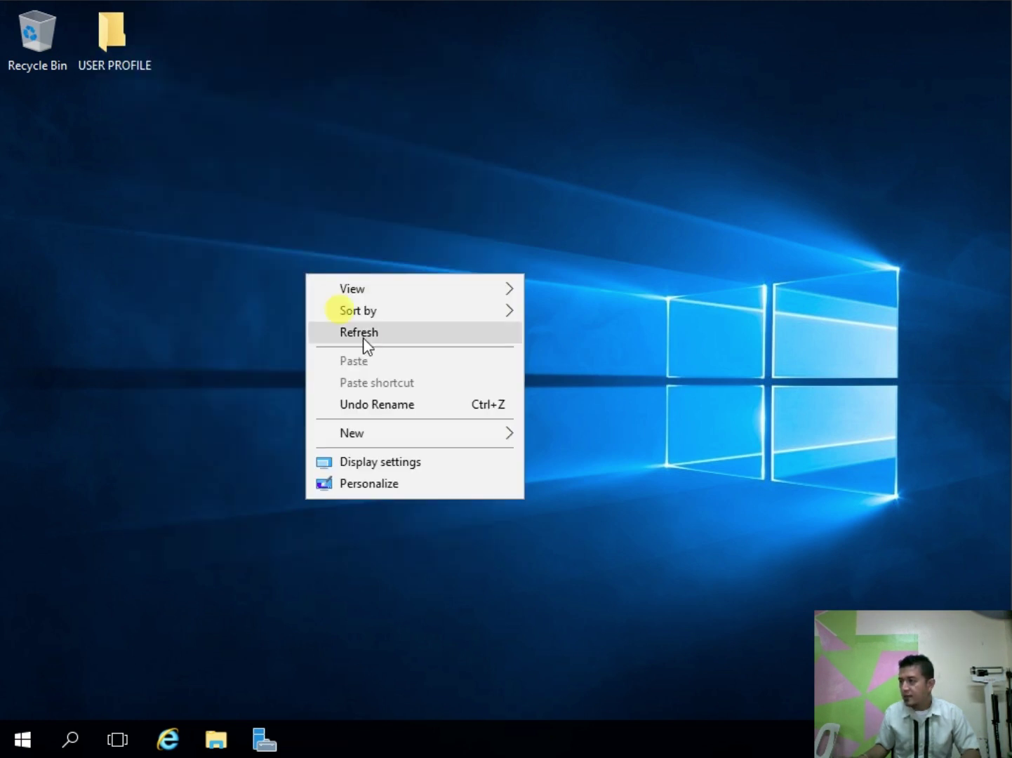
Step: Open the desktop USER PROFILE folder to confirm it is empty and shared, then reopen Server Manager
left_click(362, 338)
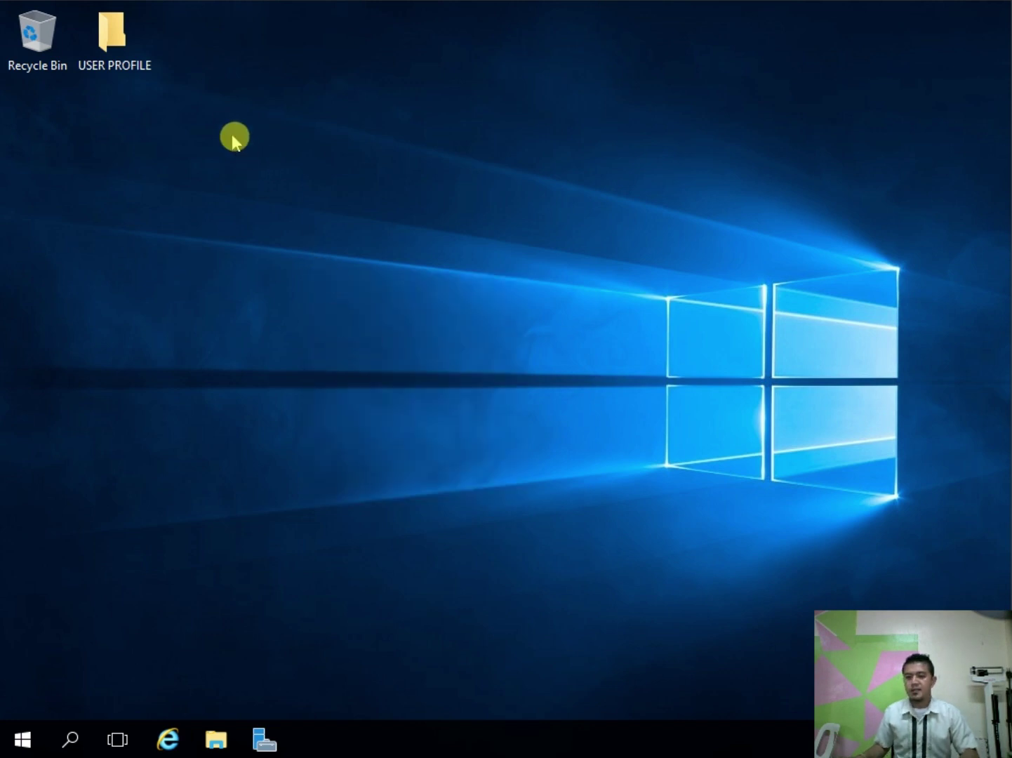
double_click(124, 31)
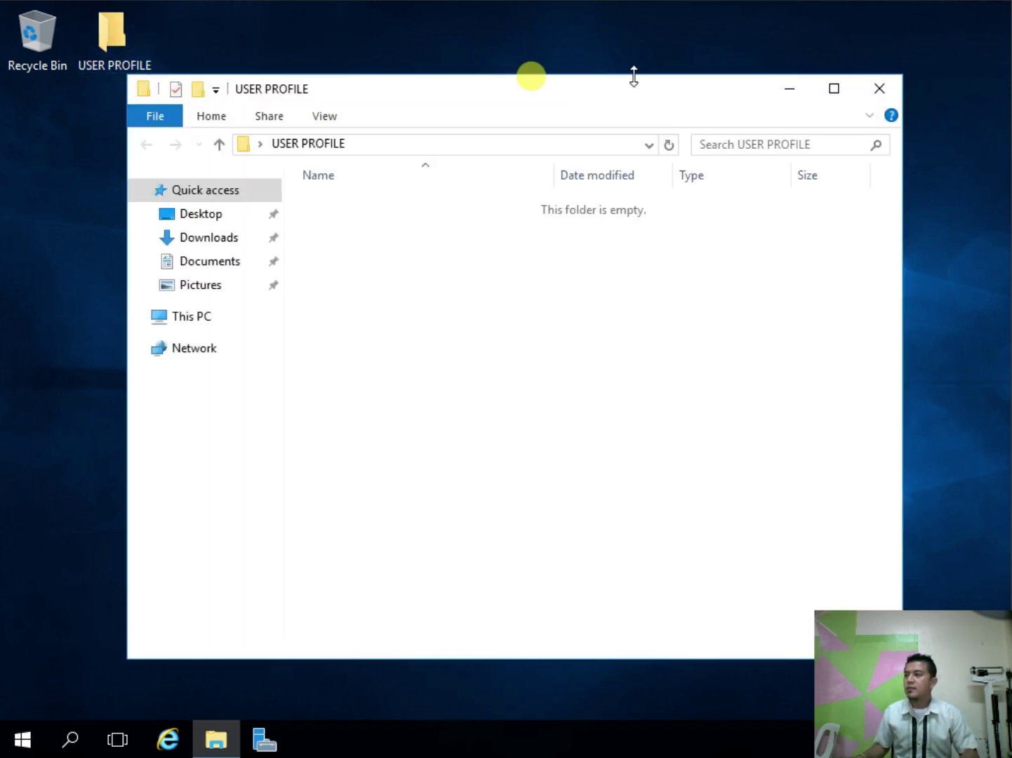
left_click(889, 89)
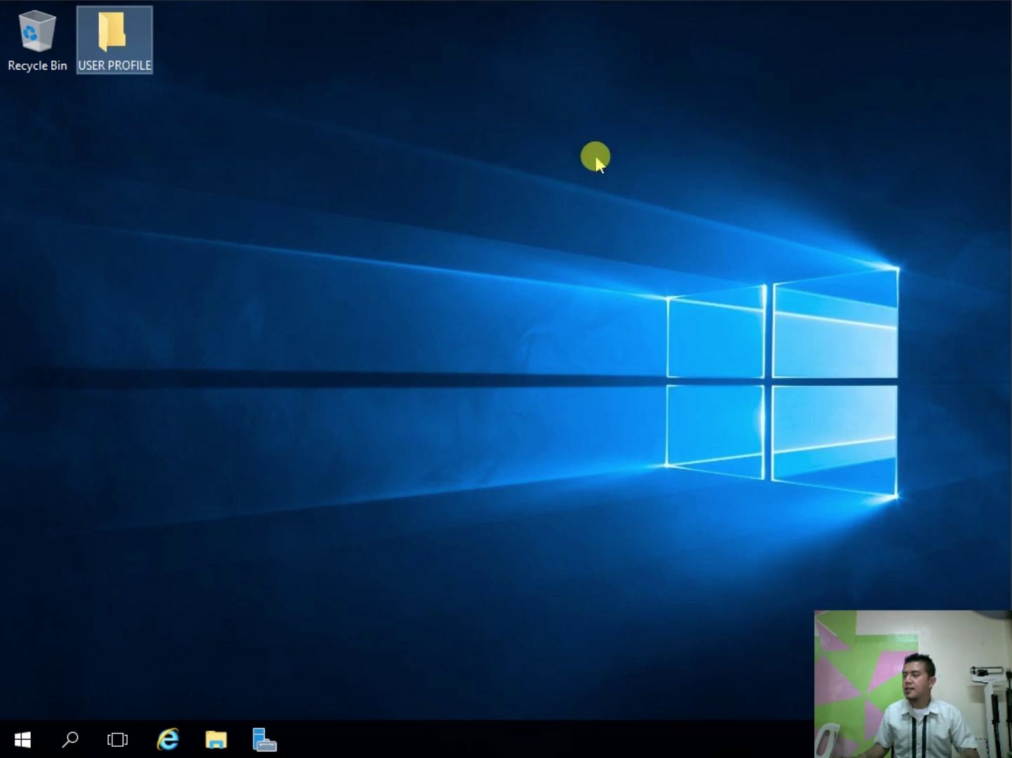
left_click(213, 56)
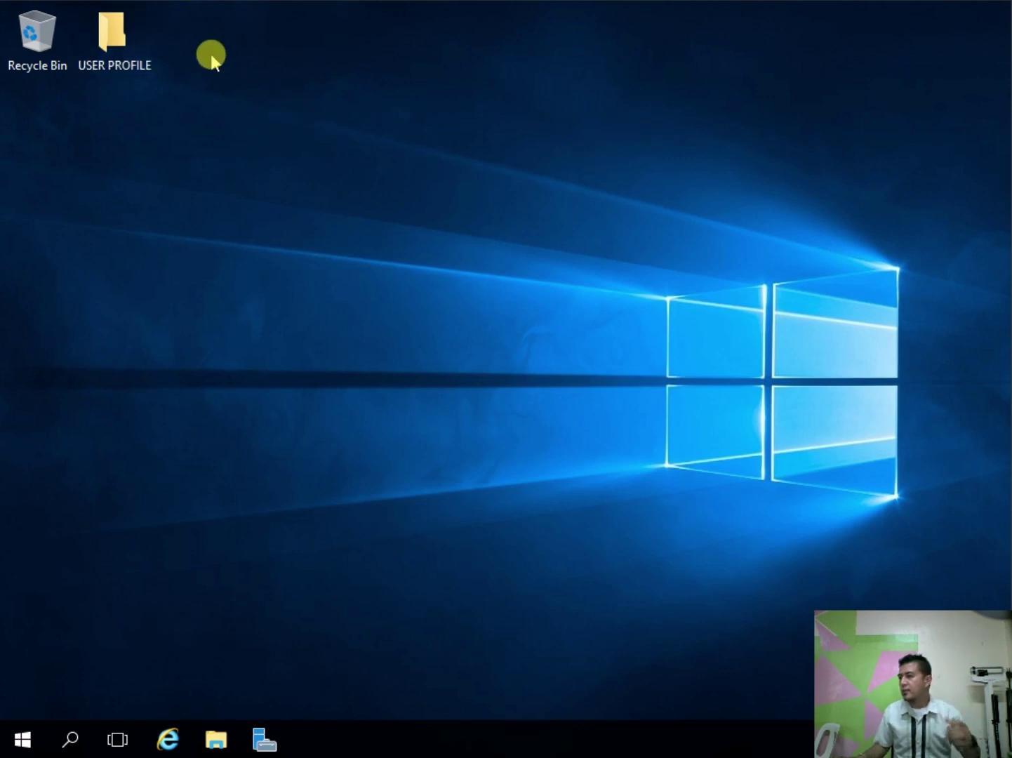
left_click(125, 42)
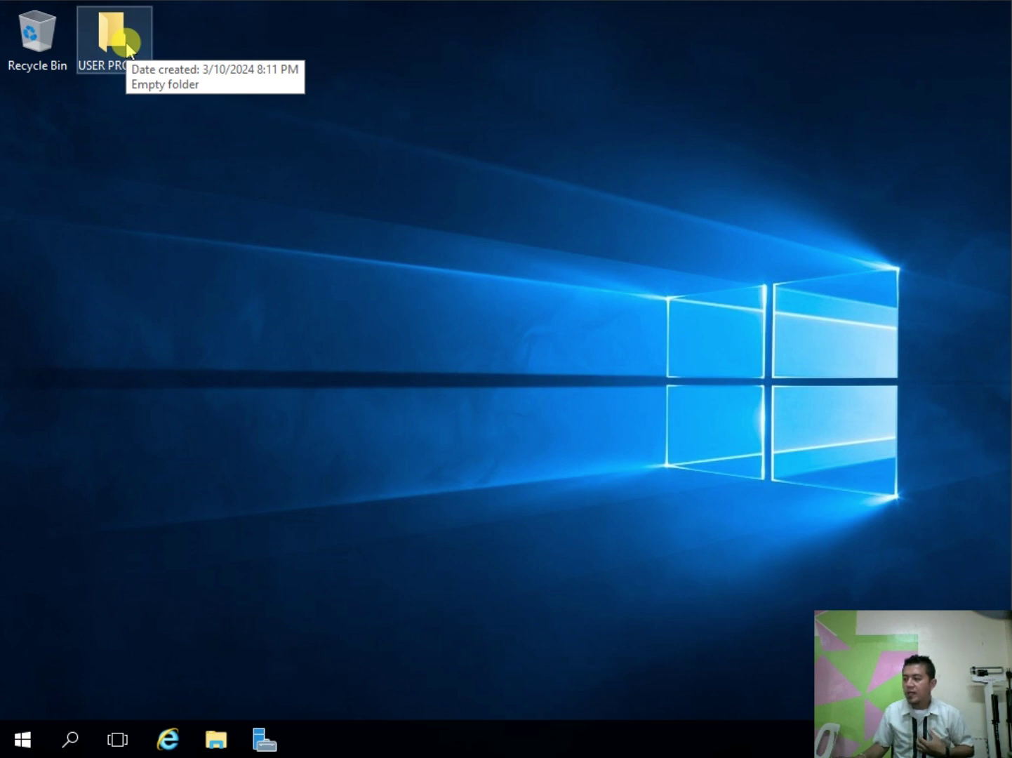
double_click(126, 44)
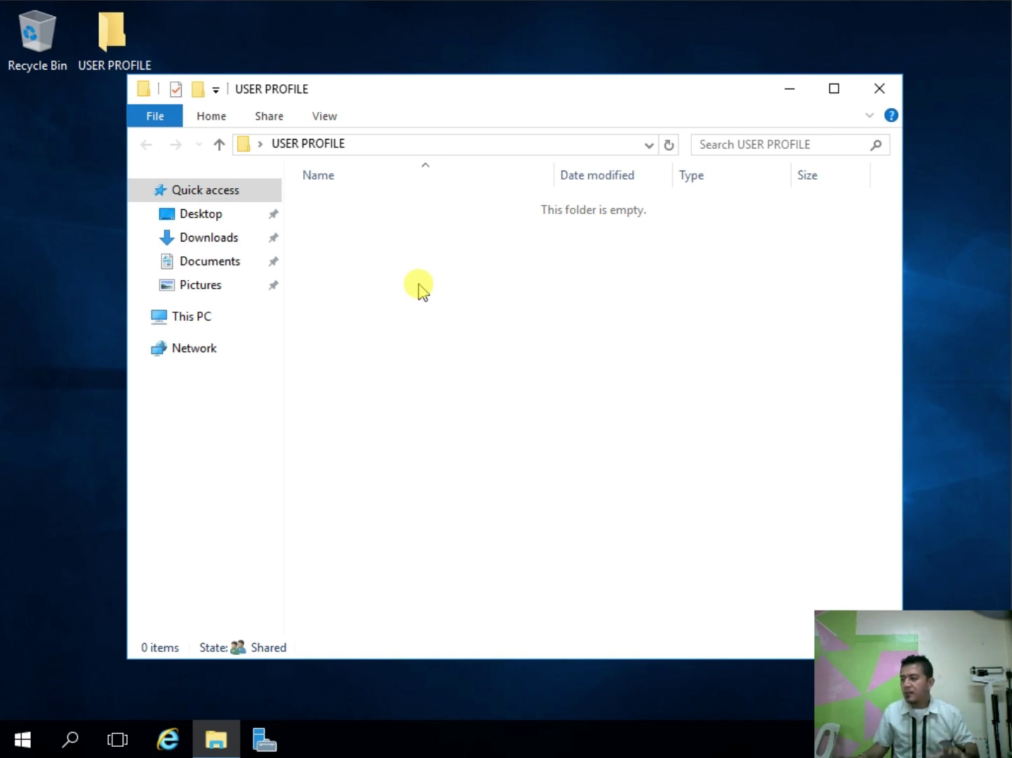
left_click(875, 89)
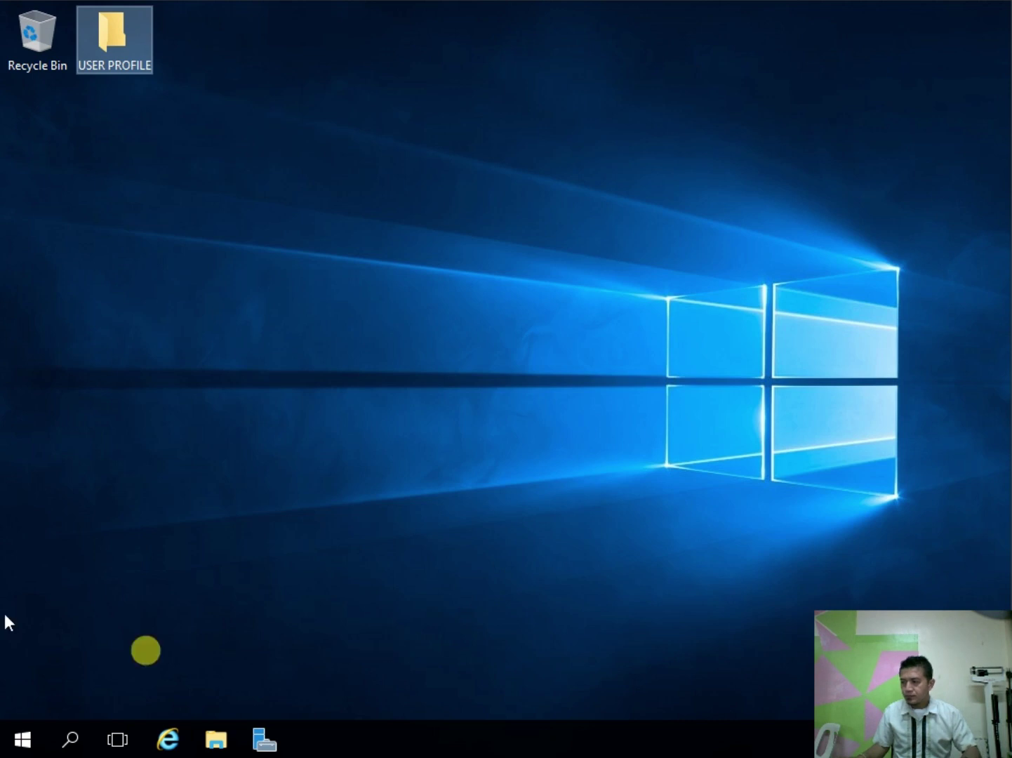
left_click(66, 422)
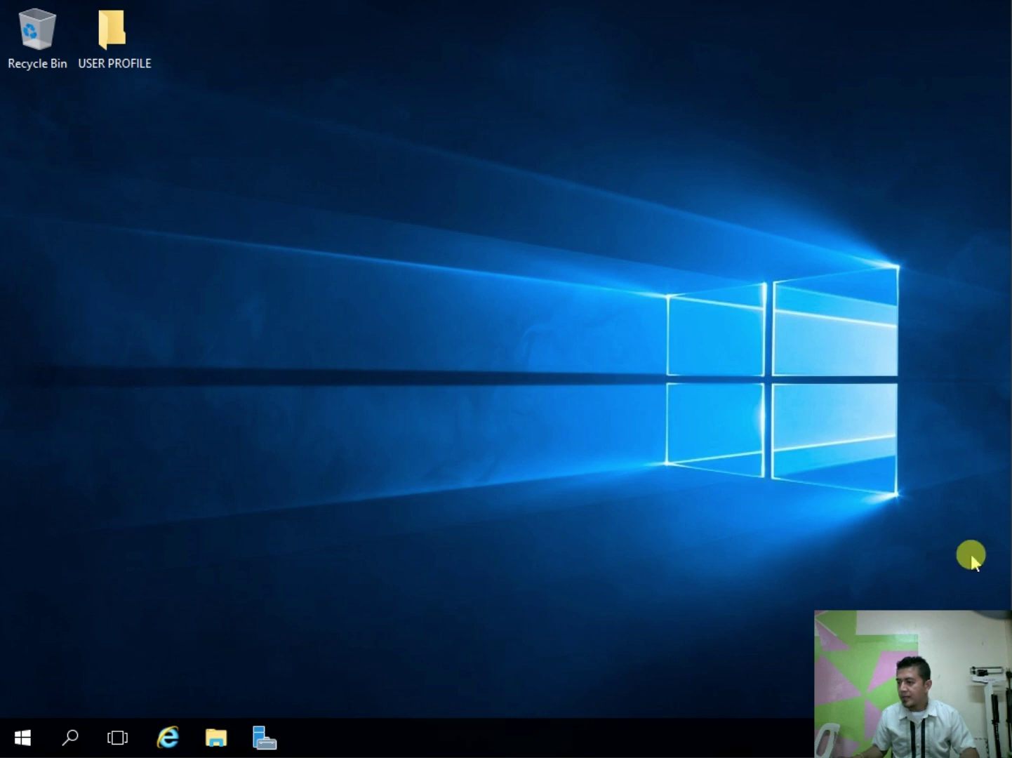
left_click(265, 735)
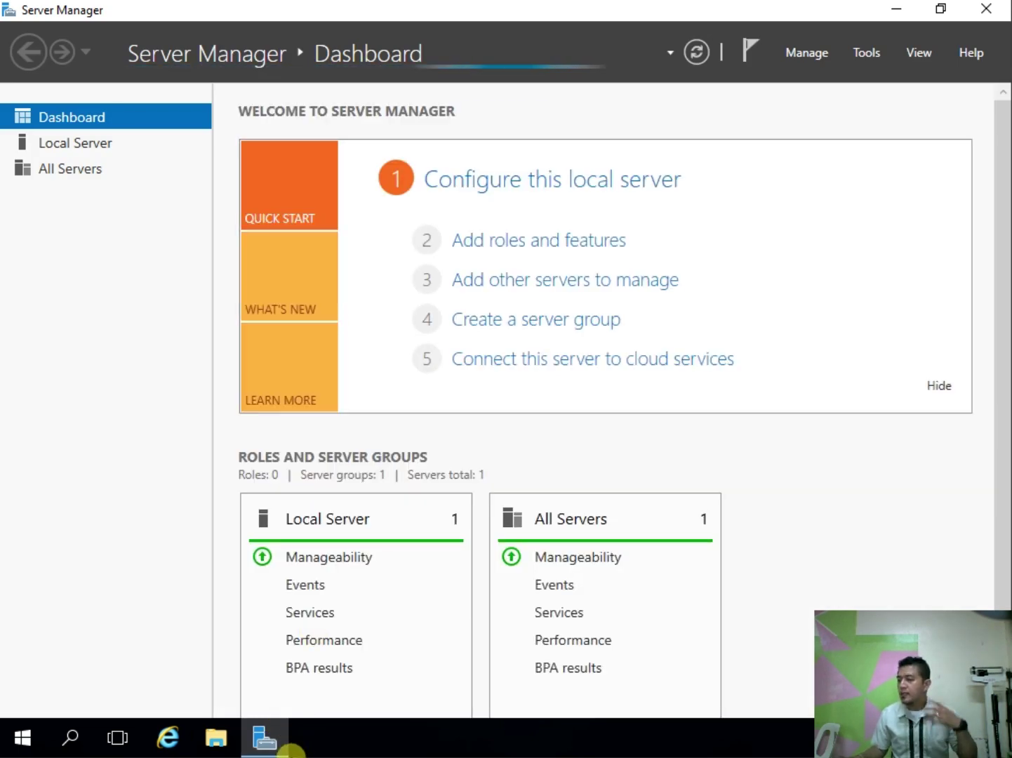
Step: Launch Group Policy Management from Server Manager's Tools menu
mouse_move(270, 742)
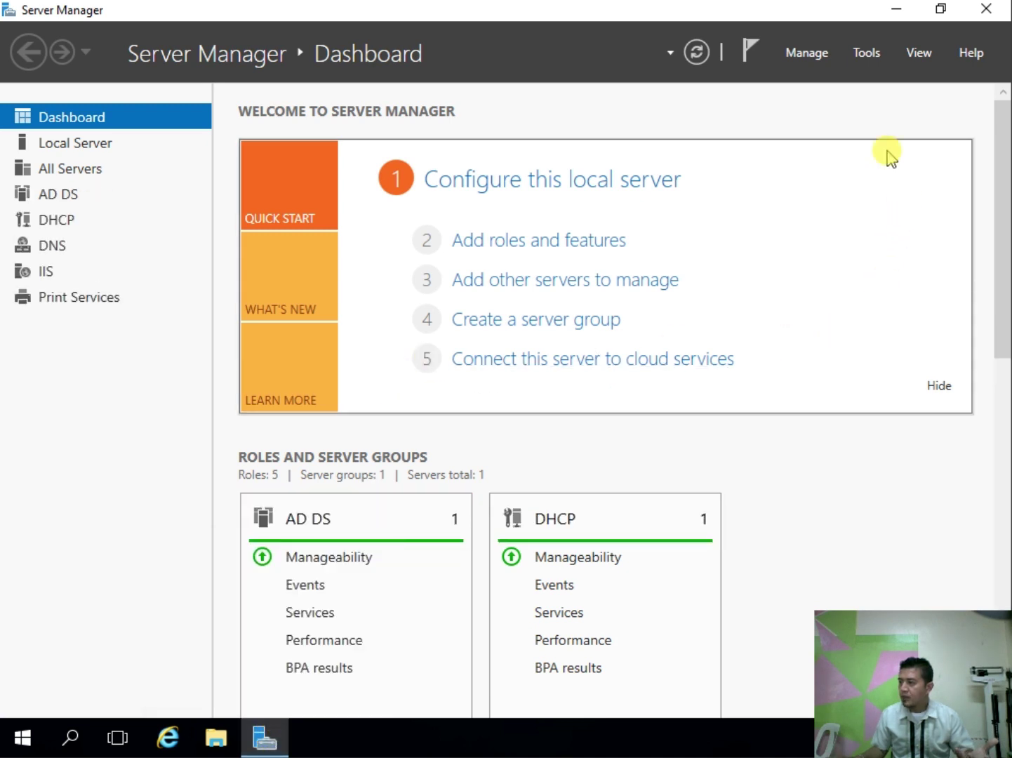
left_click(869, 53)
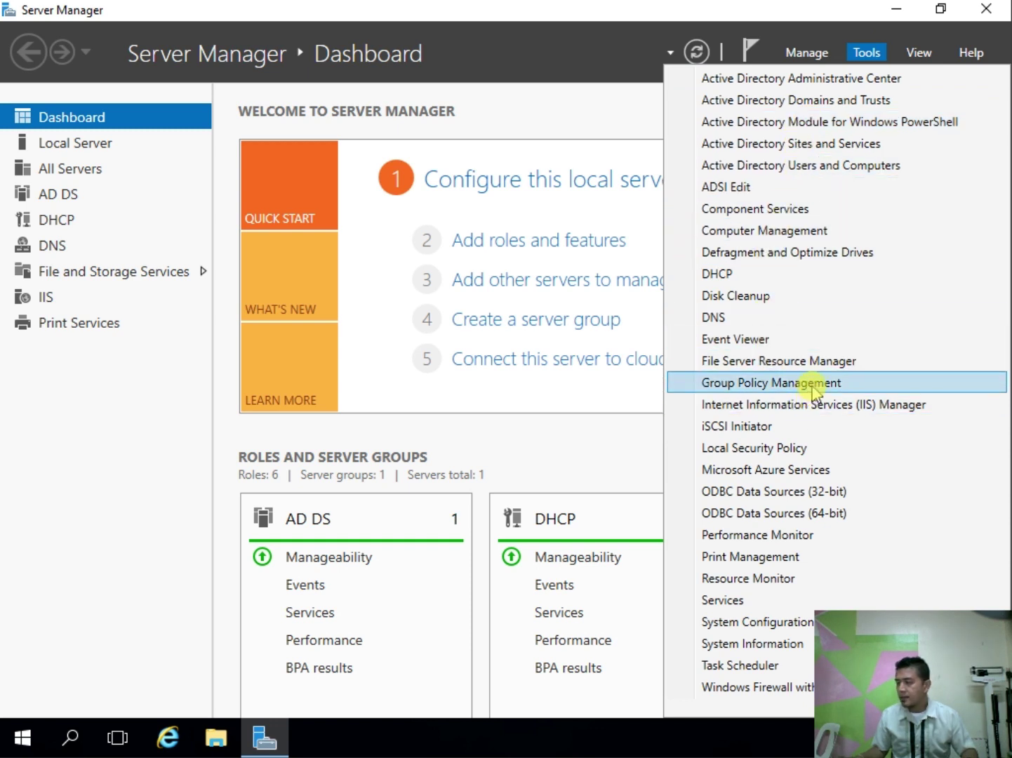
left_click(812, 385)
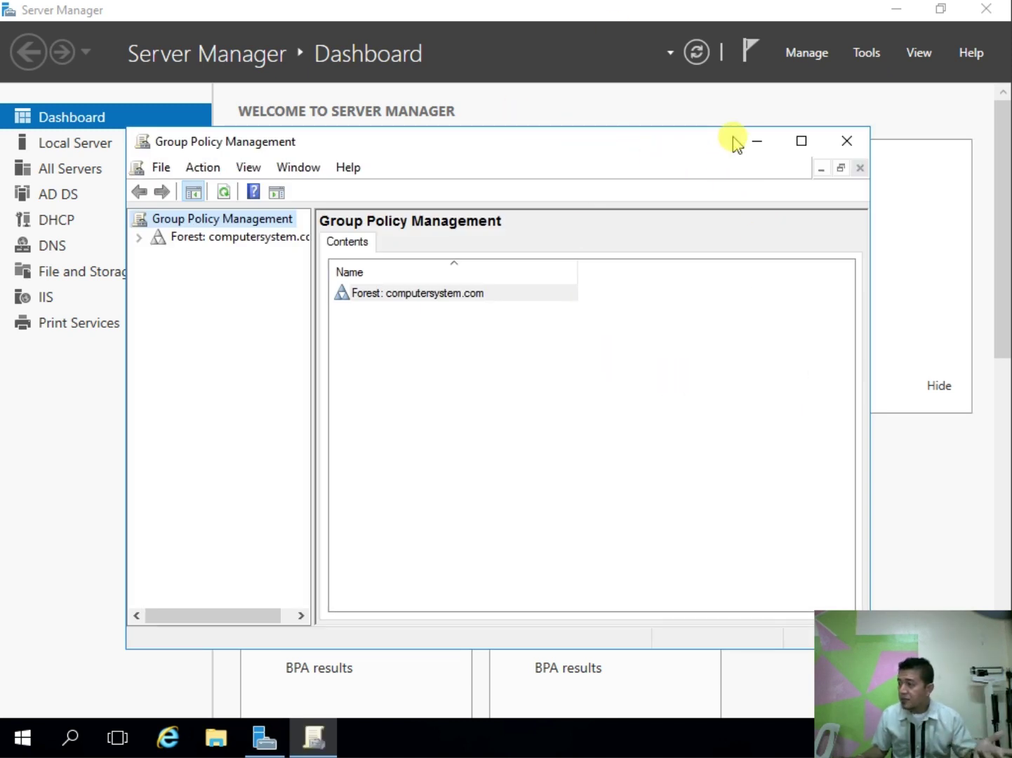
Step: Maximise the console, widen the tree pane and expand the forest down to computersystem.com
left_click(803, 142)
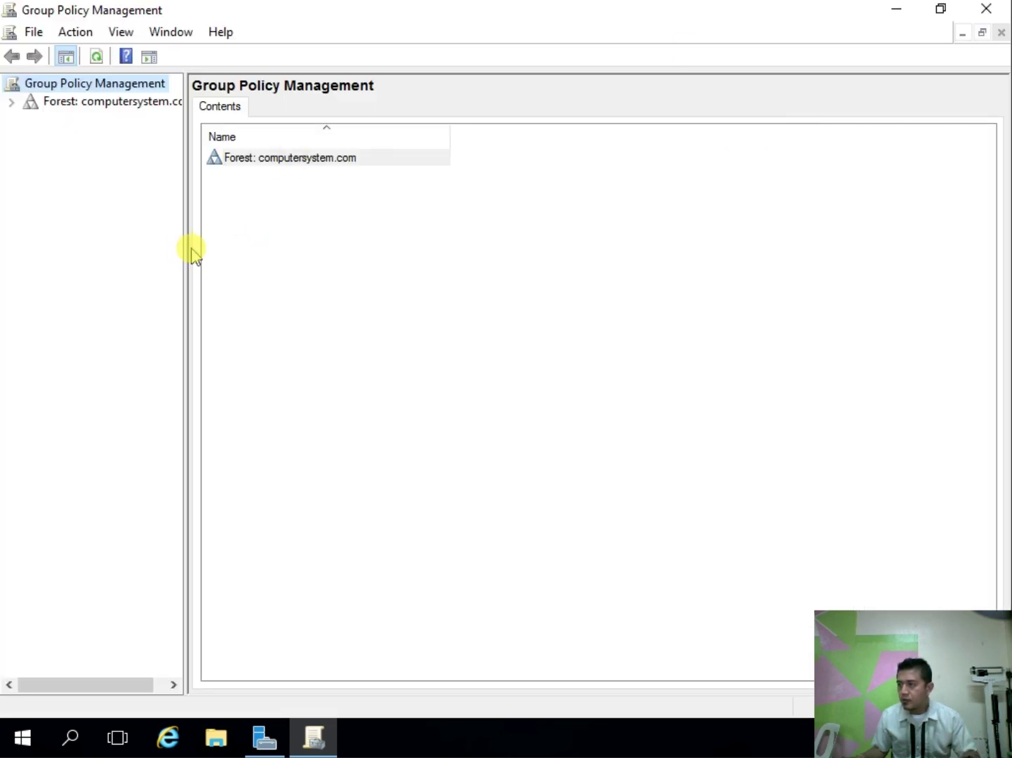
left_click_drag(185, 245, 260, 241)
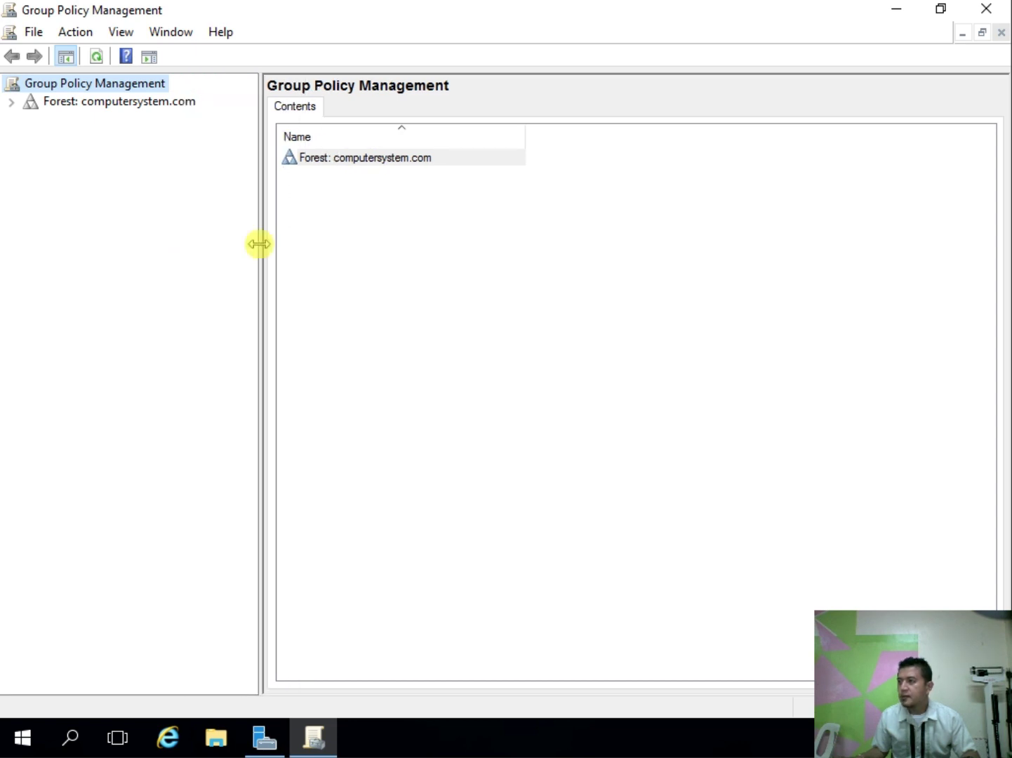
left_click(124, 103)
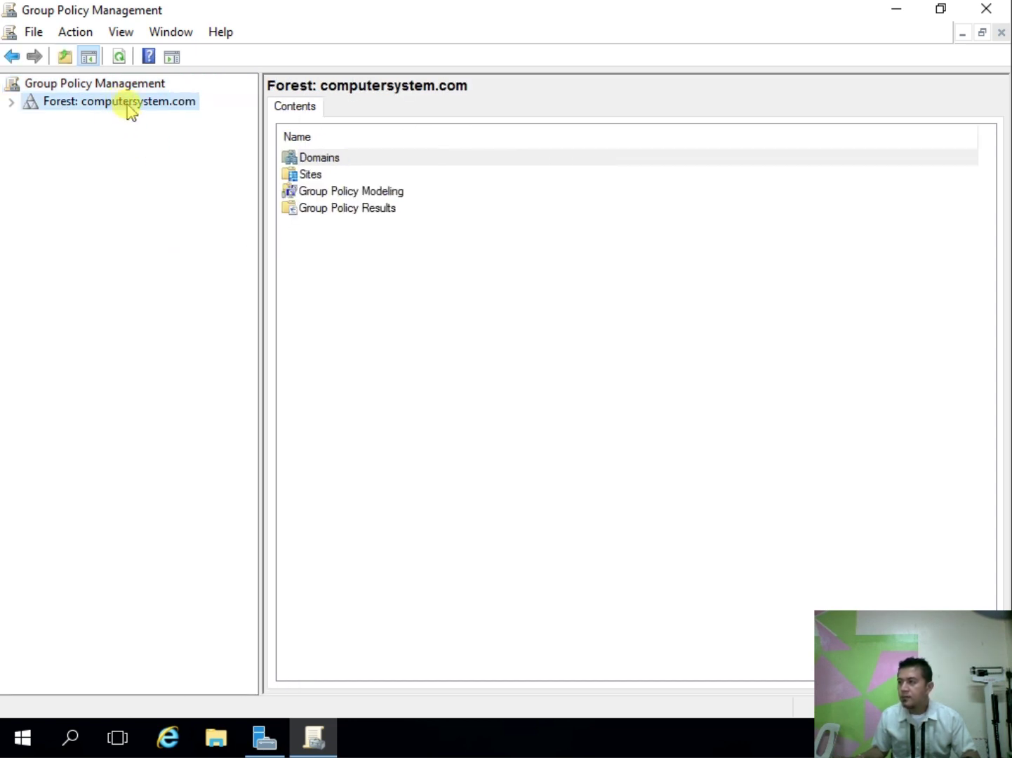
left_click(10, 103)
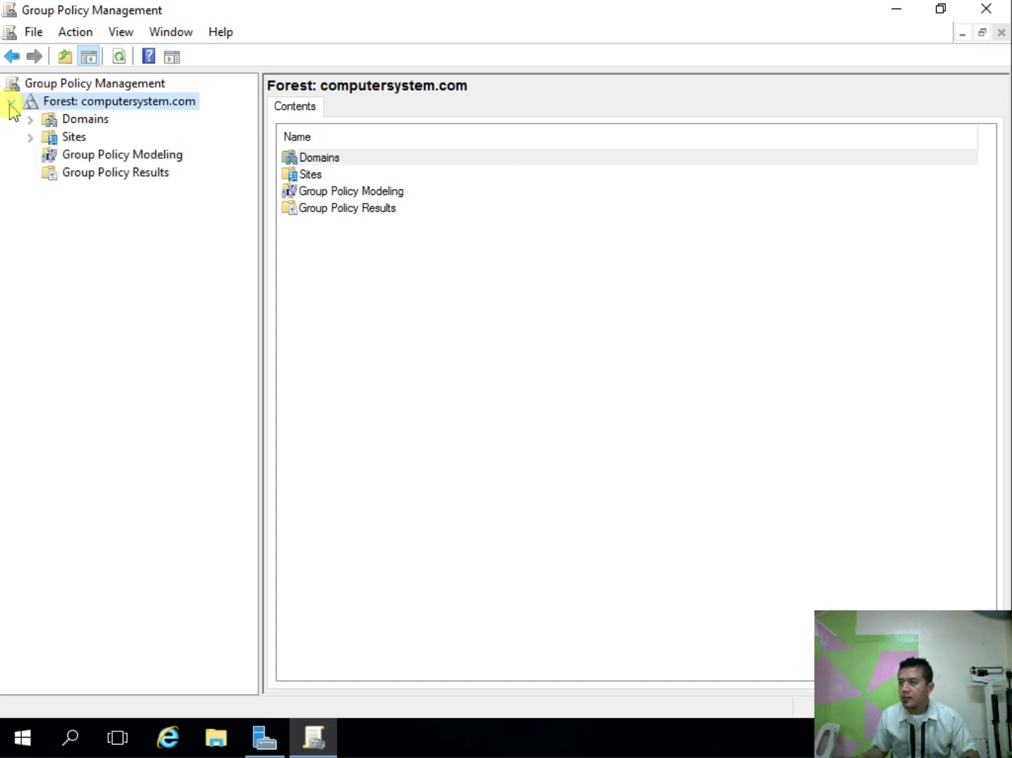
left_click(31, 120)
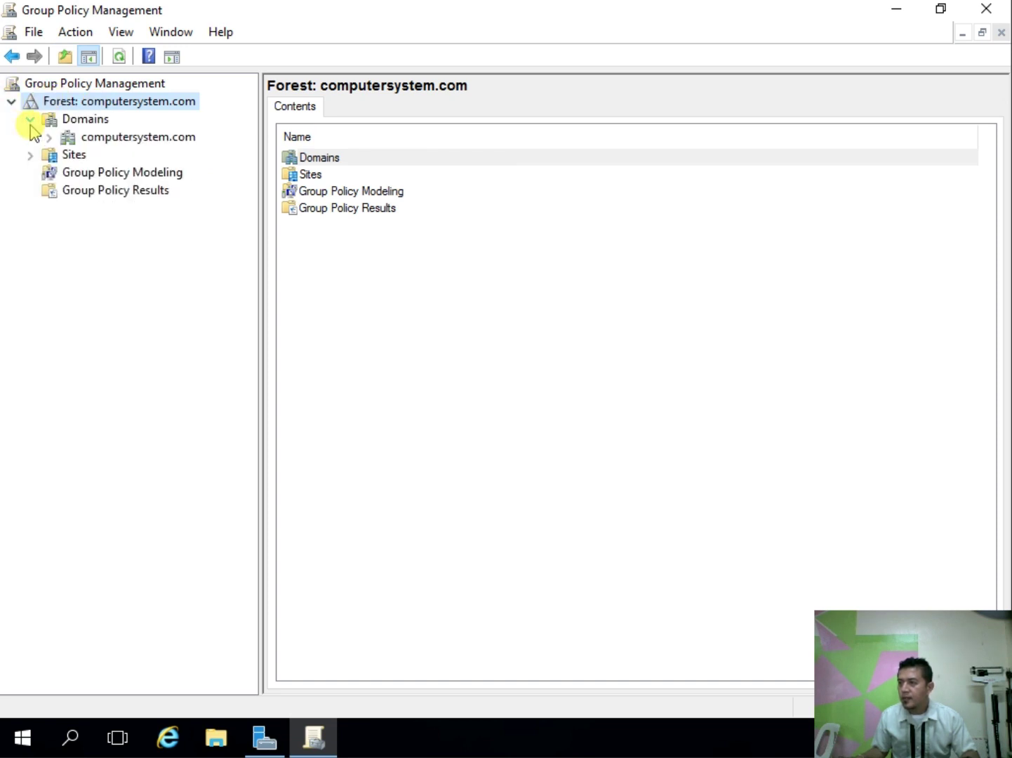
left_click(49, 138)
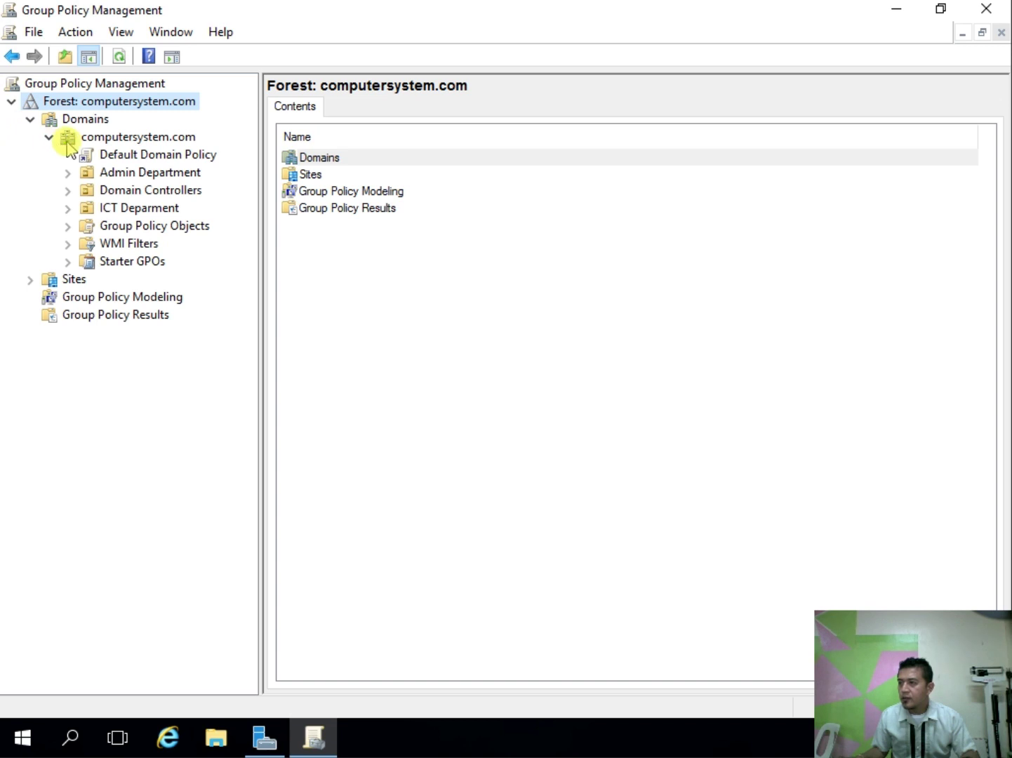
left_click(165, 140)
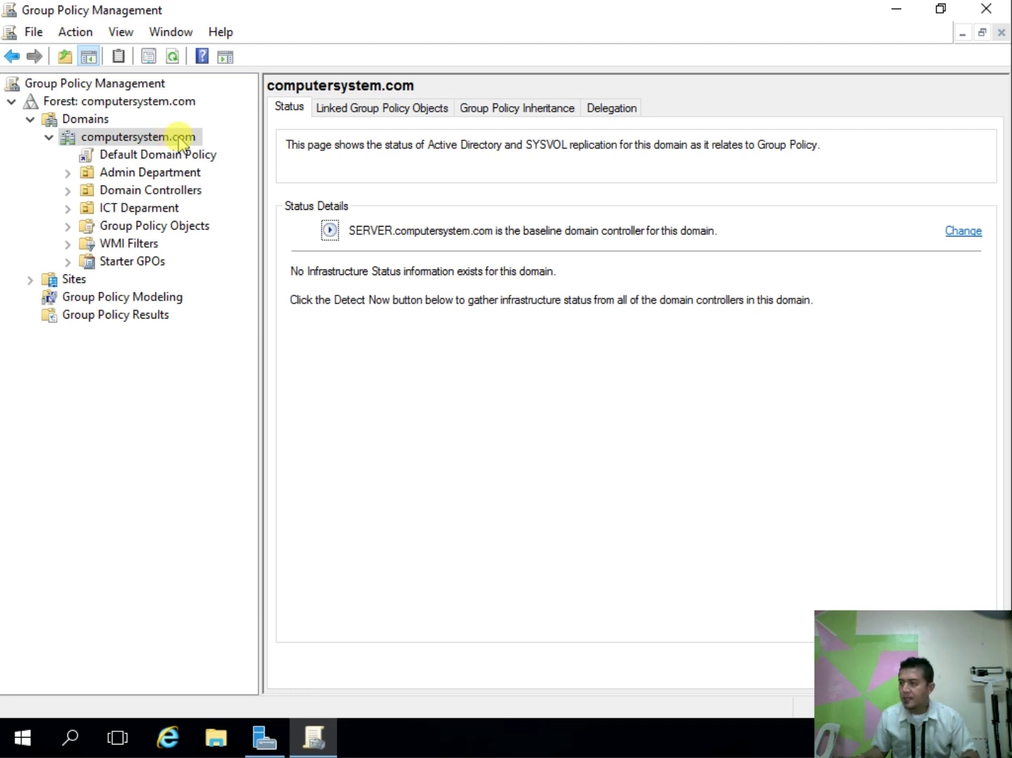
Step: Open the Advanced security settings from Admin Department's Delegation tab
left_click(175, 181)
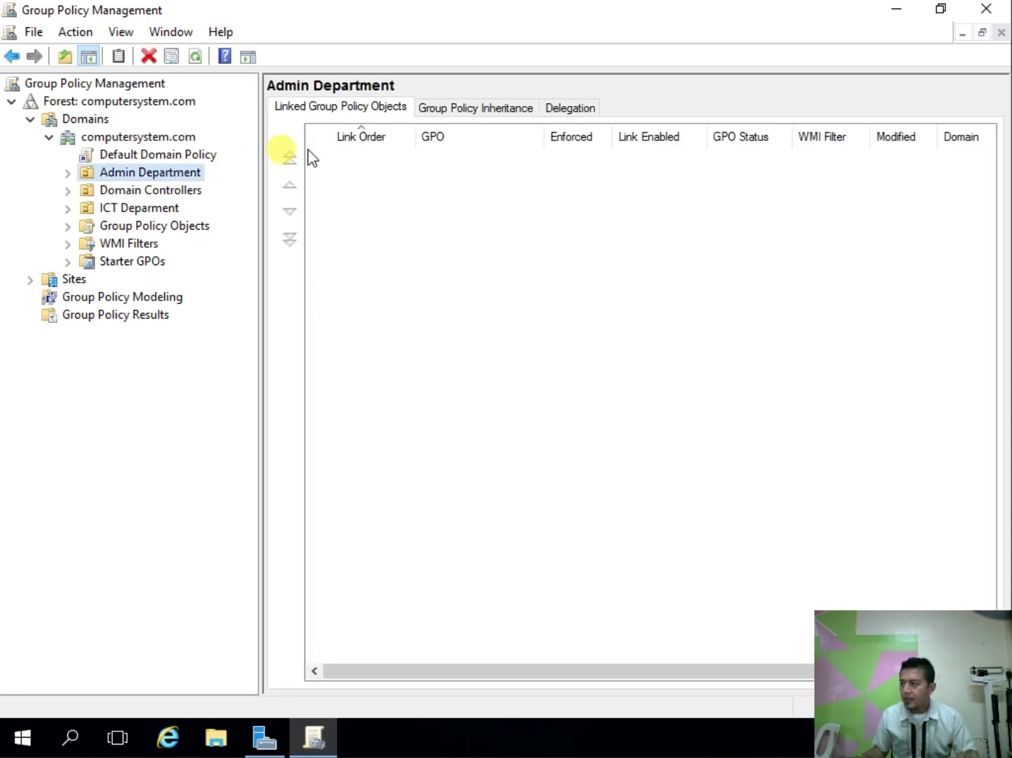
left_click(570, 108)
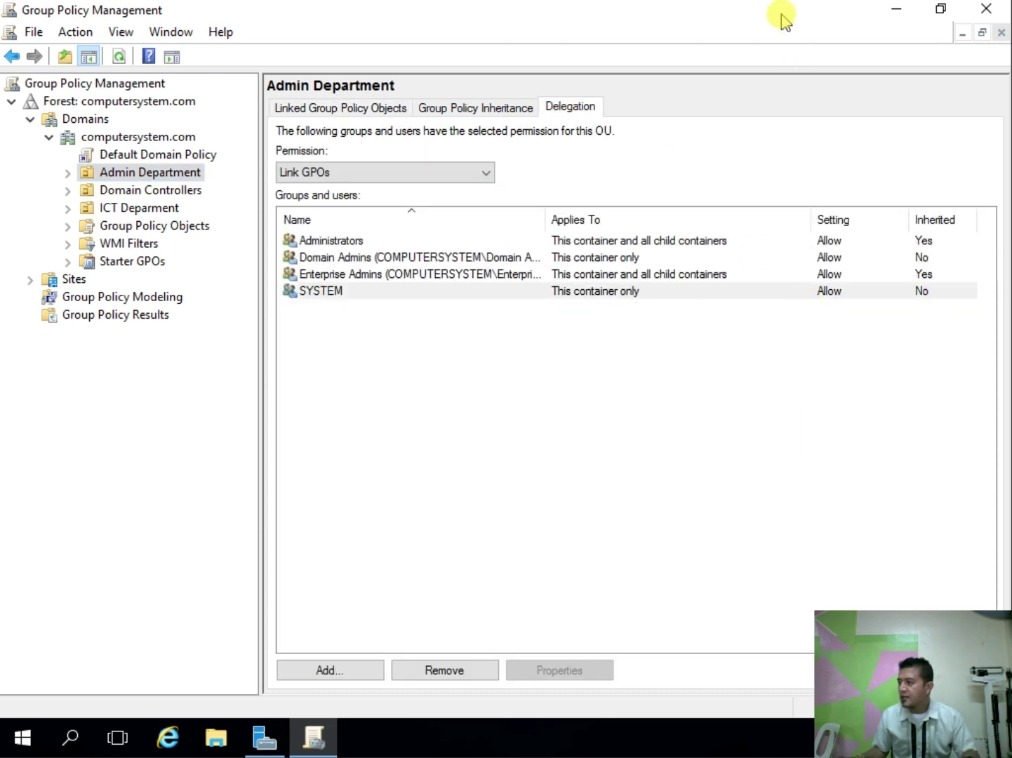
left_click_drag(870, 25, 558, 43)
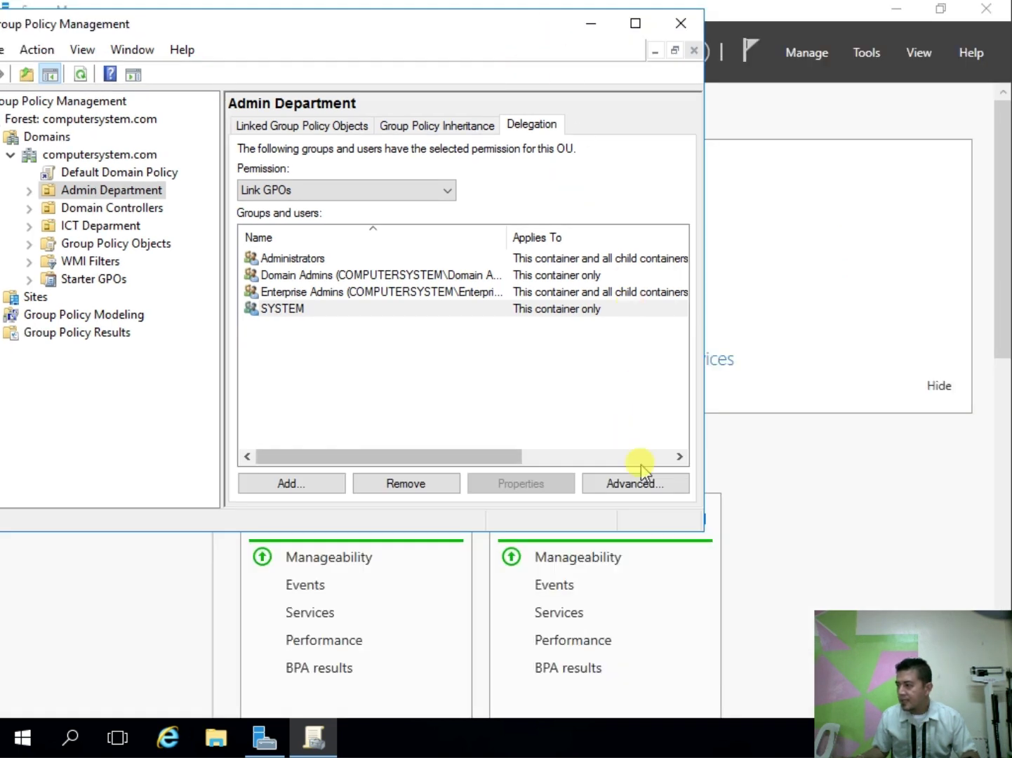
left_click_drag(524, 18, 602, 34)
left_click(728, 497)
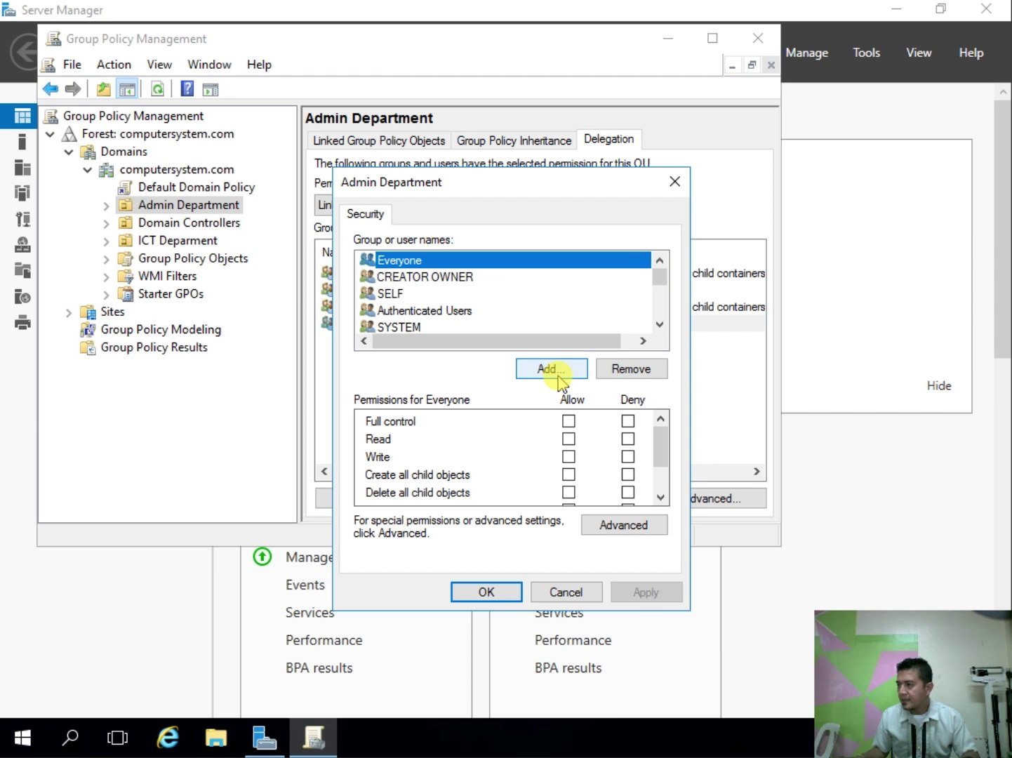
Step: Allow Full control for Authenticated Users on Admin Department, apply, and close the dialog
left_click(467, 322)
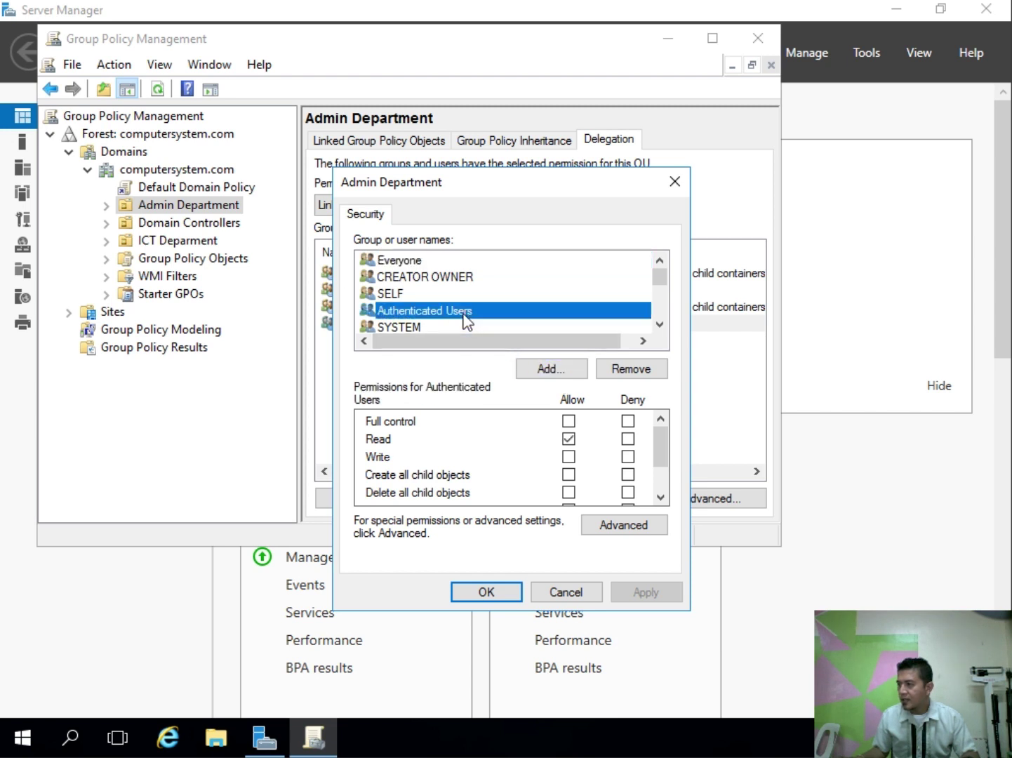
scroll(465, 321, "down", 3)
scroll(465, 321, "up", 2)
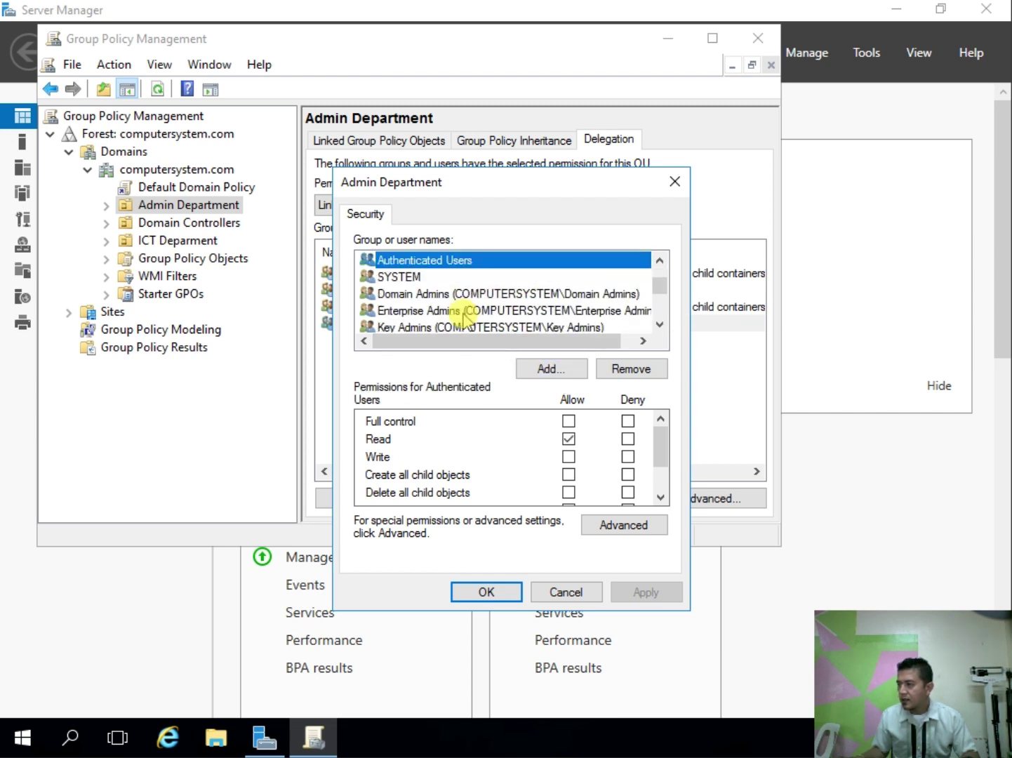
scroll(469, 321, "up", 1)
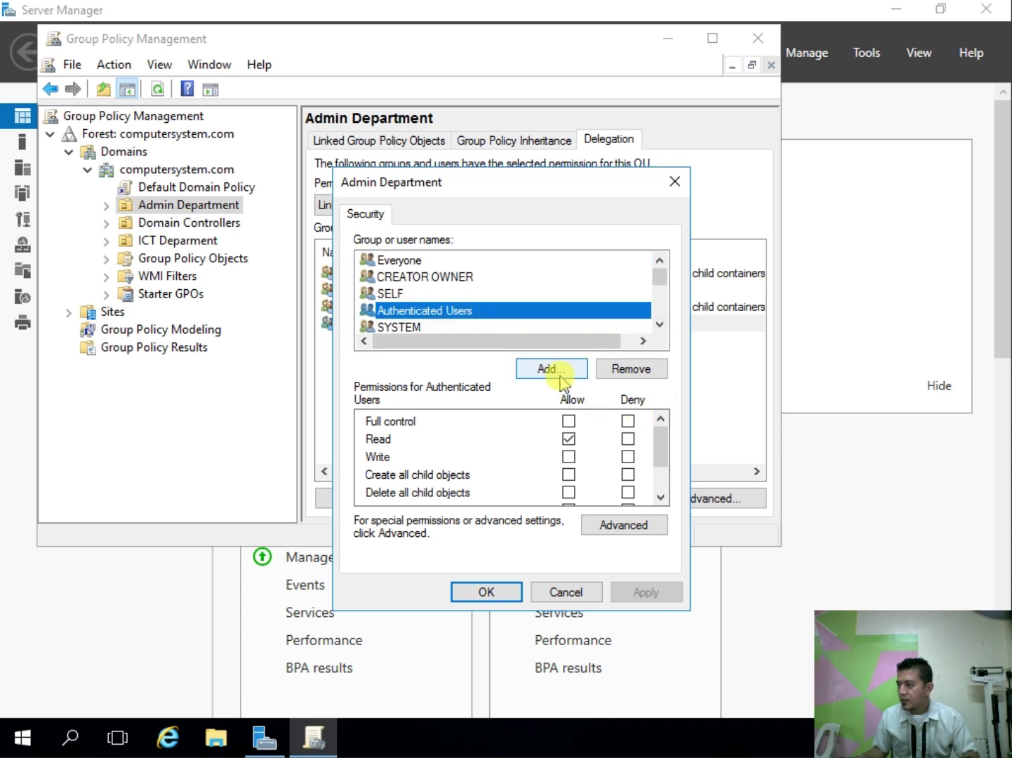
left_click(568, 421)
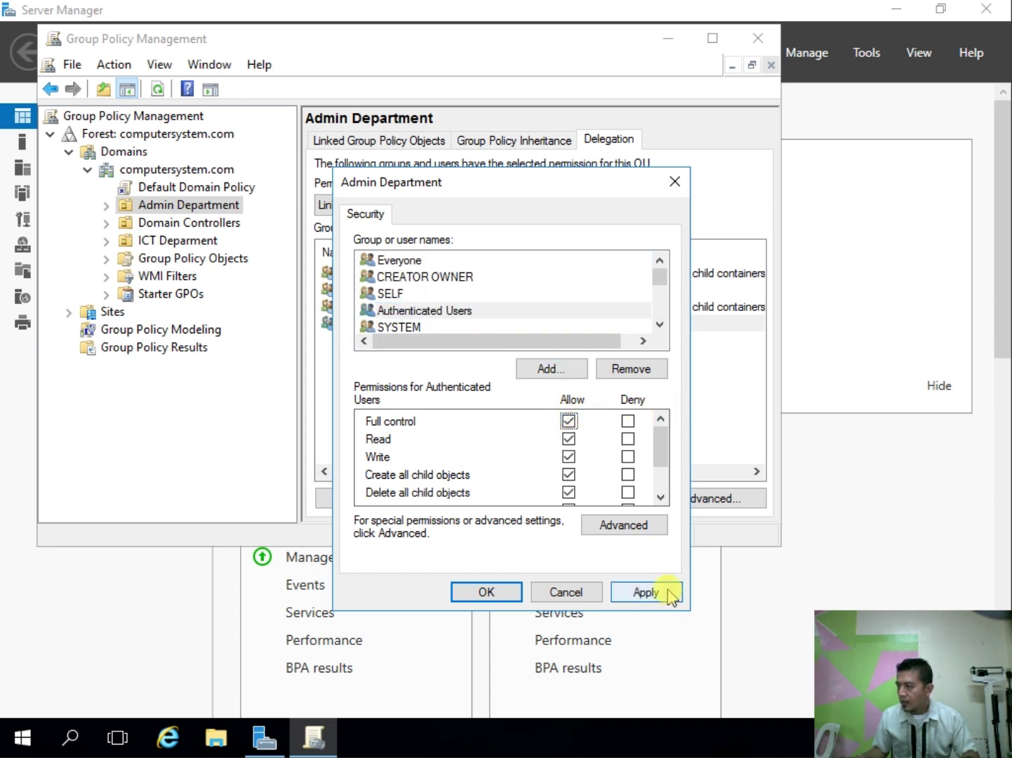
left_click(669, 591)
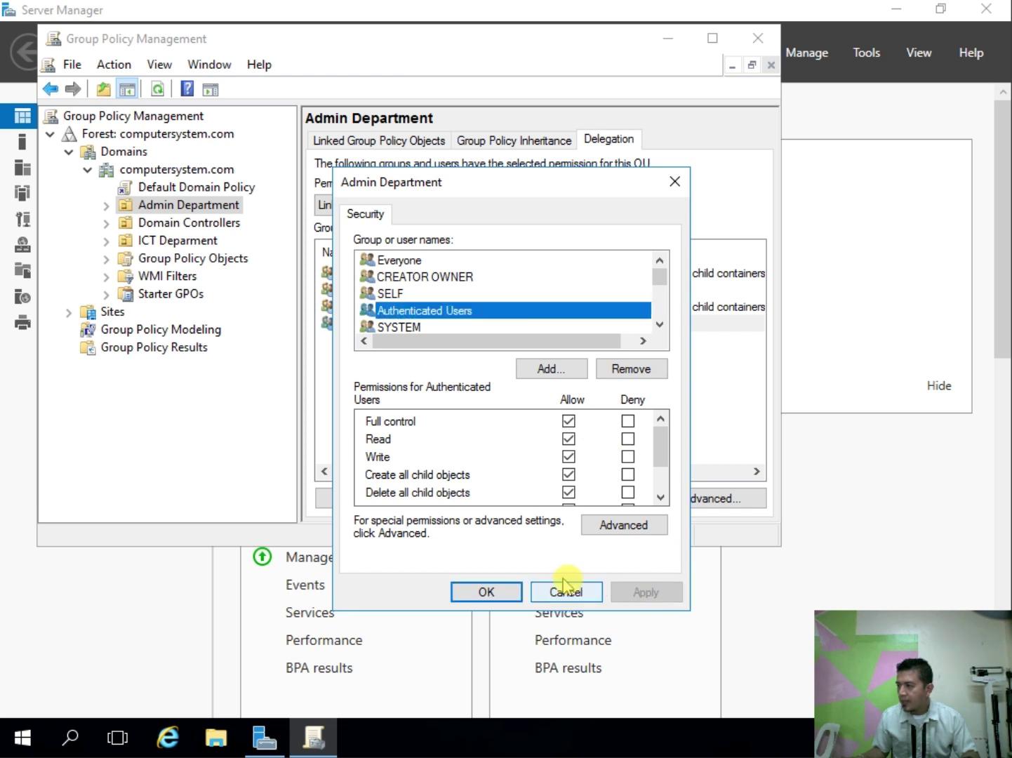
left_click(493, 592)
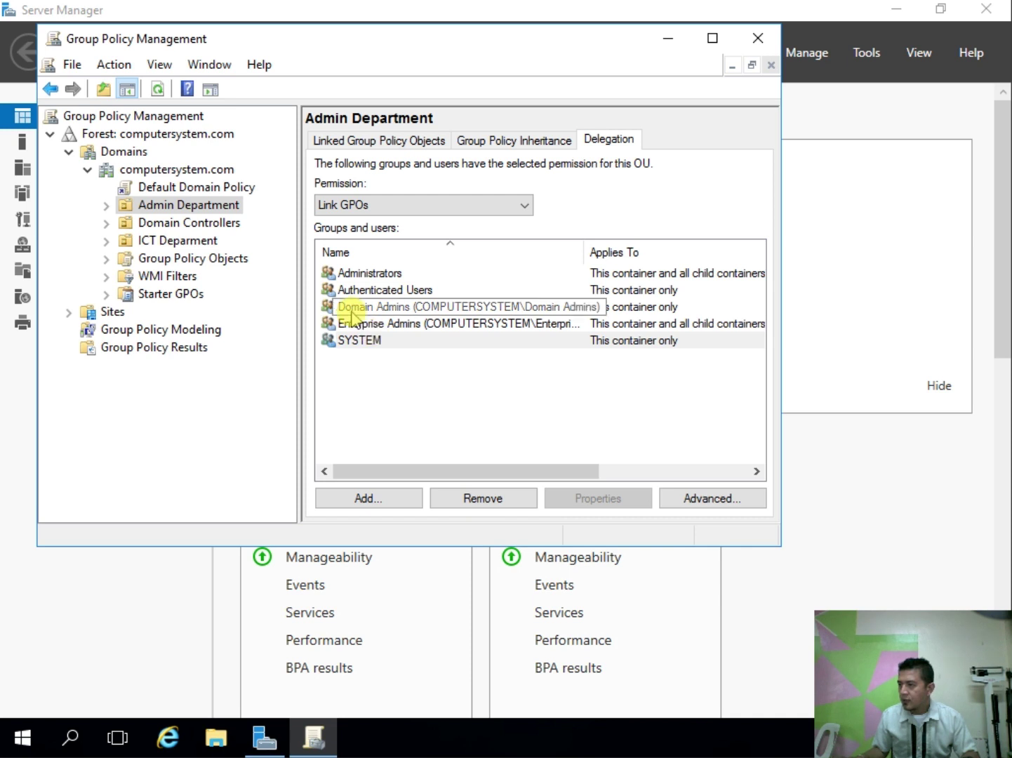
Step: Allow Full control for Authenticated Users on ICT Deparment via Delegation's Advanced security settings
left_click(199, 242)
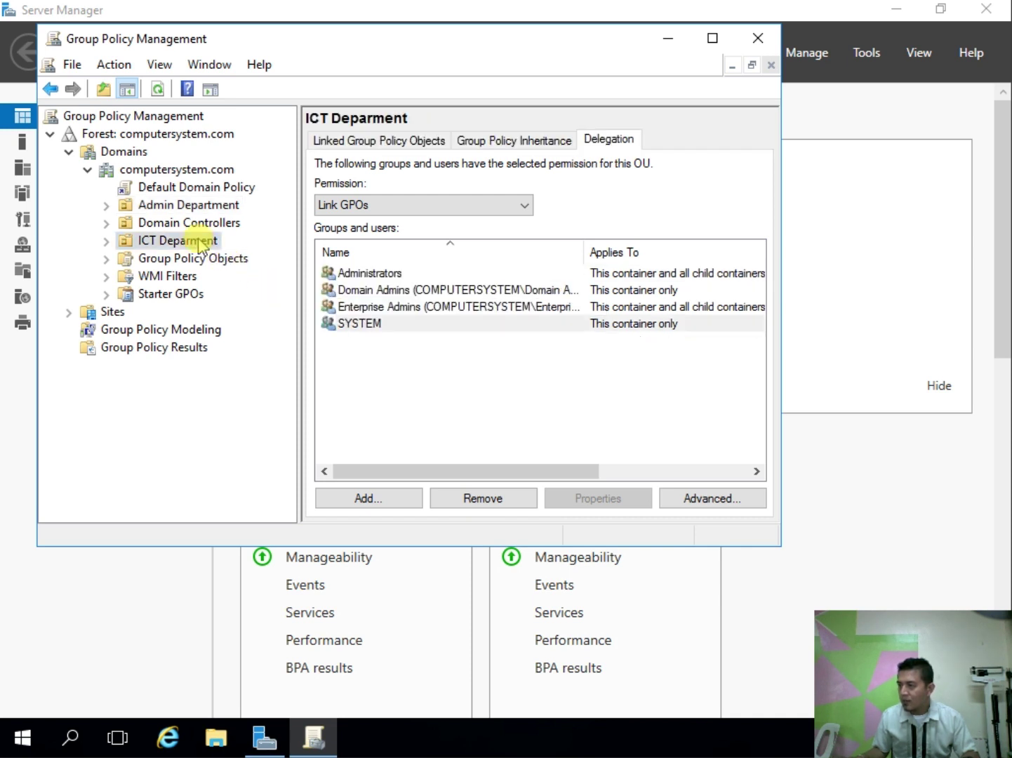
left_click(698, 497)
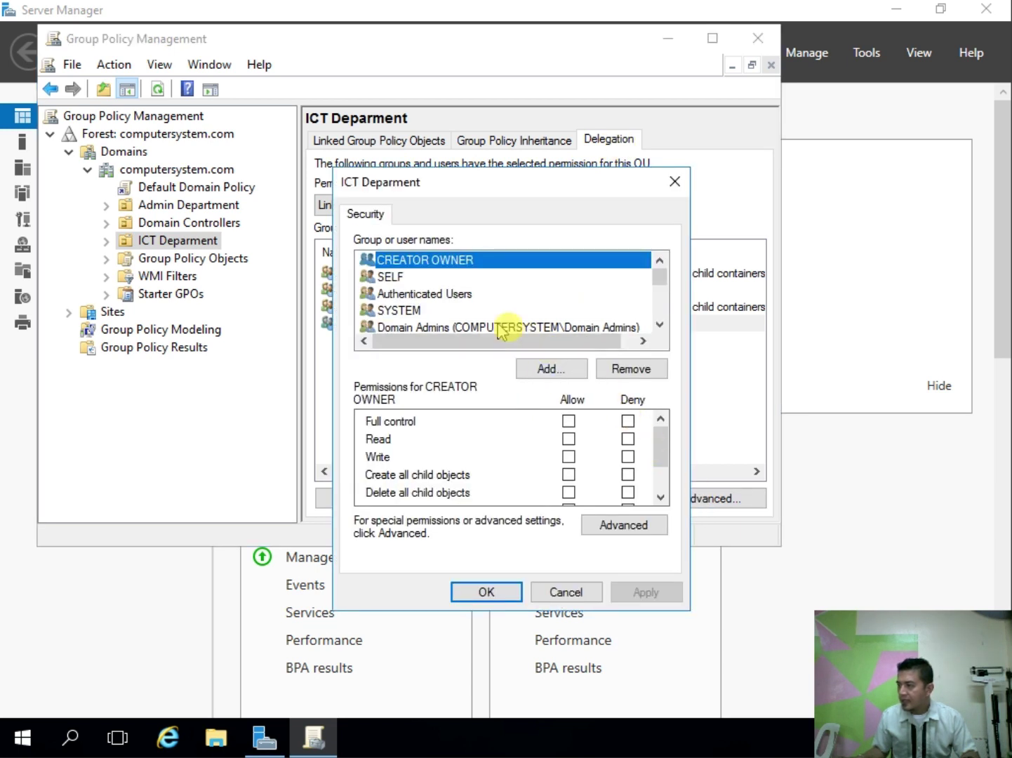
left_click(453, 298)
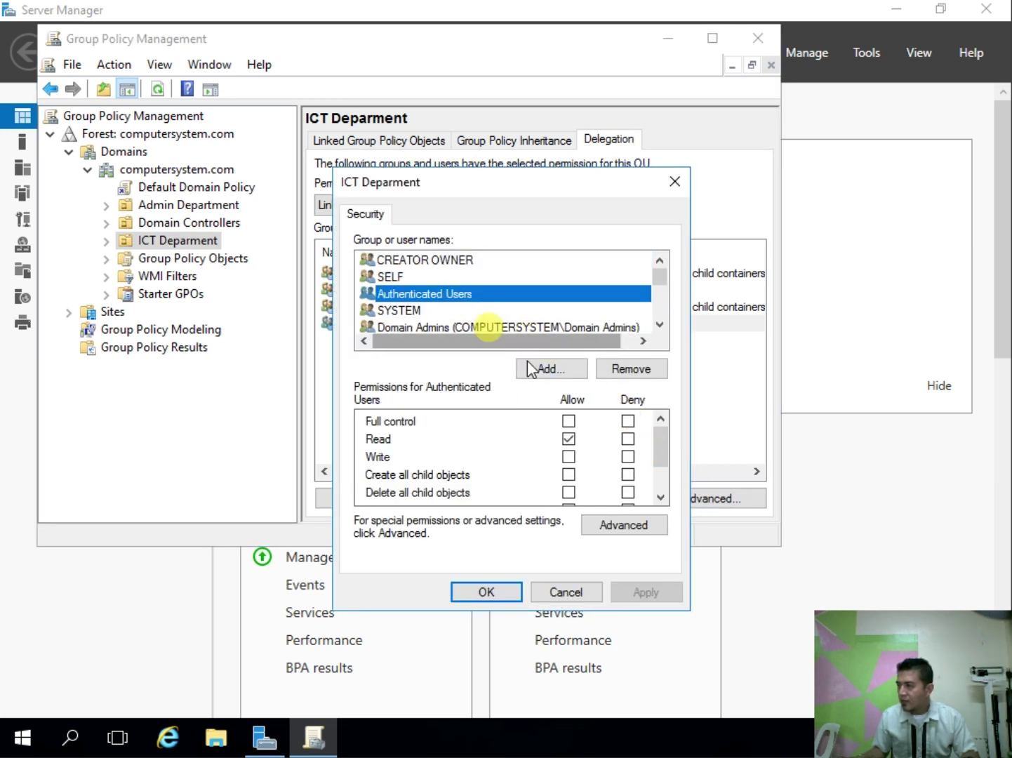
left_click(568, 421)
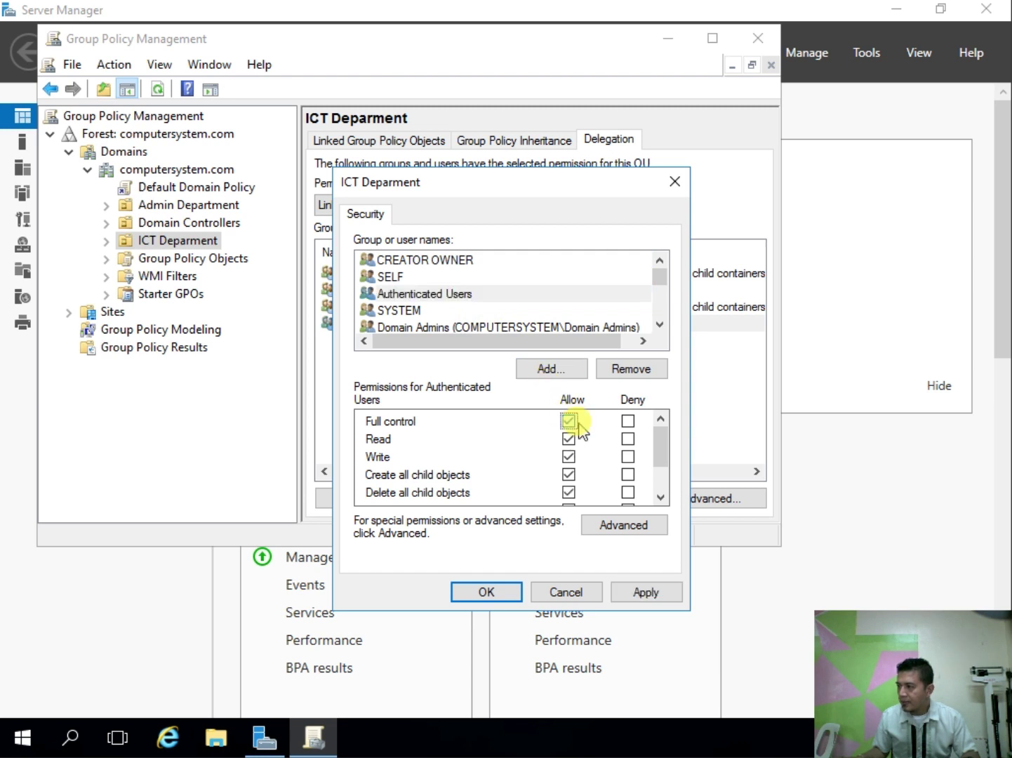
left_click(670, 593)
left_click(497, 592)
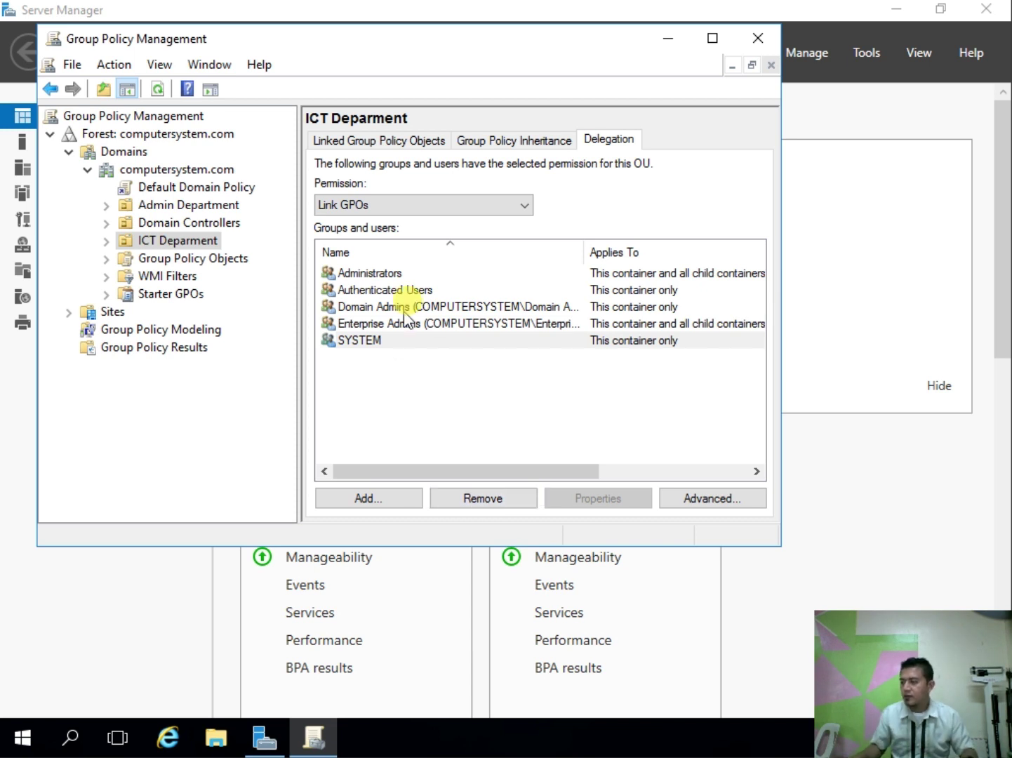
Step: Create a new GPO named GPO ADMIN linked to the Admin Department OU
left_click(223, 208)
right_click(223, 208)
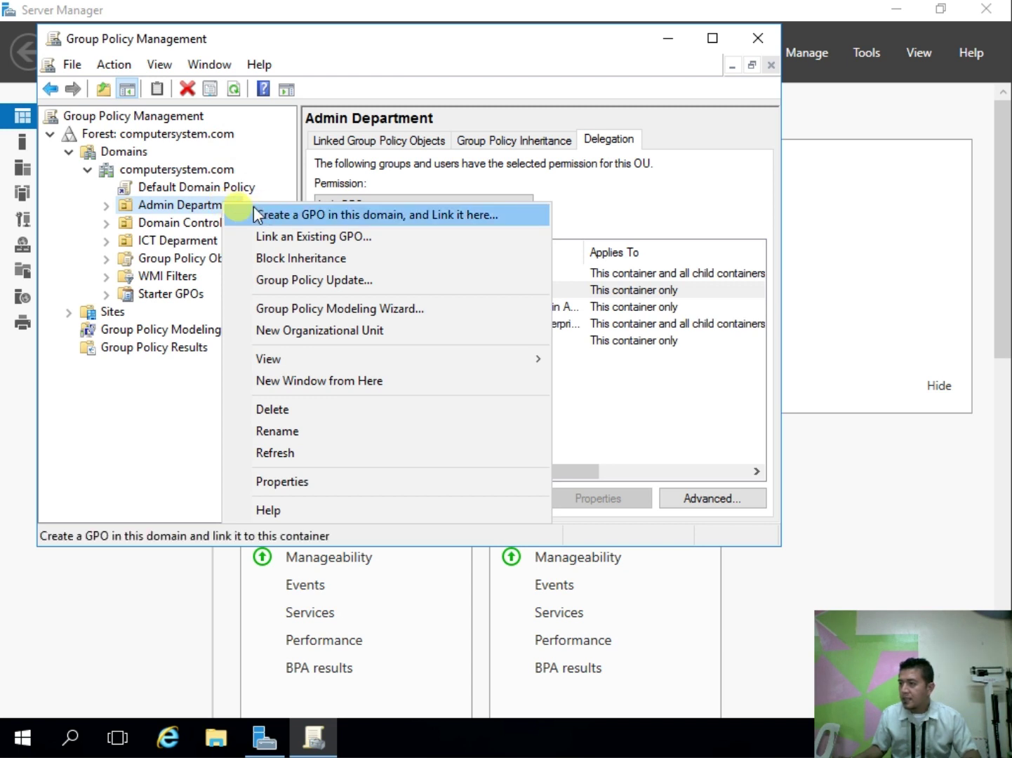
left_click(178, 207)
left_click(108, 208)
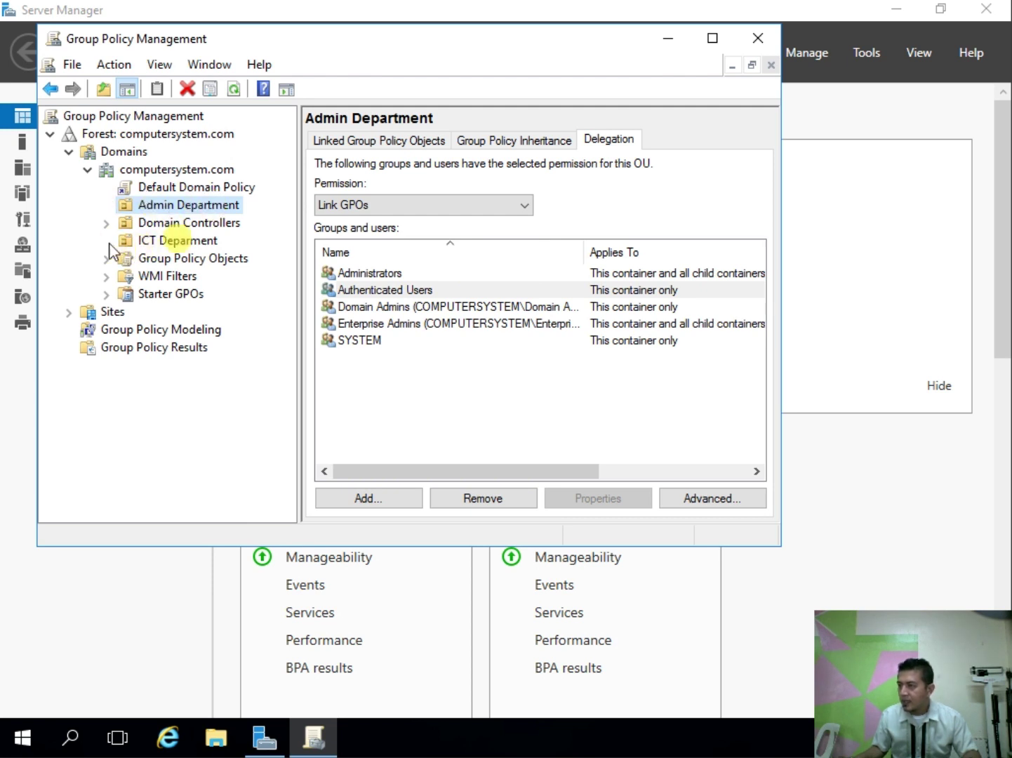
right_click(177, 205)
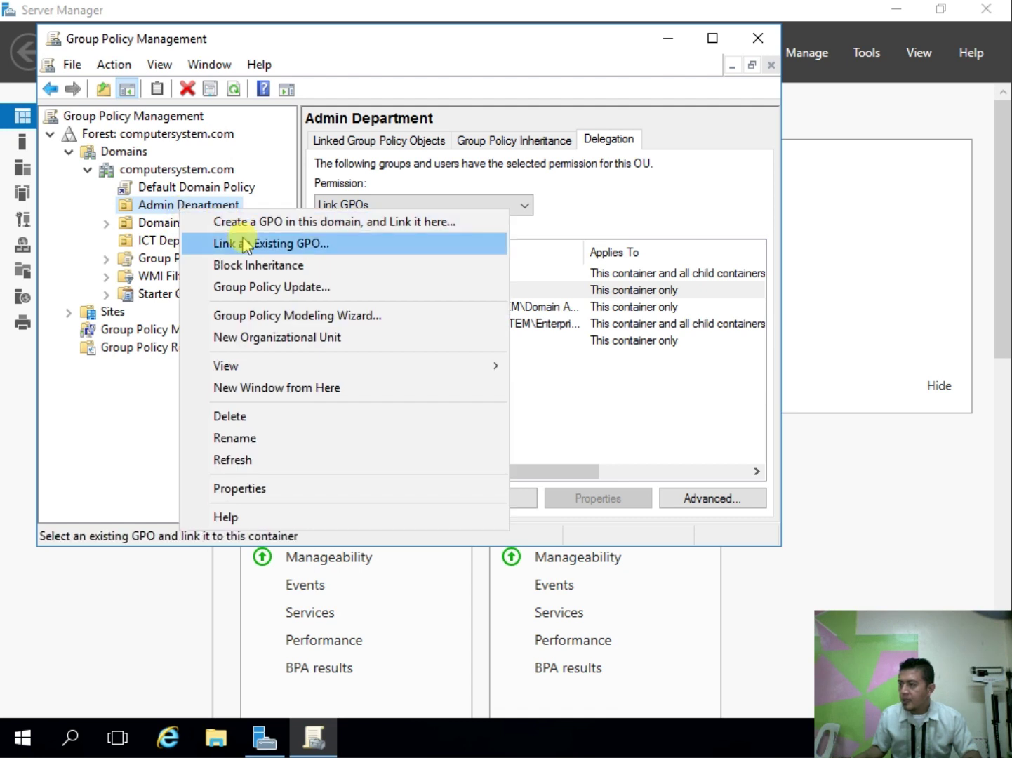
left_click(264, 229)
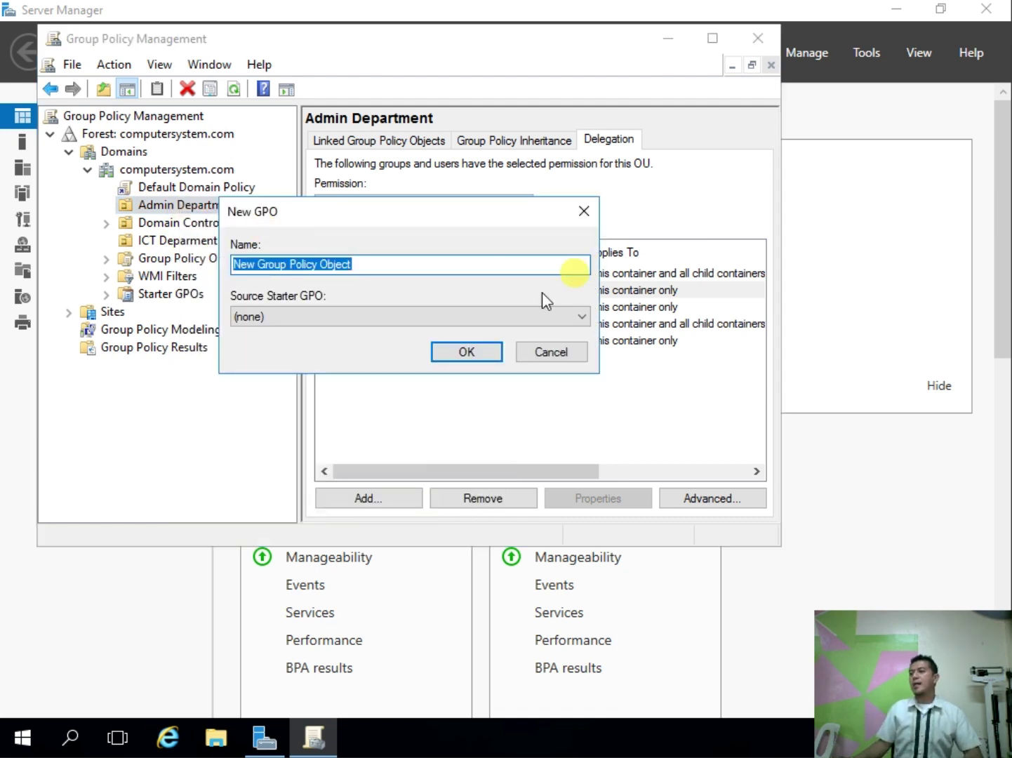
type("GPO ADMIN")
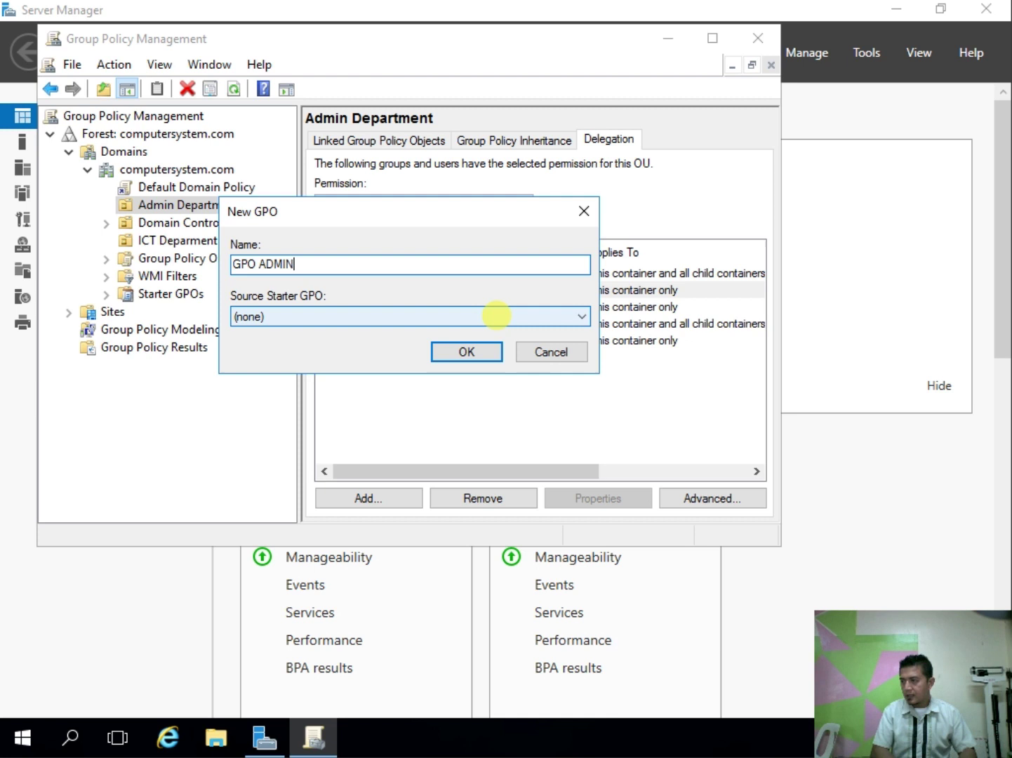
key("Return")
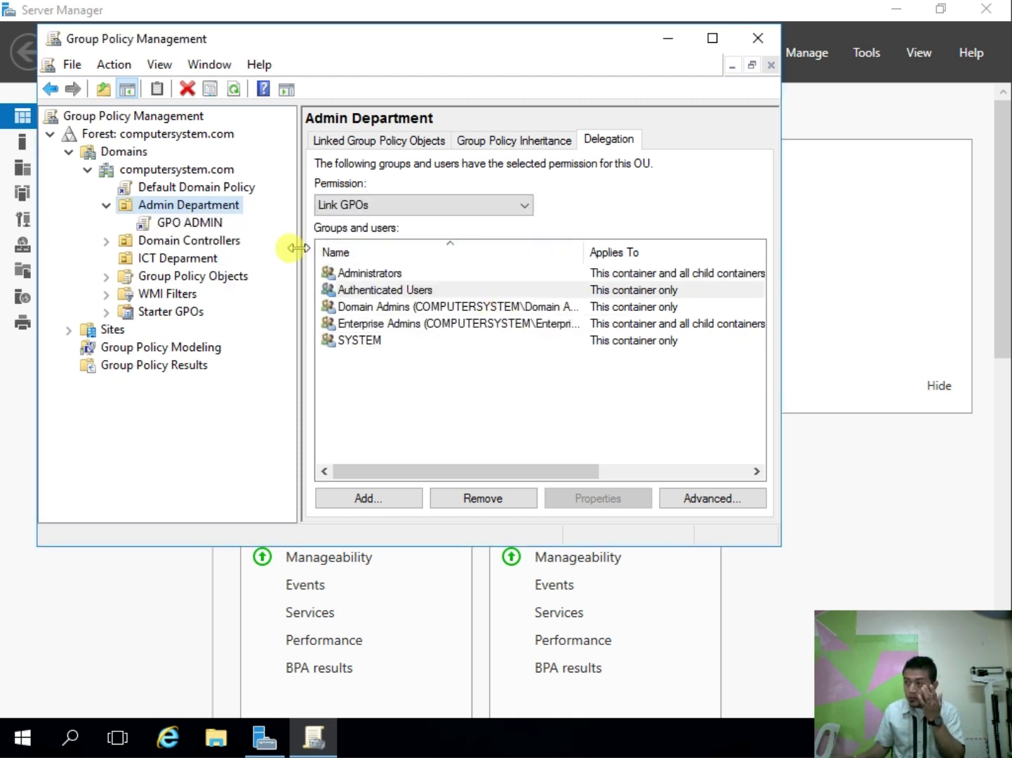
Step: Acknowledge the link warning and set the GPO ADMIN link to Enforced
left_click(206, 223)
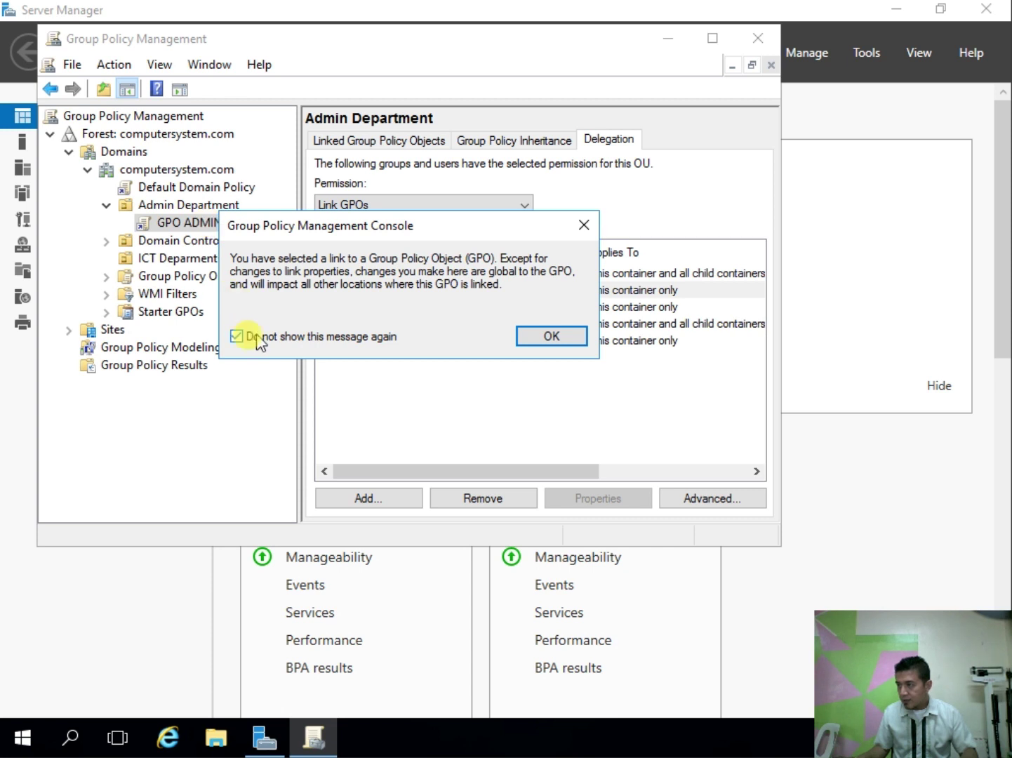
left_click(556, 337)
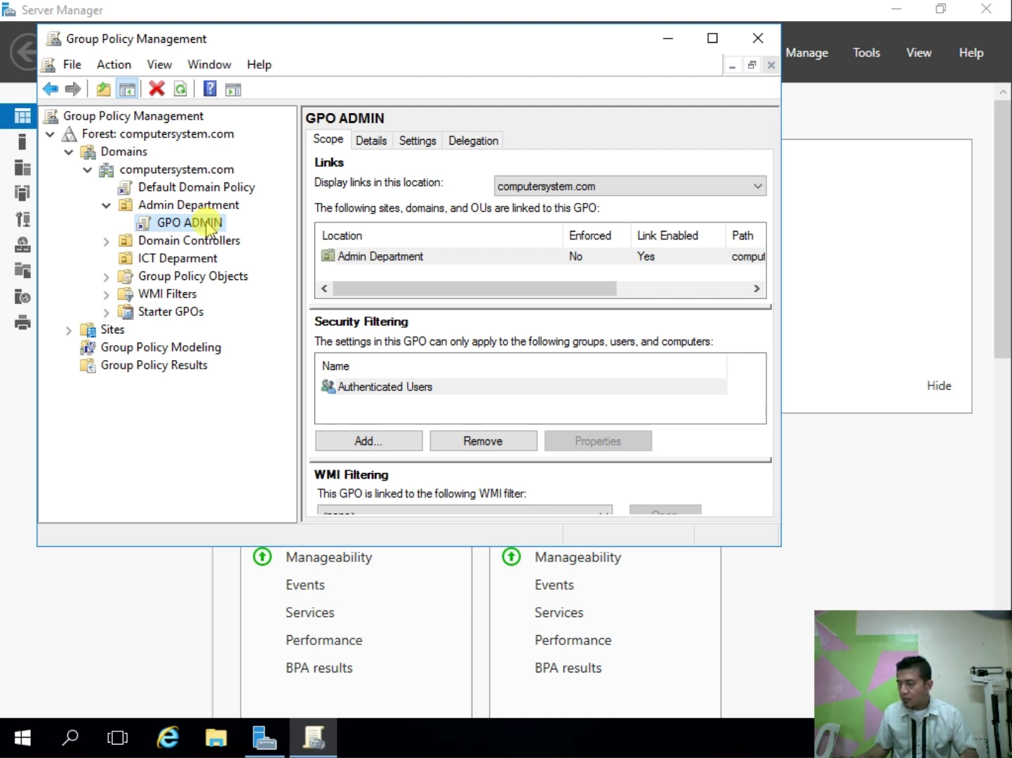
right_click(206, 224)
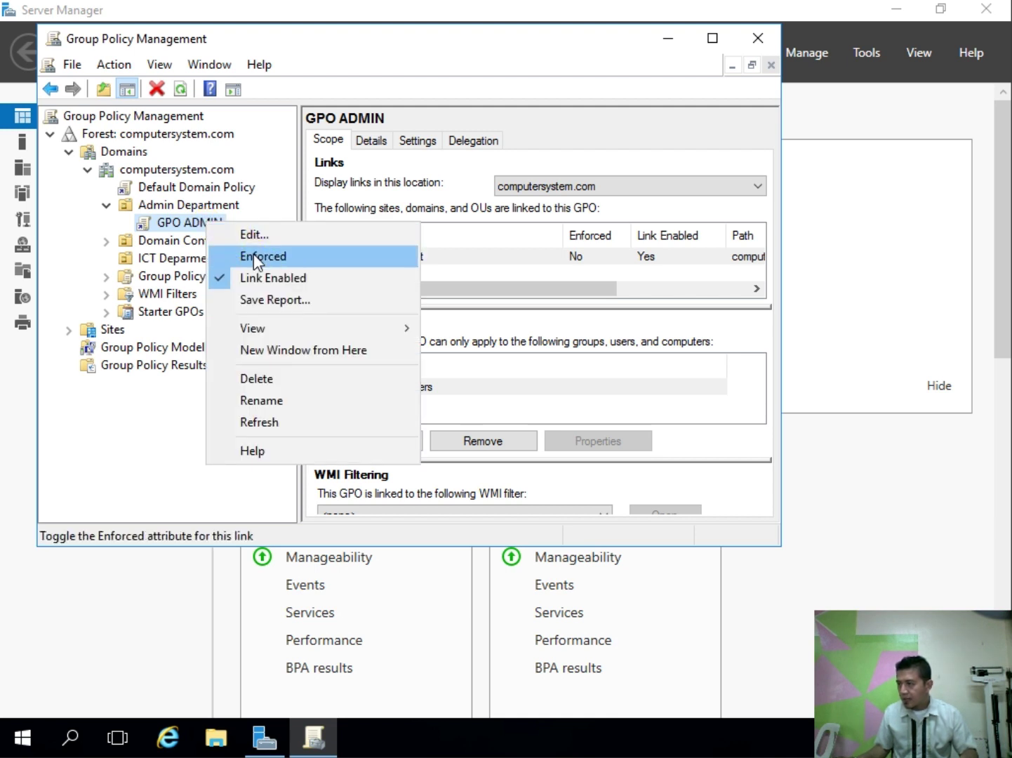
left_click(254, 255)
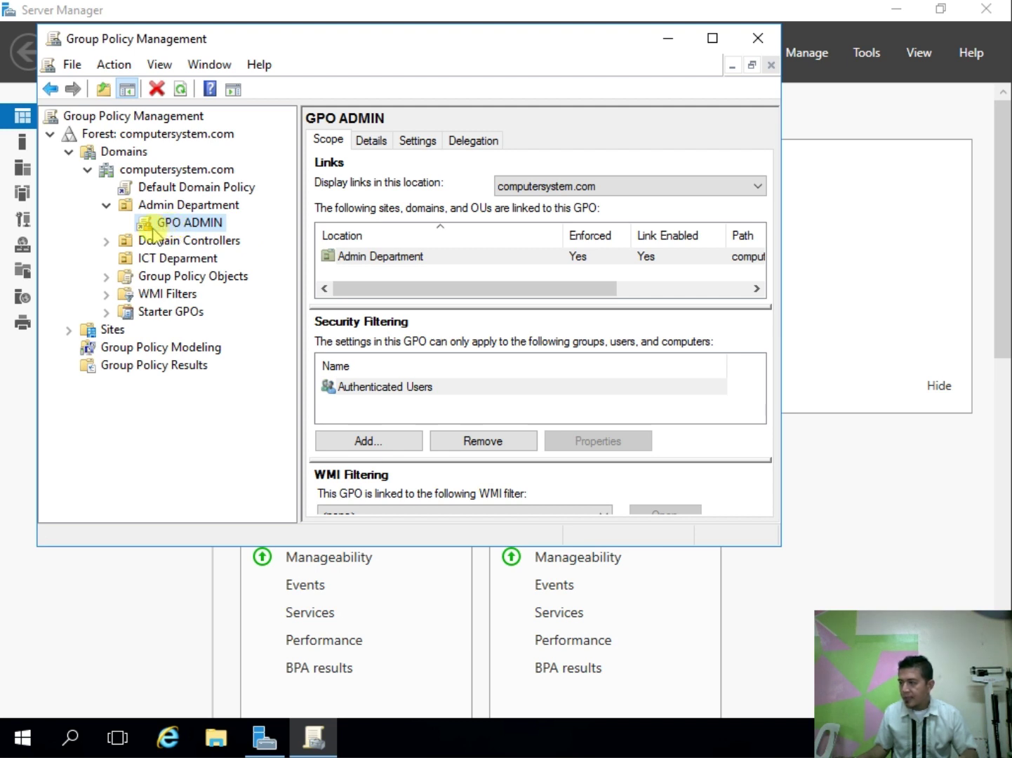
Step: Edit GPO ADMIN and navigate to User Configuration > Policies > Windows Settings > Folder Redirection > Desktop
right_click(216, 223)
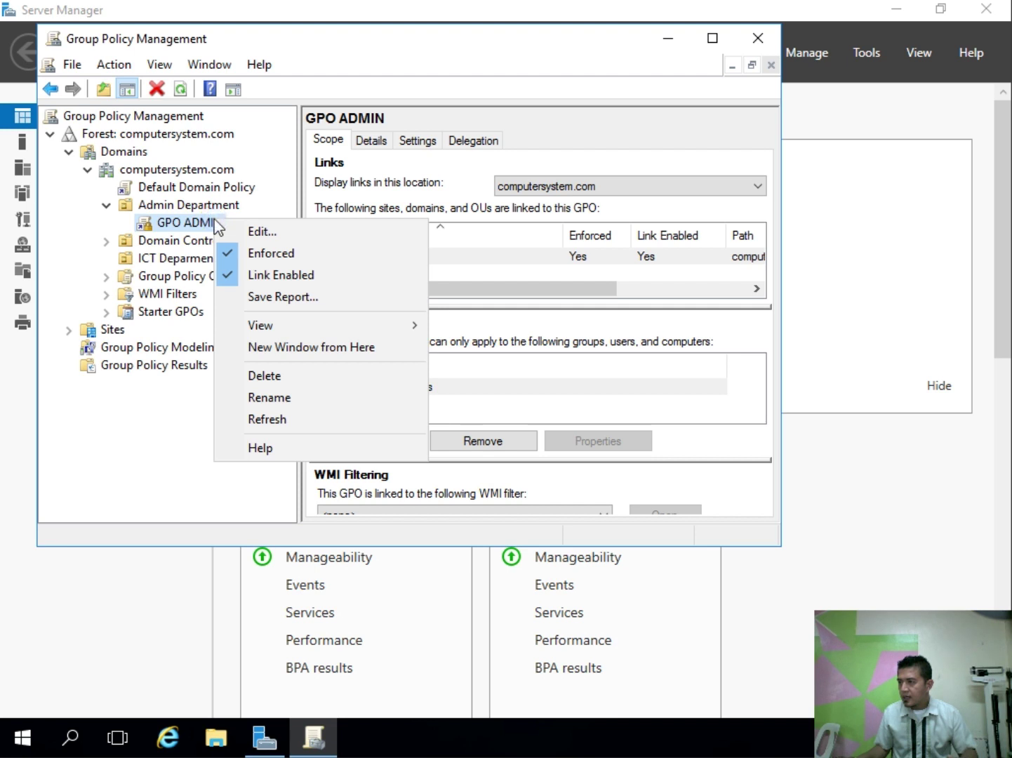
left_click(272, 232)
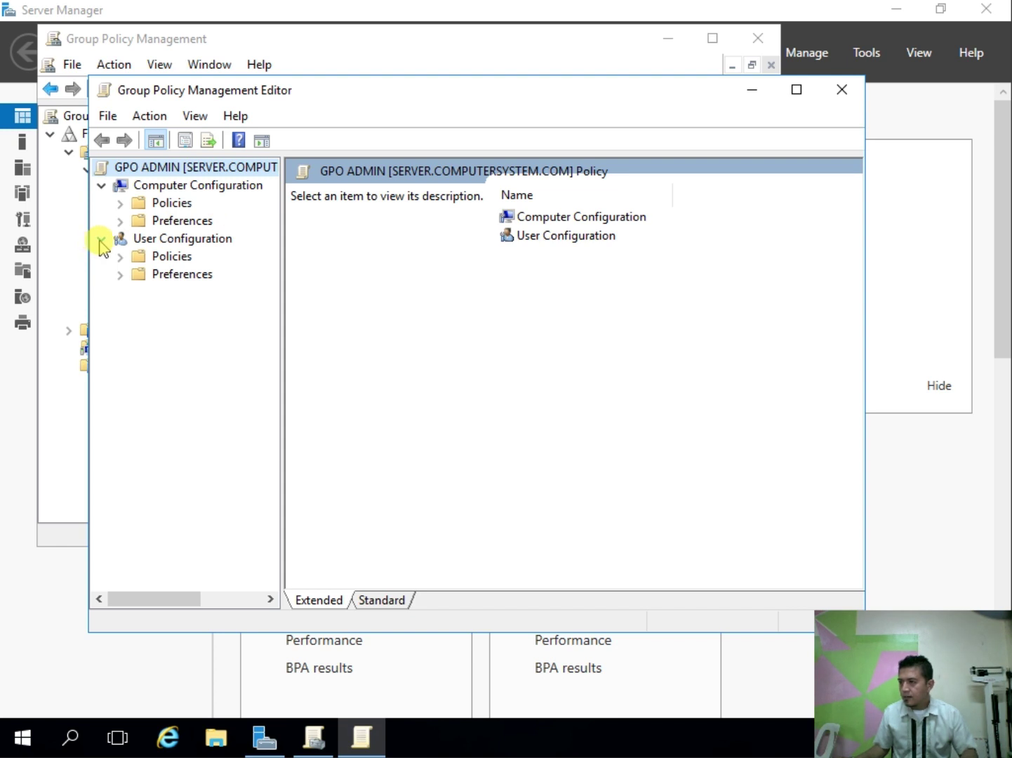
left_click(163, 240)
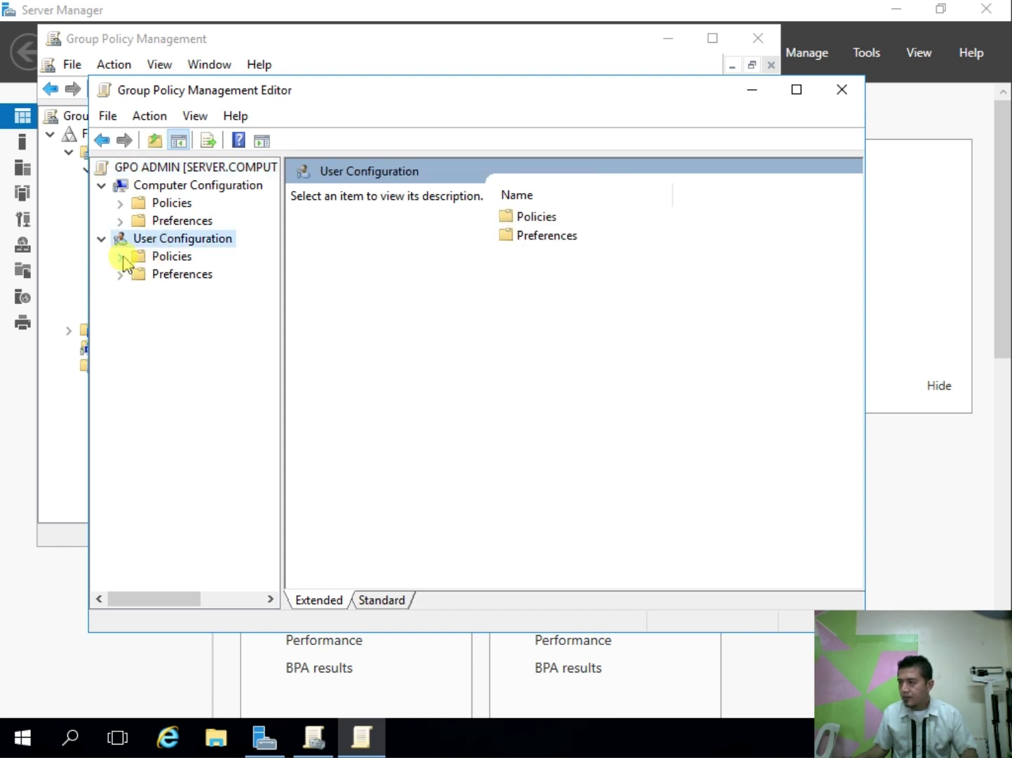
left_click(121, 257)
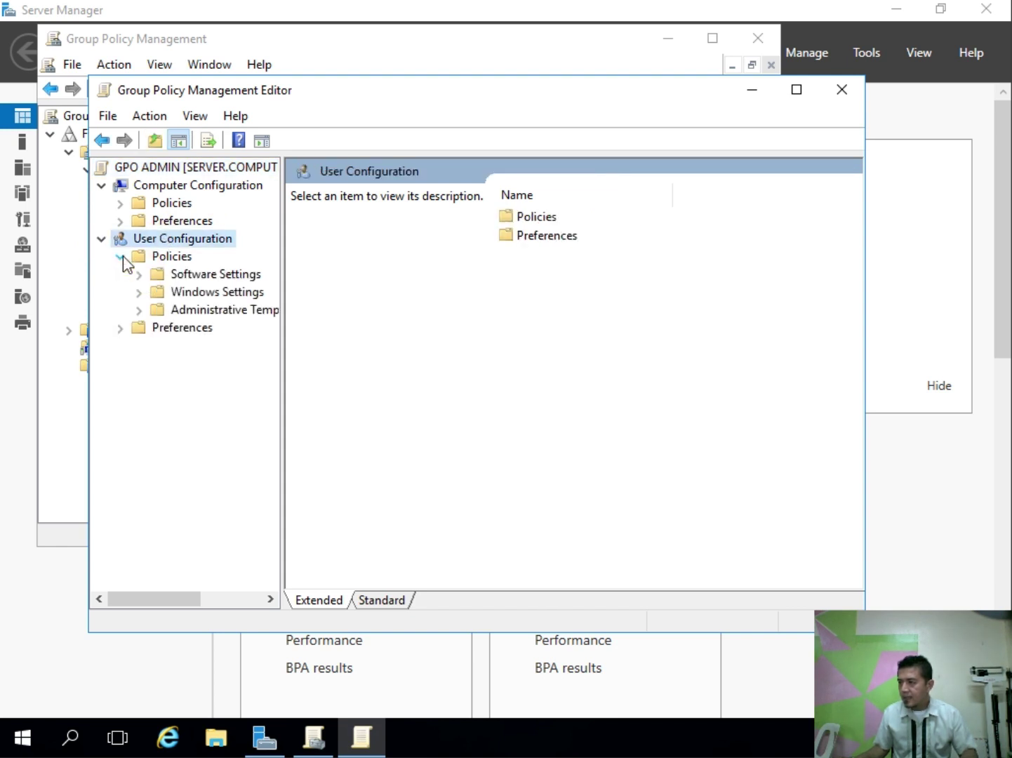
left_click(139, 292)
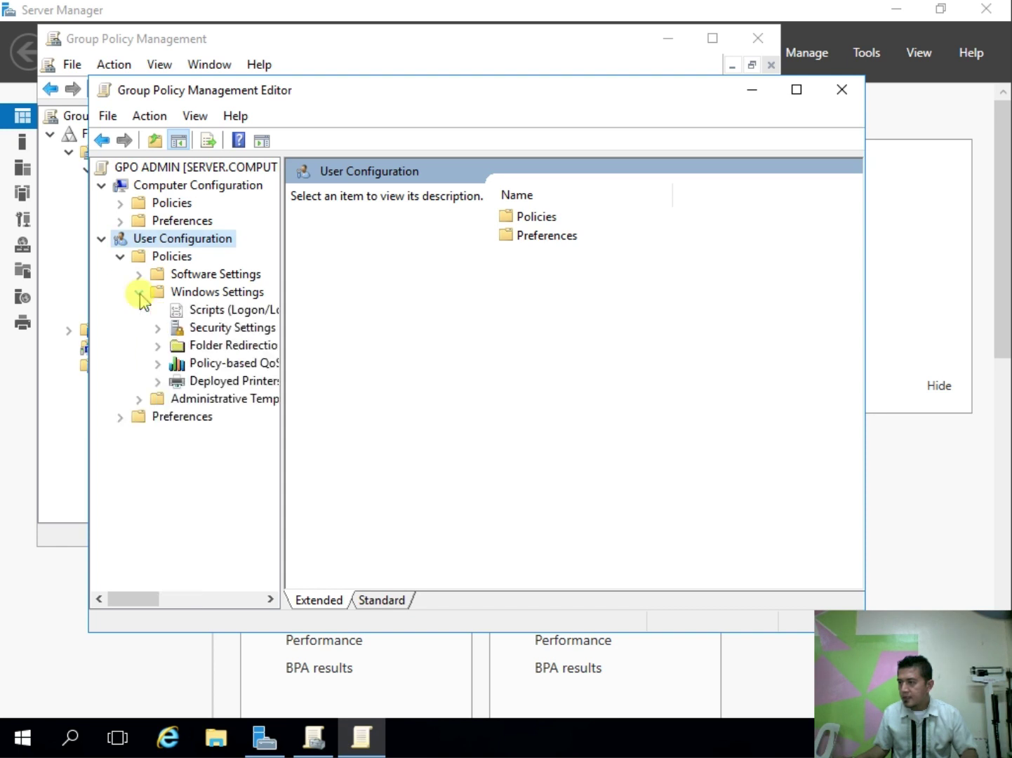
left_click(156, 346)
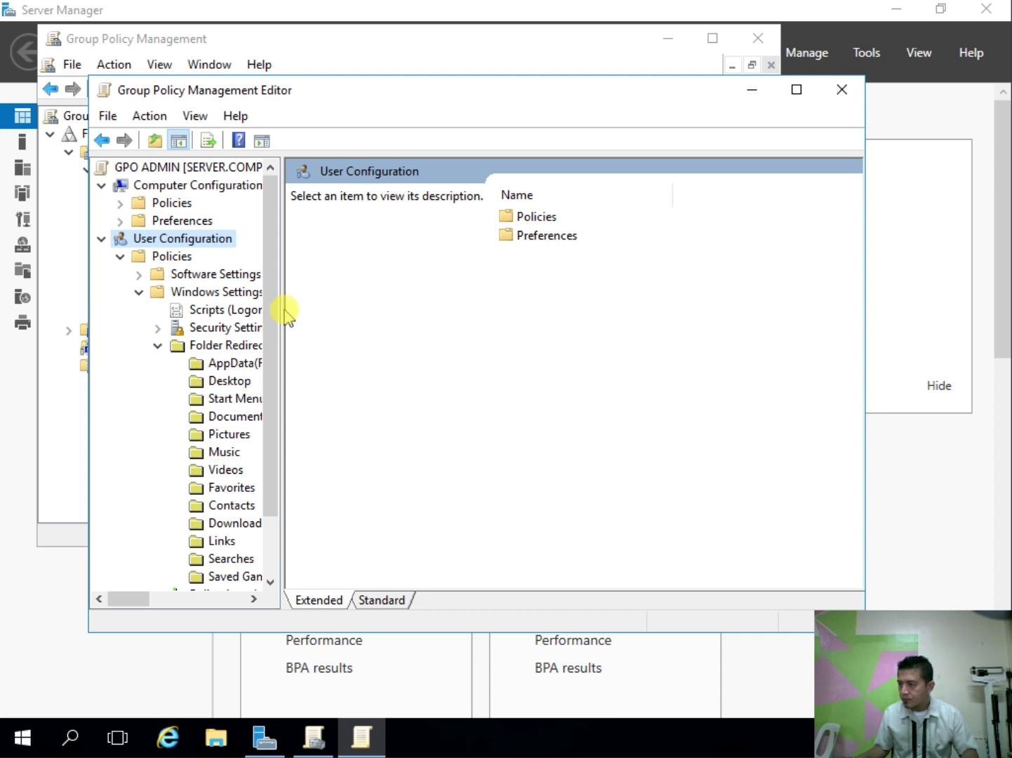
left_click_drag(281, 308, 368, 307)
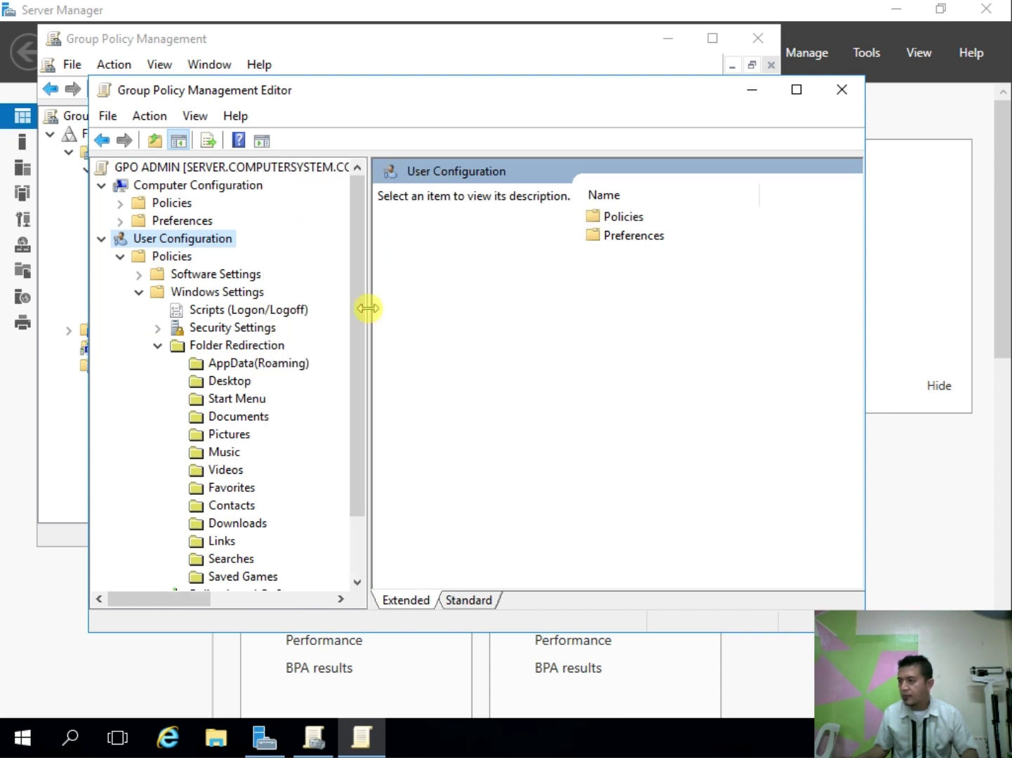
left_click(229, 382)
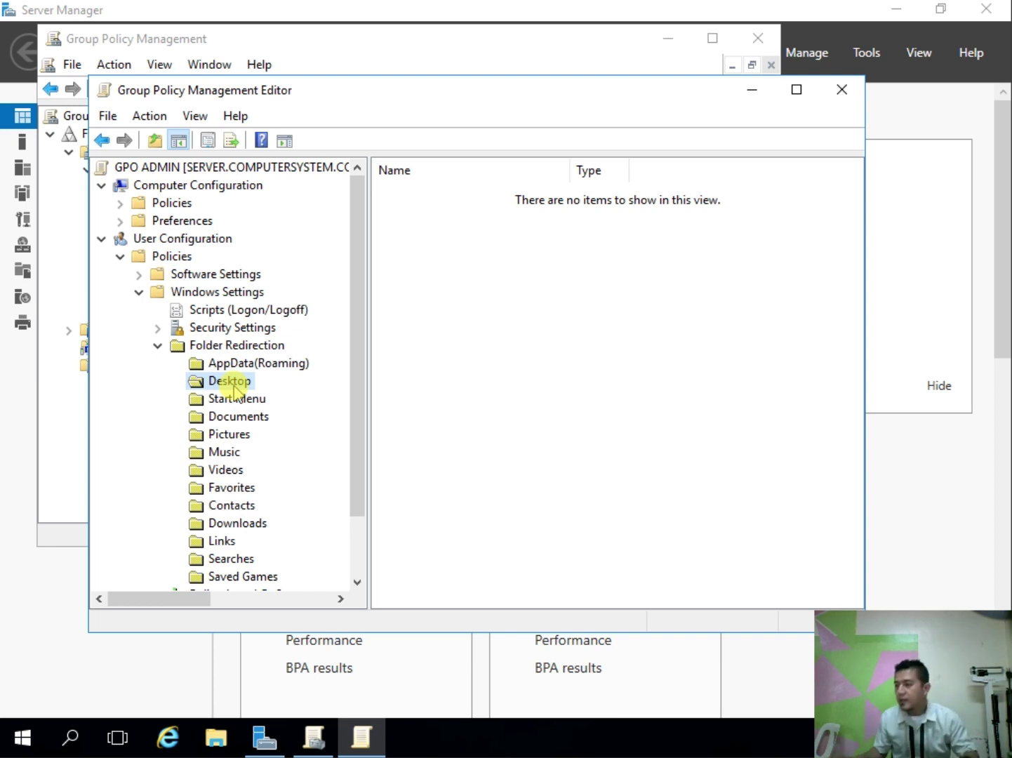
Step: Select Basic redirection in Desktop properties, close without a root path, and minimise the editor and GPM
right_click(233, 388)
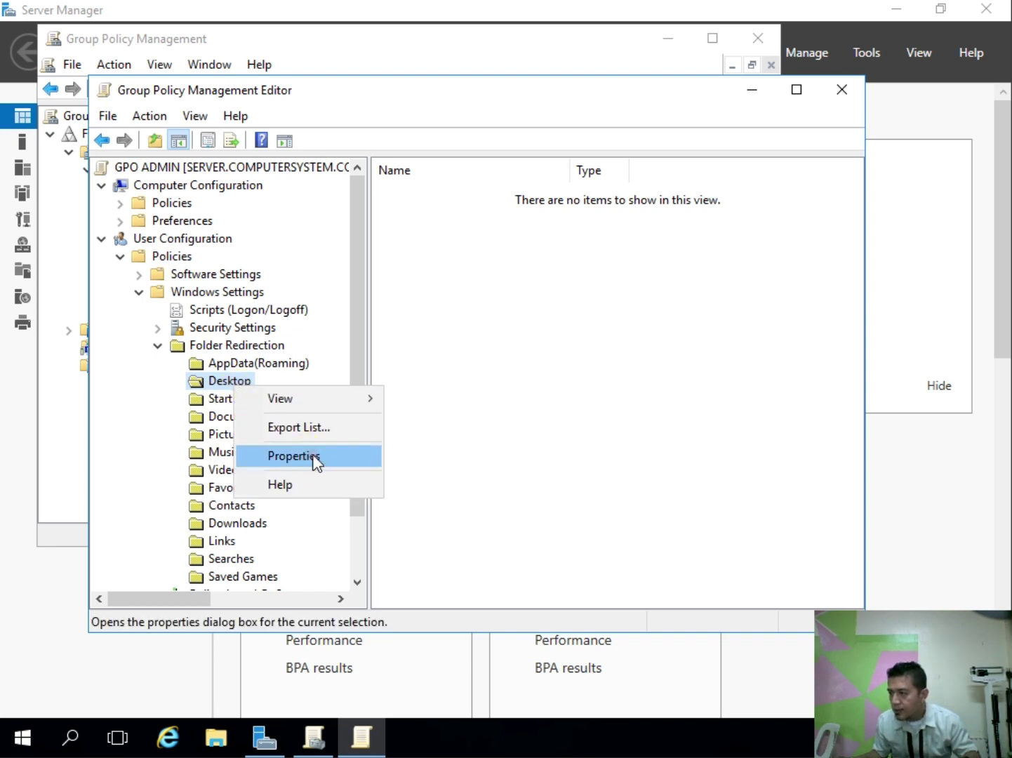
left_click(315, 458)
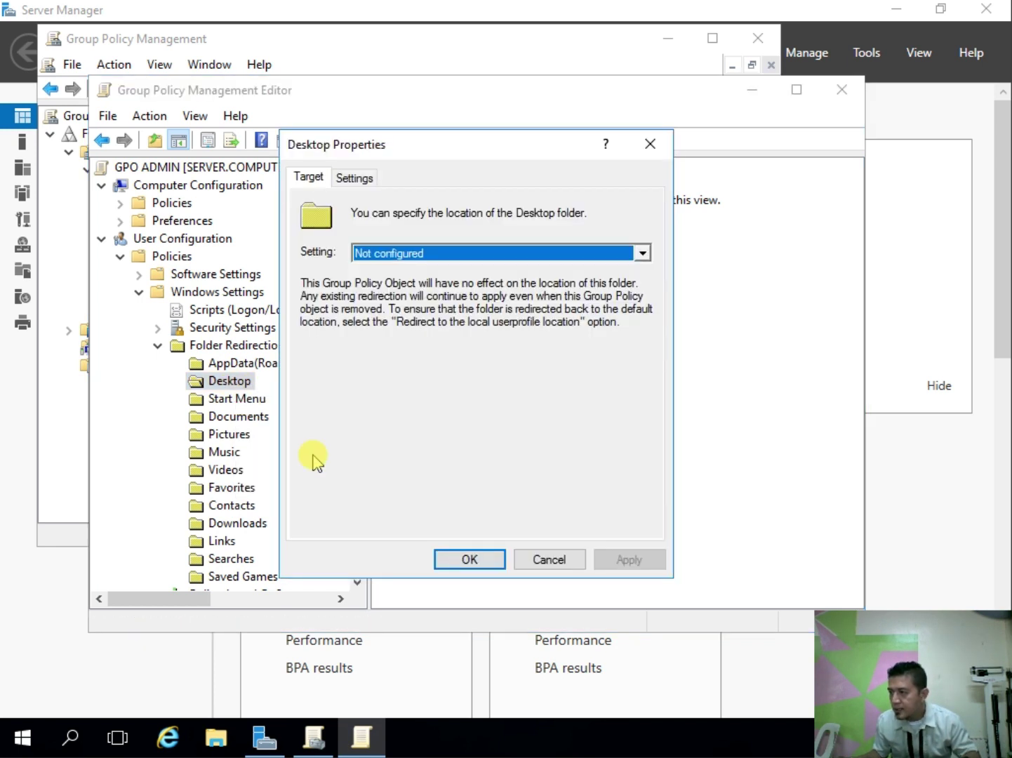
left_click(388, 260)
left_click(380, 271)
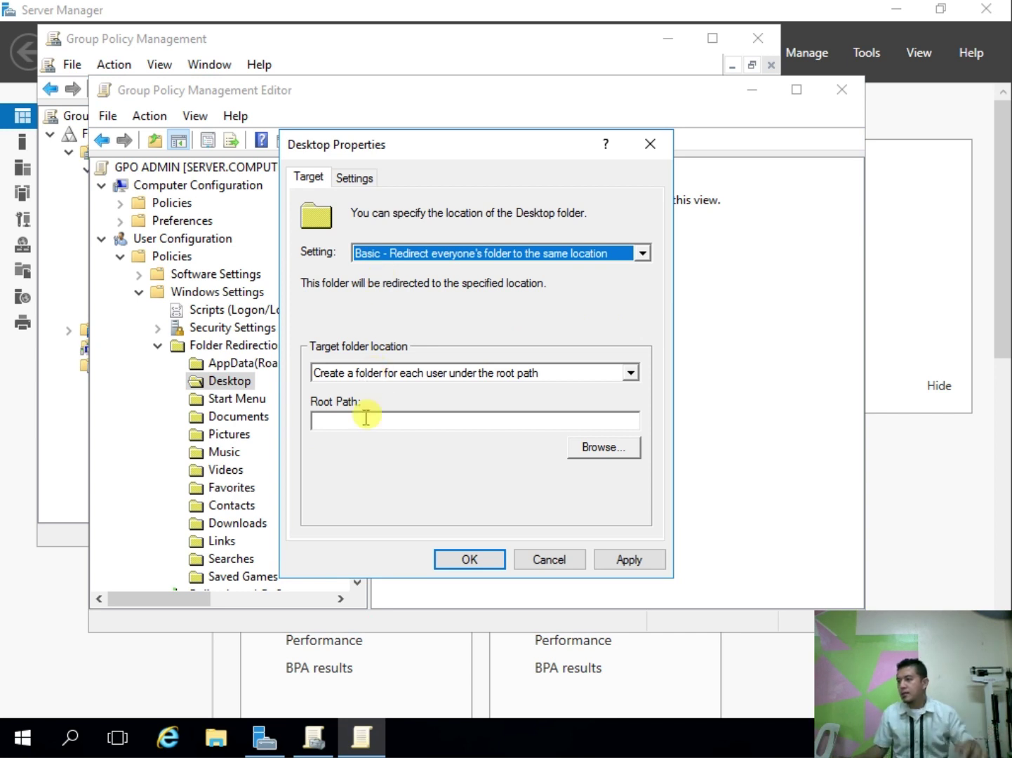
left_click(342, 422)
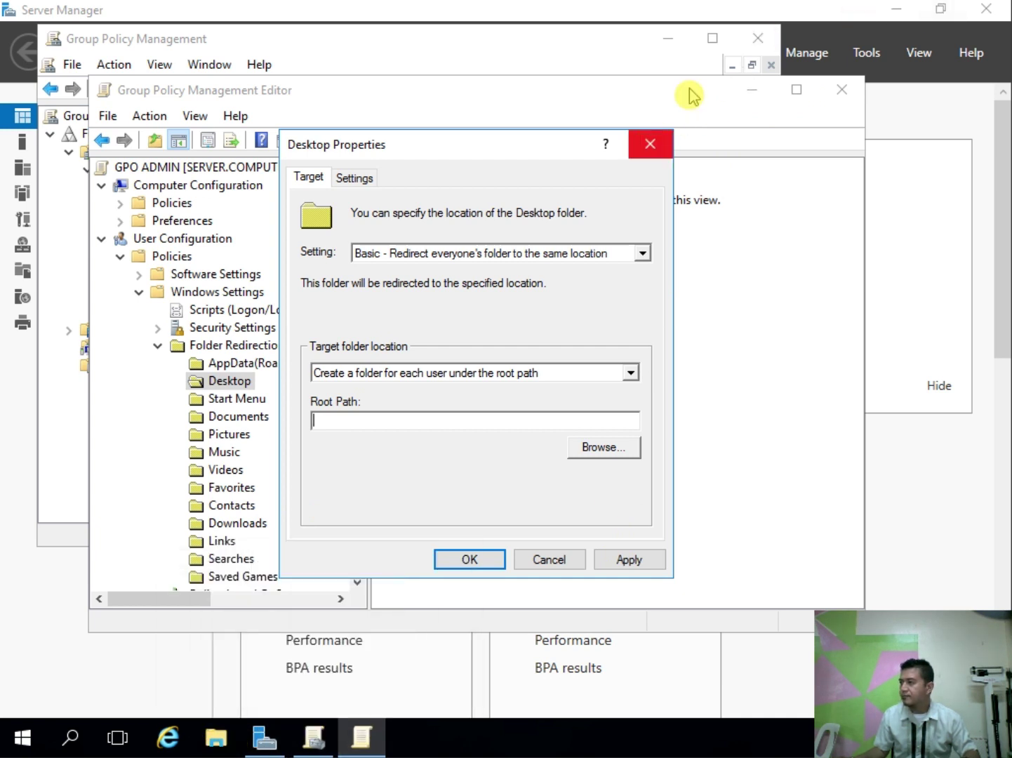
left_click(651, 144)
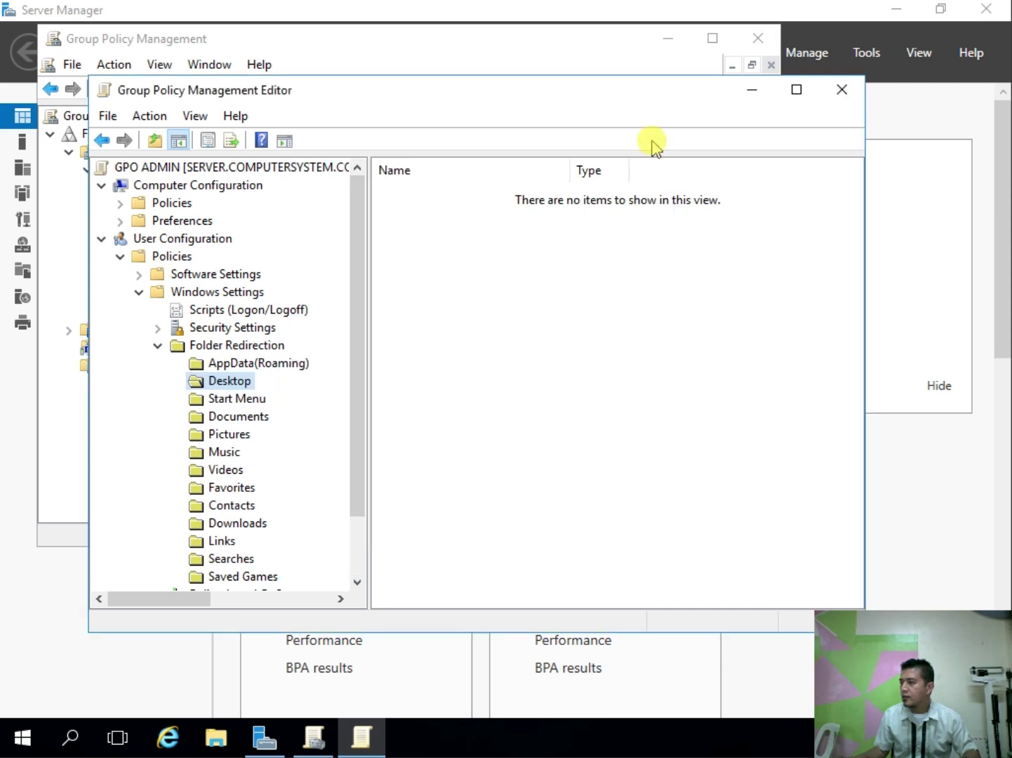
left_click(750, 89)
left_click(679, 38)
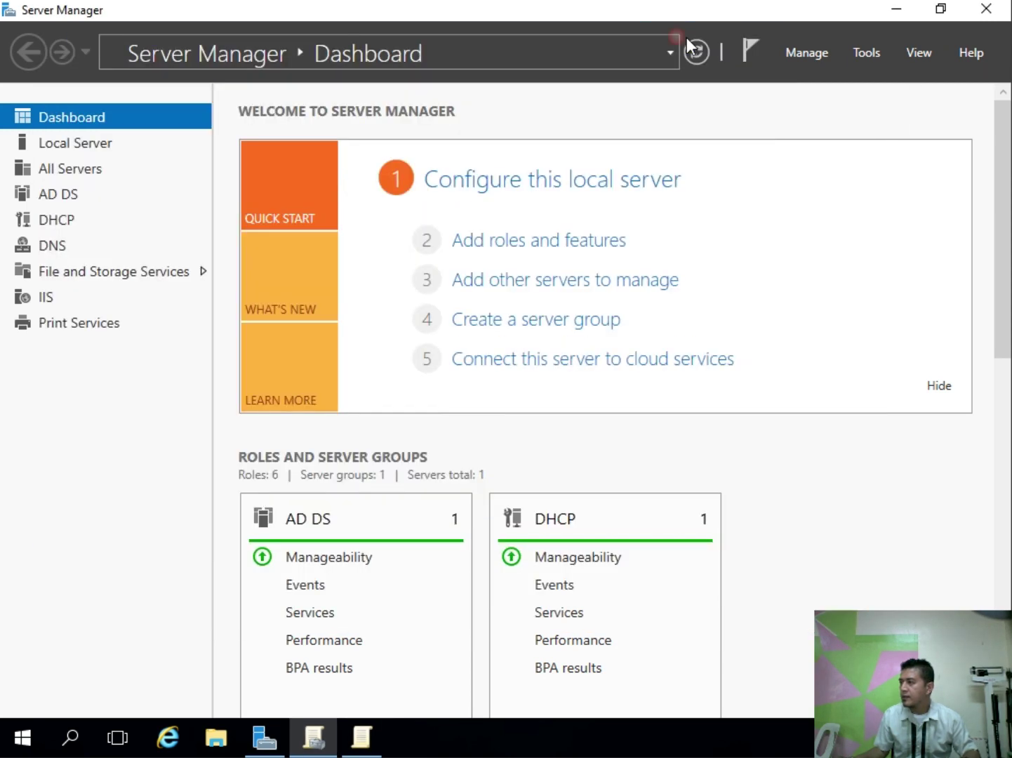
Step: Copy the USER PROFILE network path \\Server\user profile from its Sharing tab, then return to Group Policy Management
left_click(895, 9)
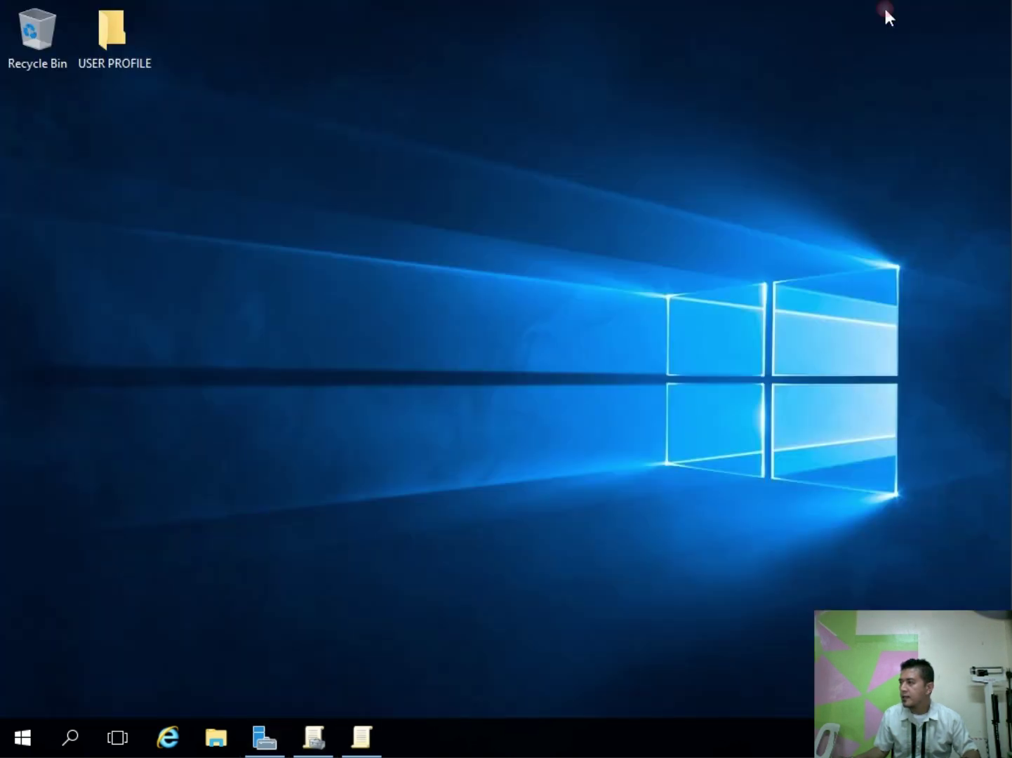
right_click(102, 42)
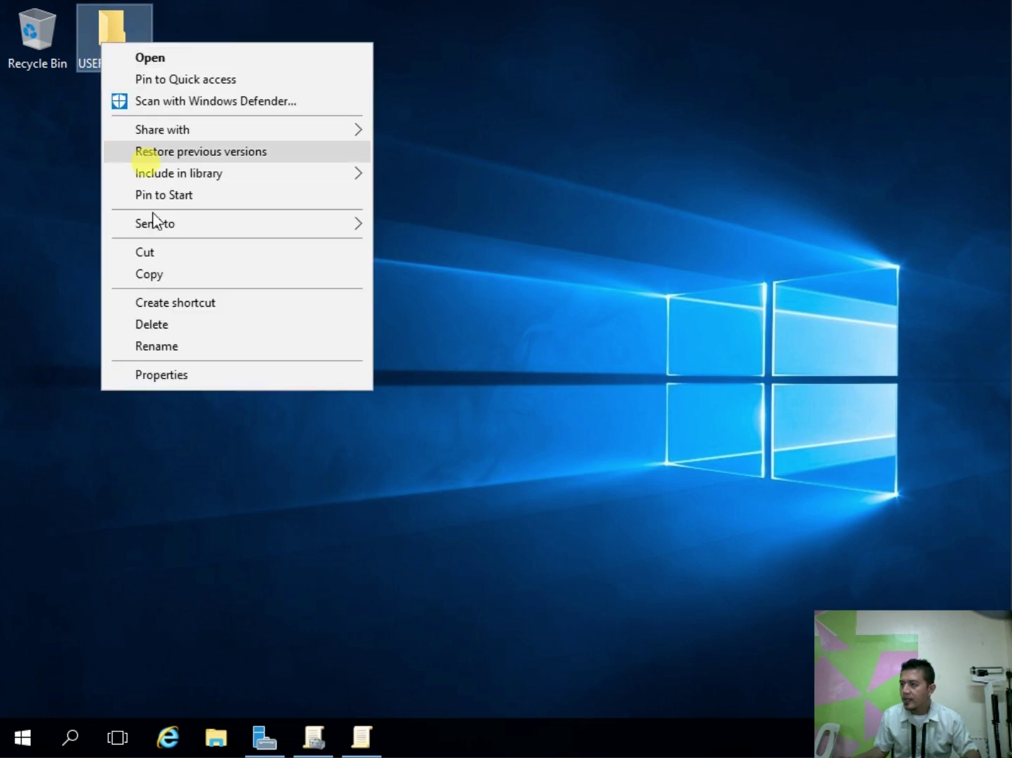
left_click(162, 377)
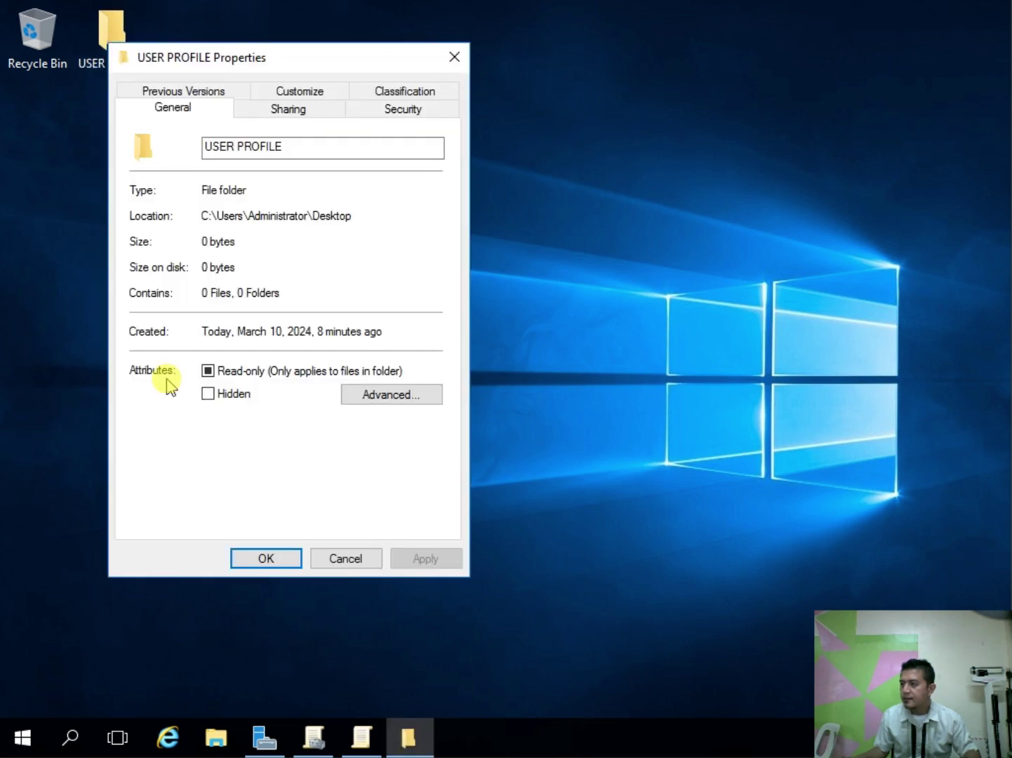
left_click(280, 109)
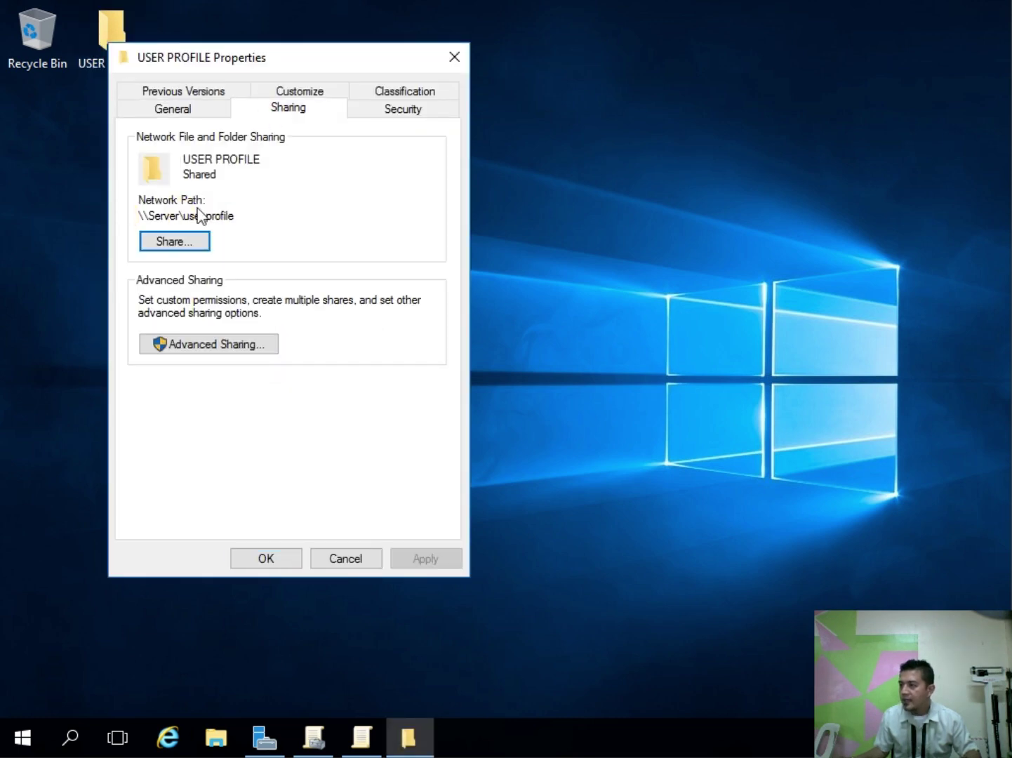
left_click_drag(235, 214, 62, 210)
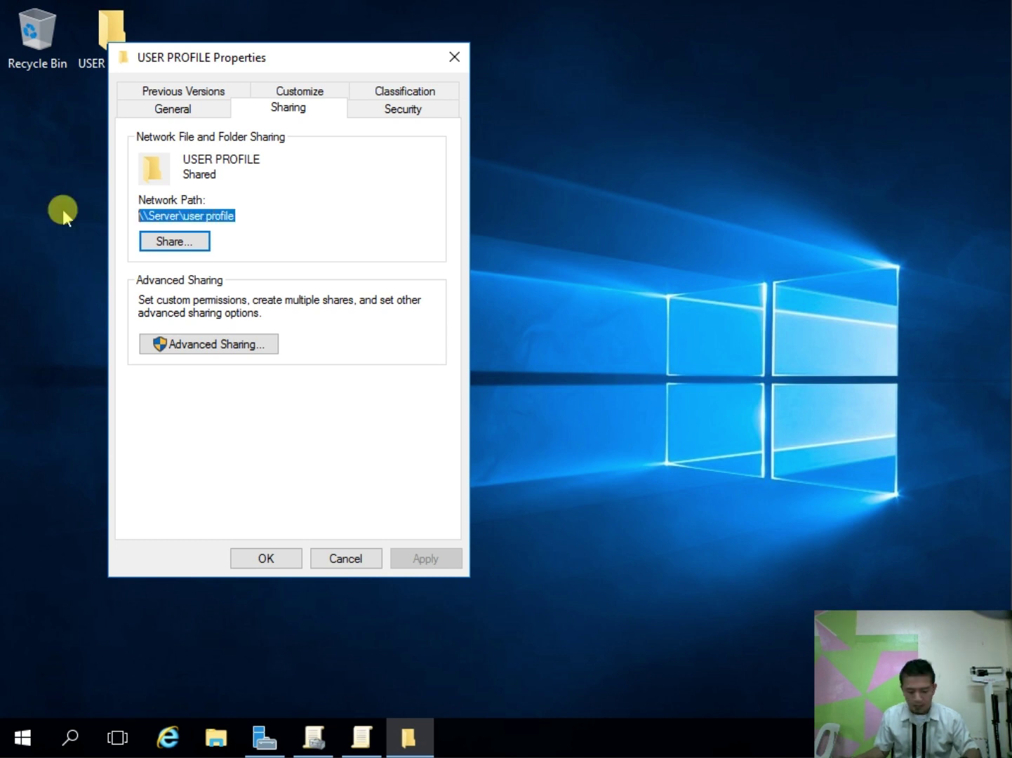
right_click(169, 216)
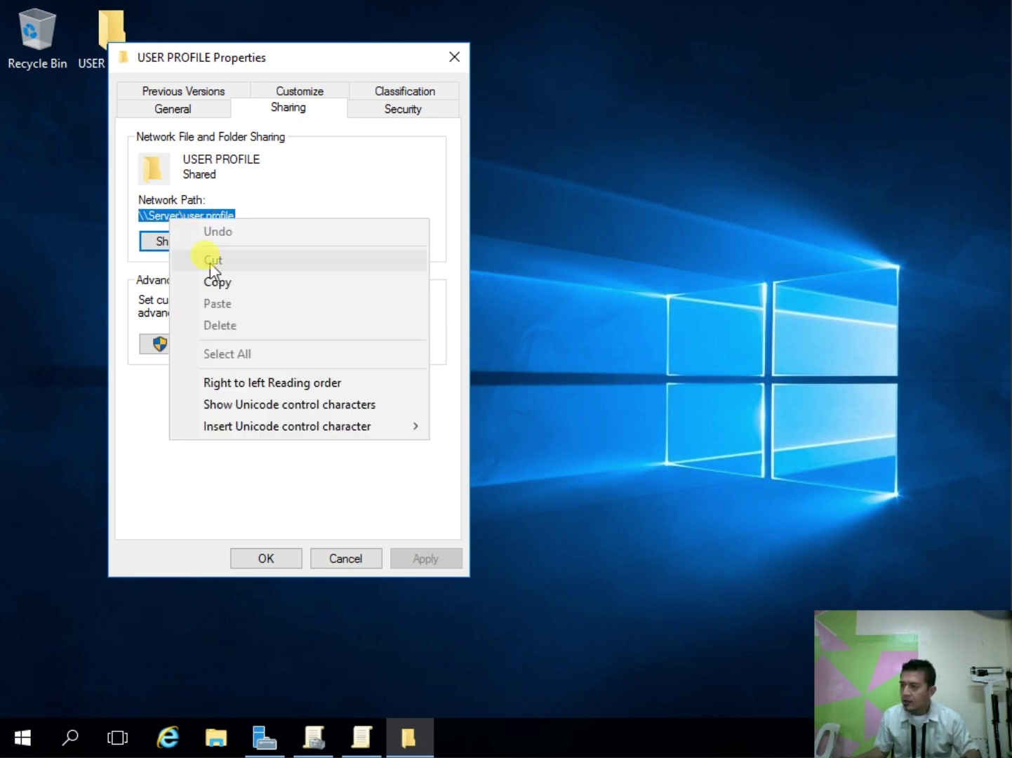
left_click(217, 281)
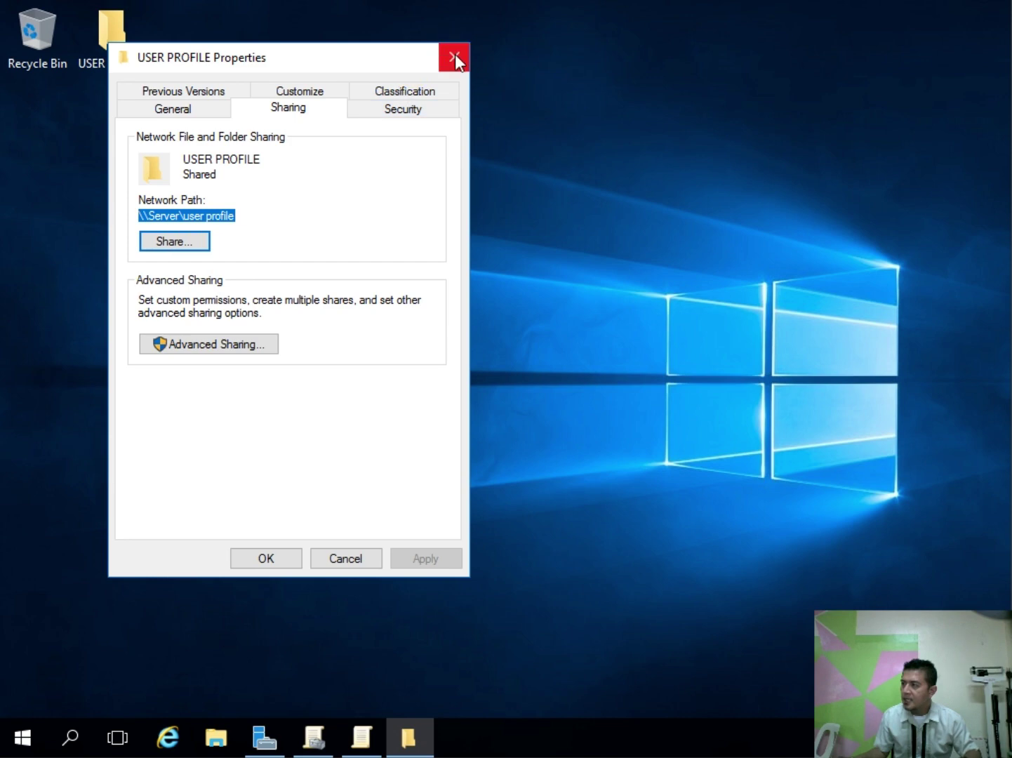
left_click(454, 57)
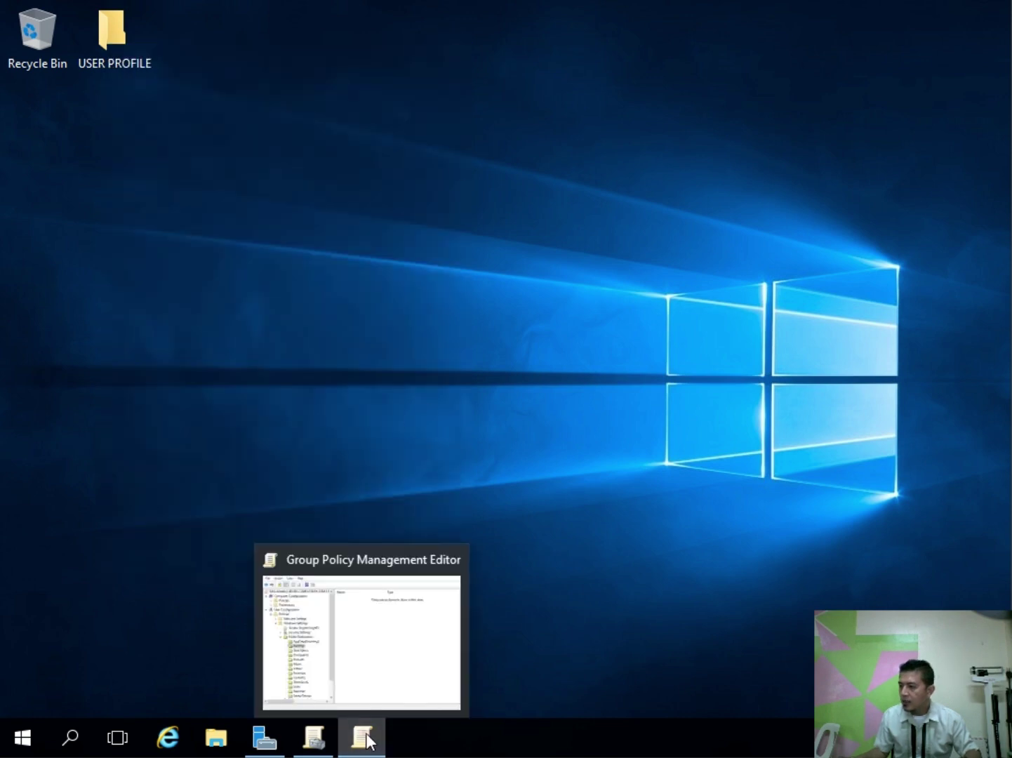
left_click(362, 737)
left_click(329, 739)
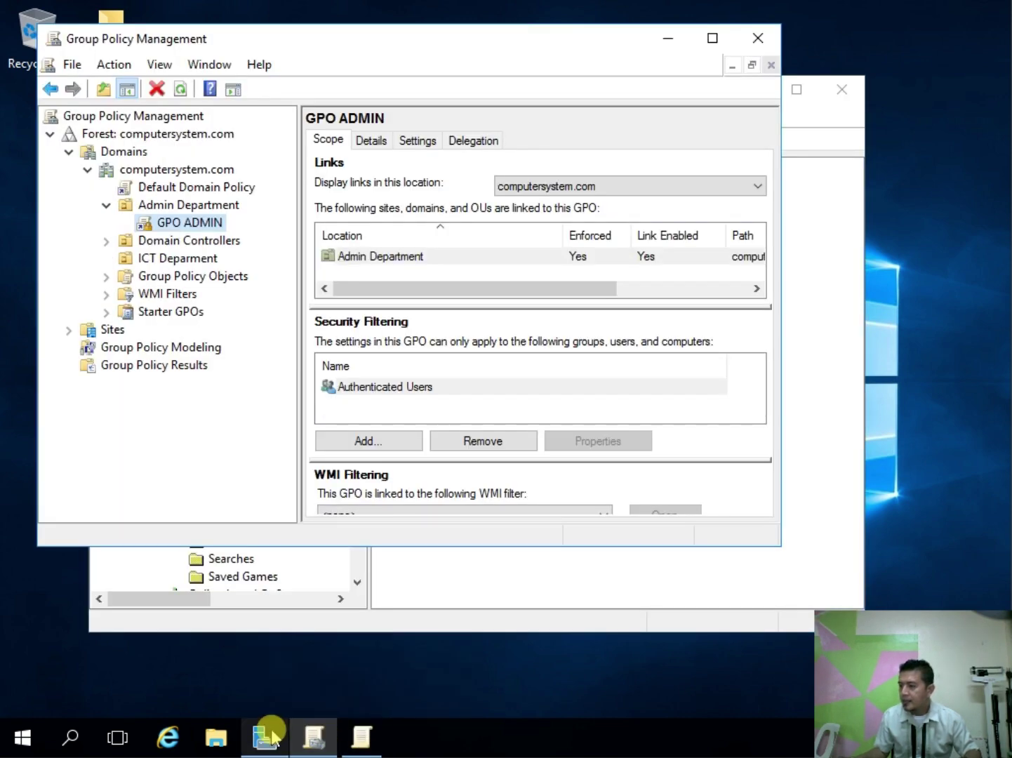
Step: Set Desktop redirection to Basic and paste \\Server\user profile as the root path
left_click(267, 735)
left_click(313, 737)
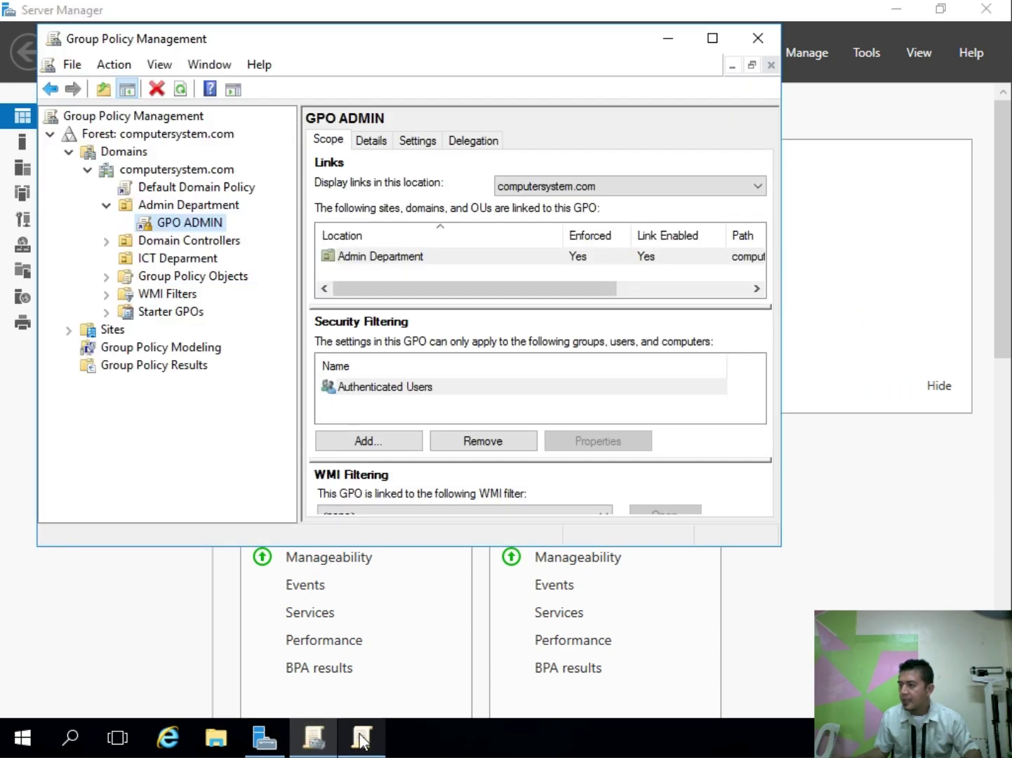
left_click(361, 737)
right_click(232, 383)
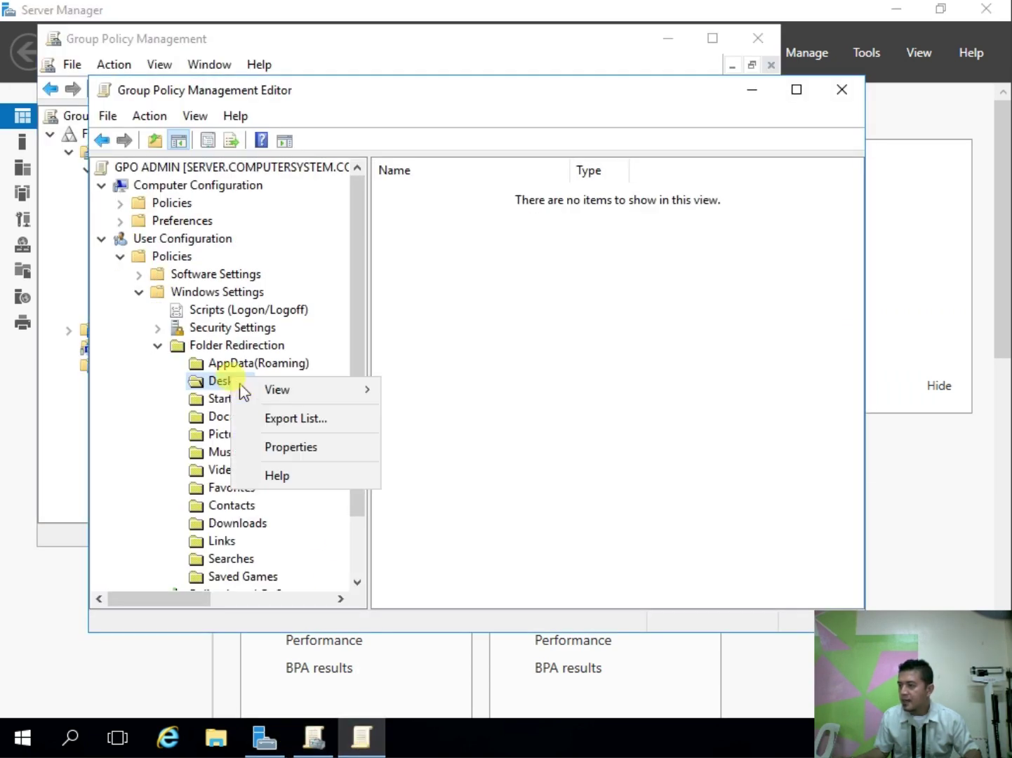
left_click(281, 445)
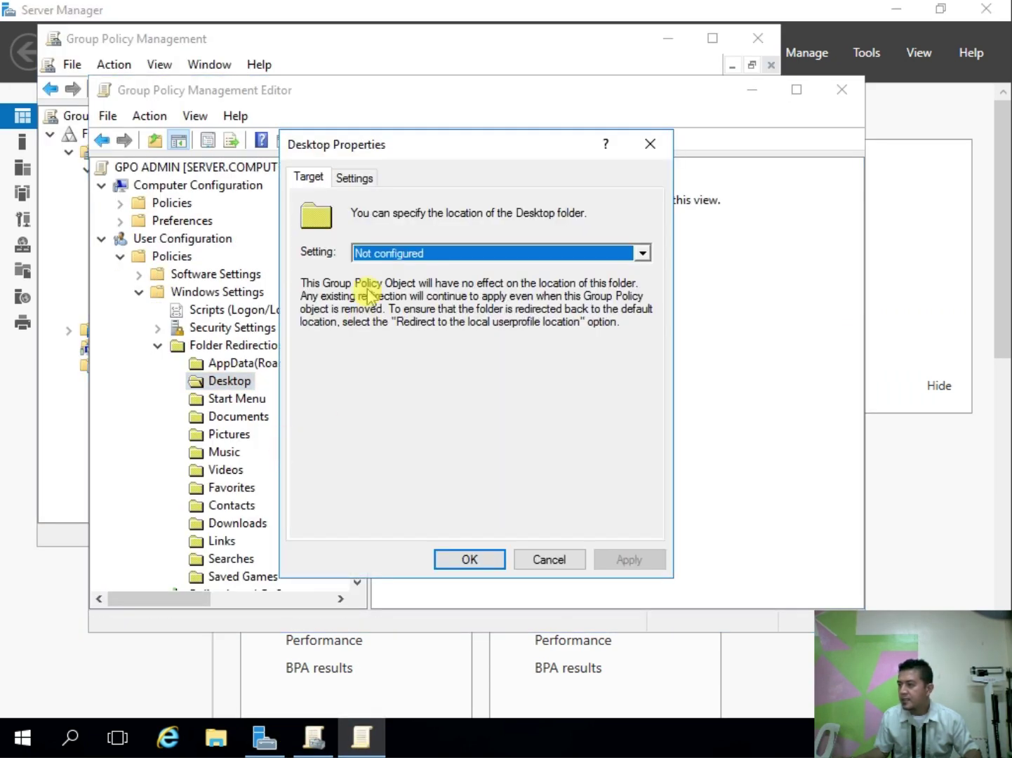
left_click(375, 254)
left_click(377, 270)
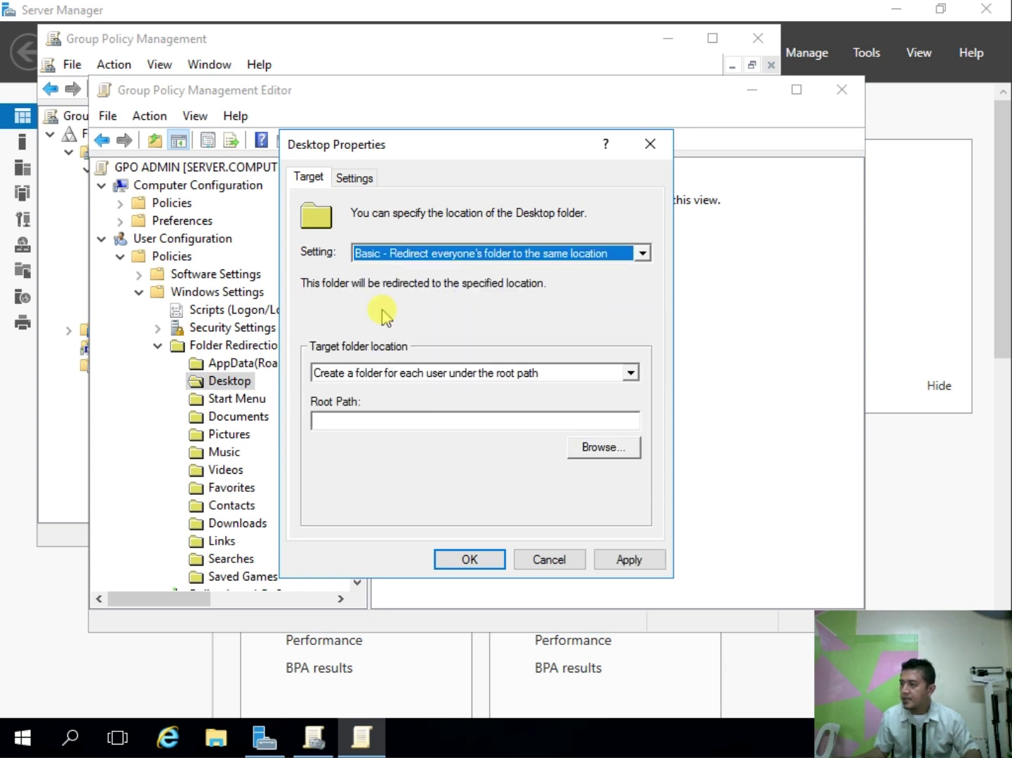
left_click(370, 420)
key("ctrl+v")
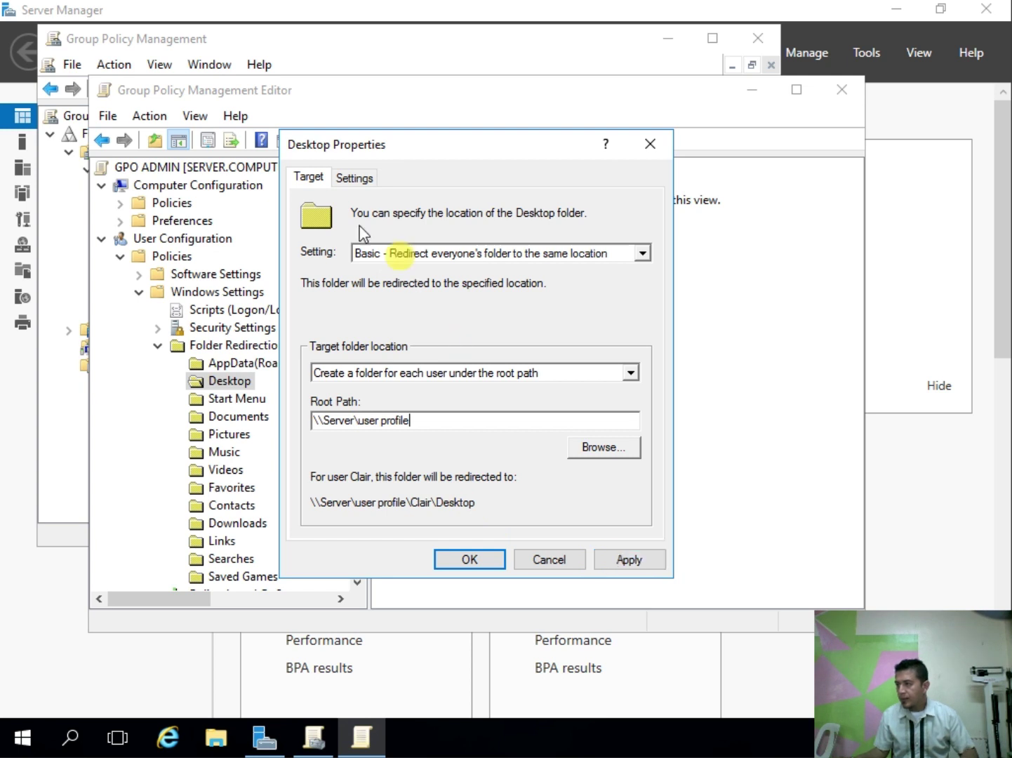
Step: Apply the Desktop redirection settings, accept the warning, and close the properties
left_click(349, 179)
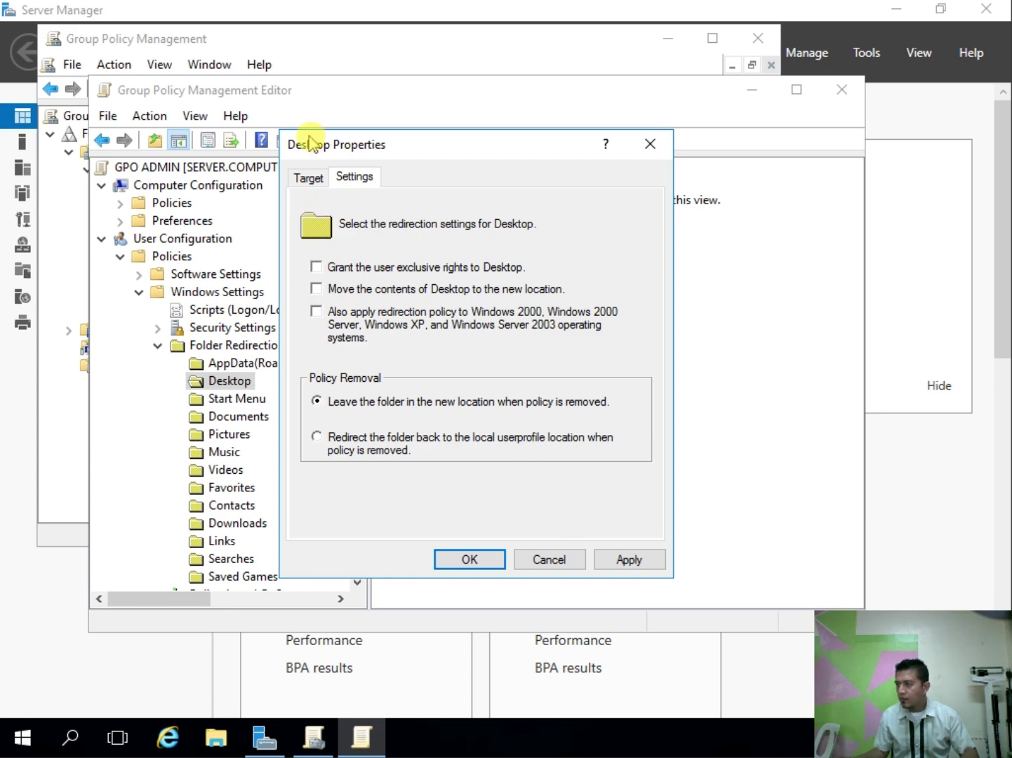
left_click(308, 177)
left_click(607, 559)
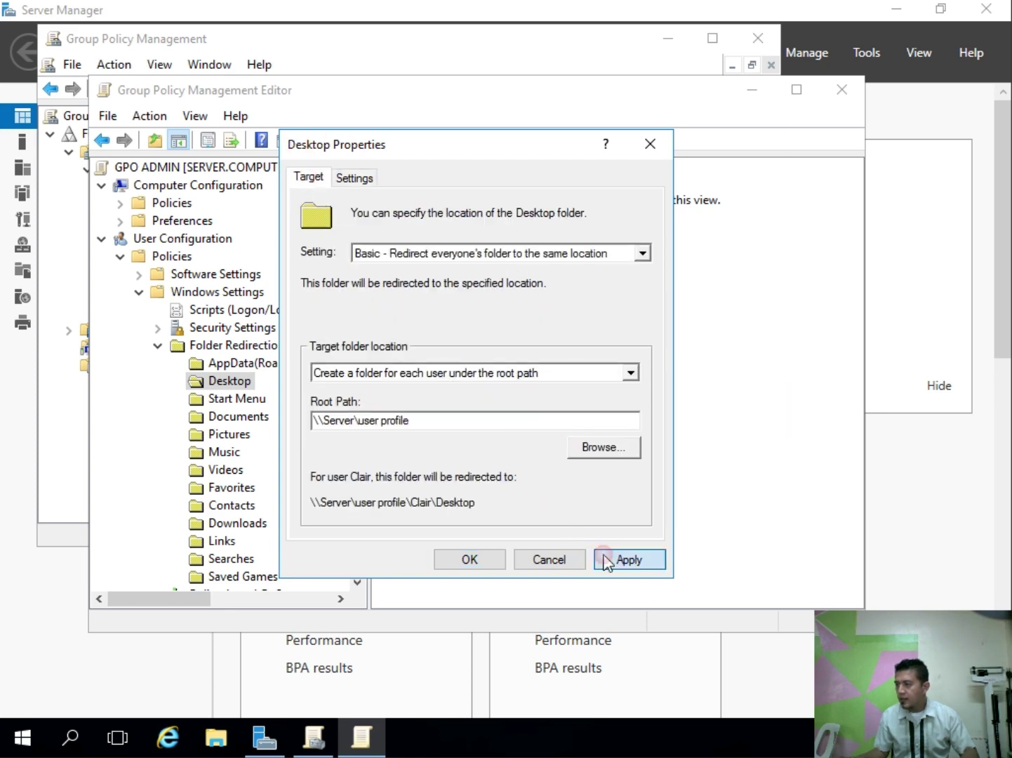
left_click(591, 470)
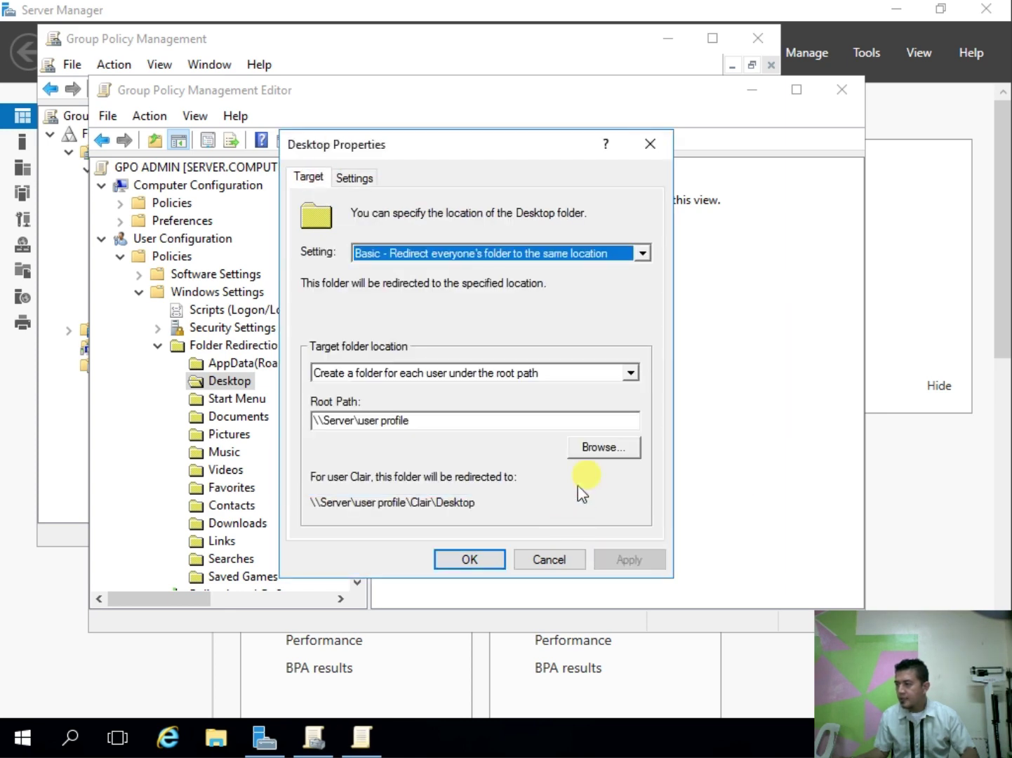
left_click(473, 558)
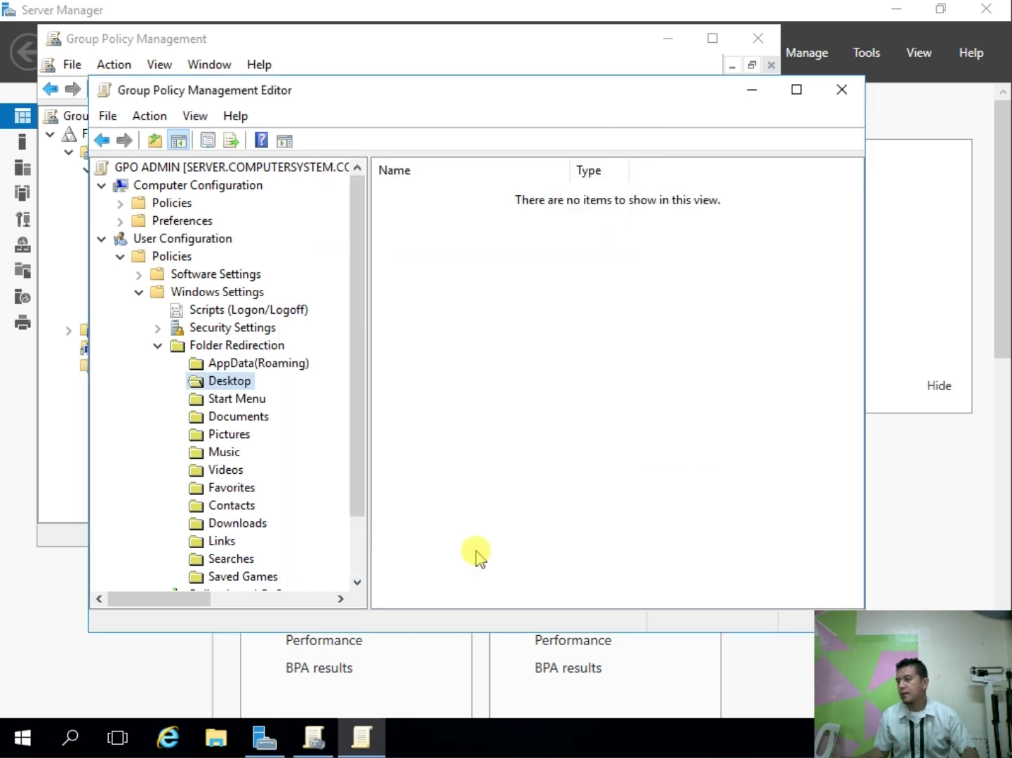
Step: Collapse the Folder Redirection and Windows Settings branches, then maximize and close the policy editor
left_click(157, 347)
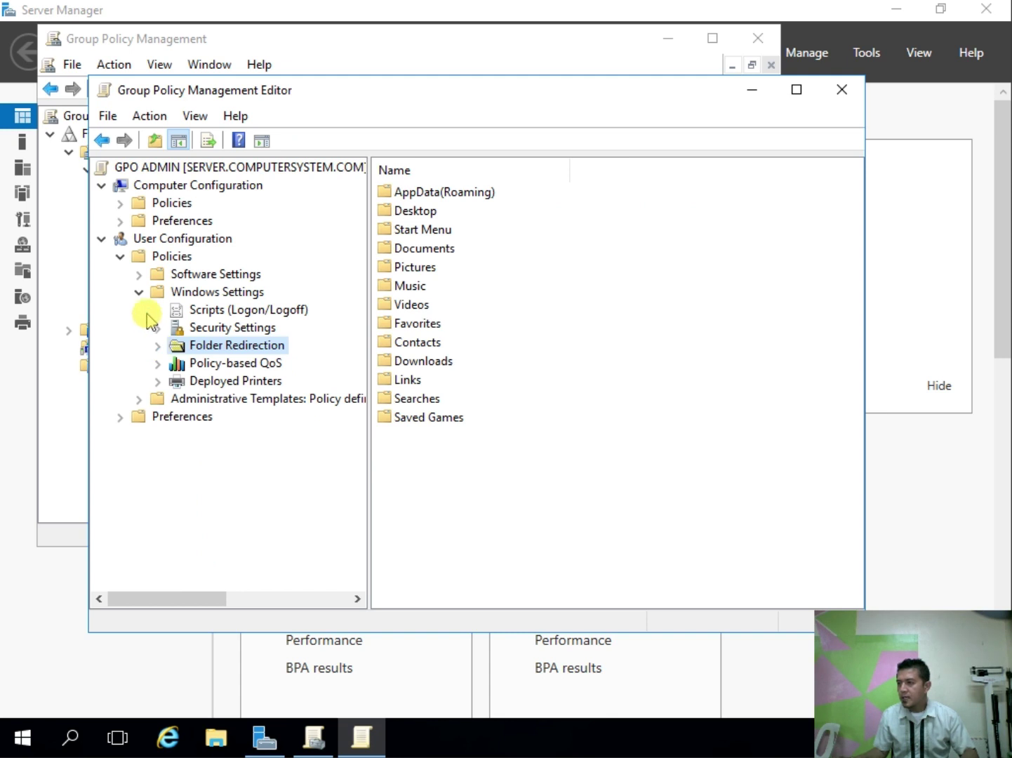
left_click(139, 291)
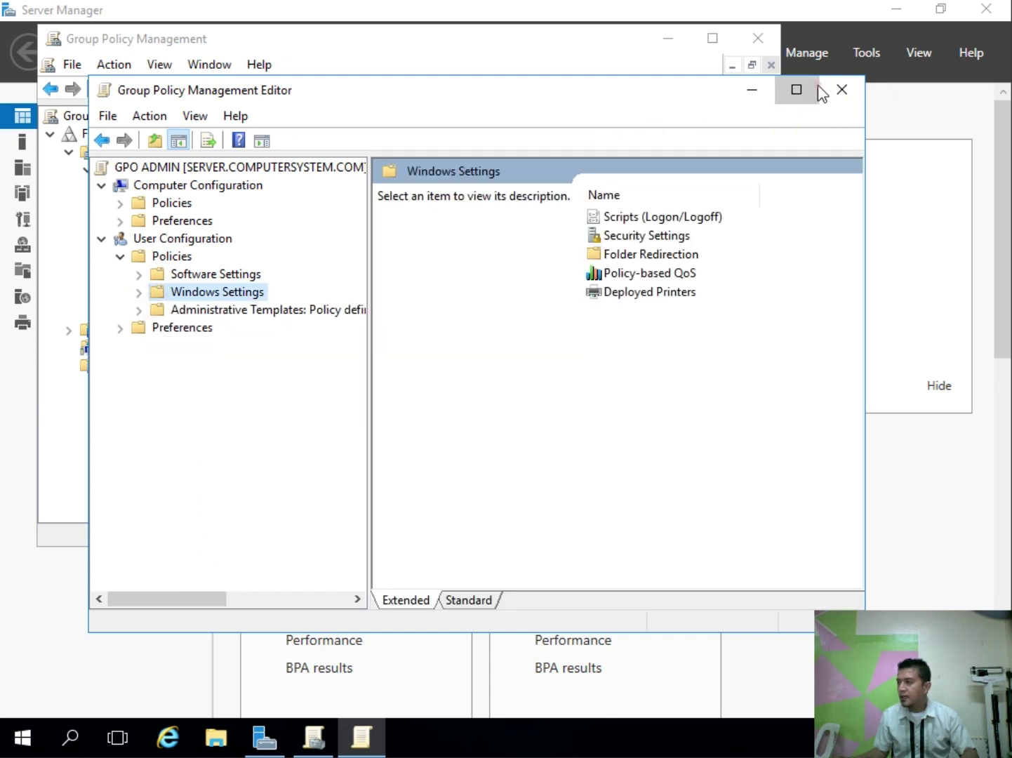
left_click(796, 89)
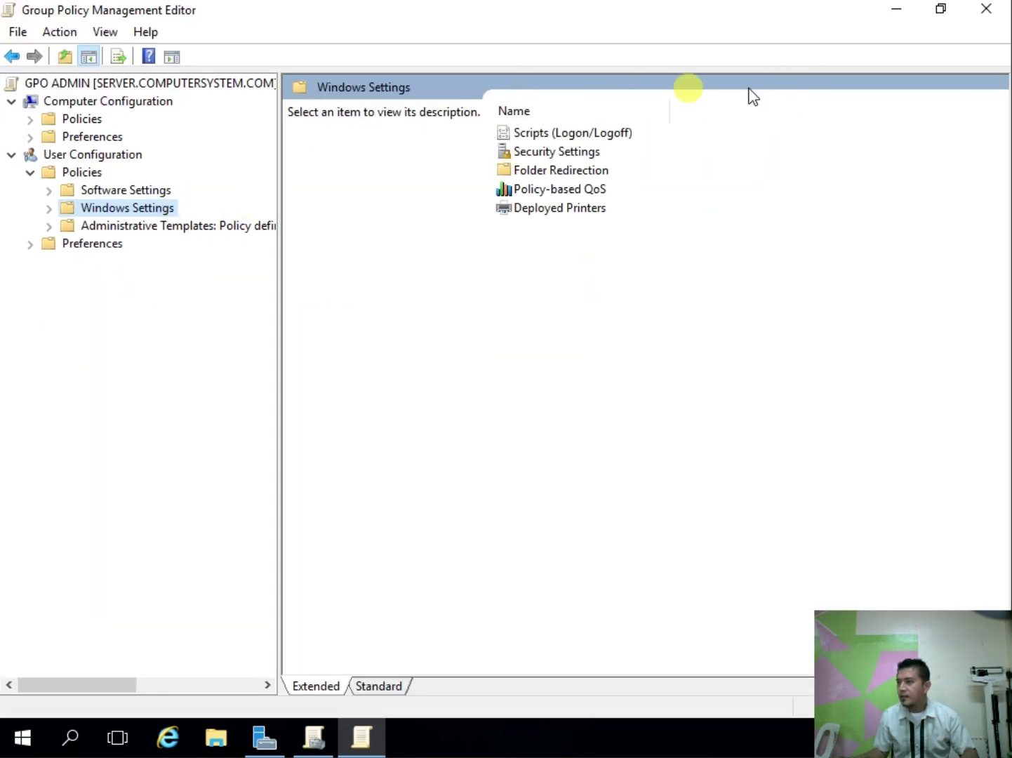
left_click(989, 10)
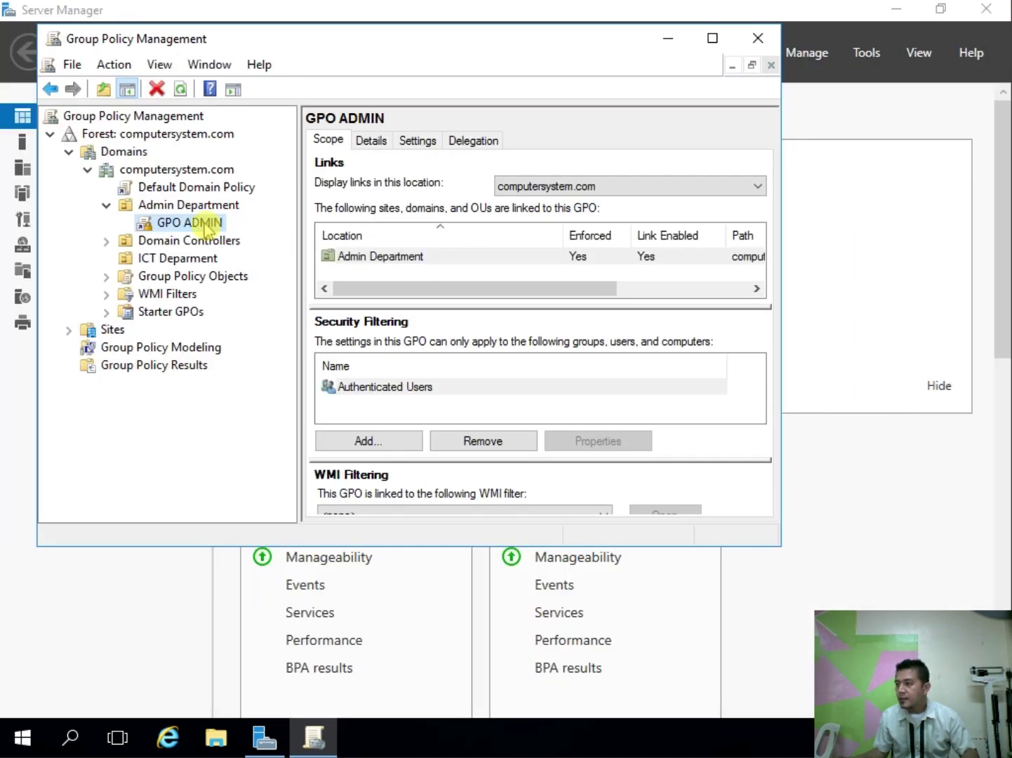
Step: Create a new GPO named 'GPO ICT' linked to the ICT Deparment unit
left_click(106, 205)
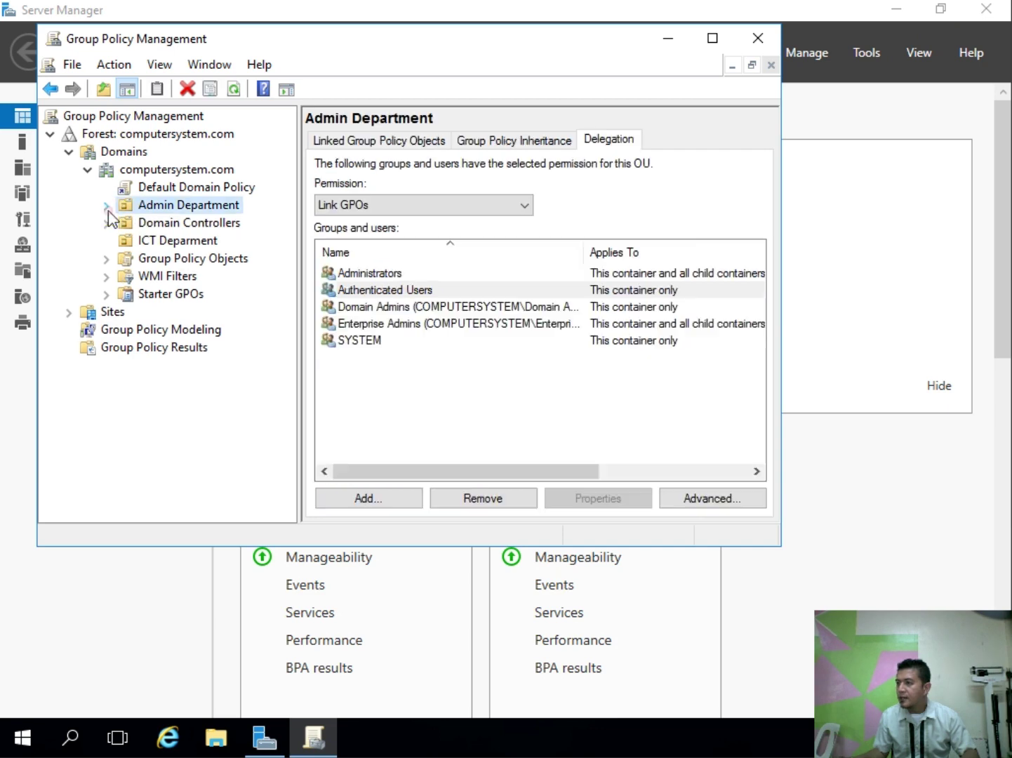
left_click(188, 242)
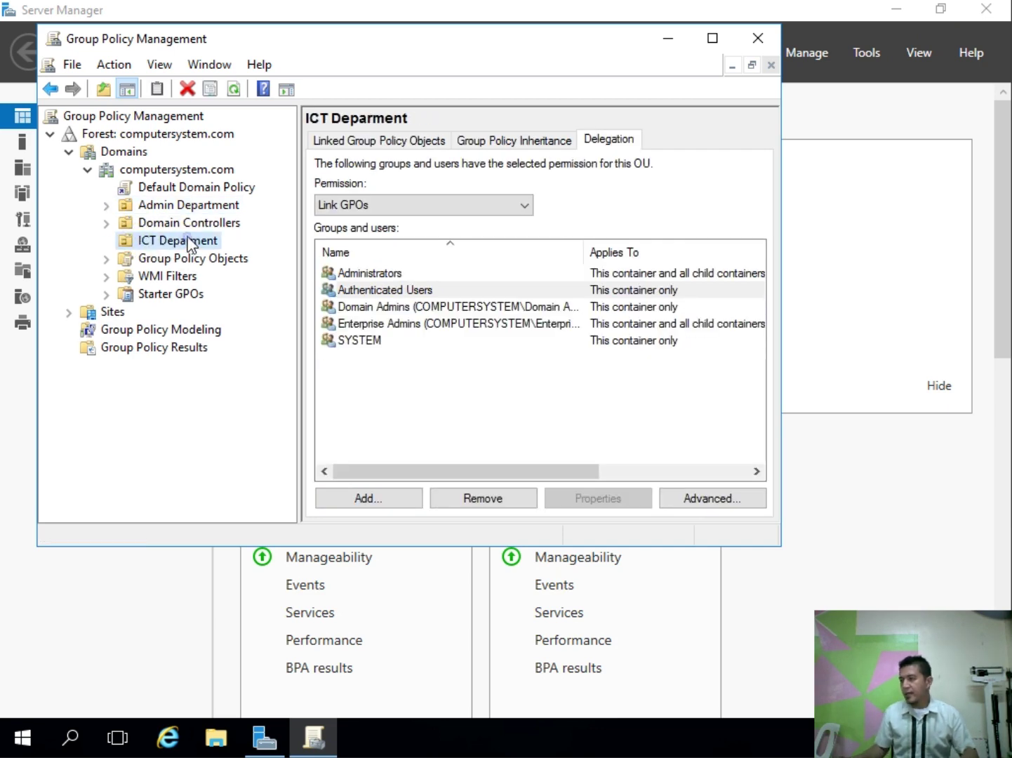
right_click(188, 240)
left_click(239, 251)
type("G")
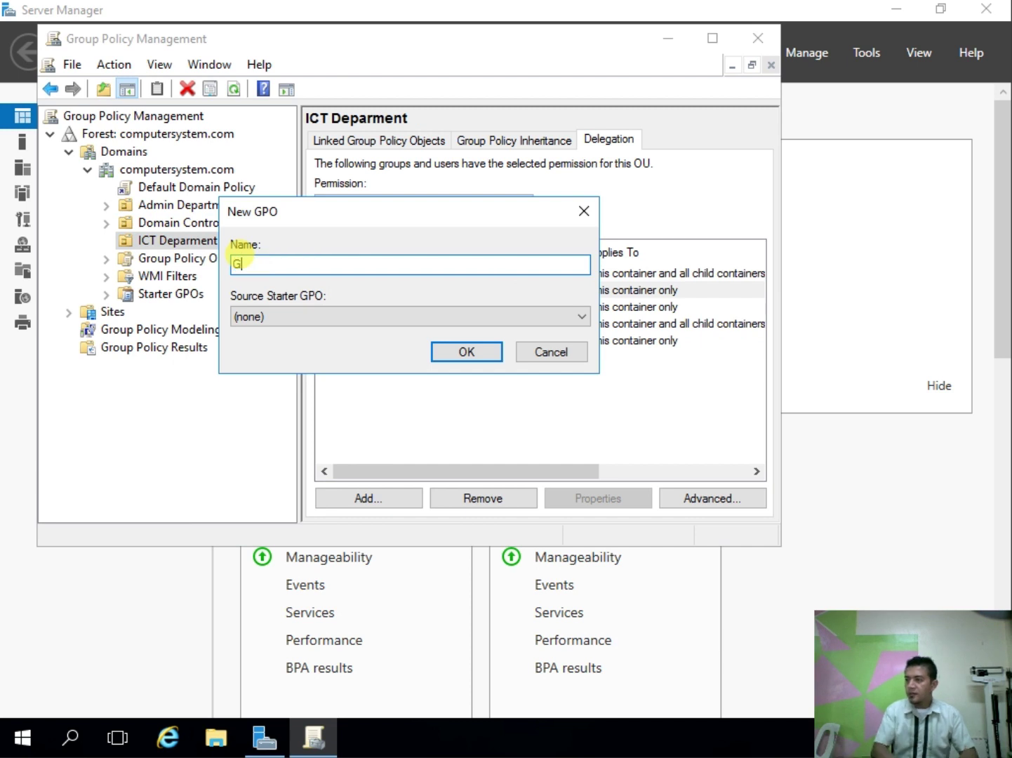
type("PO ICT")
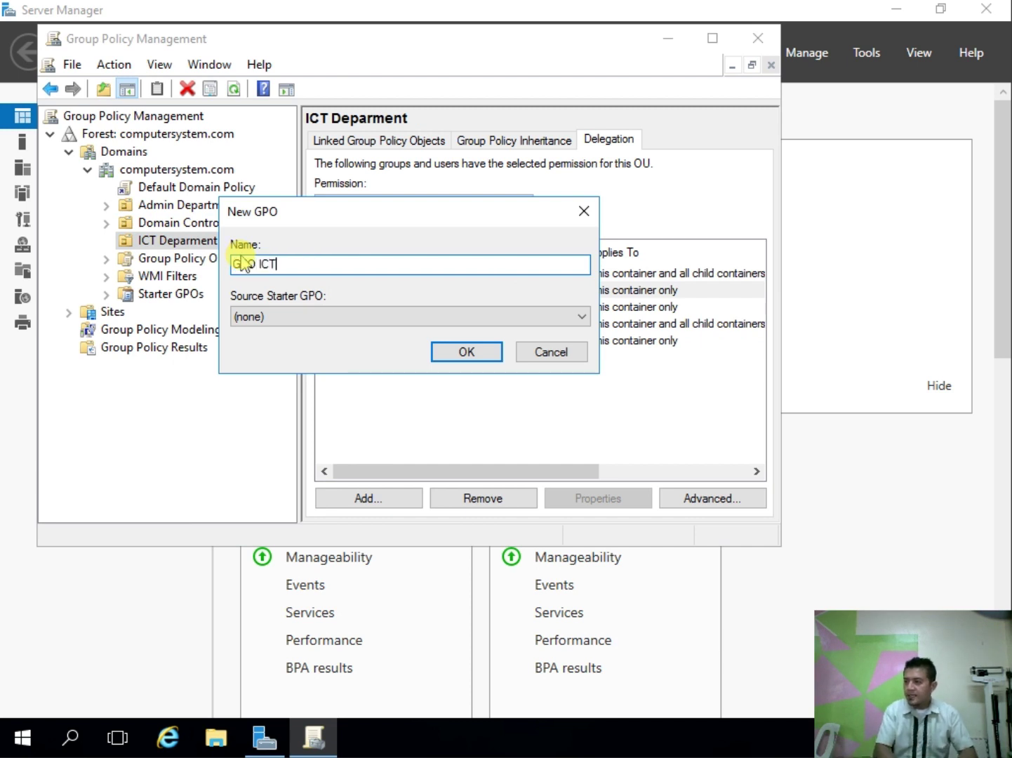
key("Return")
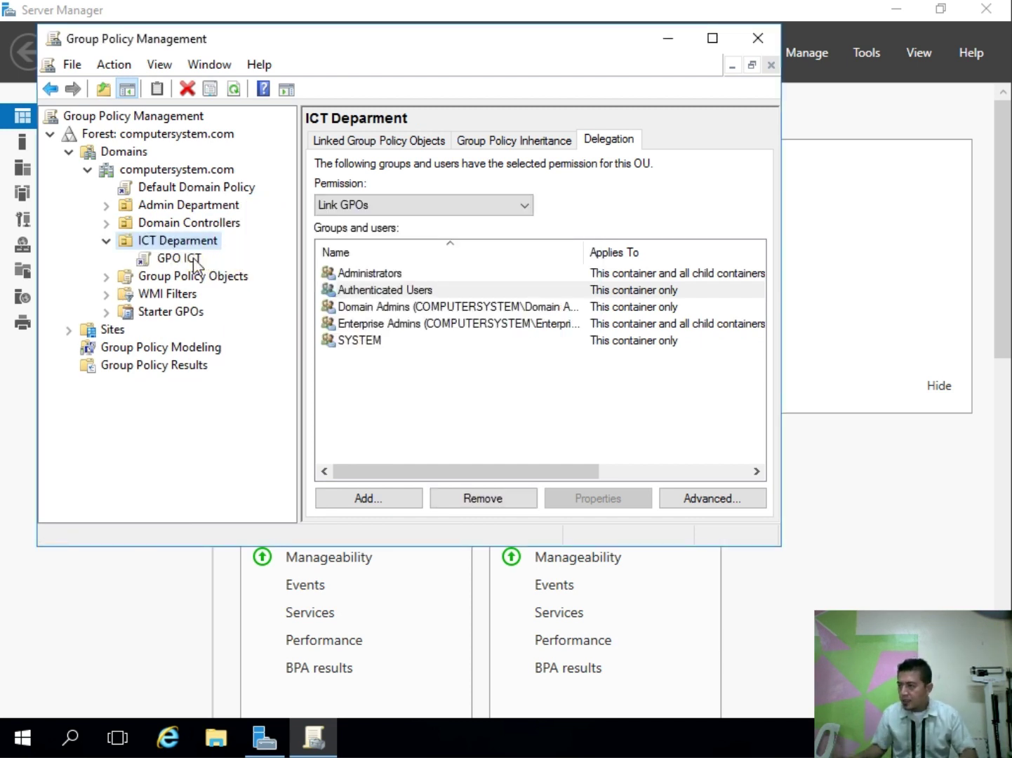
Step: Enforce the GPO ICT link and open it for editing
right_click(191, 258)
left_click(238, 294)
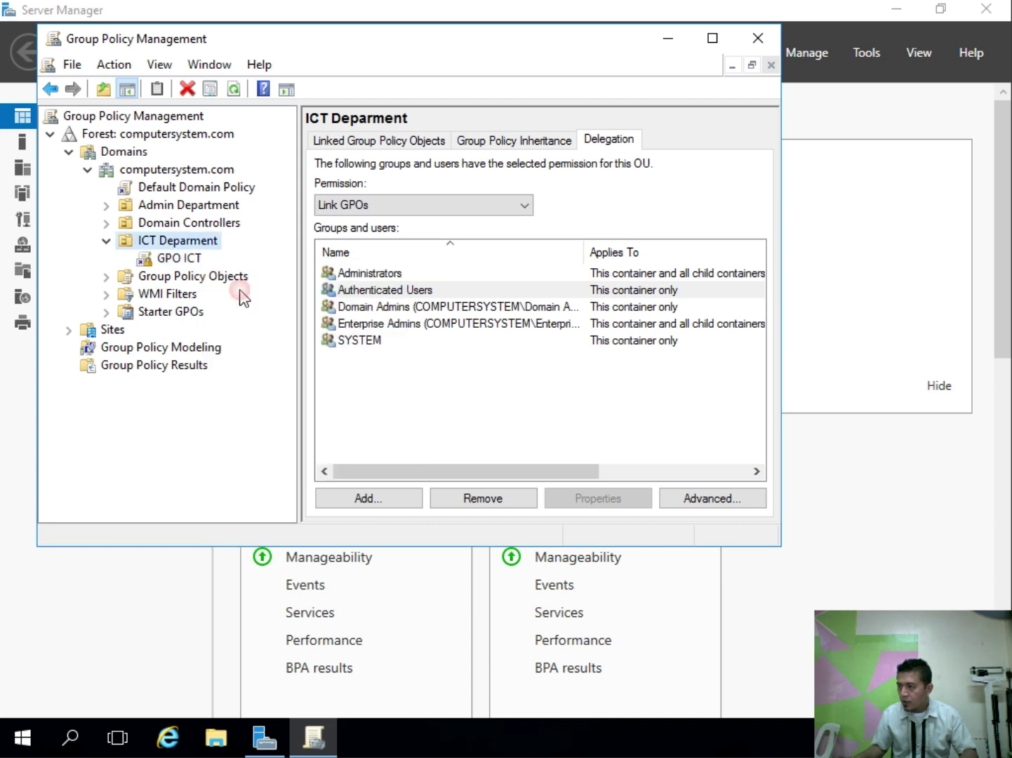
right_click(186, 258)
left_click(205, 264)
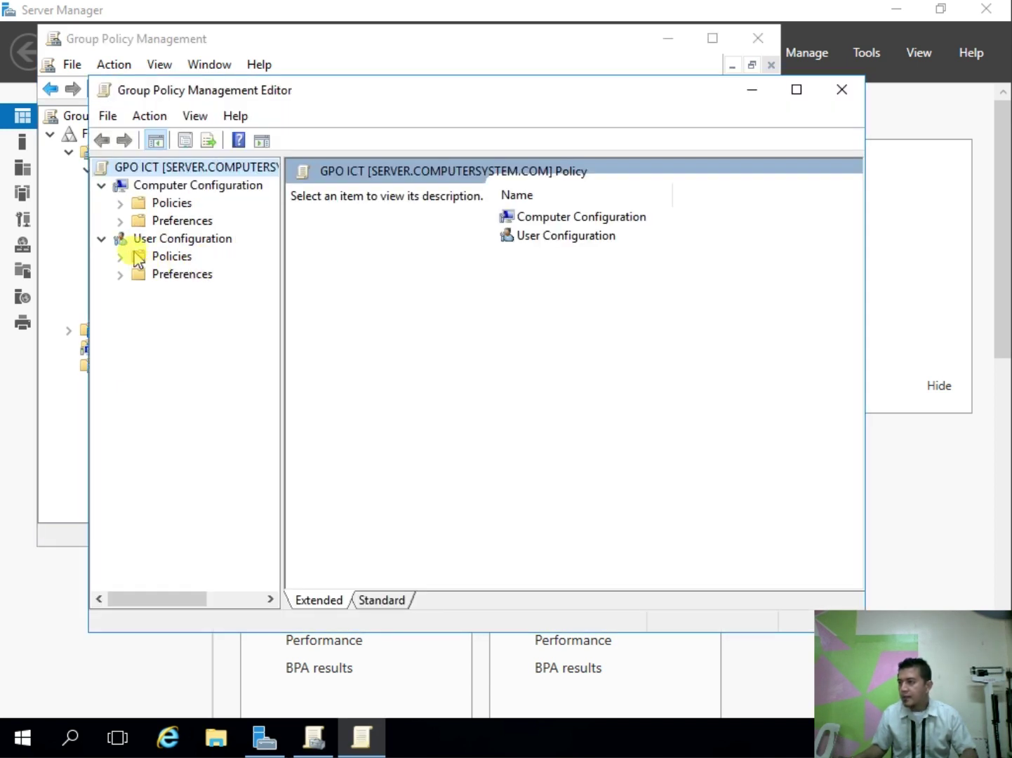
Step: Expand user Policies to Folder Redirection and open the Desktop folder's properties
left_click(119, 258)
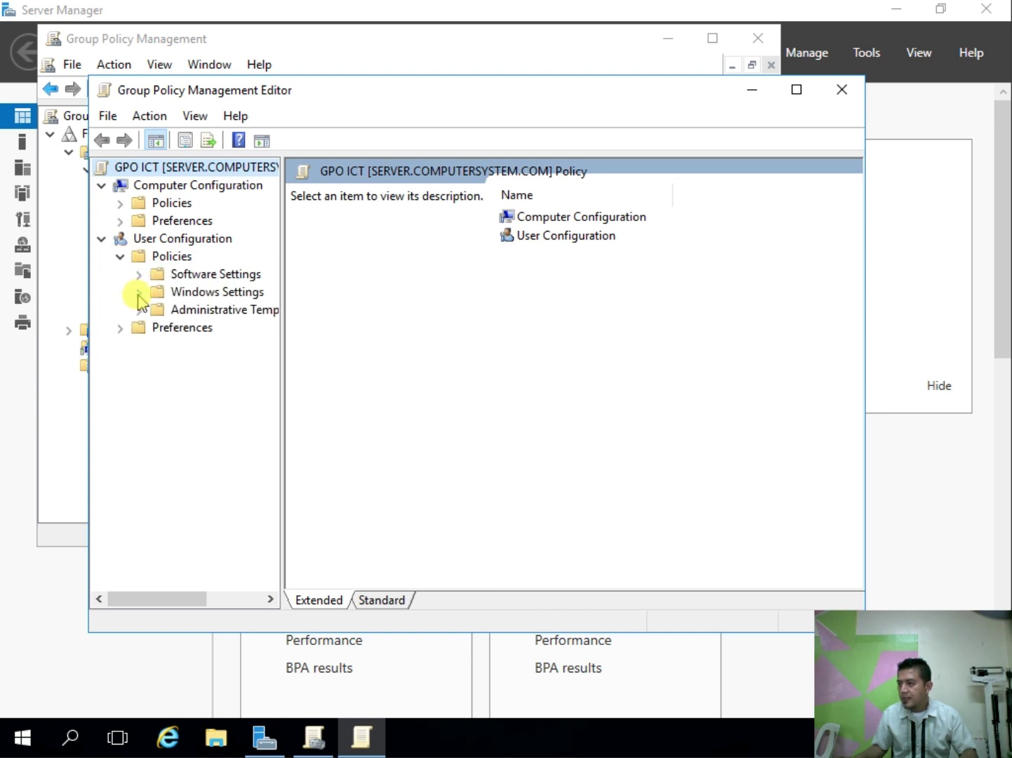
left_click(138, 292)
left_click(158, 345)
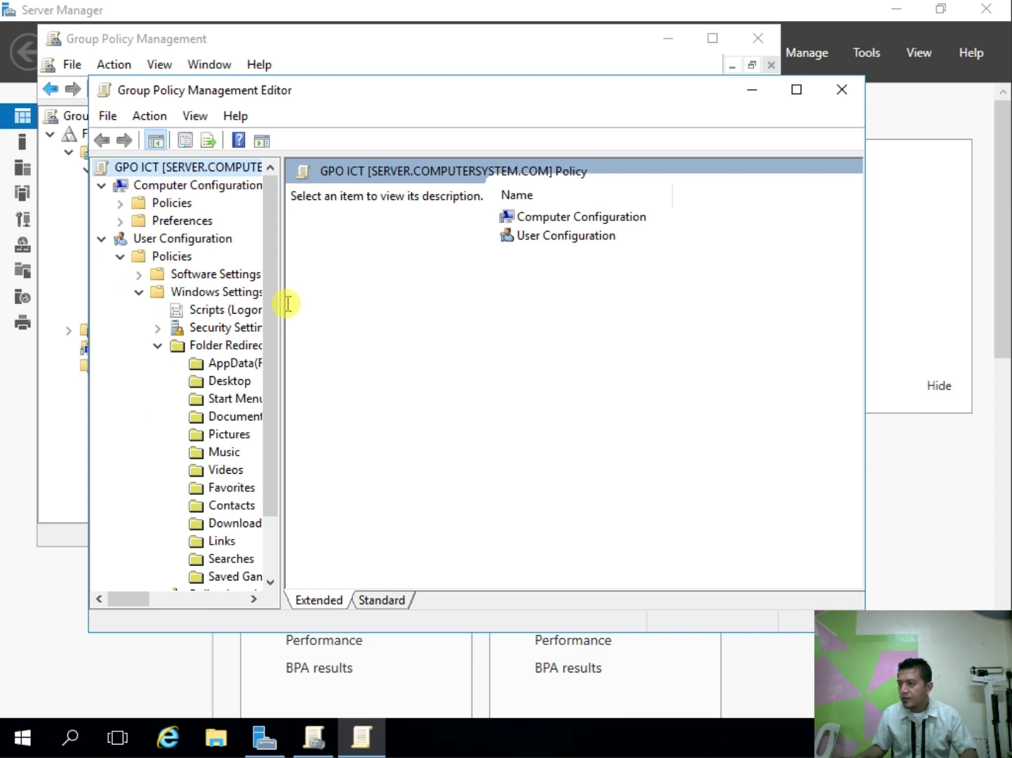
left_click_drag(283, 297, 365, 319)
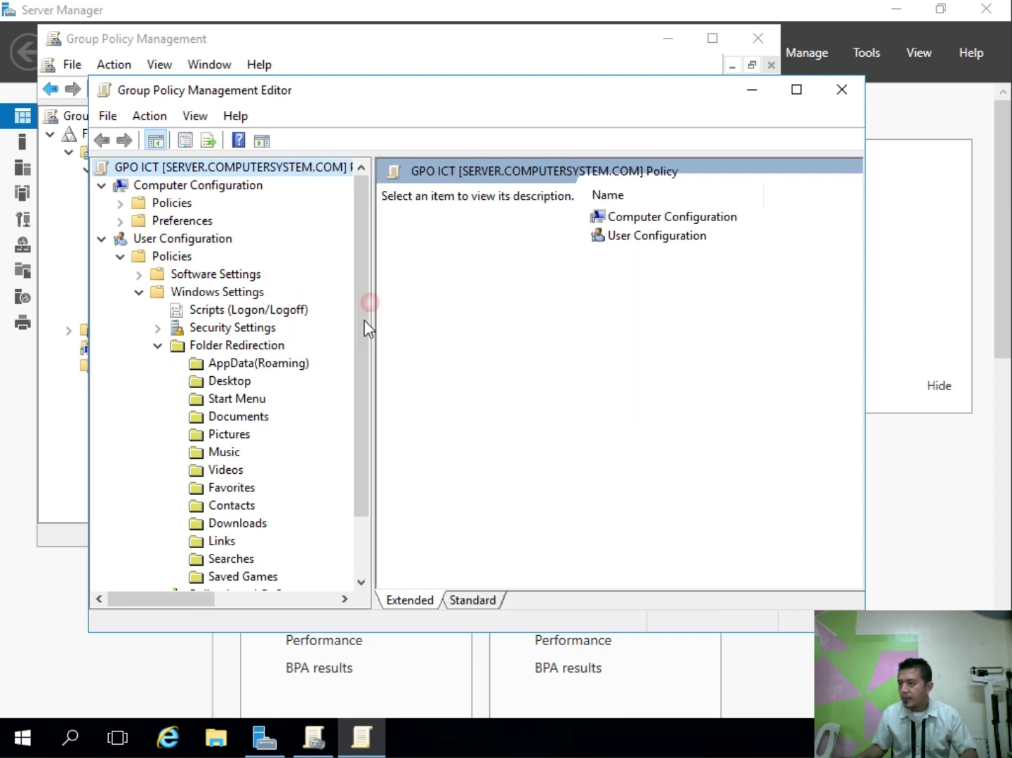
left_click(235, 381)
right_click(235, 381)
left_click(275, 446)
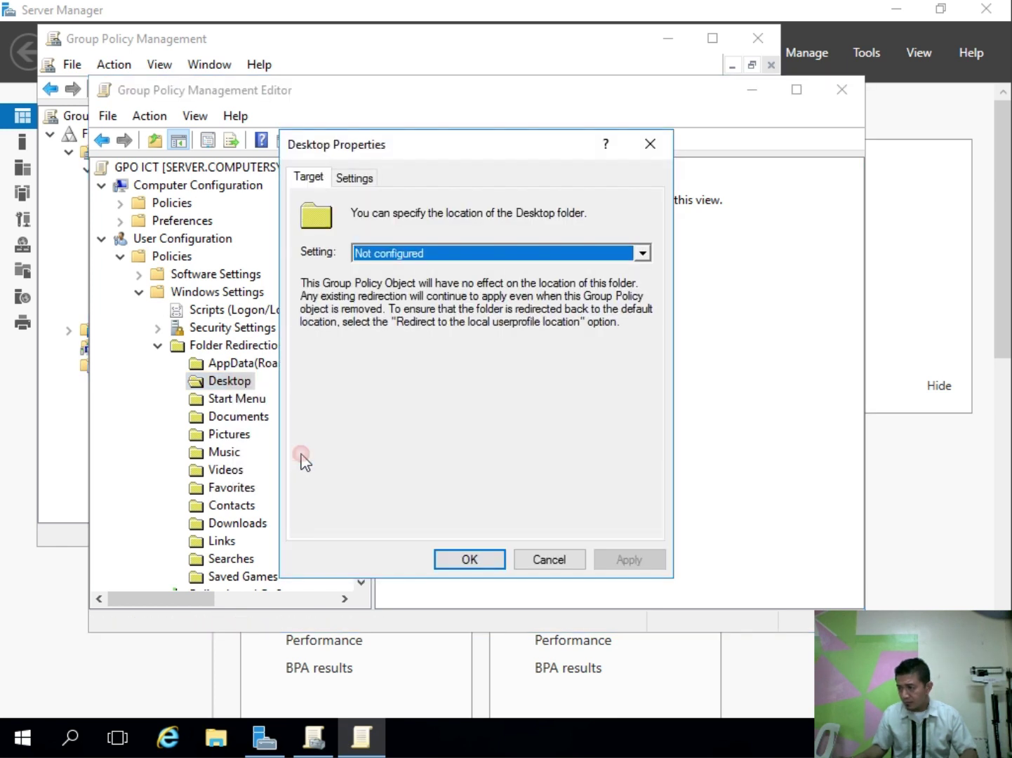
Step: Set Basic redirection to root path \\Server\user profile, without exclusive rights or moving contents
left_click(385, 258)
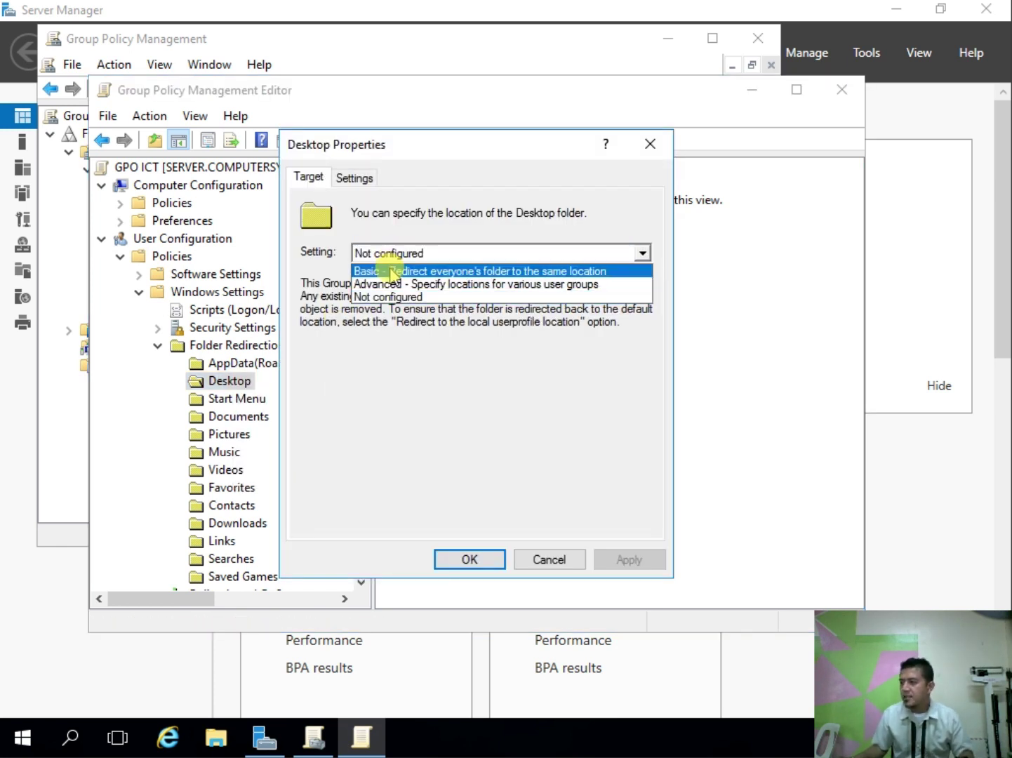
left_click(390, 270)
left_click(347, 425)
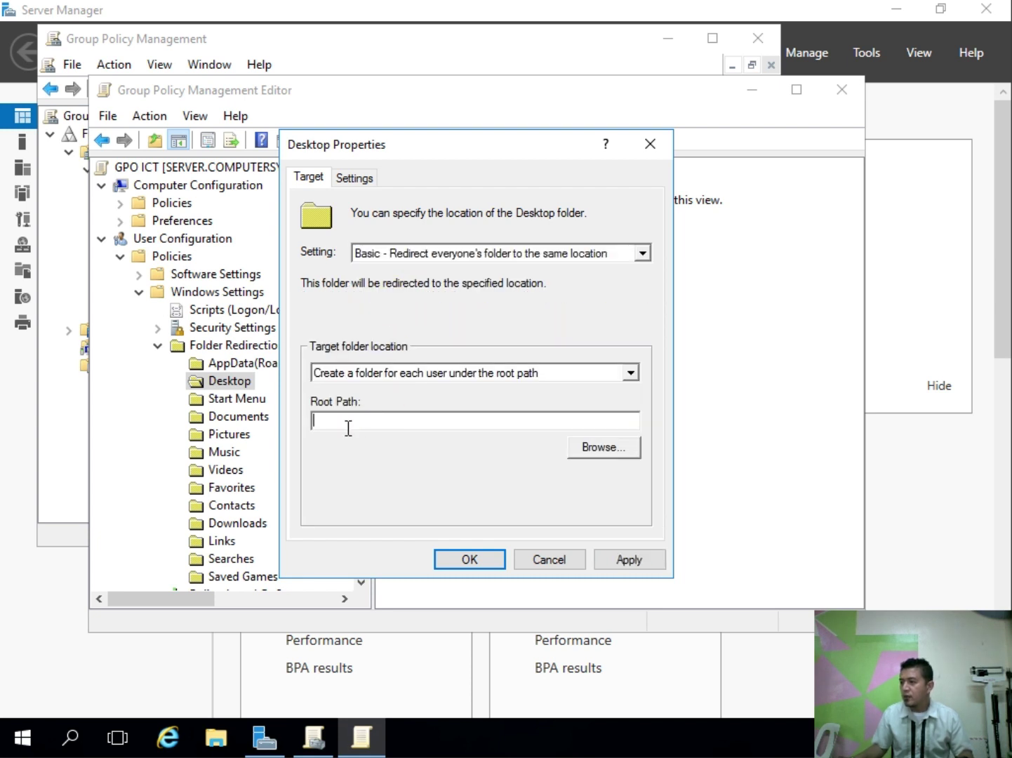
type("\\\\Server\\user profile")
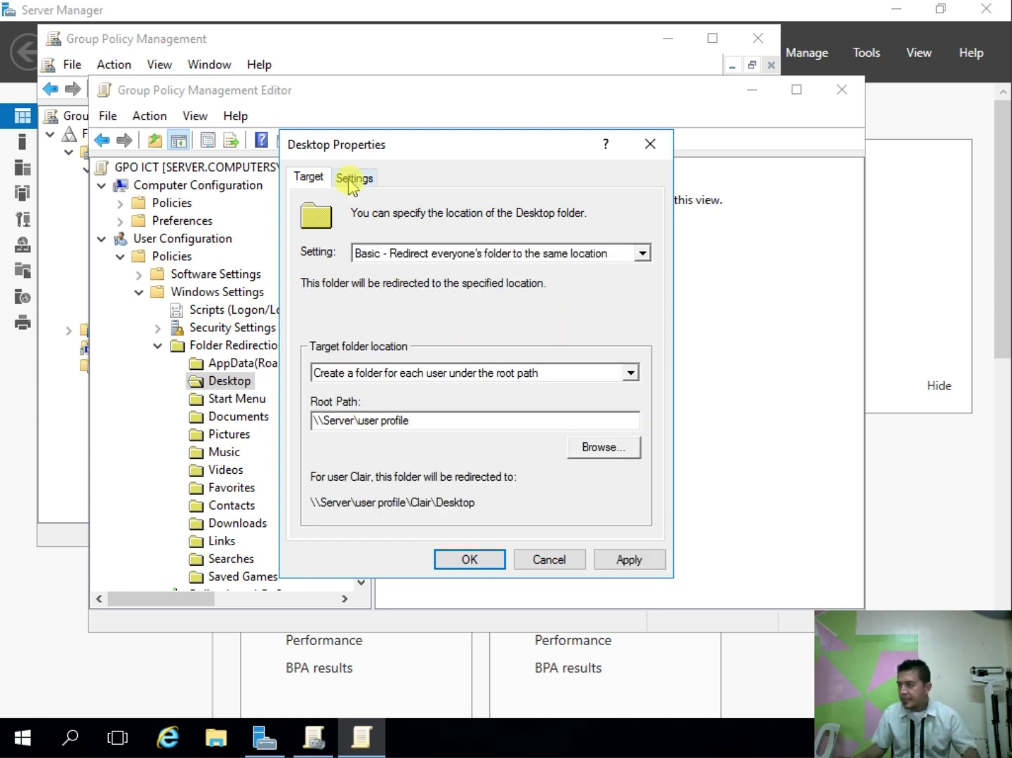
left_click(354, 178)
left_click(316, 267)
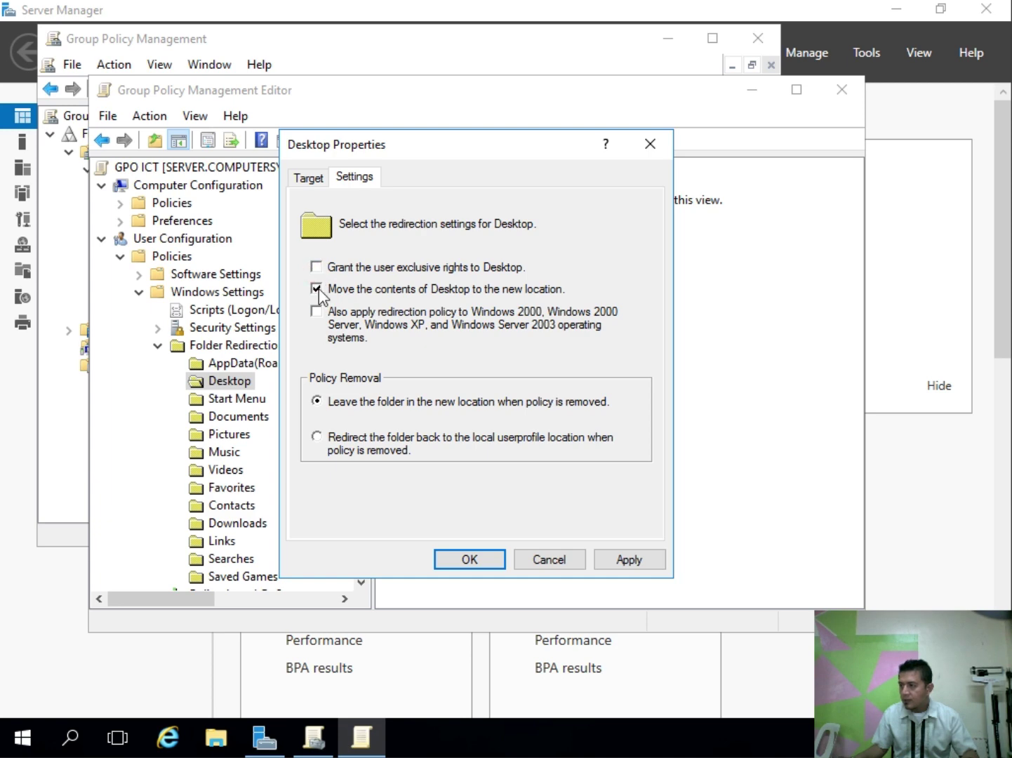
left_click(316, 288)
left_click(315, 182)
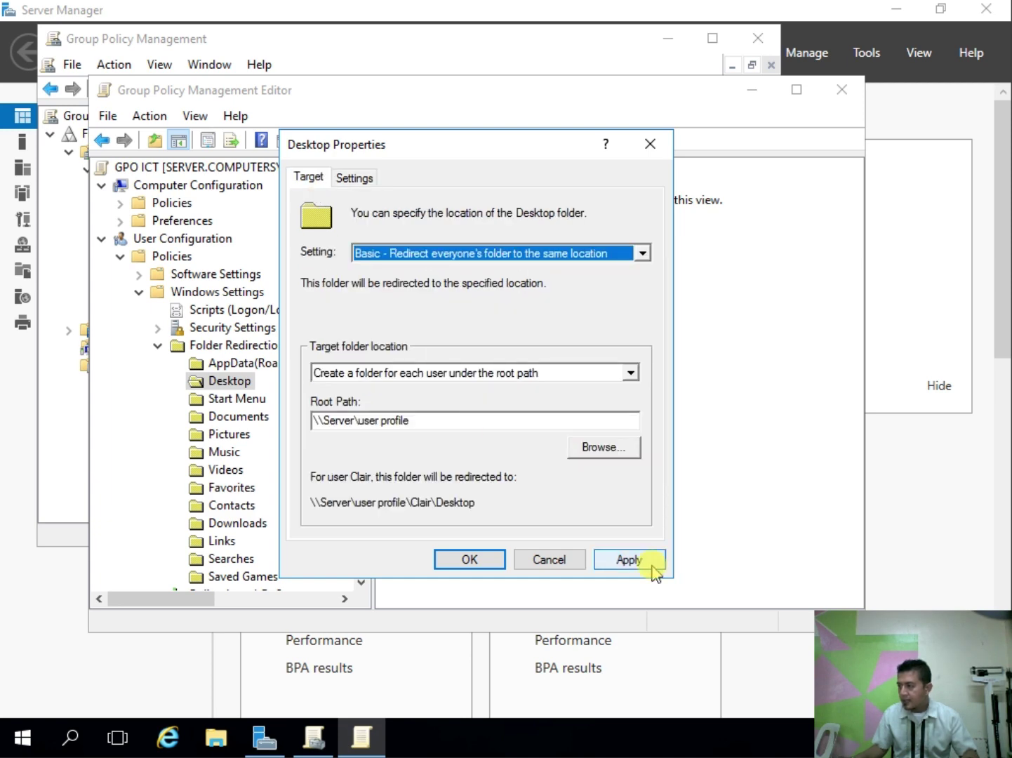
Step: Apply the Desktop redirection, accept the warning, save it, and close the policy editor
left_click(644, 562)
left_click(584, 468)
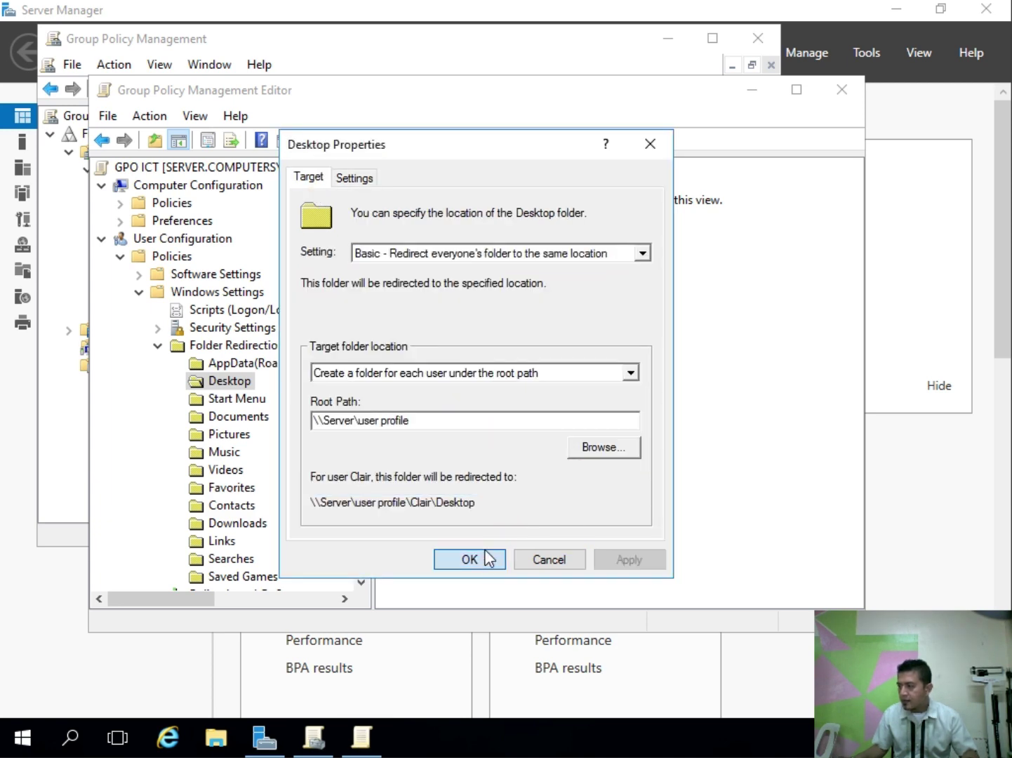
left_click(482, 558)
left_click(542, 306)
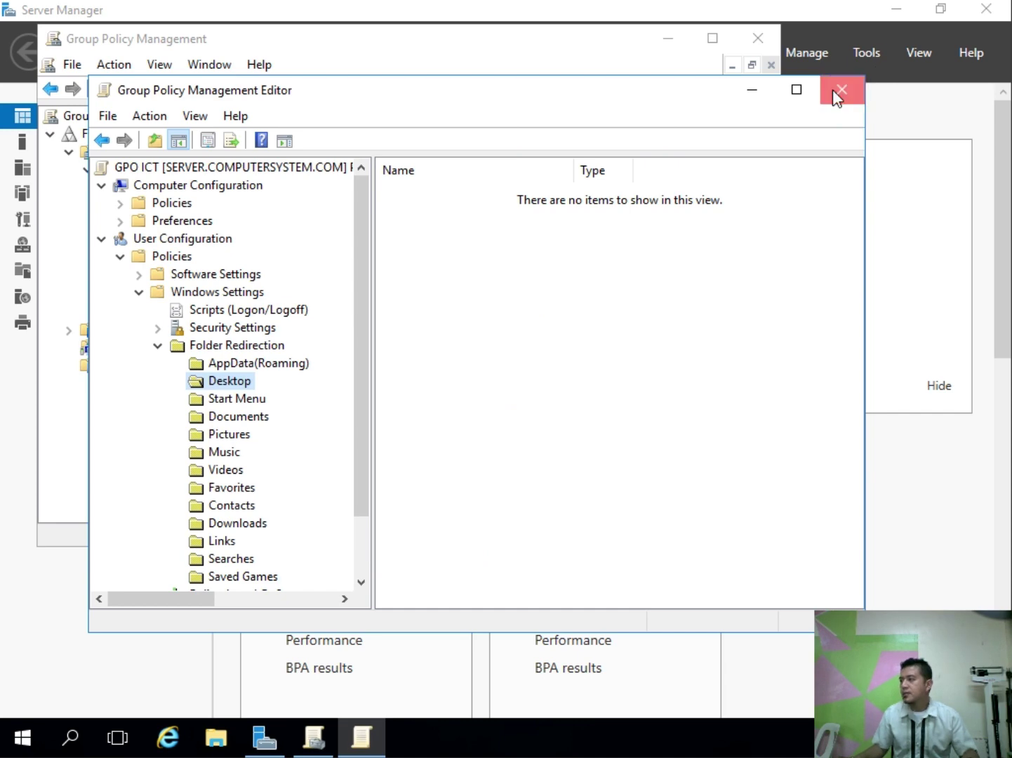
left_click(834, 89)
Step: Close the management consoles and run 'gpupdate /force' in an administrator command prompt, then exit
left_click(764, 41)
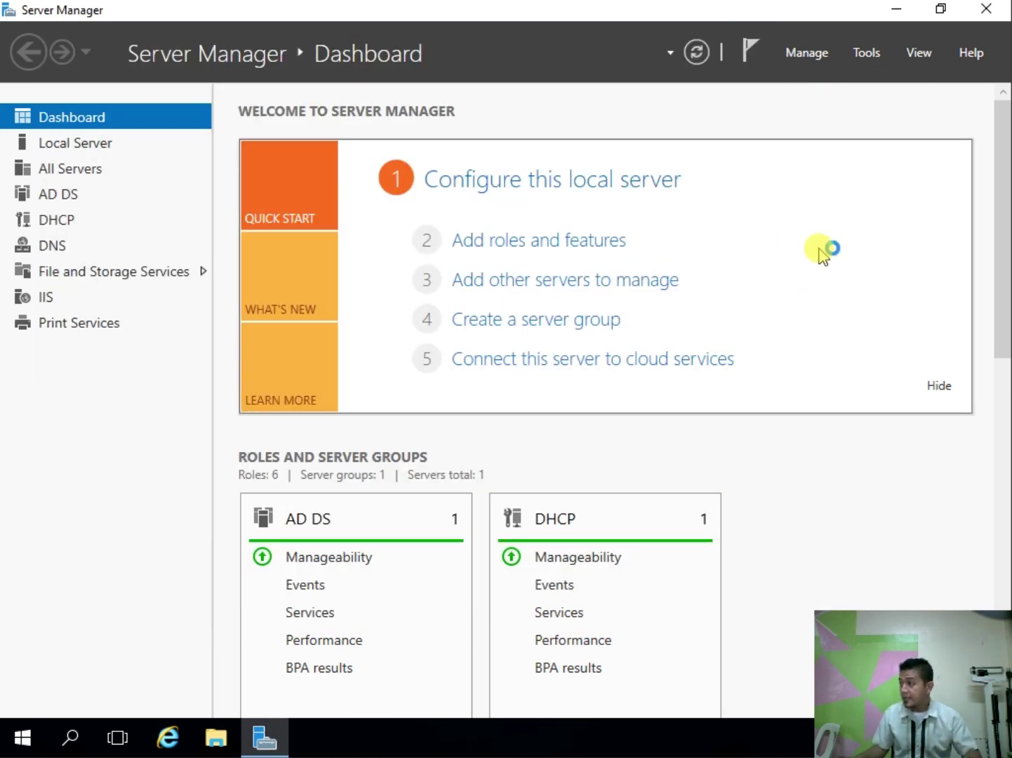
left_click(983, 9)
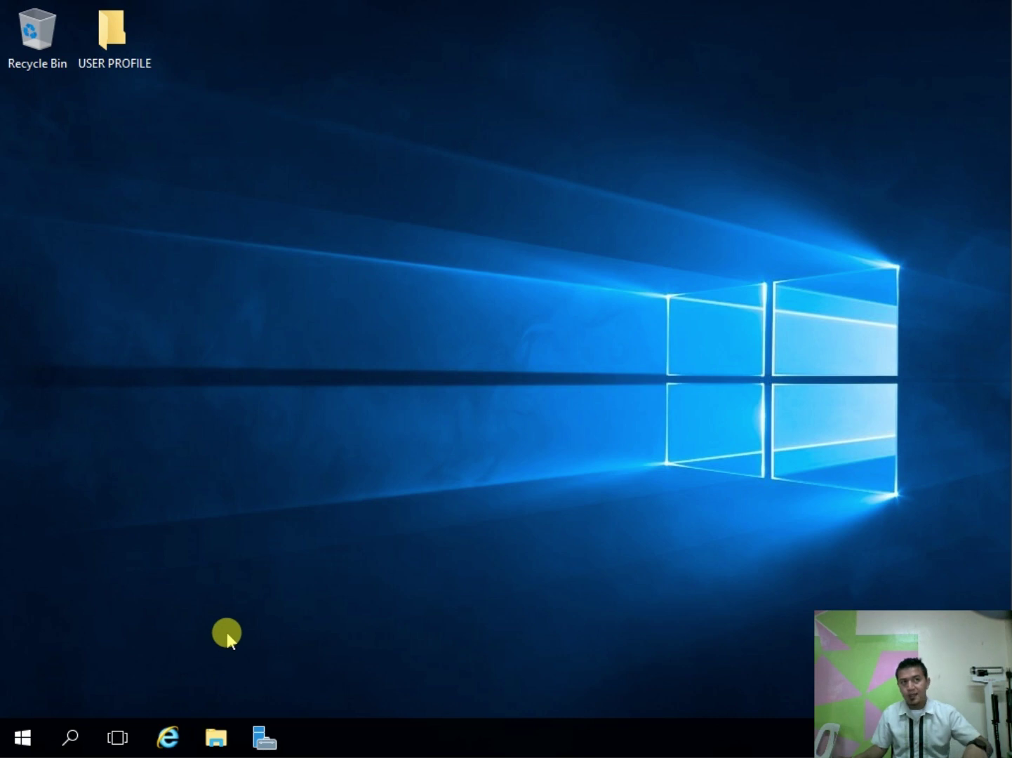
key("super+r")
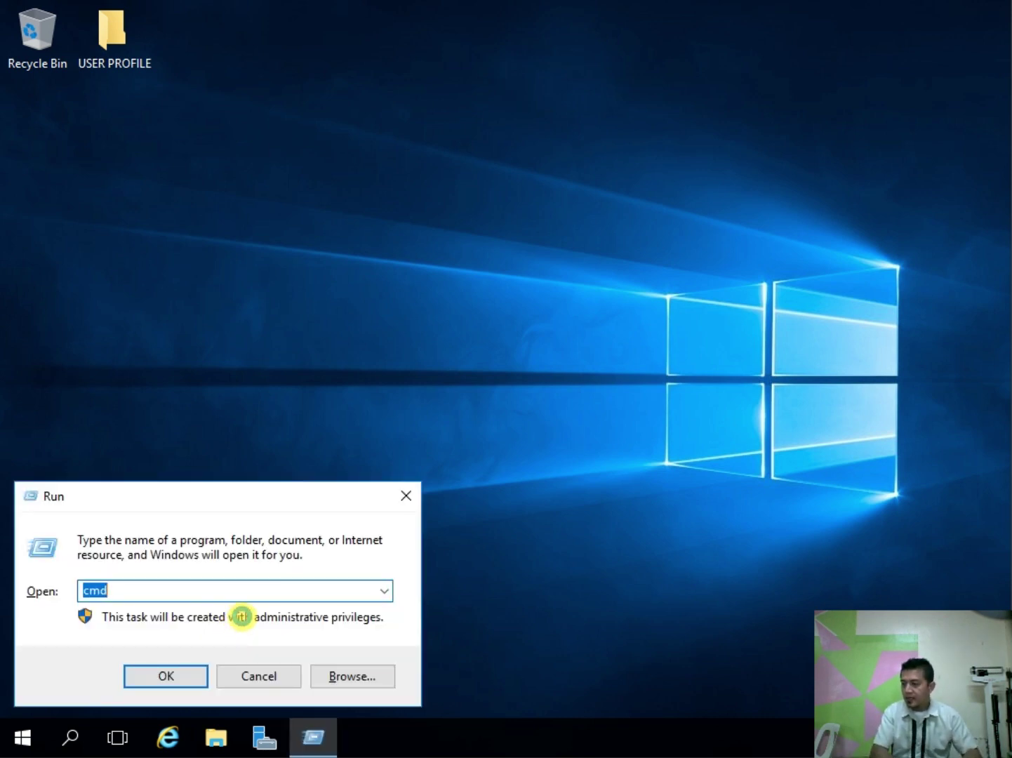
key("Return")
left_click(256, 379)
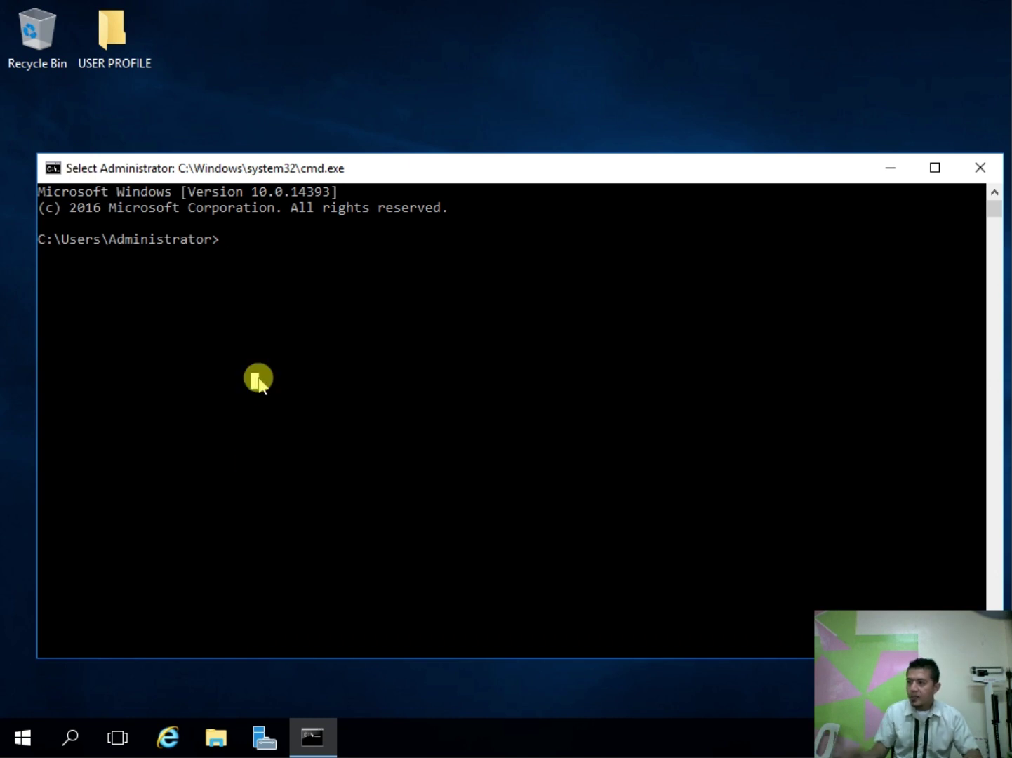
type("G")
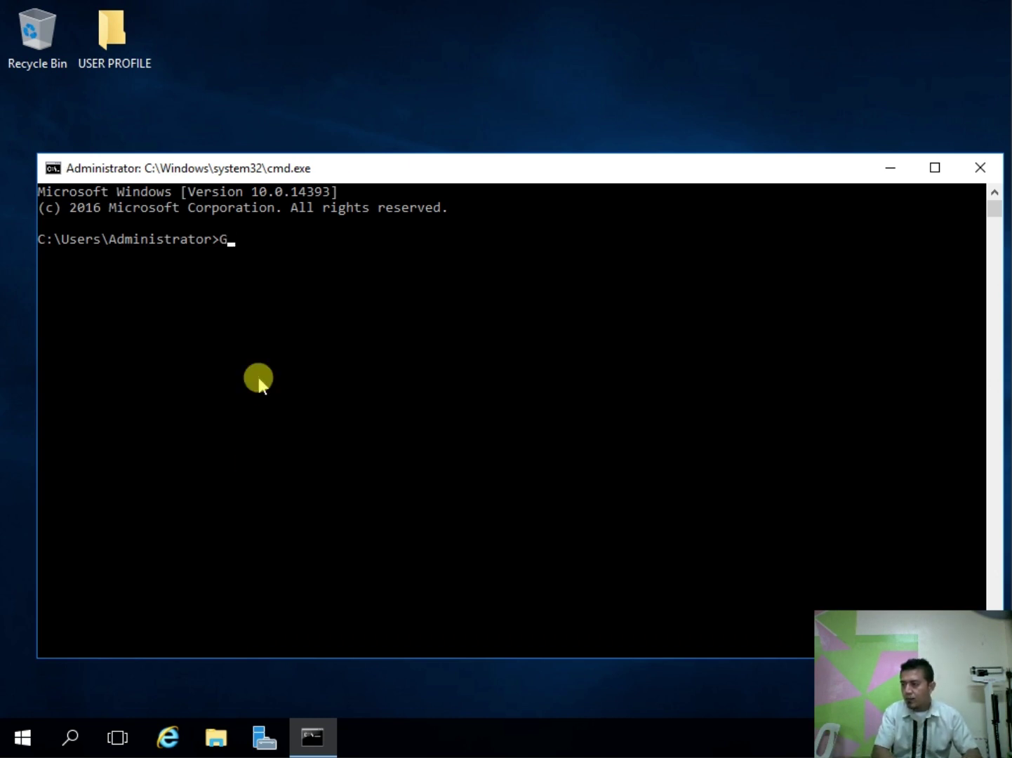
type("pupdat")
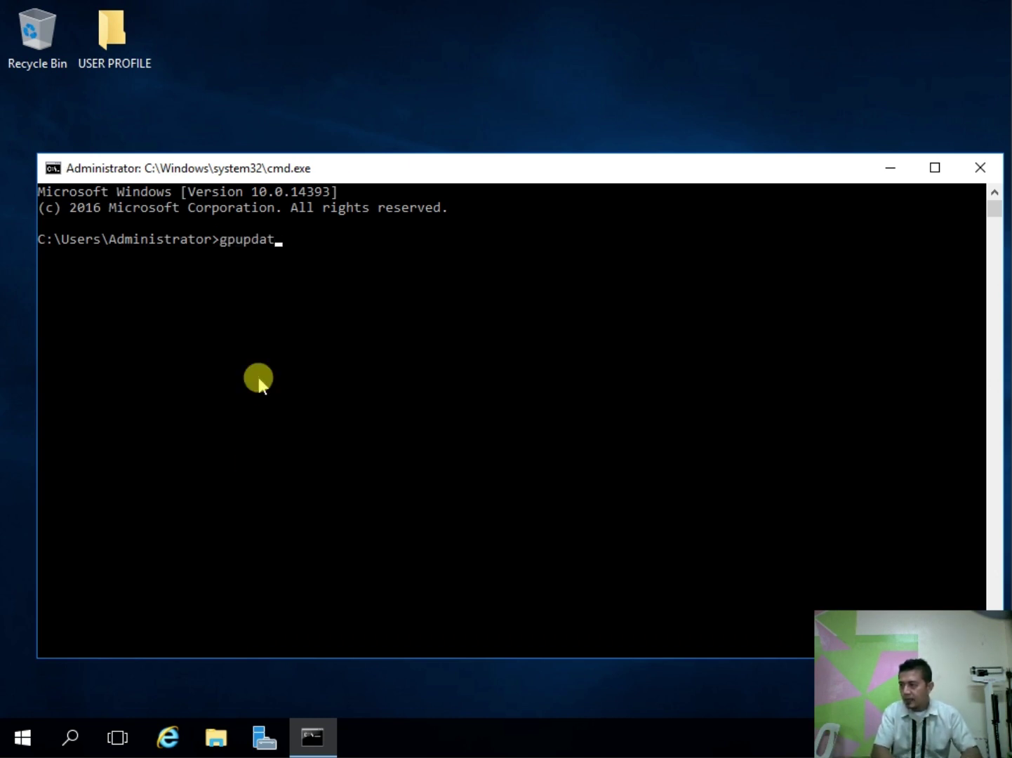
type("e /for")
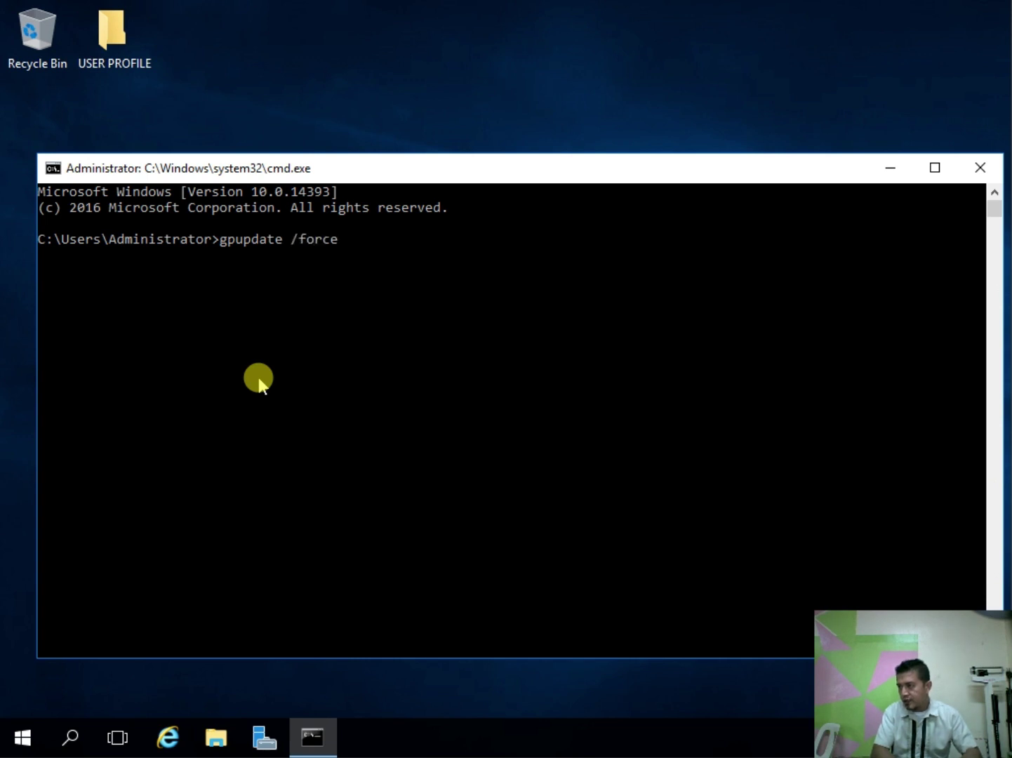
type("ce")
key("Return")
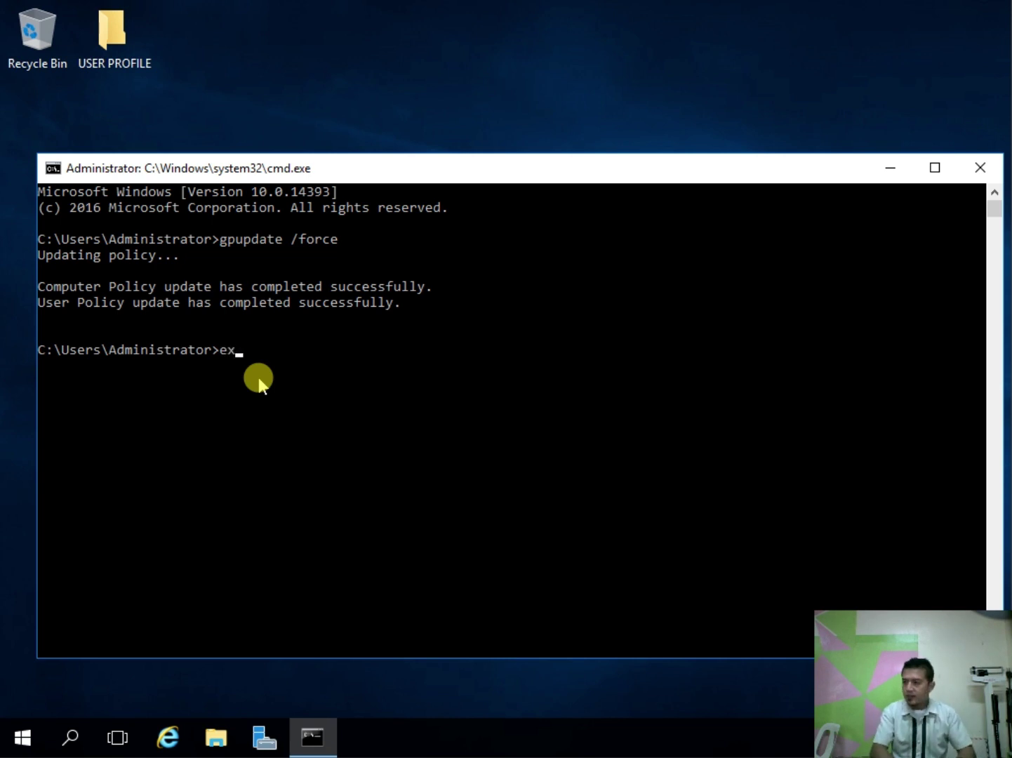
key("Return")
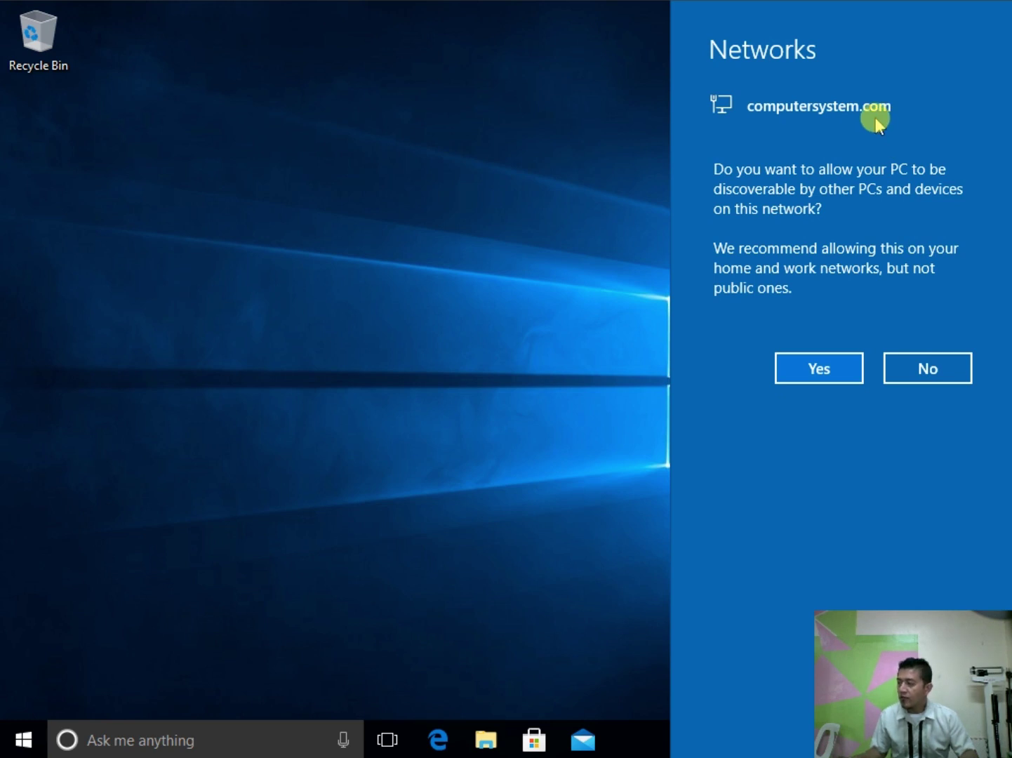
Step: Answer No to making the PC discoverable on the computersystem.com network
left_click(952, 359)
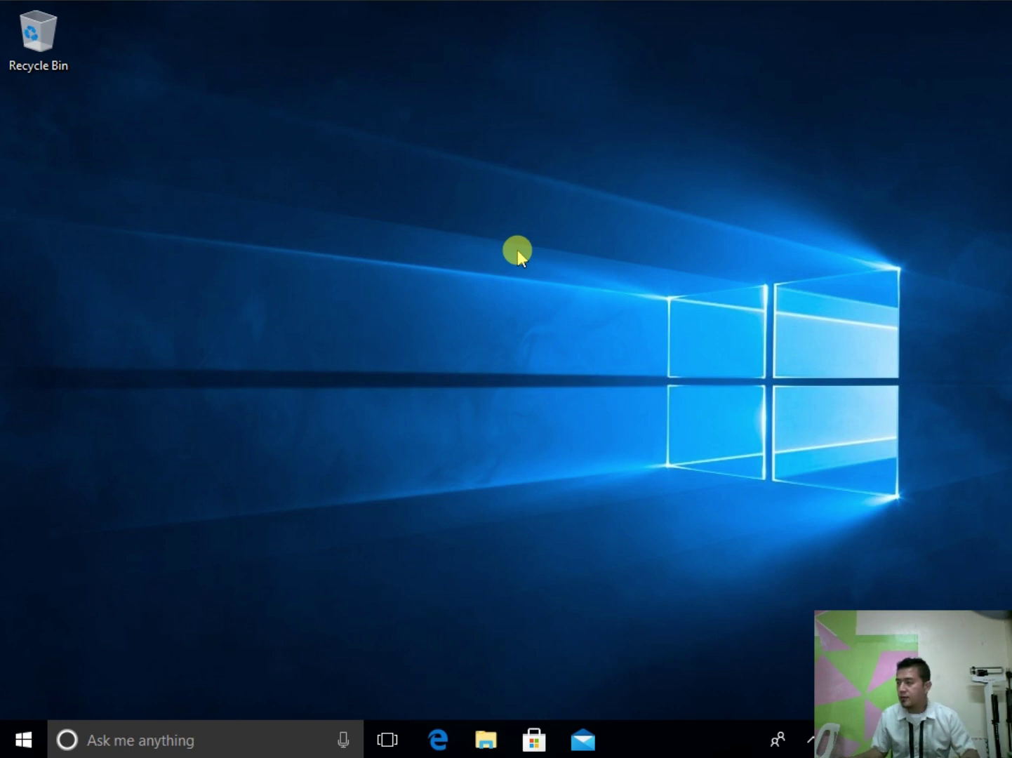
Step: Enable the Computer, User's Files, Network and Control Panel desktop icons, then close Settings
right_click(491, 195)
left_click(573, 384)
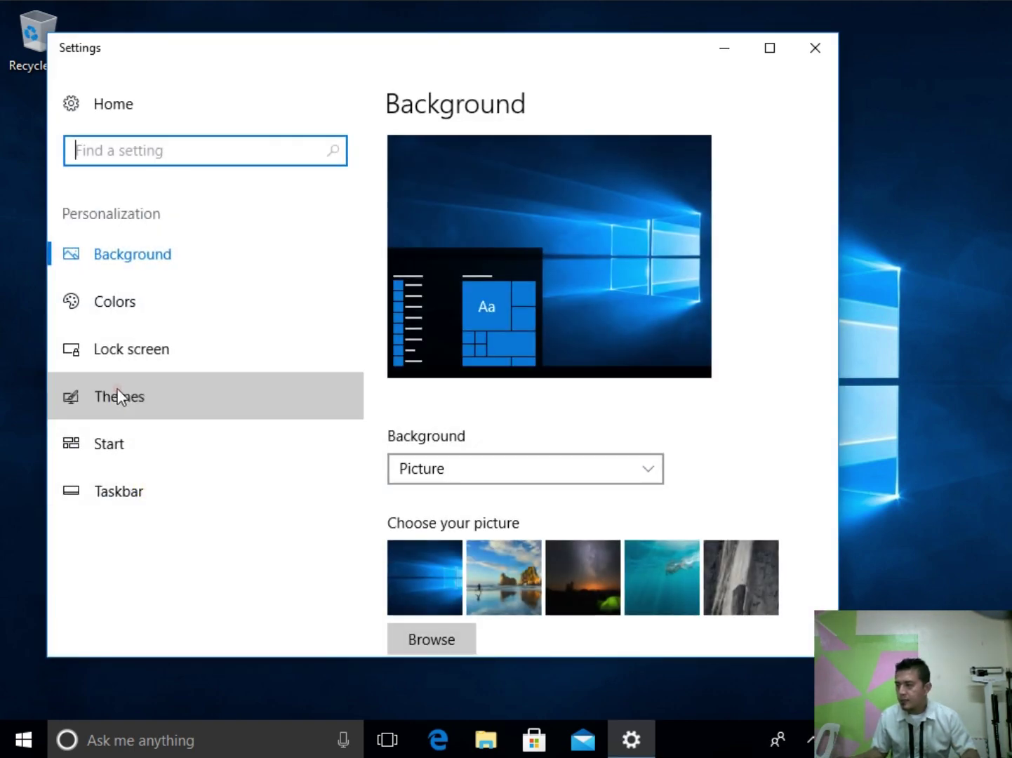
left_click(119, 396)
scroll(466, 407, "down", 10)
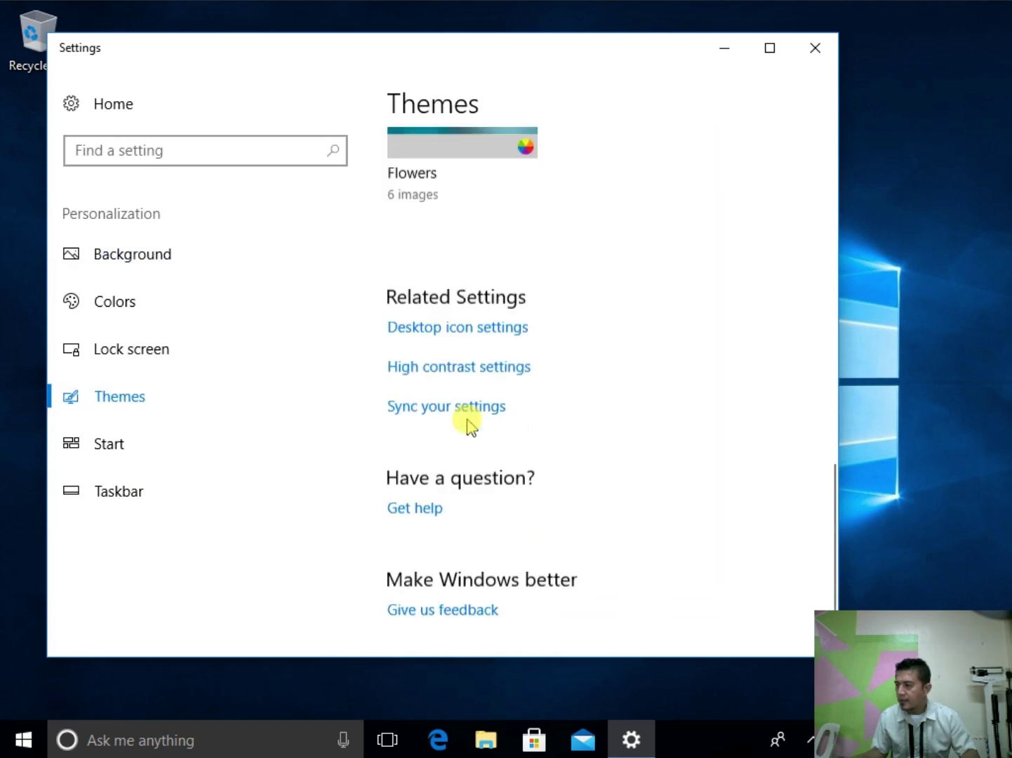
left_click(469, 295)
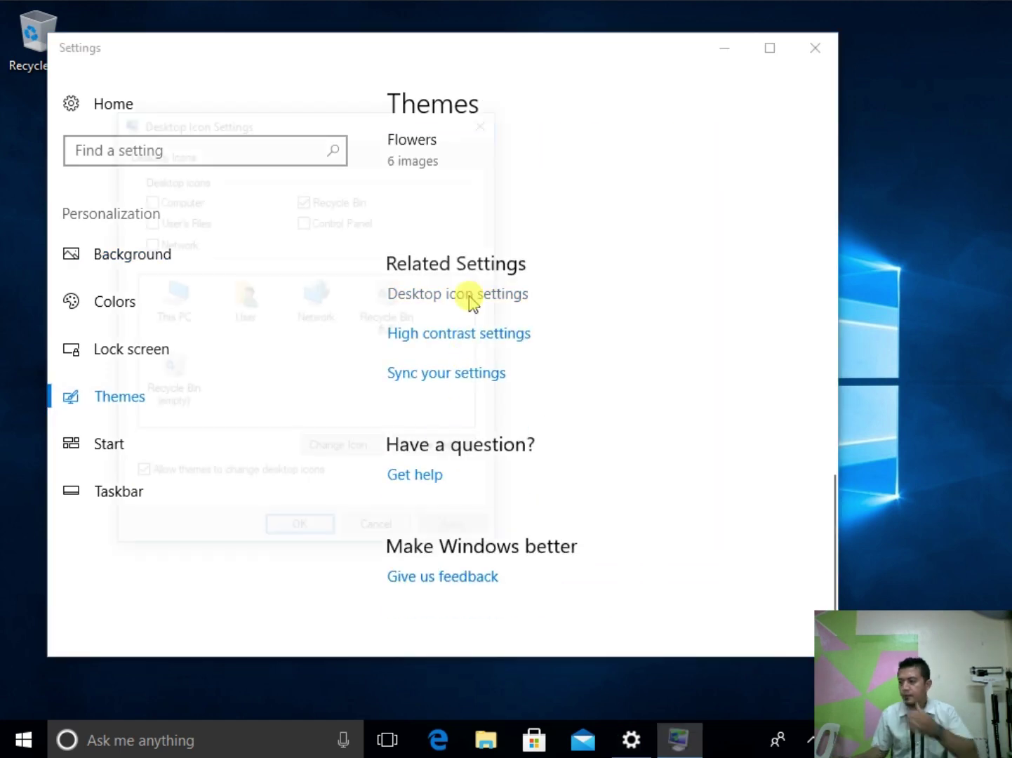
left_click(147, 198)
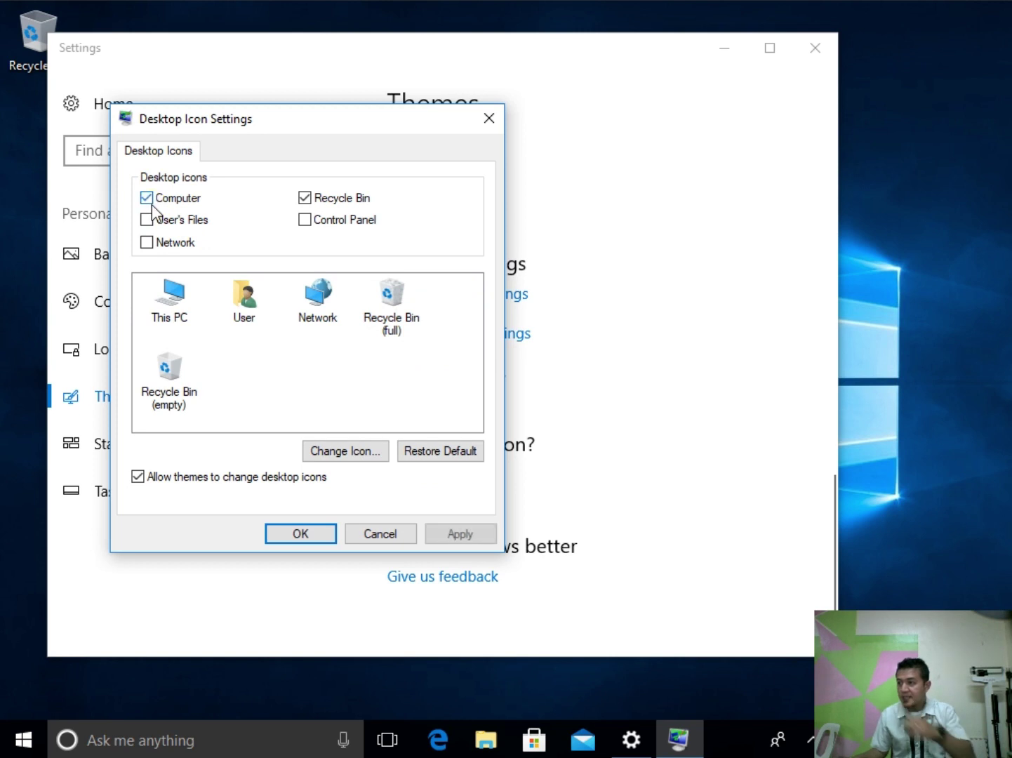
left_click(147, 220)
left_click(147, 243)
left_click(304, 220)
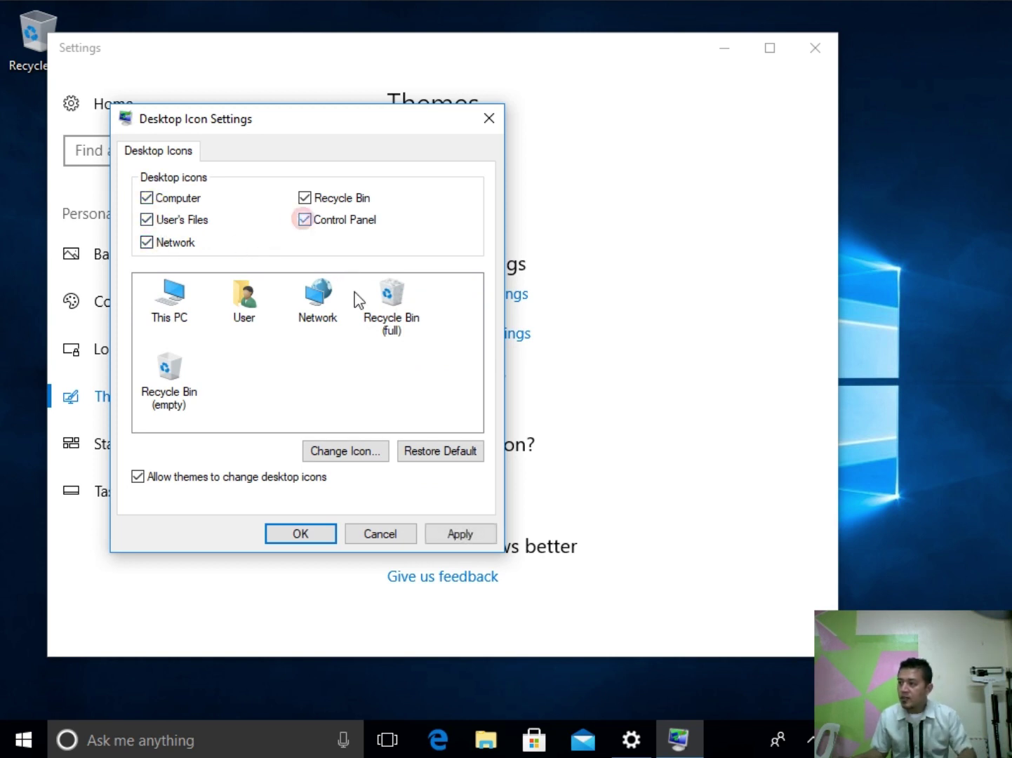
left_click(453, 534)
left_click(273, 534)
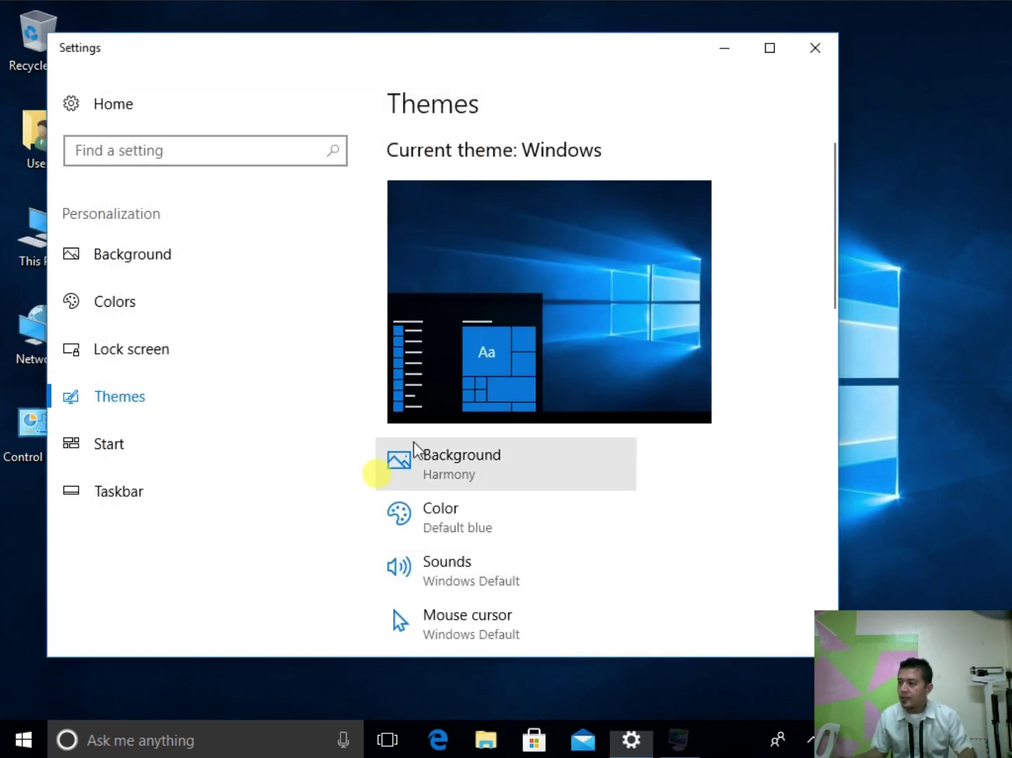
left_click(815, 49)
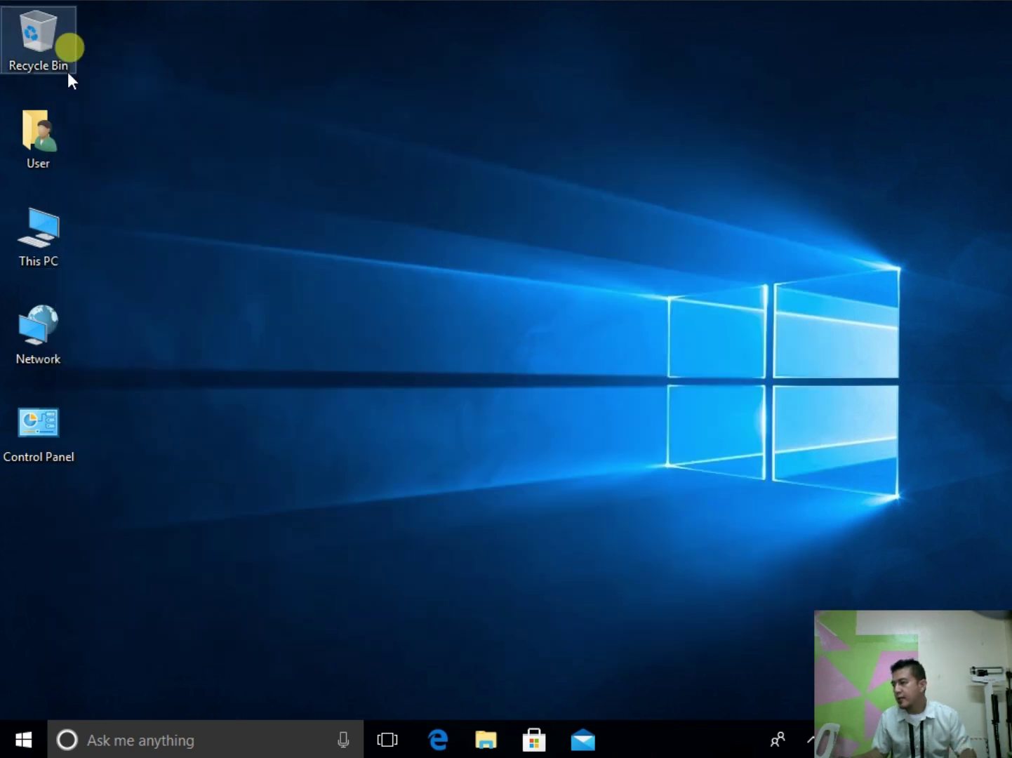
Step: From This PC's system properties, change membership to the computersystem.com domain
right_click(49, 214)
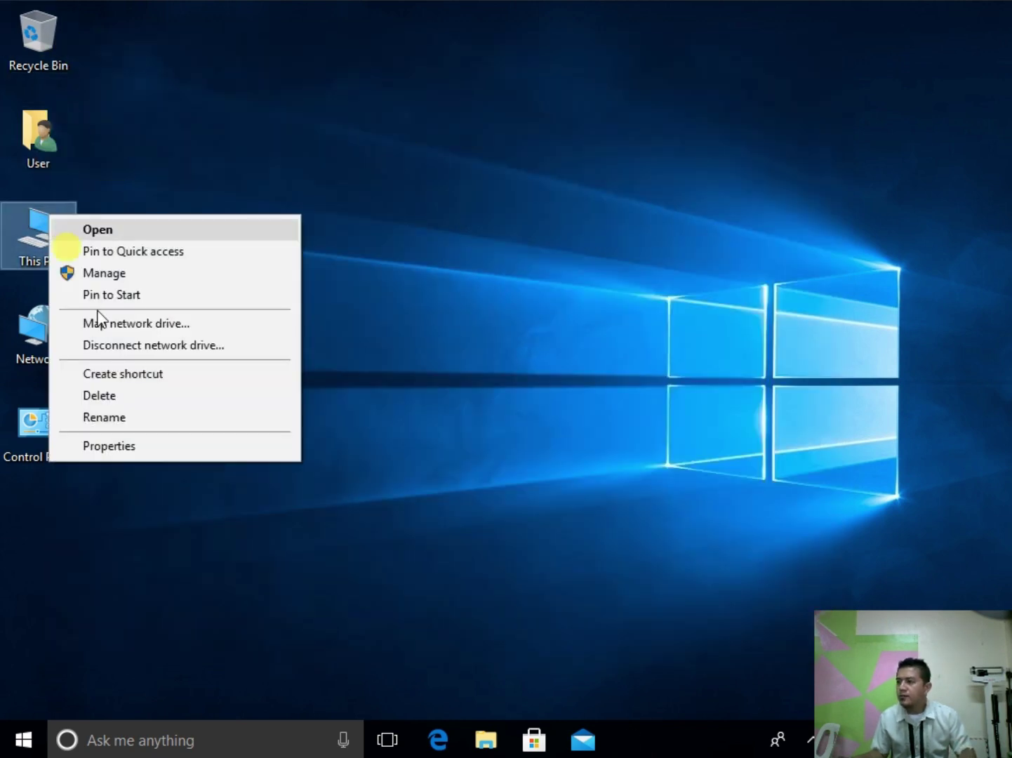
left_click(136, 447)
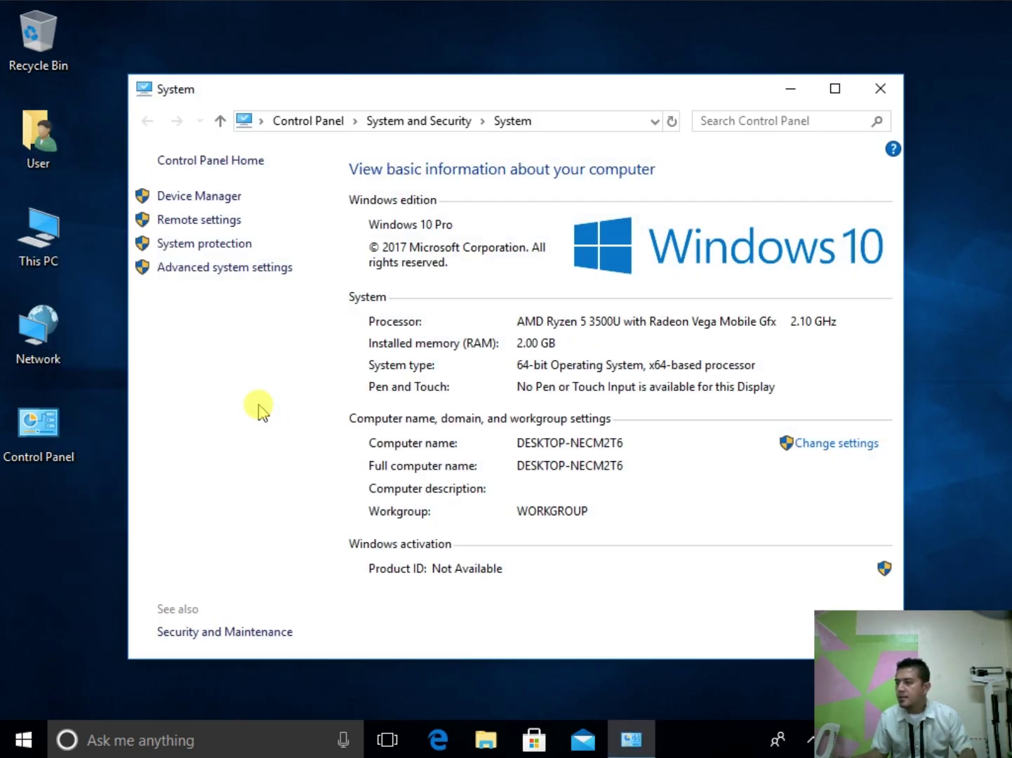
left_click(834, 443)
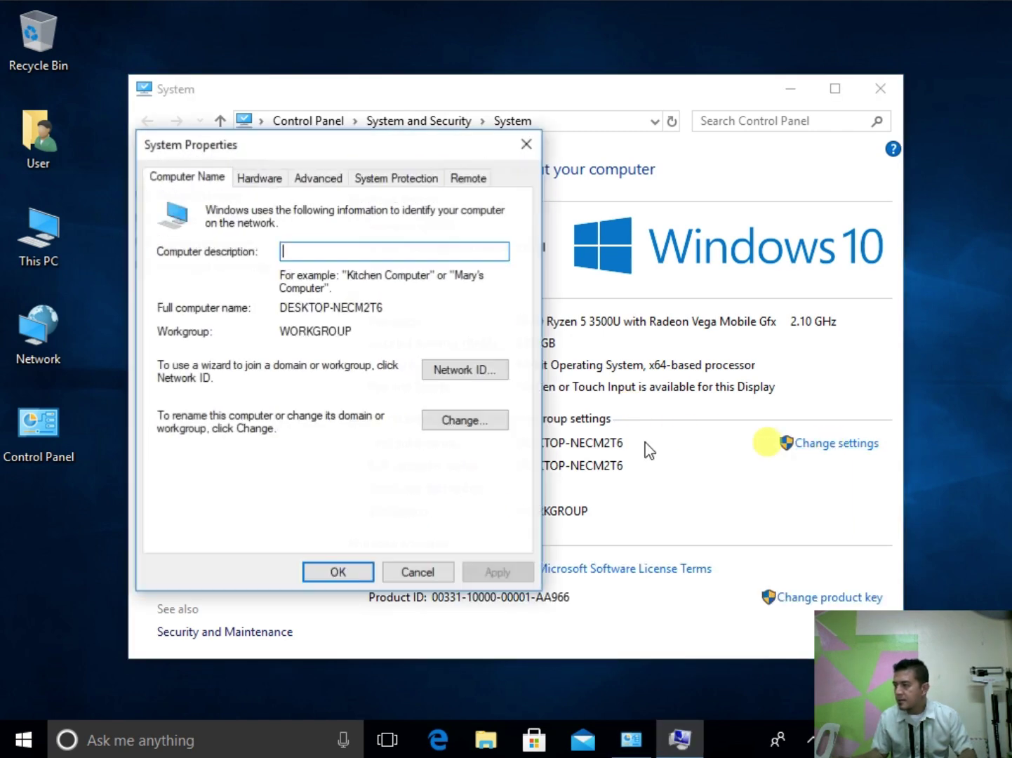
left_click(459, 420)
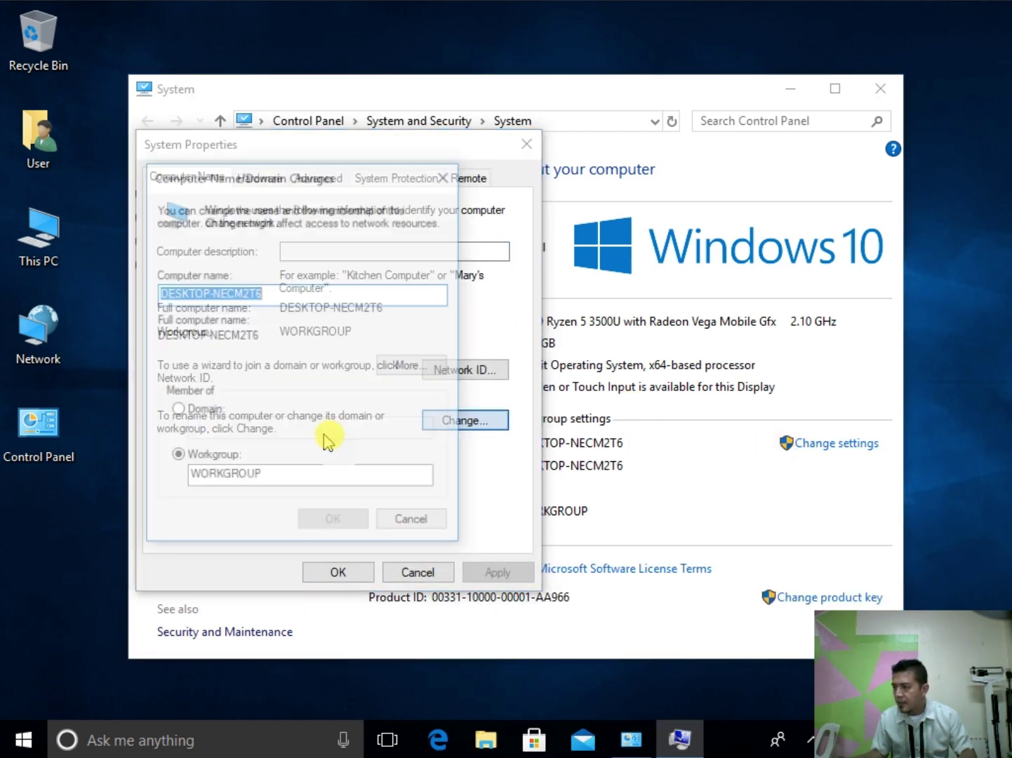
left_click(178, 412)
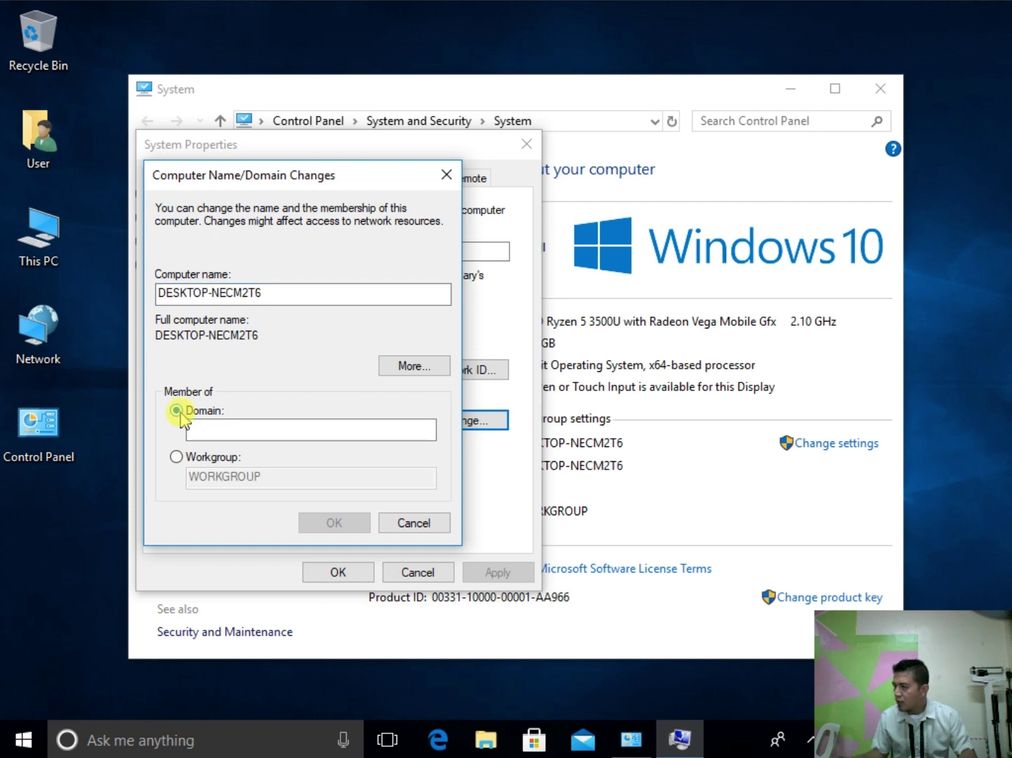
left_click(198, 429)
type("c")
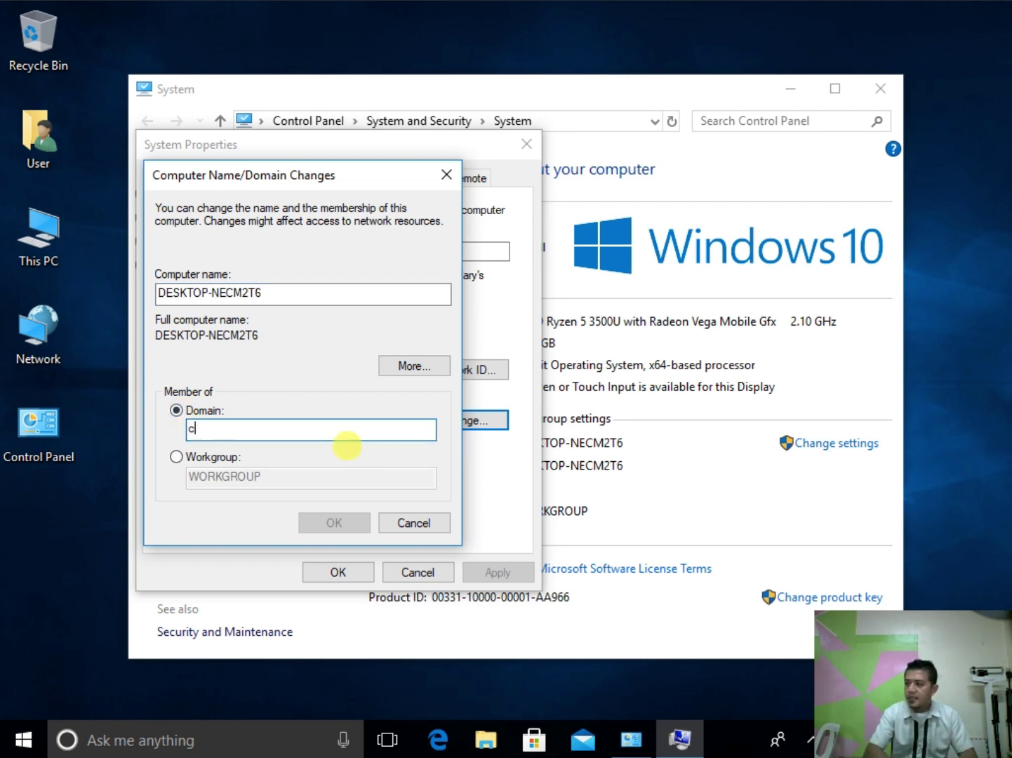
type("omputersystem.com")
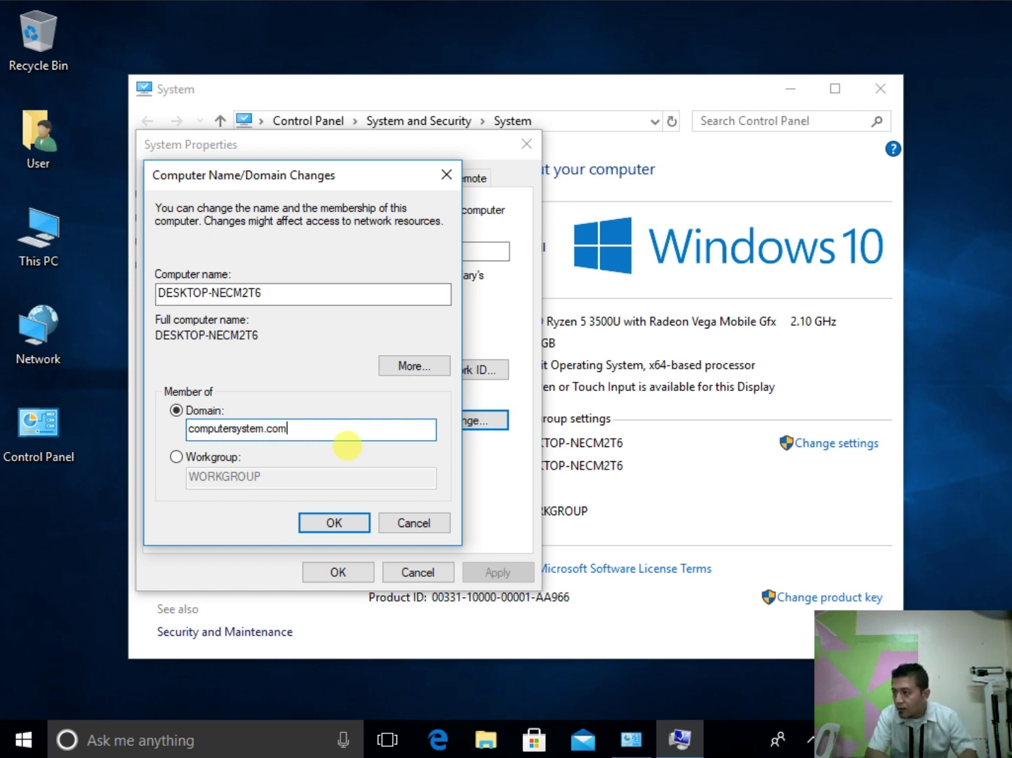
key("Return")
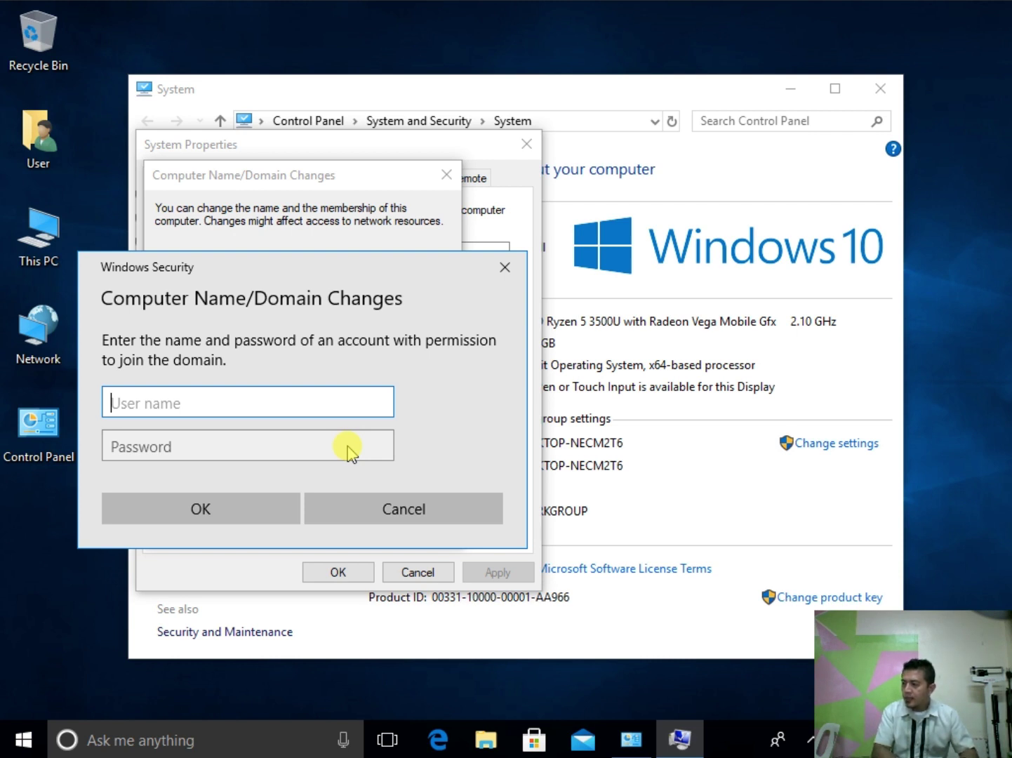
Step: Authorize the domain join with the Administrator account and password, acknowledge the welcome and restart notices
type("Admini")
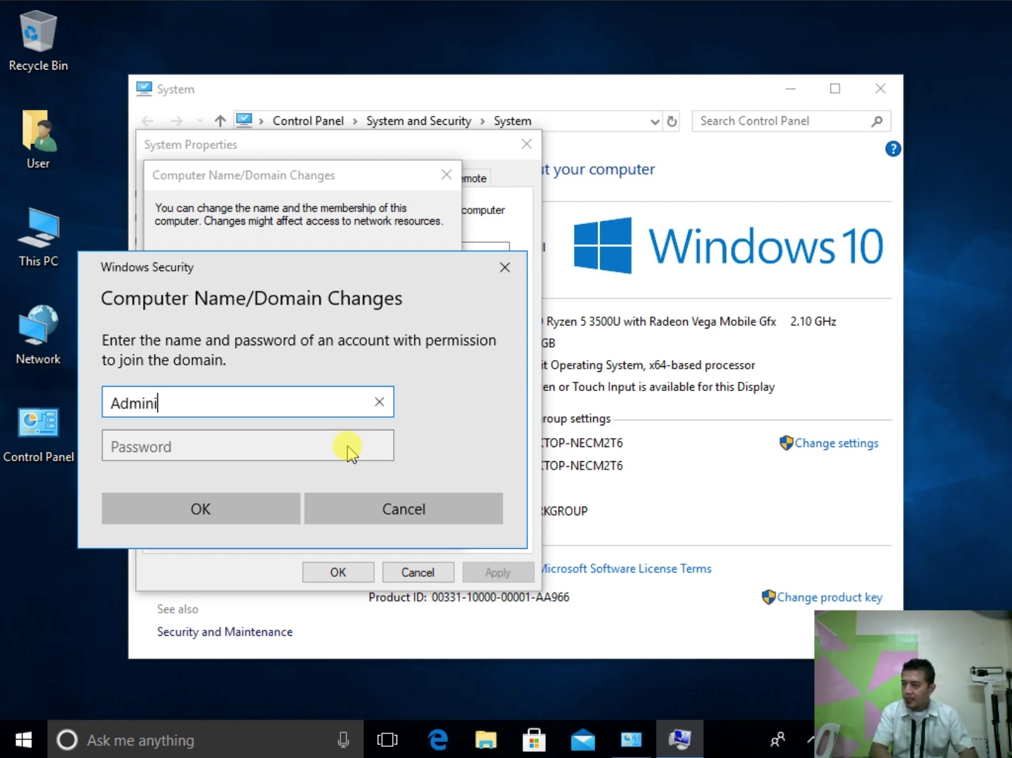
type("strator")
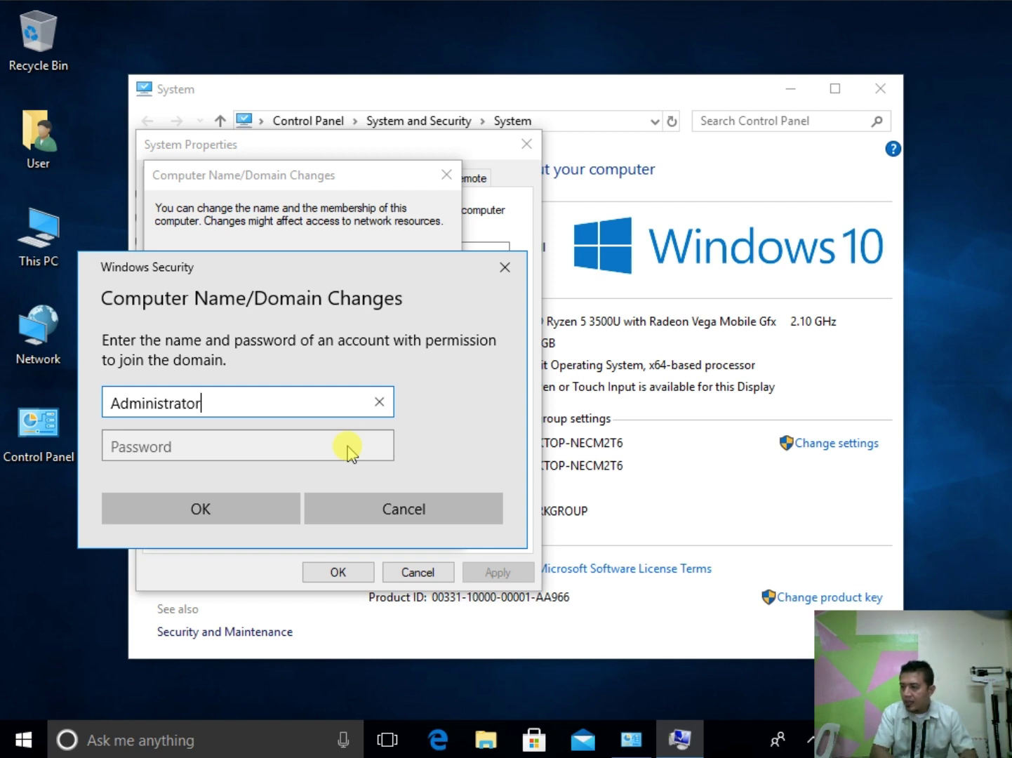
left_click(348, 449)
type("*****")
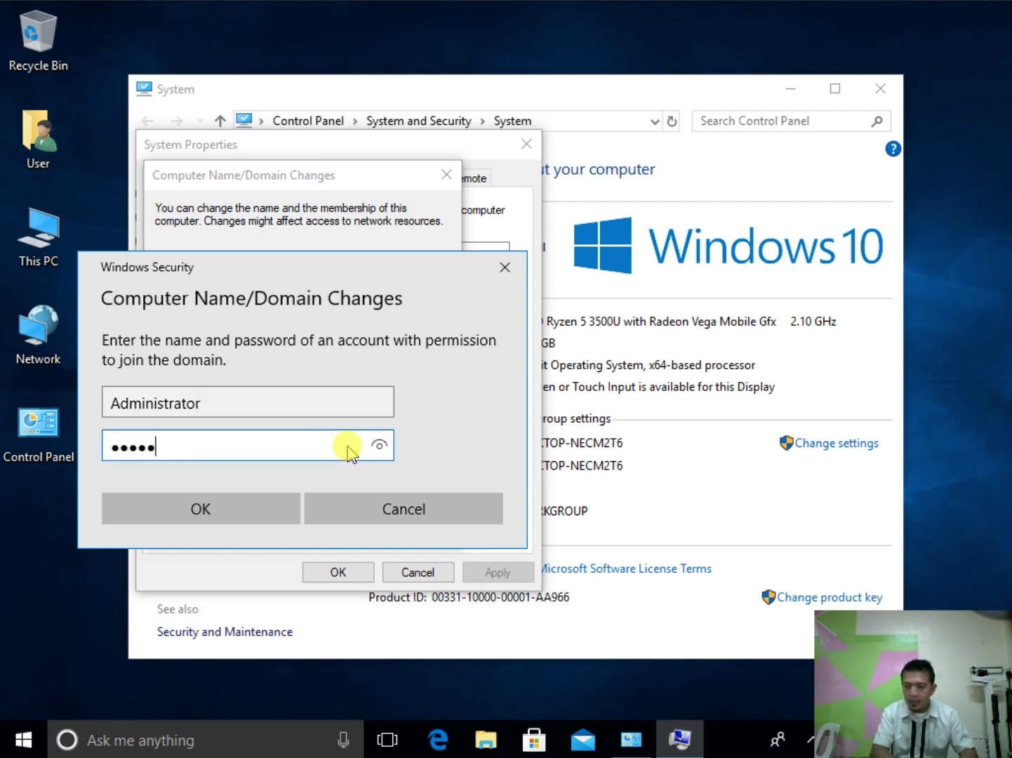
type("***")
key("Return")
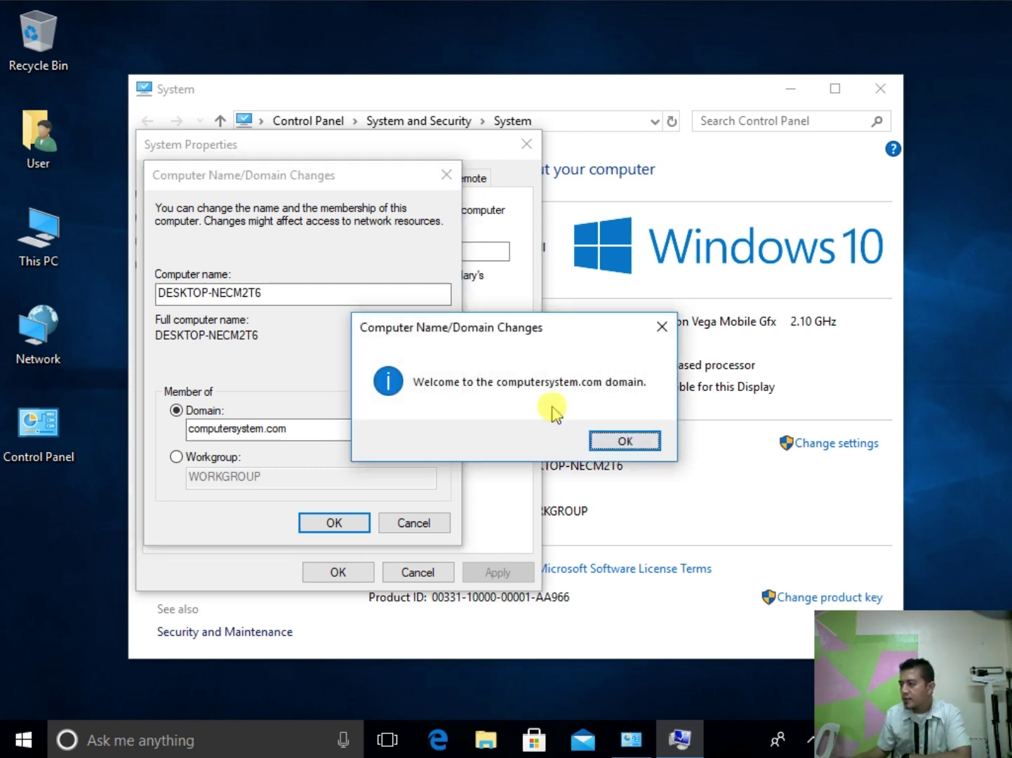
left_click(625, 442)
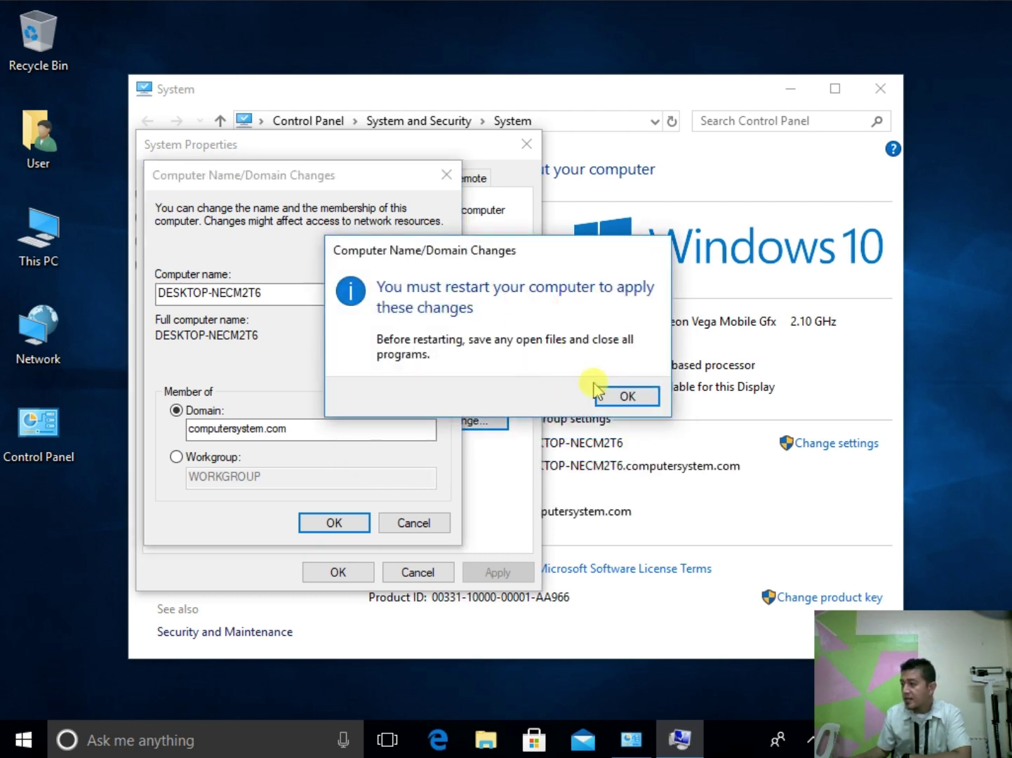
left_click(628, 397)
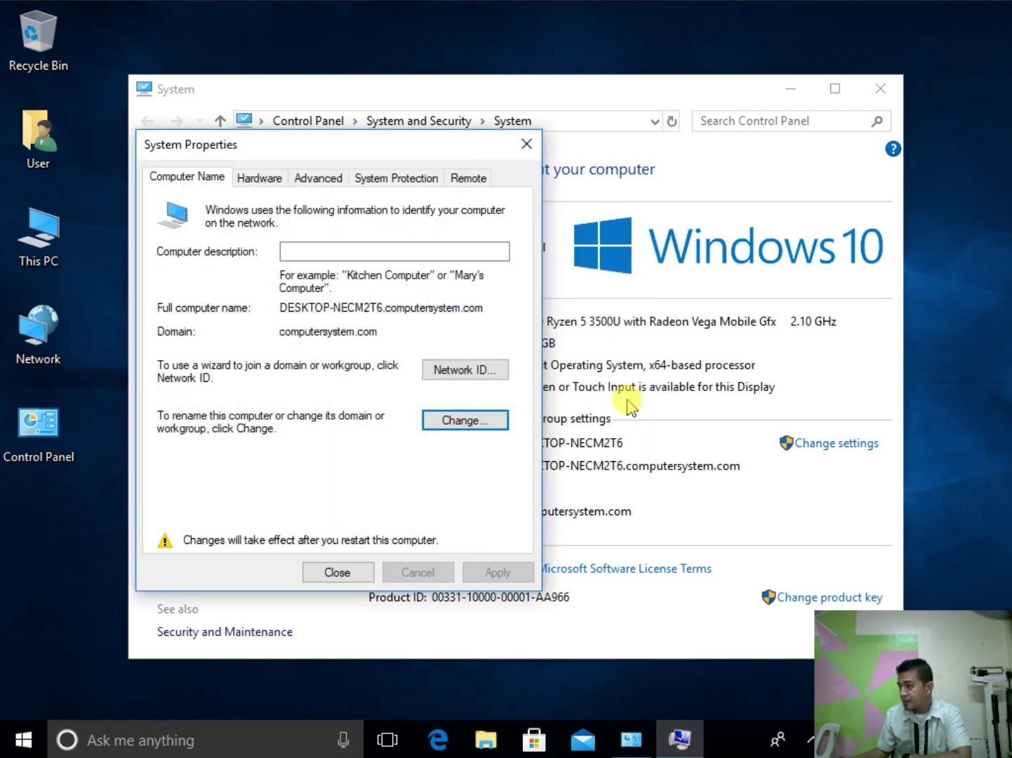
left_click(355, 572)
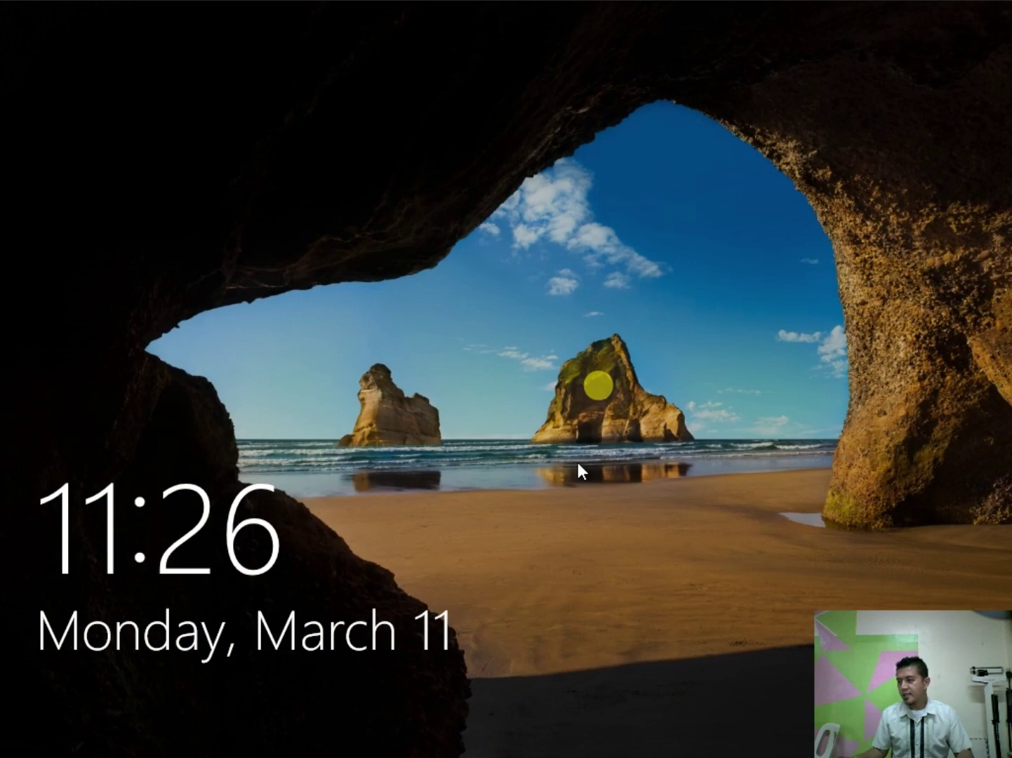
Step: Sign in as Other user with the domain user's name and password
left_click(578, 462)
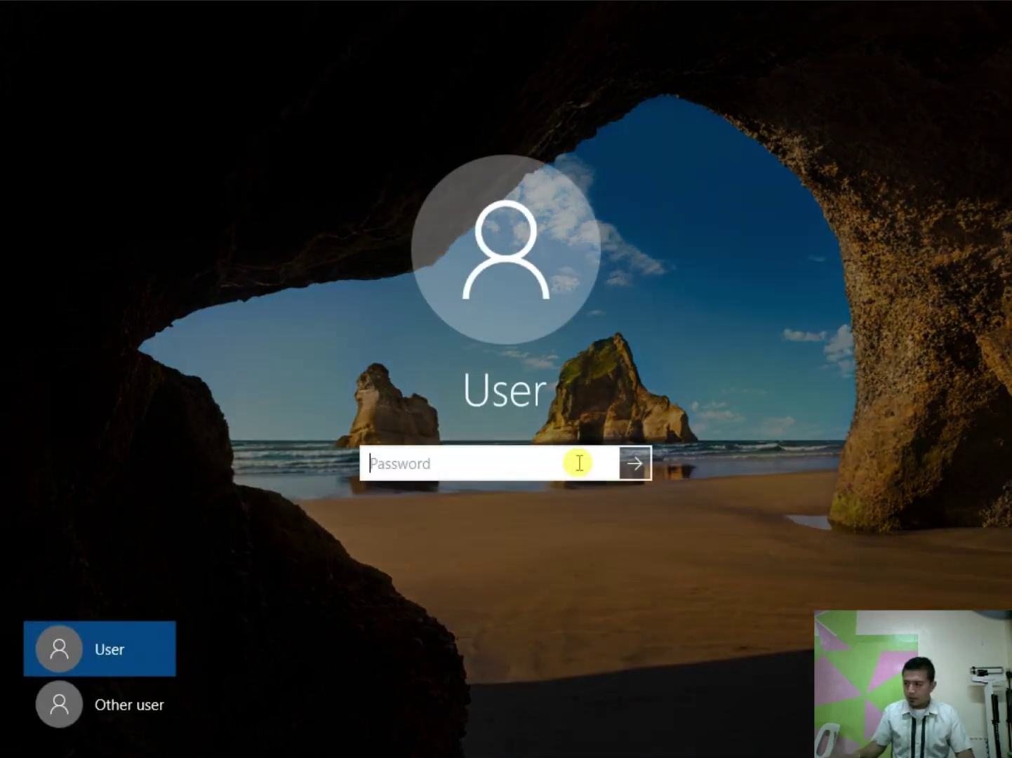
left_click(127, 707)
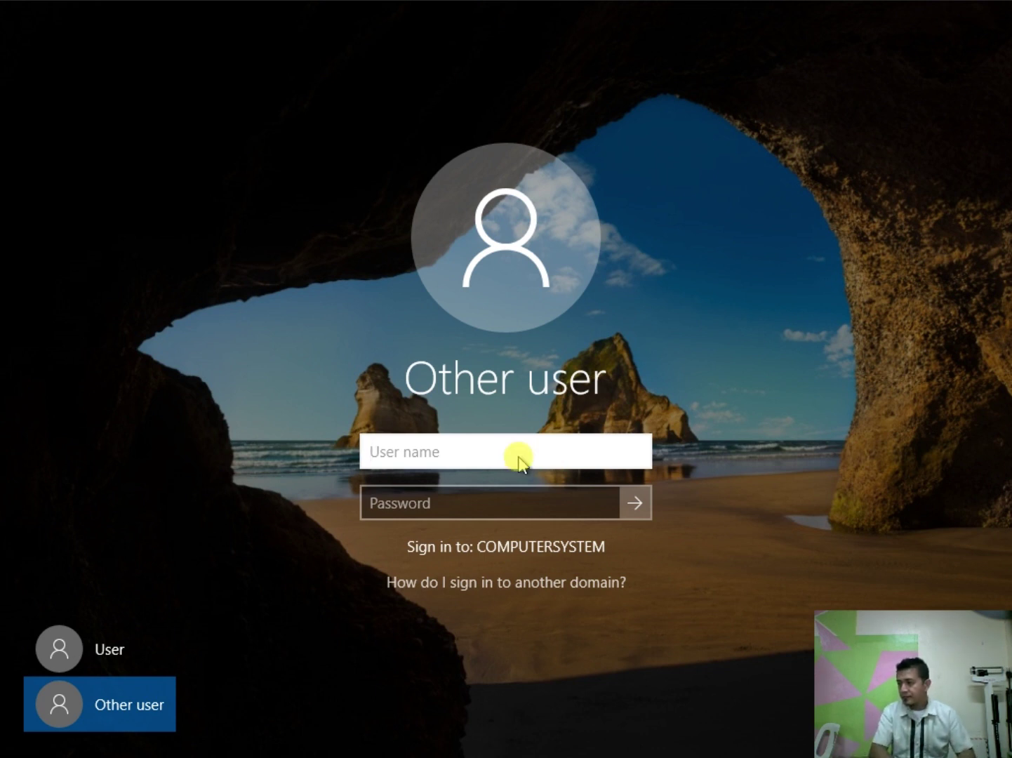
type("mann")
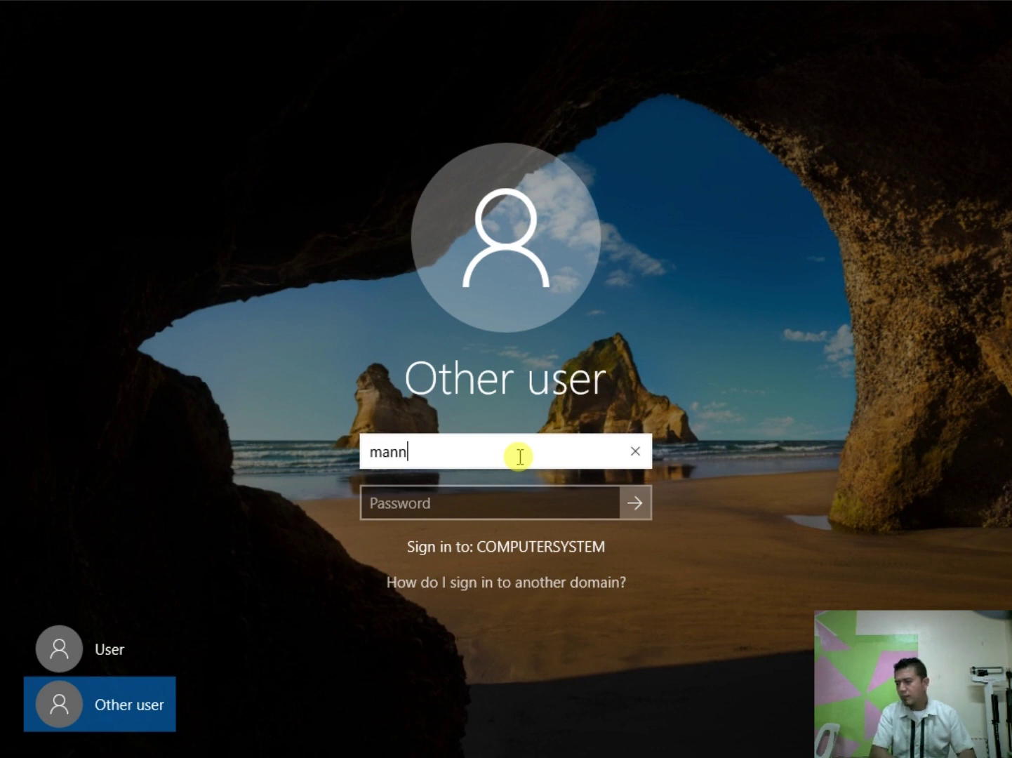
key("BackSpace")
key("BackSpace")
key("BackSpace")
key("BackSpace")
type("juan")
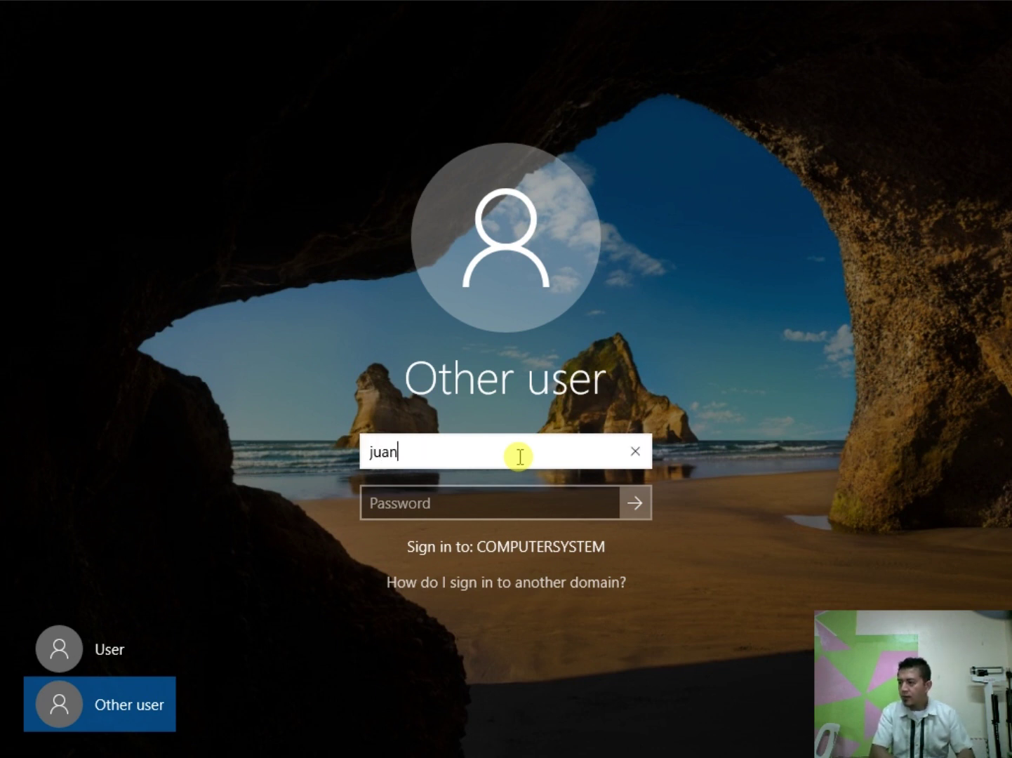
key("Tab")
type("•")
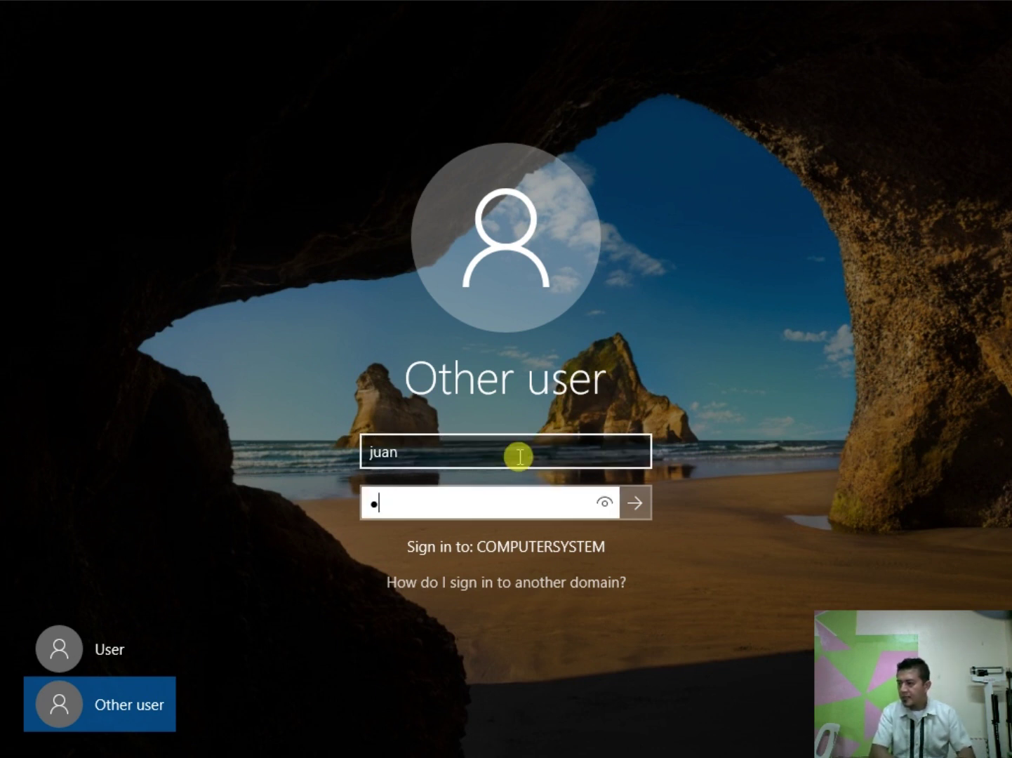
key("Return")
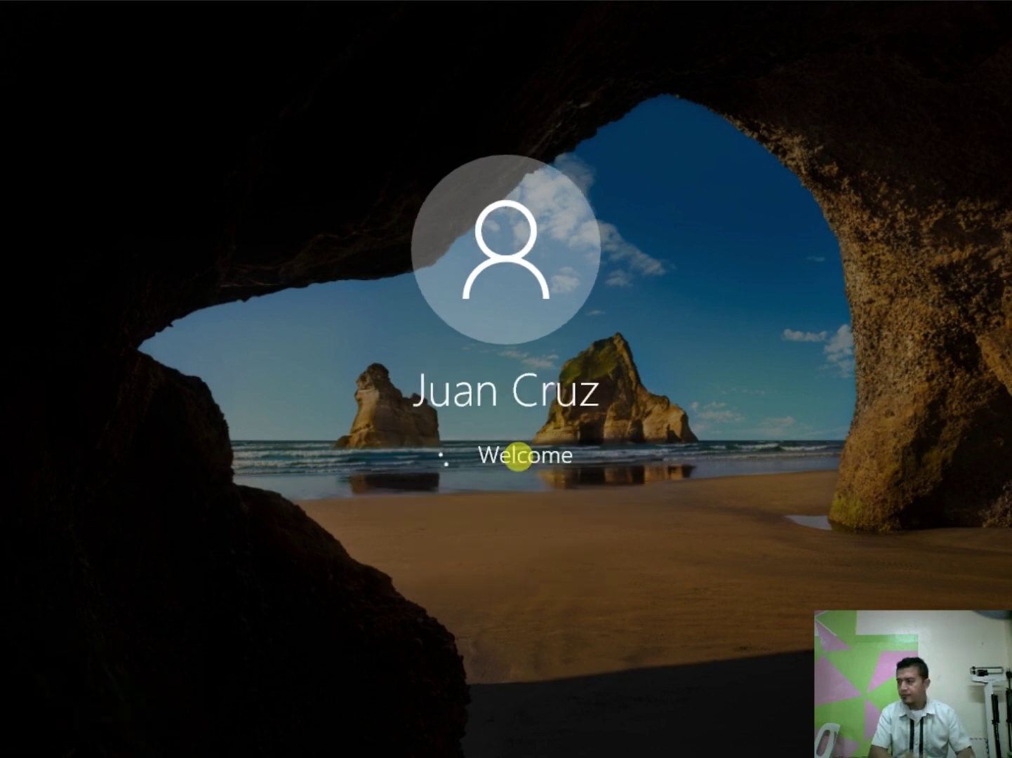
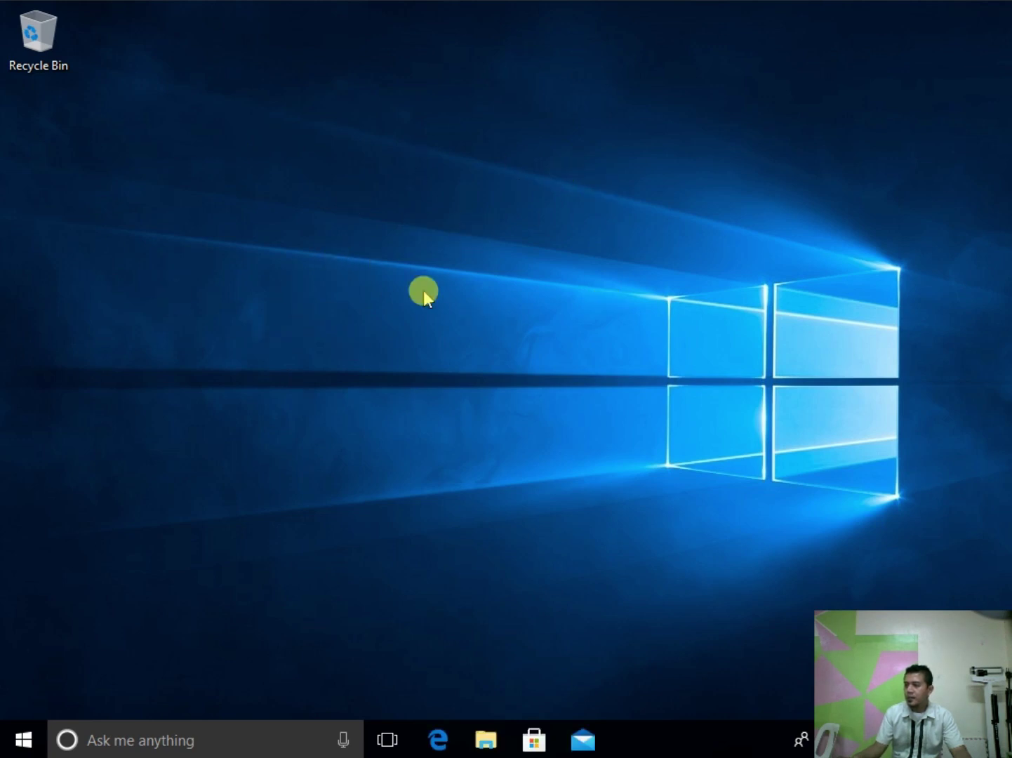
Step: Create a new folder named SAMPLE FOLDER on the Windows 10 client desktop
left_click(25, 743)
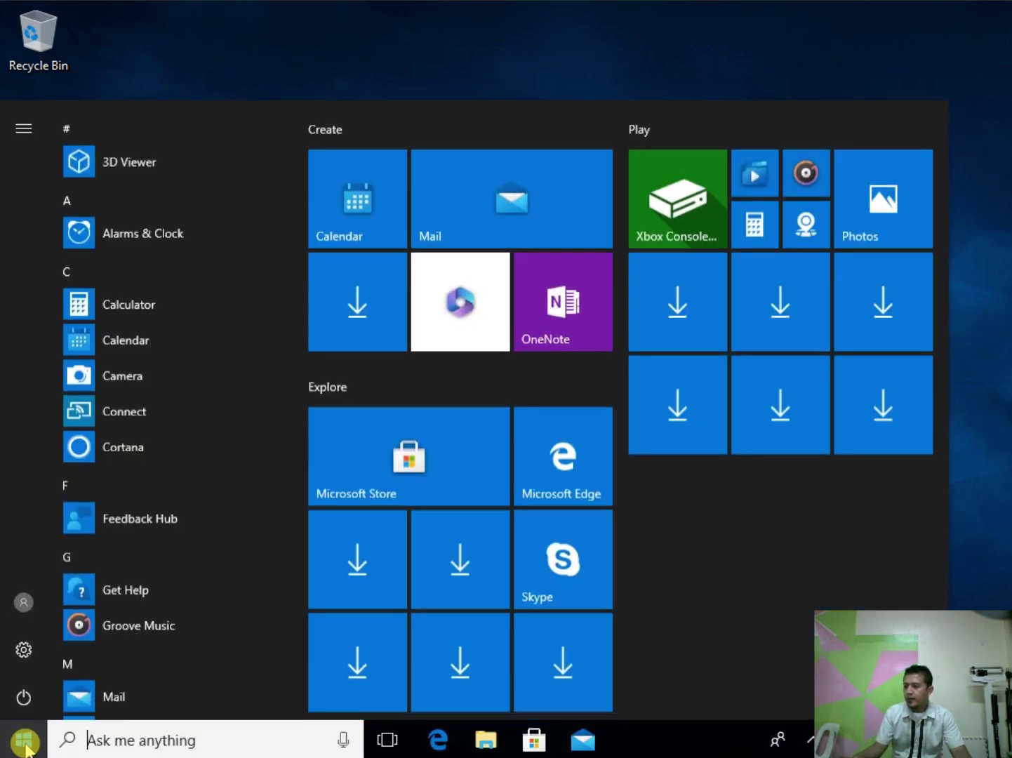
left_click(28, 742)
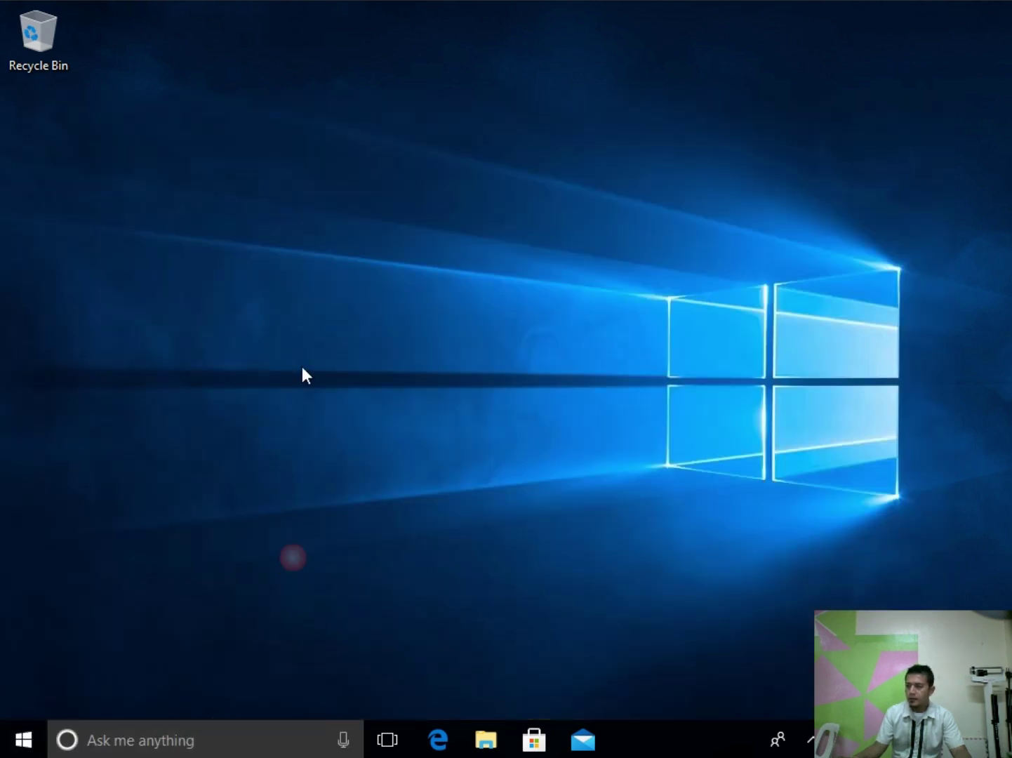
right_click(325, 238)
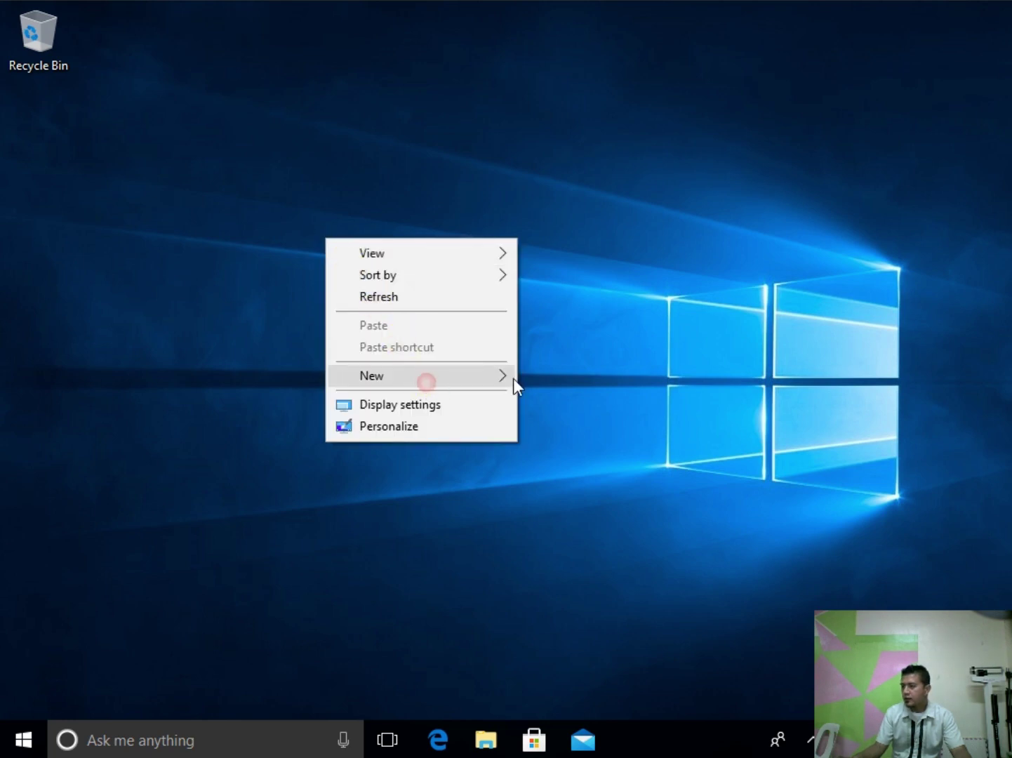
left_click(480, 379)
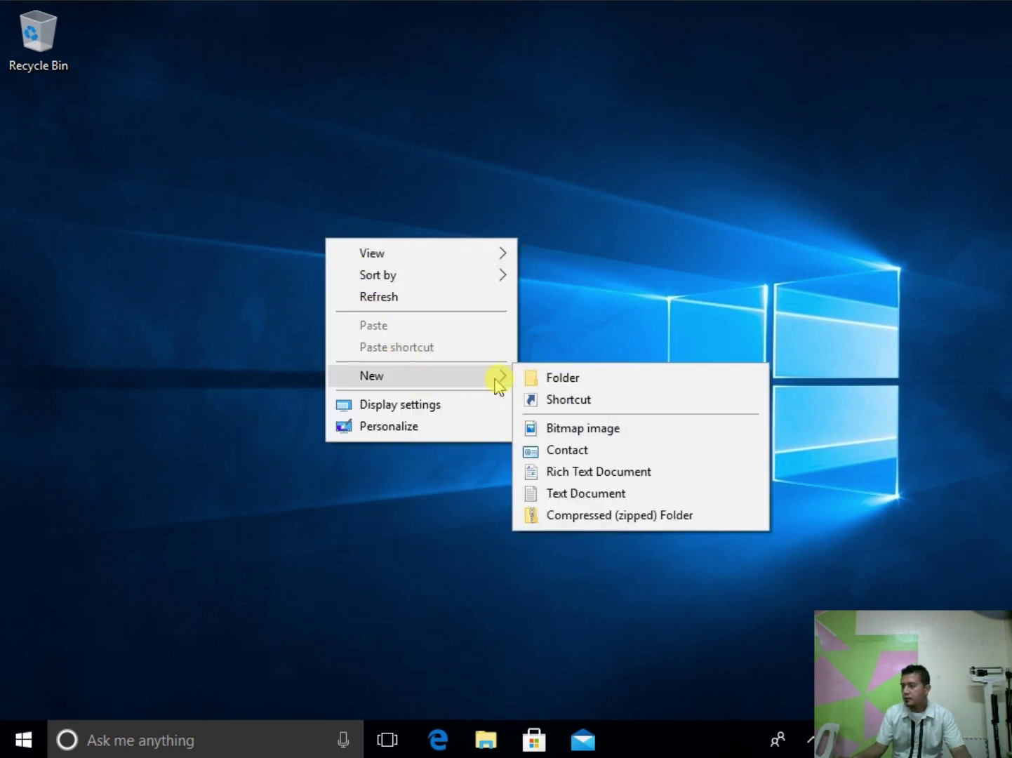
left_click(579, 378)
type("SA")
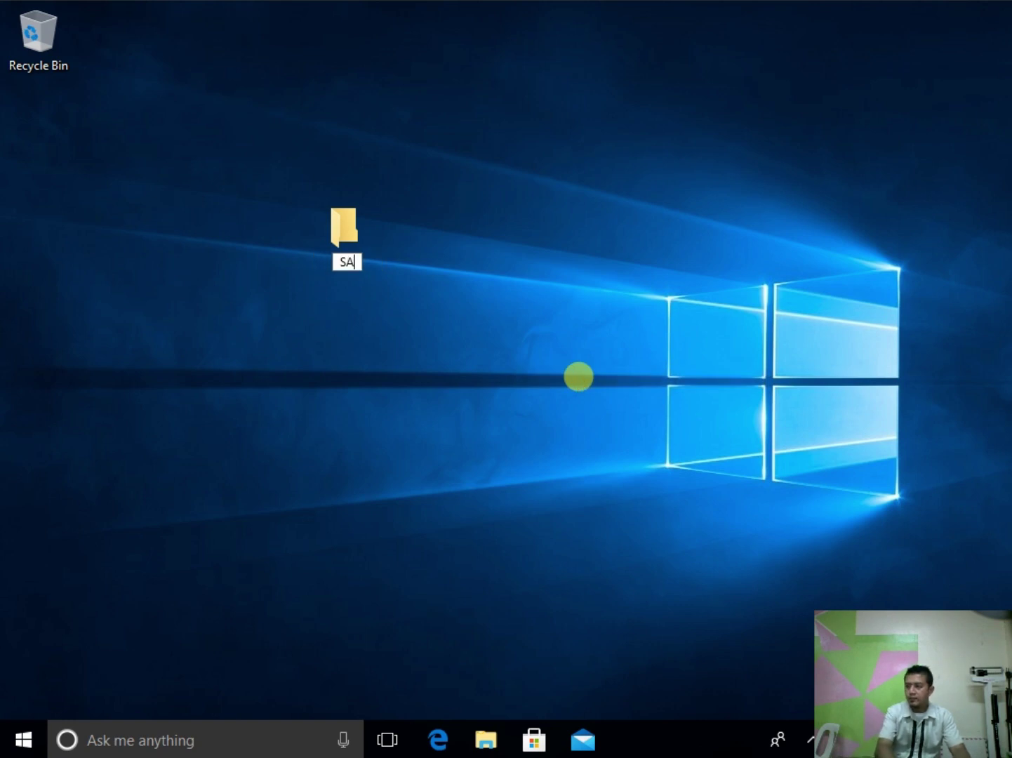
type("MPLE FOLDER")
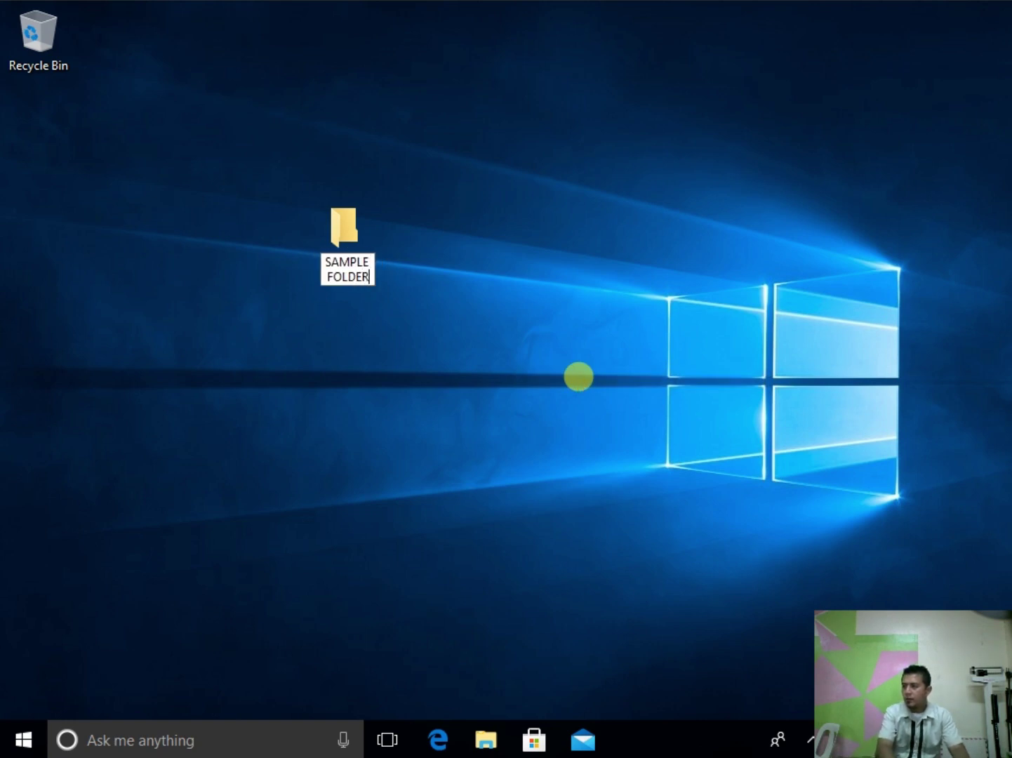
key("Return")
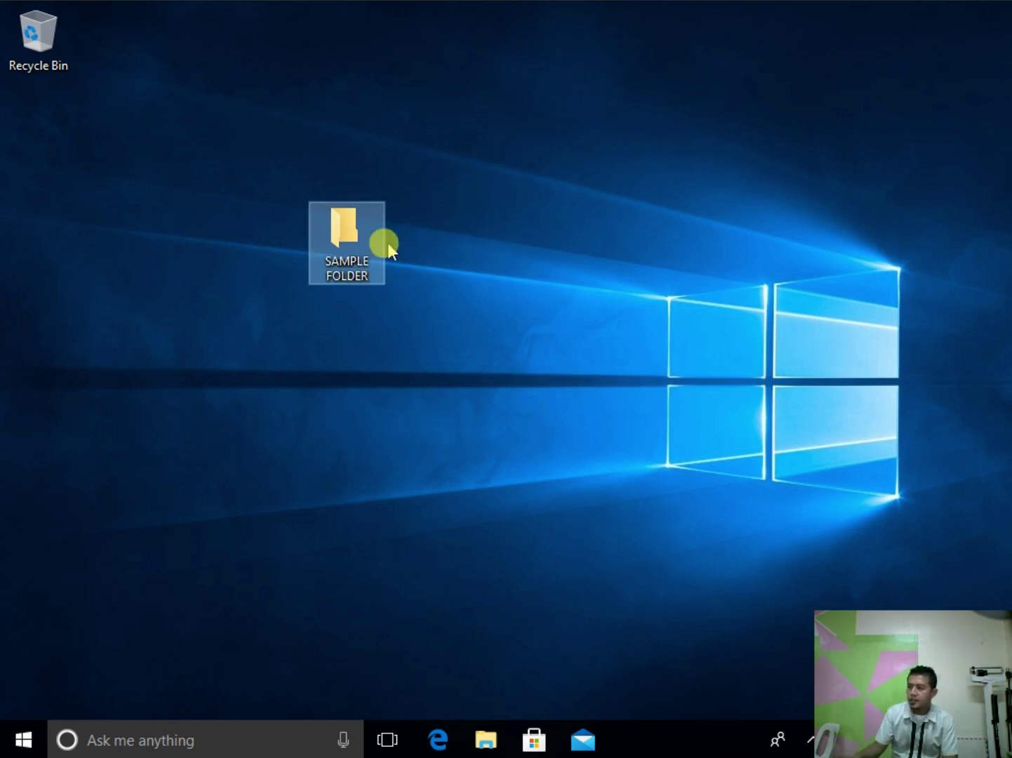
Step: Move SAMPLE FOLDER beside the Recycle Bin and refresh the desktop
left_click_drag(347, 221, 138, 49)
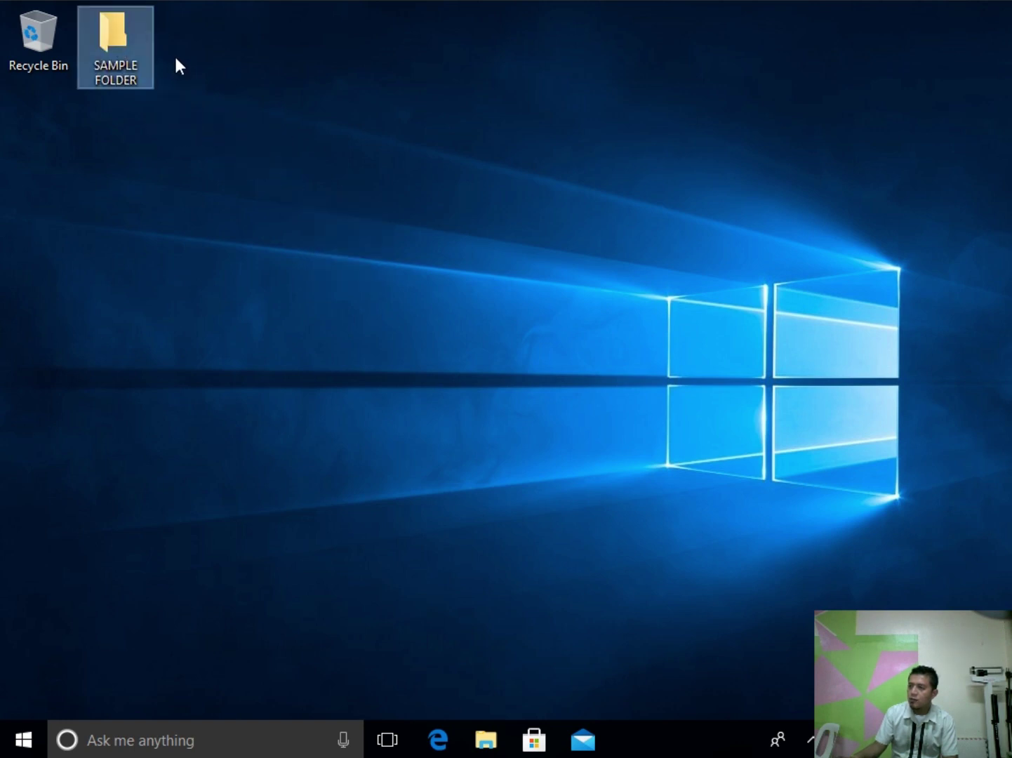
left_click(176, 59)
right_click(271, 113)
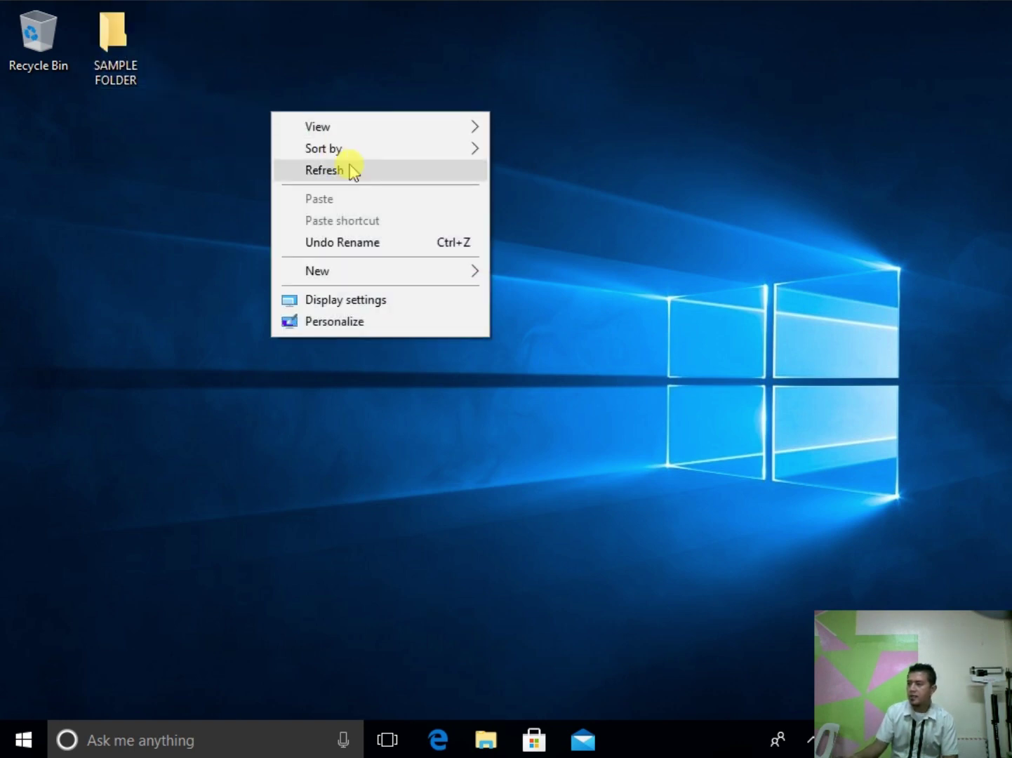
left_click(349, 169)
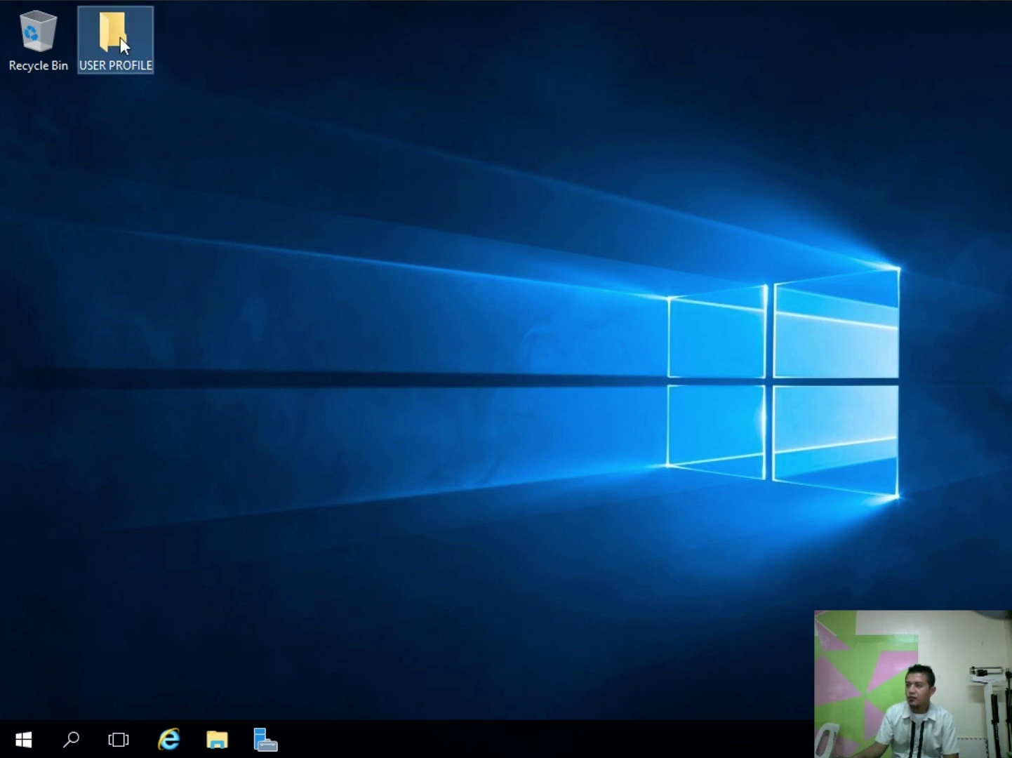
Step: On the server, browse USER PROFILE to the domain user's Desktop folder and highlight SAMPLE FOLDER
double_click(120, 37)
double_click(329, 212)
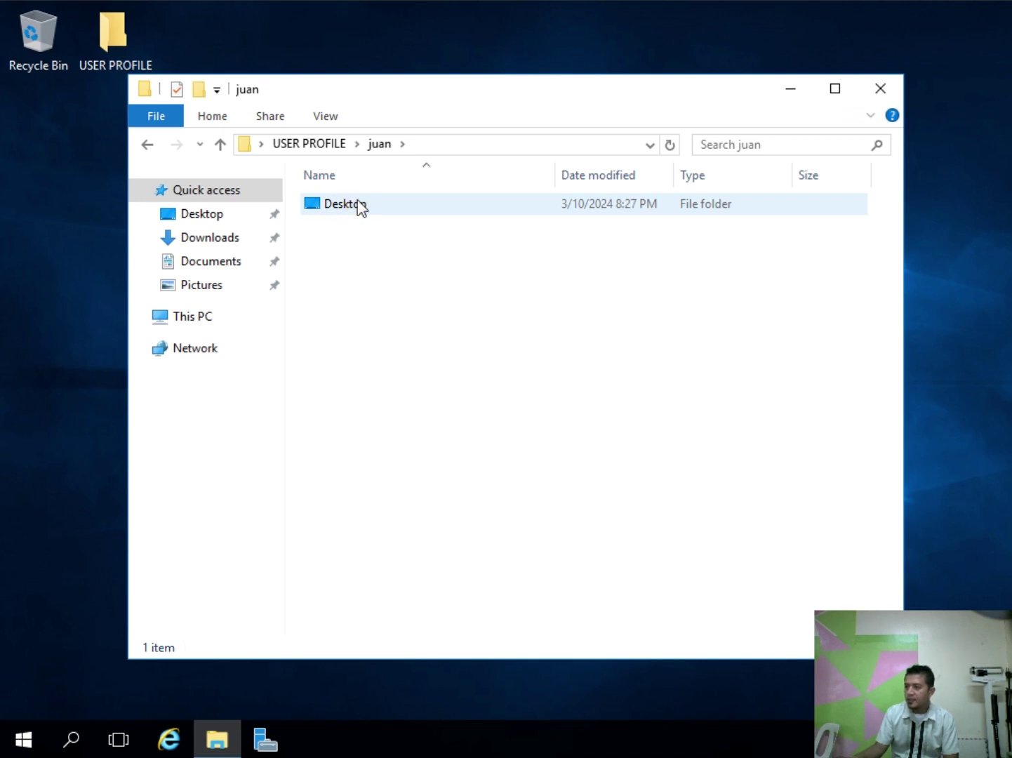
double_click(357, 205)
left_click(384, 205)
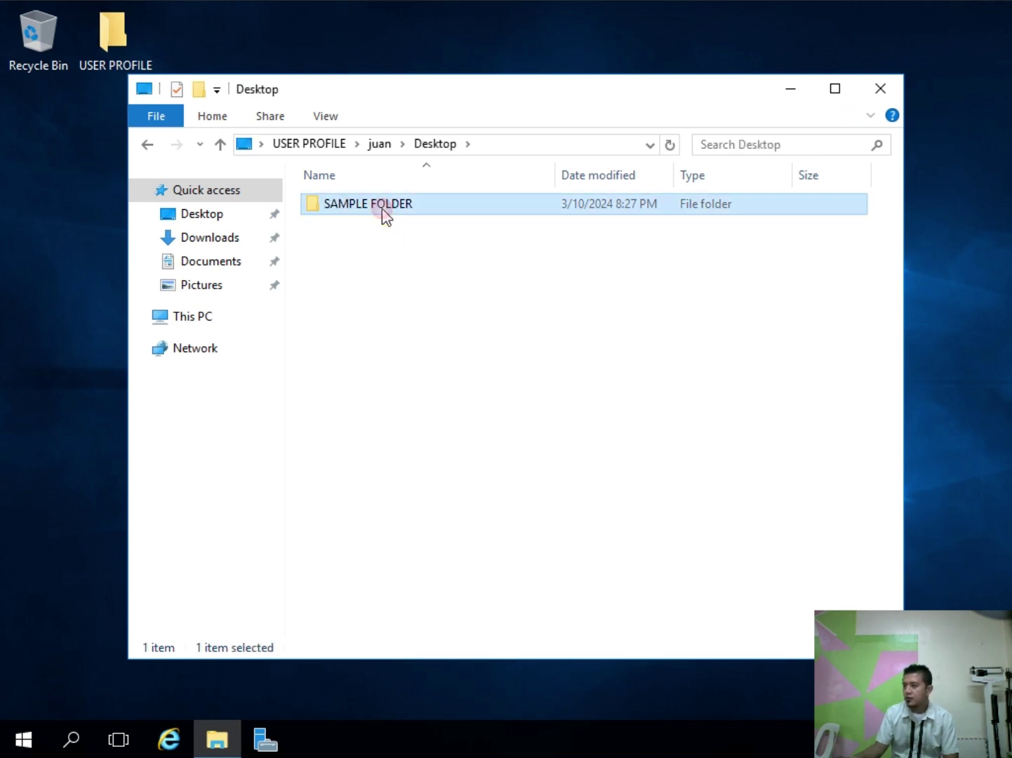
left_click(468, 351)
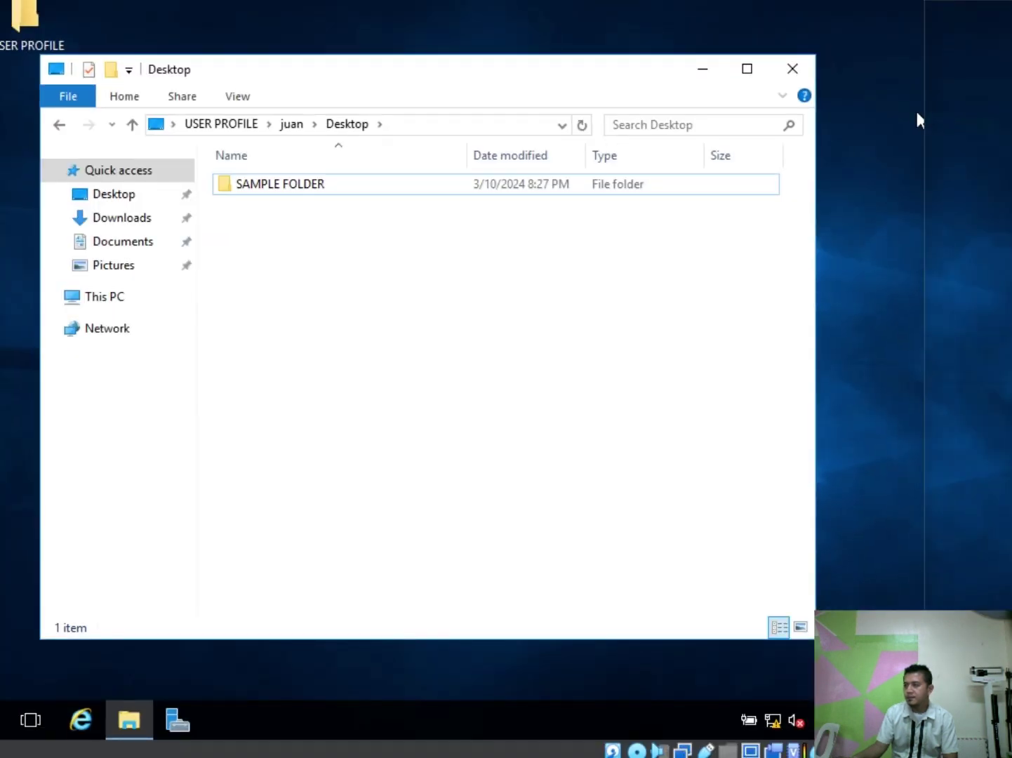
Step: Restore, move and resize the client and server VM windows so both fit on the host desktop
left_click_drag(324, 0, 708, 0)
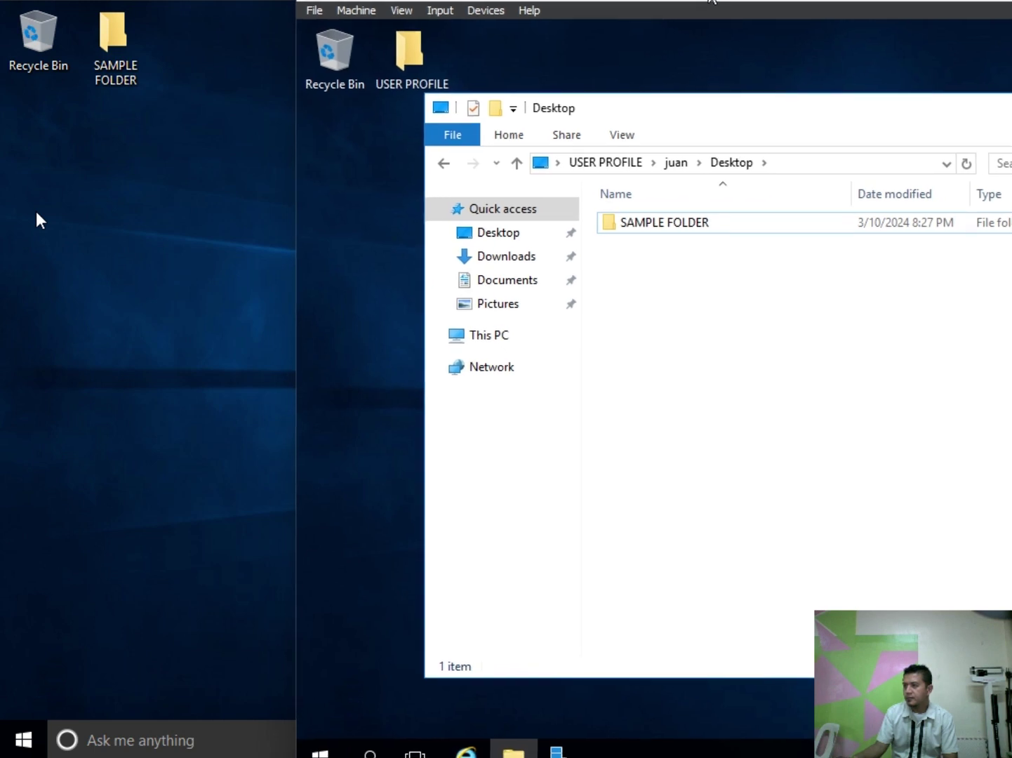
double_click(267, 0)
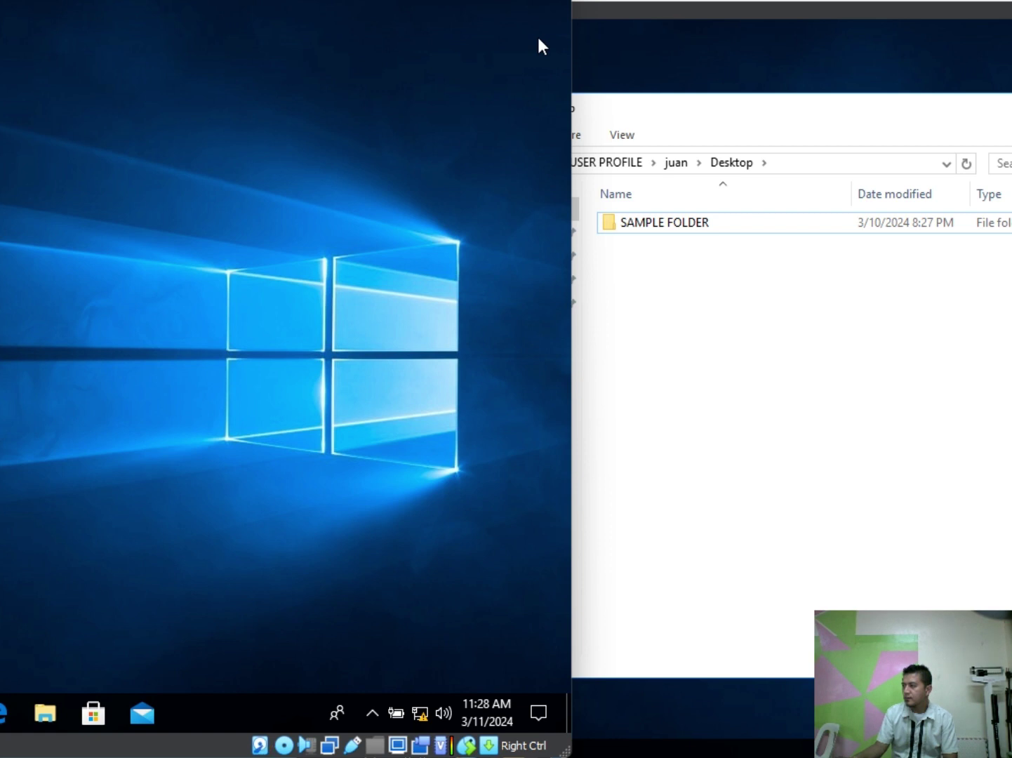
left_click(673, 1)
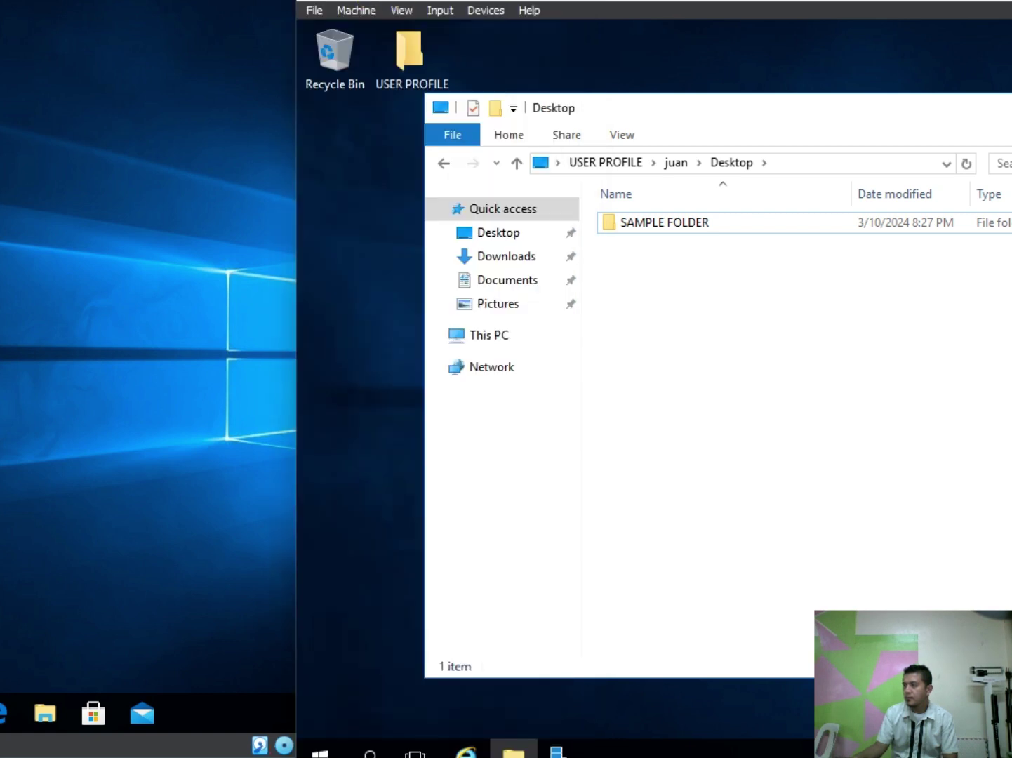
left_click_drag(435, 0, 553, 45)
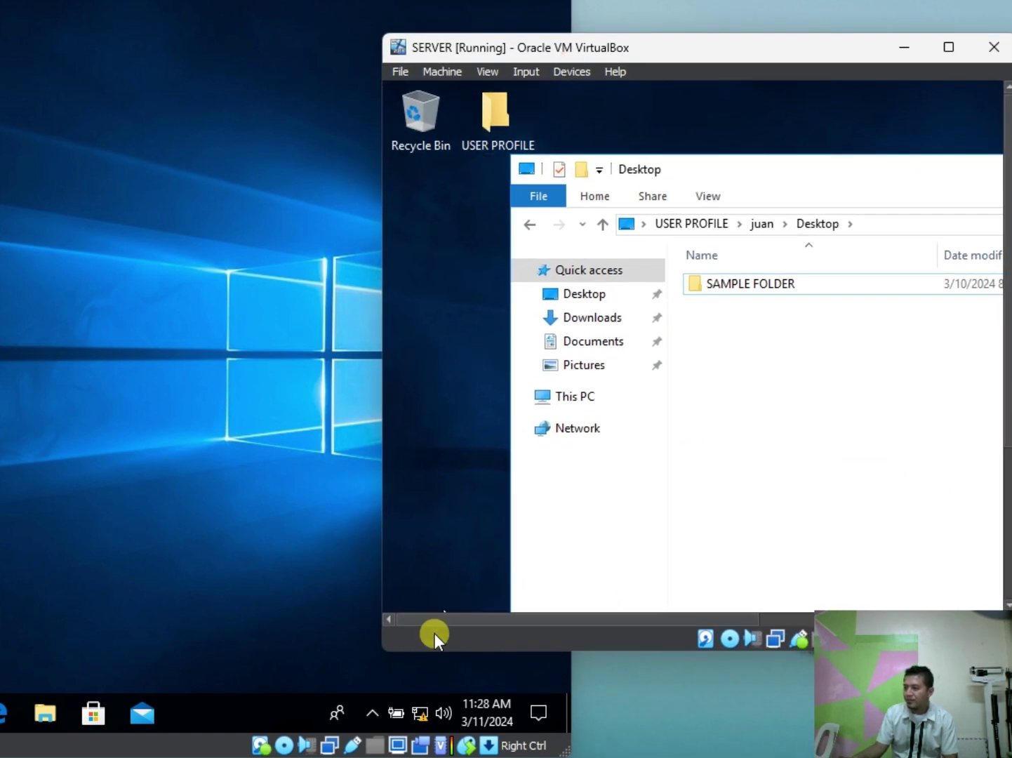
left_click_drag(388, 652, 483, 554)
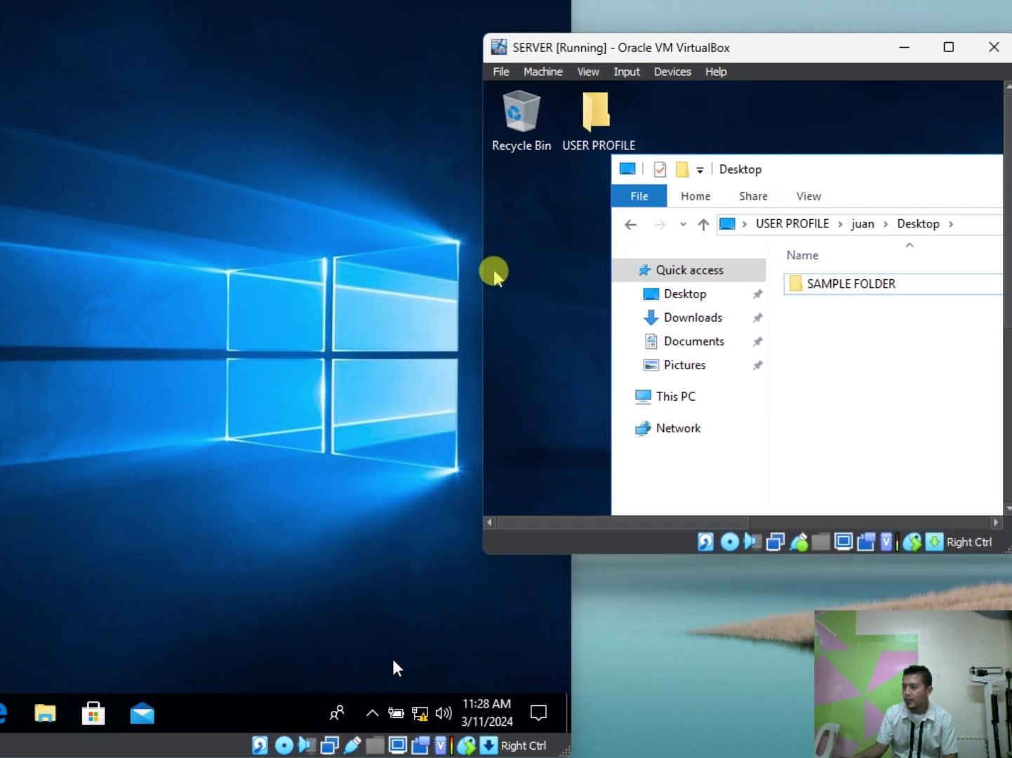
left_click_drag(482, 283, 433, 286)
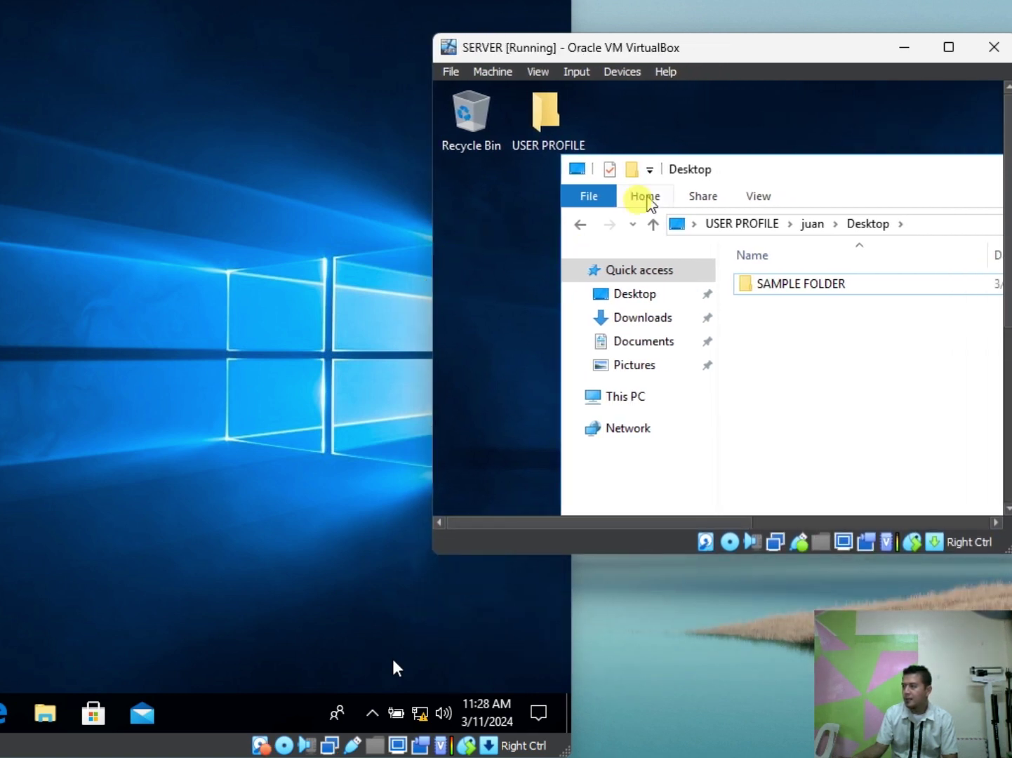
left_click(770, 132)
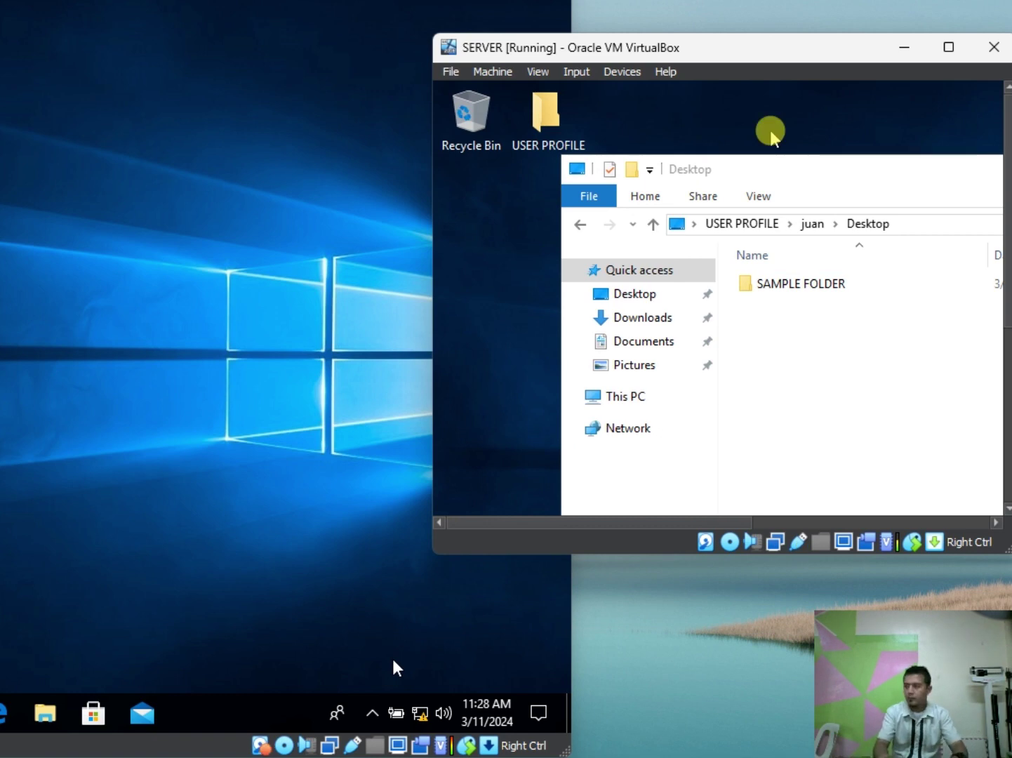
Step: Switch both the server and client VMs to Scale mode, confirming the switch
key("Control_R+c")
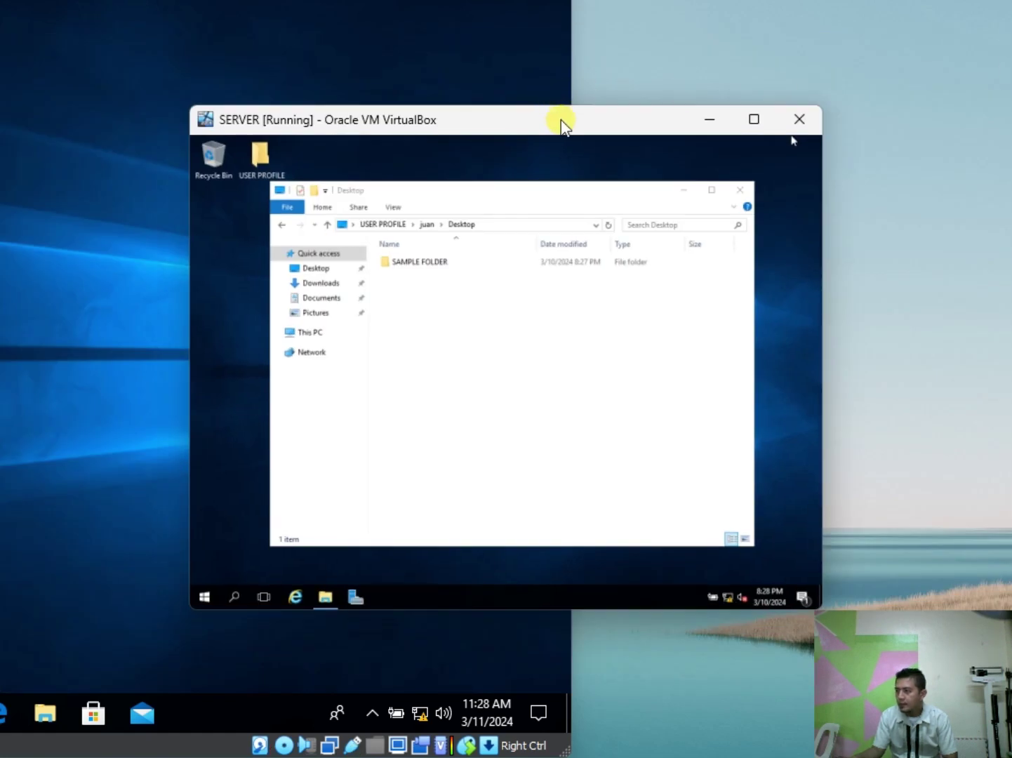
left_click_drag(561, 123, 753, 117)
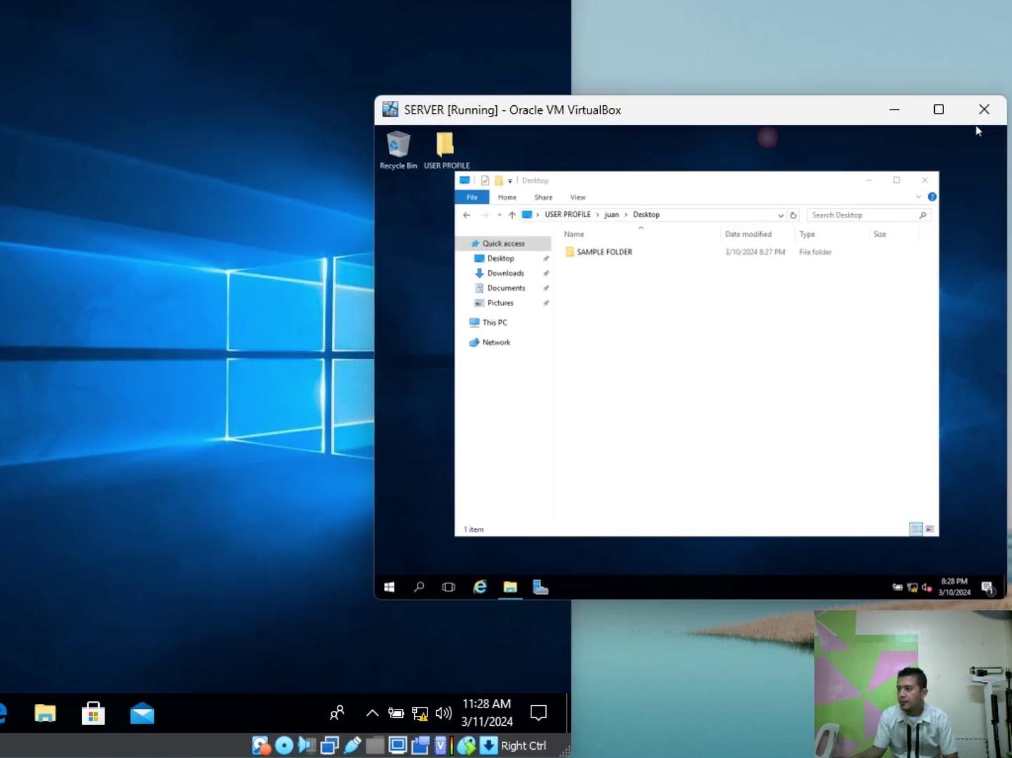
key("alt+Tab")
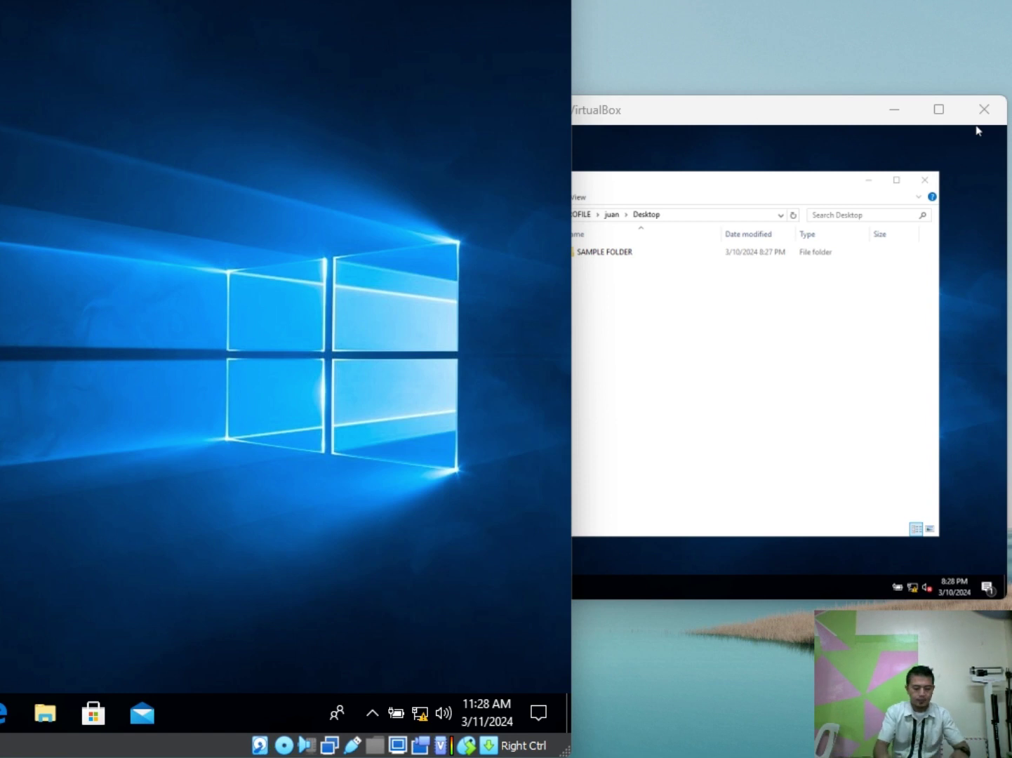
key("Control_R+c")
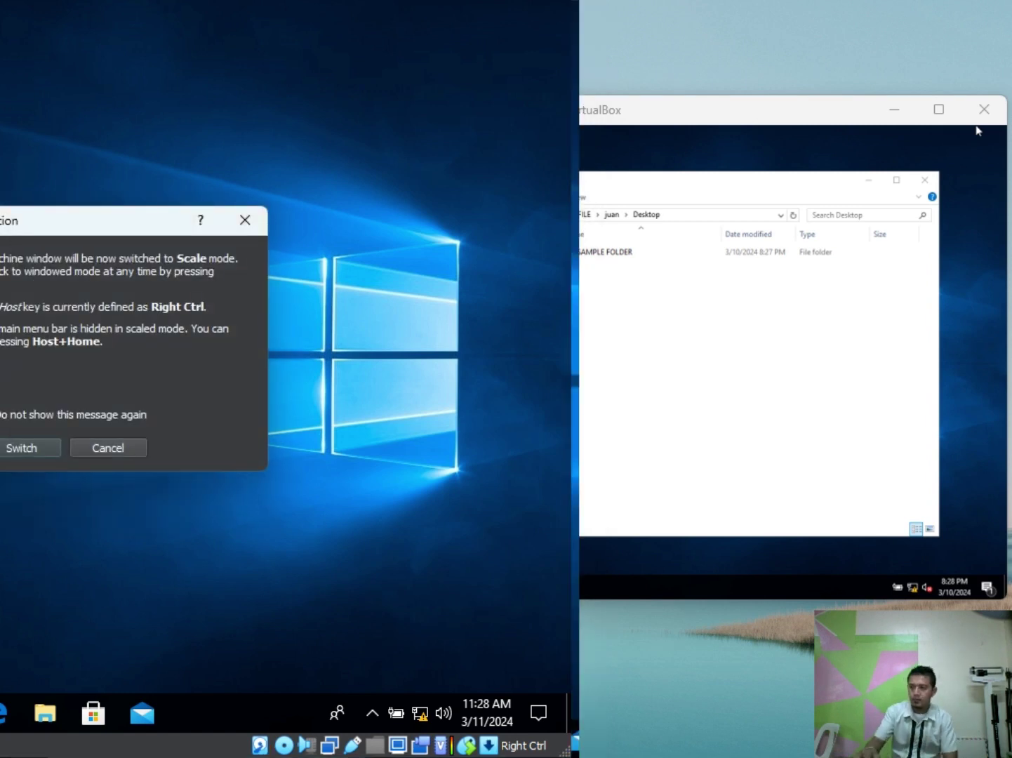
key("Return")
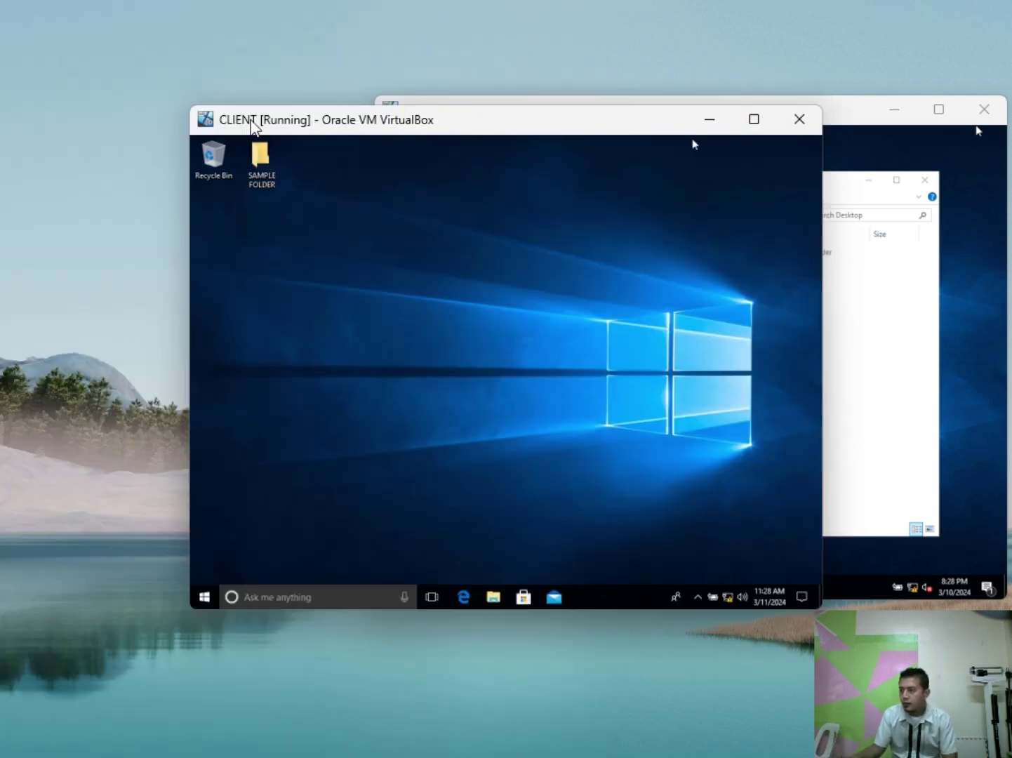
Step: Rearrange the client and server windows so the server's Desktop folder view is in front
left_click_drag(614, 121, 381, 58)
left_click_drag(419, 43, 429, 28)
left_click_drag(796, 110, 783, 265)
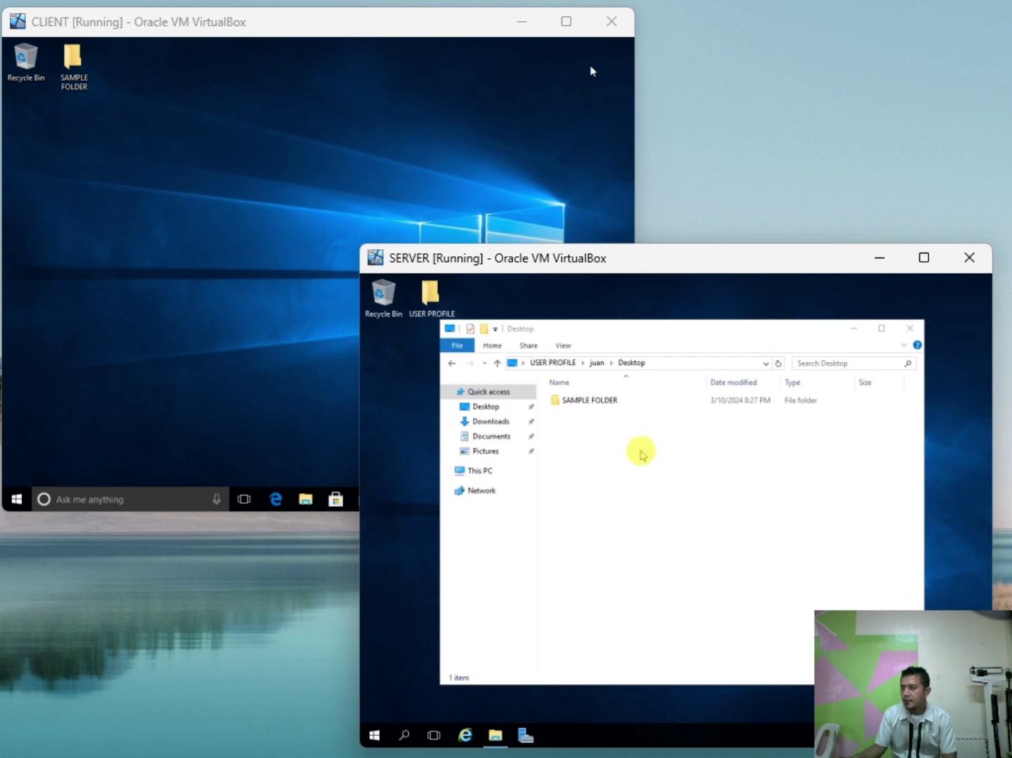
left_click(640, 452)
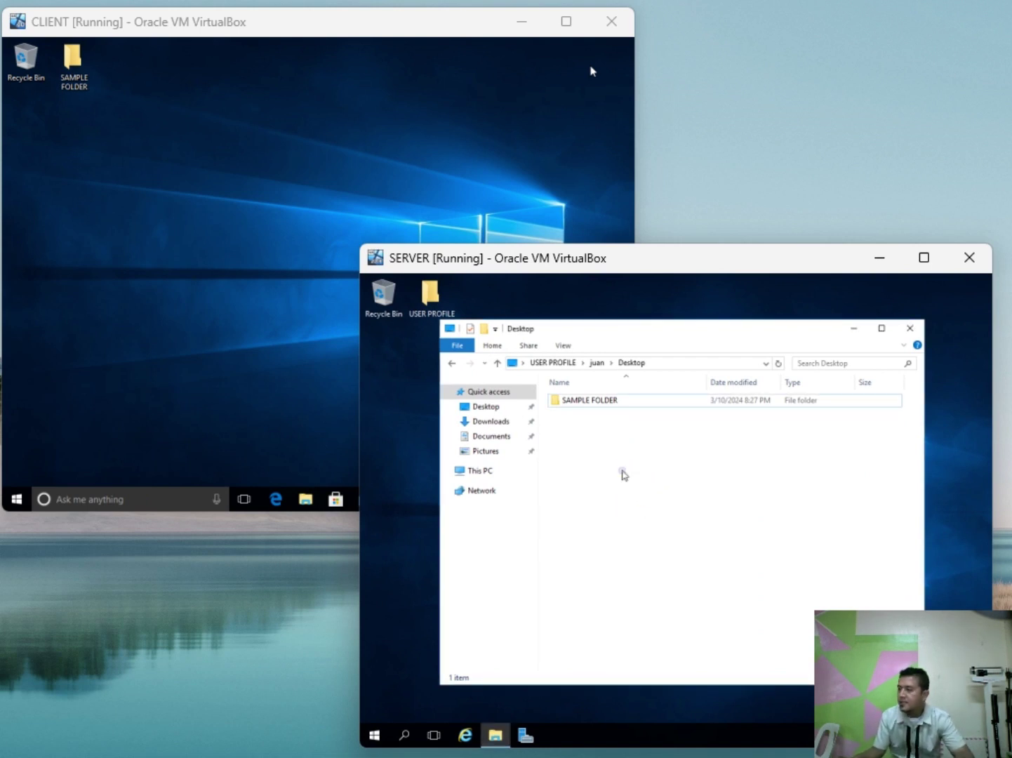
right_click(621, 471)
left_click(576, 446)
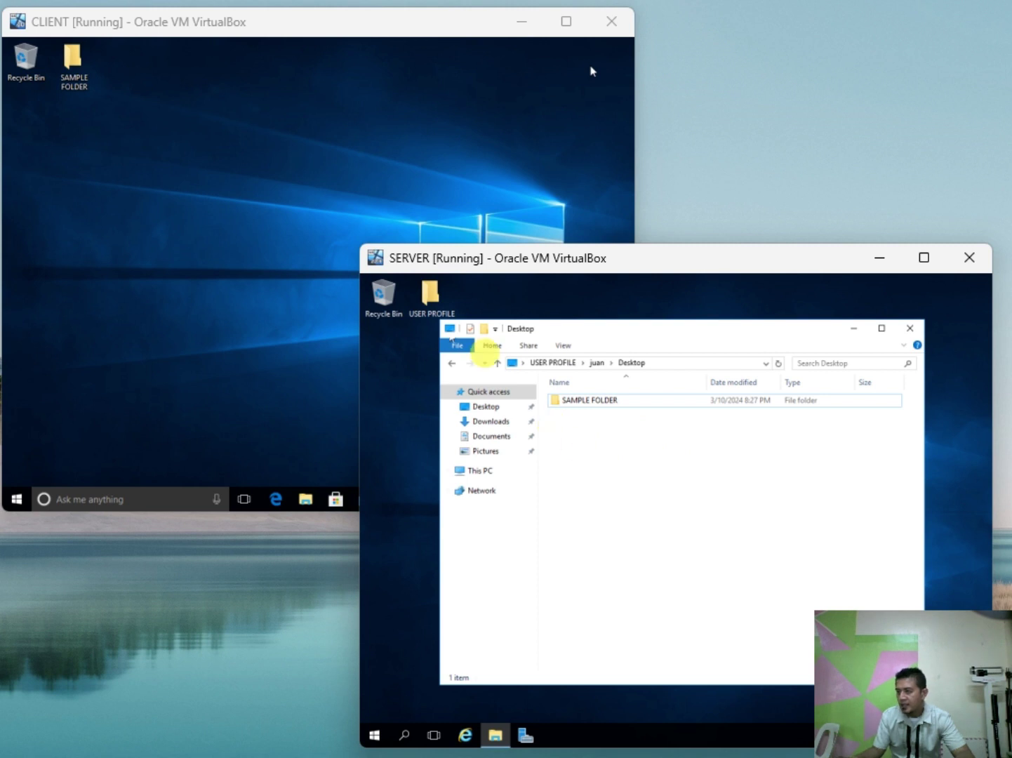
left_click(160, 153)
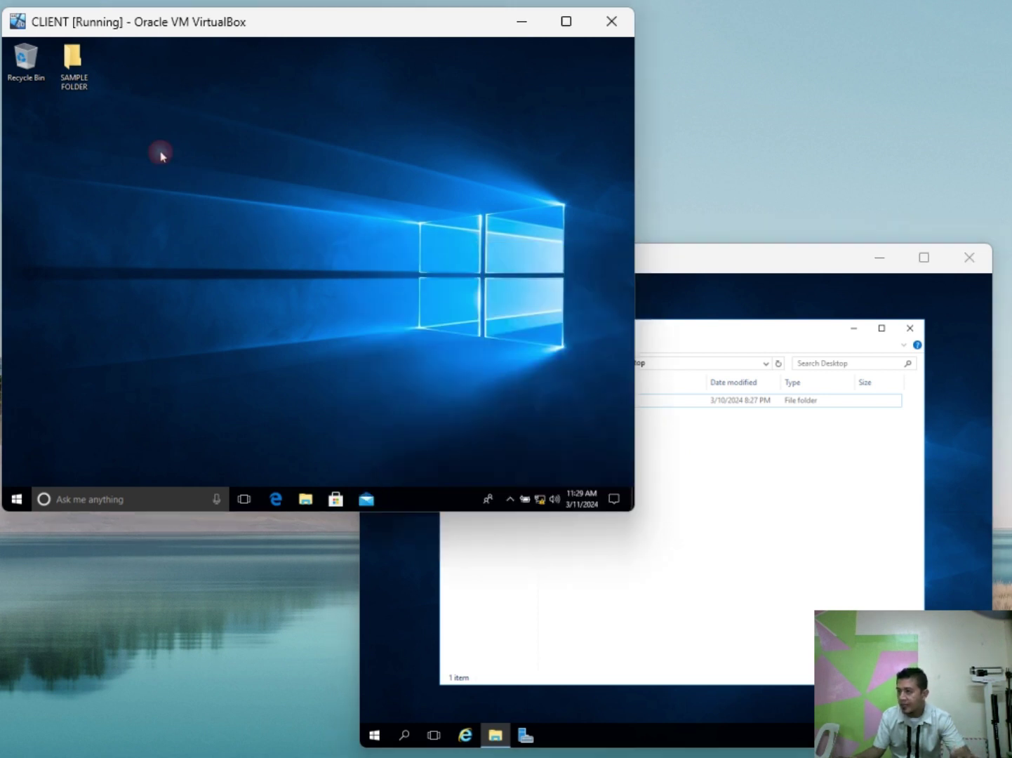
left_click(667, 472)
Step: Create a new folder named NC II HOLDER in the server's redirected Desktop share
right_click(667, 472)
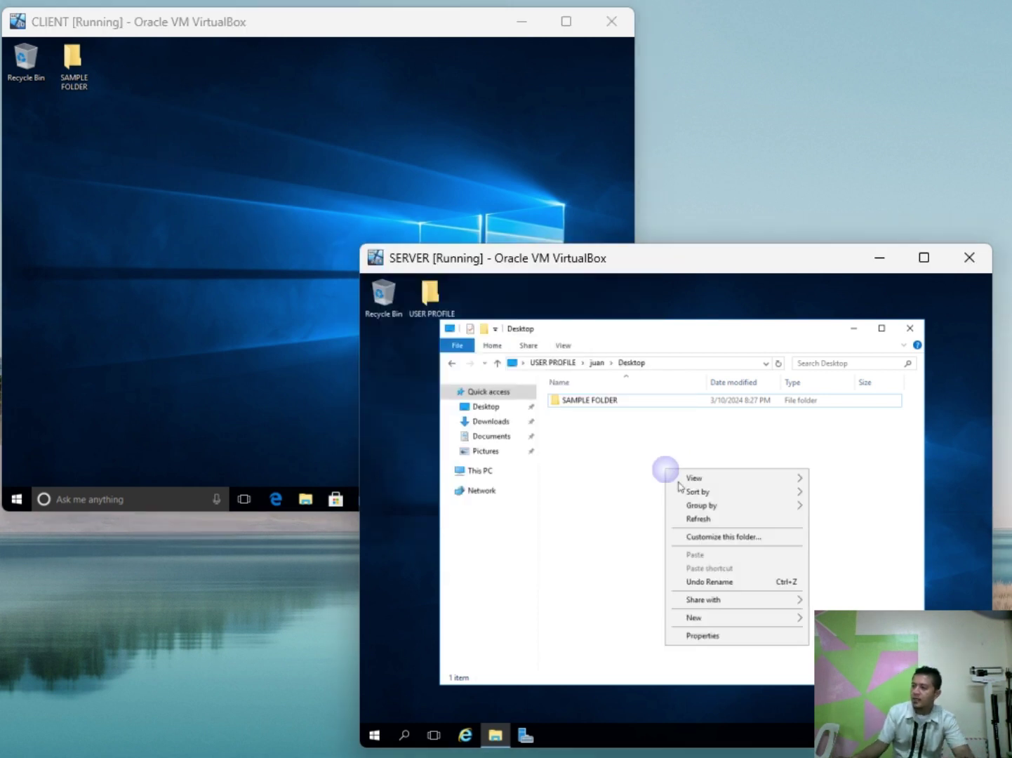
mouse_move(749, 625)
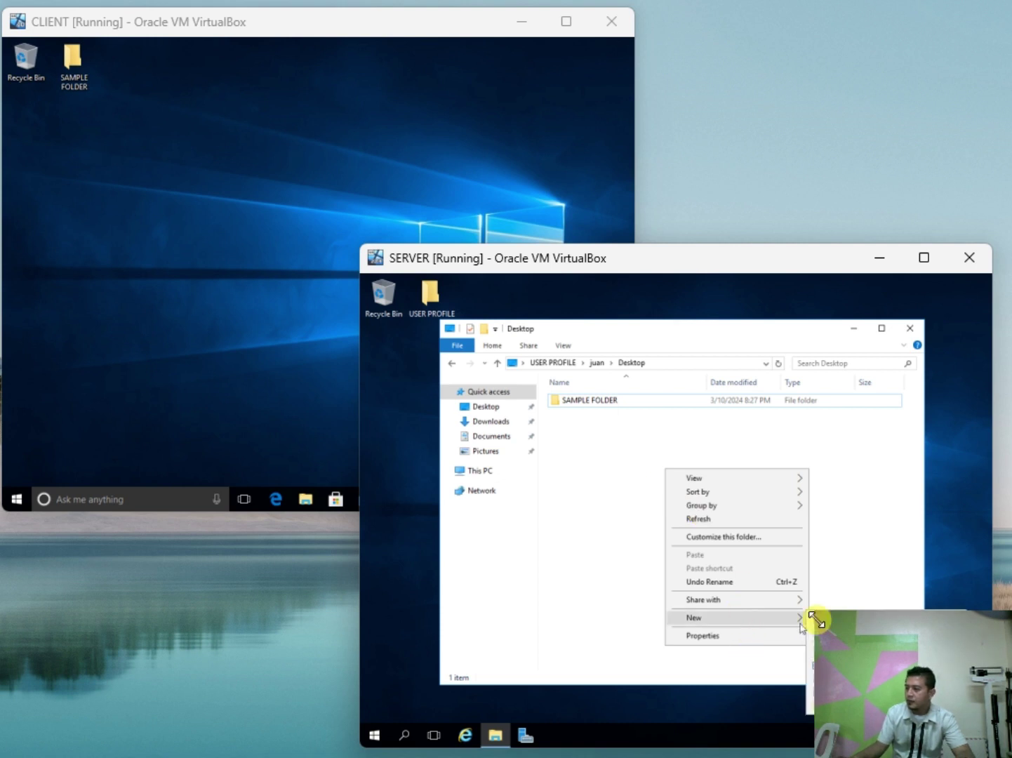
mouse_move(772, 478)
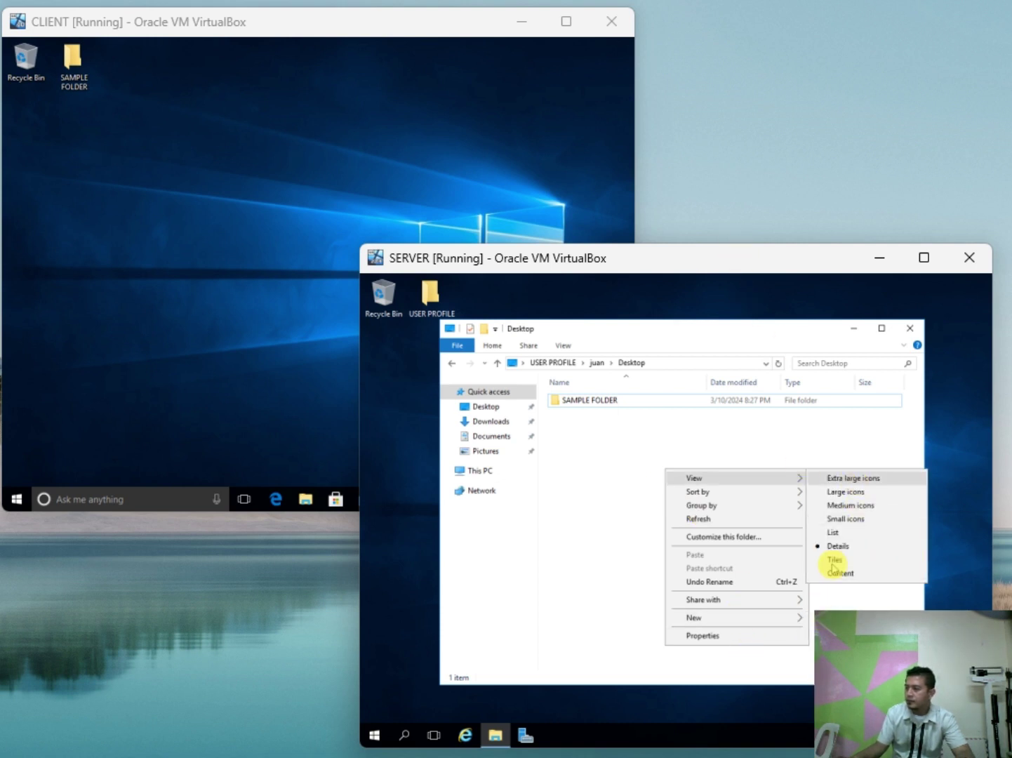
left_click(813, 619)
type("a")
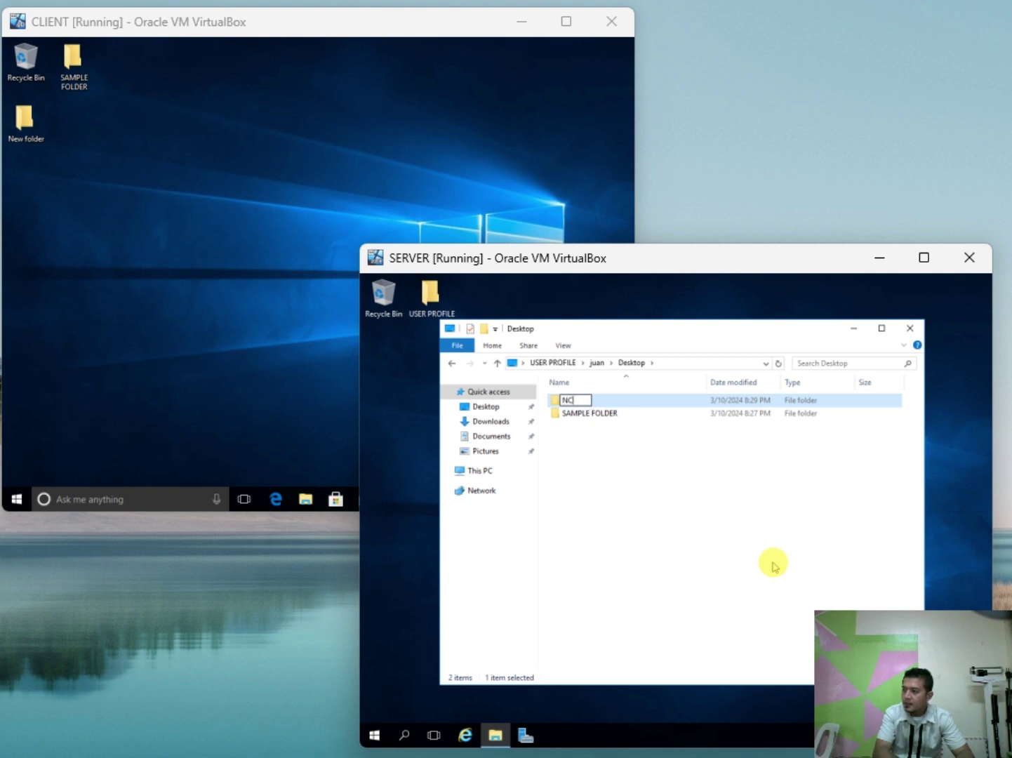
type("NC II F")
key("BackSpace")
type("HOLDER")
key("Return")
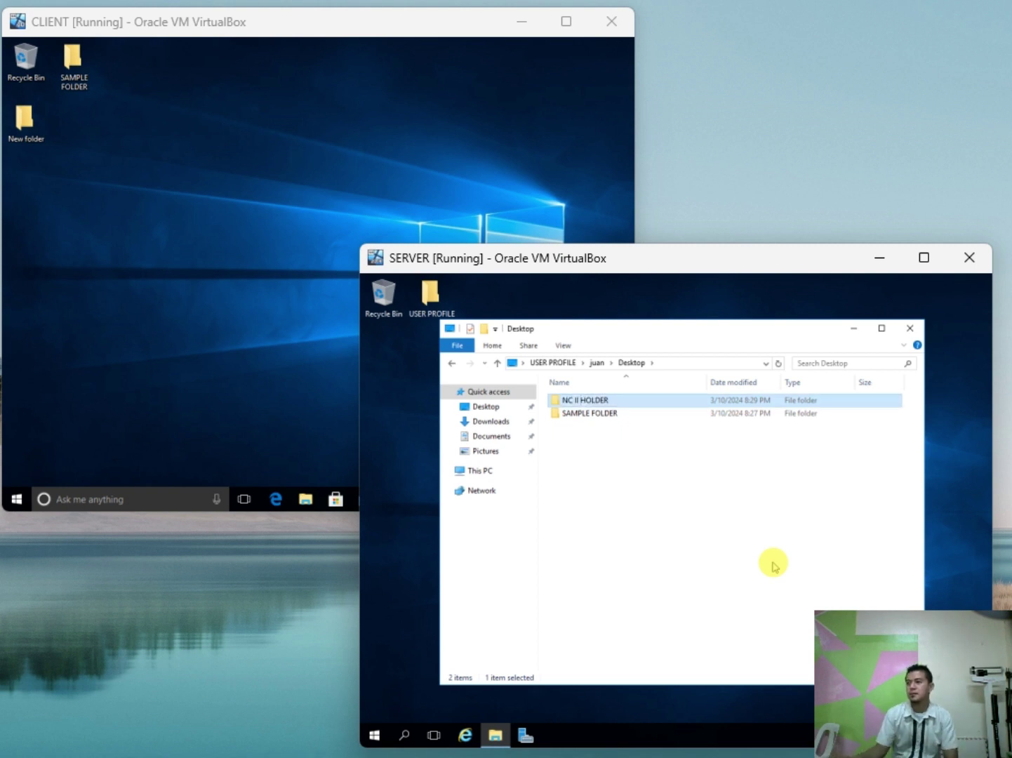
Step: Move the NC II HOLDER icon on the client into the top row beside SAMPLE FOLDER
left_click(599, 518)
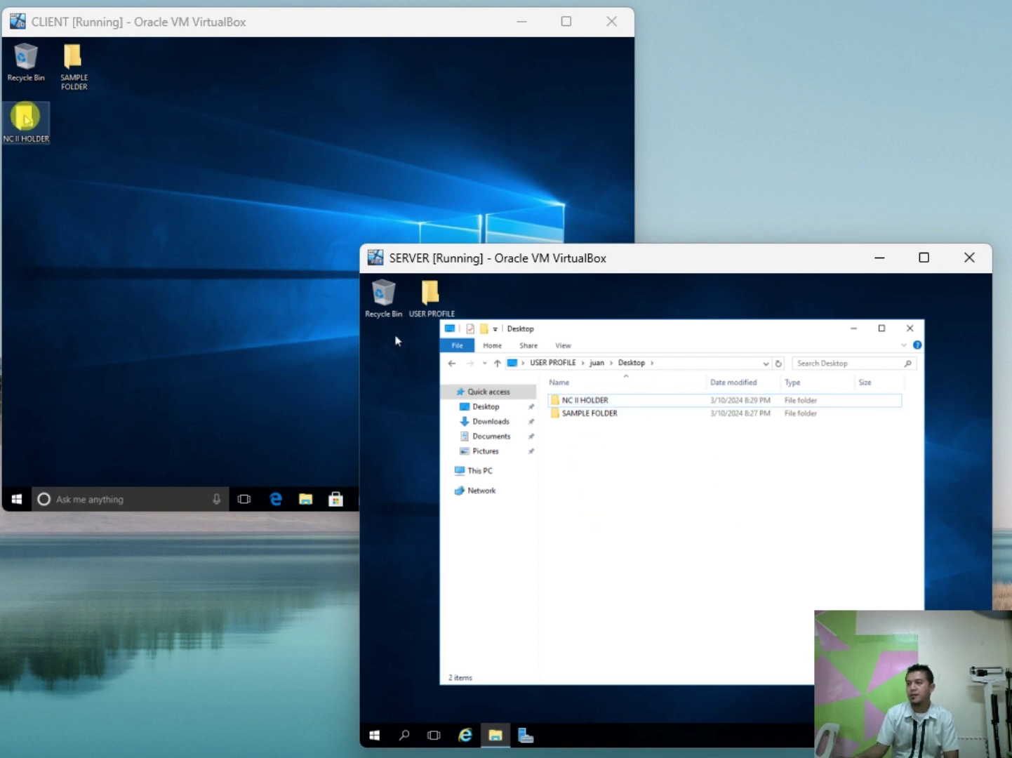
left_click_drag(26, 118, 129, 70)
left_click(260, 106)
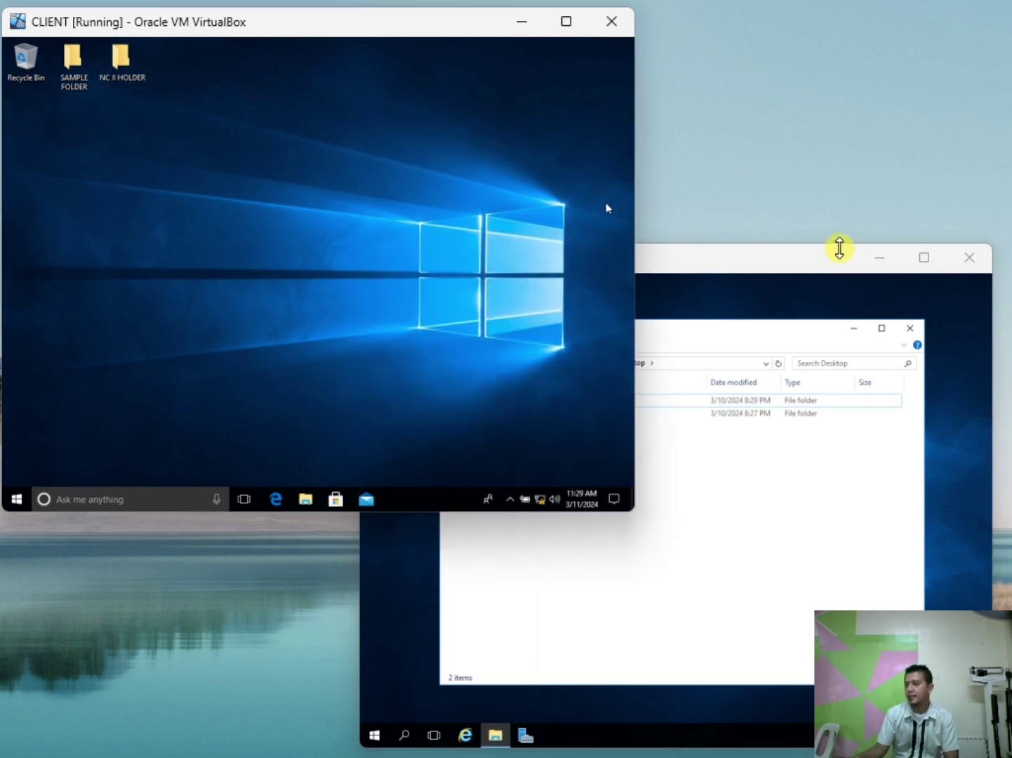
Step: Go back two levels in the server's Explorer to the USER PROFILE folder
left_click(807, 275)
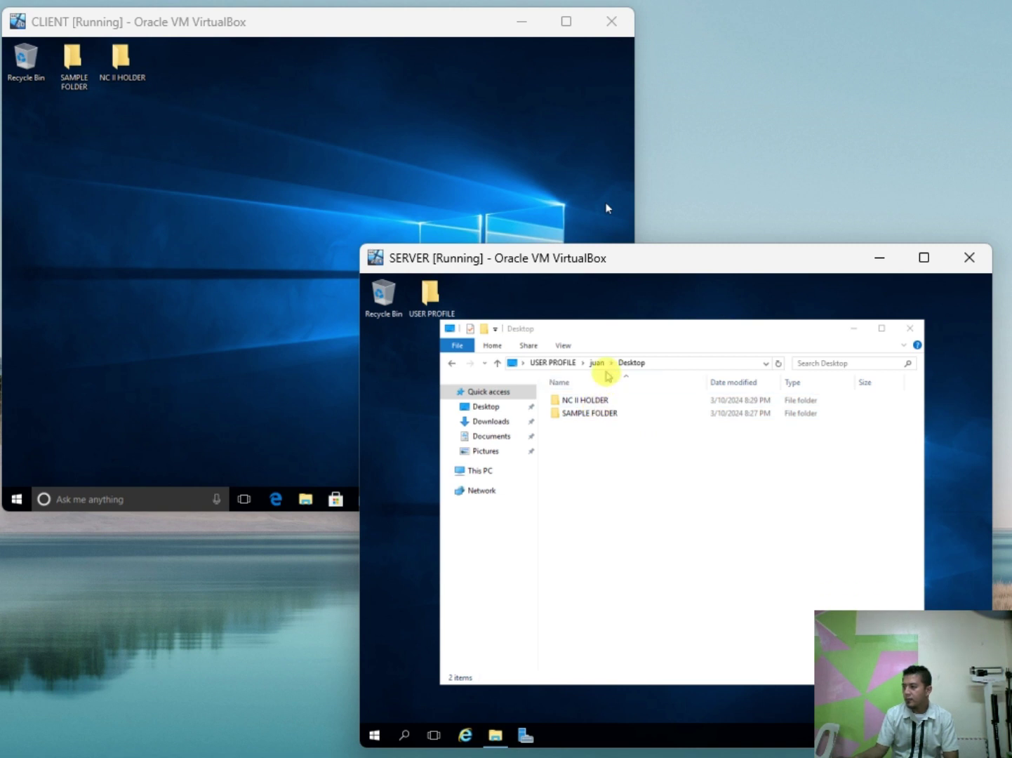
left_click(629, 459)
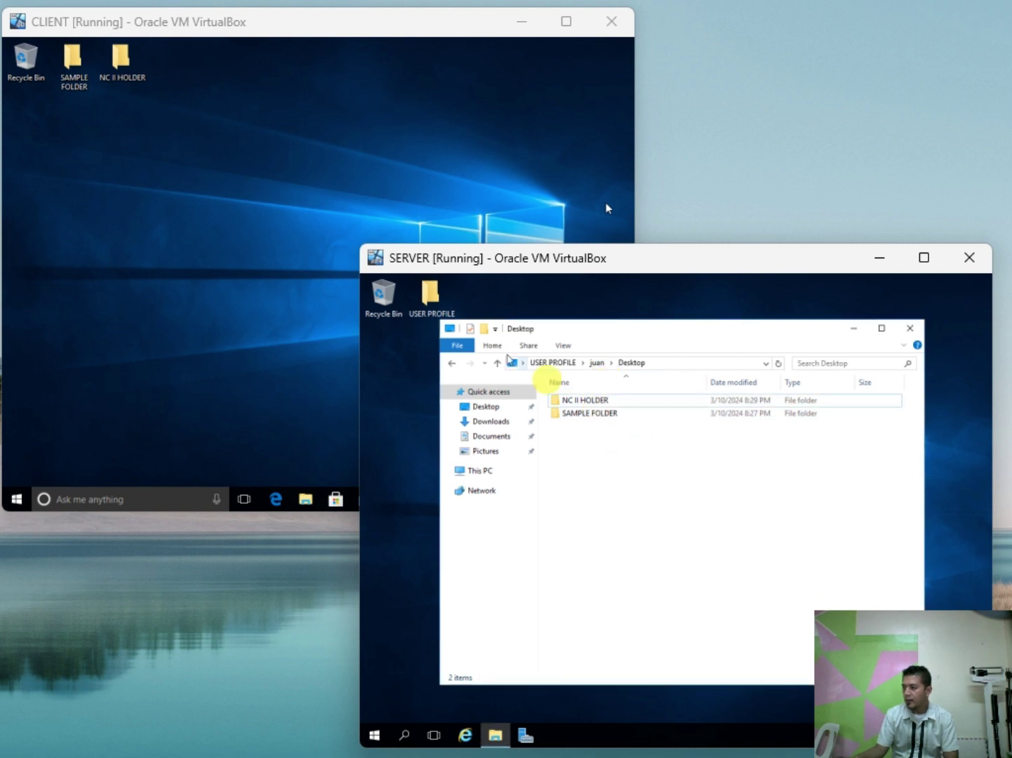
left_click(453, 363)
left_click(453, 364)
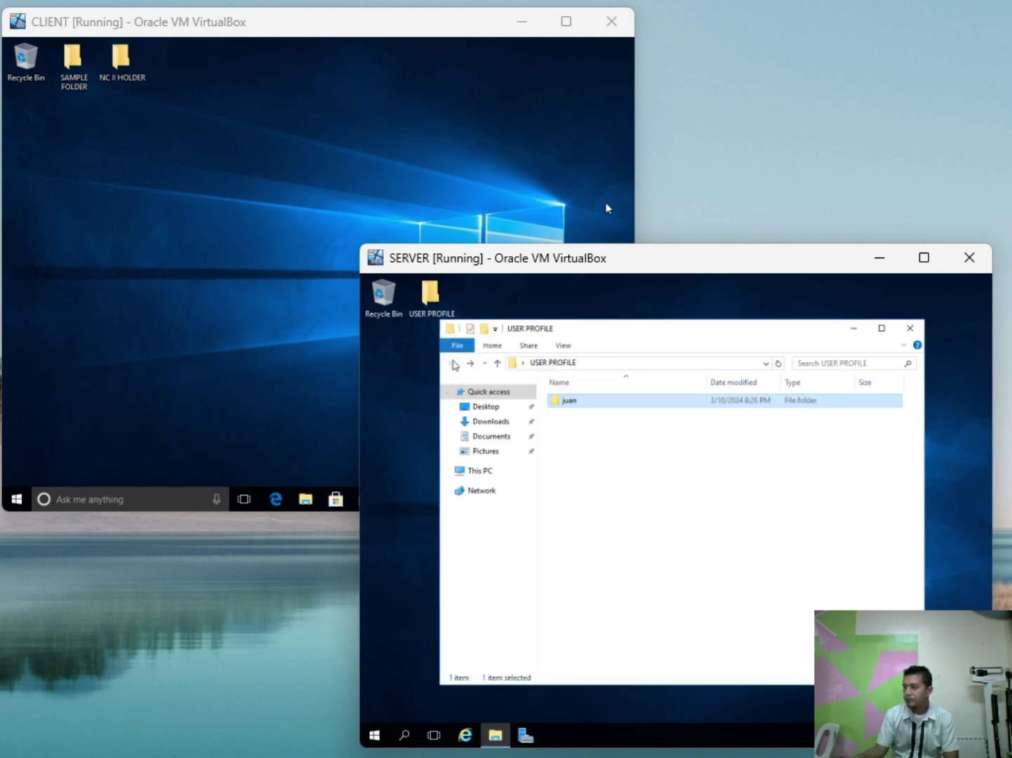
left_click(633, 466)
left_click(239, 267)
left_click(239, 266)
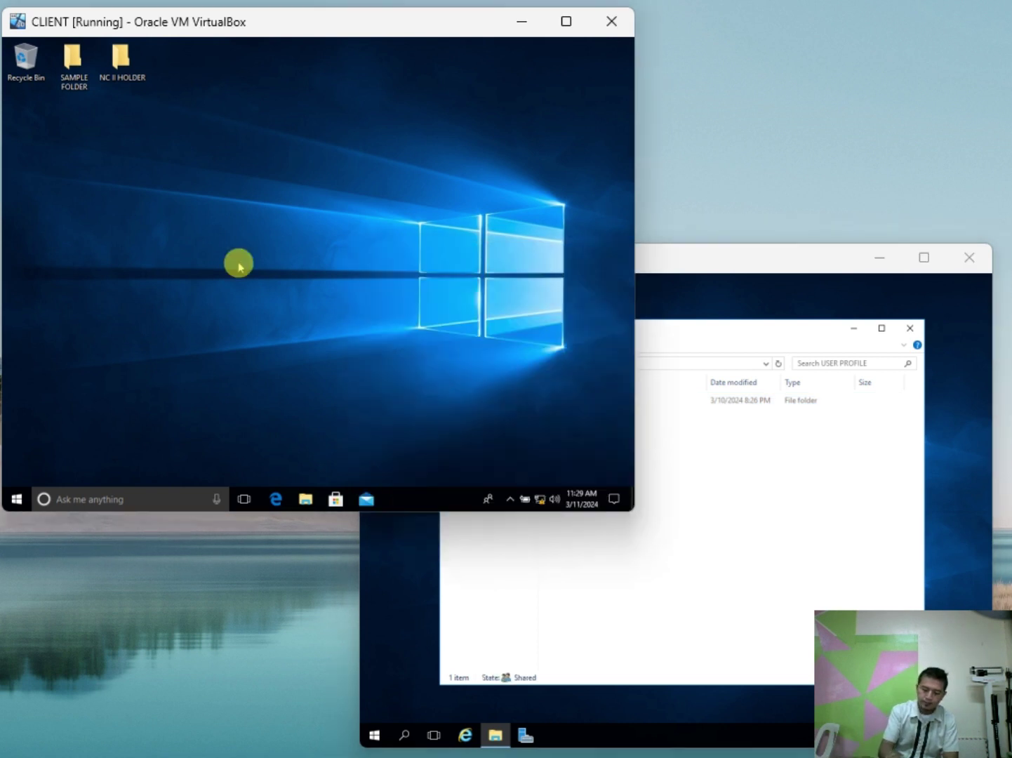
Step: Sign the current user out of the Windows 10 client and restore its window size
key("ctrl+alt+Delete")
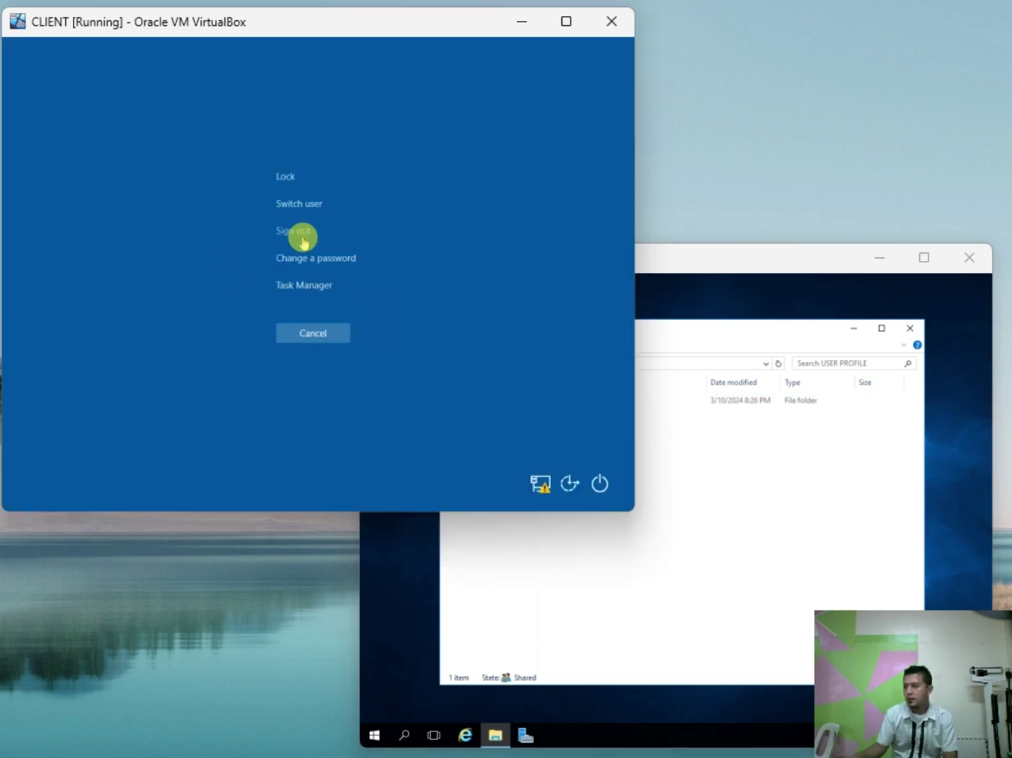
left_click(307, 223)
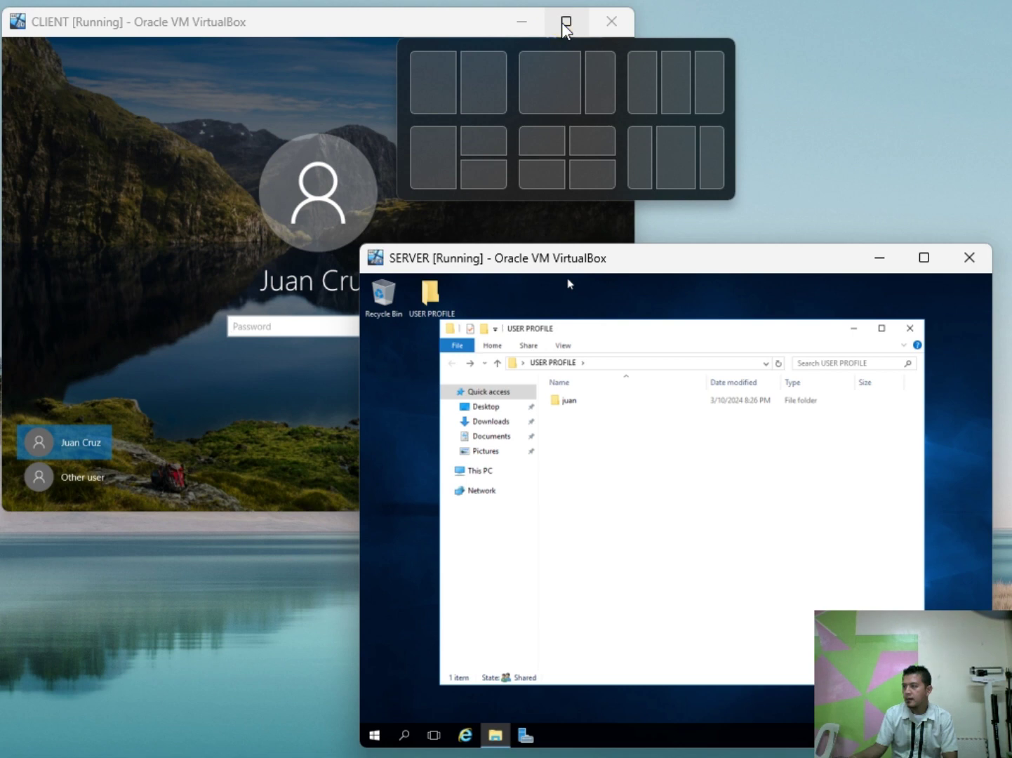
left_click(562, 24)
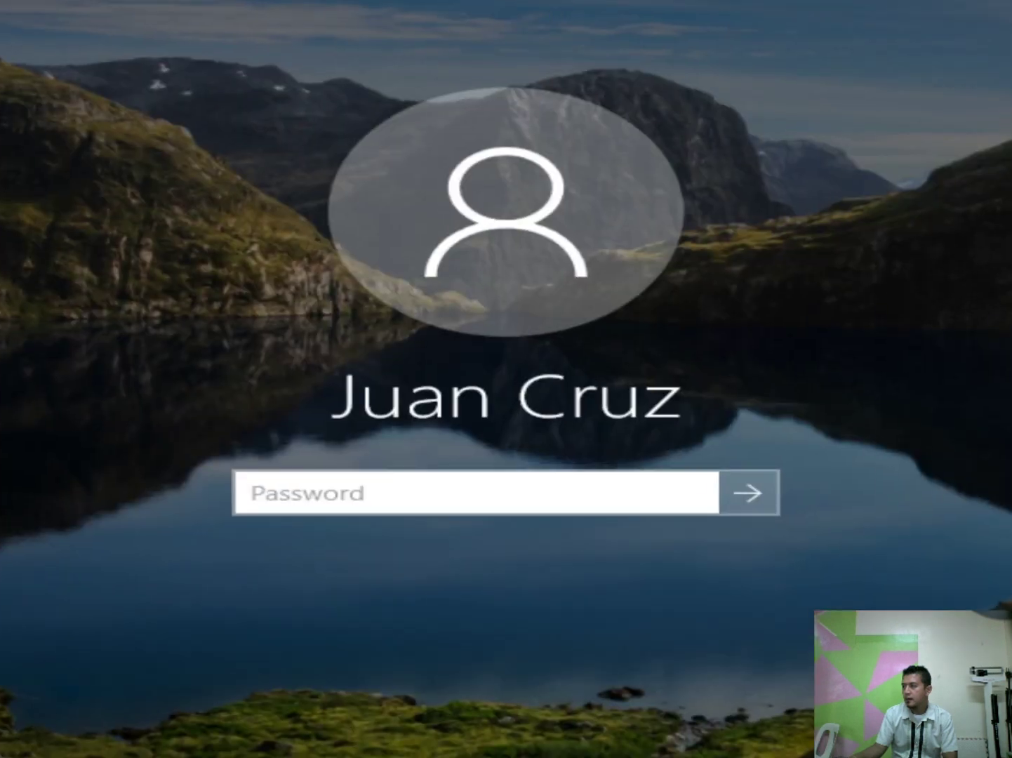
key("super+Down")
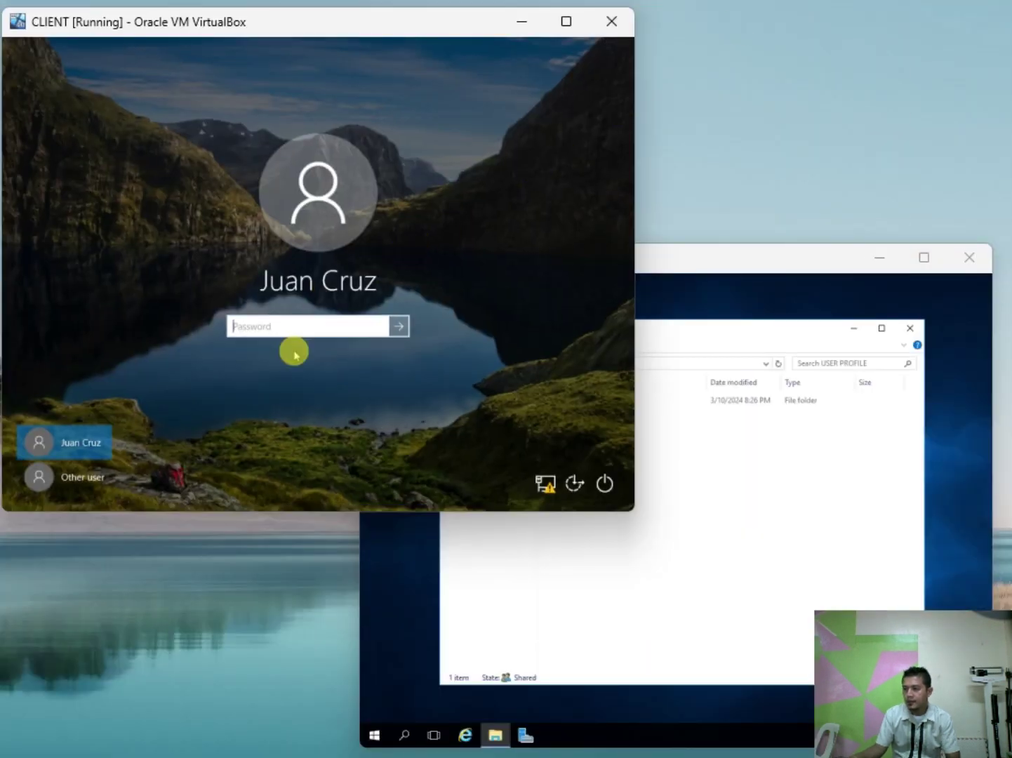
Step: Sign in as Other user with the second domain user's name and password
left_click(94, 476)
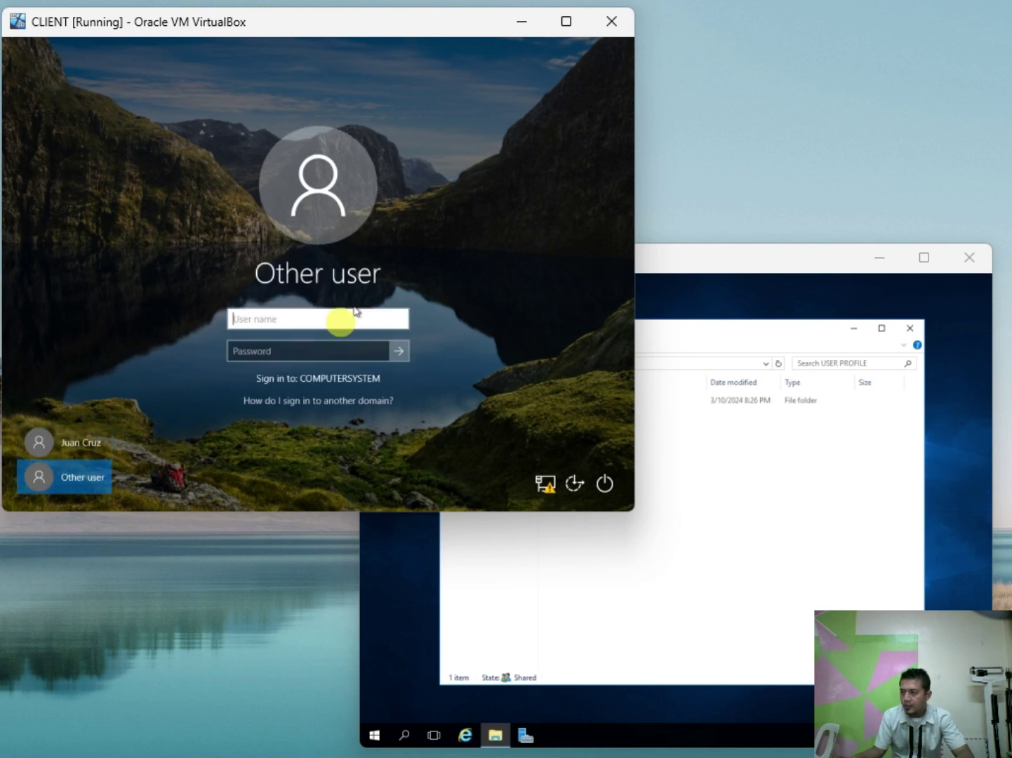
type("maria")
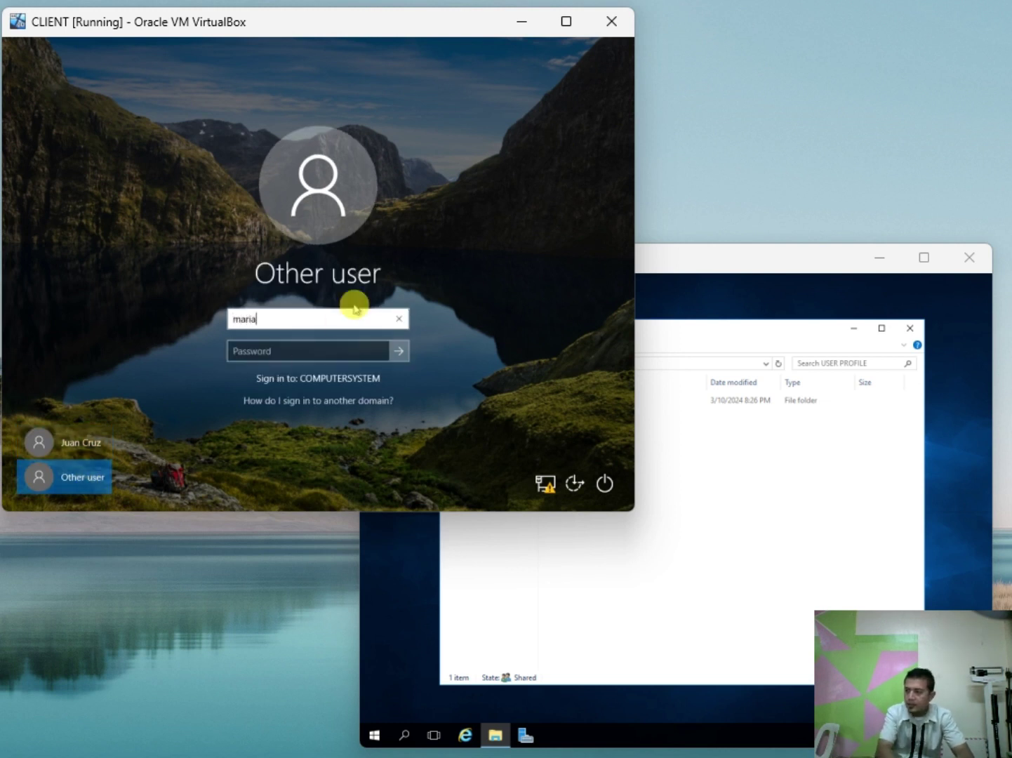
key("Tab")
type("P")
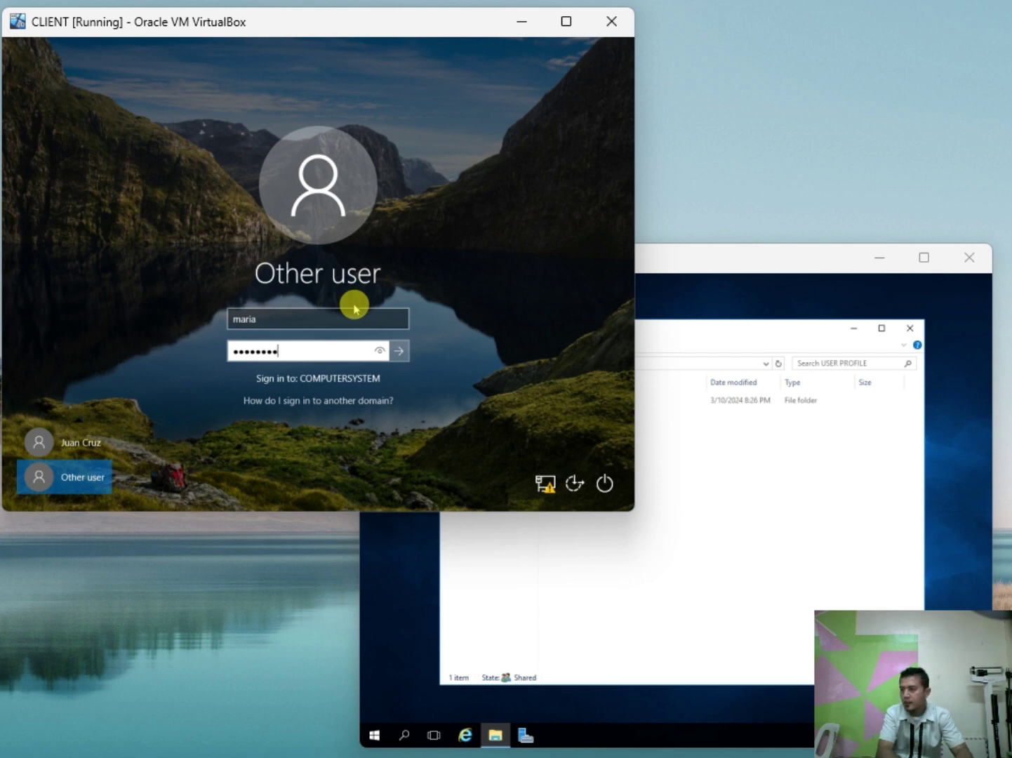
key("Return")
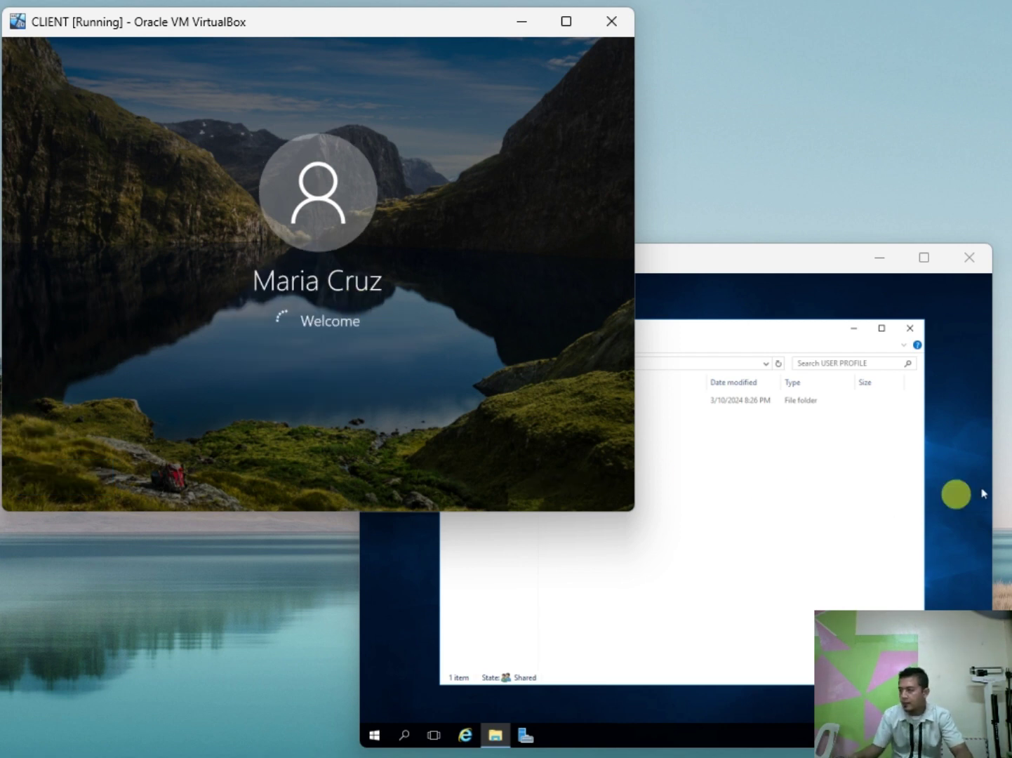
Step: On the server, open the second user's profile folder and its empty Desktop folder
left_click(752, 260)
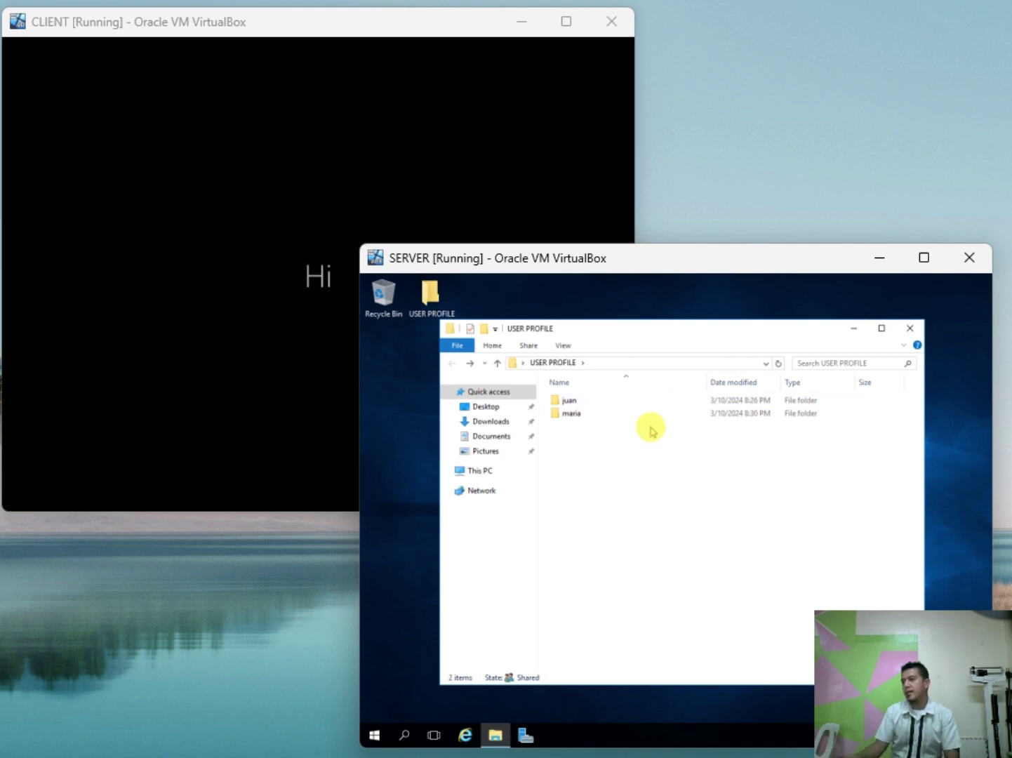
double_click(571, 415)
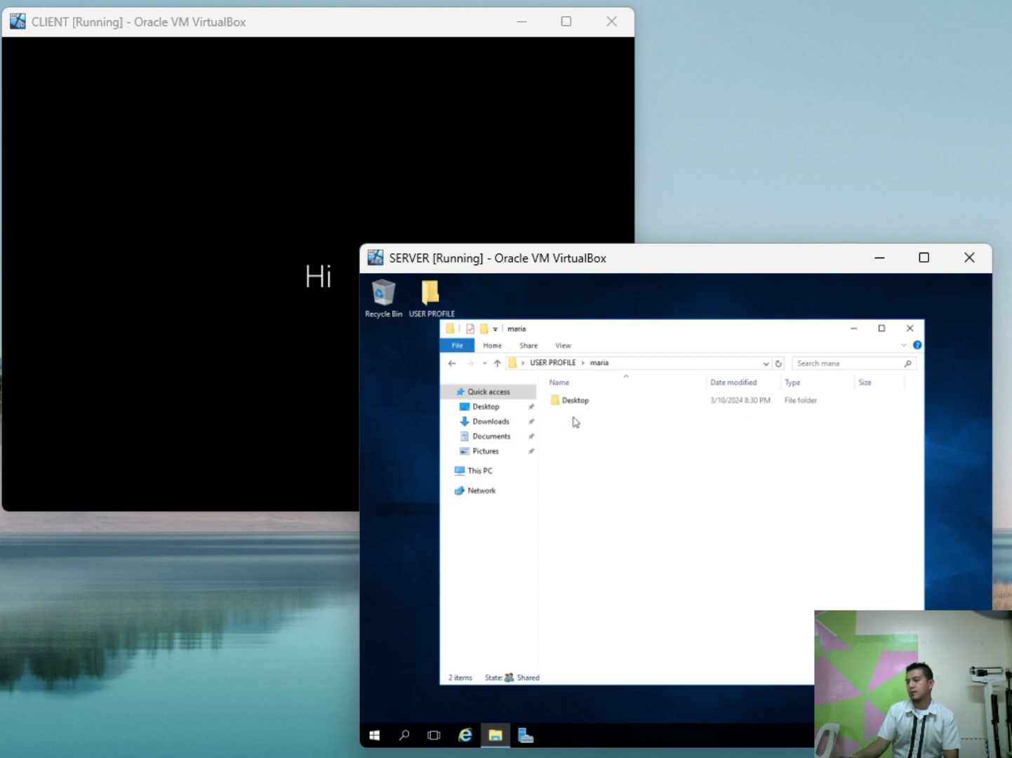
left_click(573, 406)
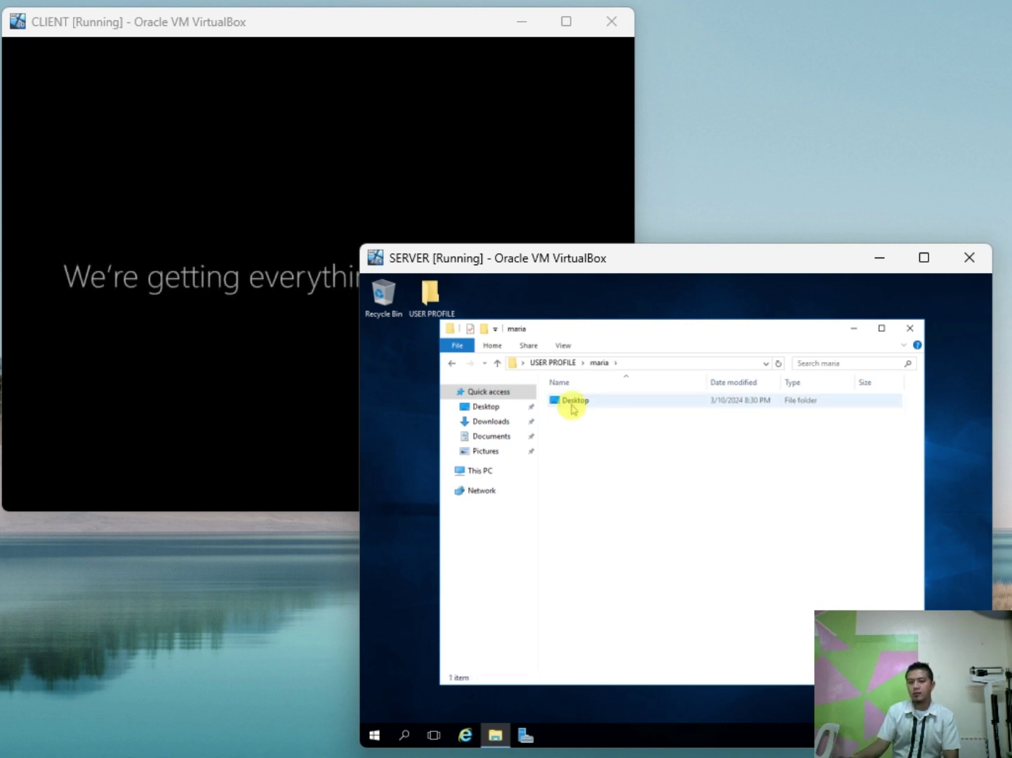
double_click(581, 405)
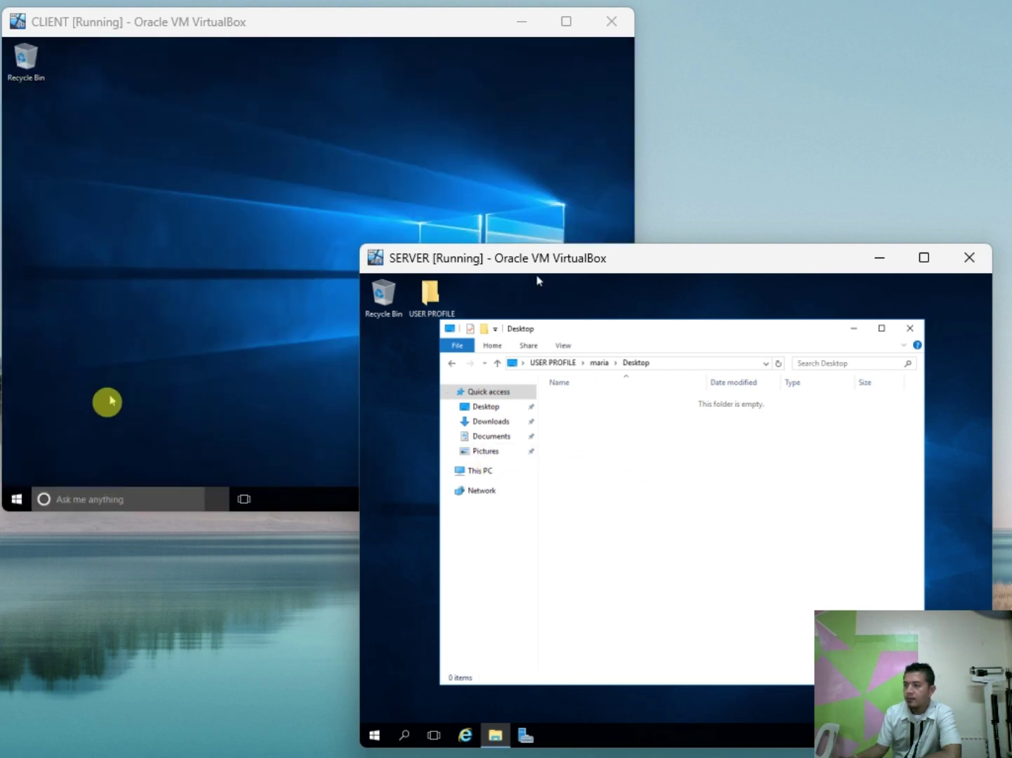
Step: Move the server's empty Desktop folder window further right, next to the client window
left_click(153, 307)
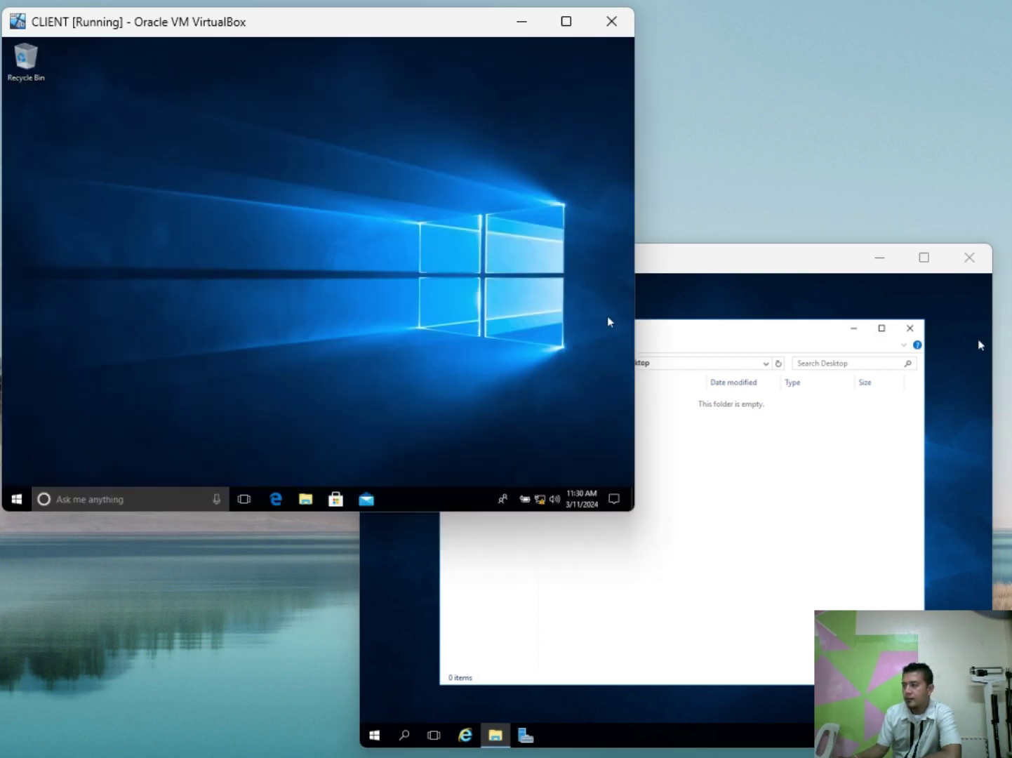
left_click_drag(766, 334, 824, 373)
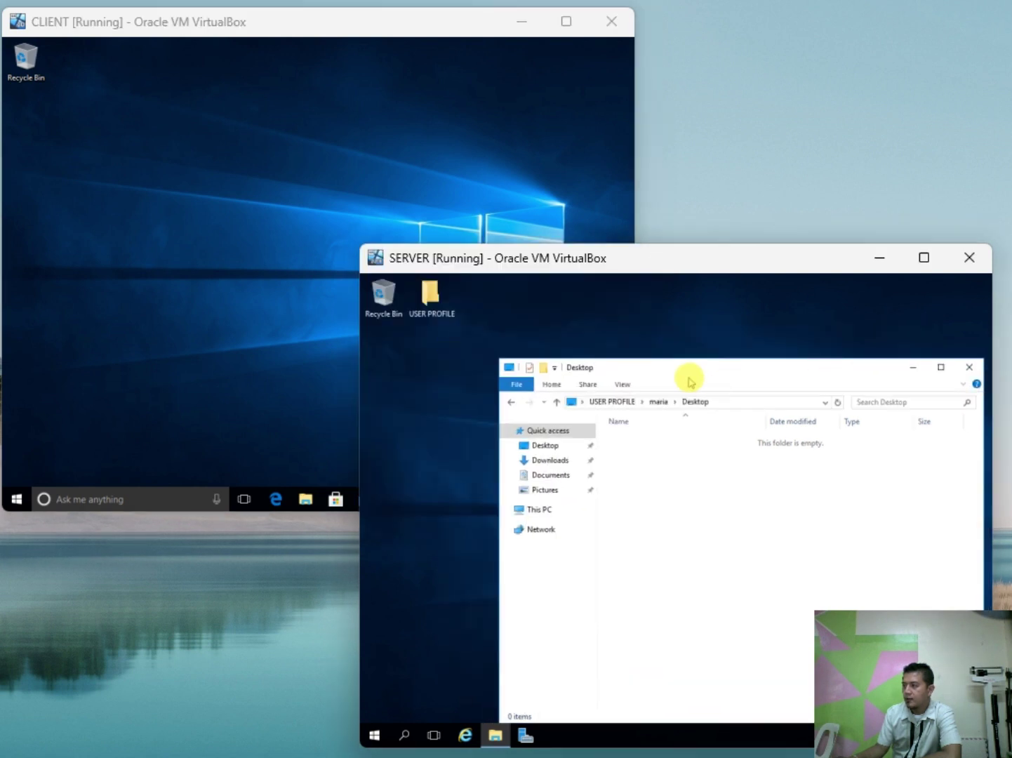
left_click(627, 387)
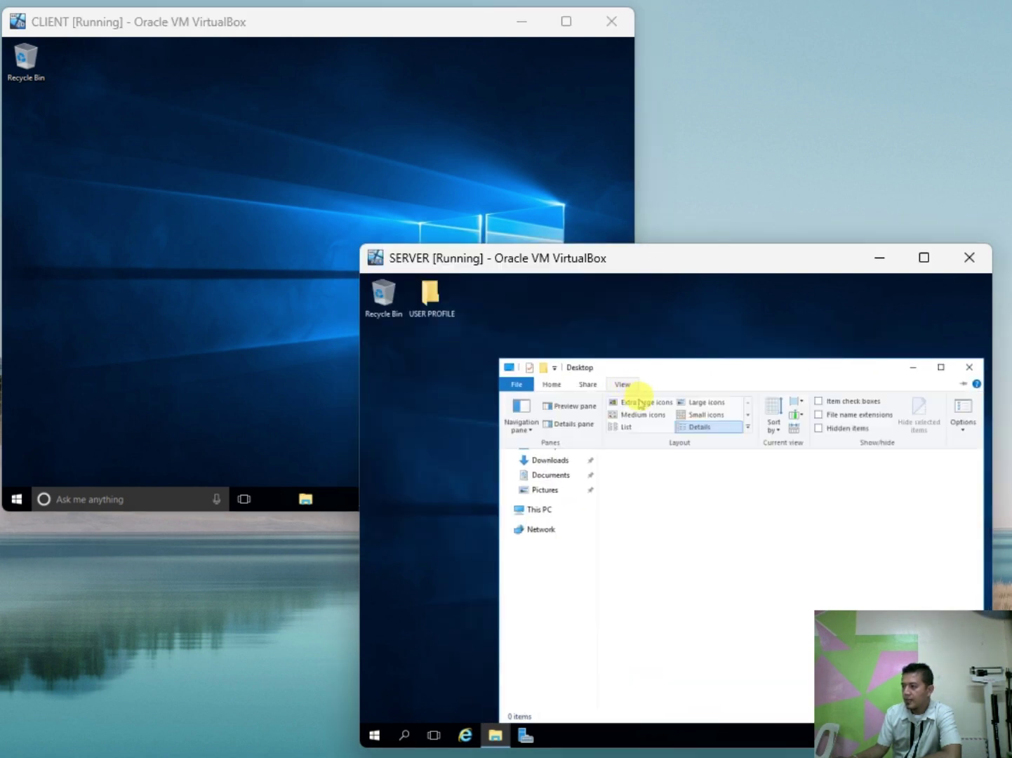
left_click(639, 404)
left_click_drag(595, 263, 610, 251)
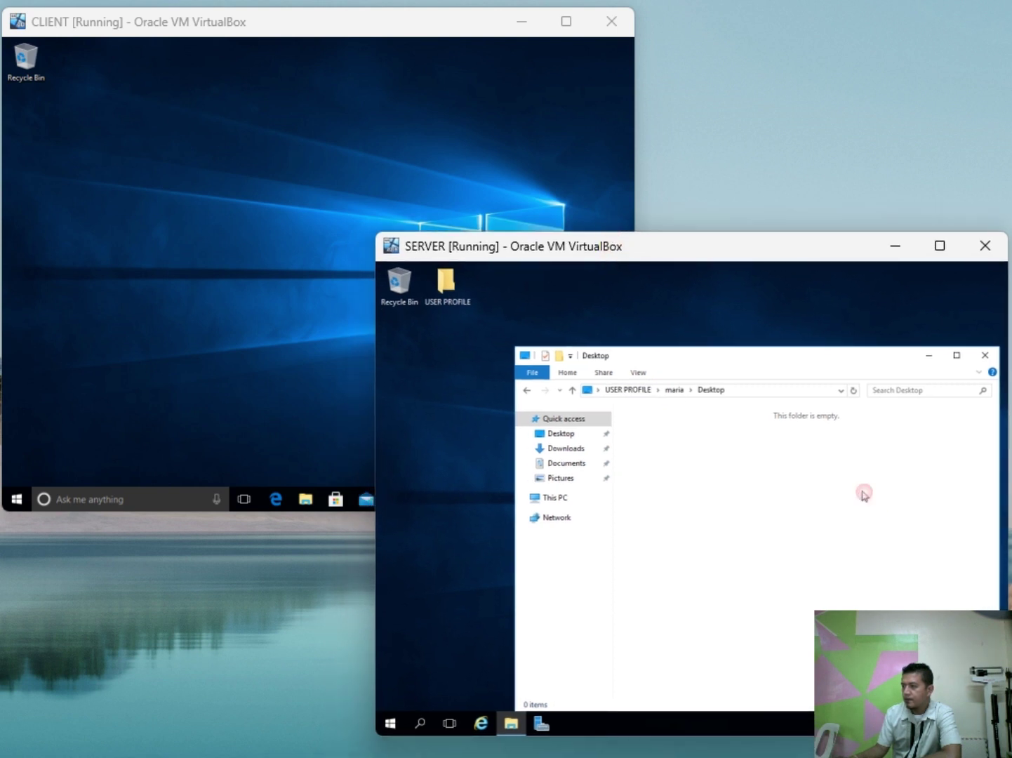
left_click_drag(650, 354, 792, 356)
left_click(366, 253)
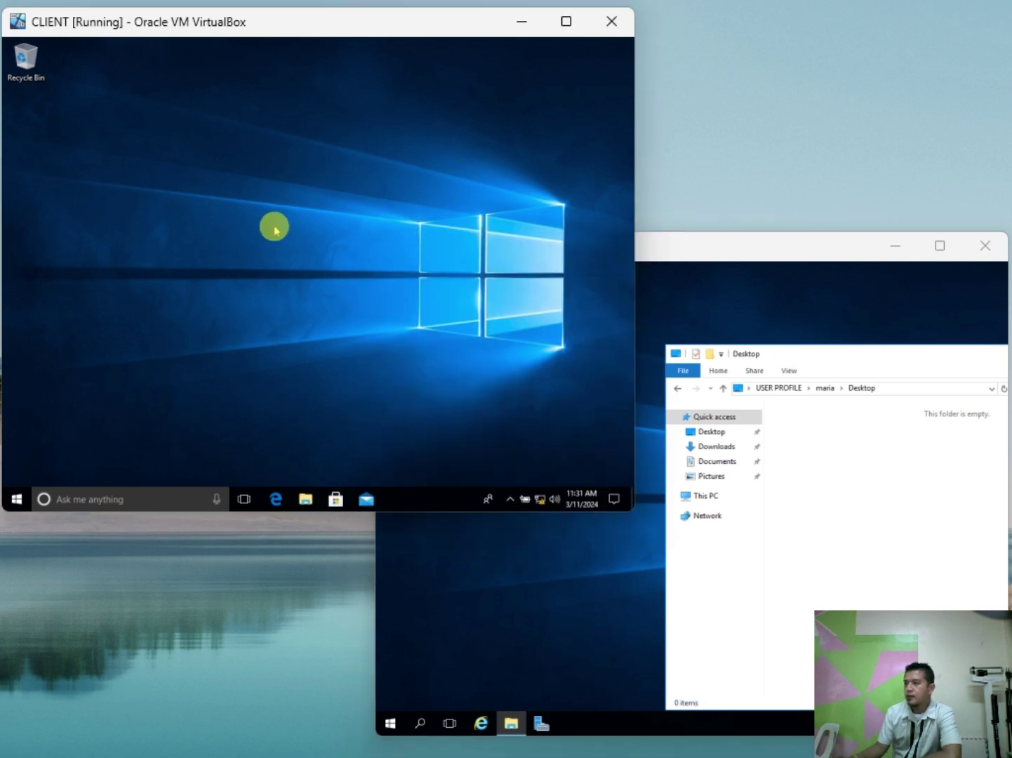
Step: Create a folder named FINALLY on the client desktop and check it appears on the server
right_click(213, 181)
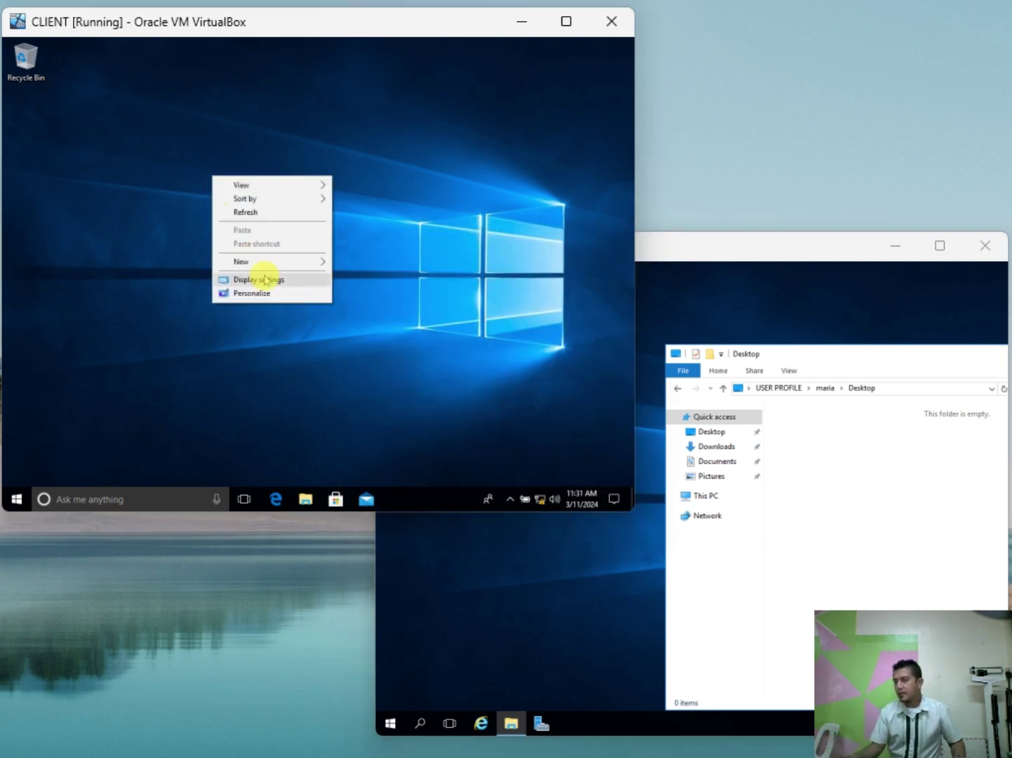
mouse_move(278, 272)
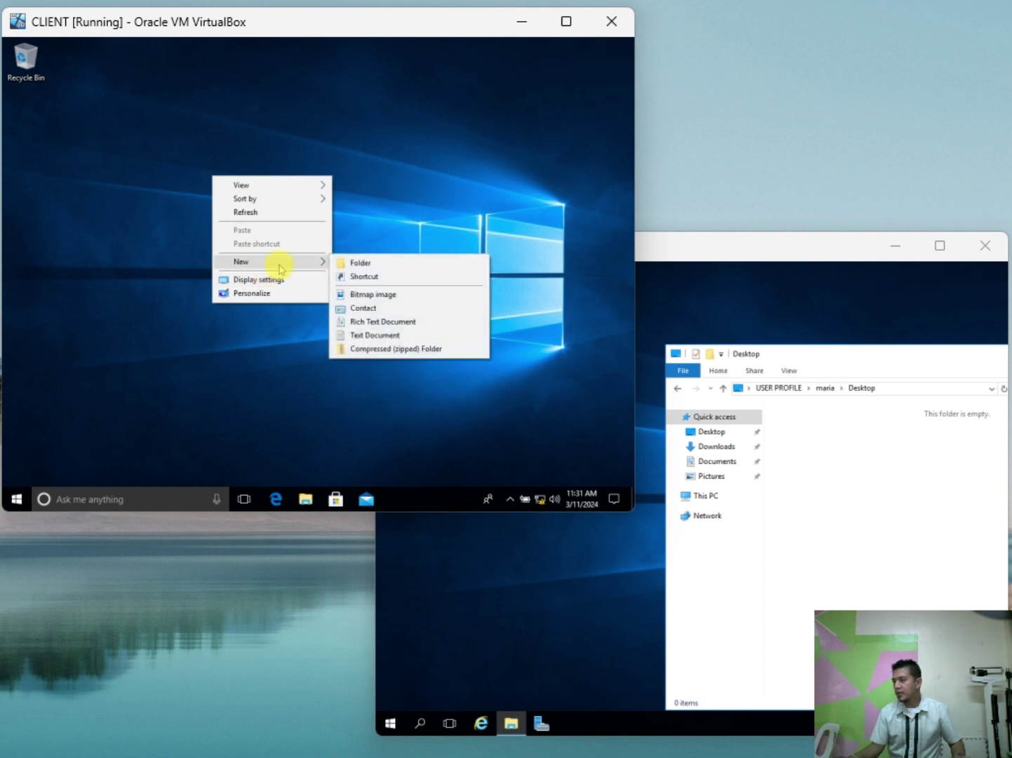
left_click(389, 263)
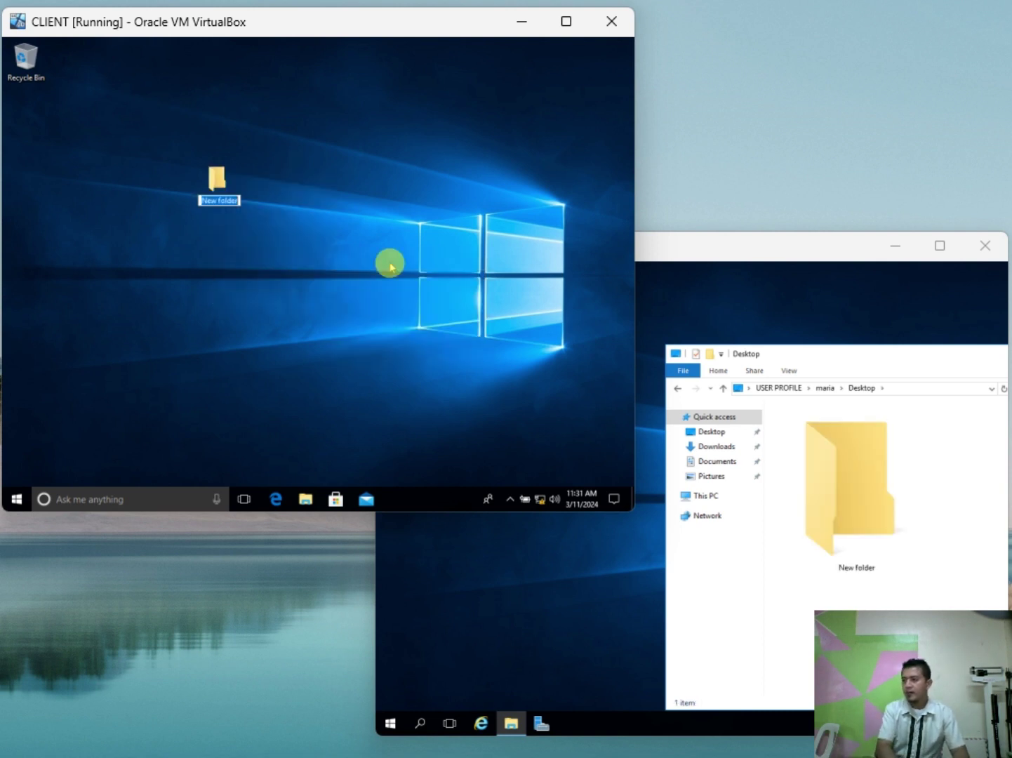
type("FINALLY")
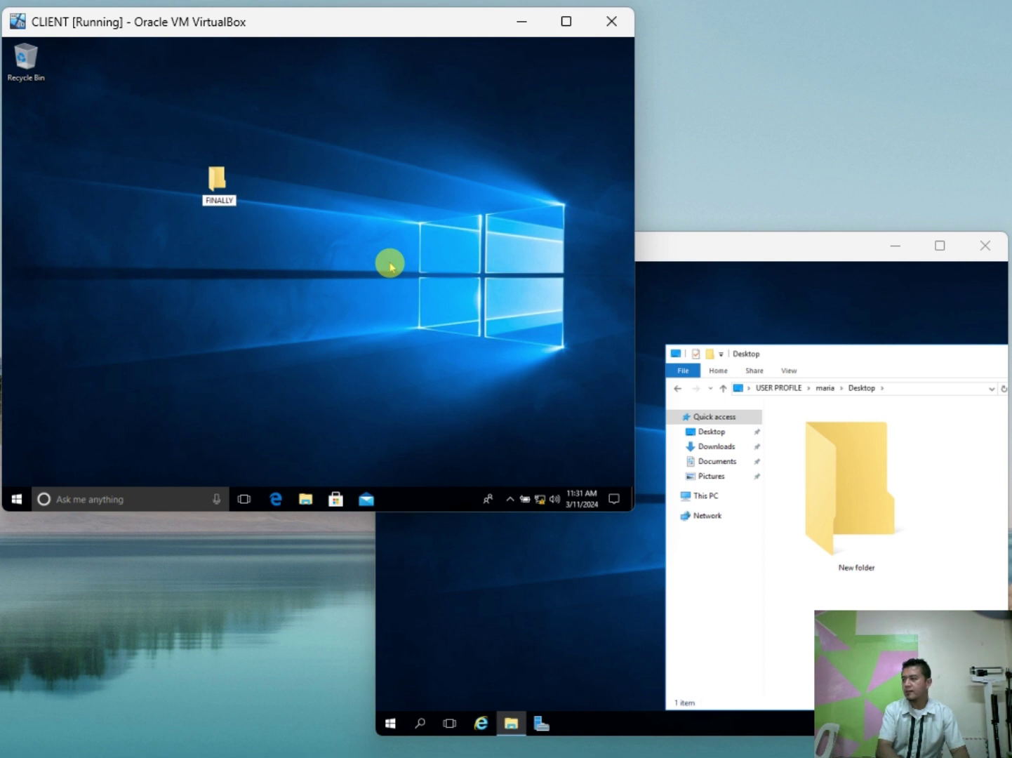
key("Return")
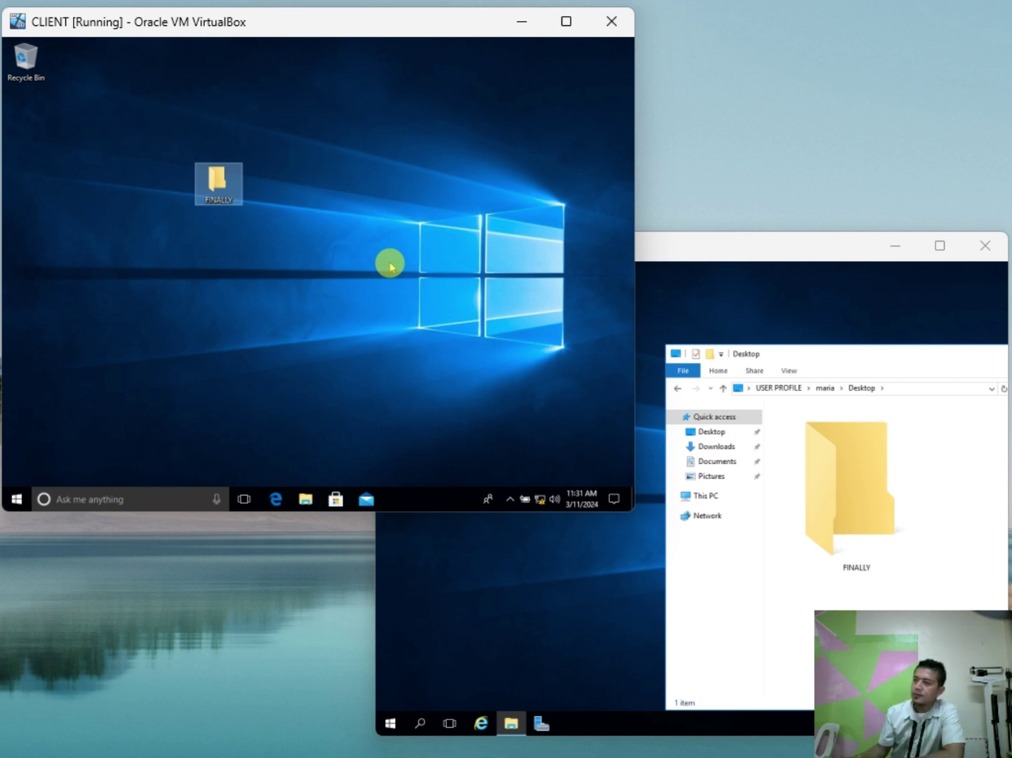
left_click(745, 294)
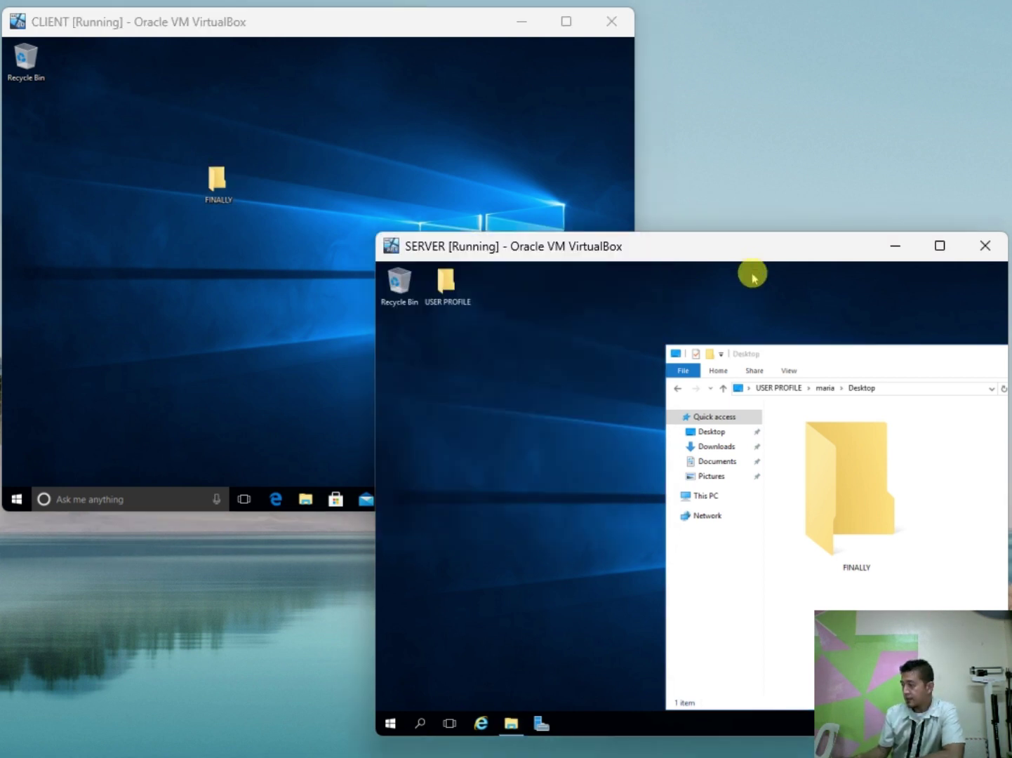